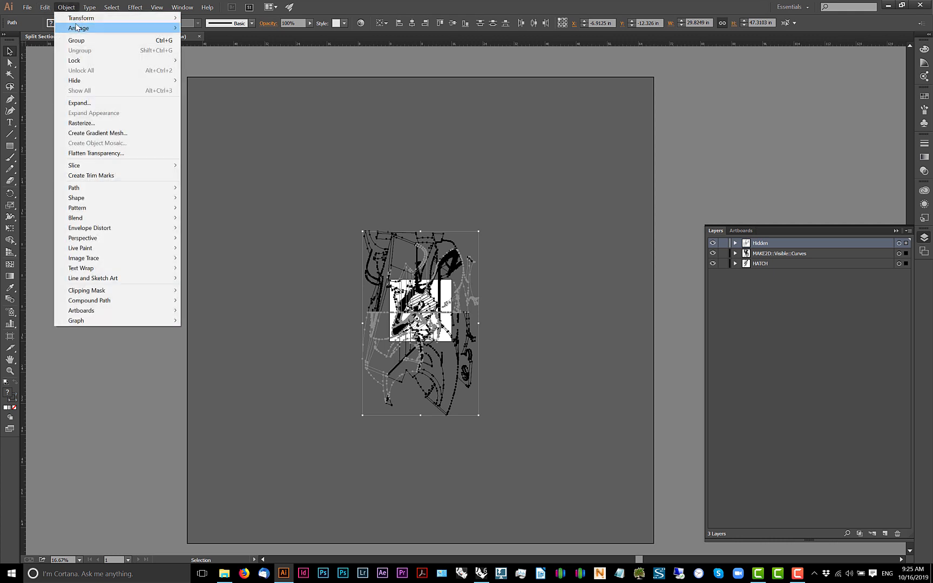
- Scale the selected linework uniformly to 33.333%
mouse_move(71, 19)
click(195, 62)
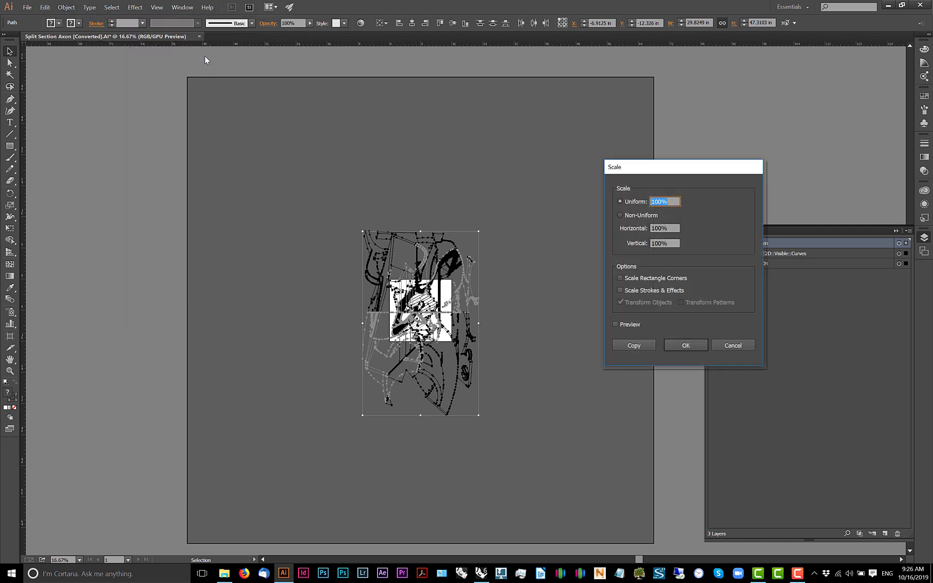
key(Tab)
key(shift+Tab)
text(33.33333)
key(Return)
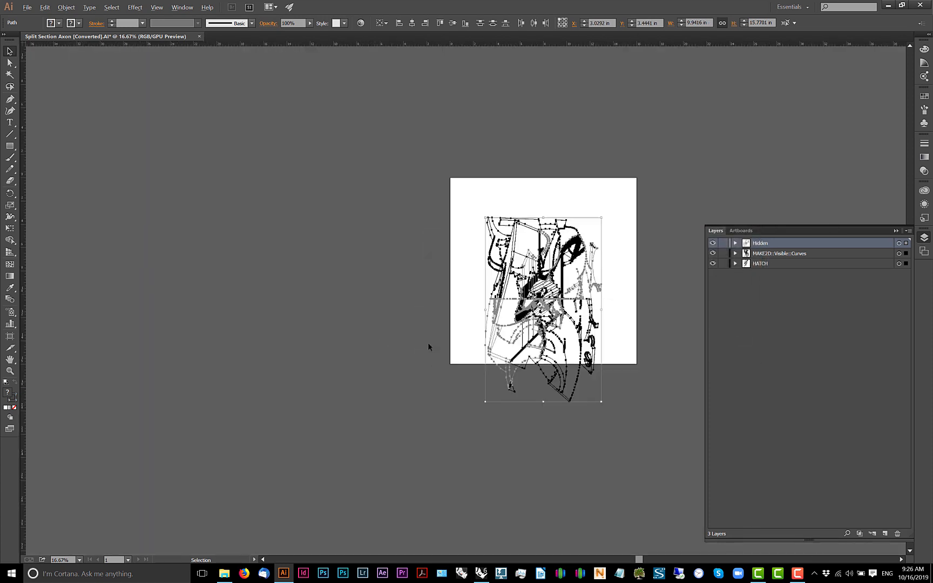
- Move the scaled linework upward so it sits about 0.8 in below the artboard's upper edge
scroll(429, 343, up, 1)
drag(468, 317, 319, 339)
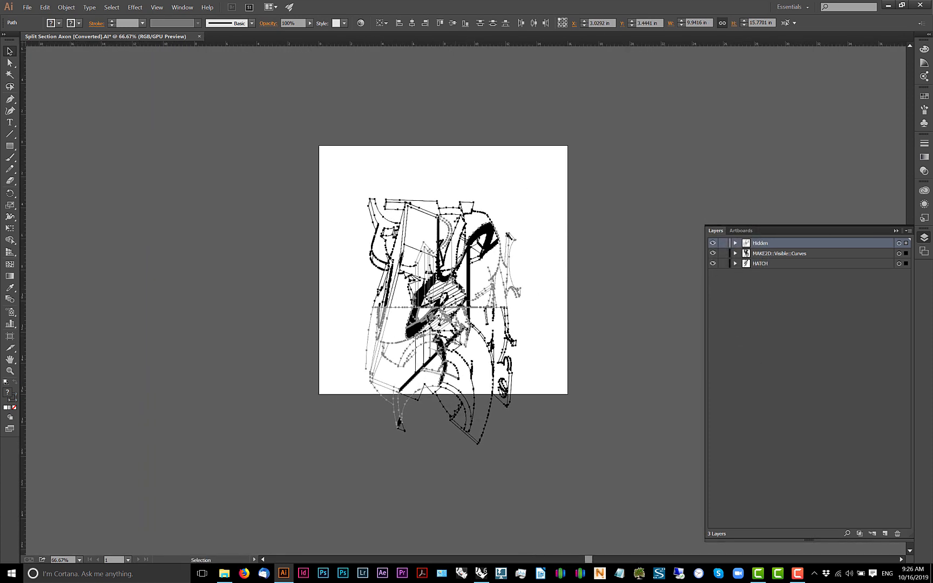
drag(470, 281, 472, 238)
scroll(471, 239, down, 1)
- Try scaling the linework uniformly to 50% and undo that scaling
click(66, 7)
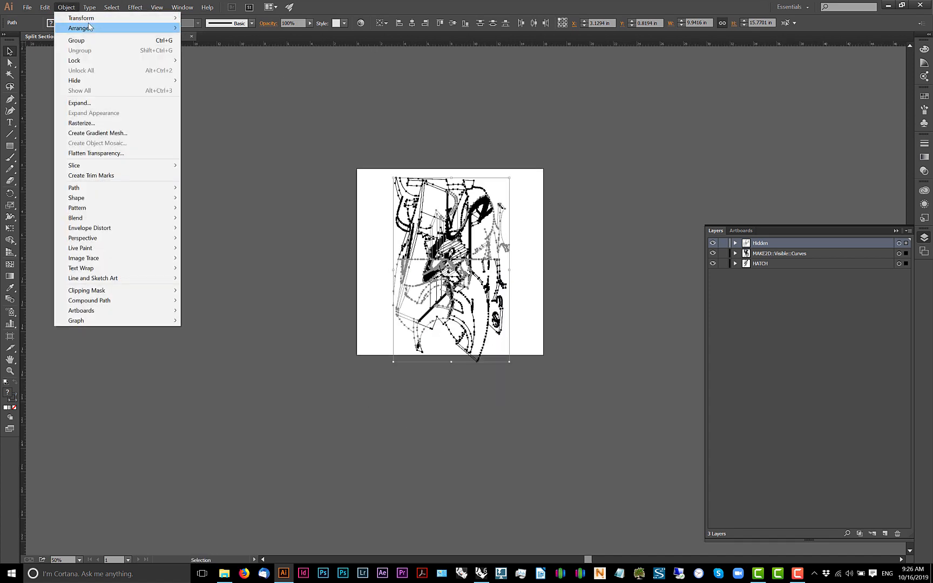
mouse_move(93, 24)
click(202, 58)
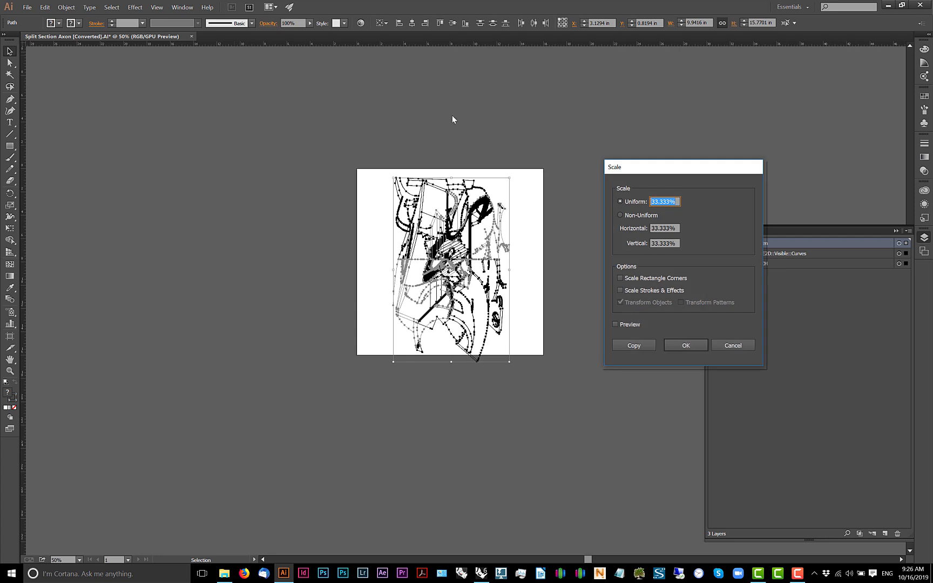
text(50)
key(Return)
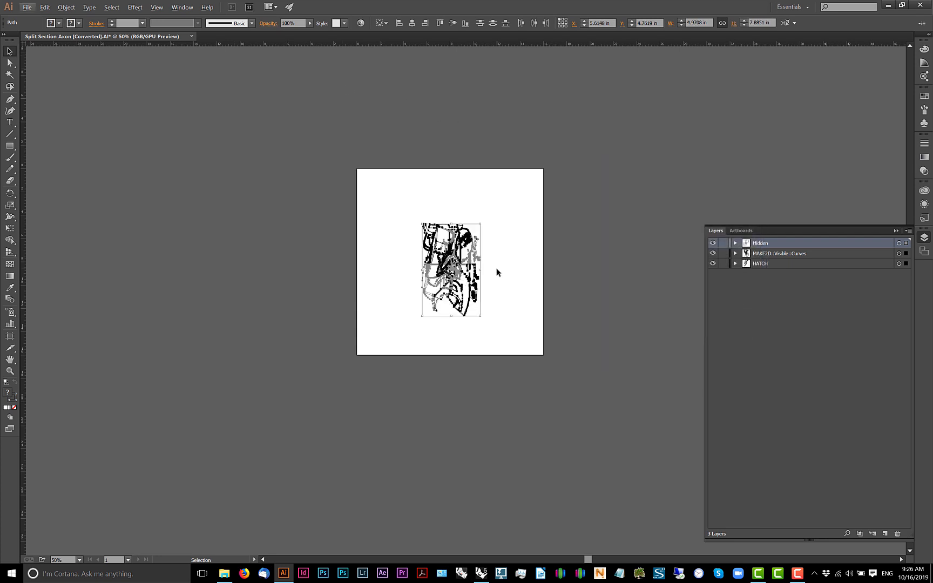
key(ctrl+z)
- Scale the linework uniformly to 75% so it fits within the artboard
click(67, 7)
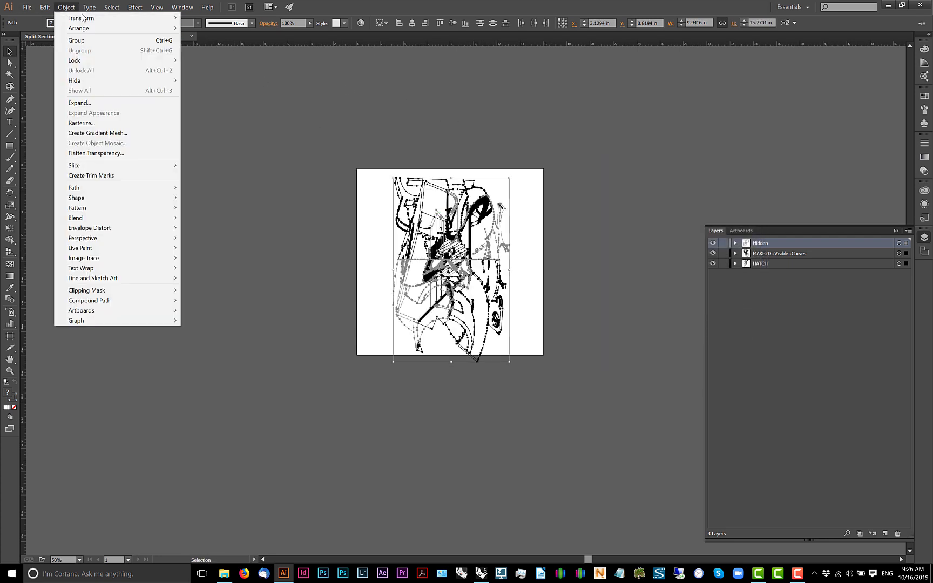
mouse_move(81, 18)
click(202, 60)
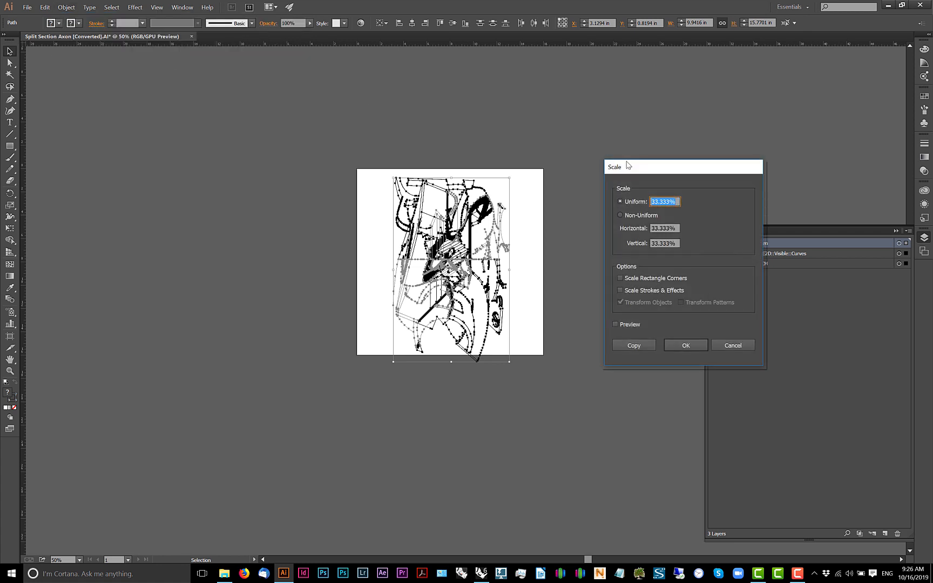
text(75)
key(Return)
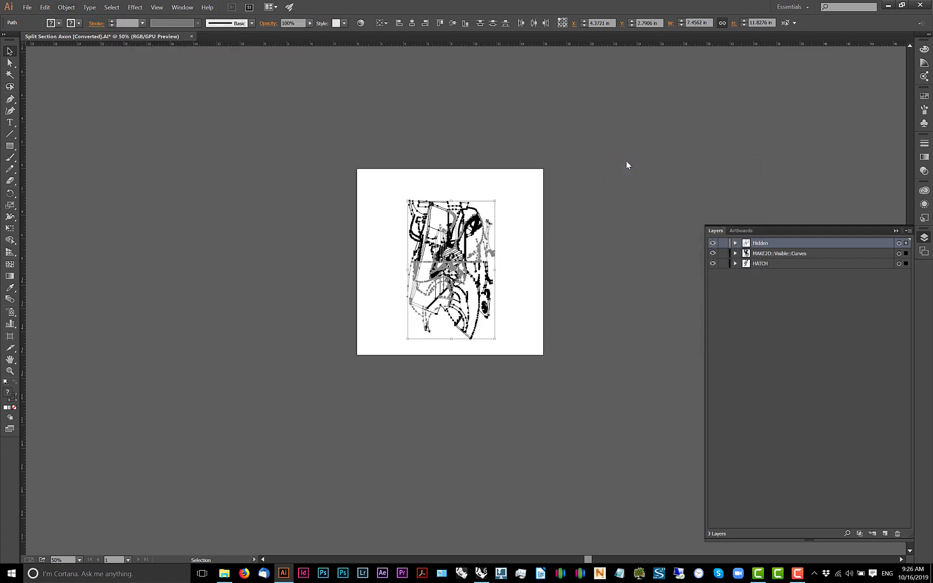
- Select all of the linework and shift it about 0.9 in left and 0.4 in up on the artboard
click(610, 187)
scroll(523, 271, up, 2)
drag(523, 271, 567, 302)
drag(558, 176, 541, 191)
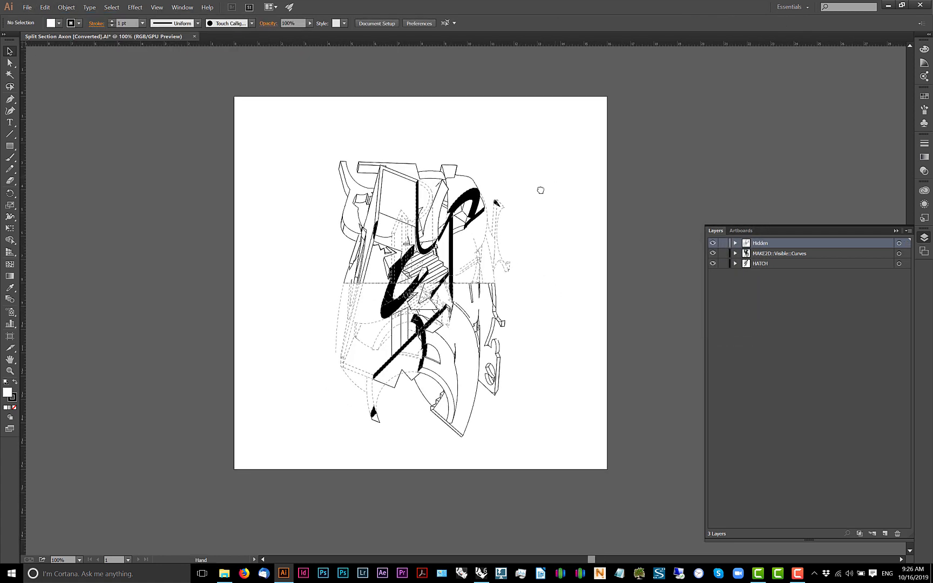
drag(553, 145, 261, 476)
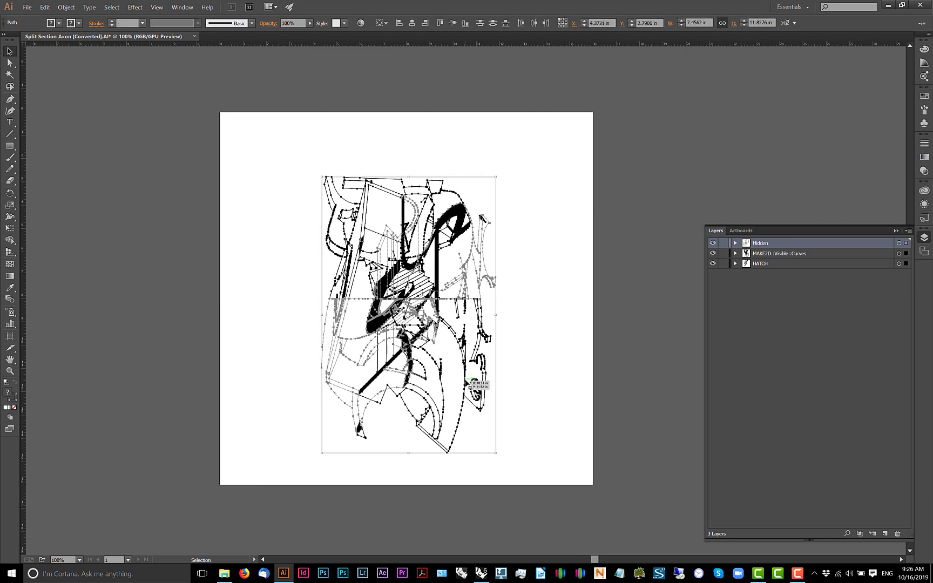
drag(465, 380, 443, 372)
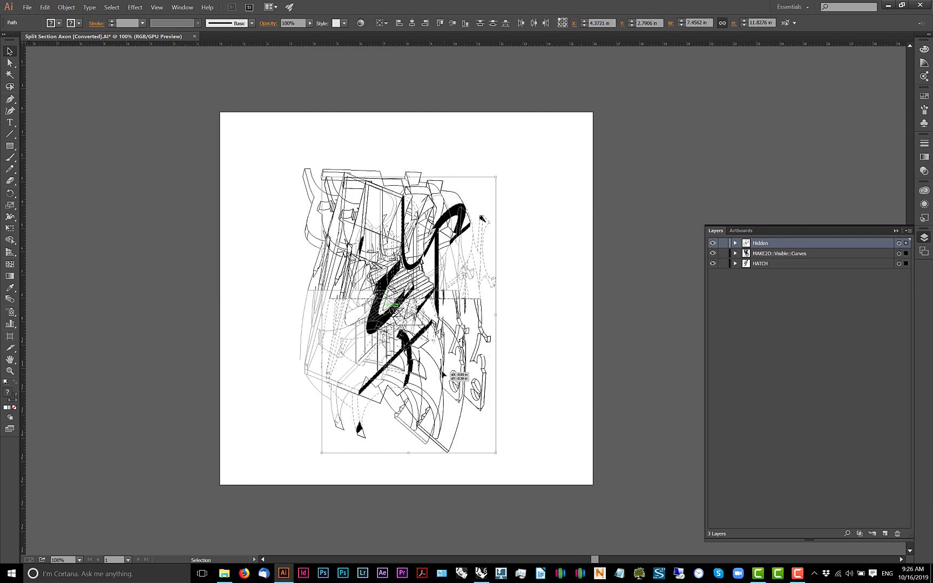
click(521, 347)
scroll(523, 347, down, 1)
scroll(523, 333, down, 1)
drag(523, 333, 470, 333)
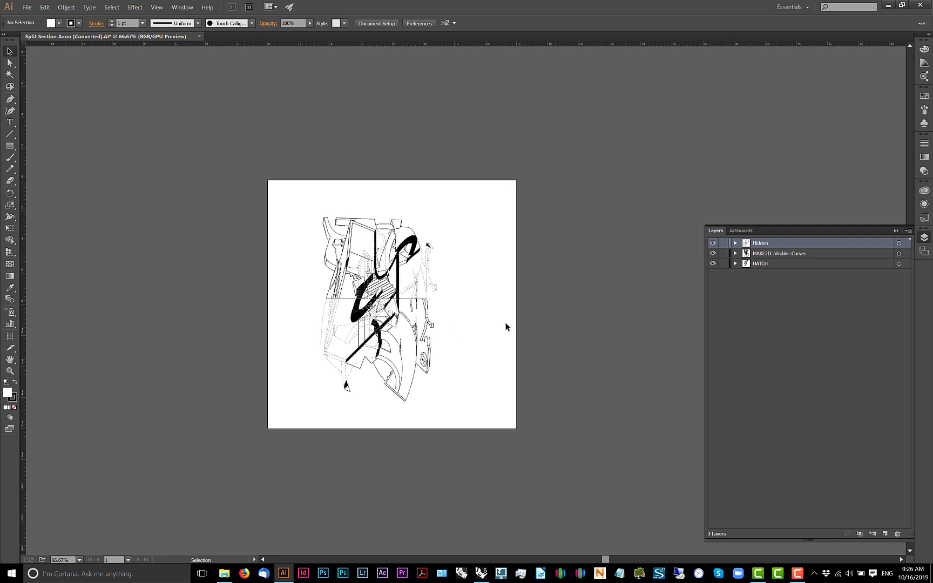
- Save the converted document over the existing Split Section Axon.AI file with the default Illustrator options
key(ctrl+shift+s)
click(397, 146)
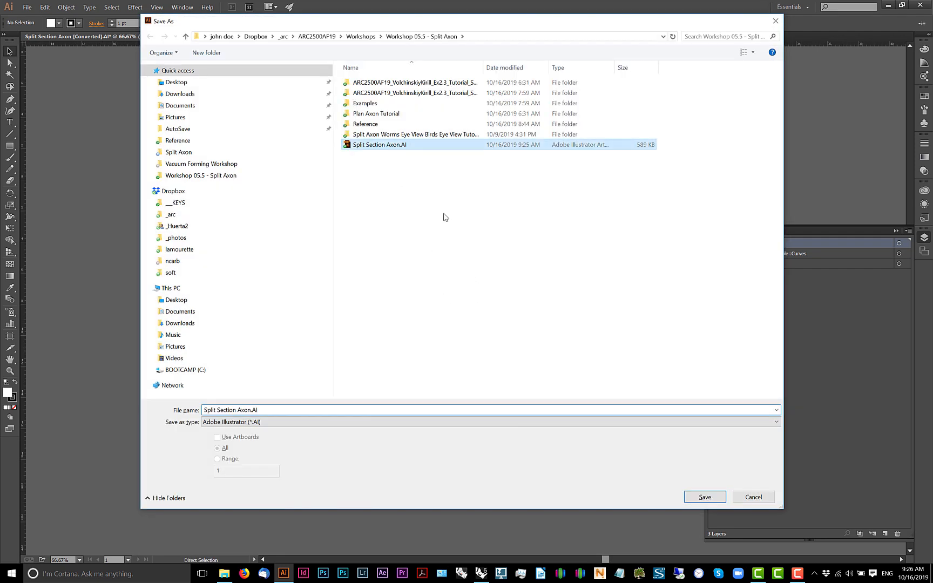
click(704, 496)
click(507, 333)
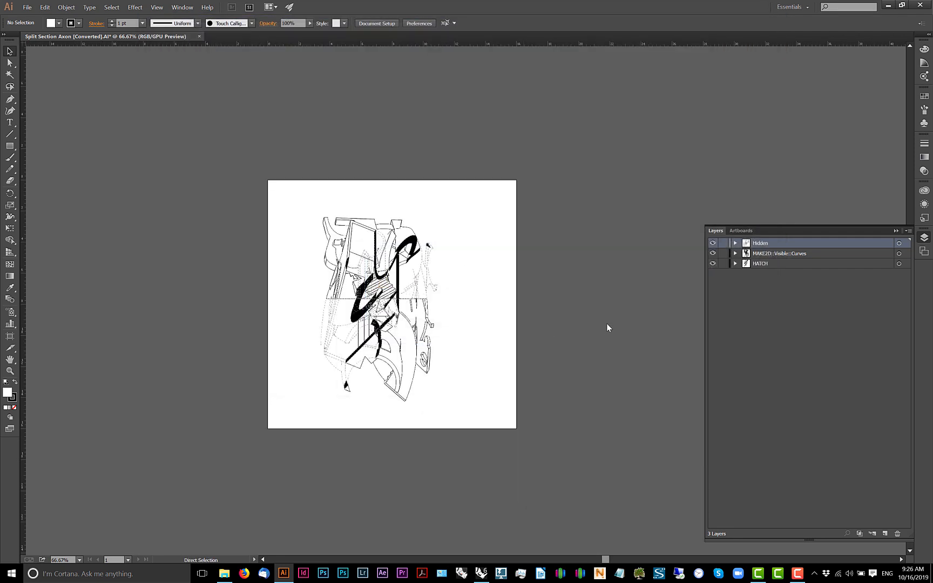
click(499, 416)
- Add a new layer below all the others and name it Background
click(883, 533)
drag(758, 241, 766, 286)
double_click(761, 275)
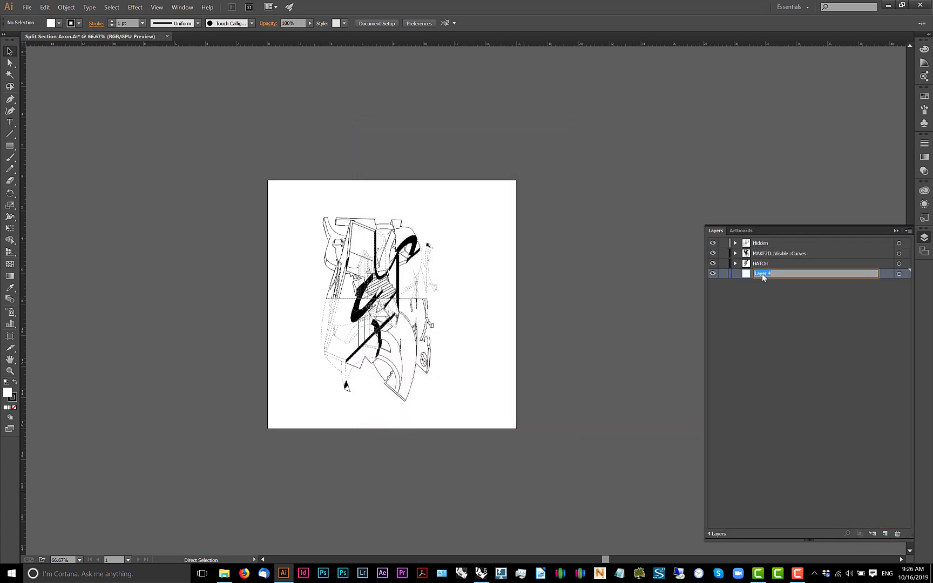
text(Background)
key(Return)
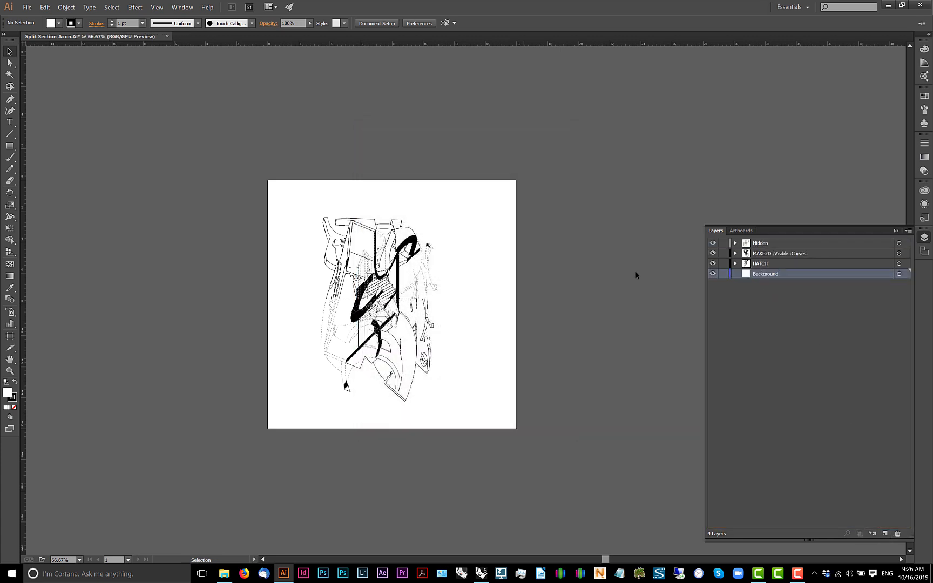
- Switch to File Explorer, dock it beside the drawing and open the Reference folder in Workshop 05.5 - Split Axon
click(224, 573)
click(390, 390)
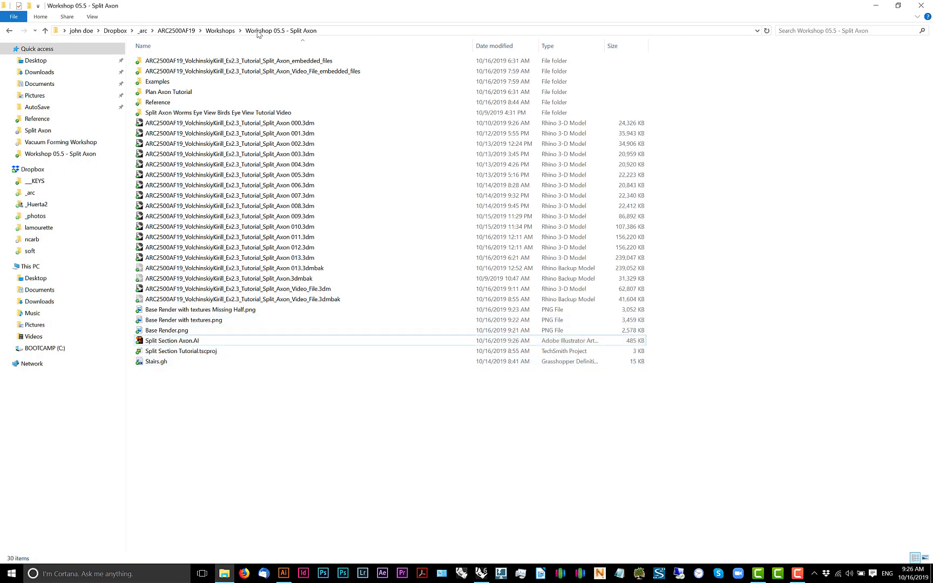
drag(361, 6, 931, 87)
click(640, 106)
click(635, 106)
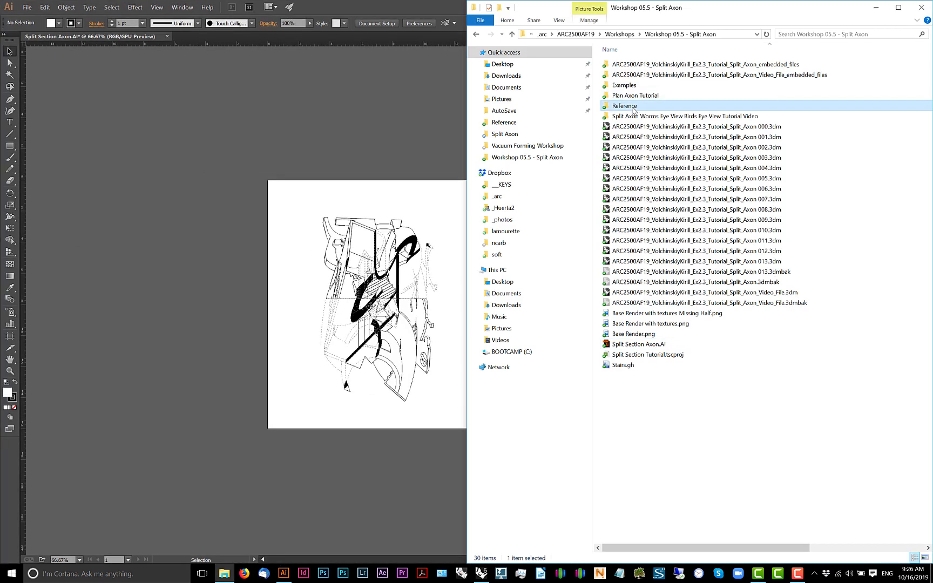
double_click(664, 110)
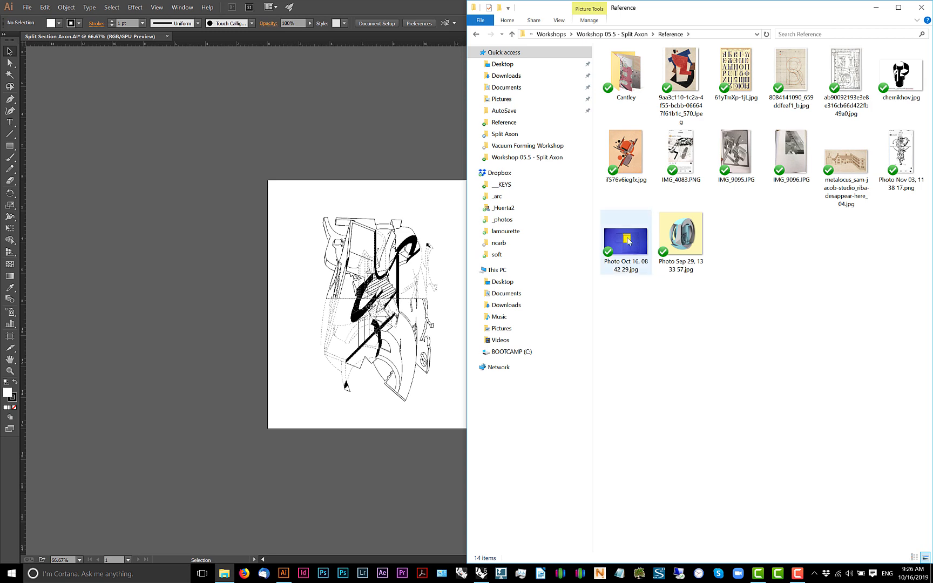
- Place the blue and yellow image Photo Oct 16, 08 42 29.jpg from the Reference folder outside the artboard in Illustrator
drag(626, 237, 518, 254)
drag(233, 208, 328, 192)
scroll(172, 172, up, 3)
scroll(394, 182, down, 2)
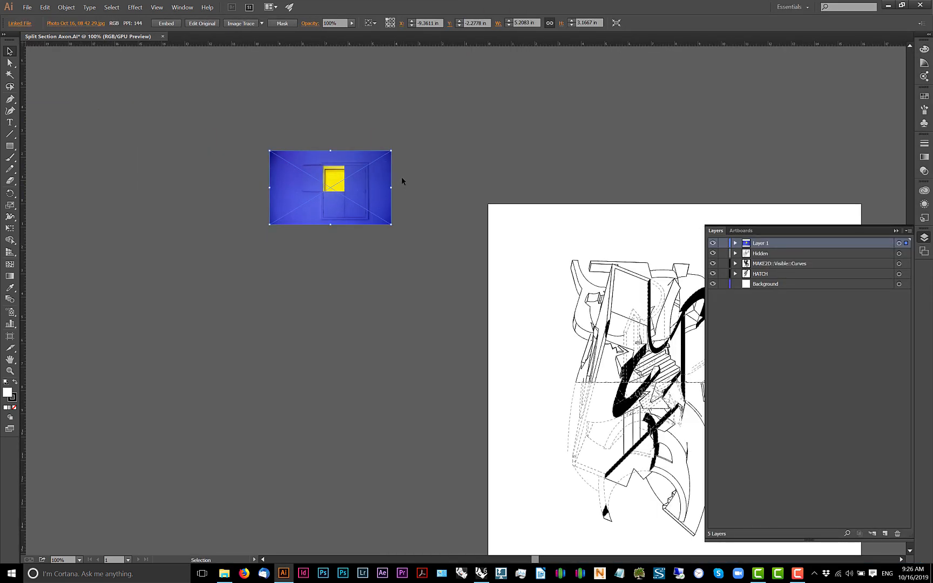
click(391, 157)
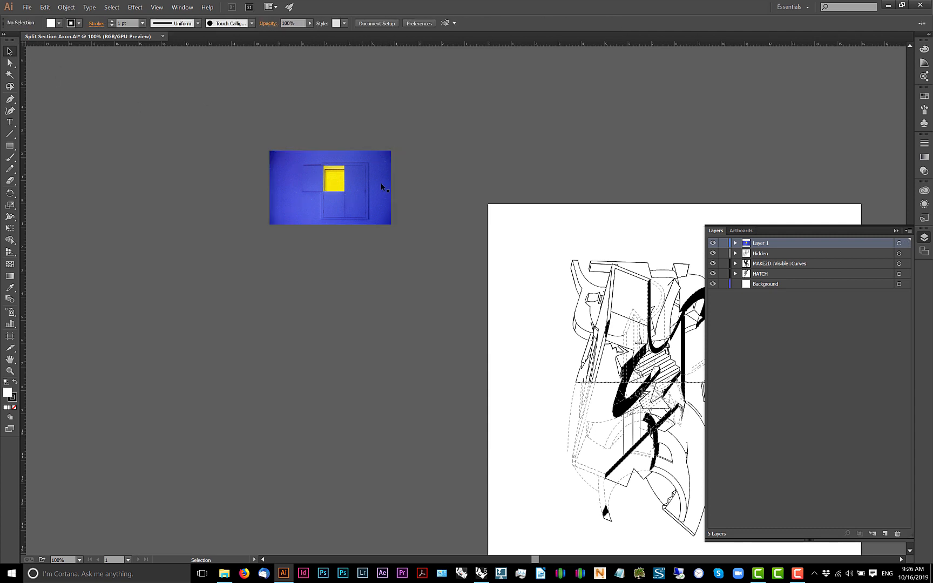
- Enlarge the reference photo to about twice its size and position it to the left of the artboard
click(381, 184)
drag(392, 151, 539, 84)
drag(462, 144, 333, 174)
click(492, 117)
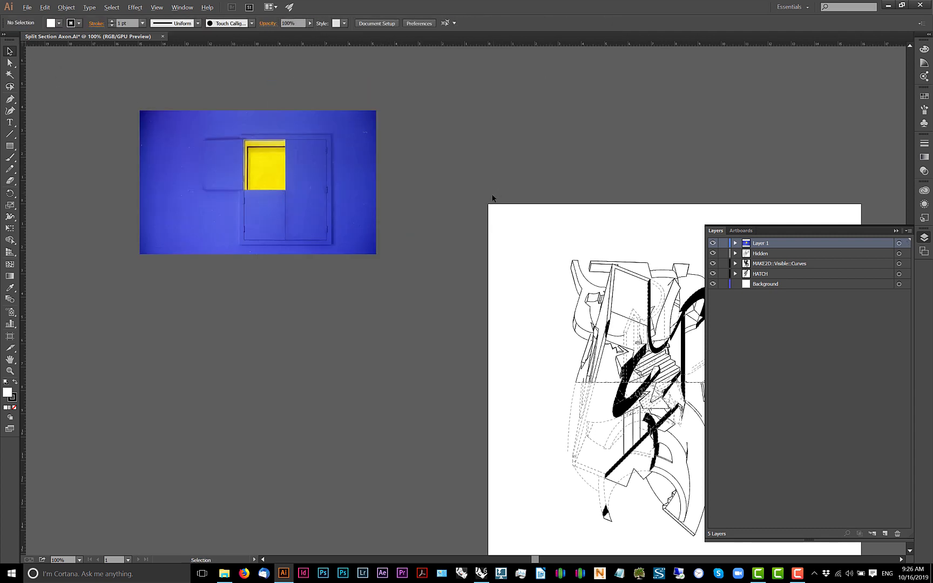
scroll(492, 198, down, 2)
drag(475, 177, 385, 179)
drag(329, 237, 295, 227)
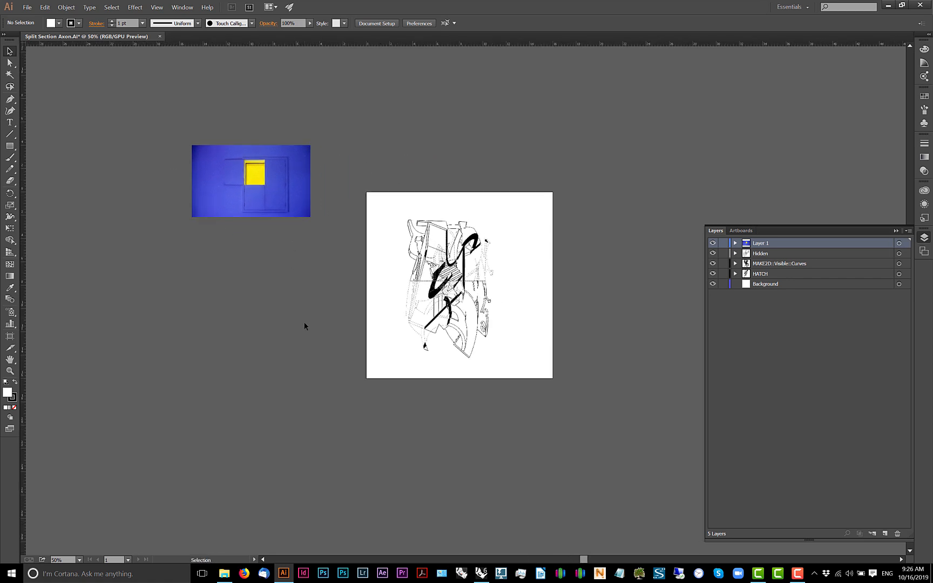
- Draw a 16 × 16 in rectangle covering the whole artboard on the Background layer
click(783, 283)
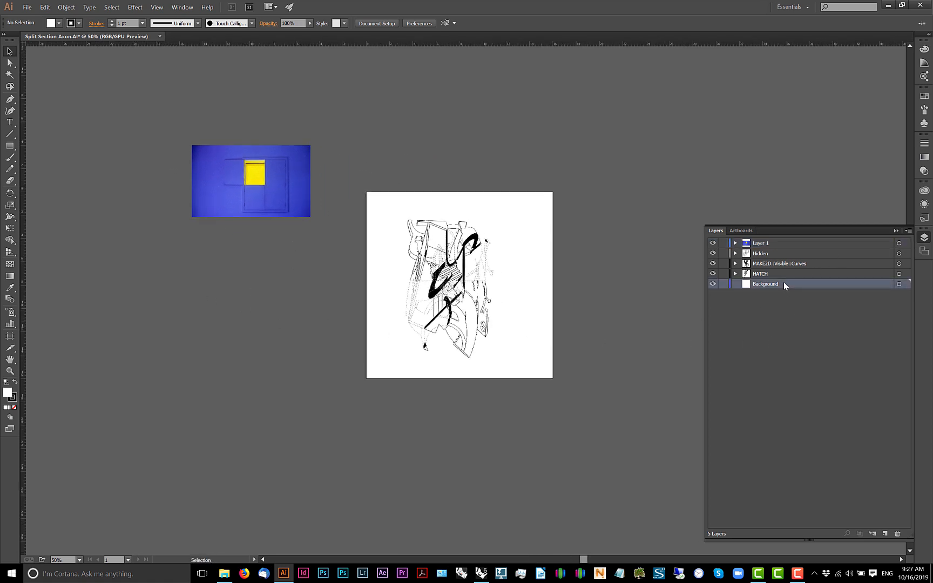
click(10, 145)
scroll(502, 267, up, 1)
drag(500, 267, 466, 259)
drag(395, 241, 385, 240)
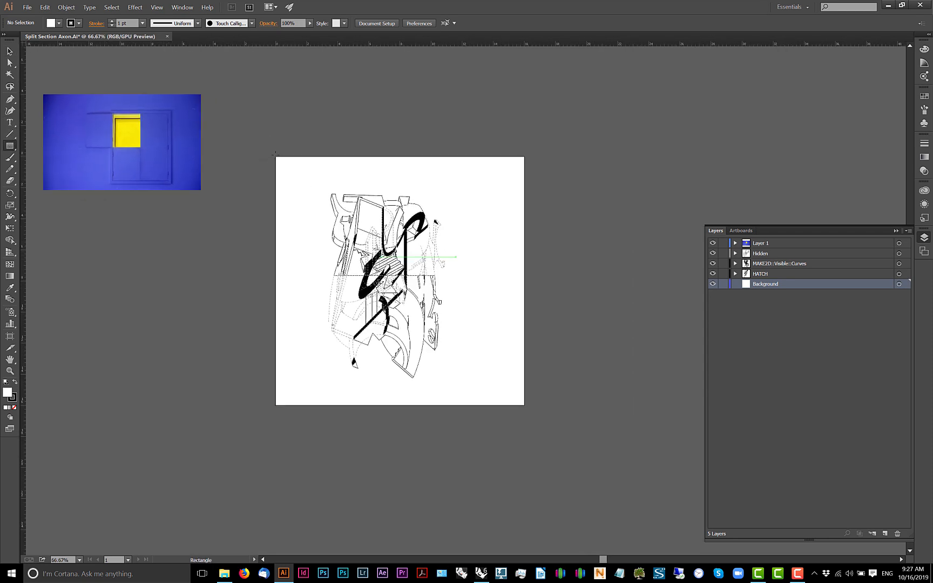
drag(275, 157, 525, 405)
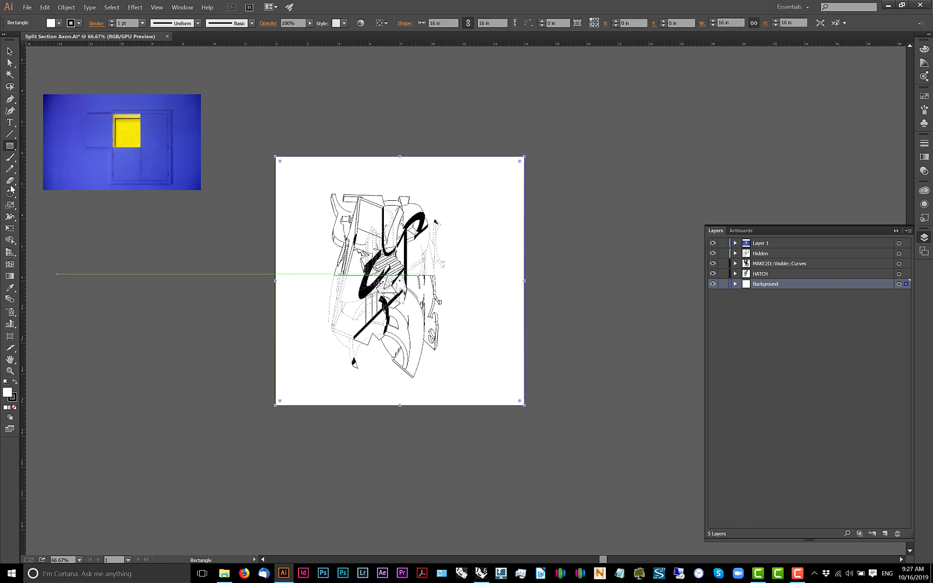
- Fill the background rectangle with a deep blue sampled from the reference photo using the Eyedropper, and deselect it
click(11, 288)
click(104, 125)
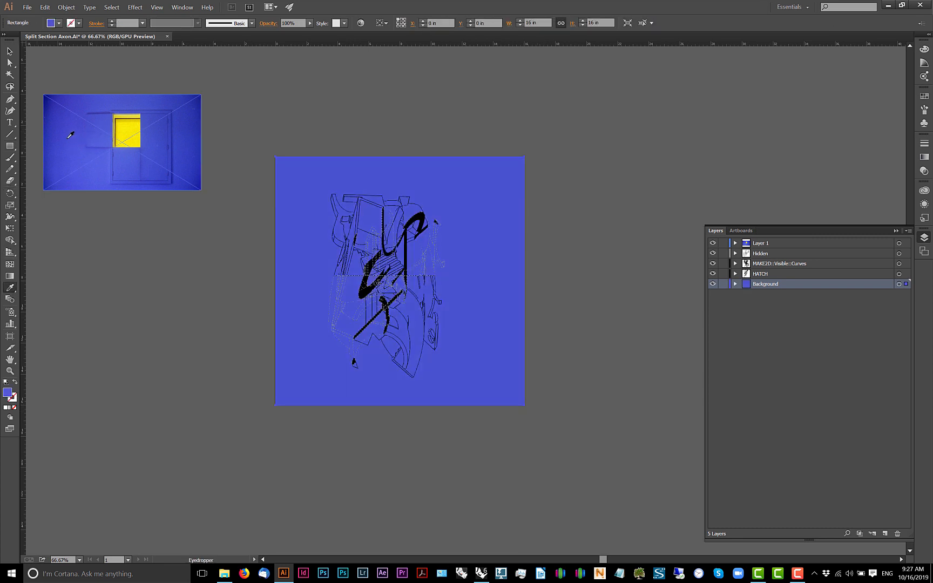
click(65, 122)
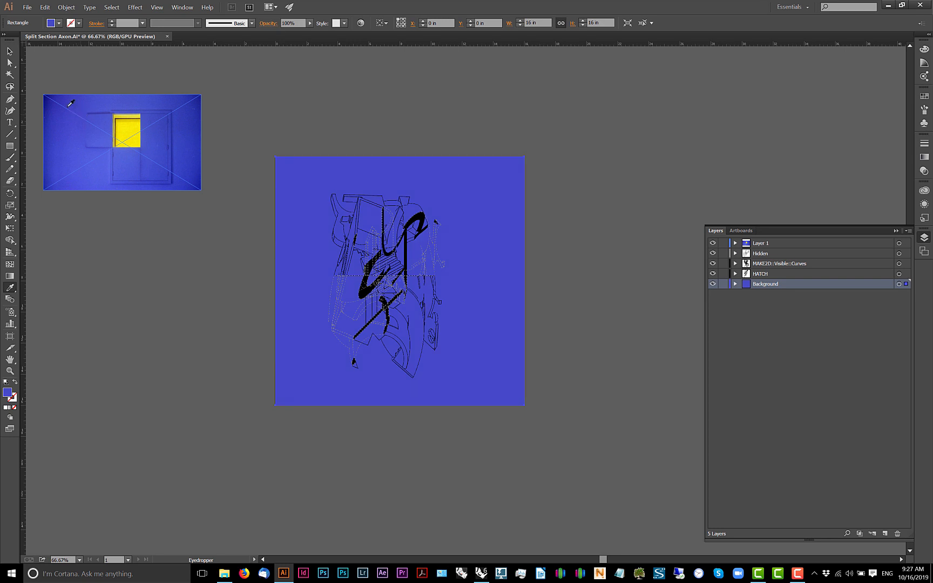
key(v)
click(321, 121)
- Examine the linework and section hatching up close against the blue background
scroll(380, 256, up, 3)
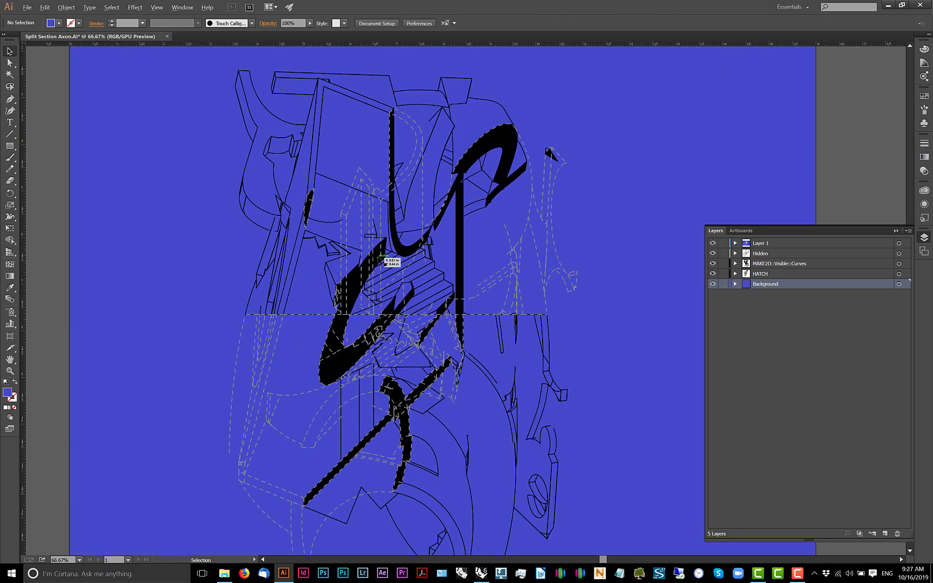
scroll(380, 258, up, 1)
scroll(403, 241, down, 2)
drag(515, 250, 406, 269)
scroll(448, 226, down, 1)
scroll(316, 276, up, 2)
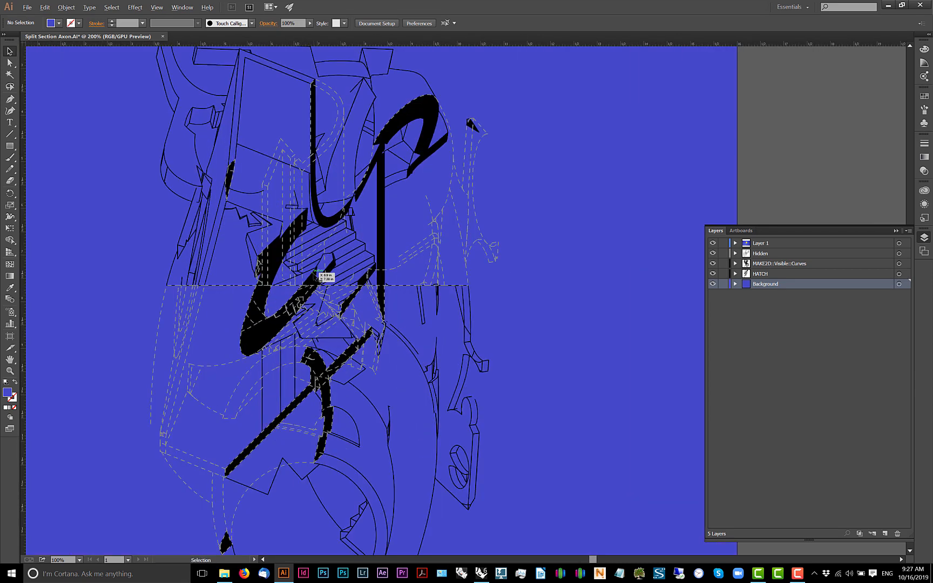
drag(331, 264, 362, 198)
scroll(327, 352, down, 1)
drag(414, 255, 402, 308)
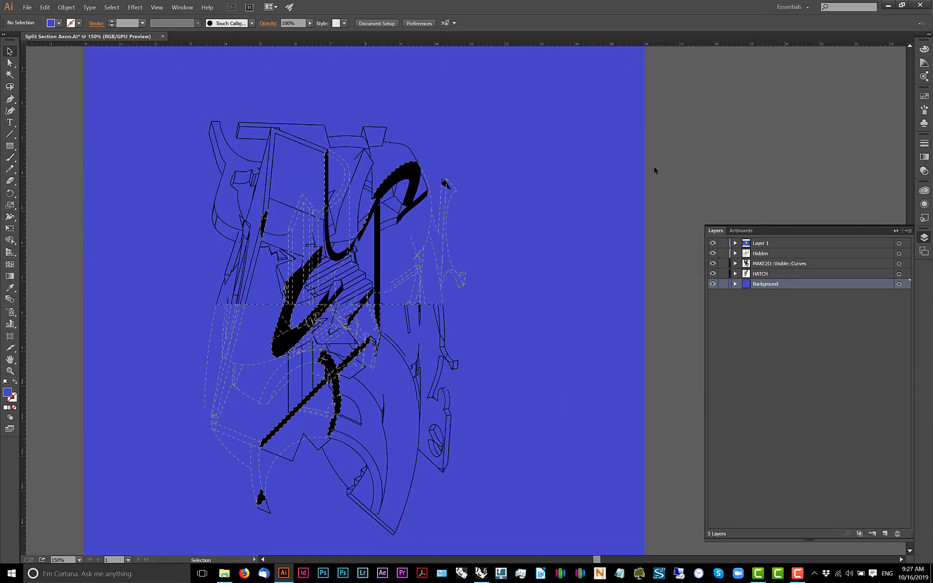
- Select all artwork on the HATCH layer and rename the layer as SEction
click(406, 177)
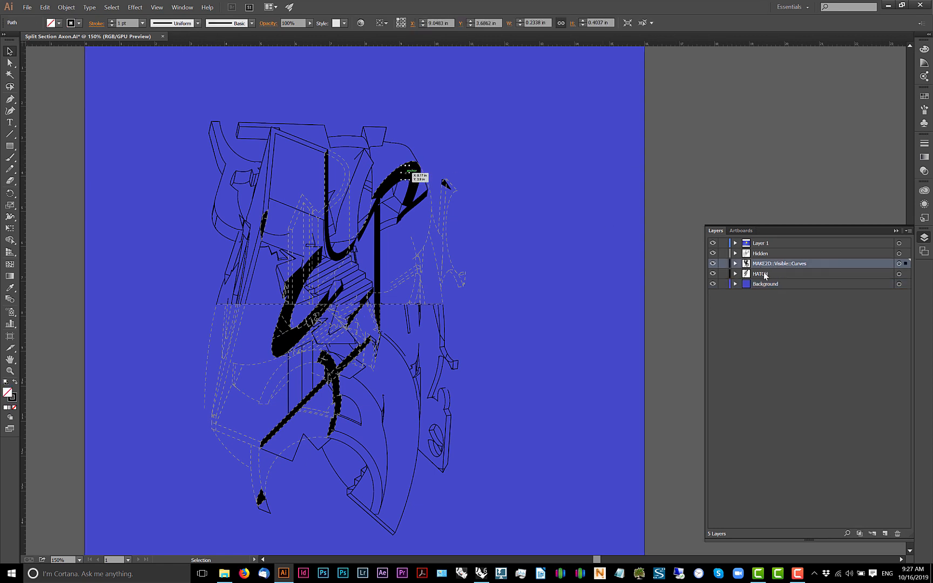
click(806, 275)
click(900, 274)
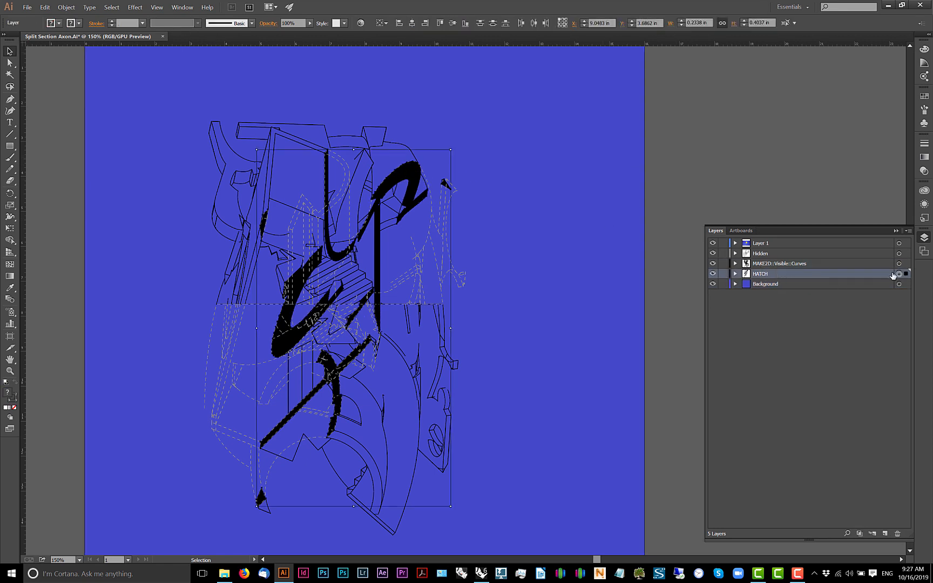
double_click(759, 274)
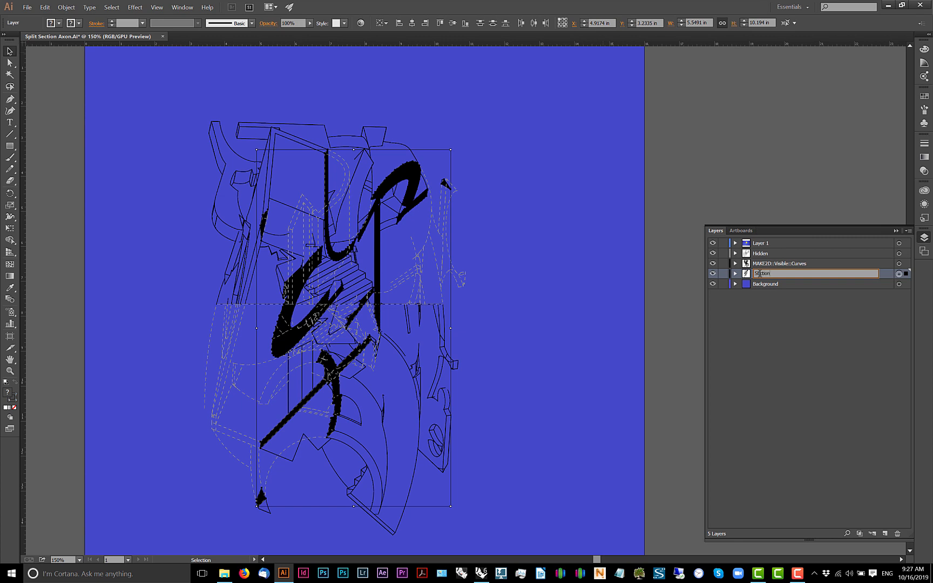
key(Return)
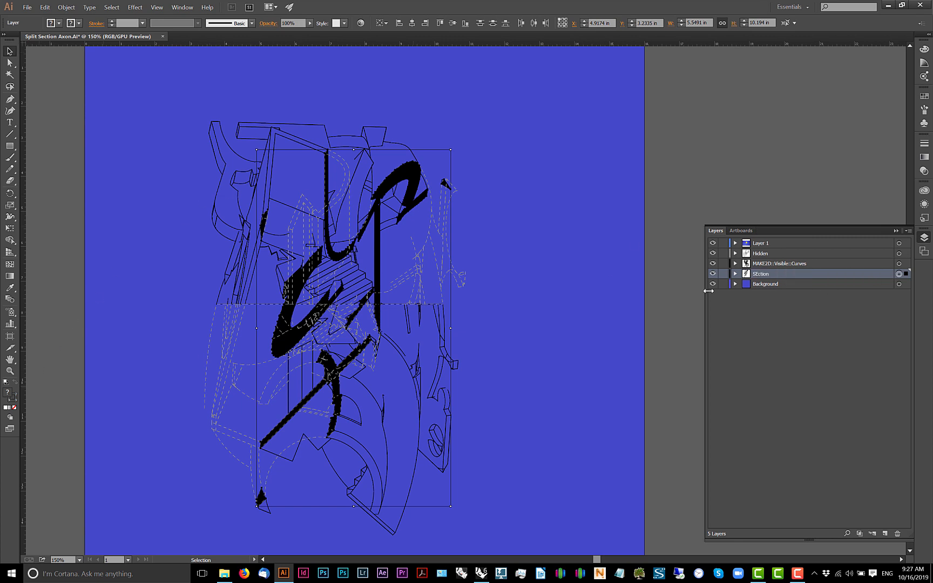
- Fill the section artwork with the bright yellow sampled from the reference photo using the Eyedropper, and deselect it
click(10, 287)
key(ctrl+minus)
key(ctrl+minus)
key(ctrl+minus)
click(224, 216)
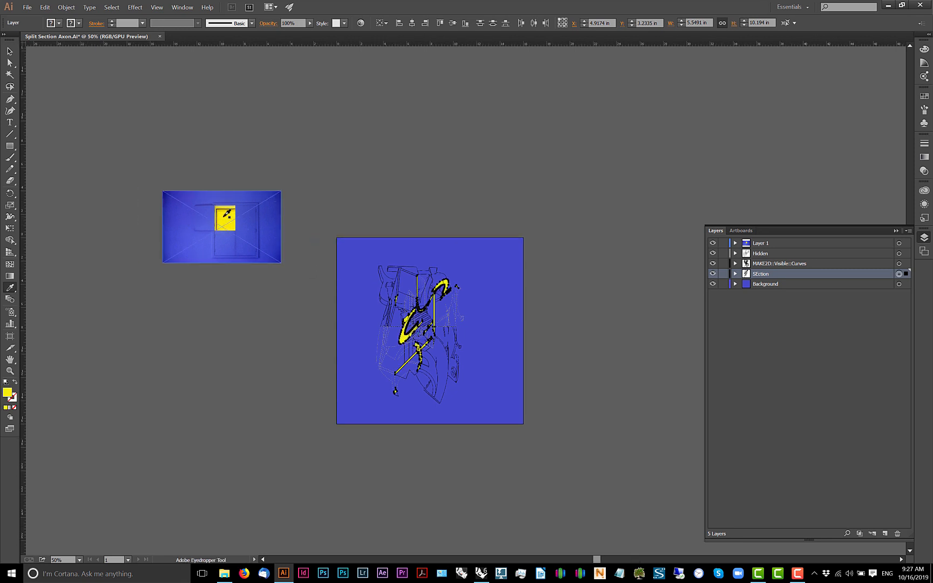
click(9, 52)
click(333, 155)
- Move the SEction layer above the Hidden layer in the layer order
scroll(491, 338, up, 3)
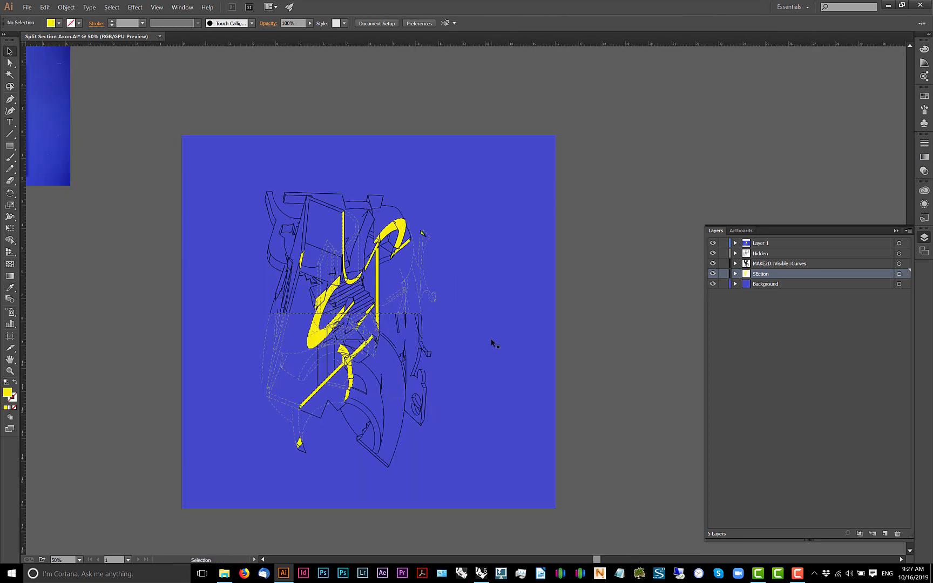
drag(458, 318, 502, 311)
key(ctrl+minus)
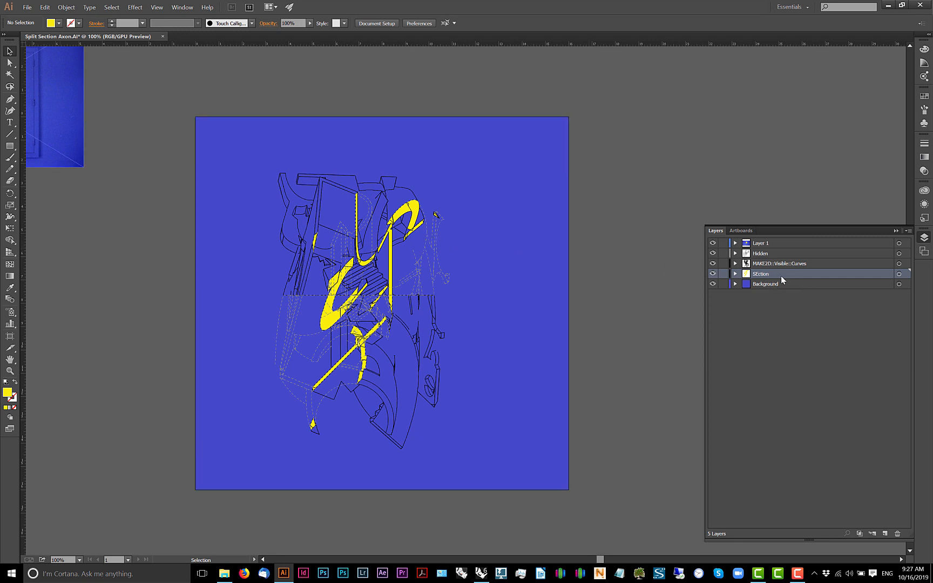
drag(780, 276, 778, 249)
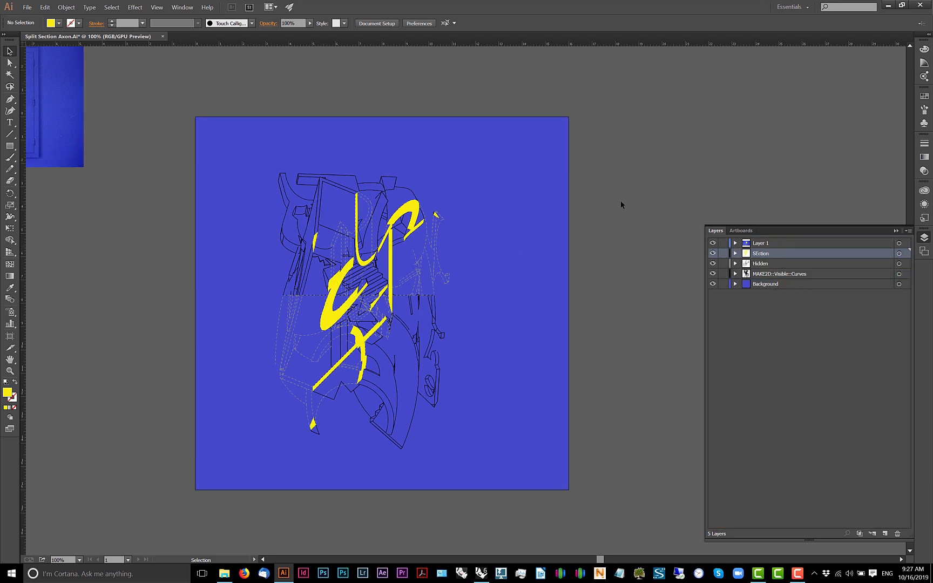
scroll(335, 336, up, 2)
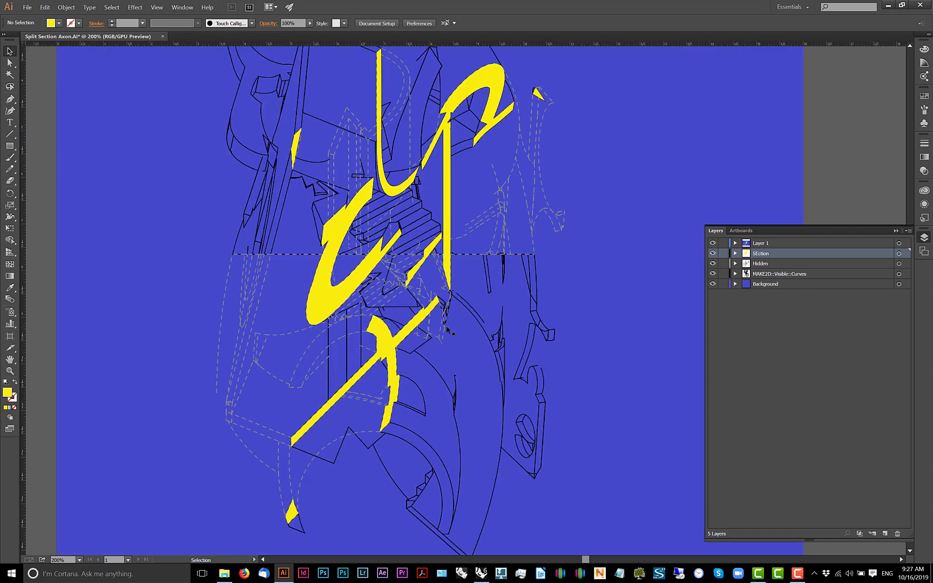
scroll(447, 328, down, 1)
drag(526, 206, 480, 216)
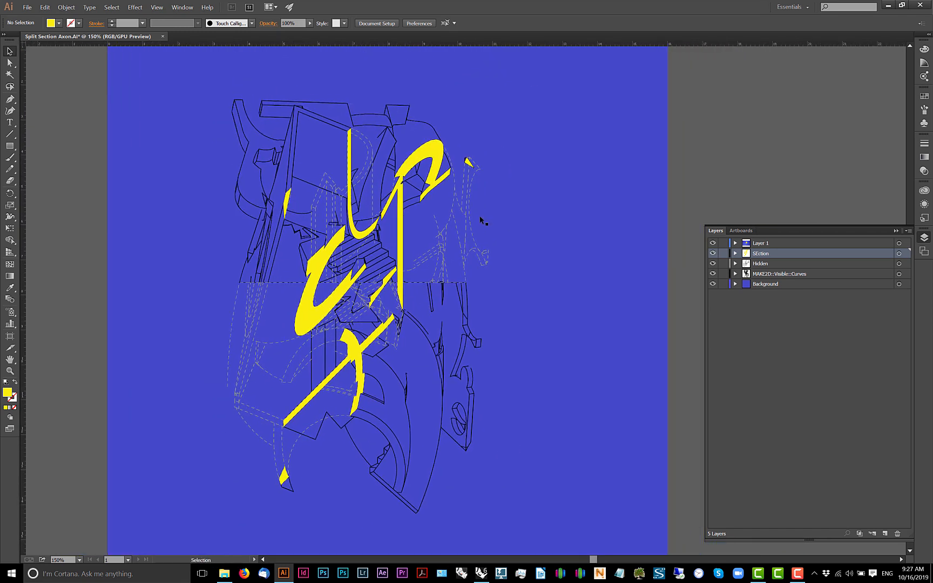
- Give the Hidden layer's lines a darker yellow stroke sampled from the reference photo, without a fill, and deselect them
click(452, 211)
click(898, 264)
scroll(488, 221, down, 1)
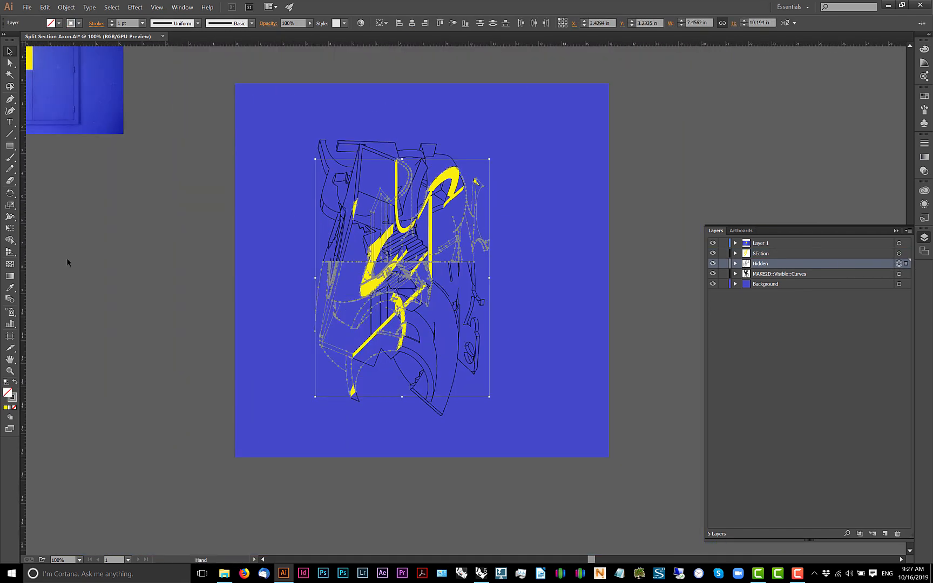
click(10, 288)
drag(115, 147, 239, 248)
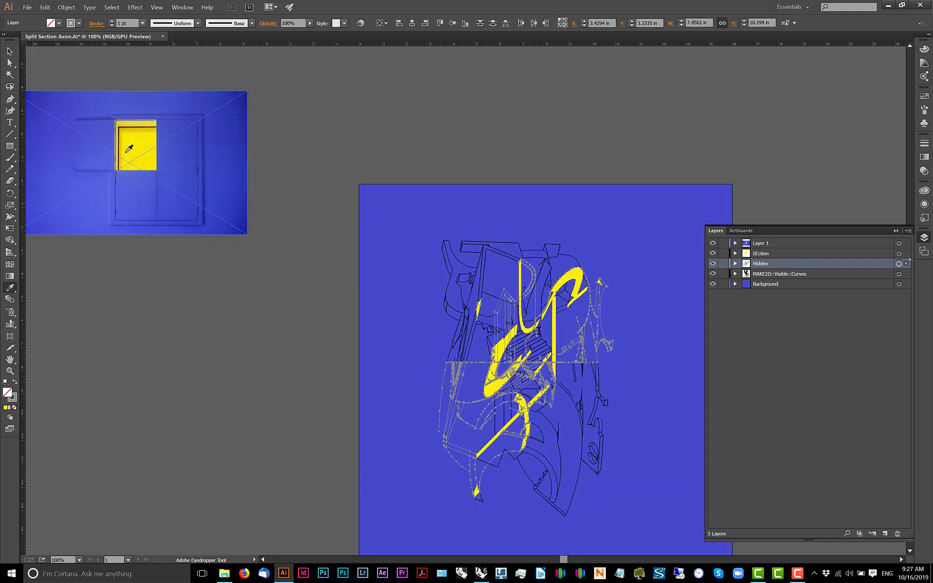
click(127, 128)
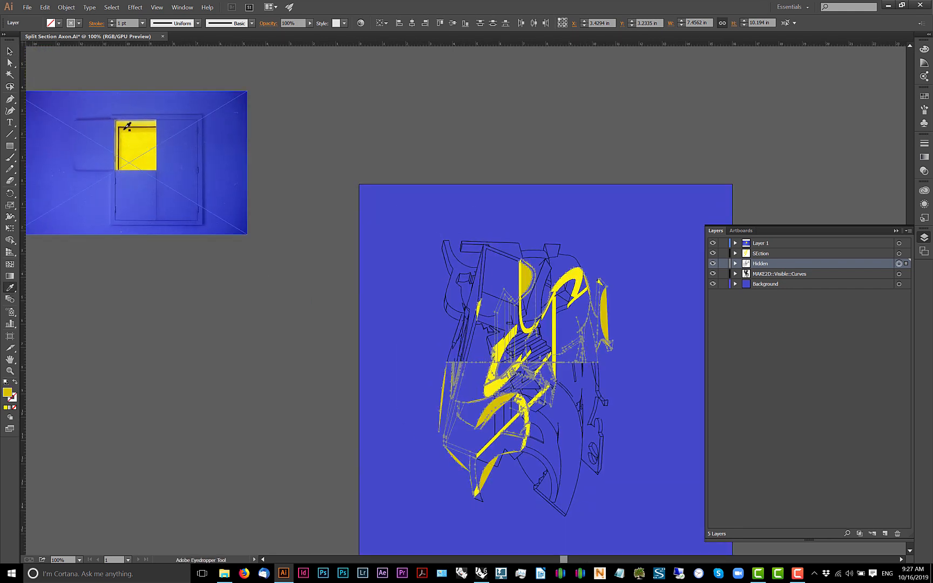
click(15, 382)
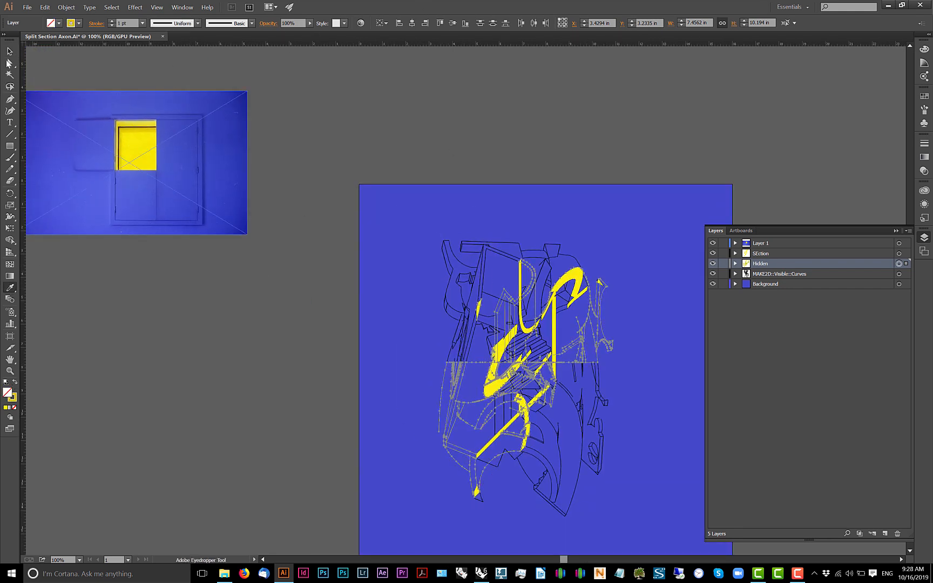
key(v)
click(345, 127)
- Select all lines on the Hidden layer and set their stroke weight to 0.75 pt
scroll(591, 367, up, 5)
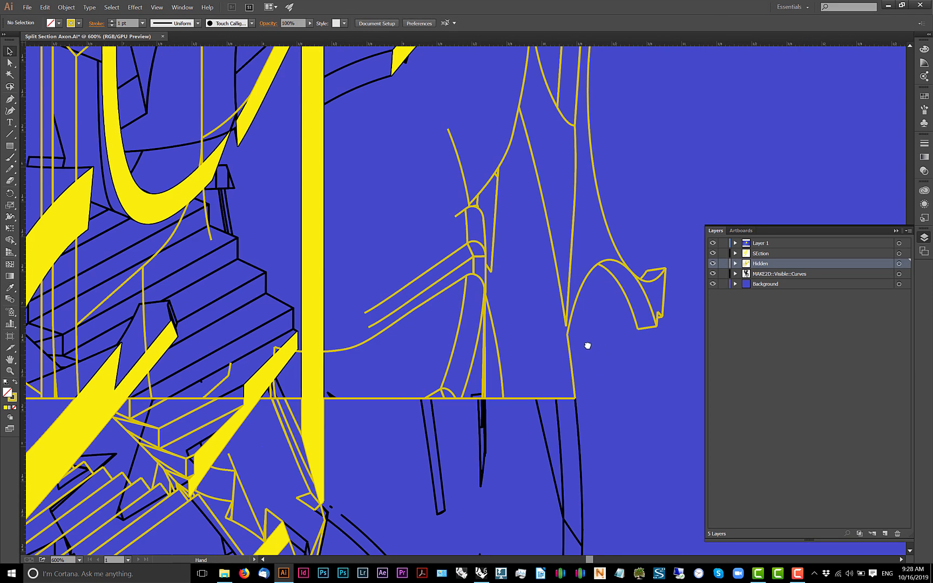
scroll(588, 344, right, 1)
click(898, 265)
key(ctrl+minus)
key(ctrl+minus)
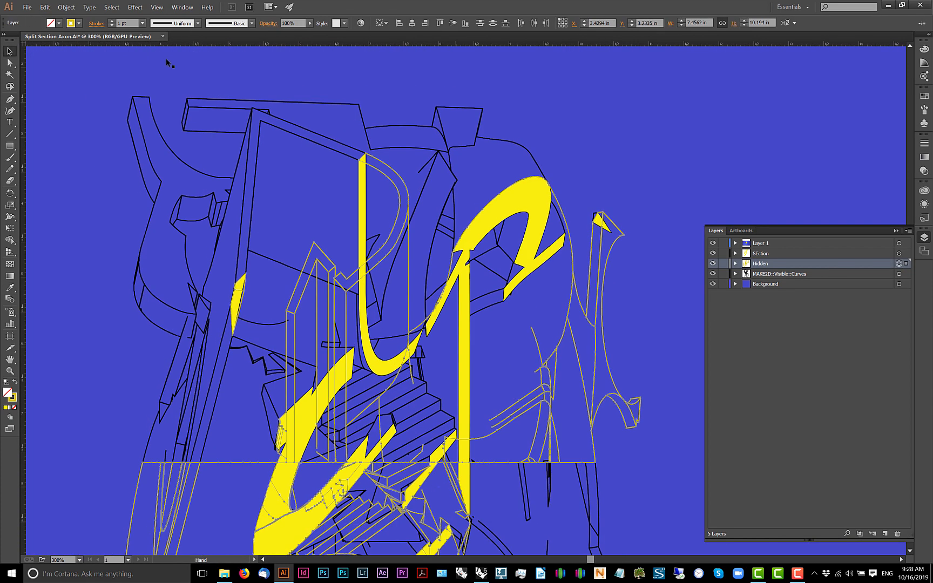
text(.7)
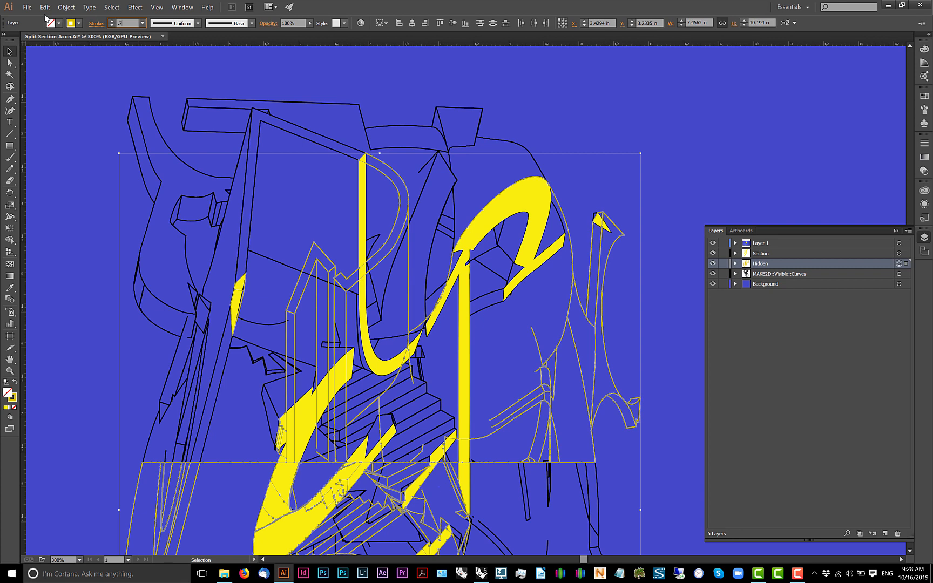
text(5)
key(Tab)
- Make the Hidden layer's strokes dashed with a 5 pt dash and a 3 pt gap
click(97, 25)
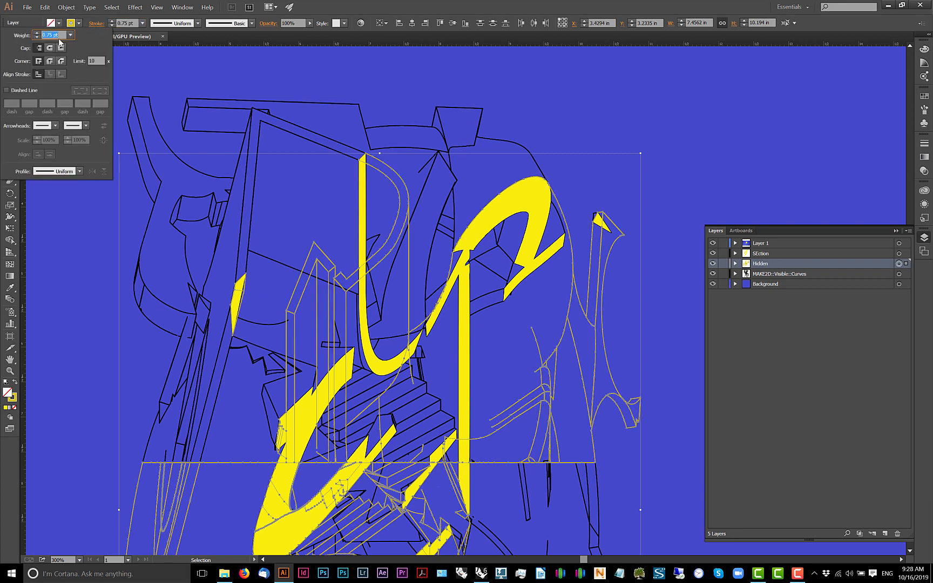
click(33, 93)
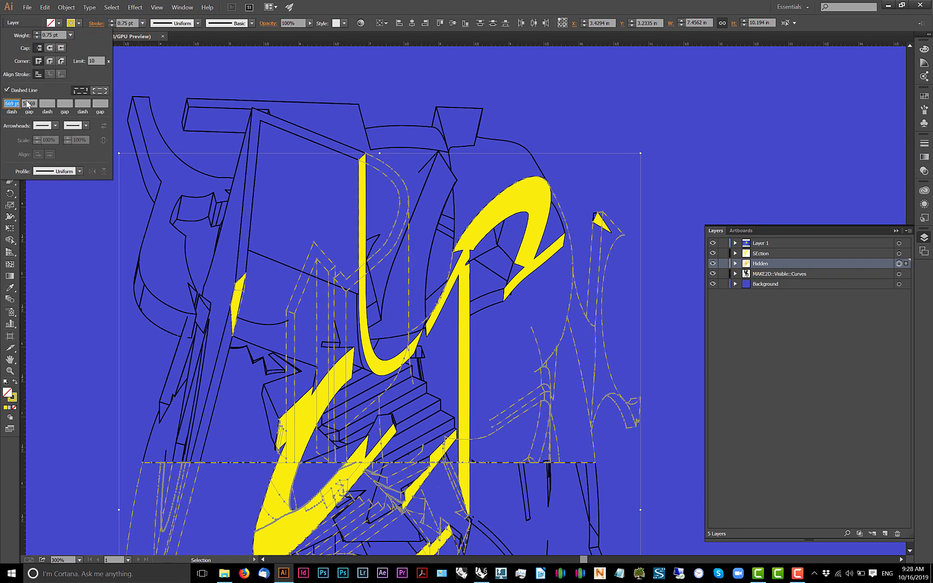
text(5)
key(Tab)
text(3)
key(Tab)
click(6, 103)
double_click(607, 107)
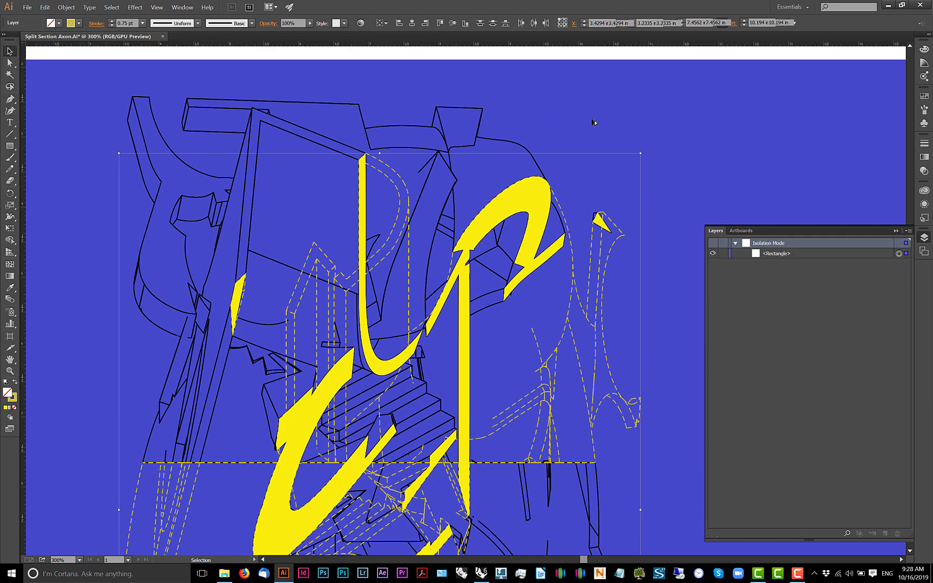
scroll(592, 122, down, 2)
key(space)
drag(552, 172, 514, 179)
double_click(169, 217)
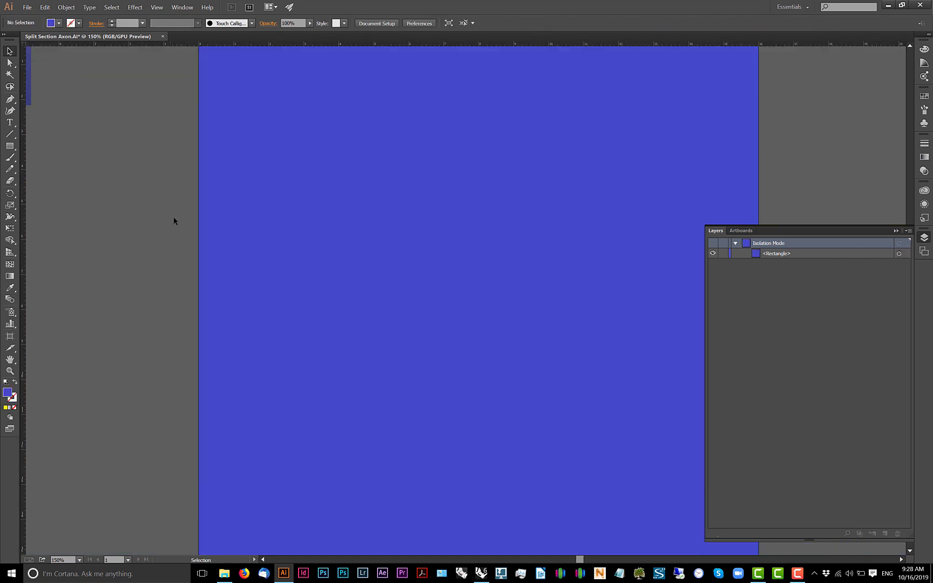
scroll(180, 217, down, 1)
scroll(312, 239, up, 1)
key(space)
drag(366, 238, 348, 251)
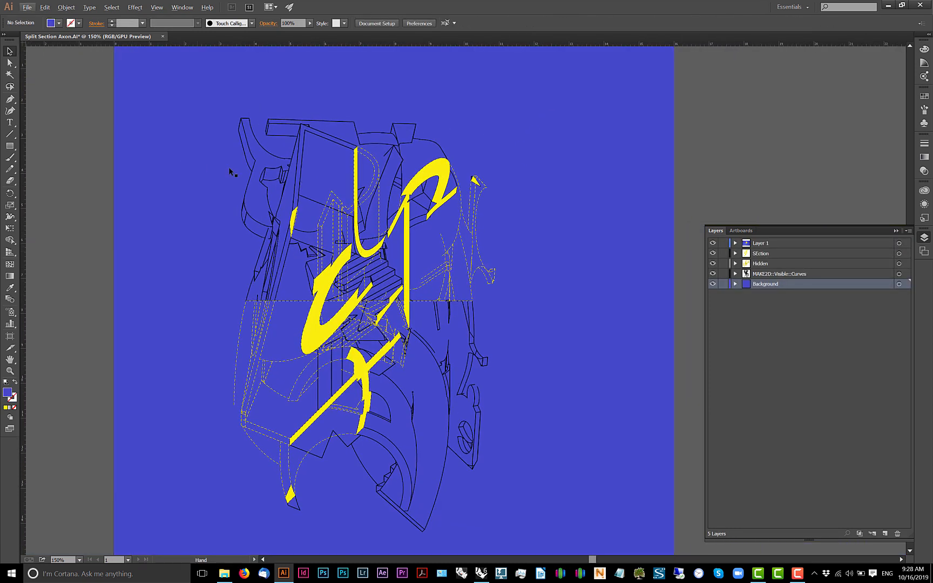
- Shorten the dash of the Hidden layer's strokes to 3 pt and deselect the lines
drag(459, 205, 414, 190)
click(858, 264)
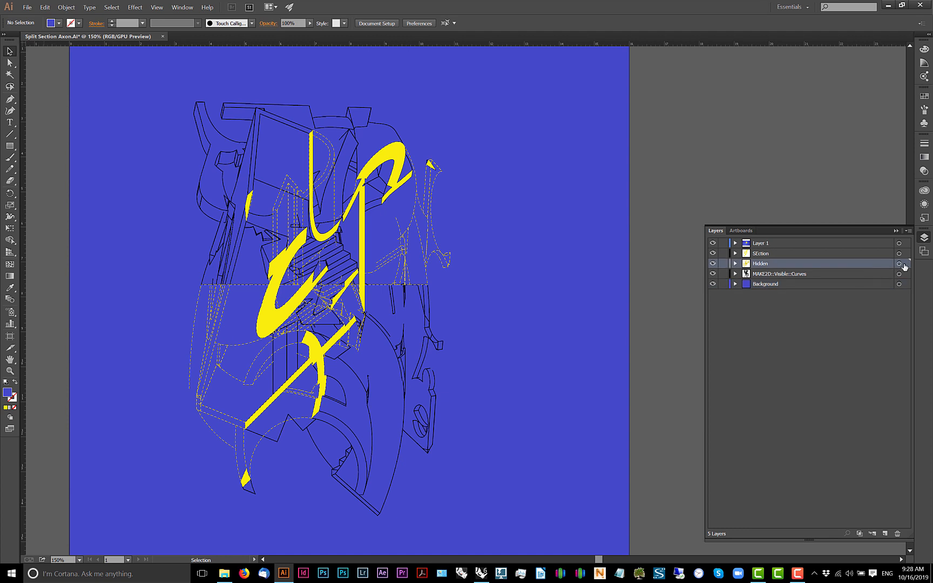
click(899, 263)
click(100, 24)
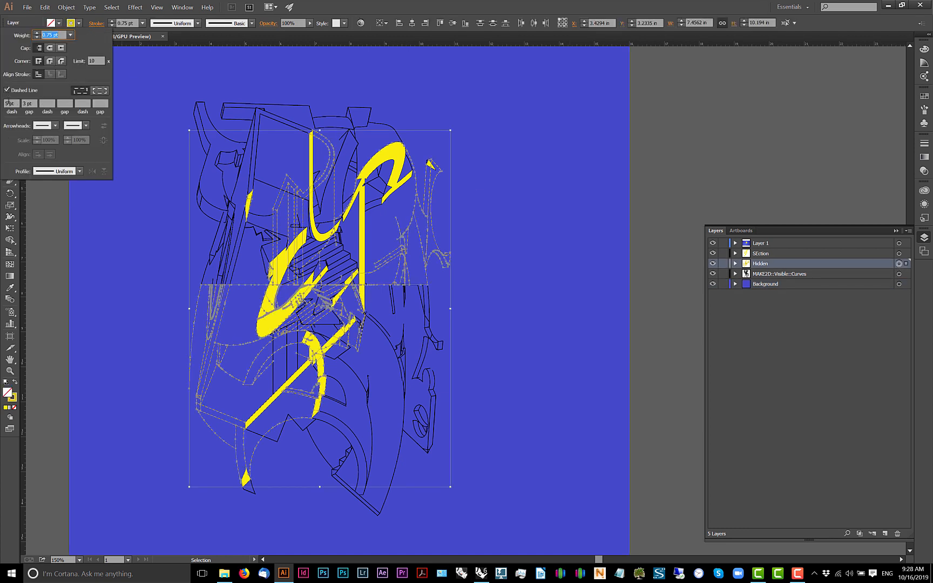
click(8, 102)
text(3pt)
key(Tab)
click(38, 244)
click(38, 244)
scroll(140, 228, down, 1)
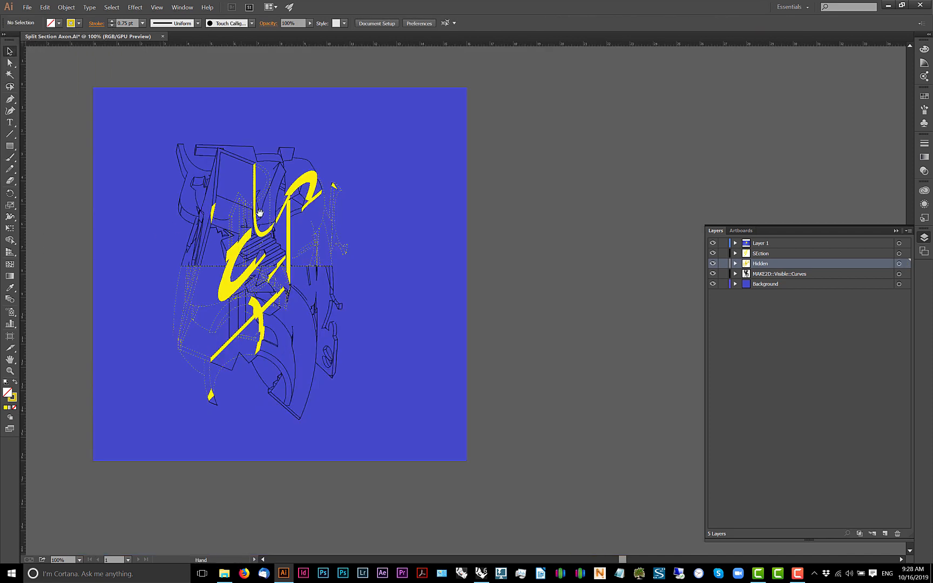
drag(260, 214, 377, 228)
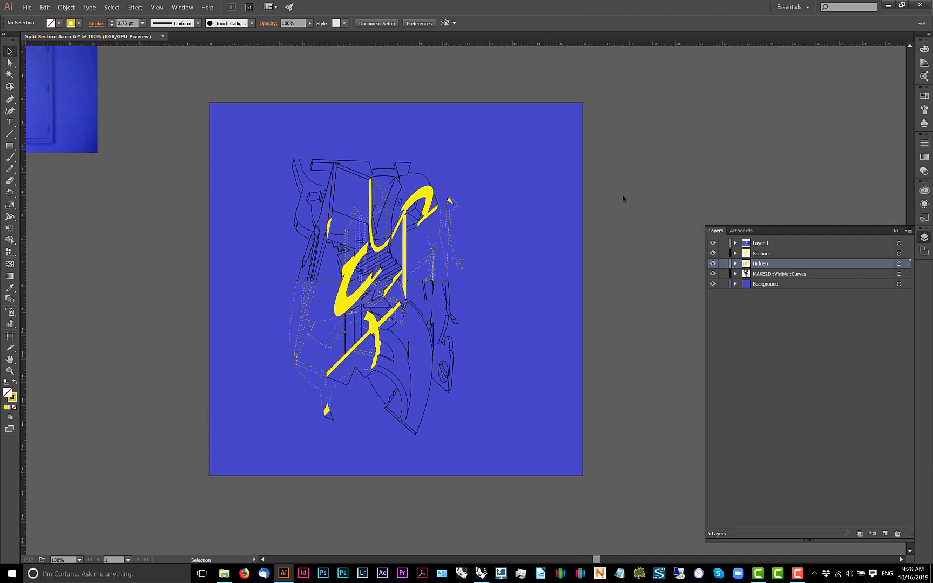
scroll(405, 242, up, 1)
drag(459, 231, 438, 199)
scroll(427, 291, down, 1)
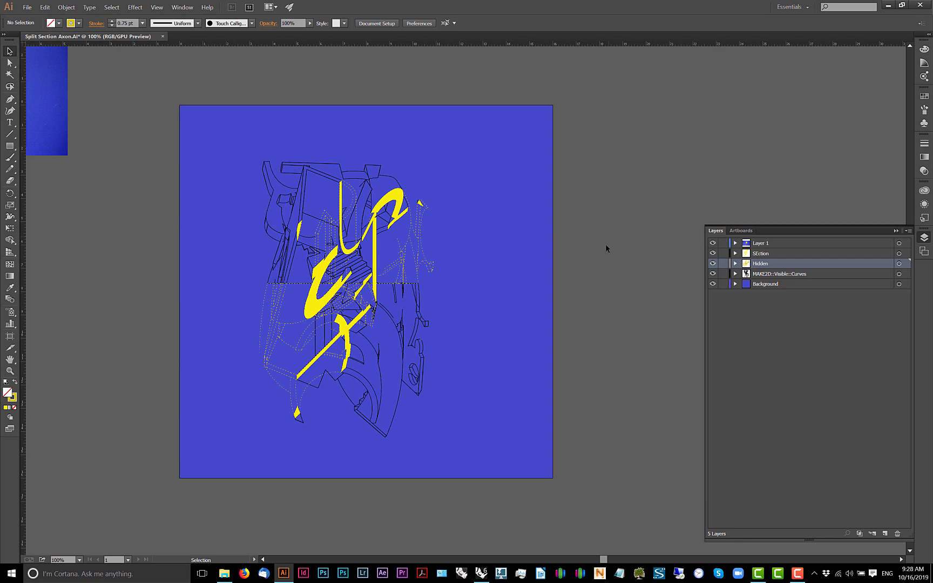
- Switch to Rhino and examine the coloured split axon models and their textured surfaces in the Top view
click(482, 574)
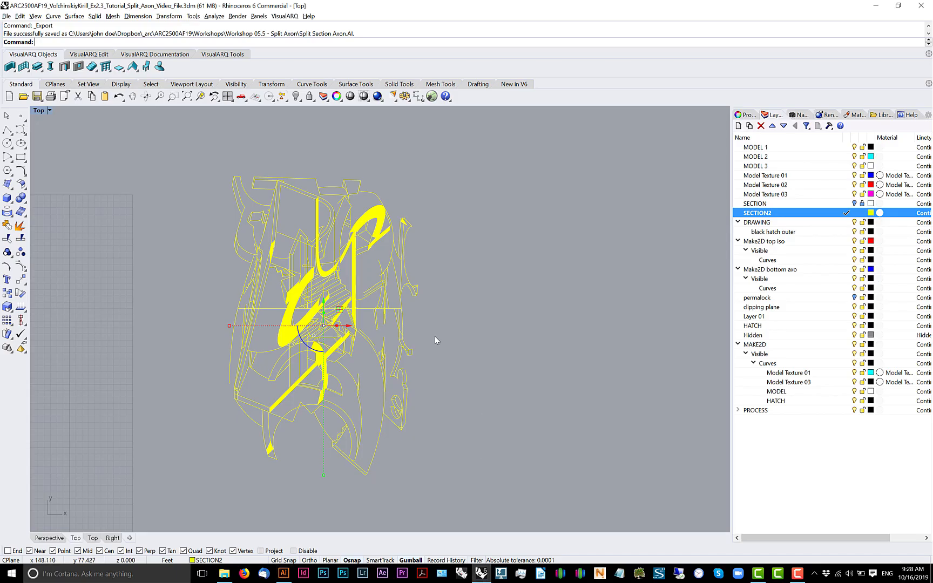
drag(434, 336, 414, 336)
click(462, 336)
scroll(333, 352, up, 4)
scroll(335, 354, down, 8)
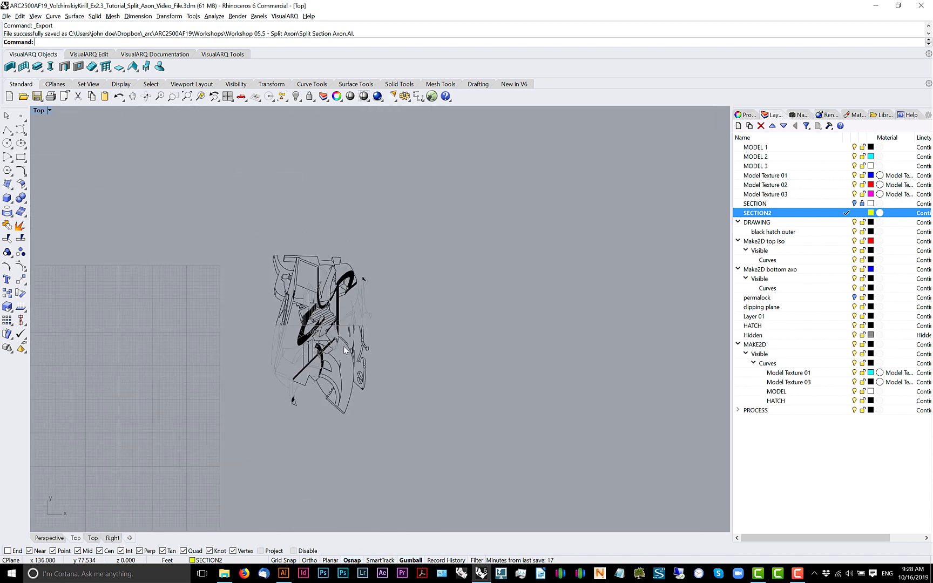
scroll(443, 426, up, 8)
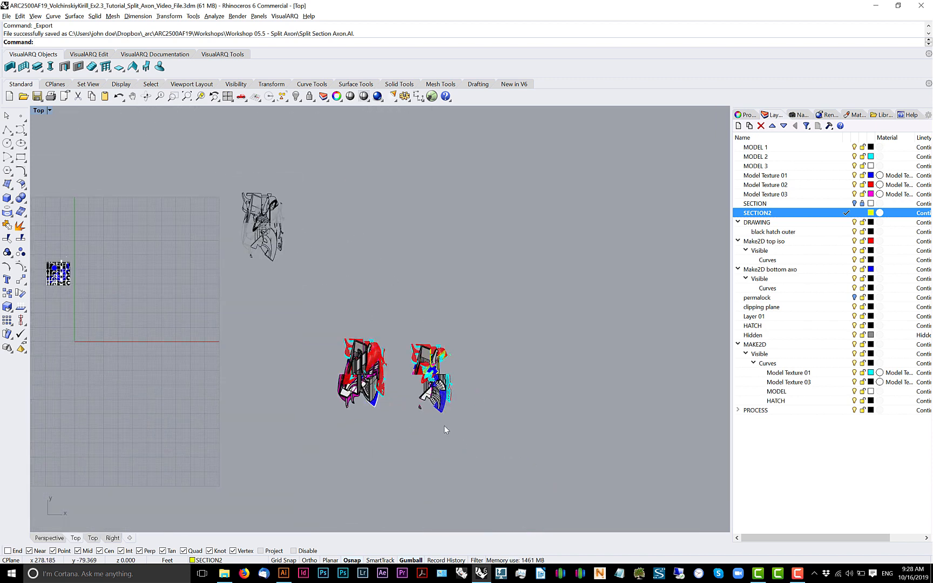
scroll(378, 274, up, 10)
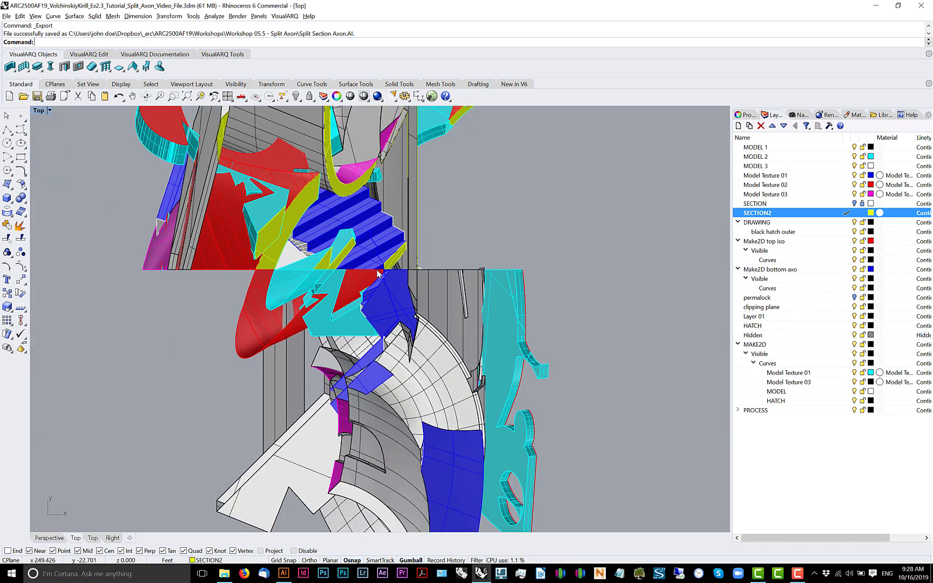
scroll(379, 262, down, 5)
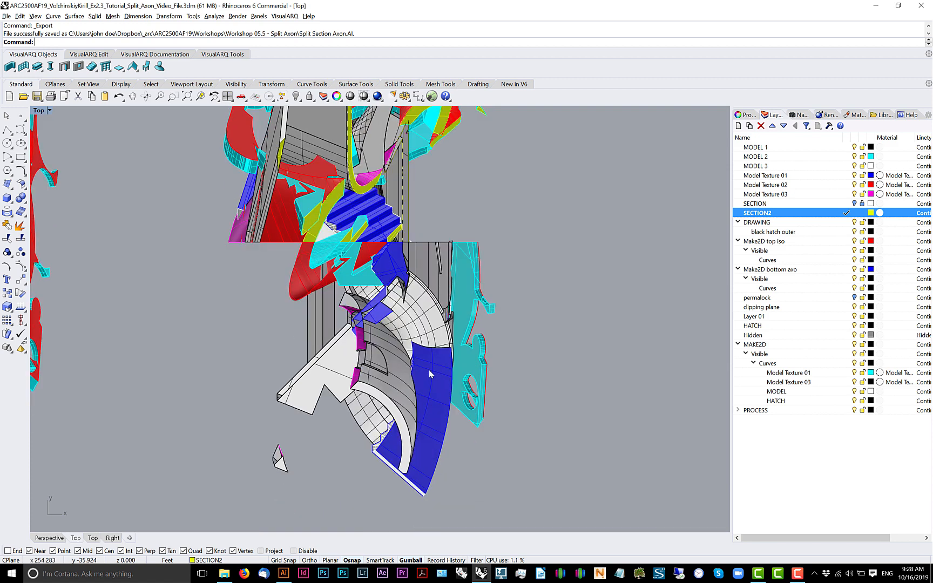
click(430, 373)
key(Escape)
- Select all objects on the Model Texture 01 layer
scroll(306, 437, down, 5)
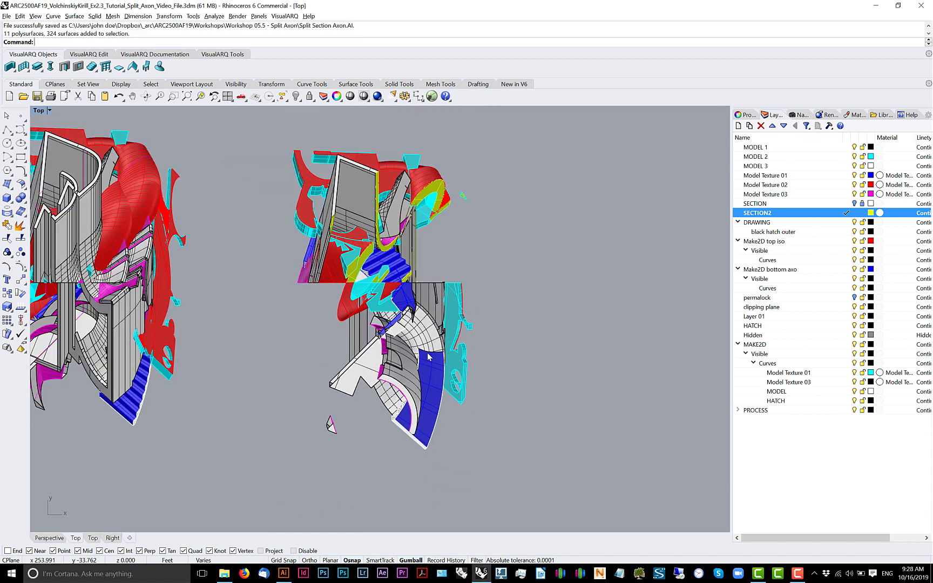
right_click(797, 175)
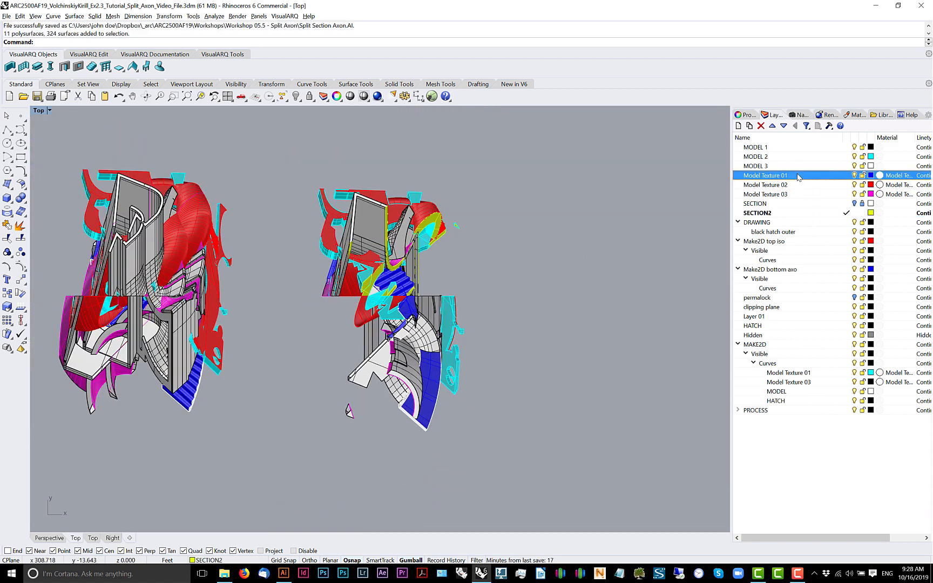
click(818, 310)
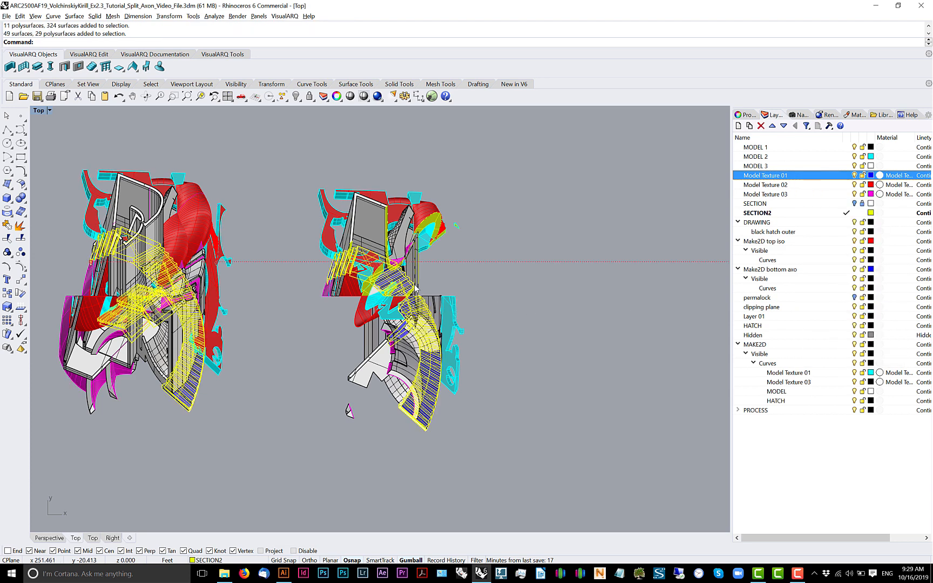
- Examine where the selected Model Texture 01 surfaces occur across the two coloured split axon models
scroll(414, 287, up, 3)
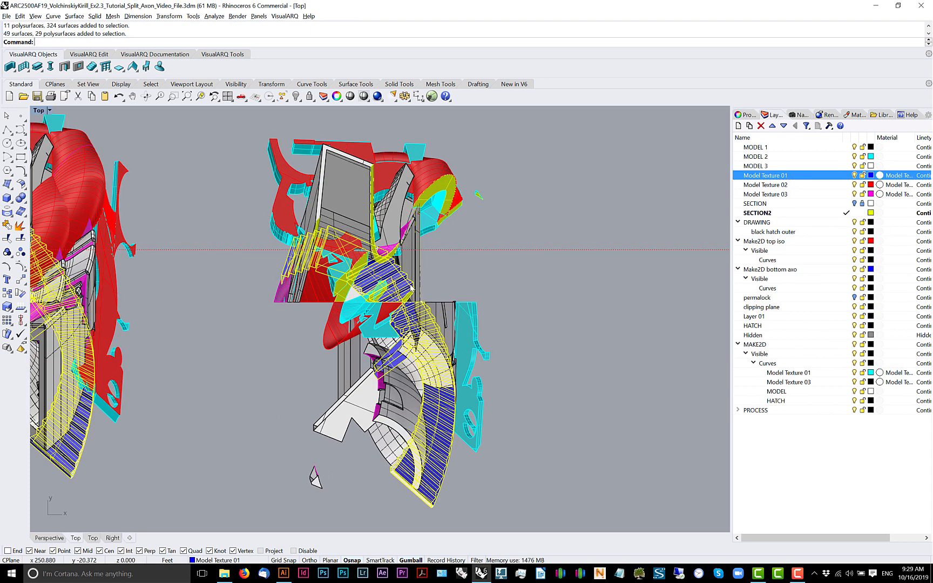
scroll(475, 298, down, 6)
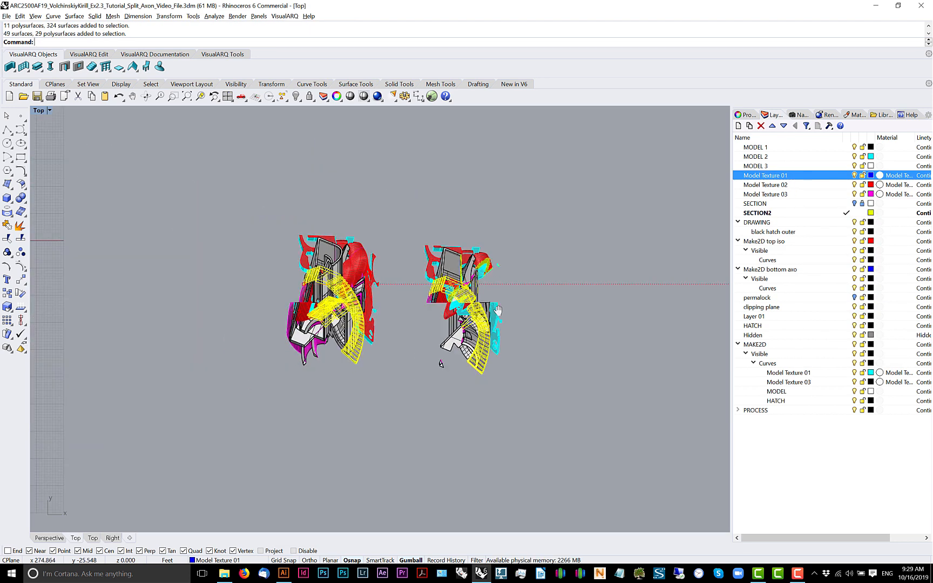
scroll(447, 322, up, 2)
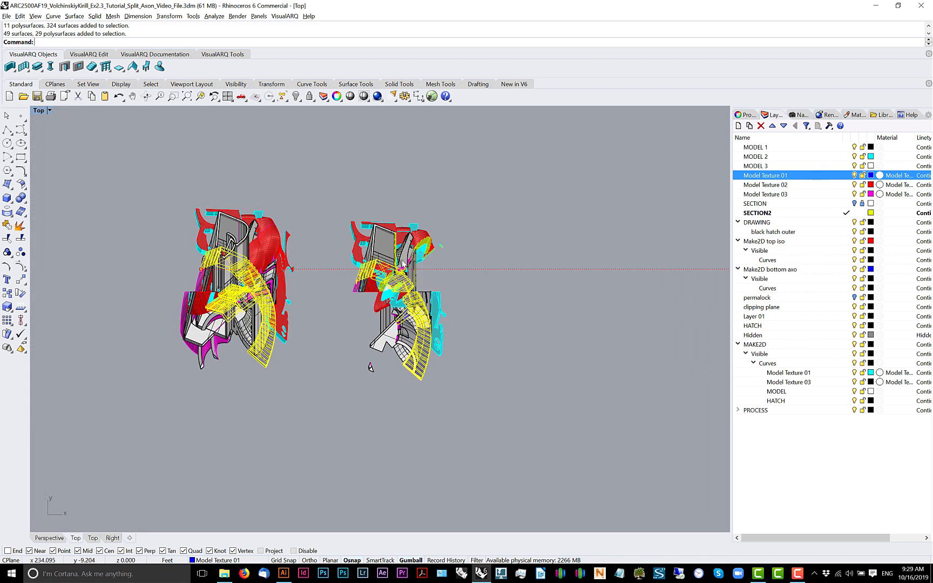
scroll(419, 338, up, 3)
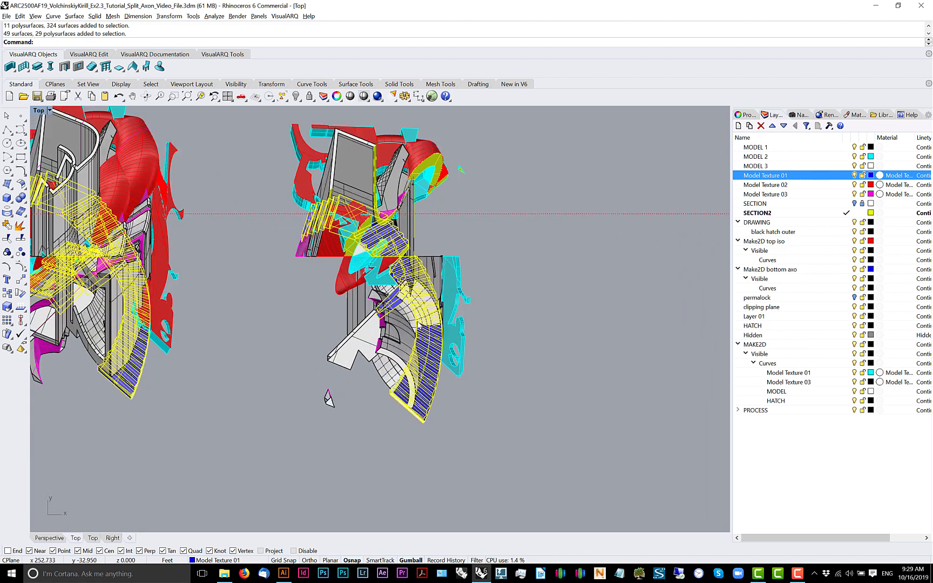
scroll(436, 298, down, 2)
drag(373, 248, 329, 250)
scroll(306, 246, up, 2)
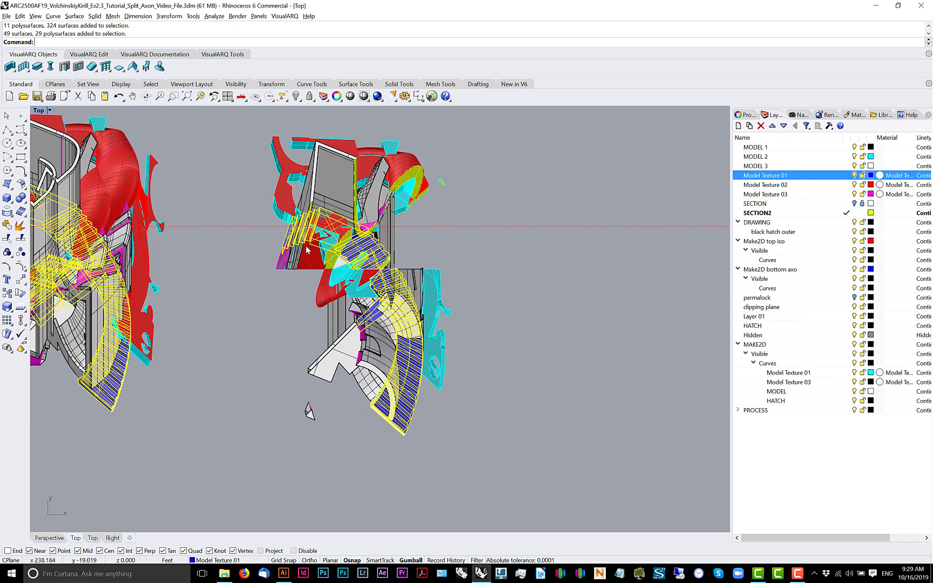
scroll(447, 282, down, 6)
drag(545, 294, 312, 284)
scroll(312, 284, down, 6)
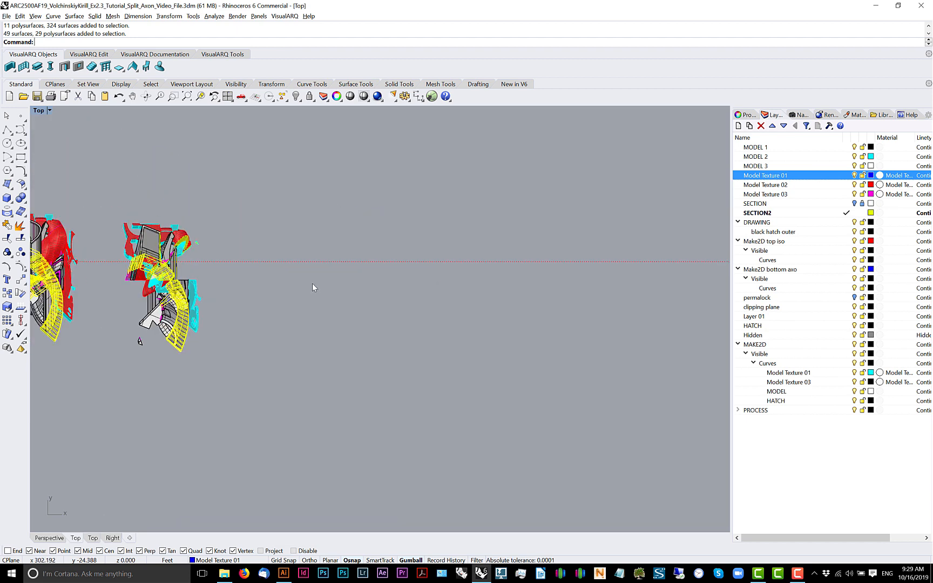
- Delete the extra objects lying far to the right of the two coloured split axon models
scroll(313, 283, down, 3)
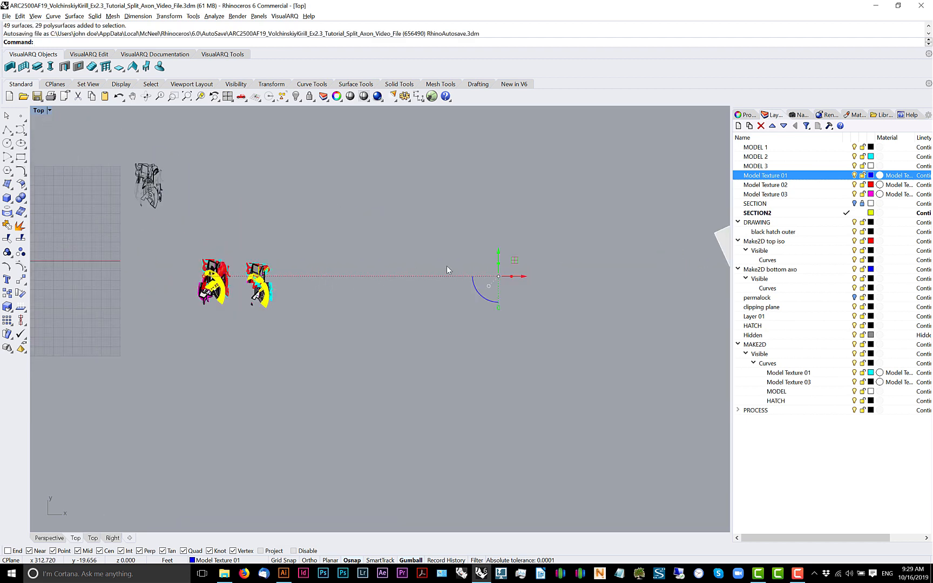
click(357, 309)
scroll(357, 309, down, 6)
drag(356, 309, 223, 323)
mouse_move(576, 209)
mouse_down()
mouse_move(352, 374)
mouse_move(358, 365)
mouse_up()
text(Delete)
key(Return)
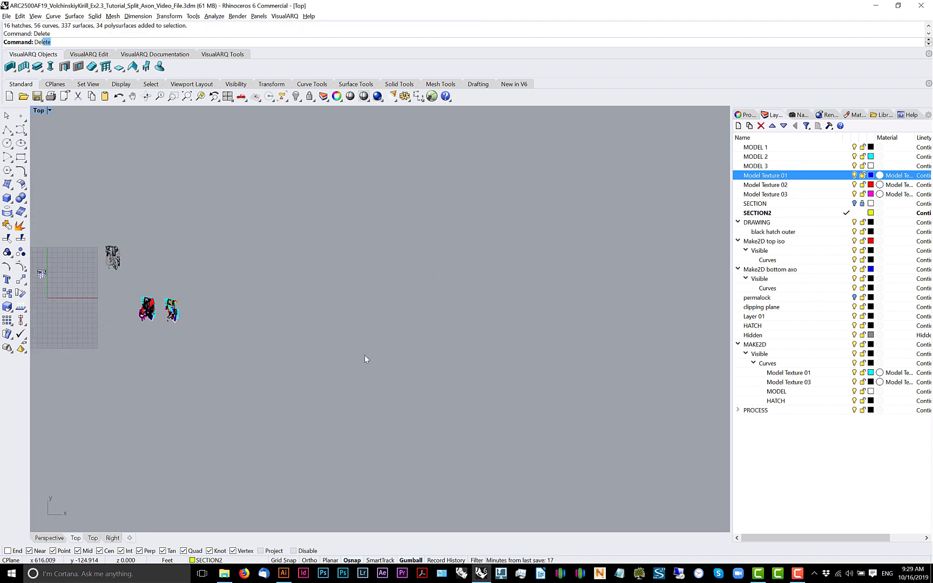
- Lock everything except the right-hand split axon model by selecting that model and inverting the selection
scroll(158, 304, up, 4)
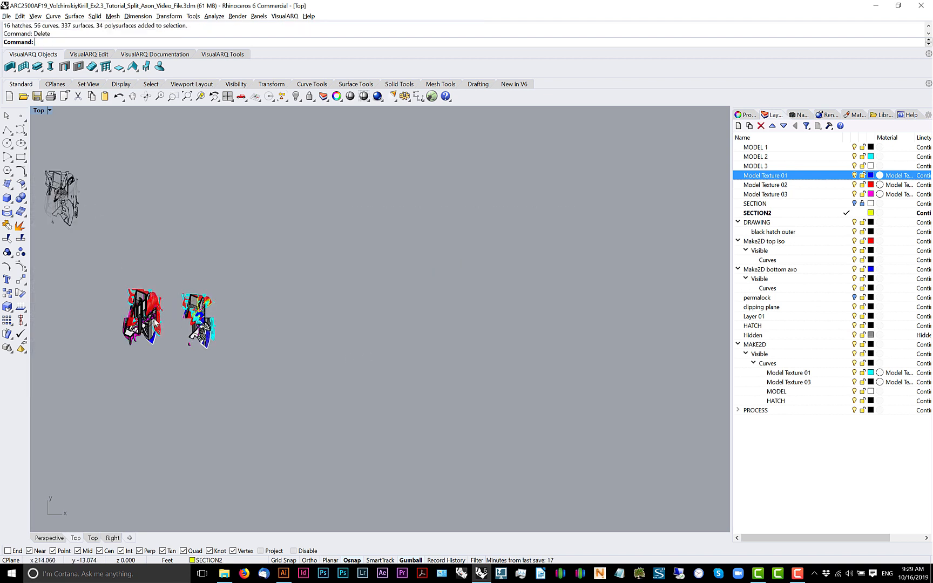
scroll(162, 308, up, 5)
scroll(243, 355, up, 2)
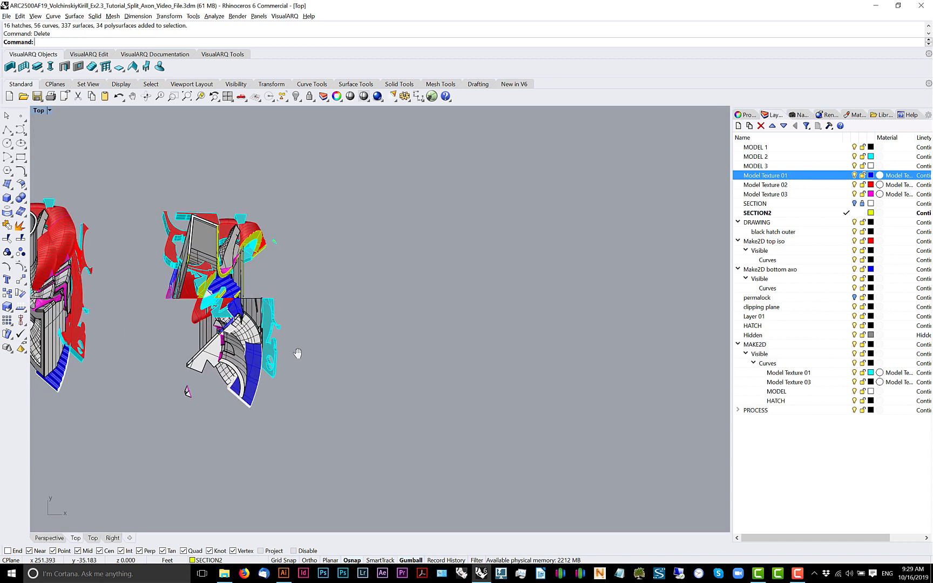
scroll(305, 379, up, 3)
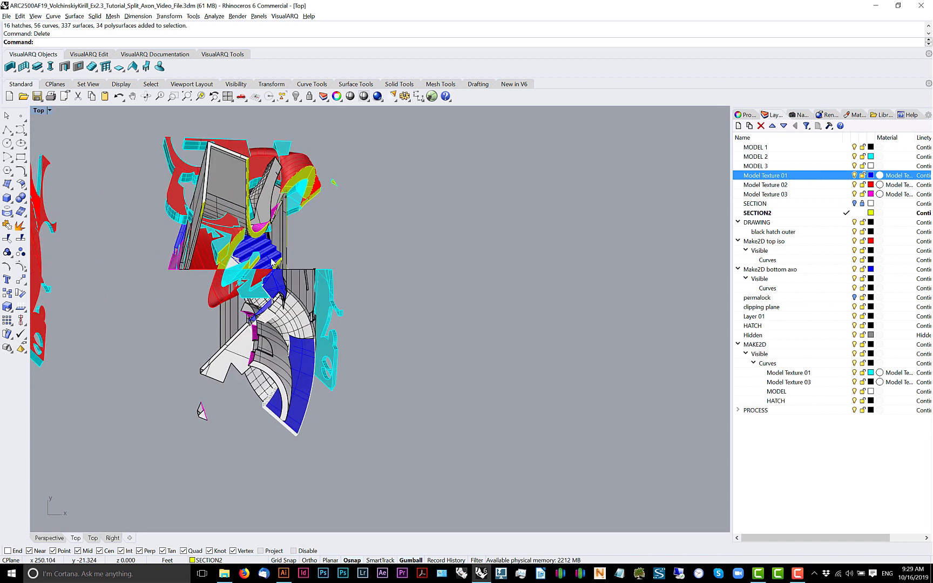
click(271, 261)
key(Escape)
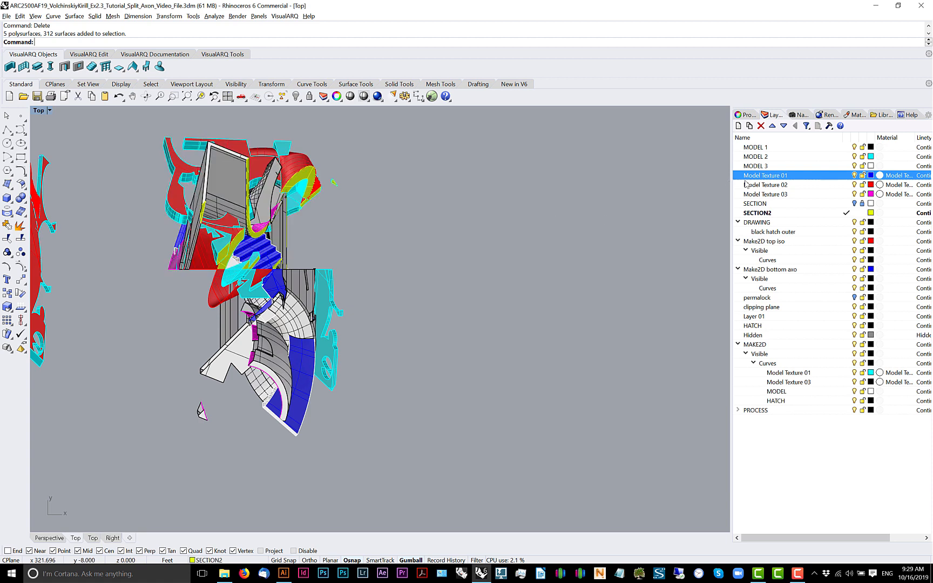
drag(466, 183, 555, 215)
drag(517, 123, 209, 508)
key(Return)
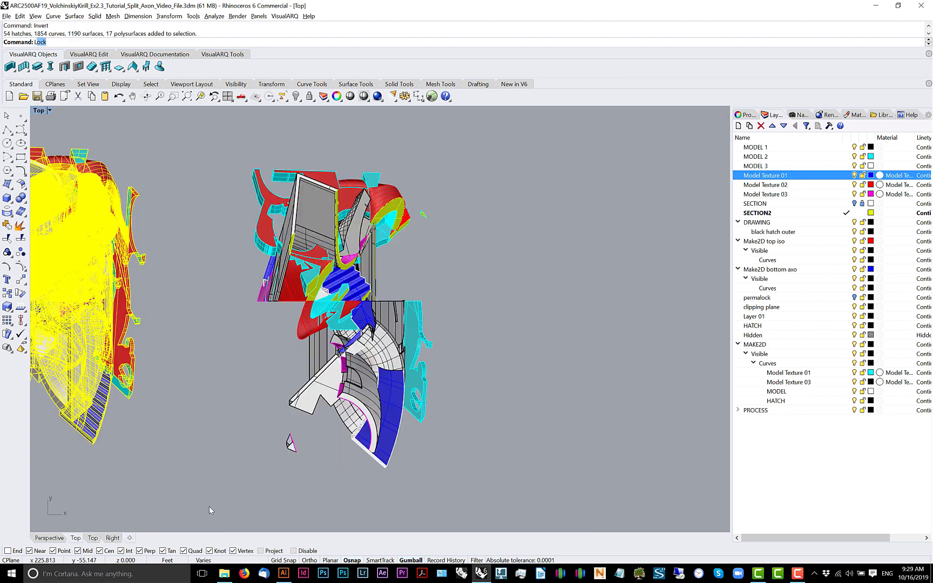
key(ctrl+l)
- Create a grouped Make2D of the unlocked Model Texture 01 objects from the Top view, by output layers under MAKE2D, and locate the result
right_click(834, 177)
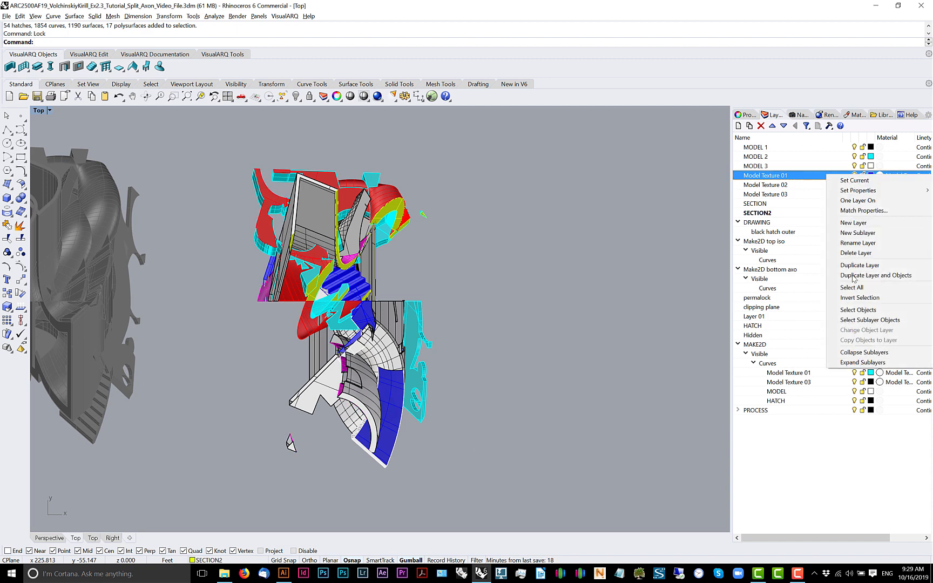
click(864, 309)
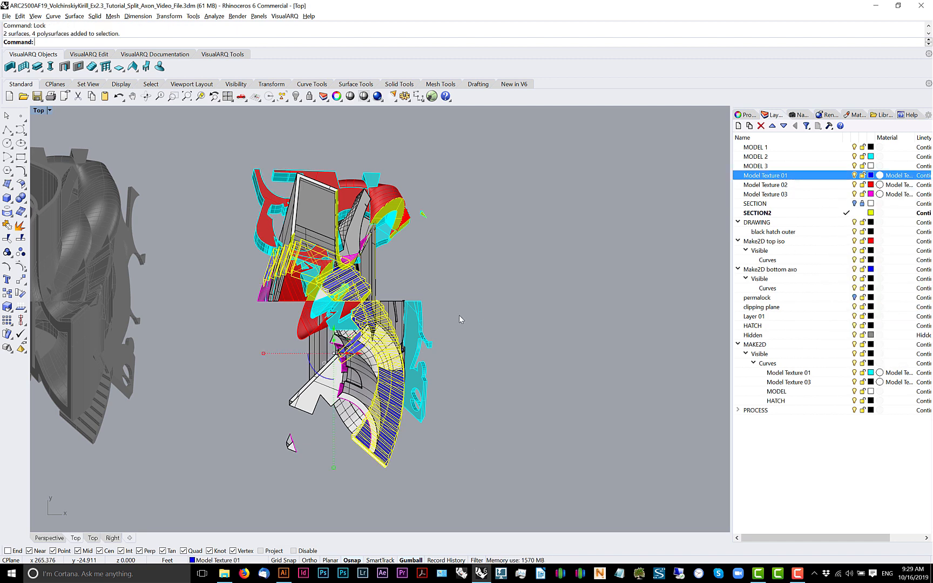
text(Make2D)
key(Return)
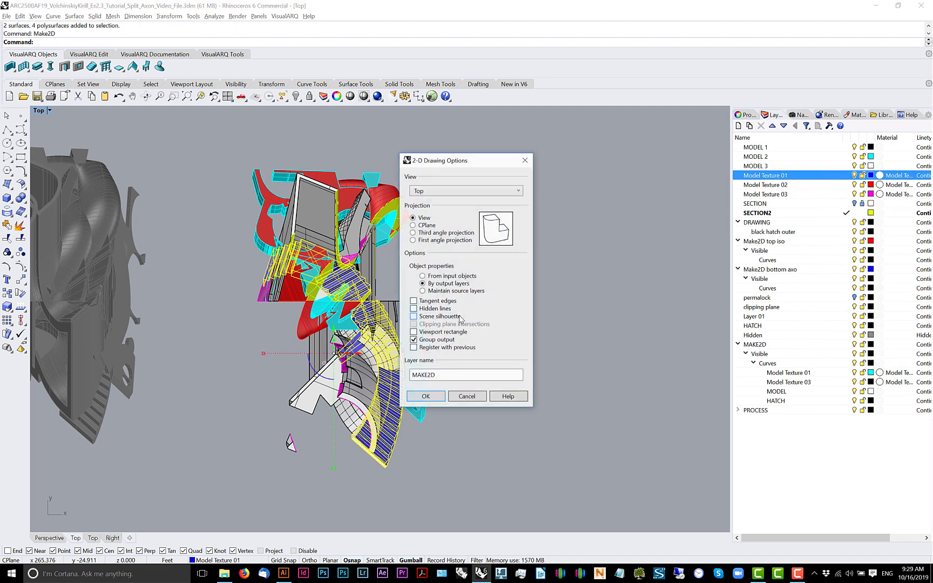
key(Return)
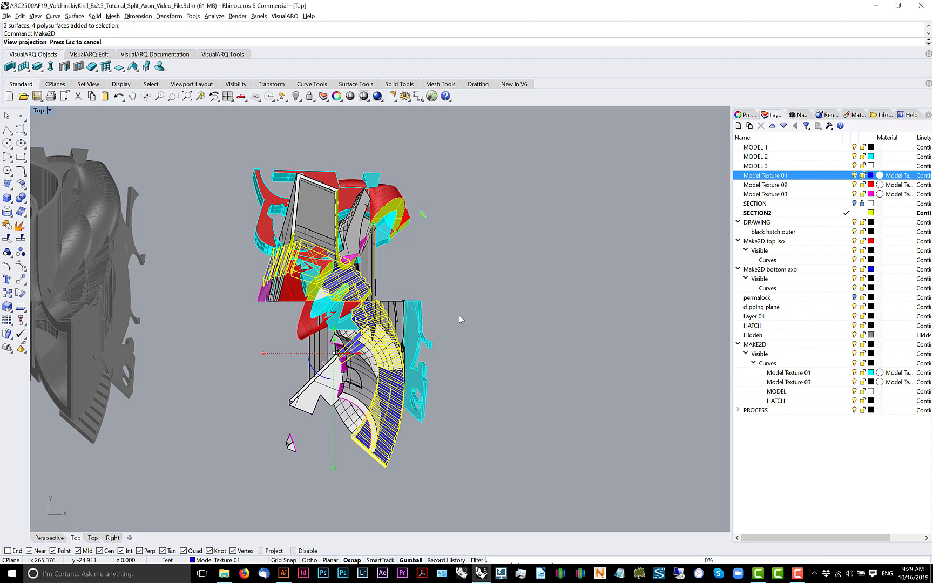
text(zs)
key(Return)
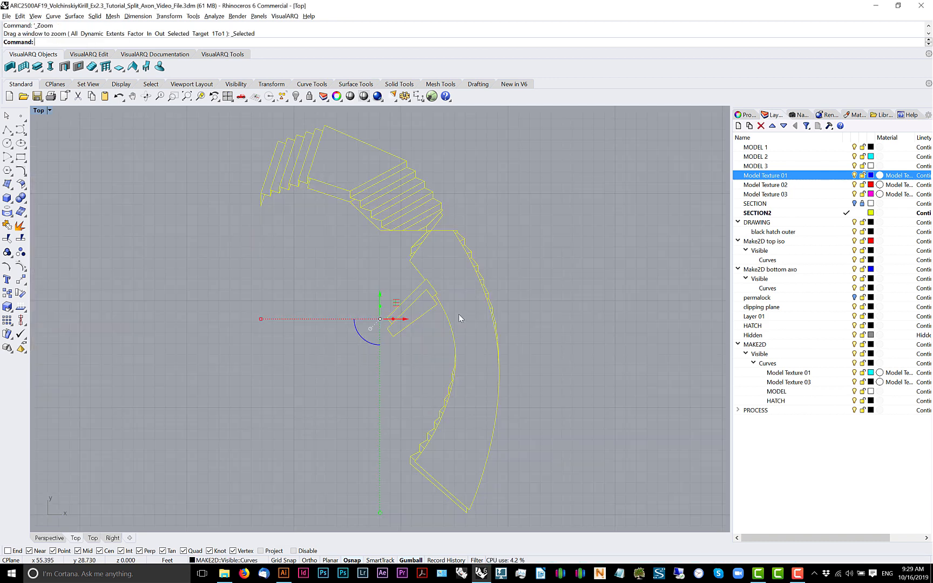
key(Escape)
- Make Model Texture 01 the current layer and draw a polyline closing the open underside of the upper stair's left flight
scroll(418, 296, down, 3)
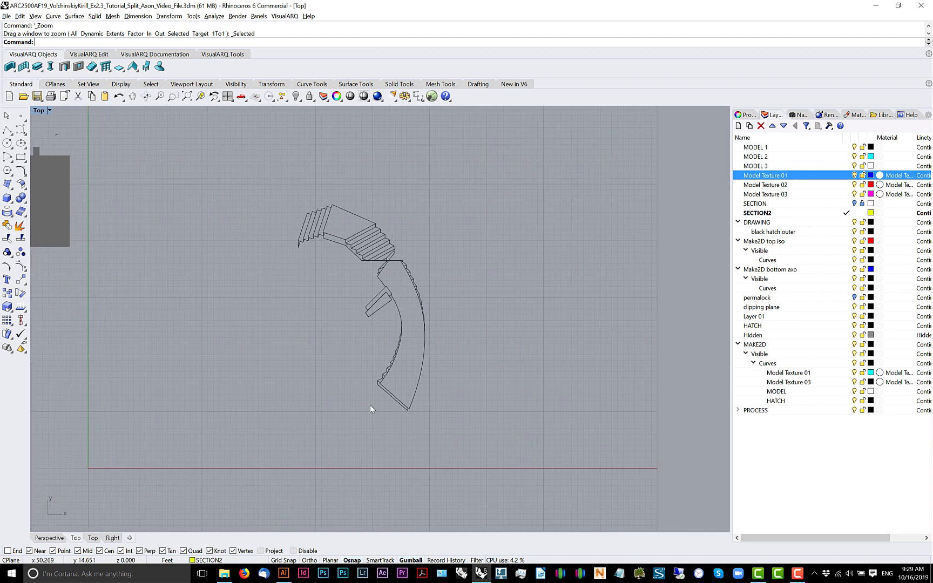
scroll(398, 358, up, 5)
scroll(402, 370, down, 3)
scroll(397, 367, up, 2)
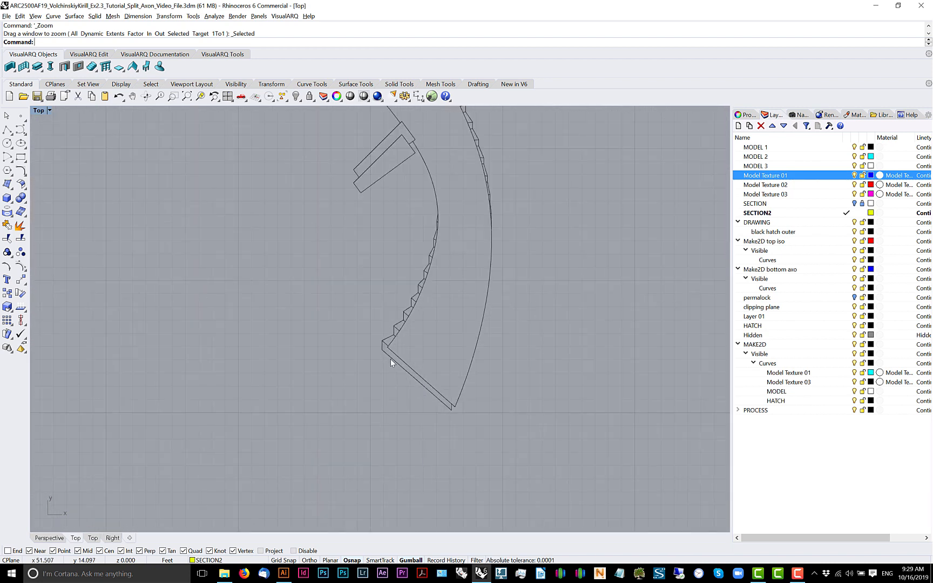
scroll(390, 360, down, 4)
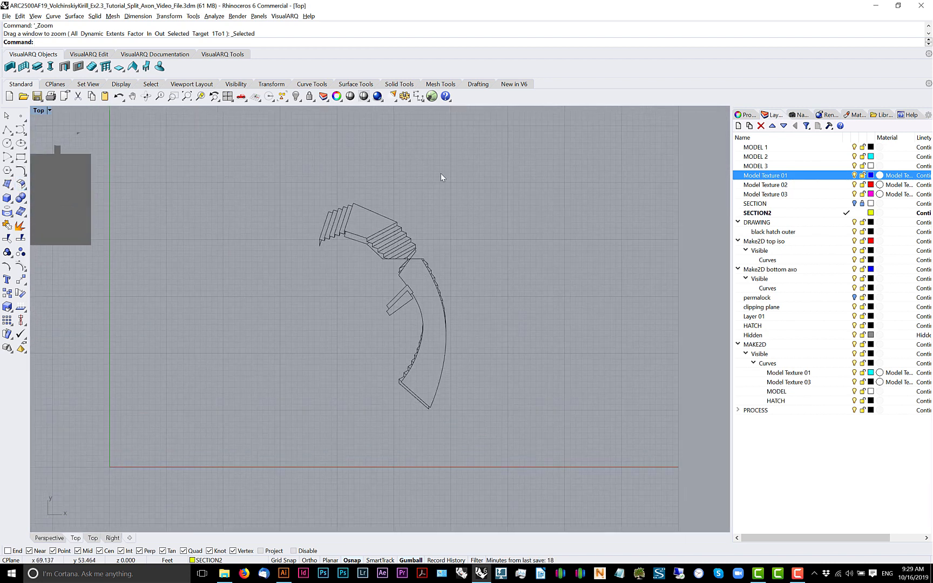
click(7, 129)
double_click(803, 175)
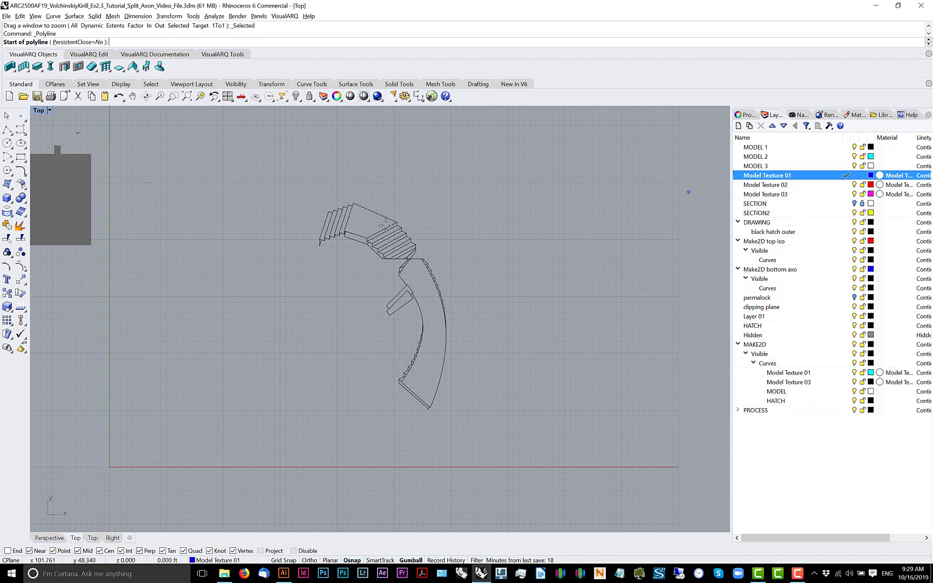
scroll(324, 245, up, 3)
click(340, 261)
click(398, 238)
key(Return)
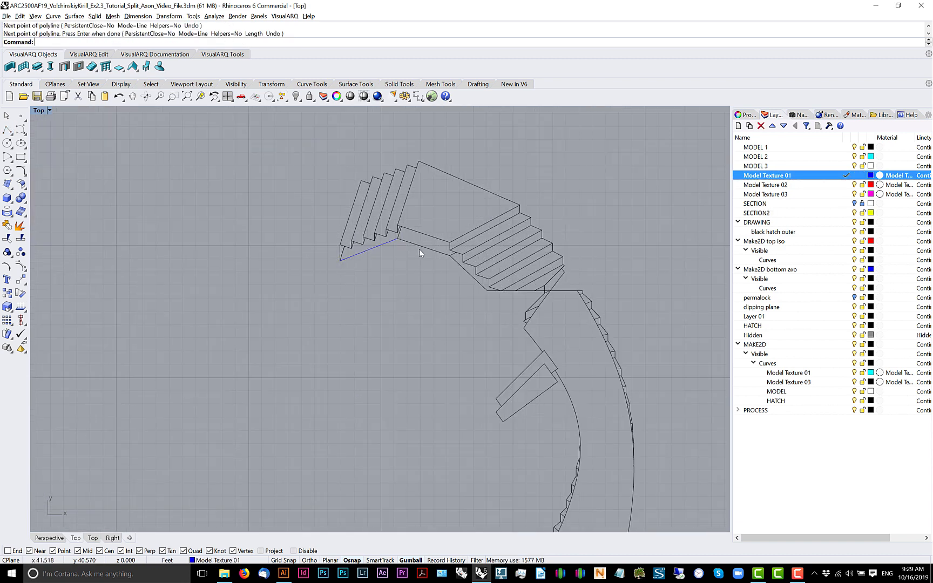
- Draw a short vertical polyline closing the outline gap at the inner left corner below the upper stair
scroll(419, 248, down, 5)
scroll(461, 248, up, 8)
scroll(381, 287, up, 4)
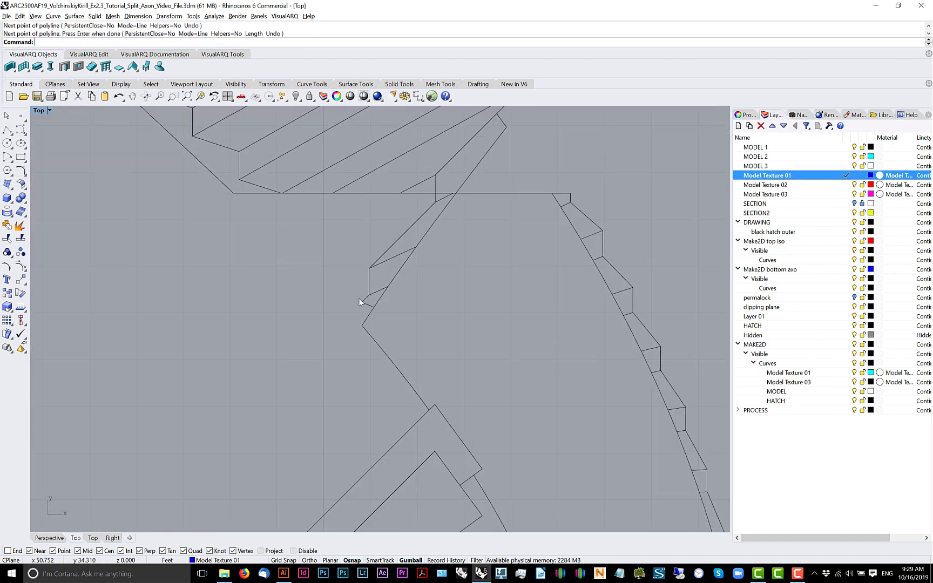
key(Return)
click(361, 302)
click(362, 325)
key(Return)
- Draw a short vertical polyline closing the gap at the right-hand end of the upper stair's lowest step
scroll(489, 265, down, 6)
scroll(496, 281, up, 6)
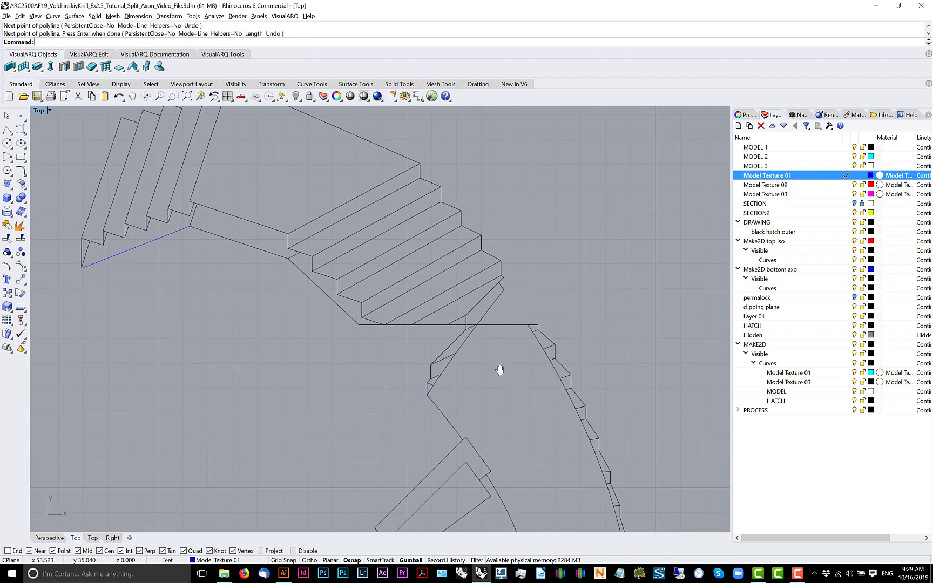
key(Return)
click(503, 273)
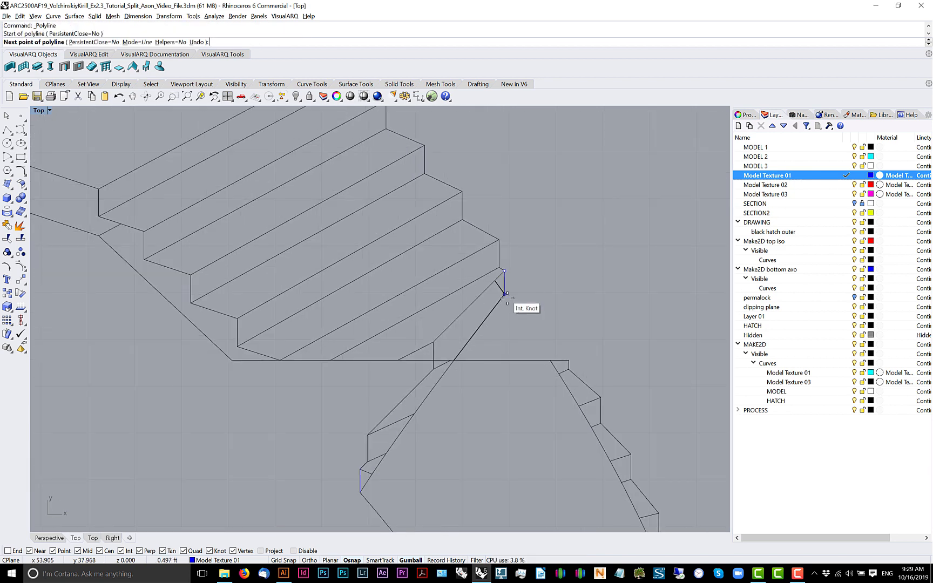
click(505, 281)
scroll(534, 297, down, 5)
key(Return)
- Draw two short vertical polylines closing the left and right ends of the slanted rectangular slab beside the curved stair
scroll(445, 353, up, 4)
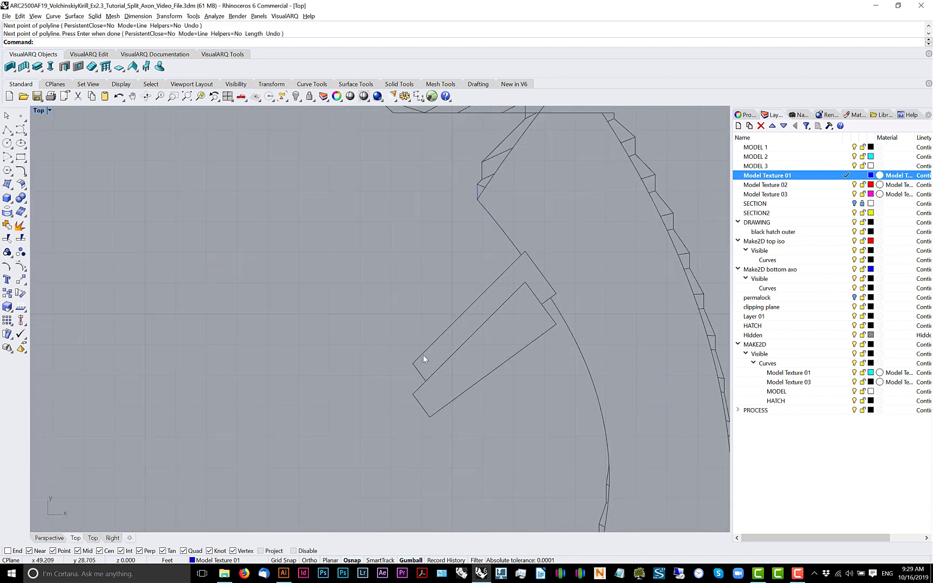
key(Return)
click(412, 364)
click(413, 394)
key(Return)
key(Return)
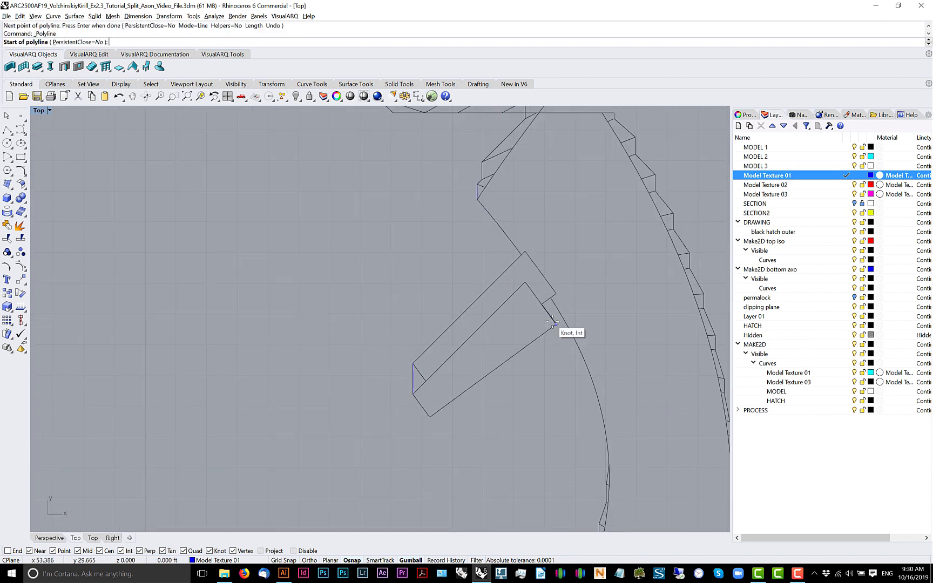
click(556, 324)
click(555, 294)
scroll(556, 295, down, 4)
key(Return)
scroll(554, 291, down, 3)
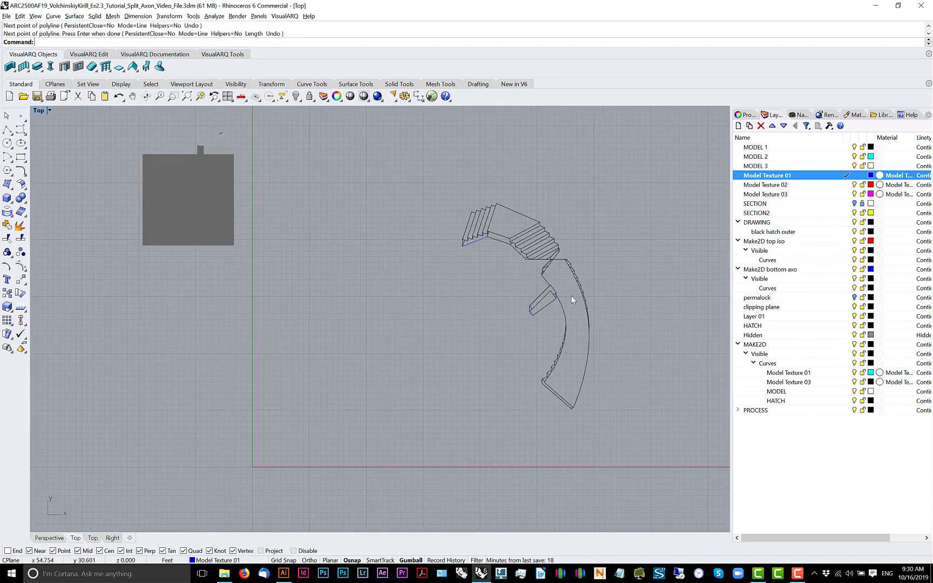
- Draw a short polyline closing the gap at the bottom tip of the large curved stair
scroll(571, 295, up, 6)
key(Return)
key(Escape)
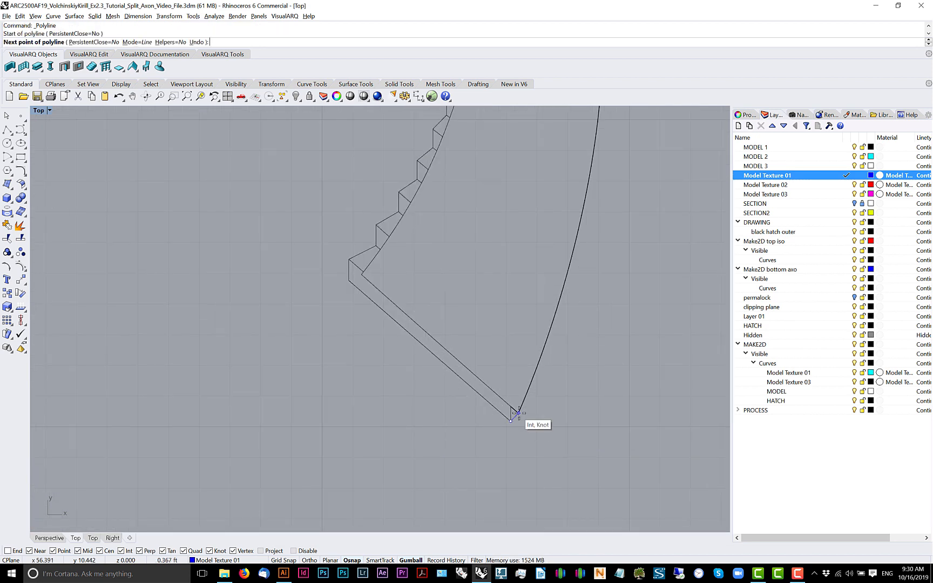
scroll(535, 393, down, 5)
- Fill the closed outline of all the stair linework with a solid hatch, combining its regions
drag(589, 164, 308, 474)
text(cb)
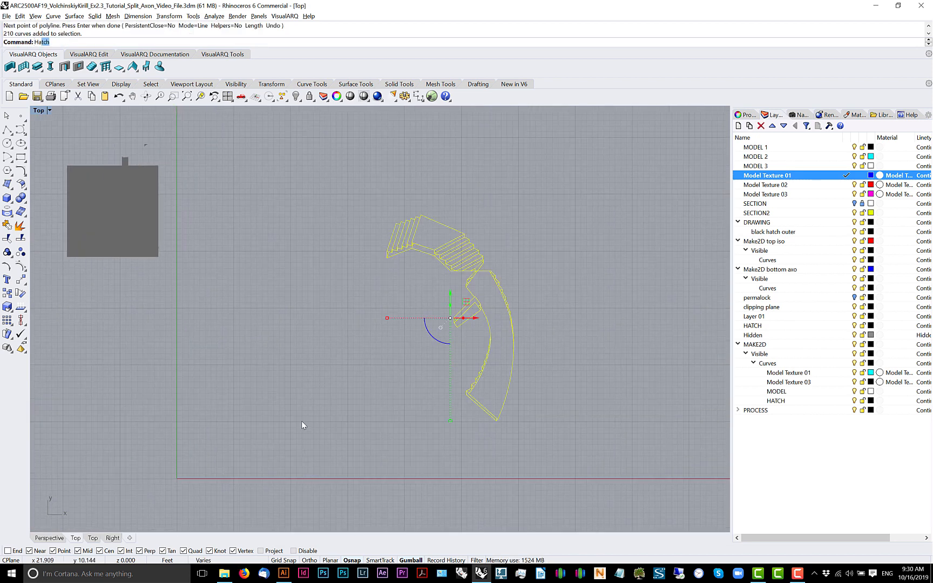
key(Return)
click(397, 347)
scroll(451, 296, up, 8)
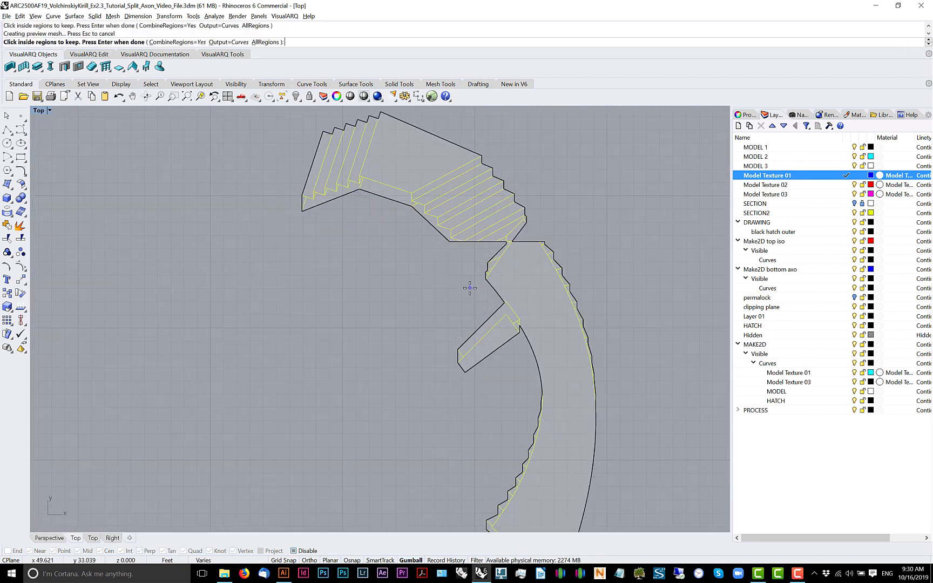
scroll(429, 286, down, 7)
scroll(429, 286, up, 1)
key(Return)
key(Return)
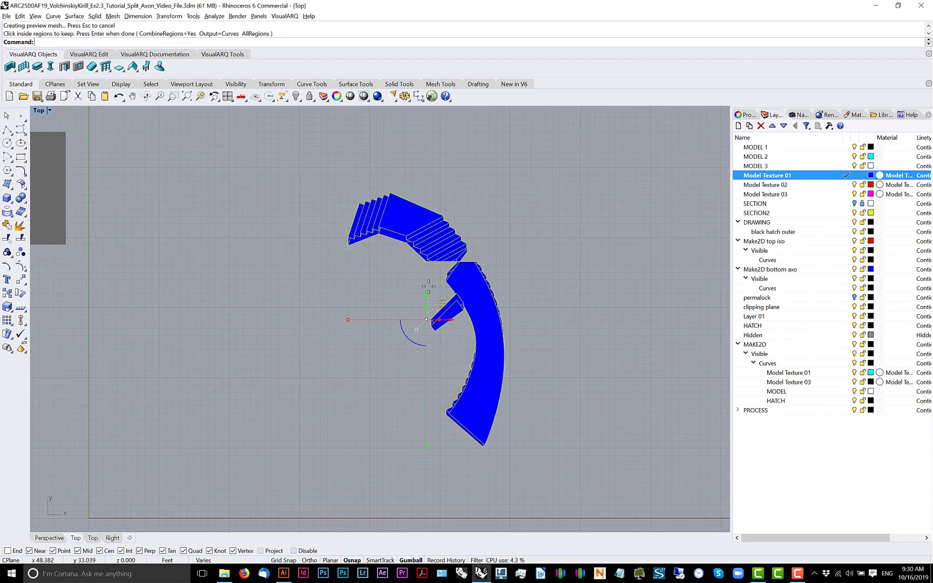
- Move the stair hatch and its curves from their lowest corner onto the matching stair corner in the 2D axon linework
click(463, 290)
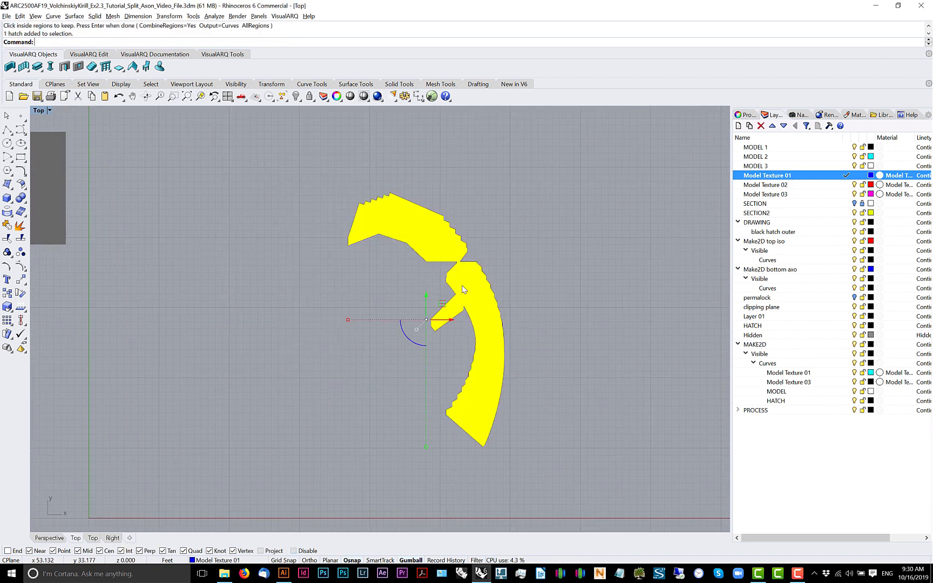
key(Escape)
mouse_move(603, 149)
mouse_down()
mouse_move(434, 425)
mouse_move(202, 517)
mouse_up()
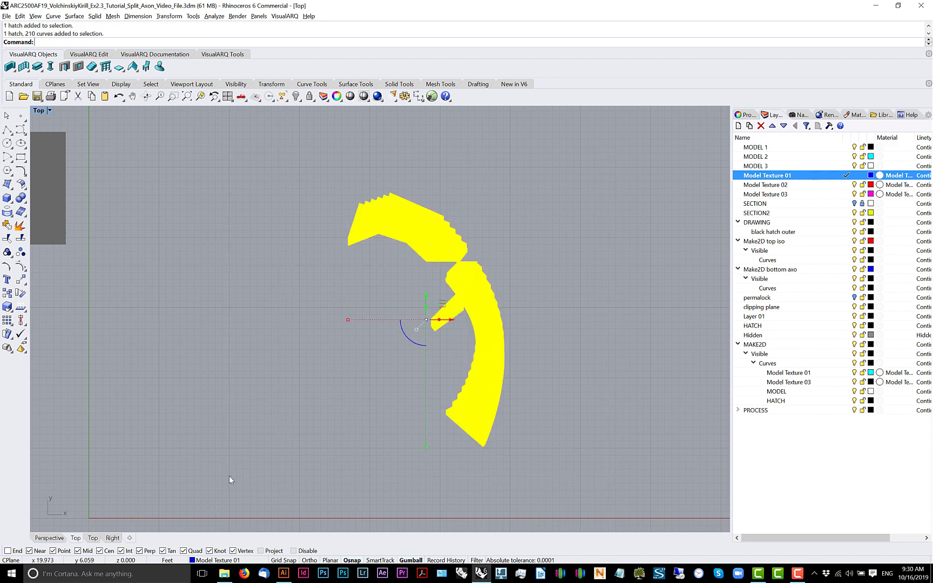
text(M)
key(Return)
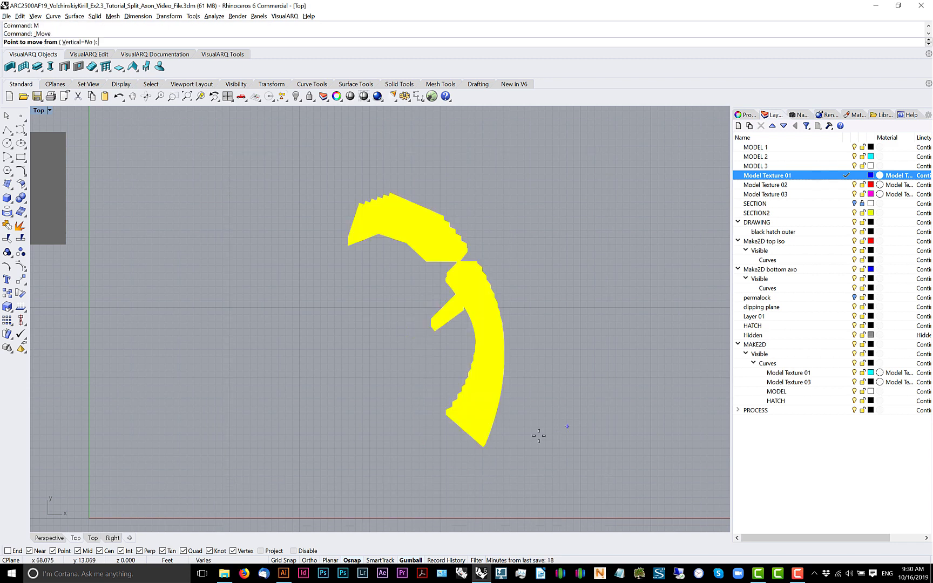
click(483, 445)
scroll(482, 431, down, 6)
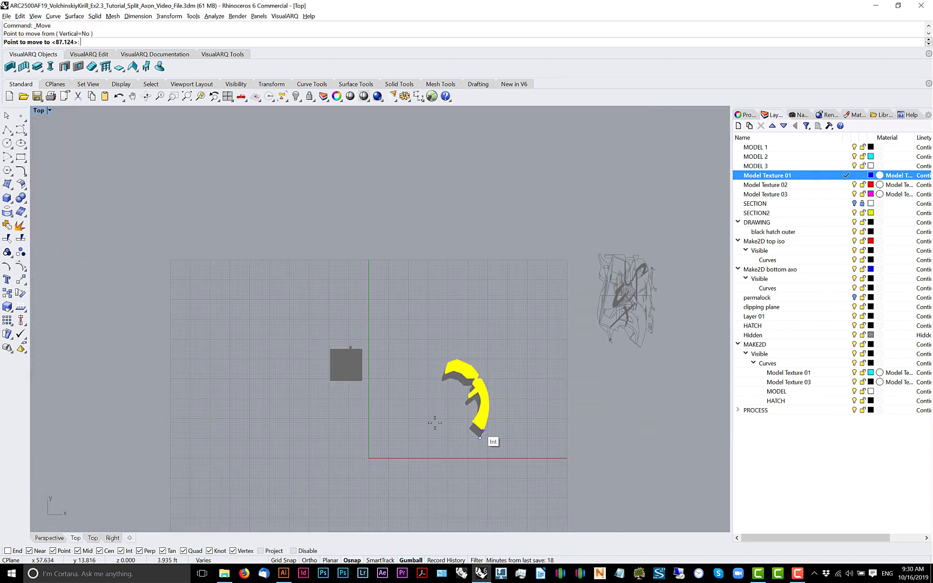
scroll(430, 419, up, 10)
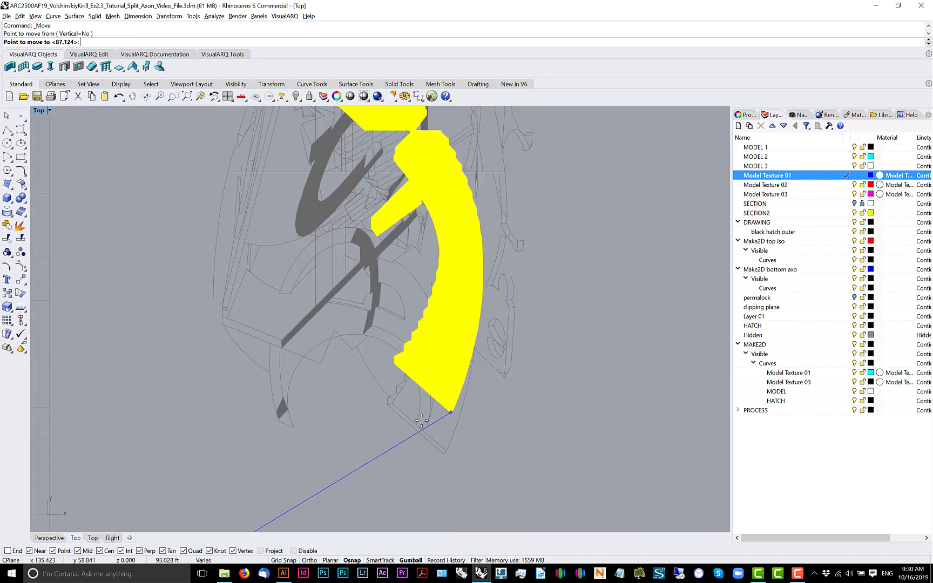
scroll(427, 421, up, 6)
click(441, 474)
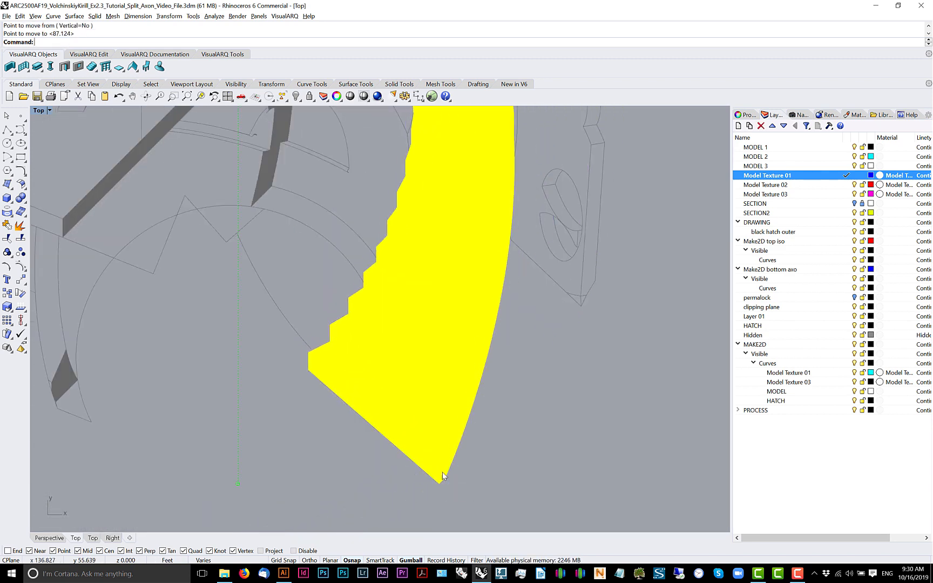
key(Escape)
scroll(443, 471, down, 8)
scroll(449, 369, up, 6)
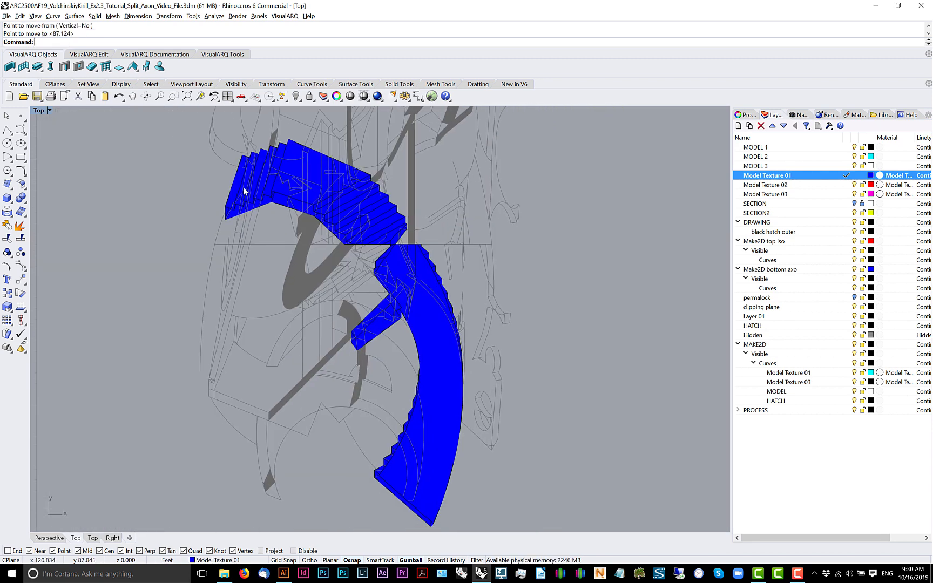
- Export the selected stair hatch and curves as the Adobe Illustrator file Split Section Axon_pass1
click(425, 387)
scroll(424, 387, down, 3)
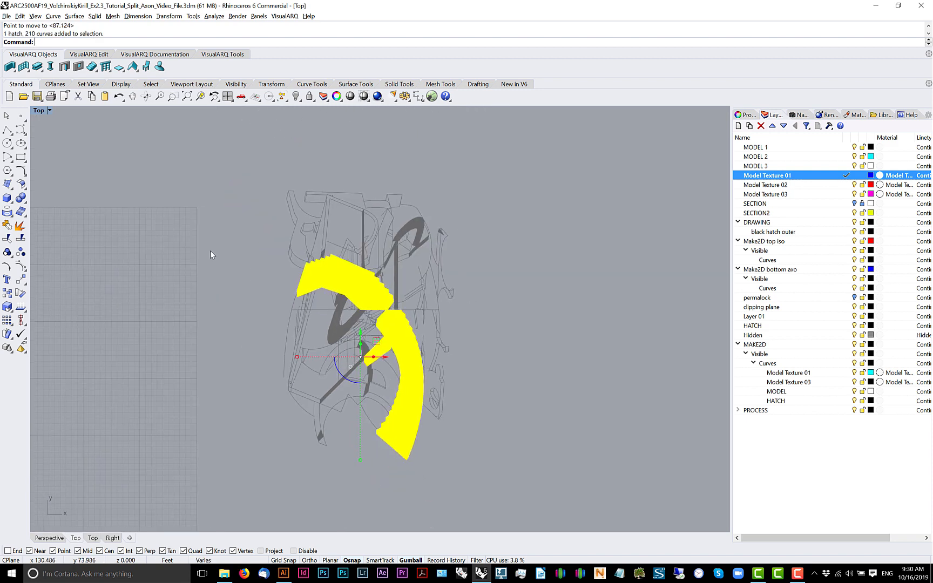
click(7, 16)
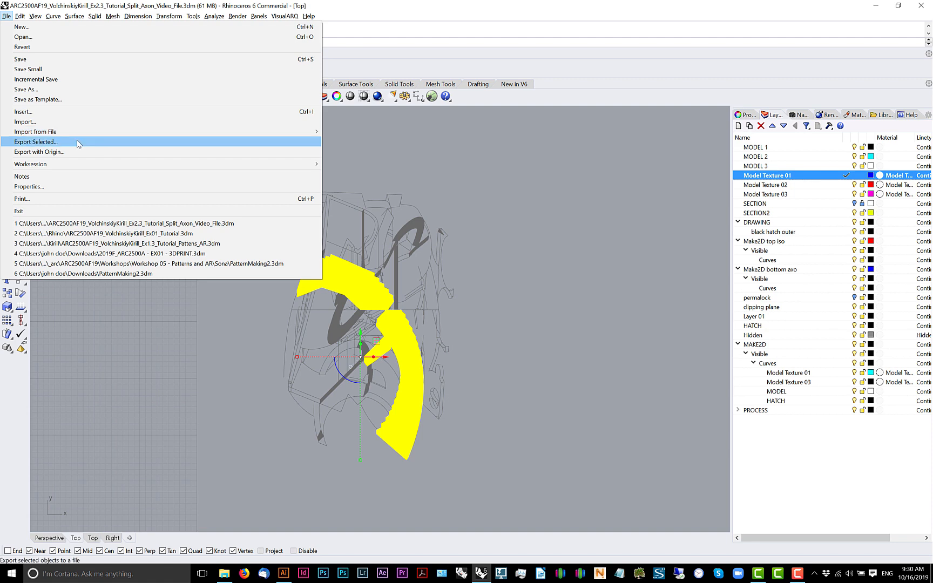
click(79, 142)
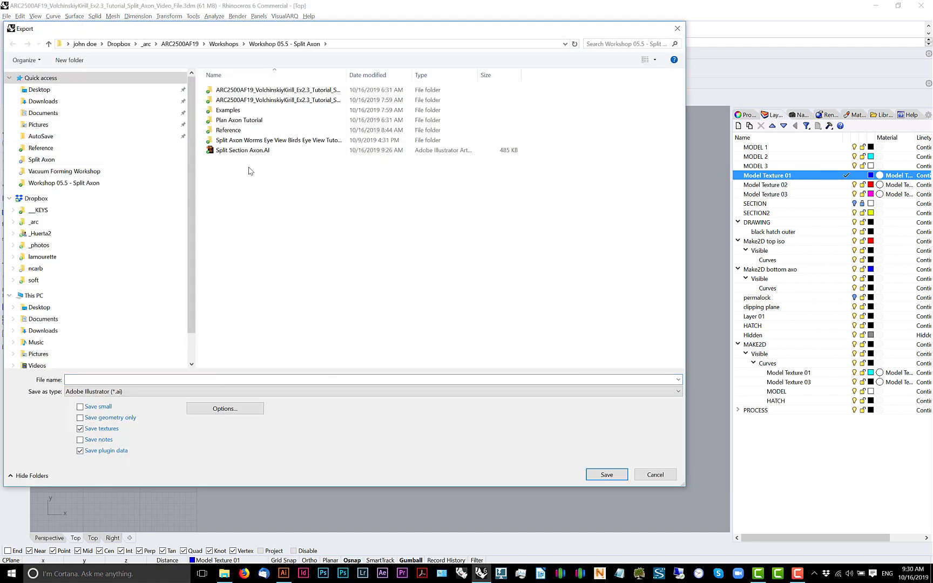
click(247, 151)
click(114, 380)
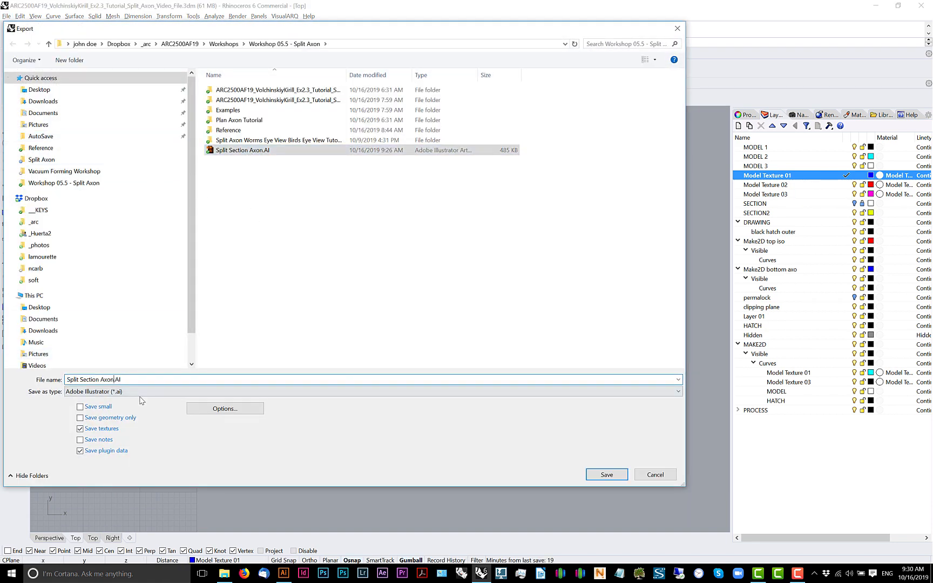
text(_pas)
key(Return)
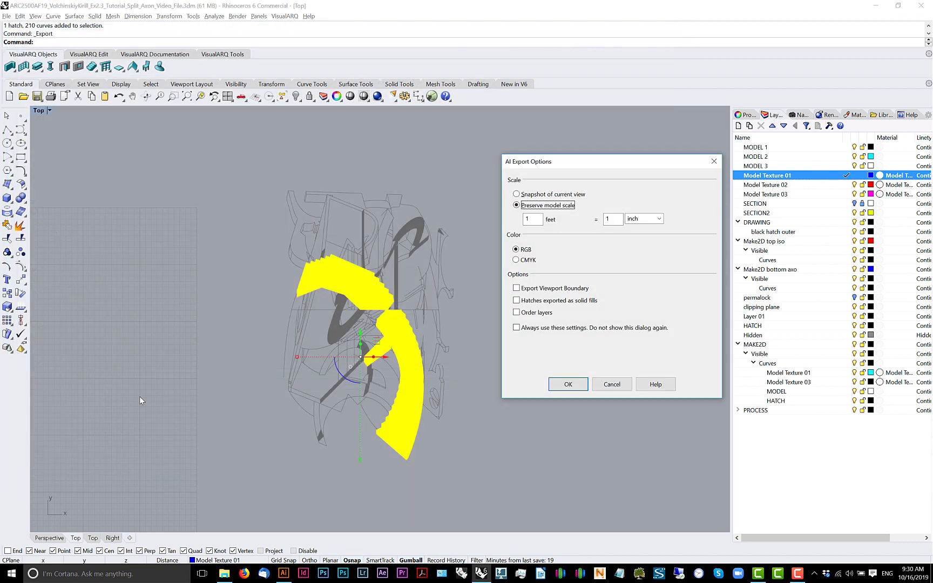
- Switch to Calculator and multiply 0.3333333 by 0.75 to work out the export scale
double_click(535, 218)
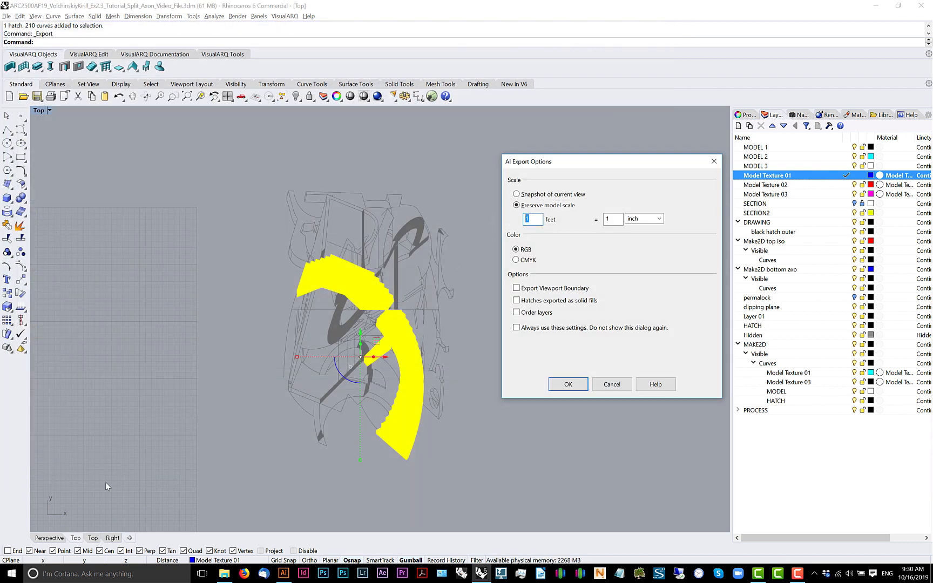
key(super)
text(calc)
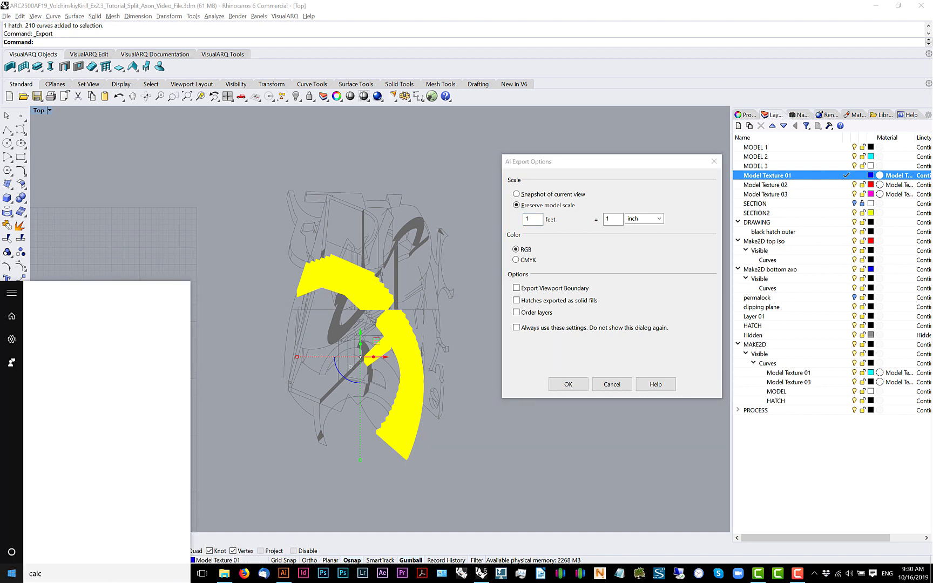
key(Return)
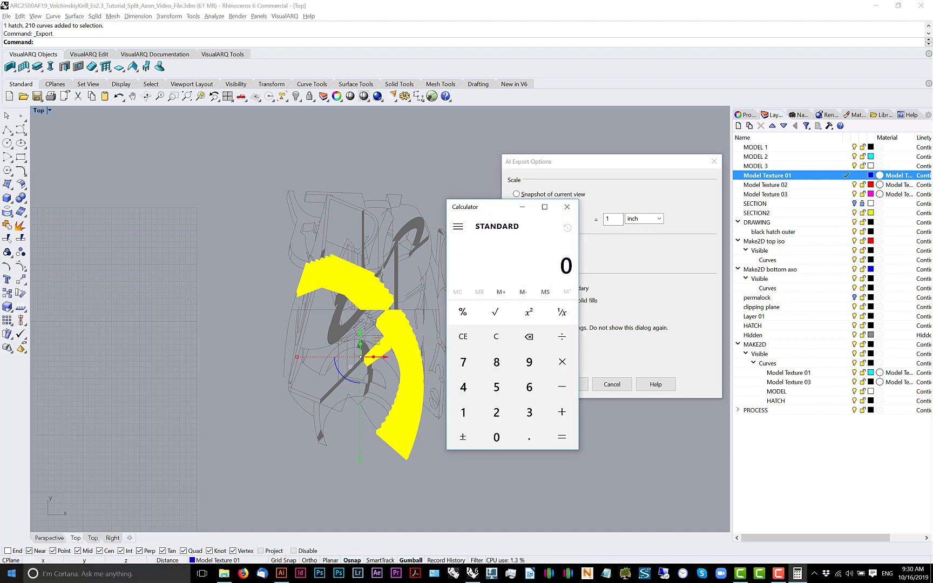
text(.3333333)
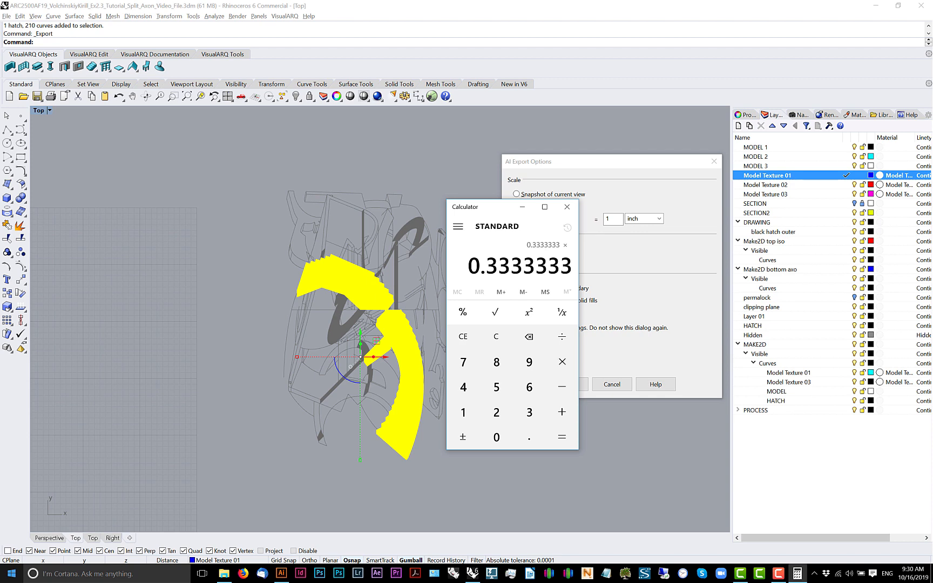
text(0.75)
key(Return)
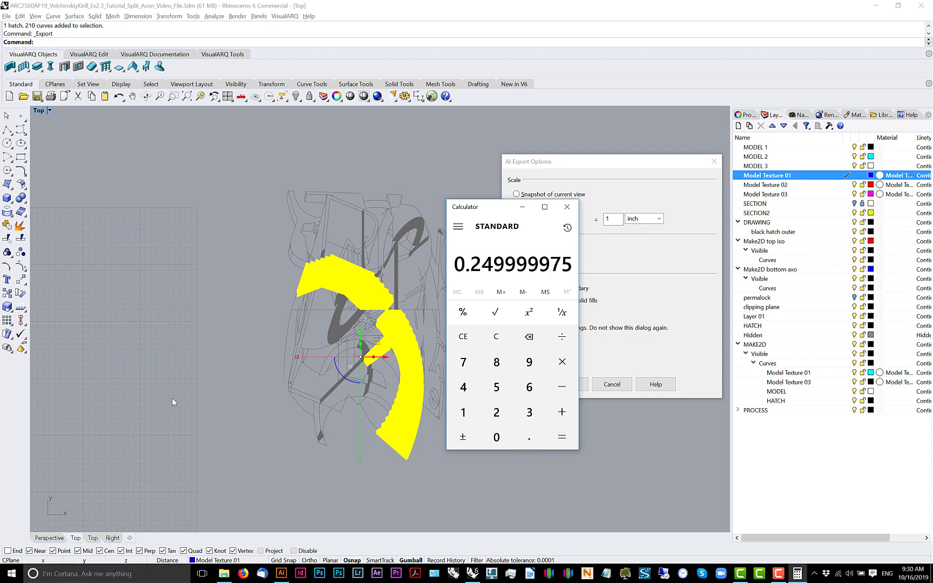
- In Illustrator, name the new layer Stair and nest the MAKE2D::Visible::Curves and Model Texture 01 layers inside it
double_click(759, 243)
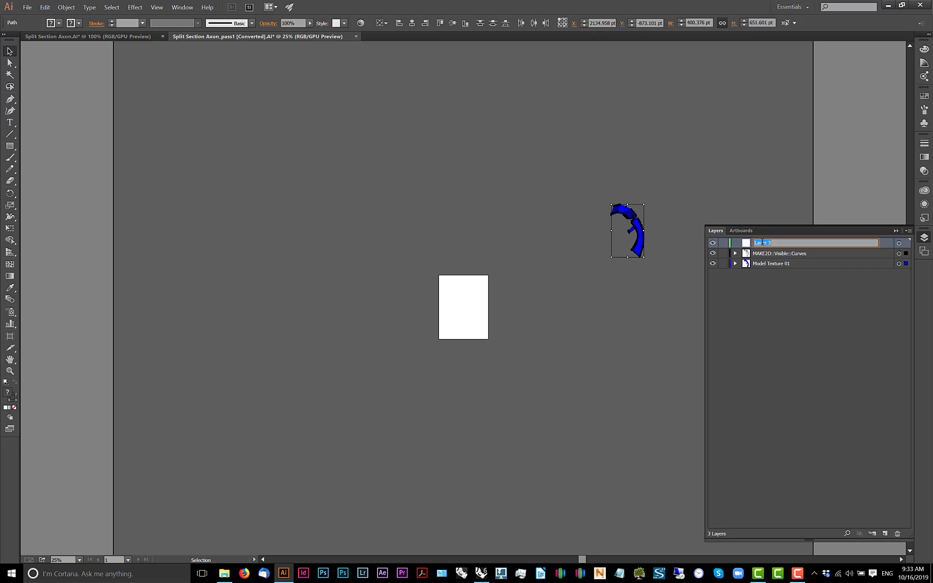
text(Stair)
key(Return)
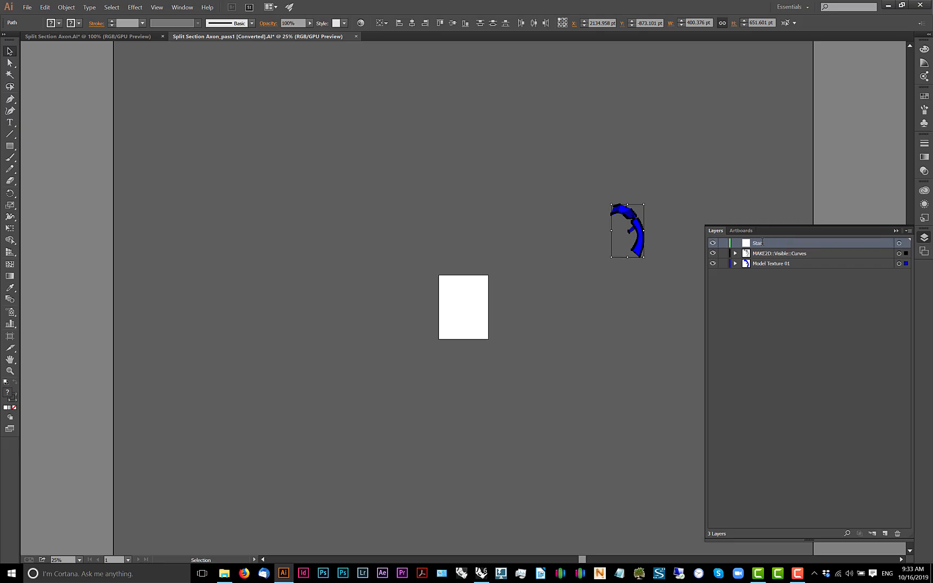
click(789, 257)
shift+click(788, 264)
drag(789, 264, 766, 246)
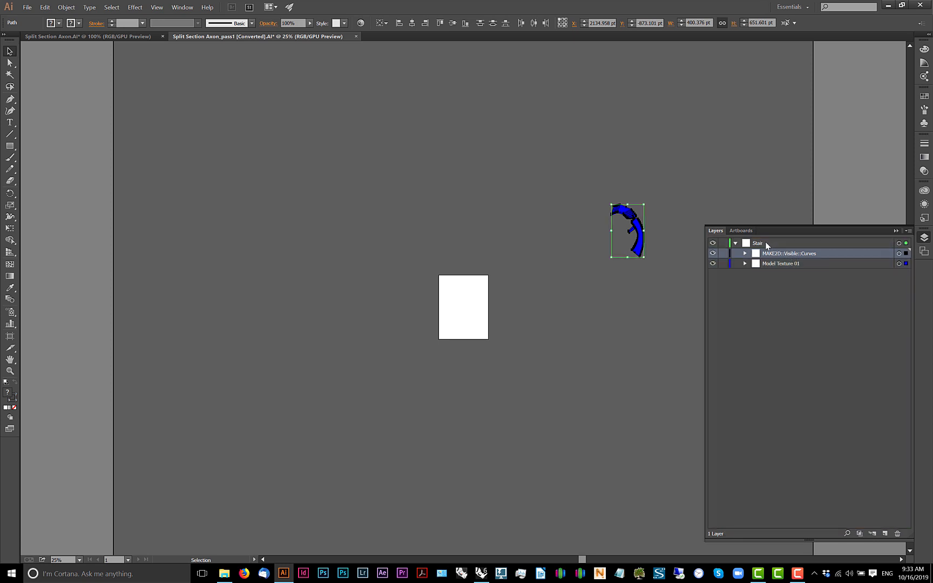
- Cut all artwork on the Stair layer and paste it into Split Section Axon.AI with Paste Remembers Layers enabled
click(909, 231)
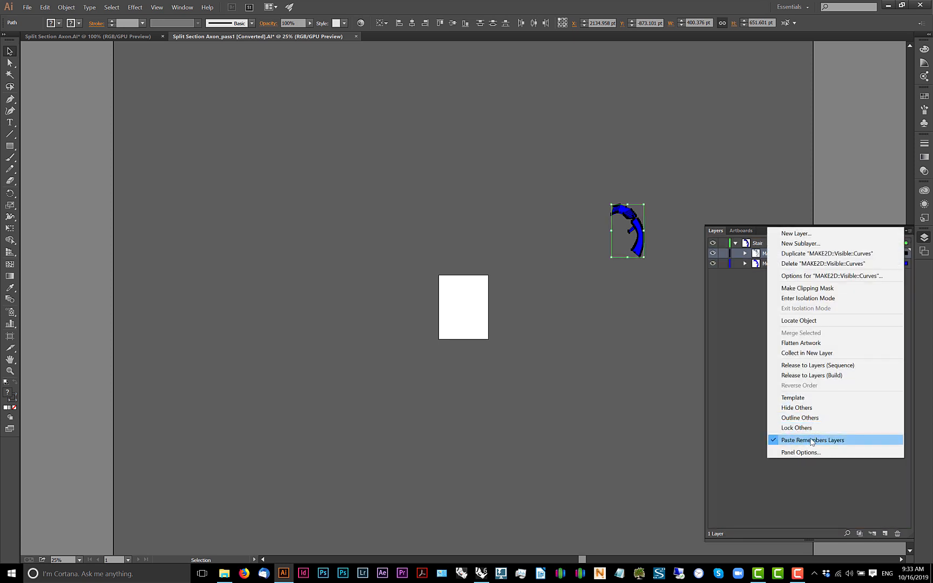
click(801, 439)
click(899, 243)
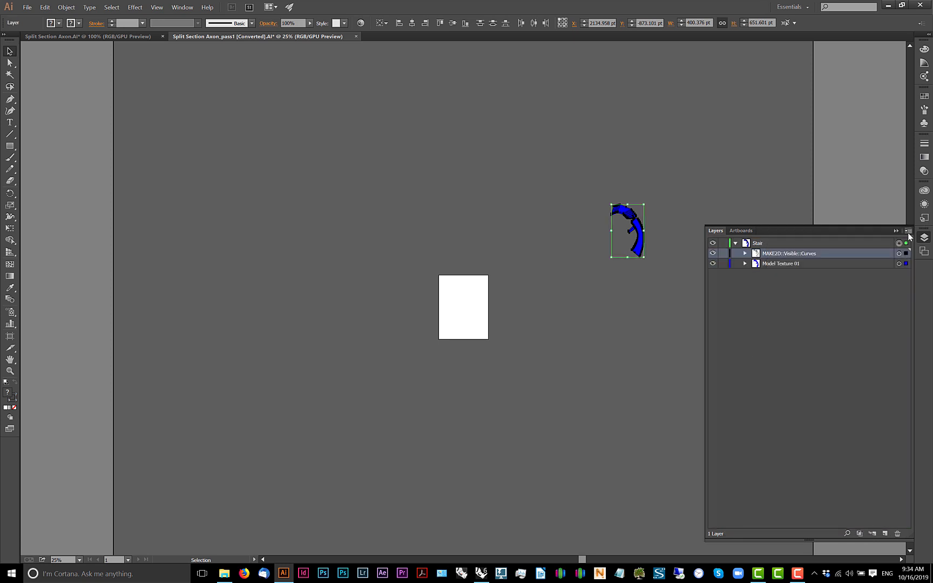
click(909, 231)
click(909, 232)
key(ctrl+x)
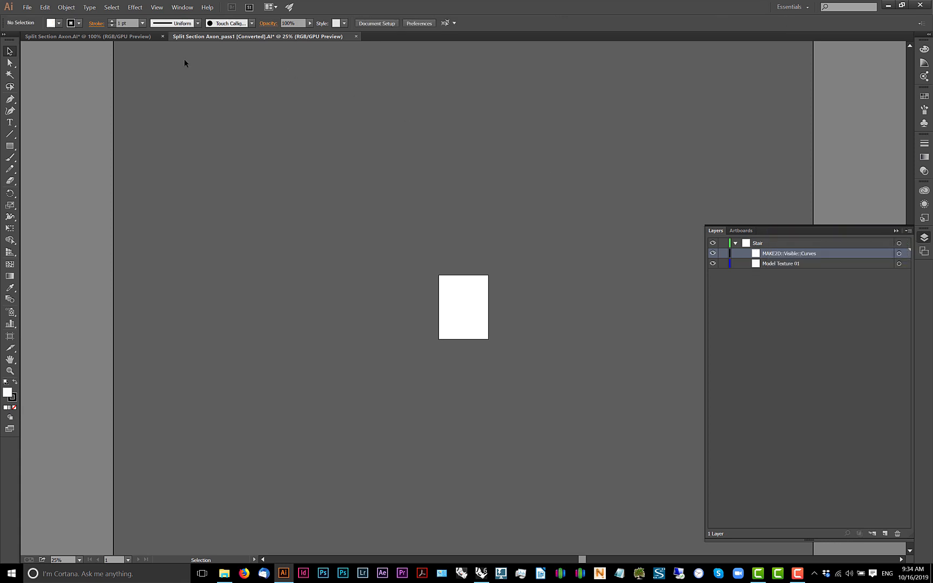
click(136, 37)
key(ctrl+v)
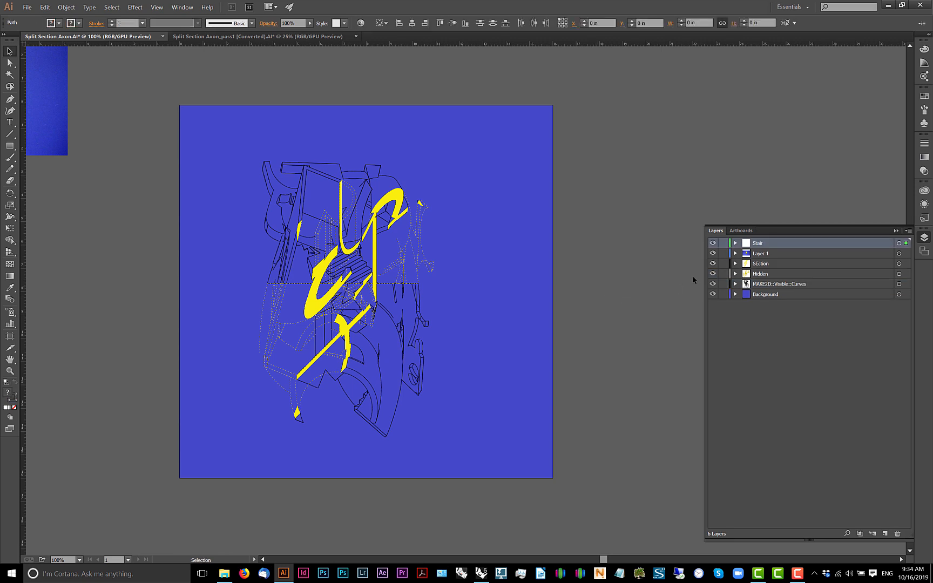
scroll(544, 243, down, 3)
drag(692, 160, 651, 219)
click(659, 248)
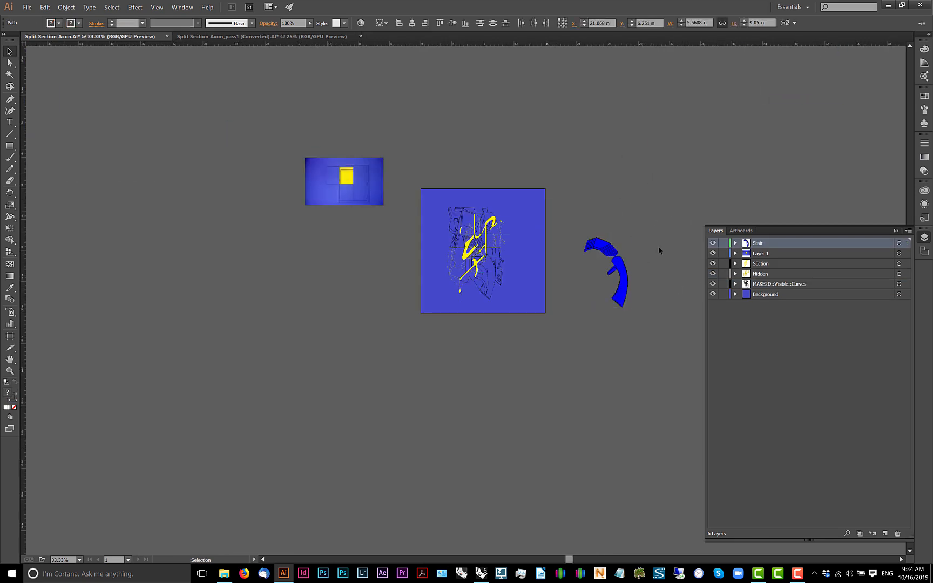
- Expand the Stair layer's Model Texture 01 sublayer and move its second path, a stroked line, into the MAKE2D::Visible::Curves sublayer
scroll(631, 273, up, 2)
drag(621, 265, 636, 250)
click(735, 243)
click(905, 263)
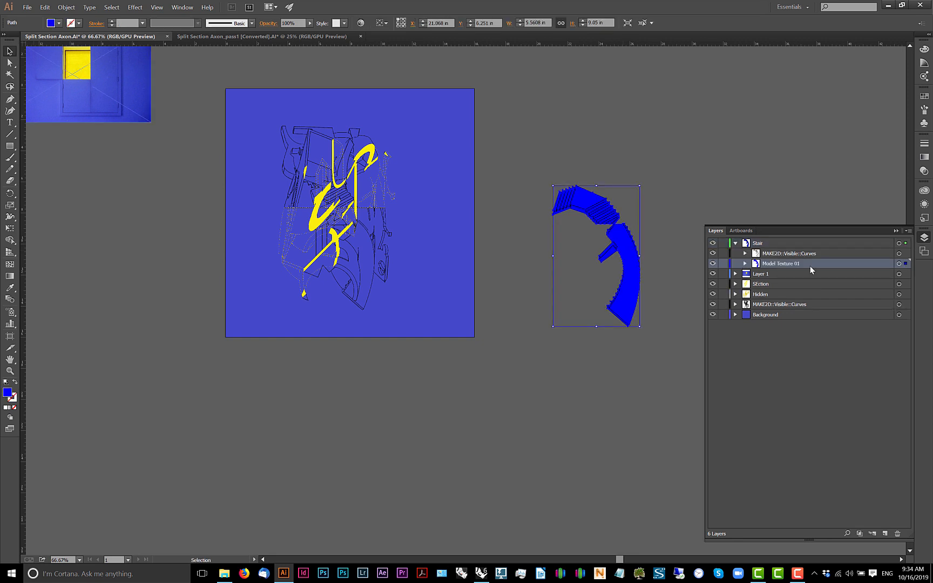
click(897, 264)
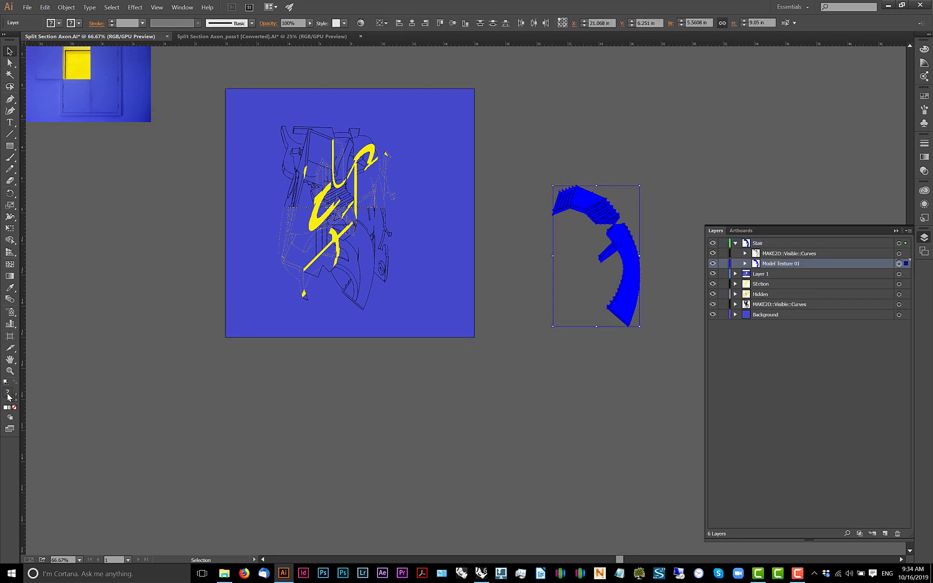
click(605, 394)
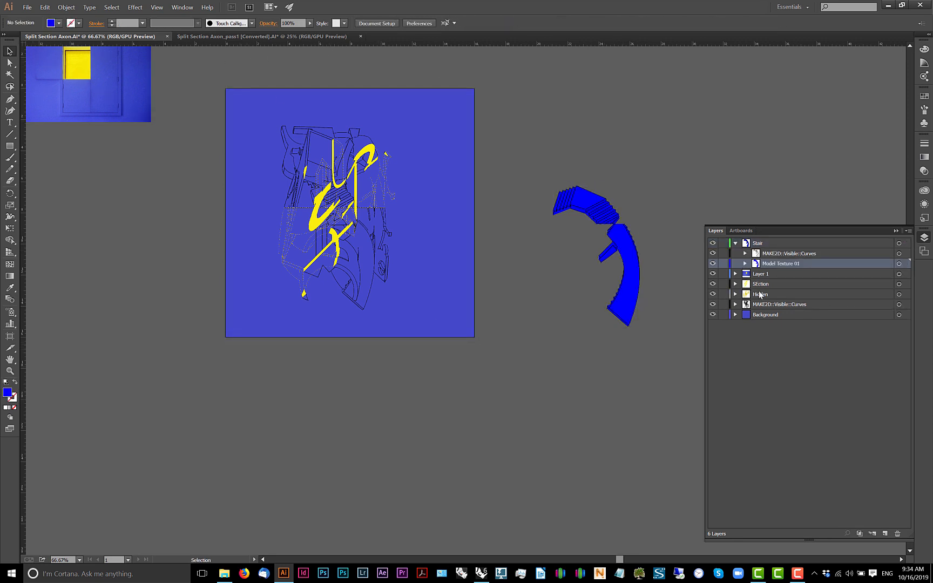
click(745, 264)
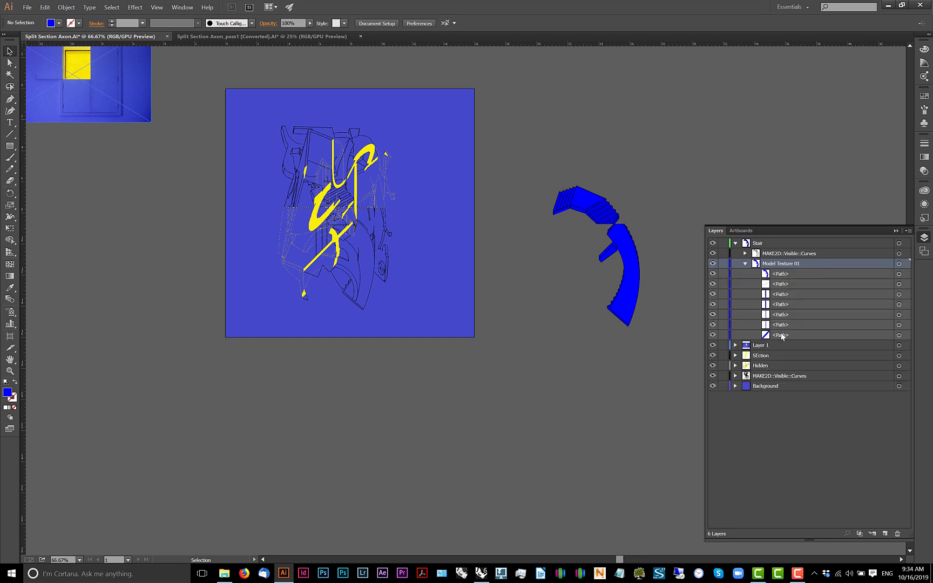
click(891, 285)
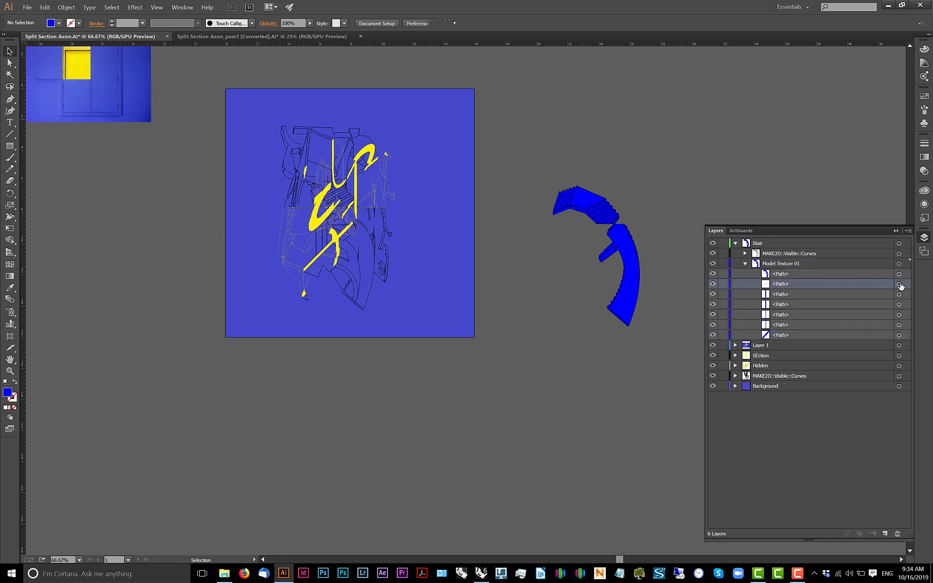
click(899, 285)
drag(864, 279, 840, 254)
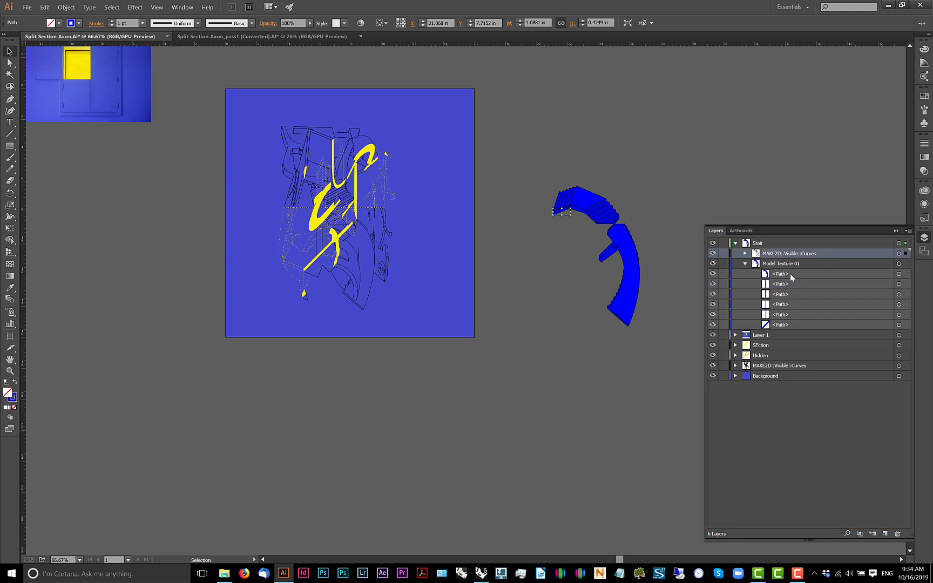
- Move the four vertical-line paths from Model Texture 01 into the Stair layer's MAKE2D::Visible::Curves sublayer, and select the stair's fill path
click(782, 305)
shift+click(785, 314)
drag(788, 304, 782, 255)
click(779, 294)
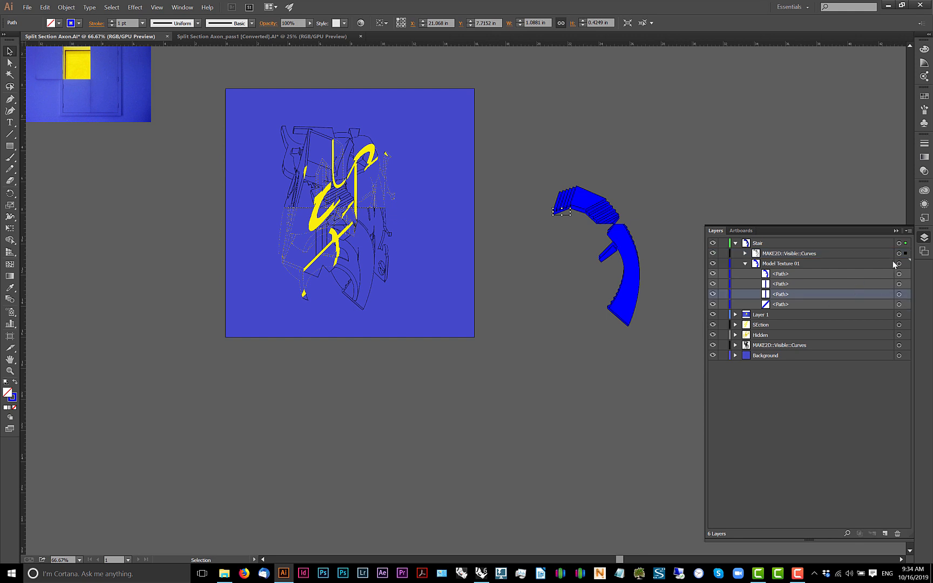
click(898, 263)
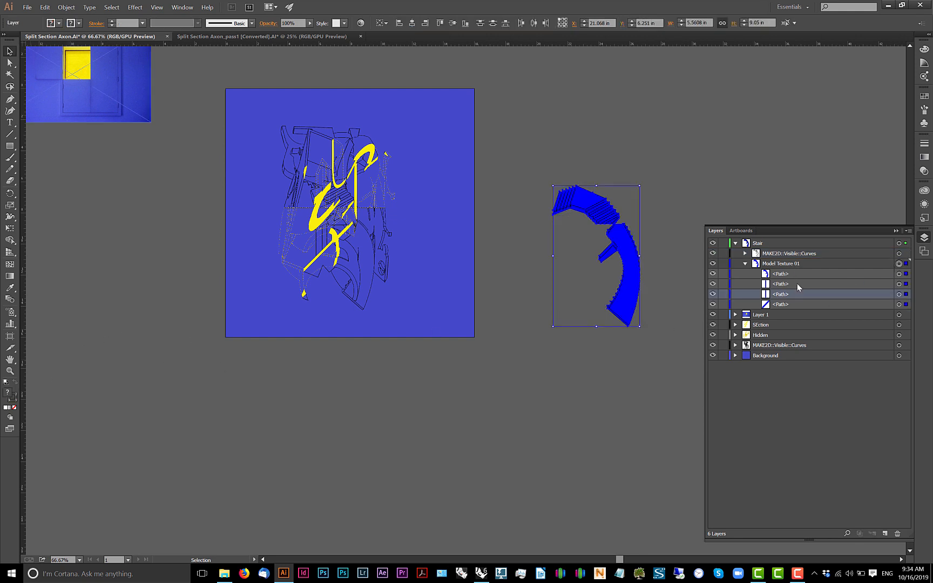
click(797, 284)
shift+click(794, 293)
drag(787, 283, 780, 255)
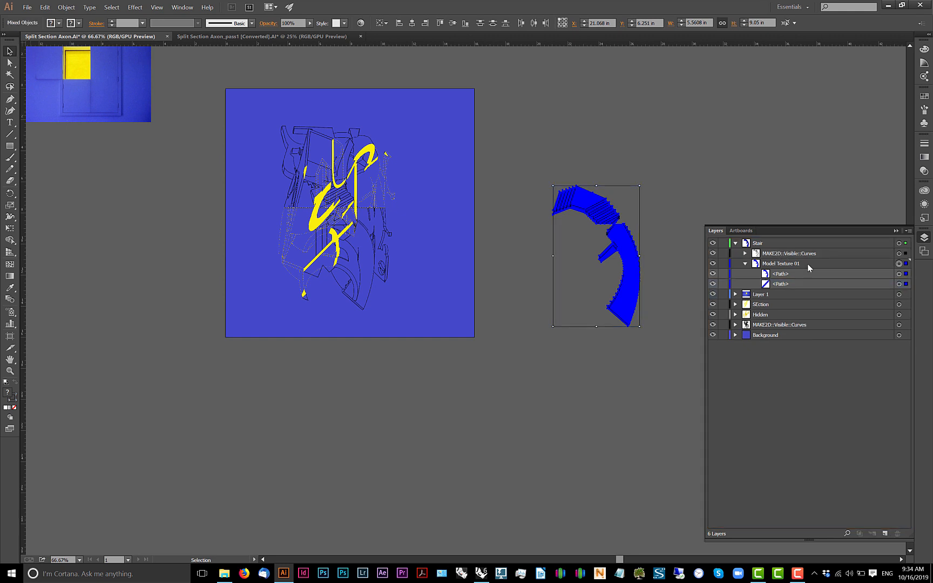
click(899, 274)
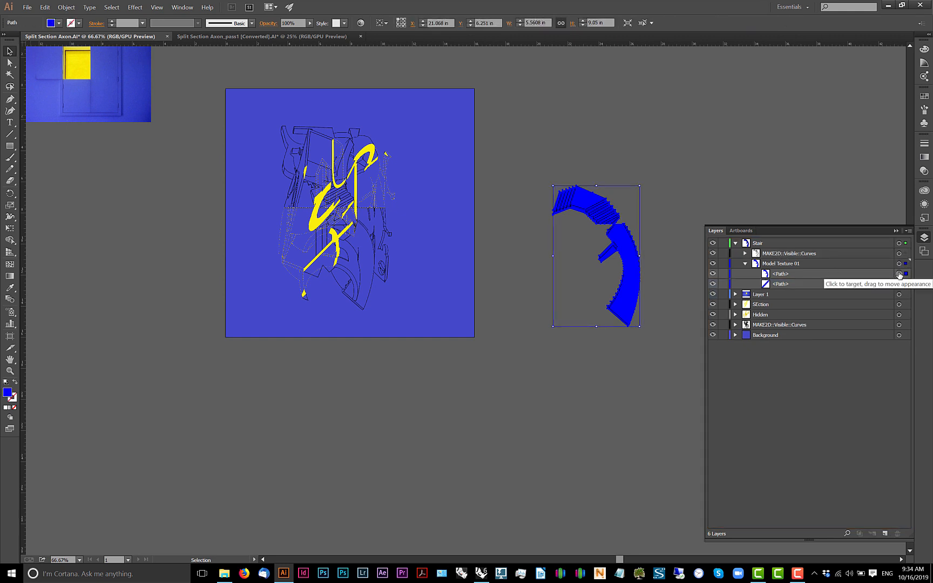
- Set the fill color of the selected stair path in Model Texture 01 to white and deselect it
double_click(9, 392)
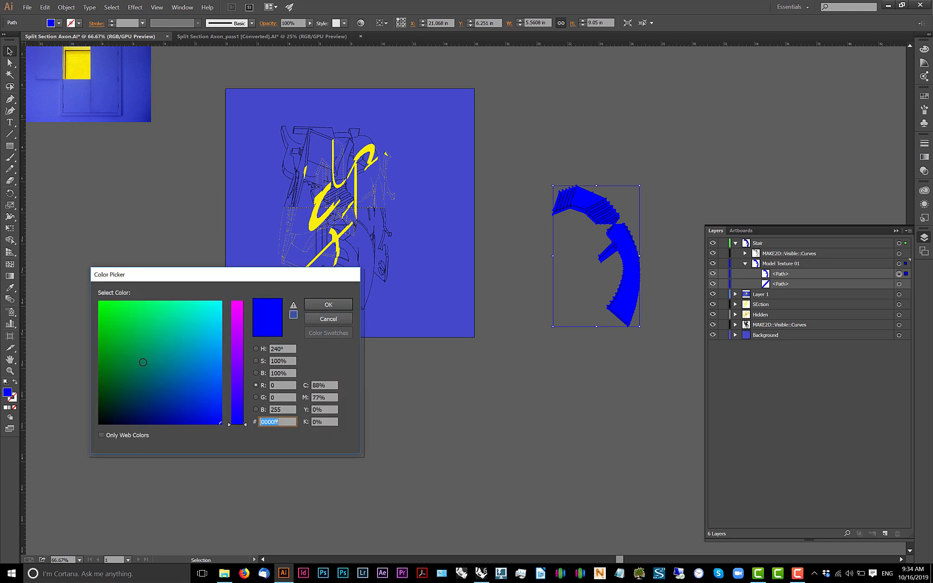
text(00ff00)
drag(214, 323, 236, 294)
click(328, 305)
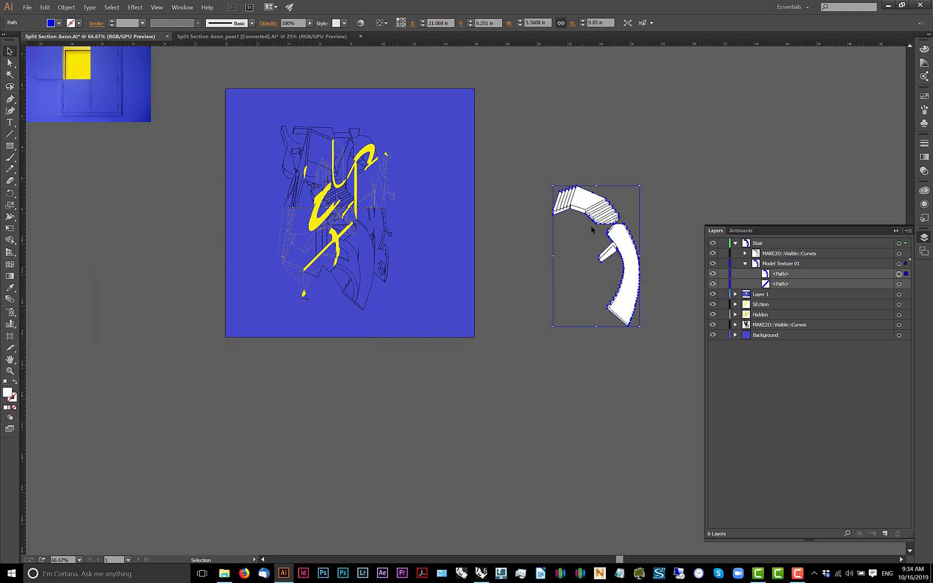
click(705, 161)
scroll(637, 228, up, 2)
drag(621, 218, 552, 214)
click(848, 251)
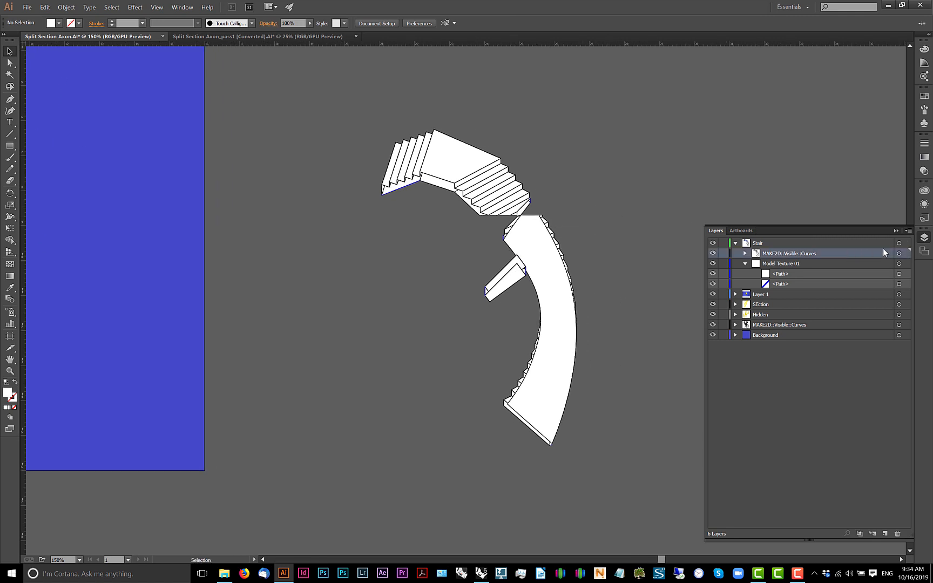
click(899, 253)
scroll(625, 205, down, 2)
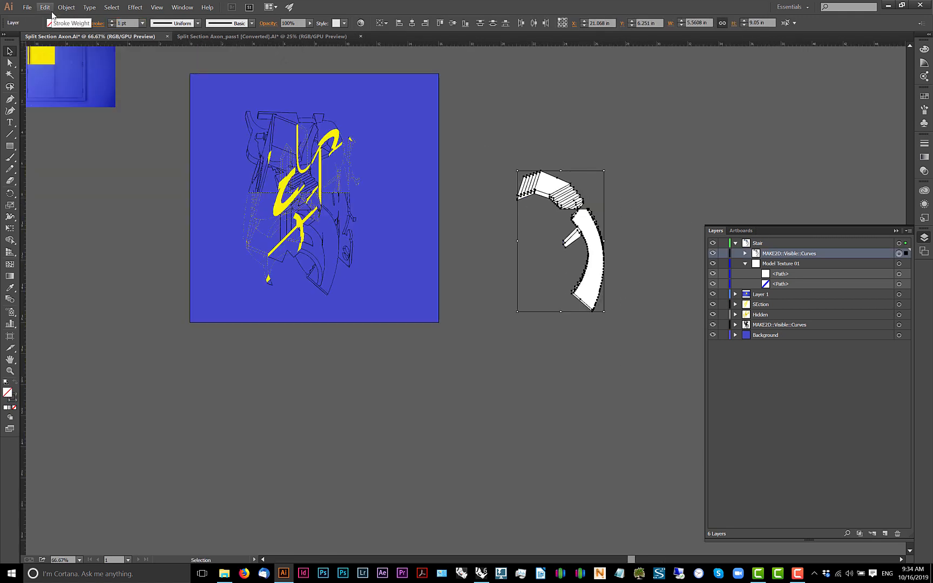
click(71, 23)
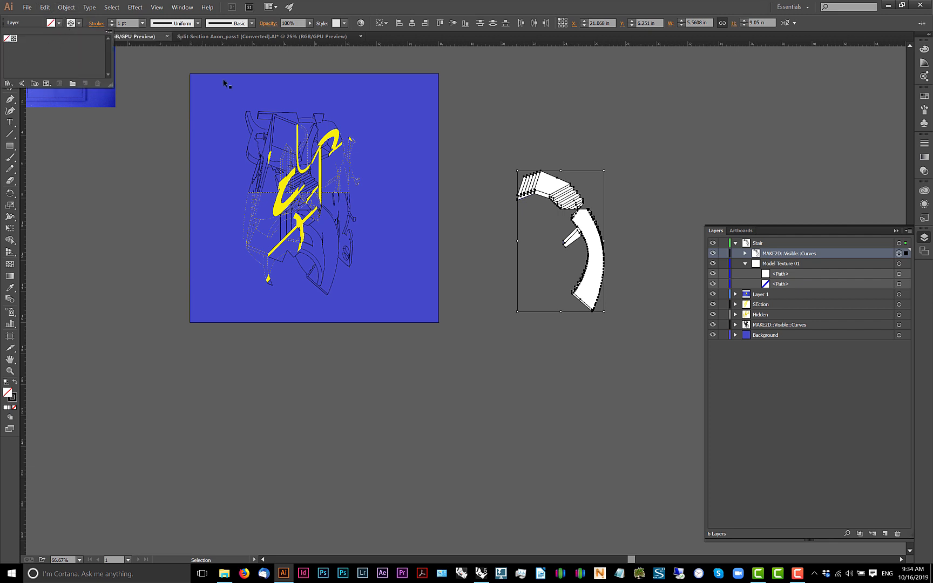
click(653, 128)
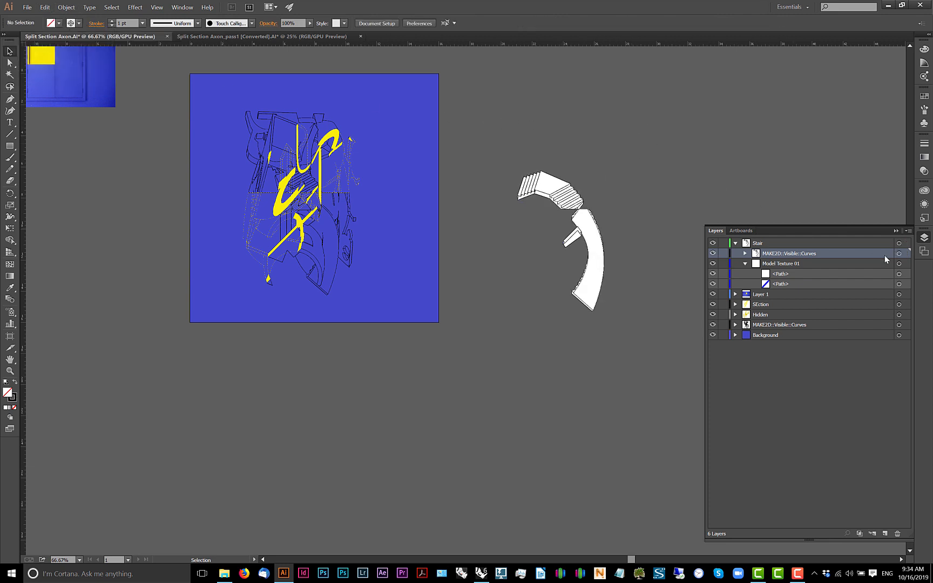
- Lower the opacity of the Stair layer's Model Texture 01 sublayer so the white fill is semi-transparent
click(898, 263)
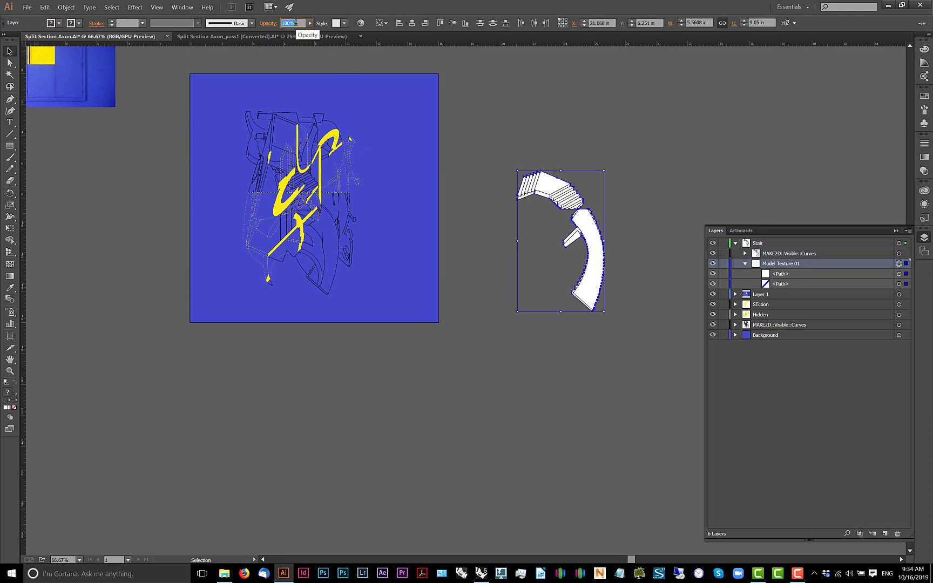
key(Return)
- Move the whole stair onto the artboard and align its lower corner precisely with the matching stair linework of the axon
drag(665, 113, 476, 379)
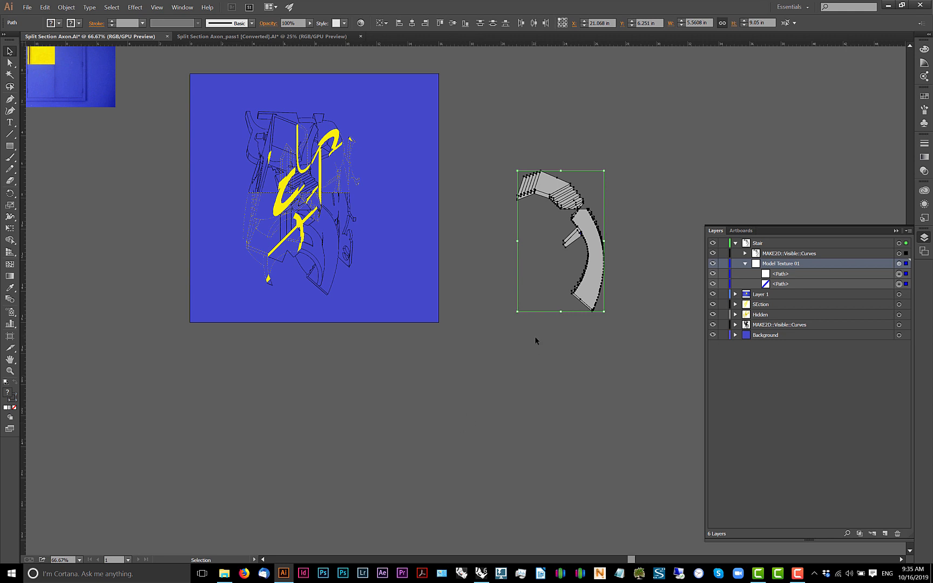
drag(578, 302, 331, 293)
scroll(330, 293, up, 5)
scroll(335, 349, up, 3)
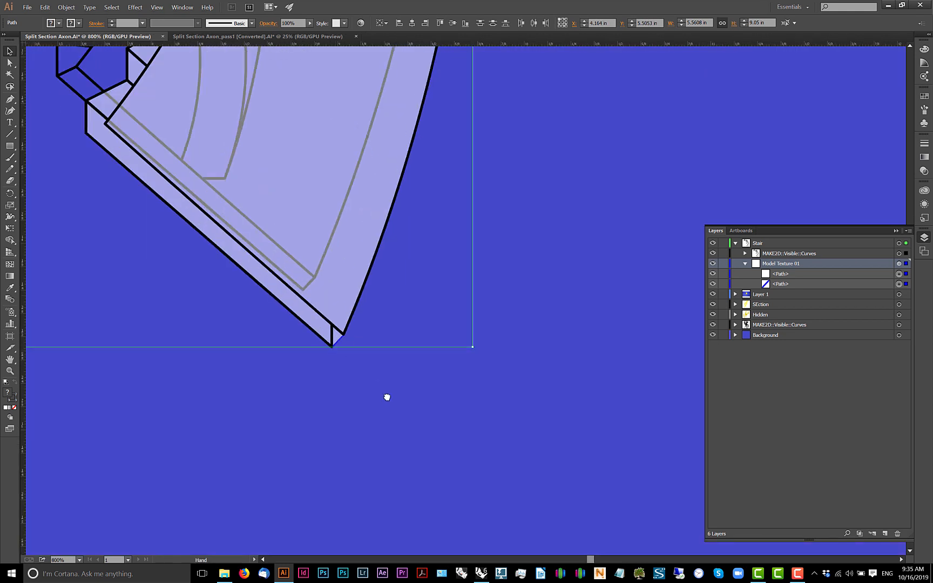
drag(396, 373, 376, 321)
scroll(118, 168, up, 3)
scroll(117, 168, up, 2)
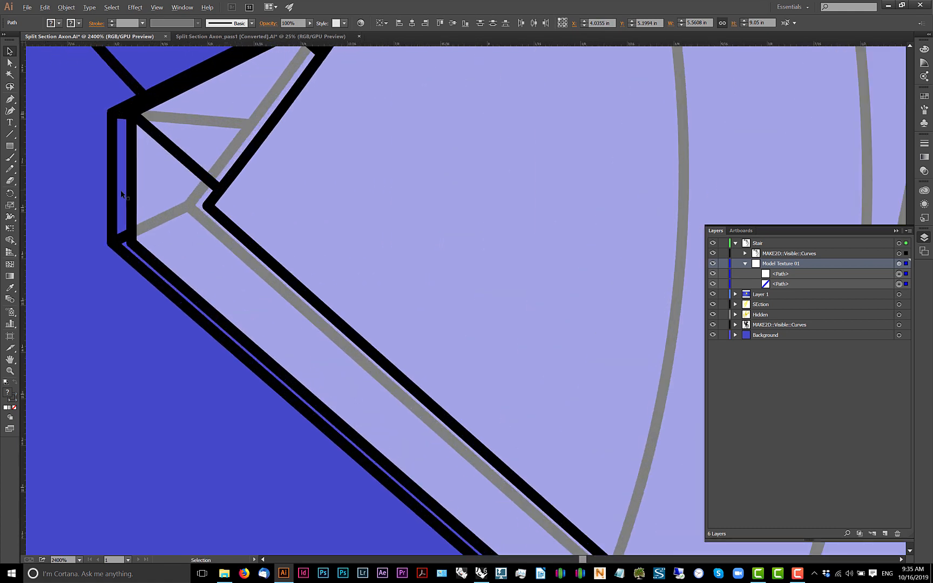
scroll(192, 203, up, 2)
drag(198, 214, 181, 214)
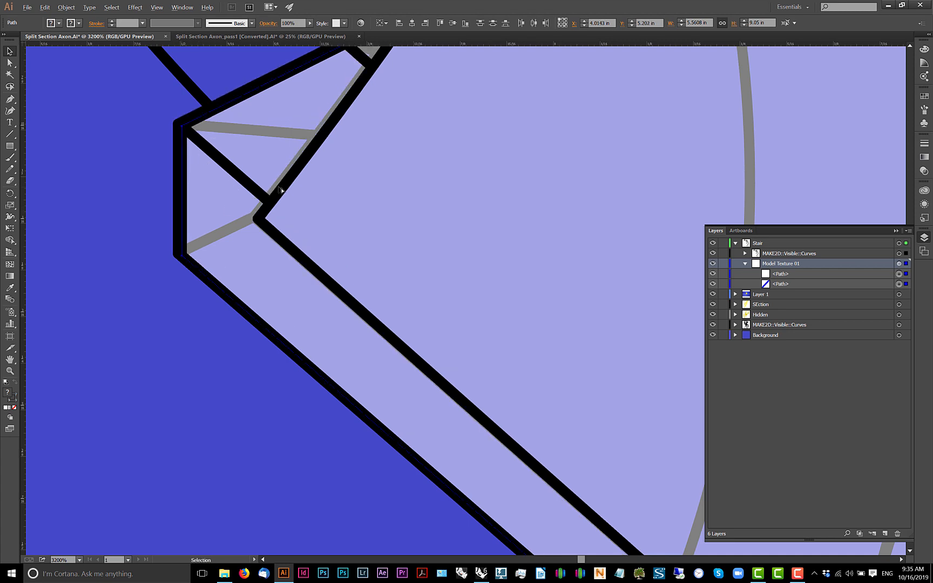
scroll(281, 190, down, 10)
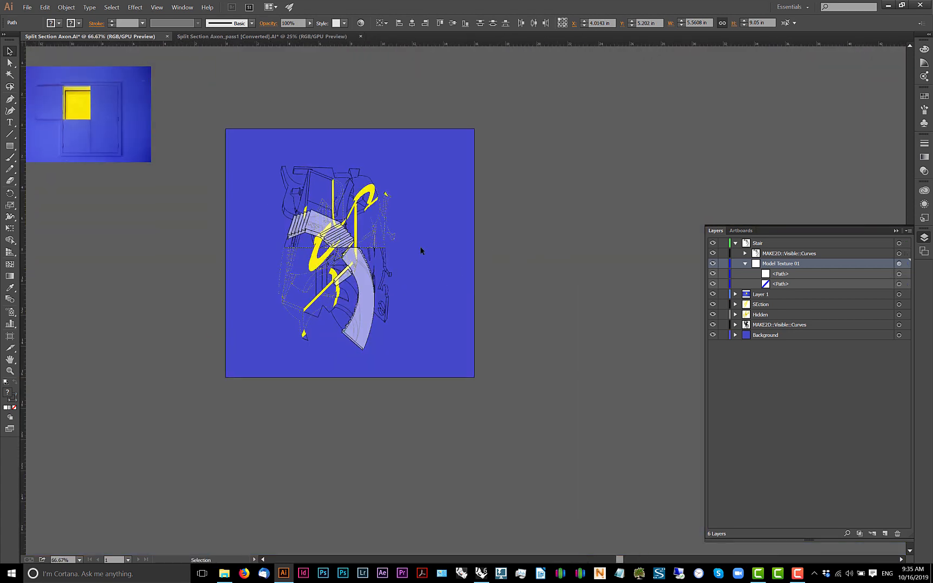
click(420, 250)
- Delete the stray short line segments on the upper stair flight, beneath the step corners and beside the landing
scroll(336, 245, up, 2)
scroll(423, 243, down, 1)
drag(403, 238, 372, 235)
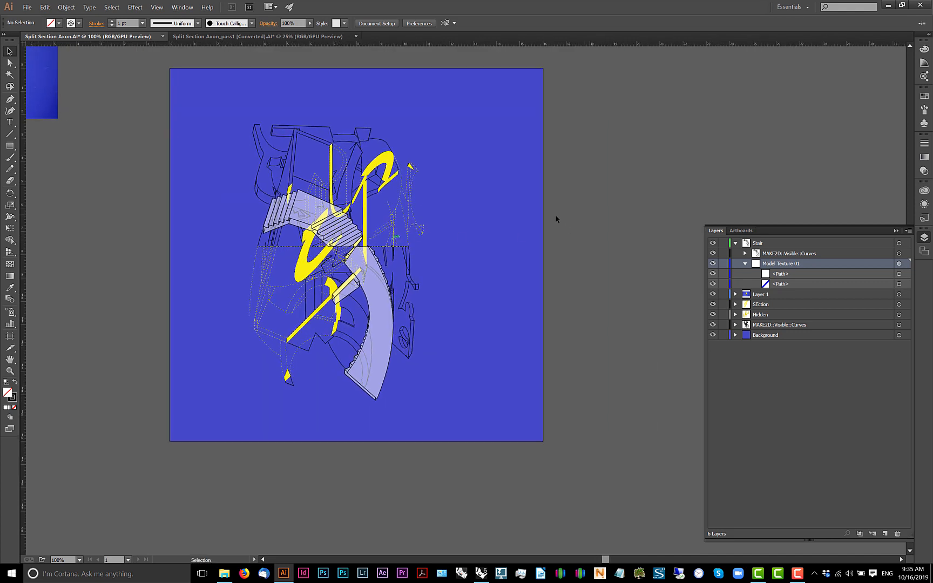
scroll(428, 211, up, 1)
drag(438, 214, 484, 204)
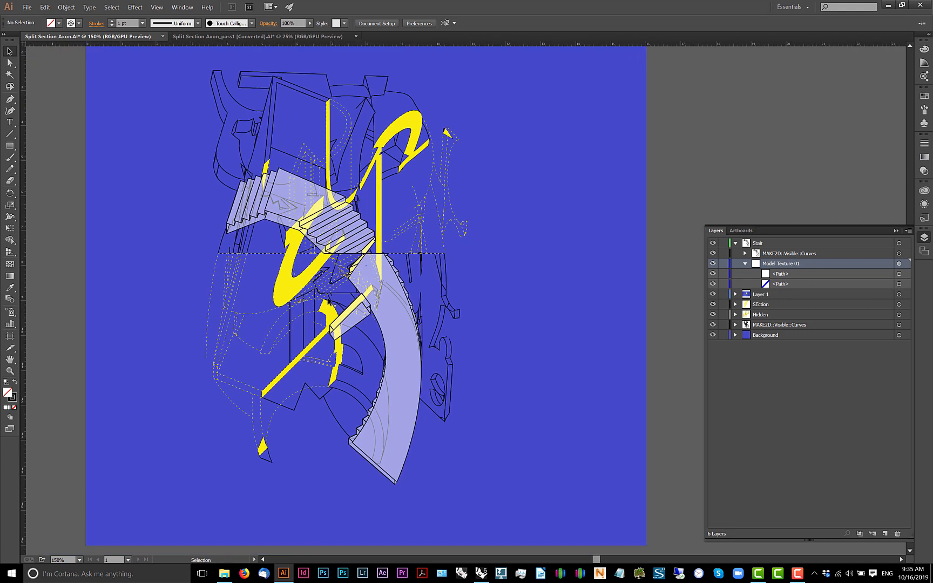
scroll(369, 327, down, 1)
scroll(308, 253, up, 1)
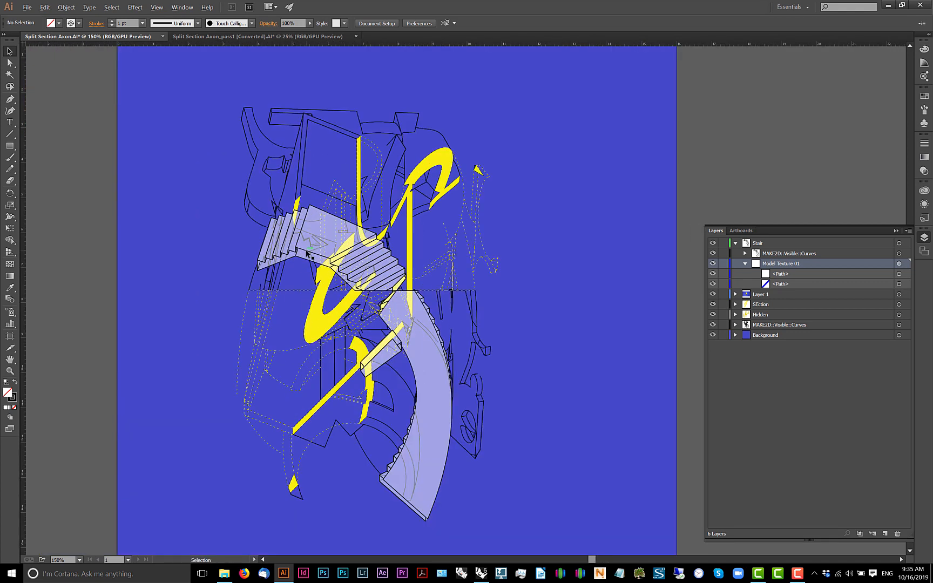
scroll(312, 259, up, 4)
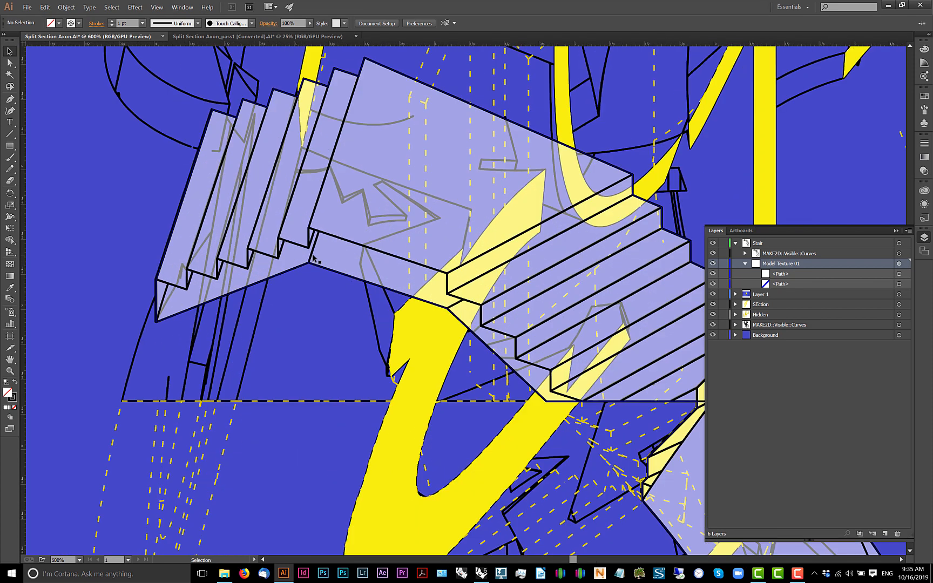
click(312, 257)
click(300, 249)
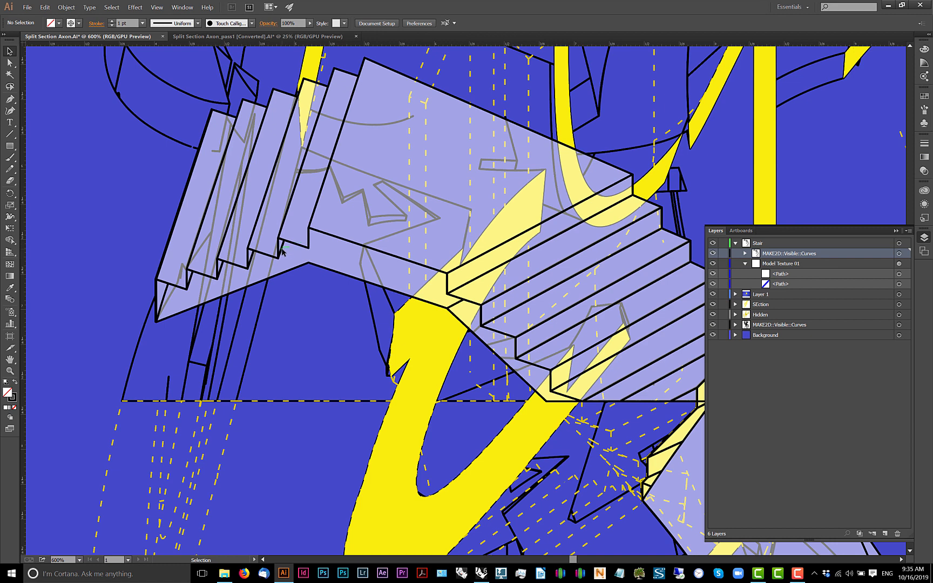
click(222, 267)
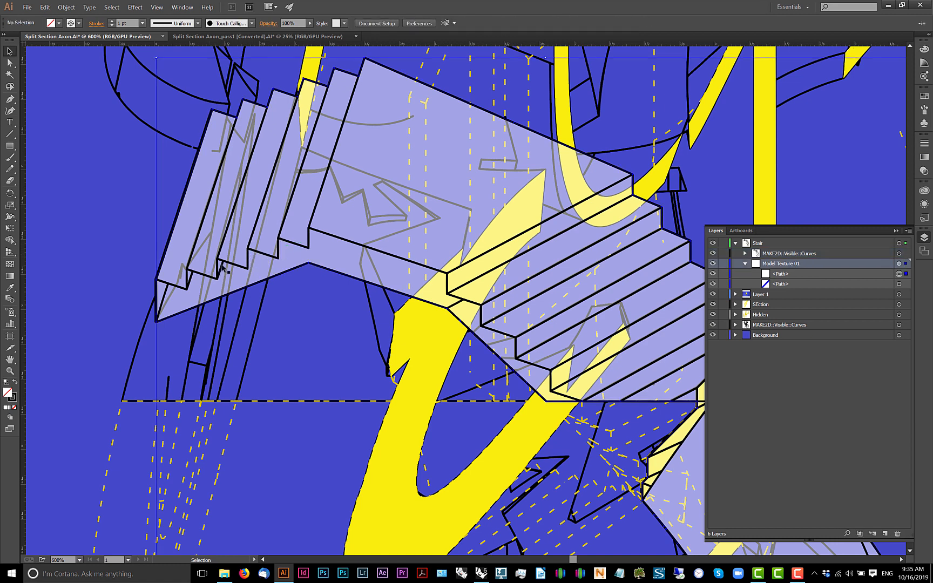
click(217, 270)
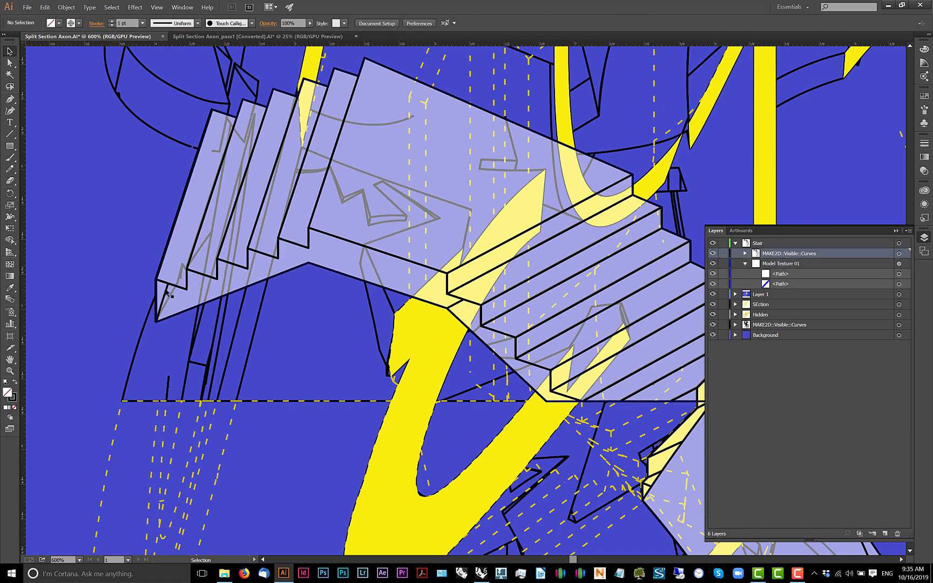
scroll(234, 279, down, 1)
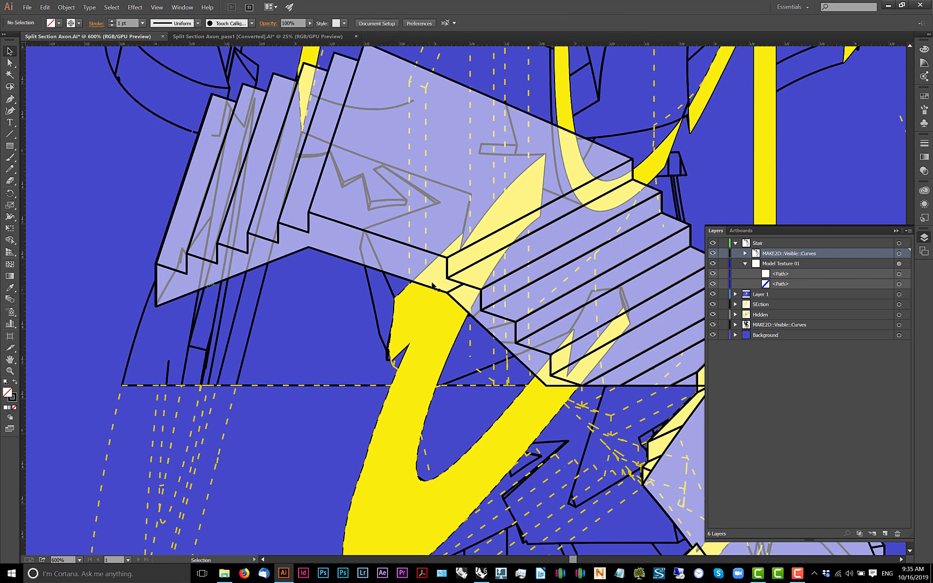
click(452, 289)
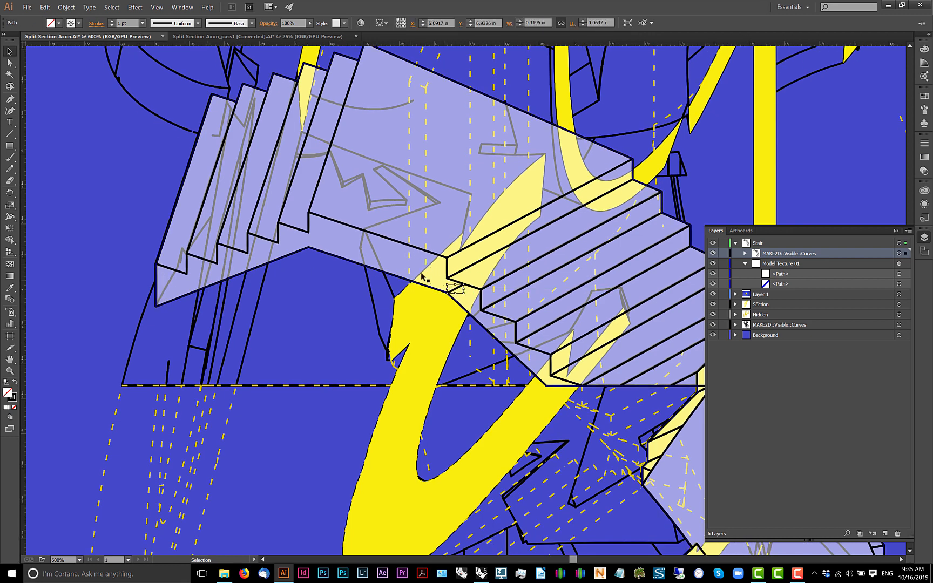
click(493, 344)
scroll(447, 316, down, 2)
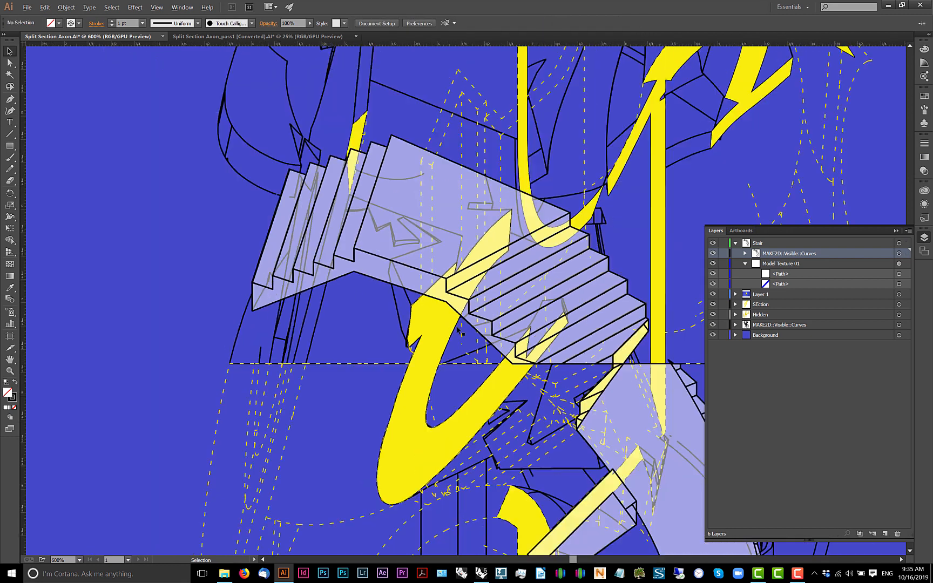
- Move the SEction layer above the Stair layer to the top of the layer stack and collapse the Stair layer
drag(632, 436, 489, 348)
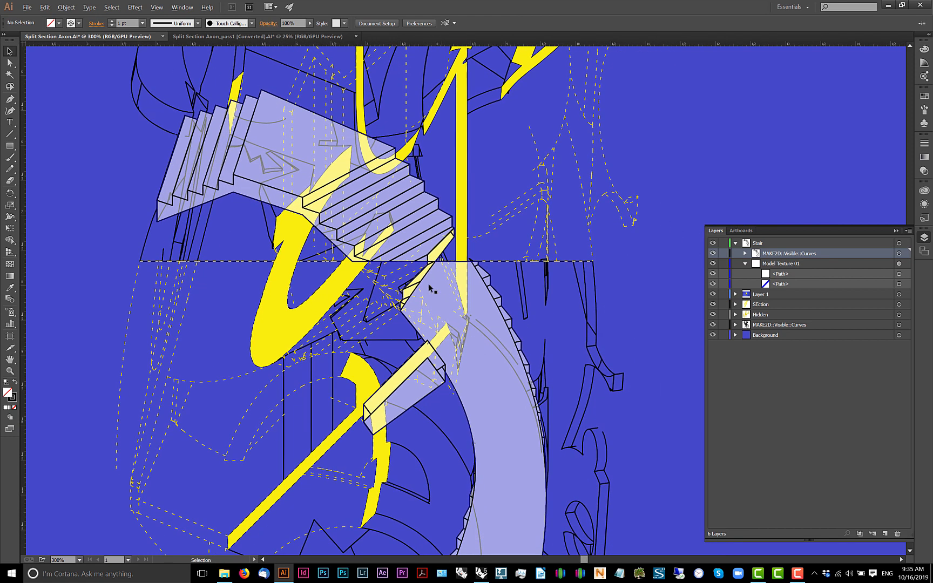
scroll(486, 300, up, 2)
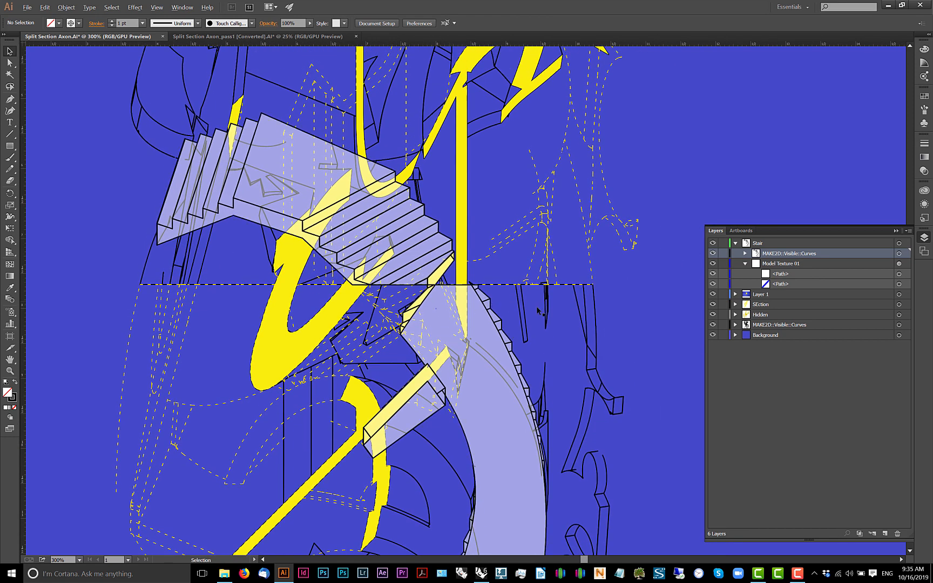
click(775, 305)
drag(795, 236, 796, 241)
click(736, 254)
scroll(480, 315, down, 2)
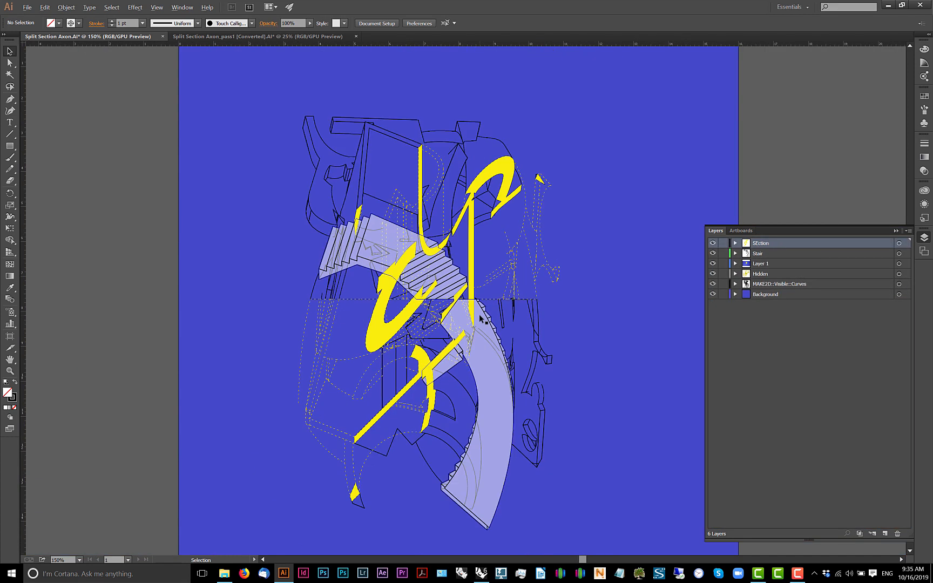
- Save Split Section Axon.AI over the existing file and close Split Section Axon_pass1 [Converted].AI without saving its changes
drag(521, 328, 439, 287)
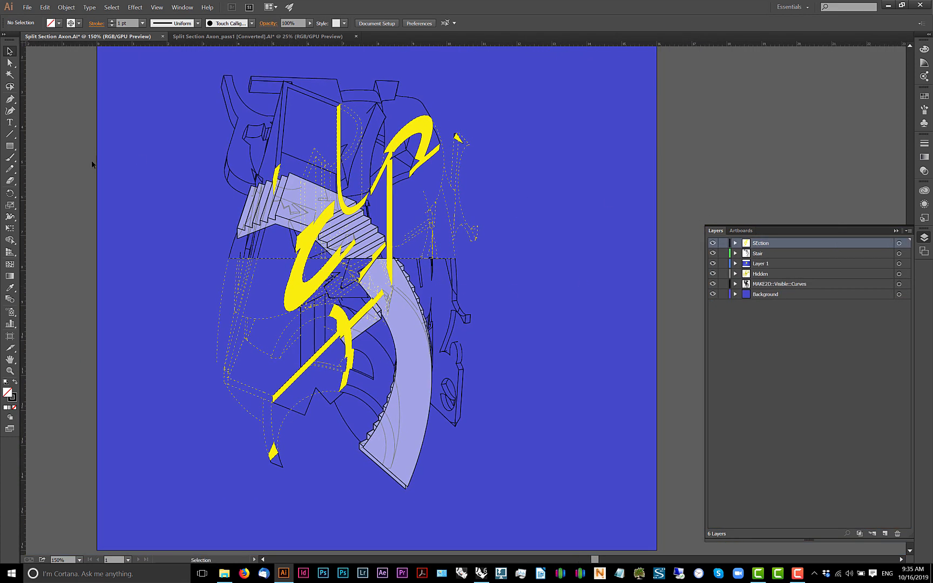
scroll(108, 155, down, 1)
drag(158, 176, 246, 233)
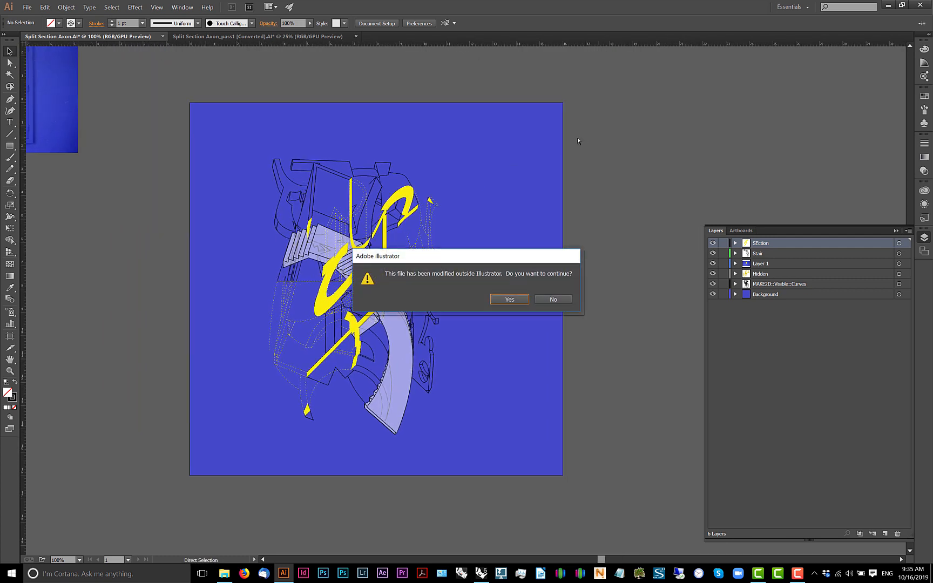
click(519, 302)
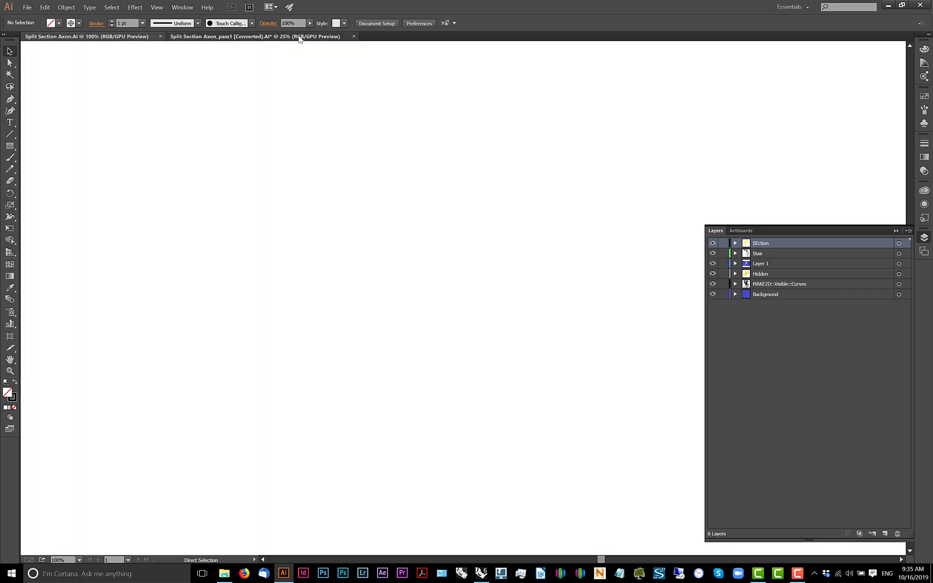
click(354, 37)
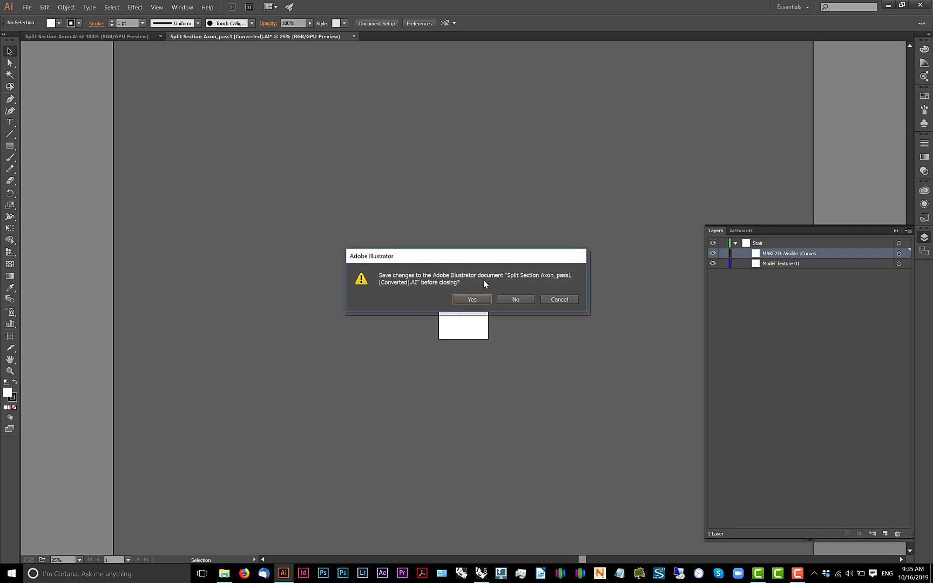
click(511, 299)
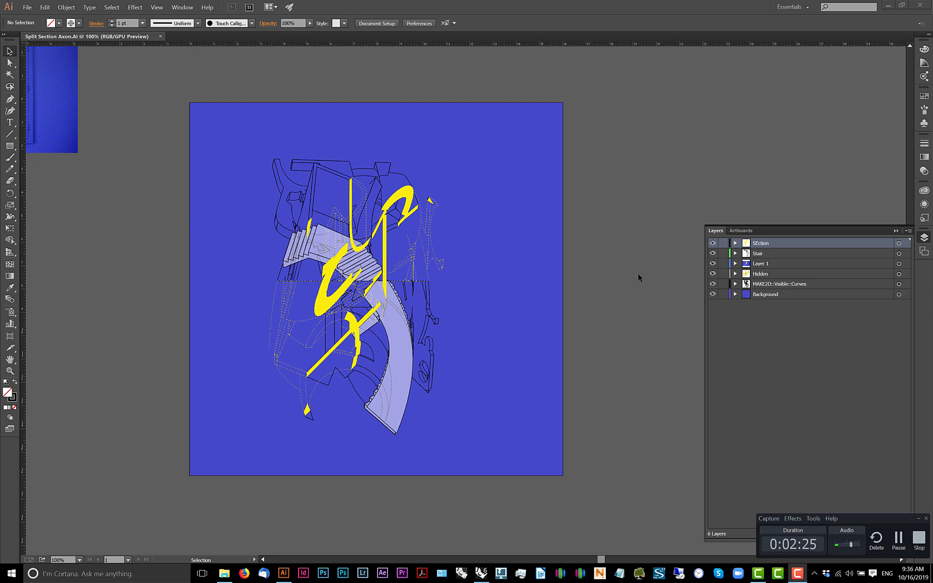
- Switch to Rhino, deselect the stair hatch in the Top view and unlock all locked objects
key(alt+Tab)
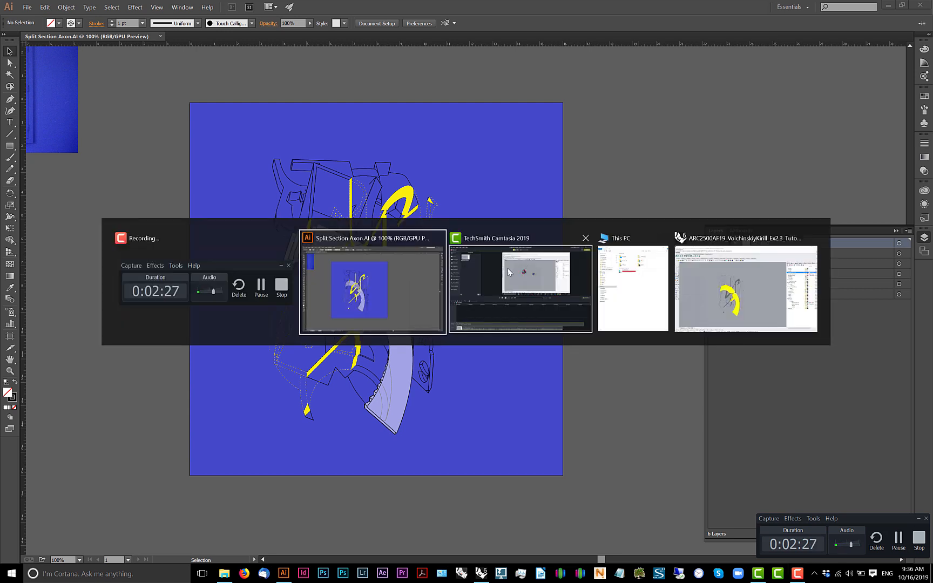
click(768, 290)
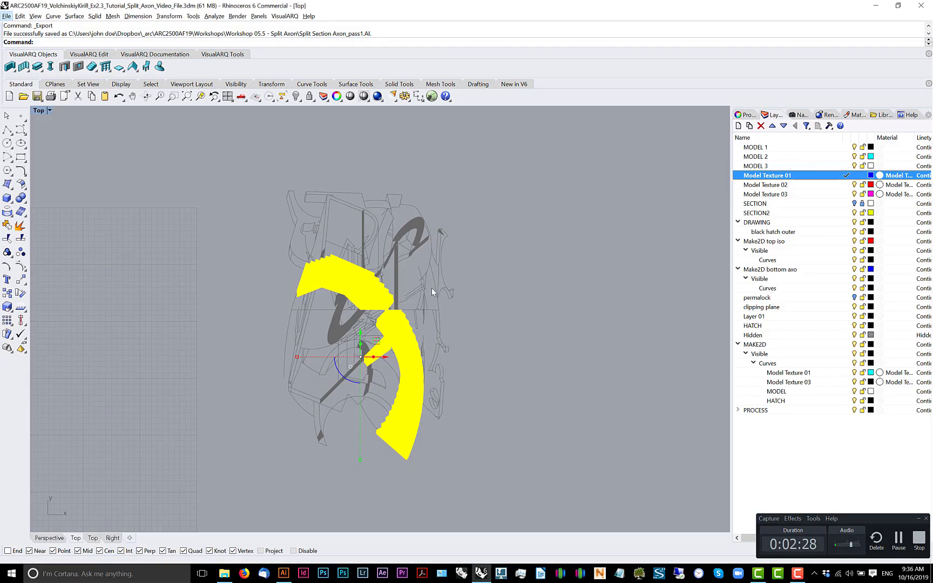
click(495, 280)
scroll(476, 278, down, 2)
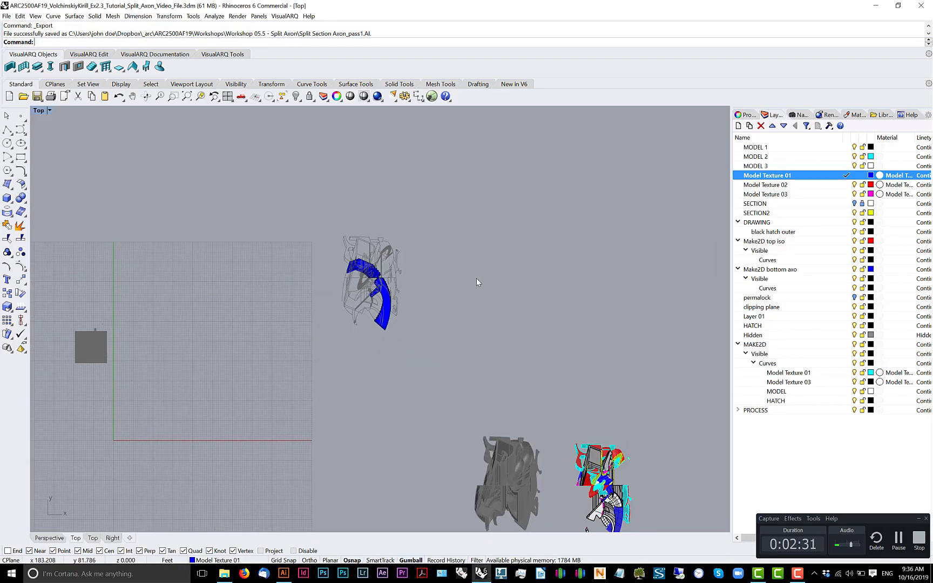
text(nloc)
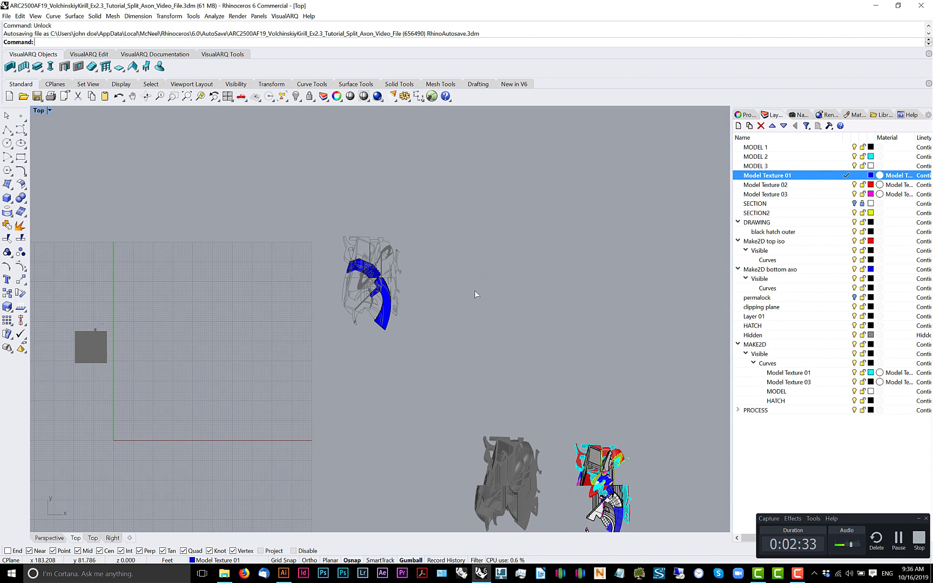
drag(473, 296, 446, 269)
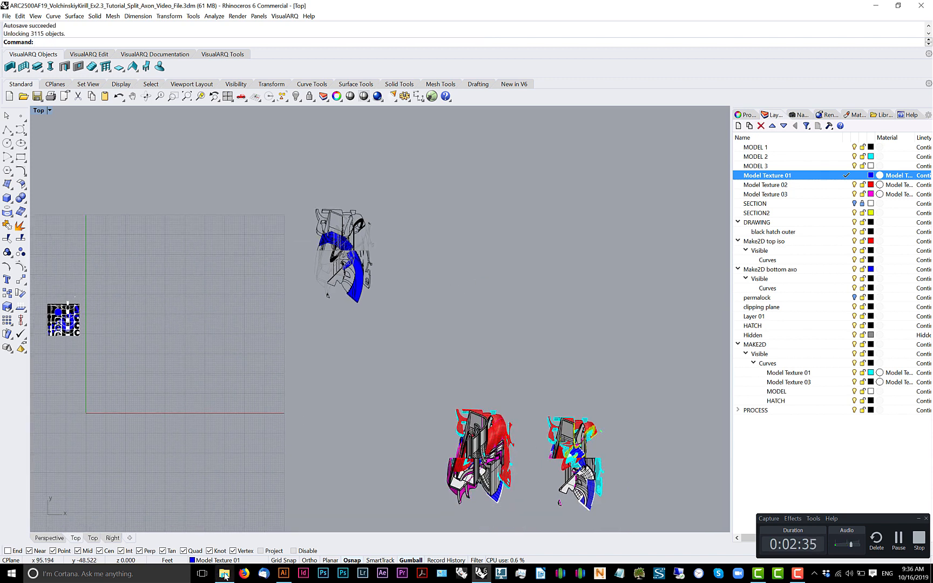
- Switch to File Explorer and open the Workshop 05.5 - Split Axon folder
click(224, 573)
click(540, 158)
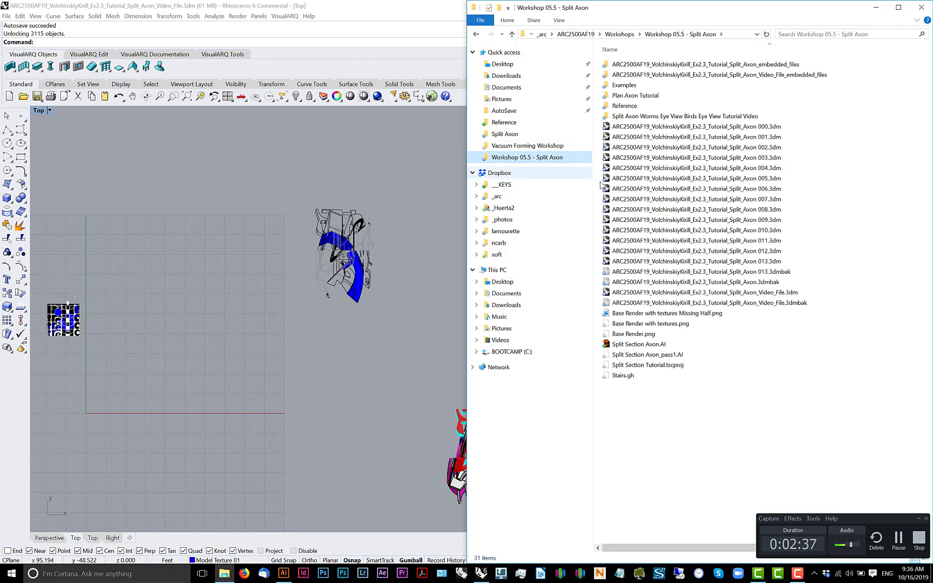
click(664, 395)
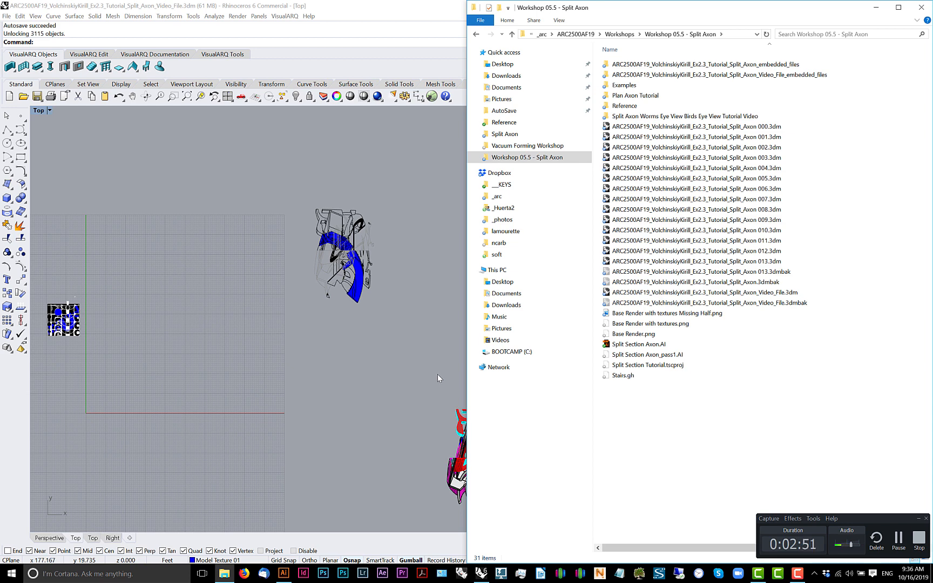
- Look through the Plan Axon Tutorial folder, then return to the Workshop 05.5 - Split Axon folder
click(634, 98)
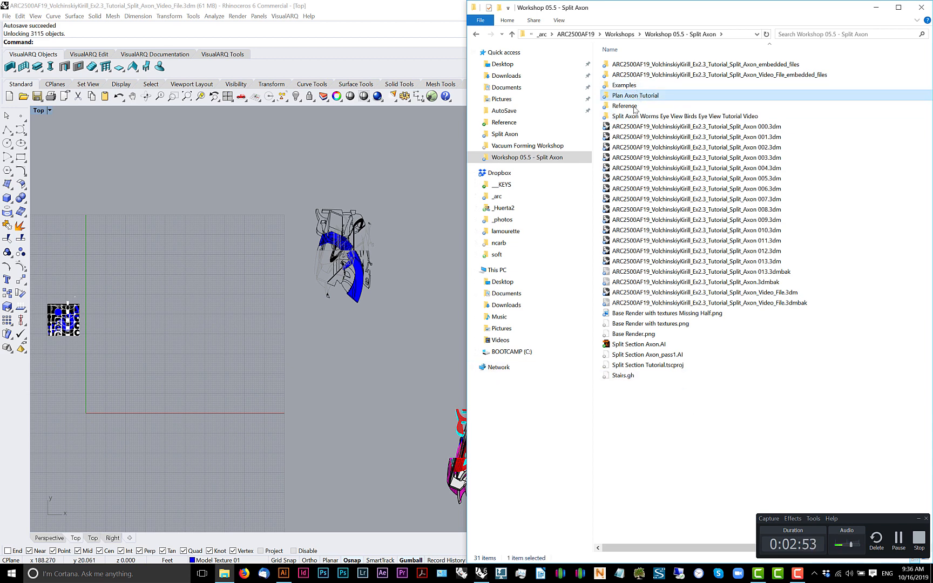
click(631, 108)
click(630, 115)
click(629, 109)
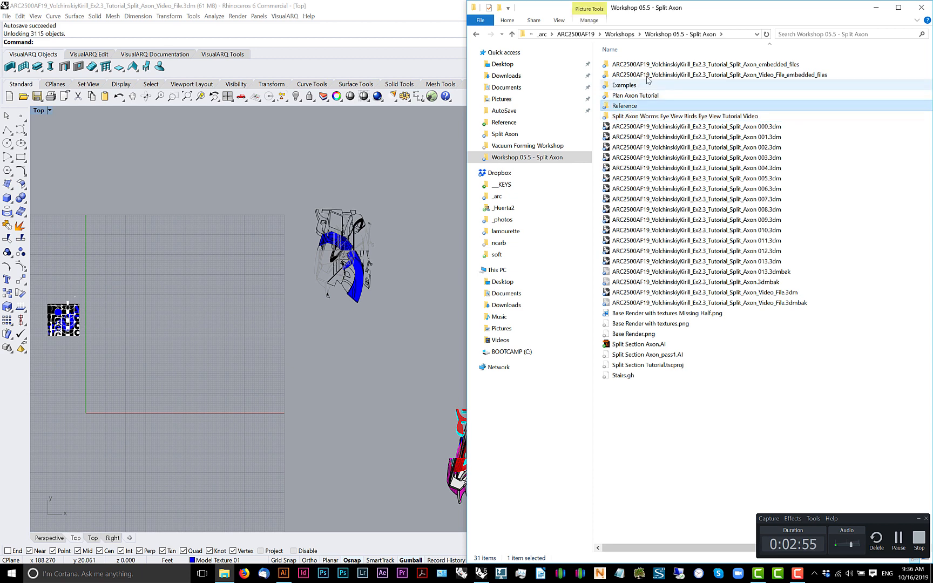
double_click(676, 7)
click(162, 93)
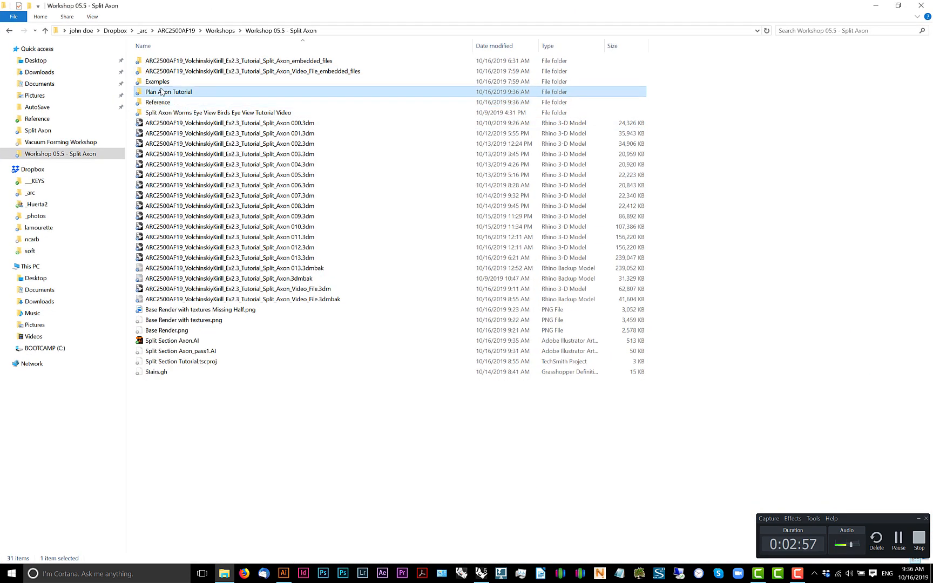
double_click(171, 95)
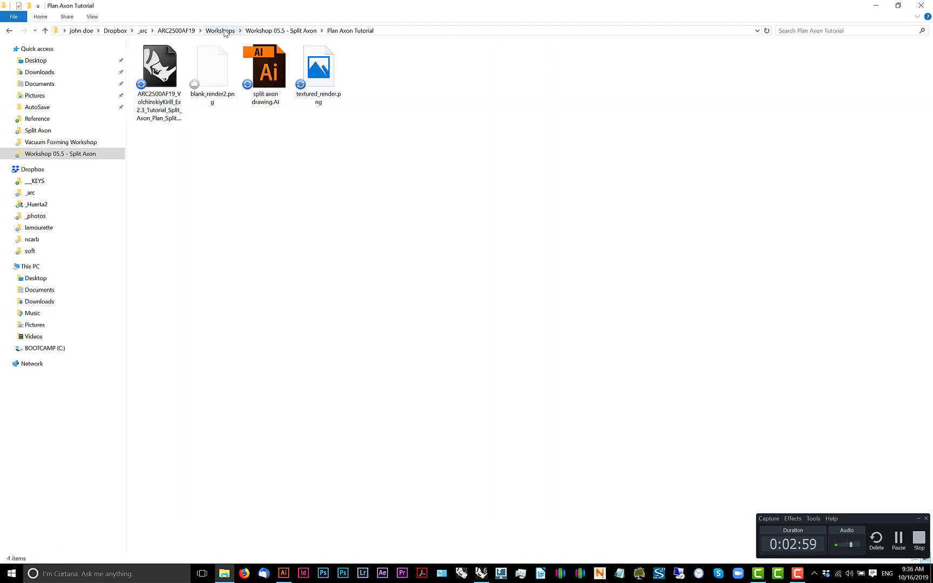
click(220, 31)
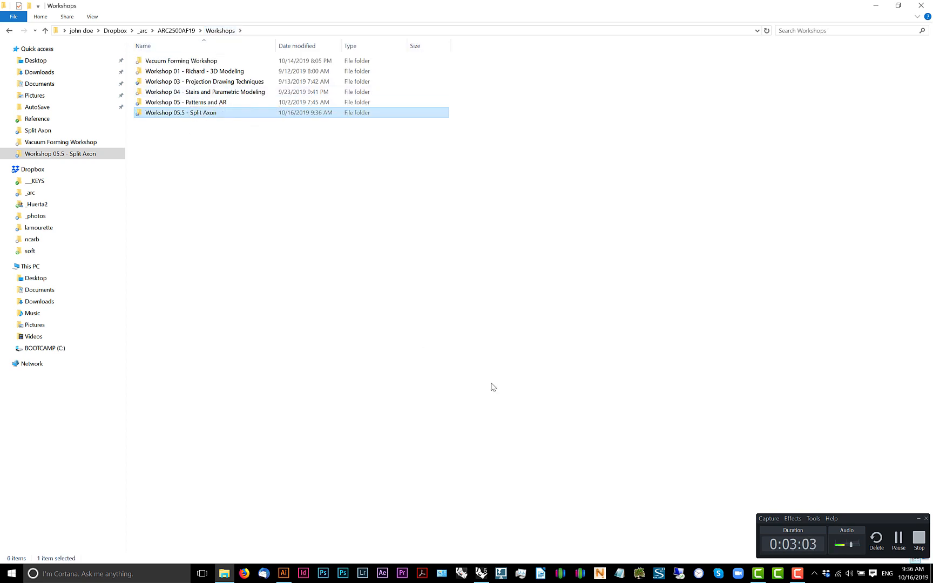
key(Return)
key(super+Down)
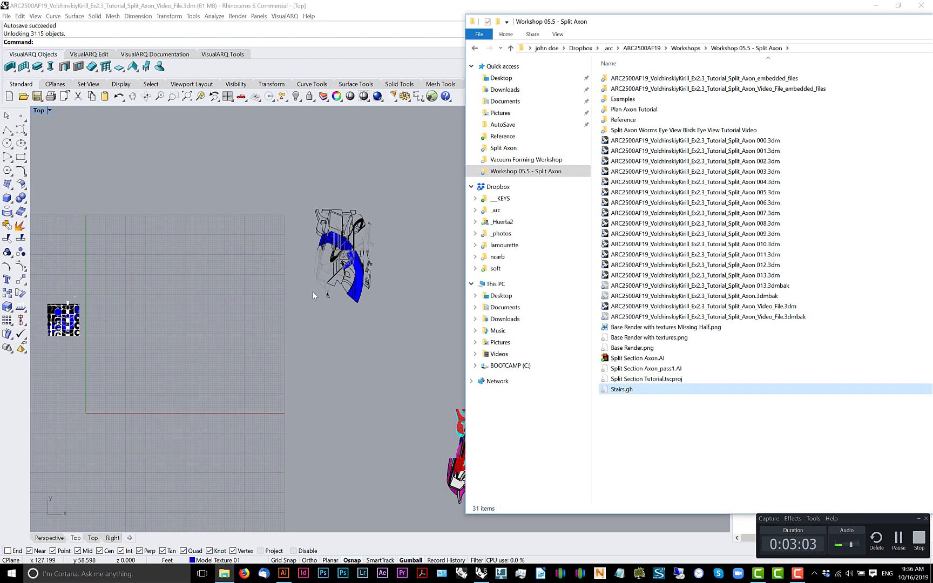
- Open Base Render with textures.png, examine the textured surfaces of the split axon up close, and close the image
click(646, 339)
key(super+Up)
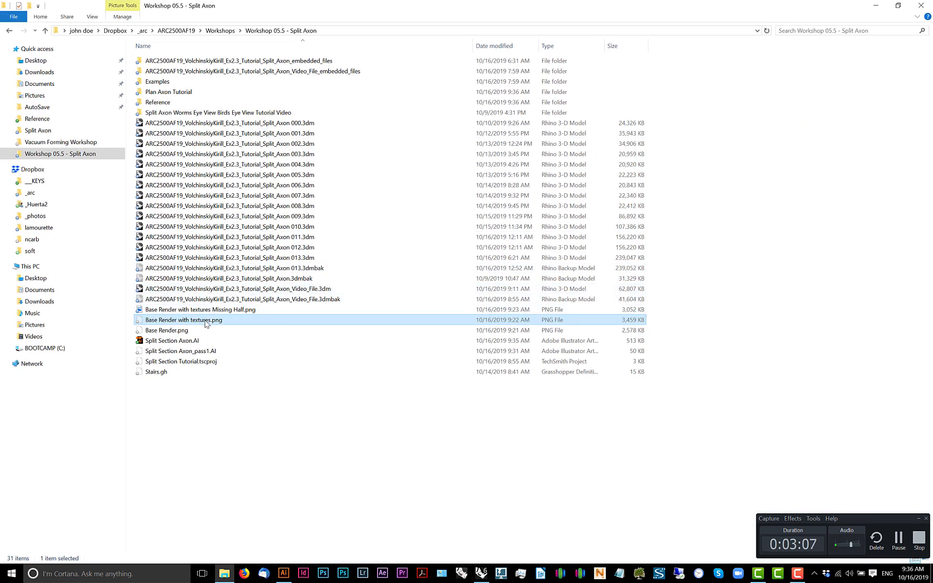
double_click(206, 320)
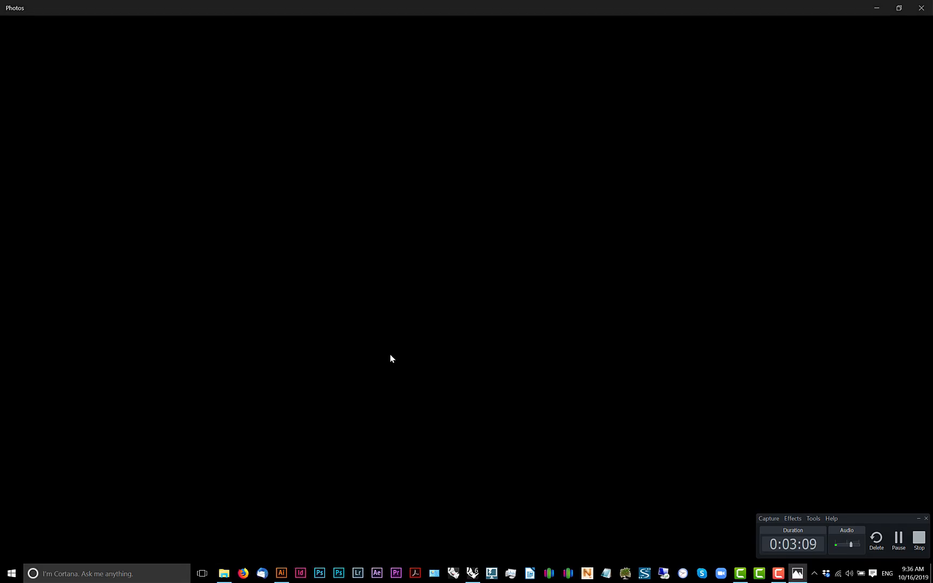
click(918, 518)
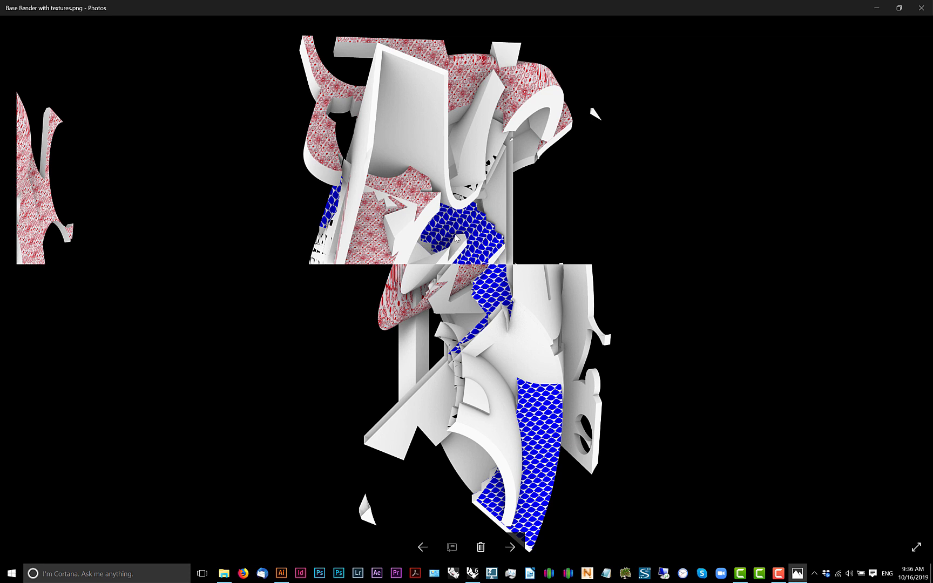
scroll(351, 122, up, 1)
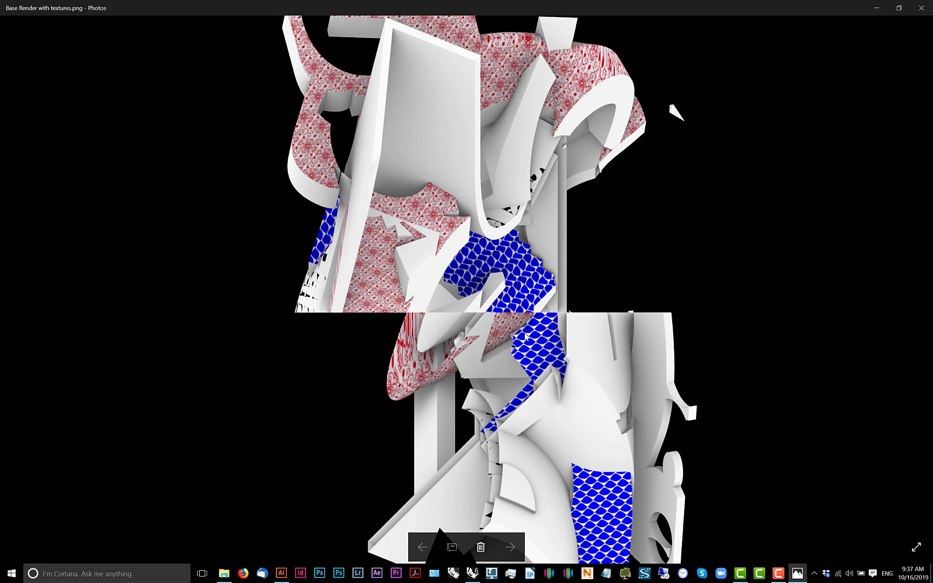
scroll(352, 129, down, 1)
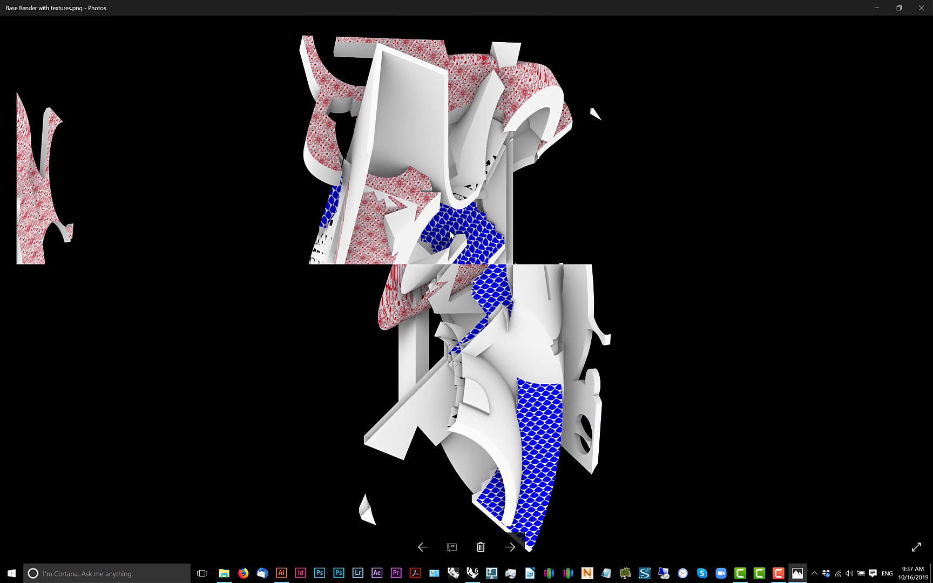
scroll(450, 250, up, 2)
scroll(474, 225, down, 3)
click(921, 8)
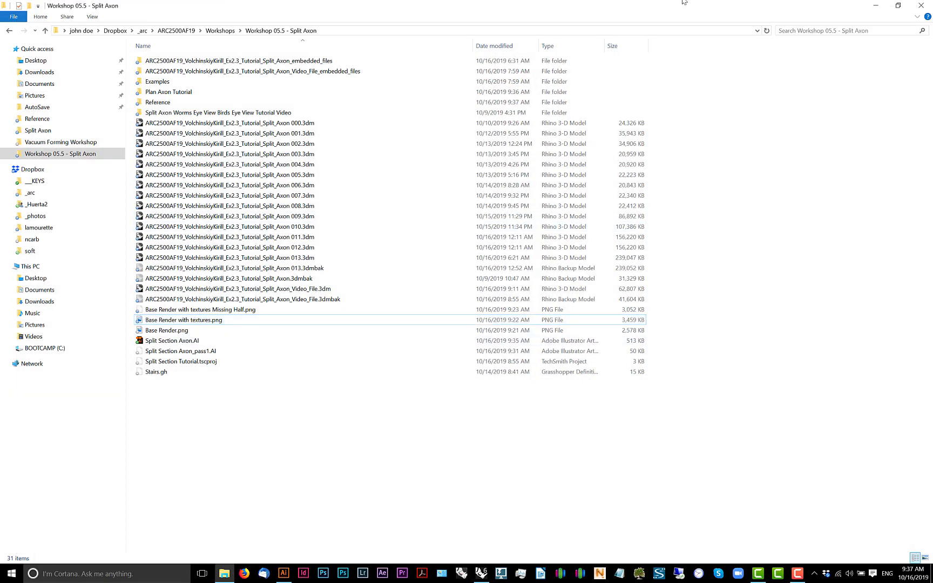
- Arrange the folder window and Rhino side by side and narrow Rhino's layer list to widen the viewport
drag(682, 2, 932, 216)
click(252, 183)
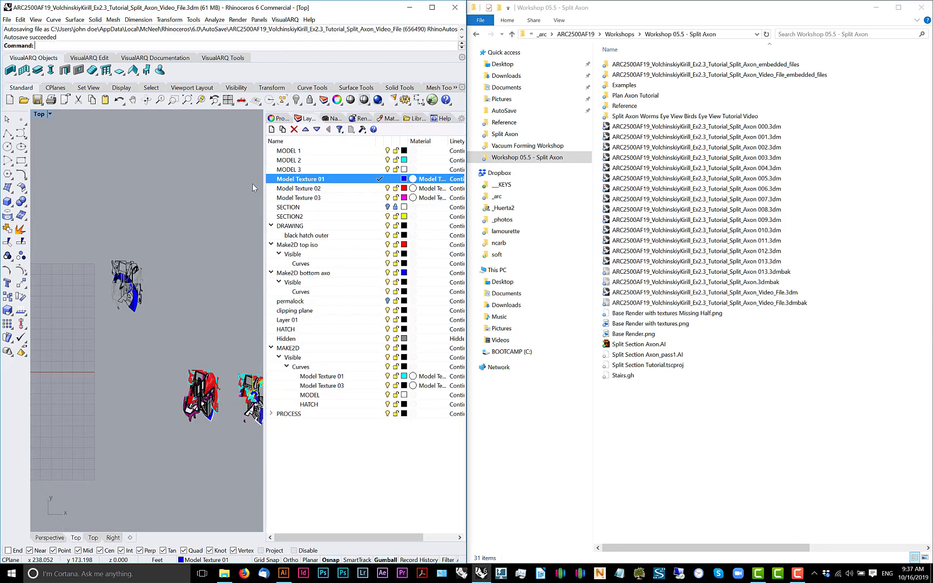
drag(266, 190, 357, 190)
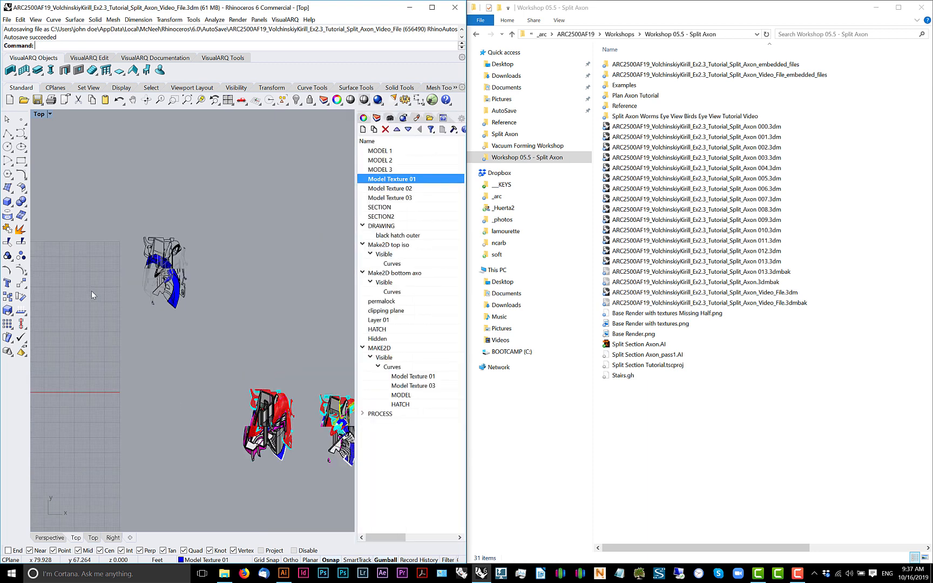
- Hide the blue stair hatch together with its grouped curves in the Top view line drawing
mouse_move(124, 282)
mouse_down()
mouse_move(143, 267)
mouse_move(198, 259)
mouse_up()
scroll(147, 265, down, 4)
scroll(206, 260, up, 10)
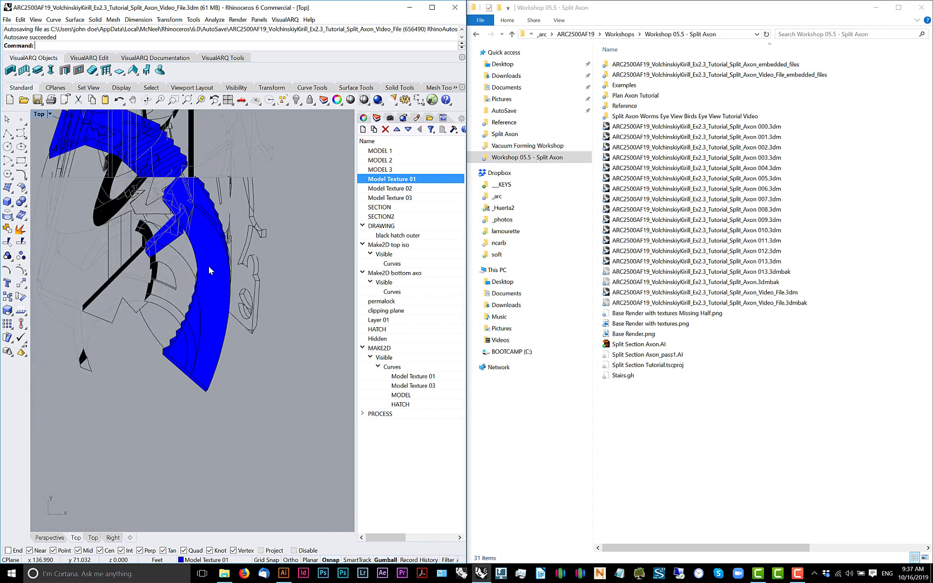
click(213, 268)
scroll(214, 264, down, 6)
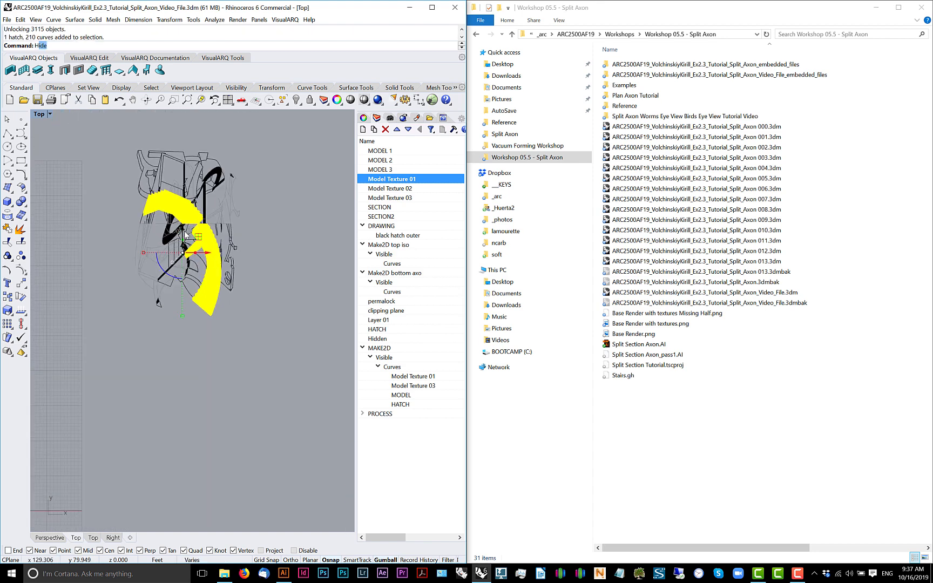
key(Return)
- Focus on the stair linework and open Base Render with textures.png beside Rhino for comparison
scroll(211, 257, up, 4)
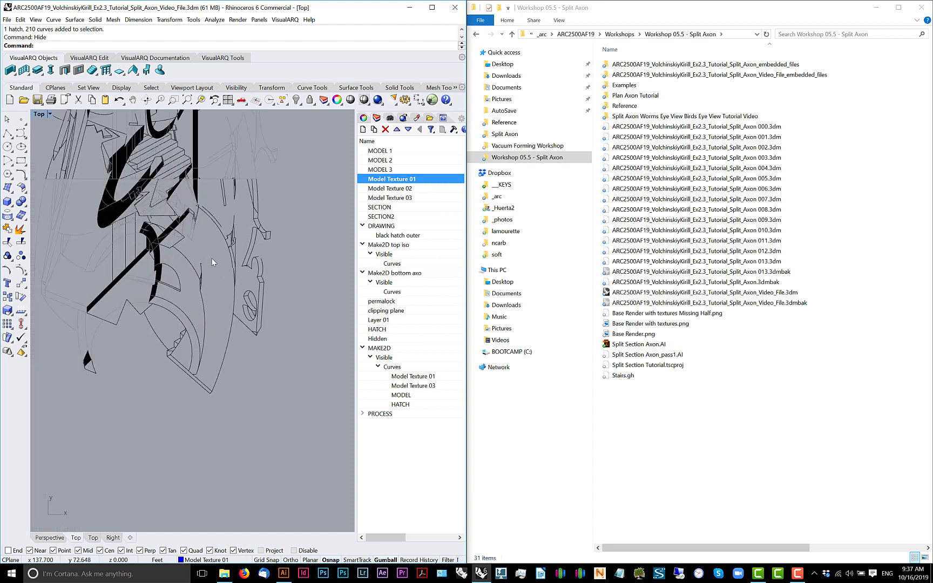
scroll(213, 263, up, 5)
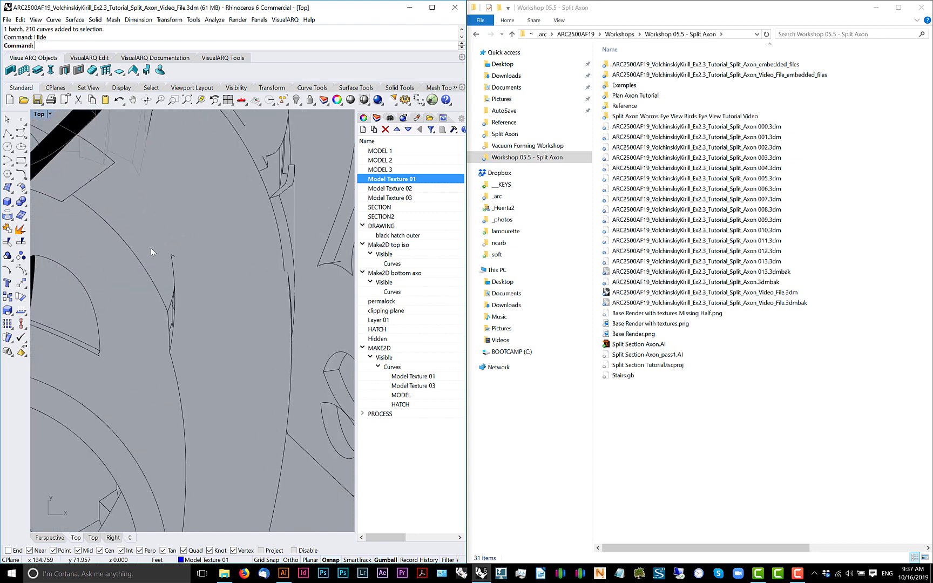
double_click(662, 324)
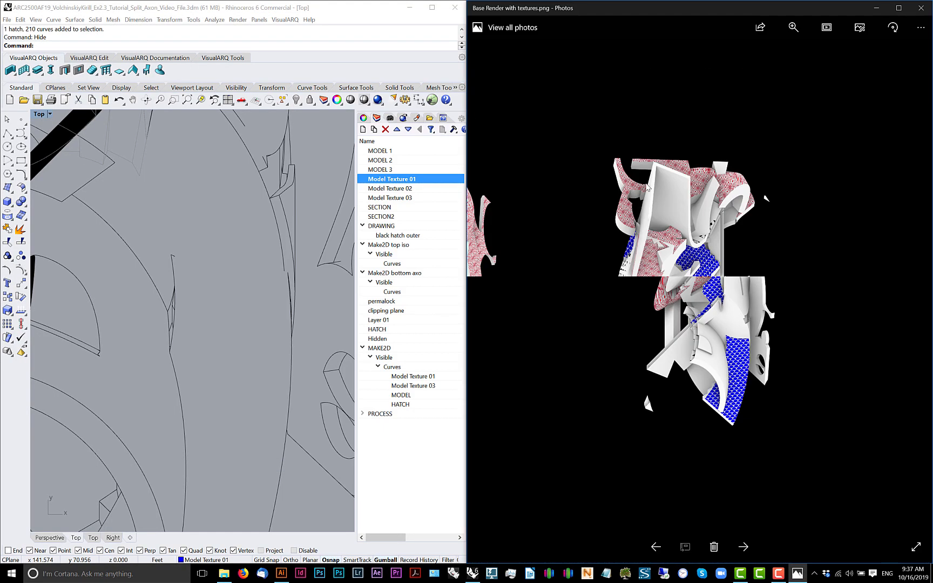
click(312, 287)
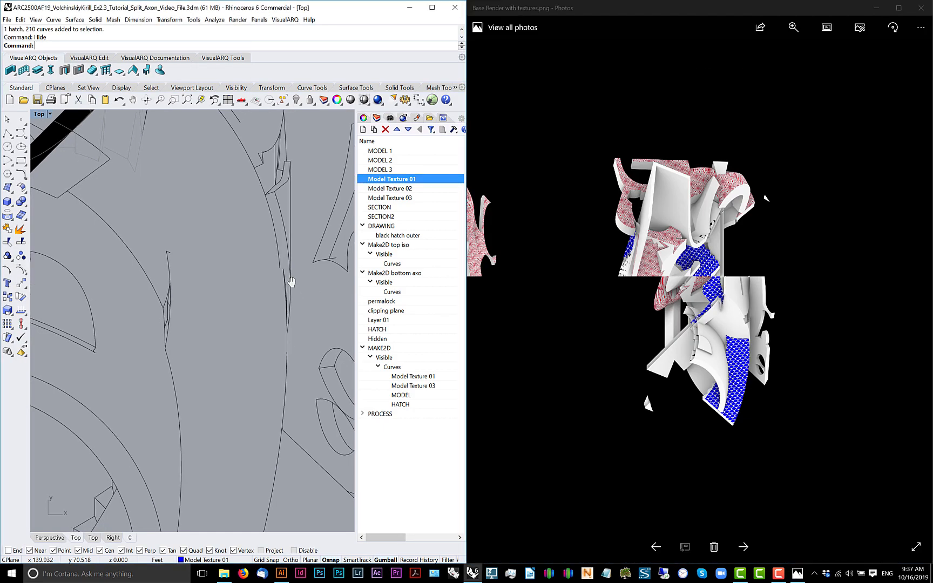
- Examine the coloured split 3D model in the Top view against the render, checking how its lower half is grouped
scroll(220, 272, down, 4)
scroll(220, 270, down, 10)
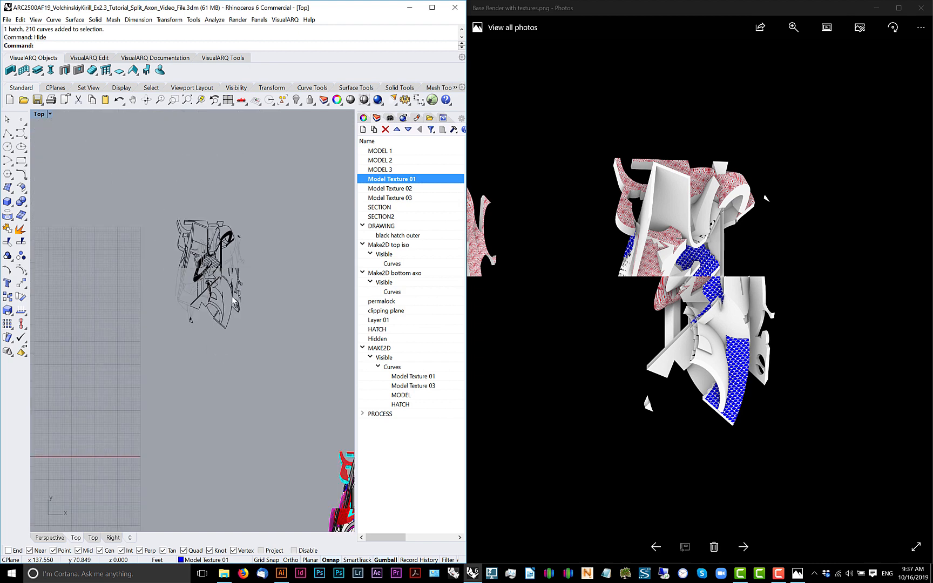
scroll(321, 416, up, 10)
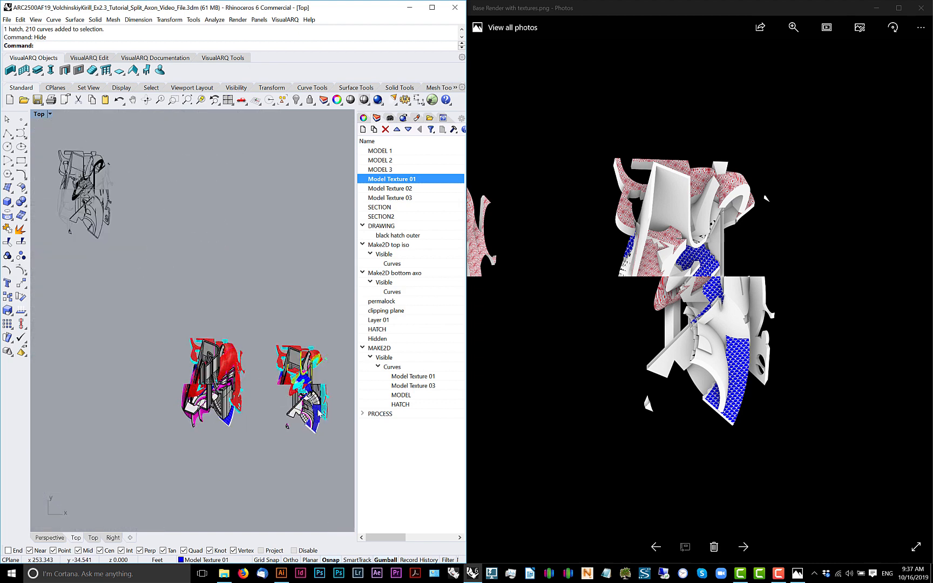
scroll(323, 413, up, 5)
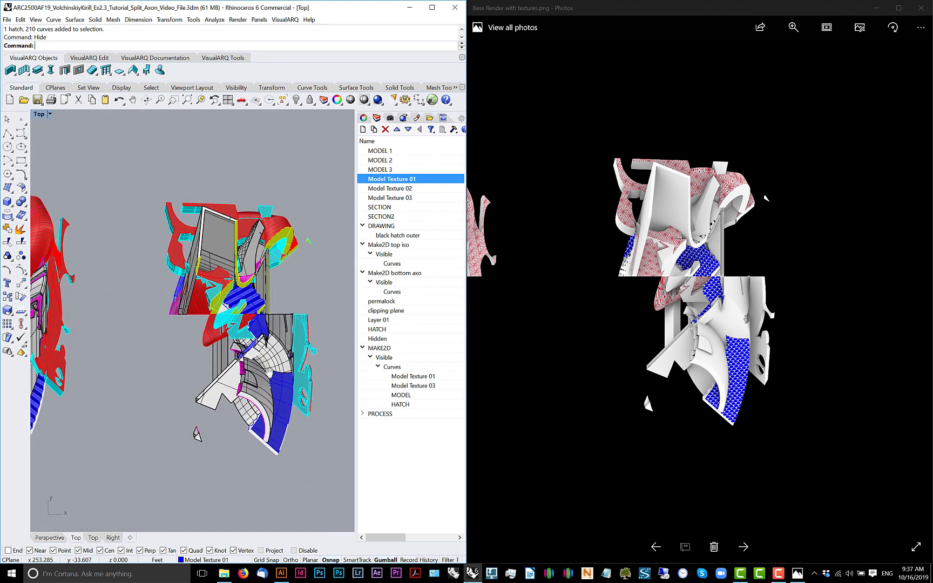
scroll(268, 371, up, 3)
click(273, 387)
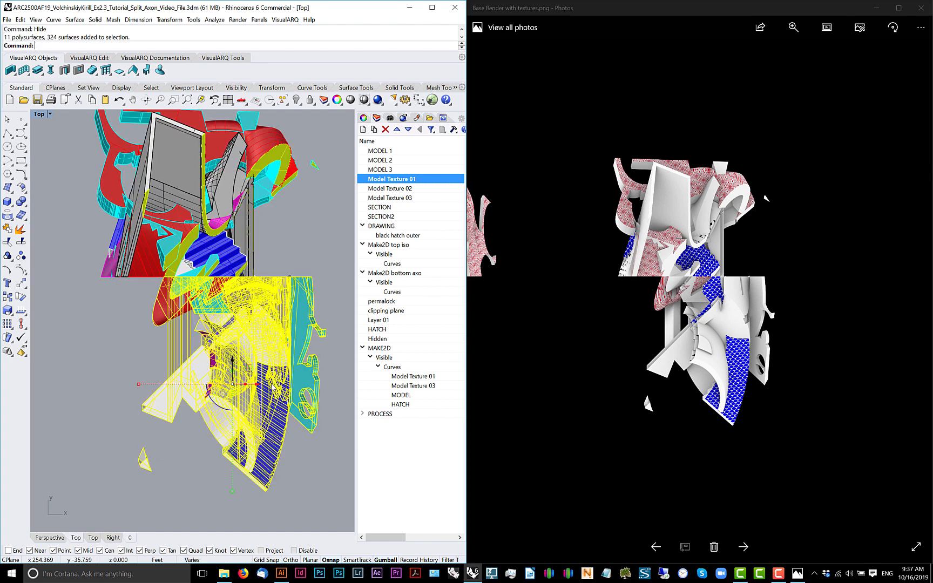
key(Escape)
scroll(198, 417, down, 6)
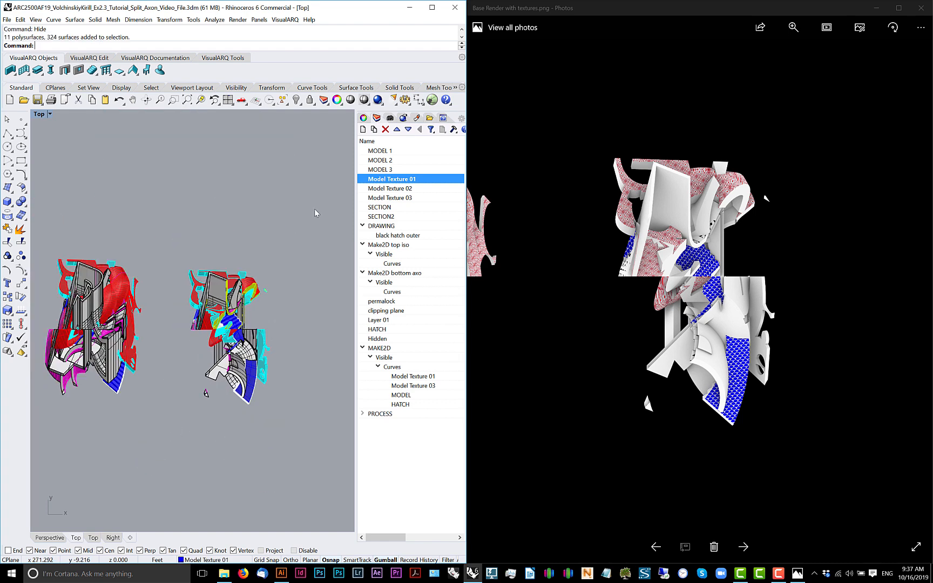
- Duplicate the whole split 3D model along the X axis into empty space beside the original
drag(315, 209, 170, 426)
scroll(108, 361, down, 3)
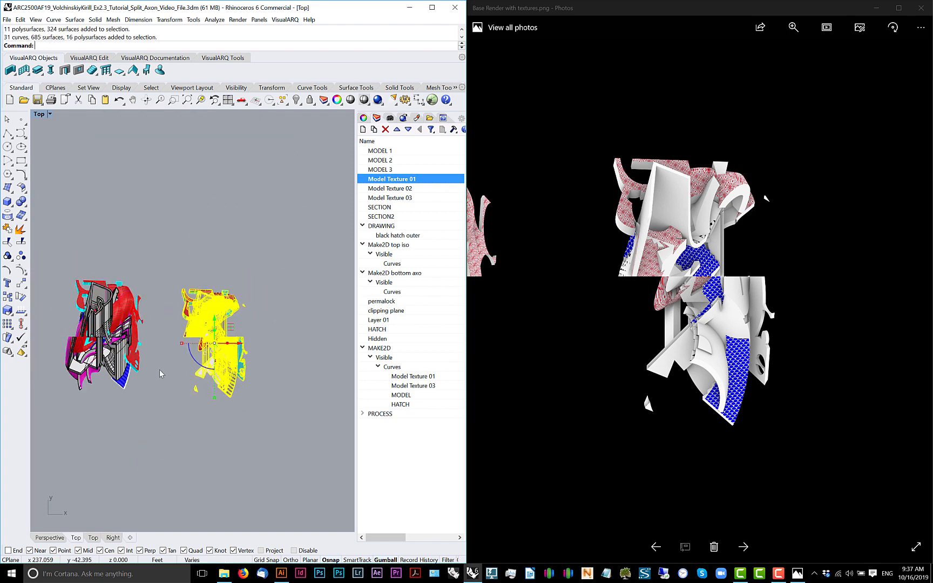
drag(108, 361, 52, 347)
drag(147, 324, 250, 325)
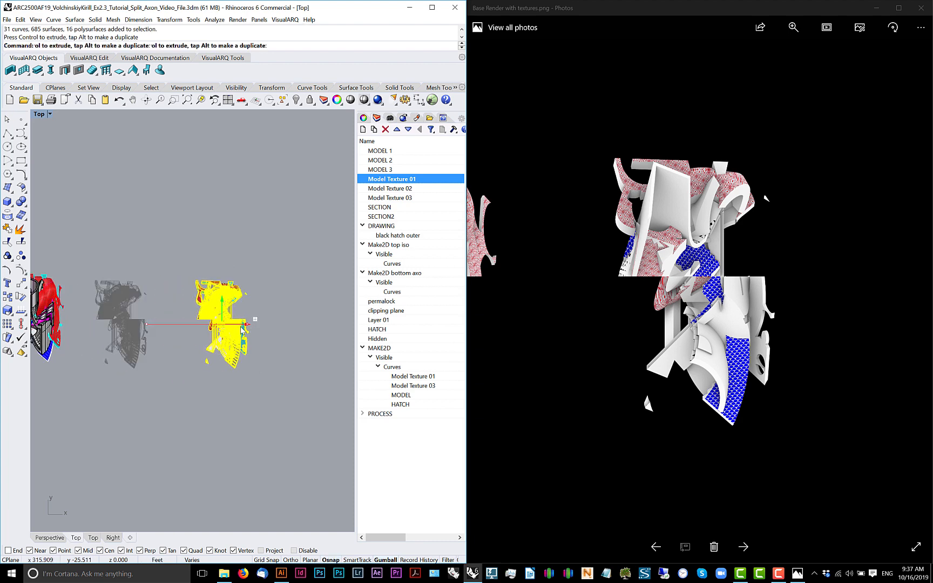
key(Escape)
- Ungroup the lower half of the duplicated split model
scroll(237, 325, up, 10)
click(238, 379)
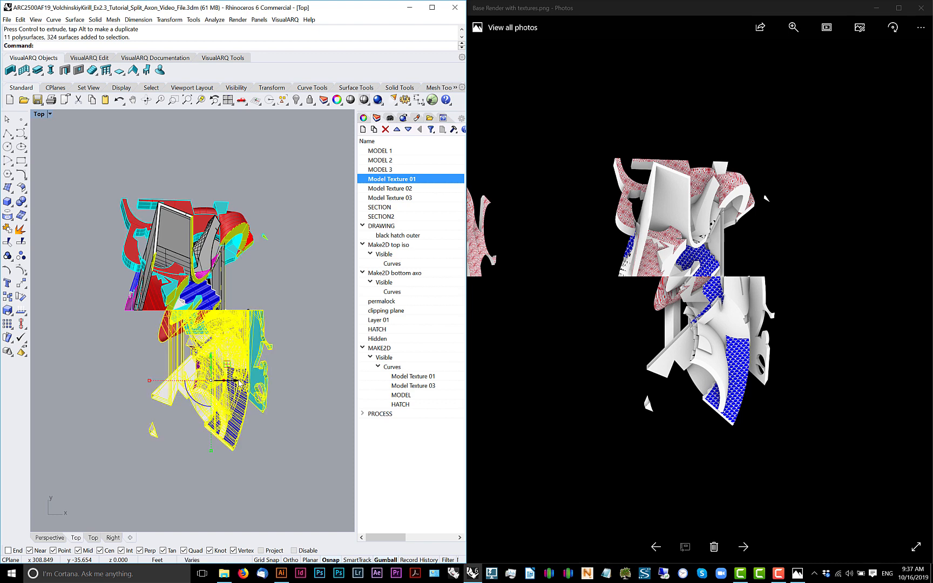
text(ungroup)
key(Return)
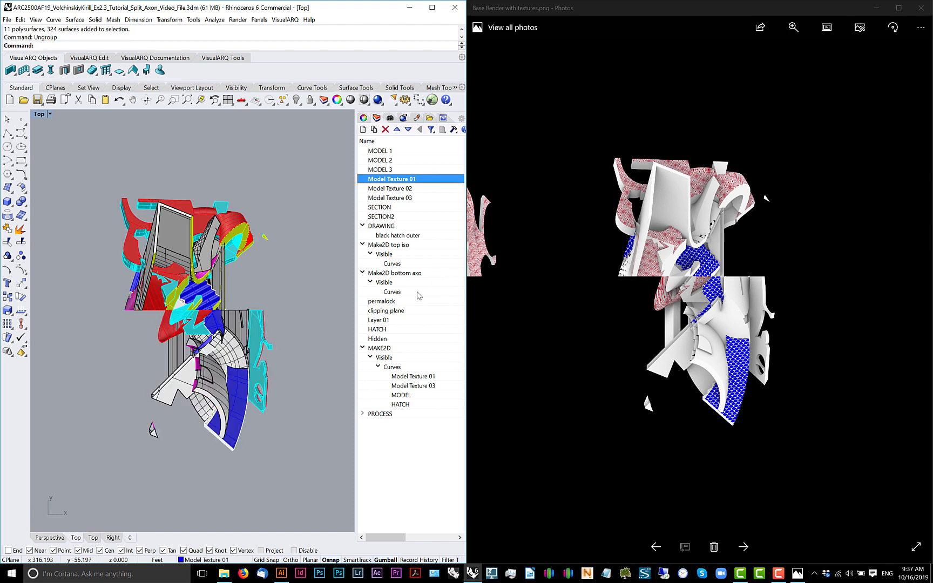
- Try to split the blue stair polysurface in the lower half using the adjacent curved surface as the cutting object
scroll(290, 371, up, 5)
click(207, 394)
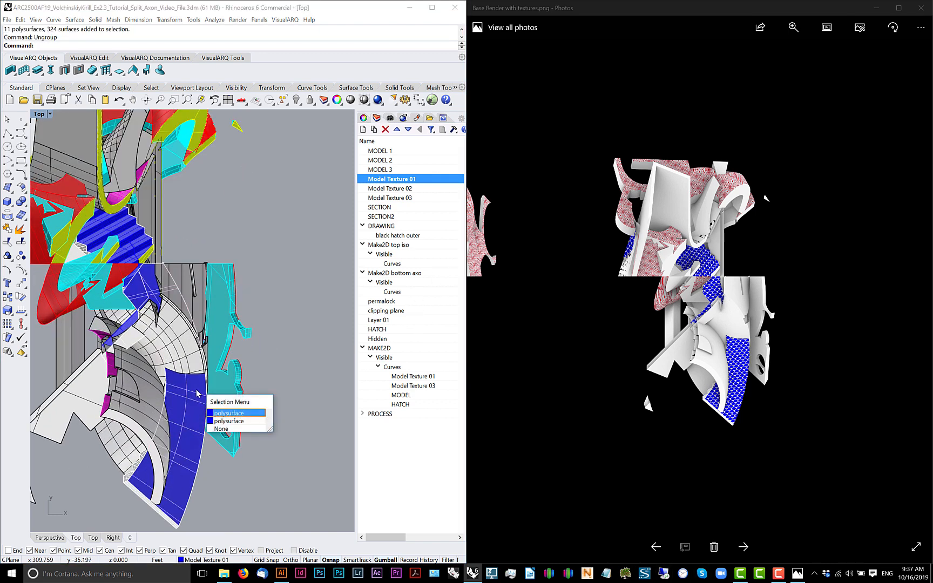
click(218, 408)
key(Return)
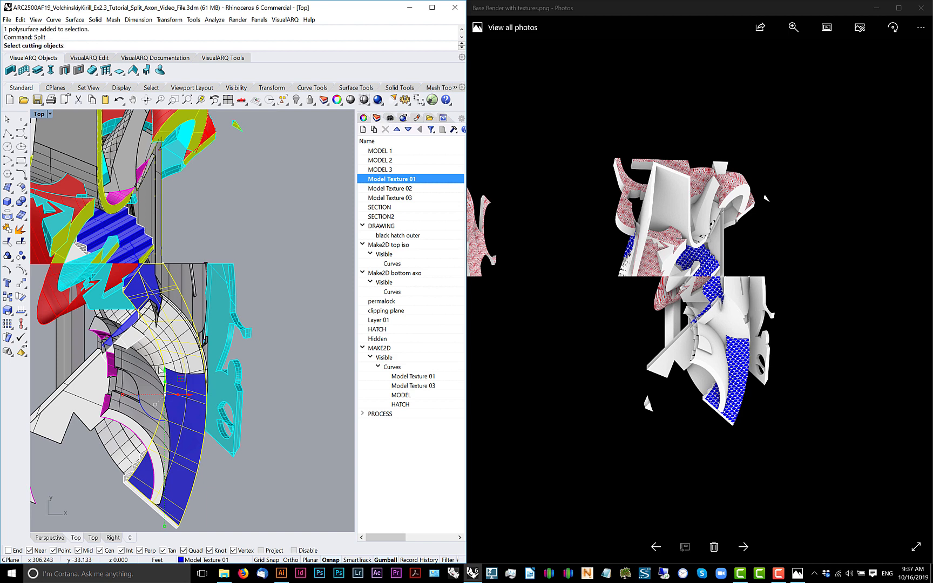
click(160, 369)
key(Return)
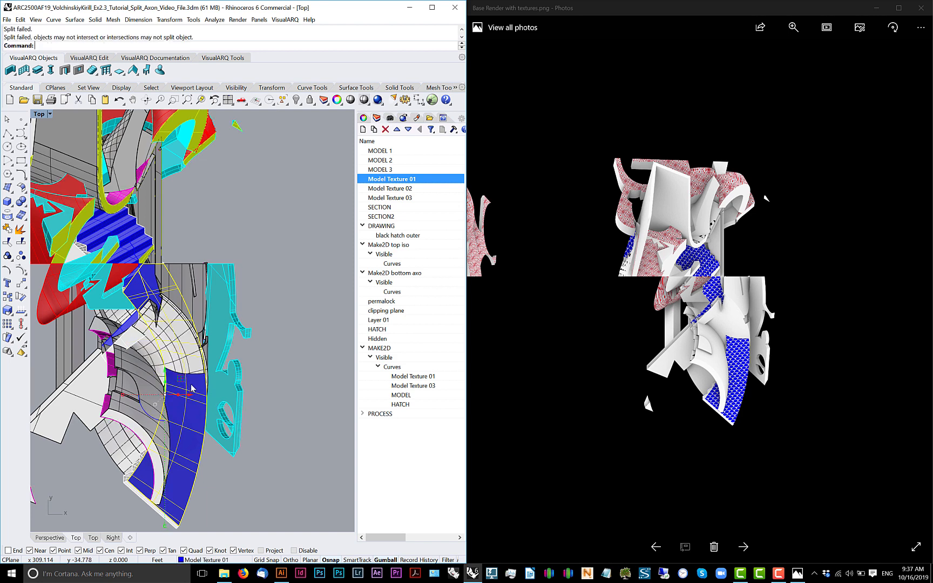
- Create the intersection curve between the blue stair polysurface and the adjacent curved surface in the model's lower half
click(192, 388)
scroll(193, 387, up, 6)
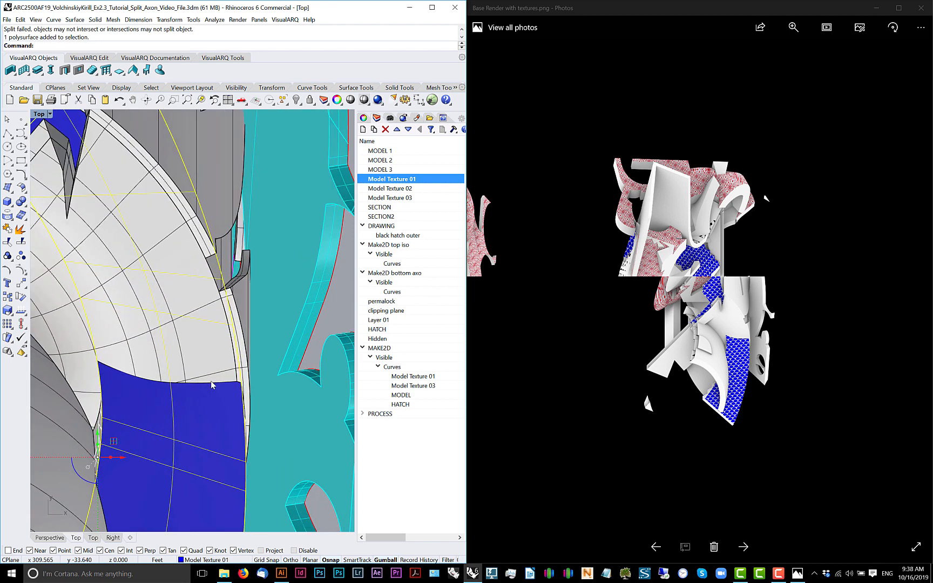
drag(236, 370, 252, 356)
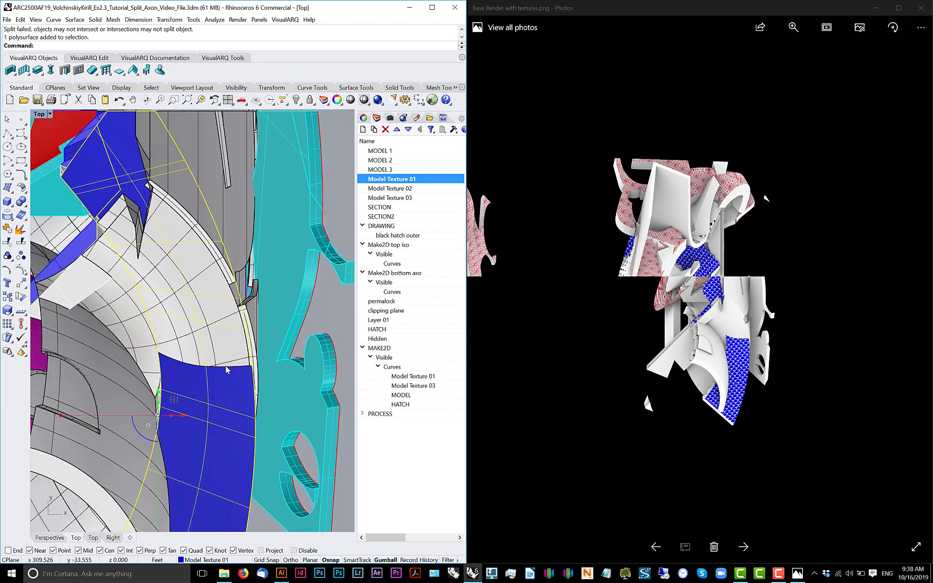
scroll(226, 369, up, 2)
shift+click(232, 359)
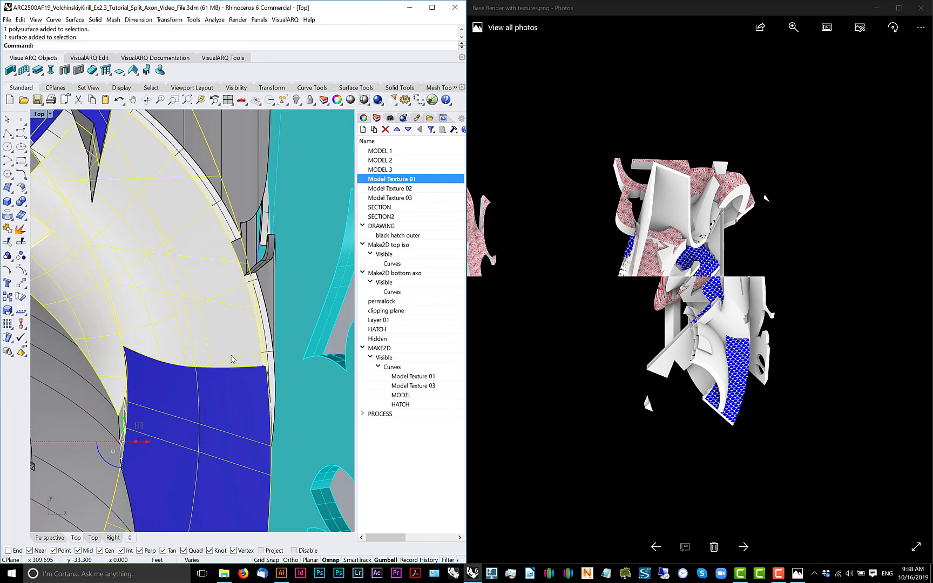
text(Inters)
key(Return)
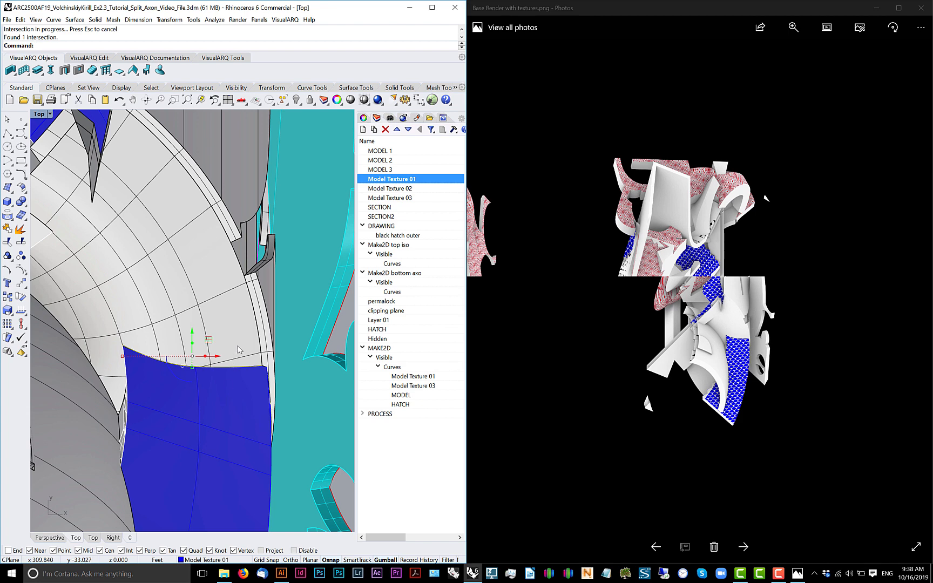
- Generate a Make2D outline of the lower blue stair polysurface from the Top view and zoom to the resulting curves
scroll(240, 324, down, 3)
shift+click(239, 304)
scroll(238, 304, down, 5)
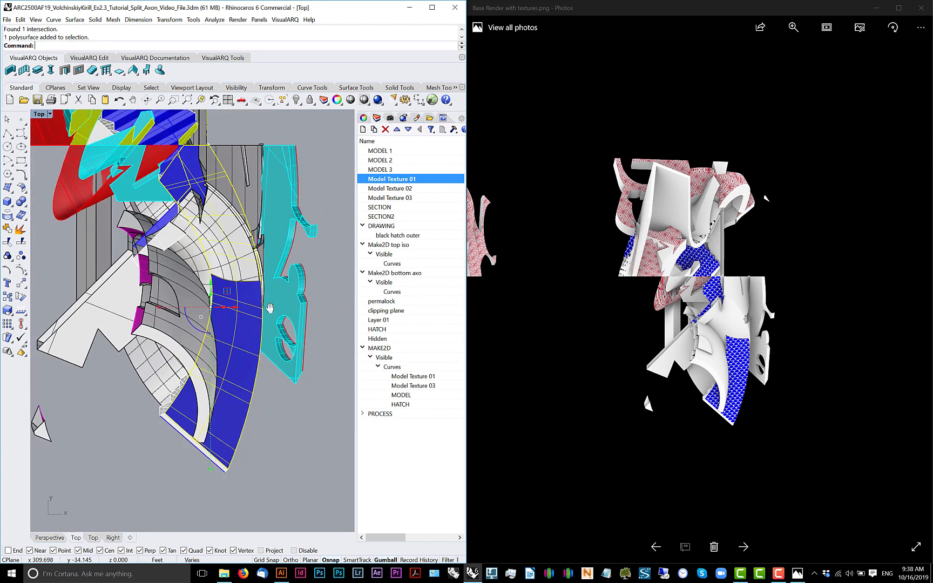
drag(269, 308, 286, 330)
scroll(196, 218, up, 6)
scroll(196, 218, up, 4)
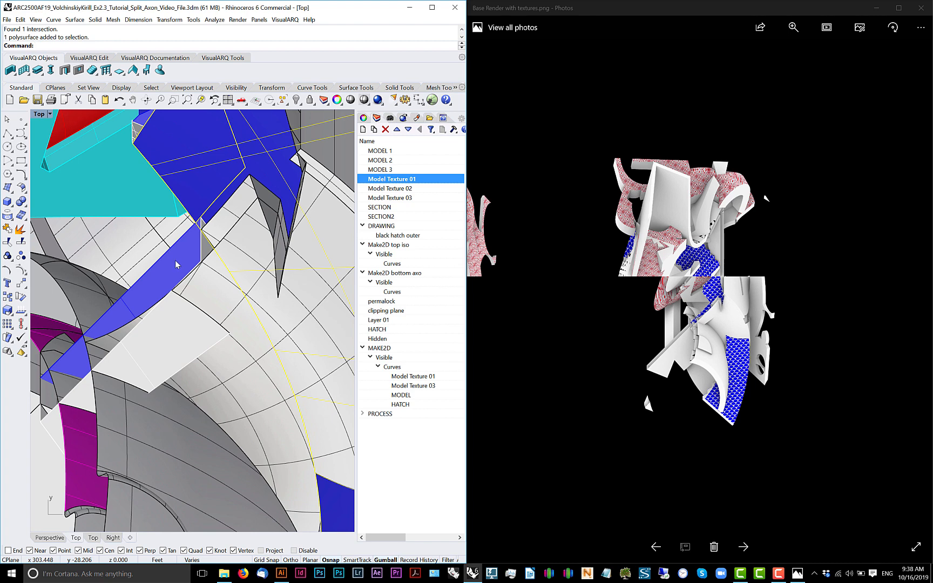
scroll(175, 265, down, 4)
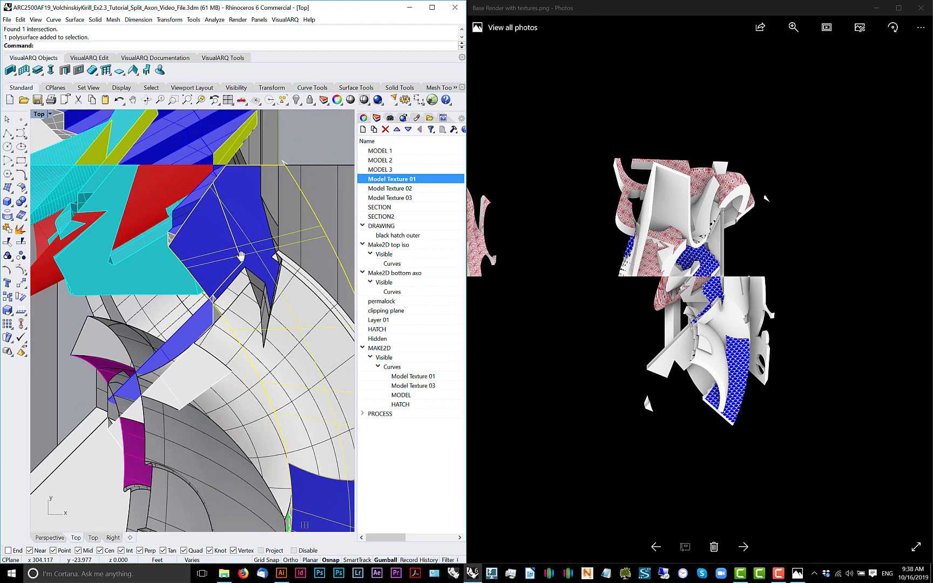
scroll(241, 256, down, 8)
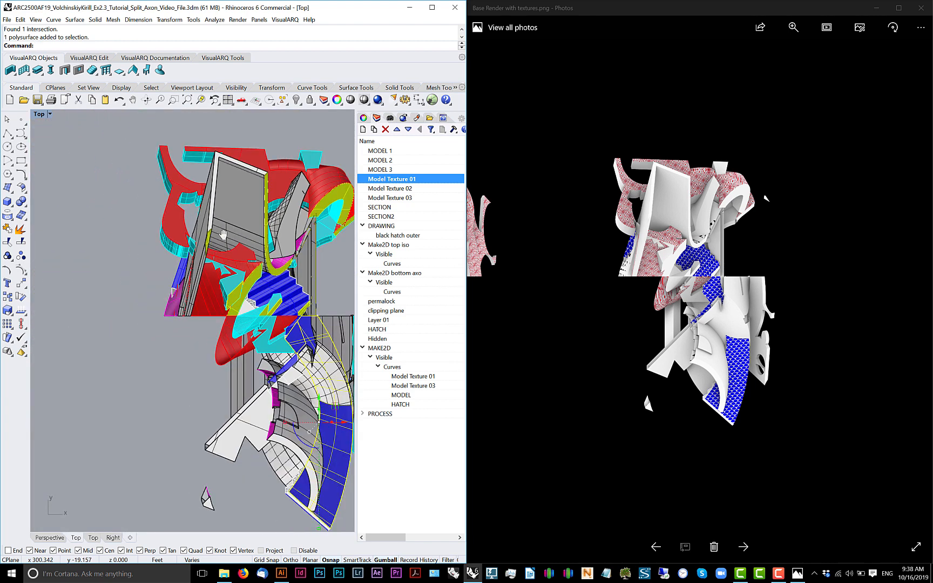
scroll(223, 233, down, 4)
key(Return)
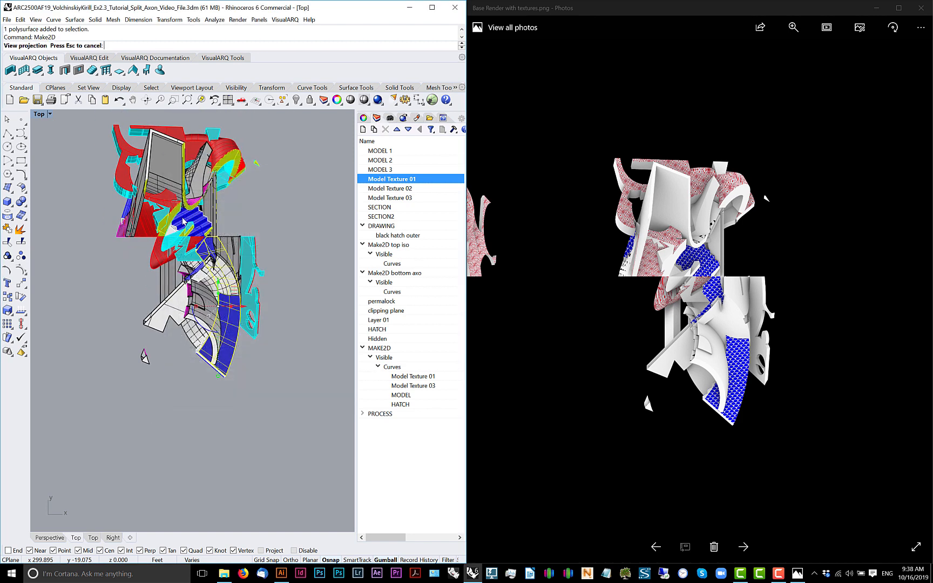
key(Escape)
text(z)
key(Return)
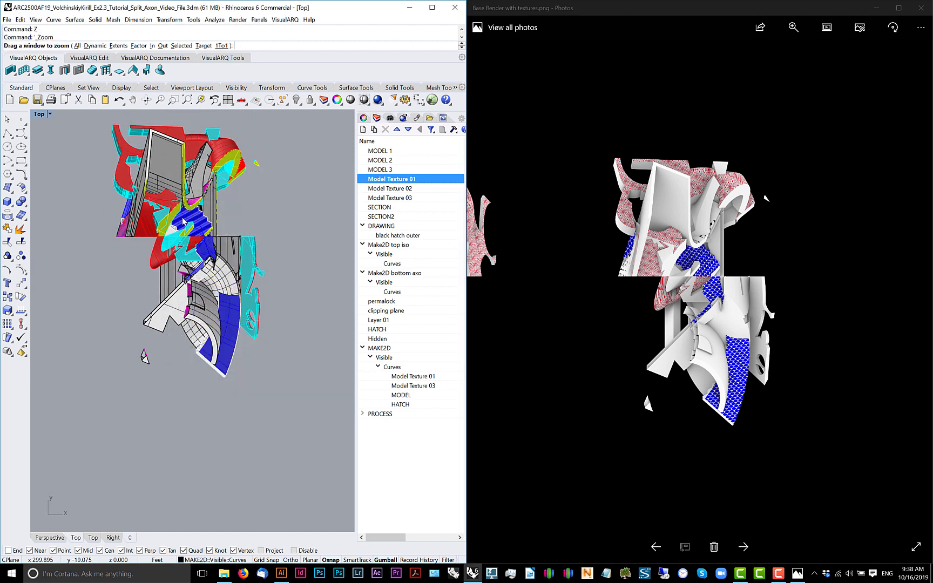
key(Escape)
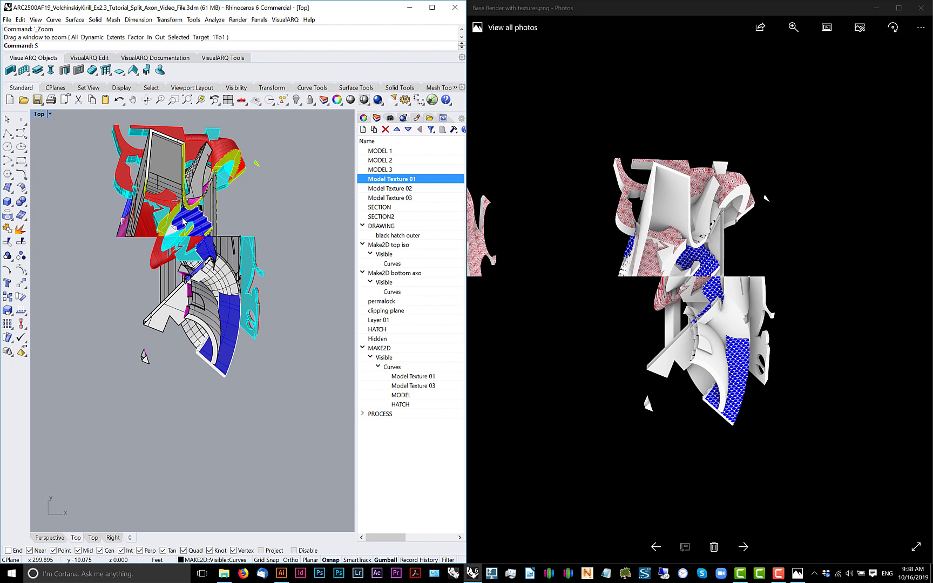
text(S)
key(Return)
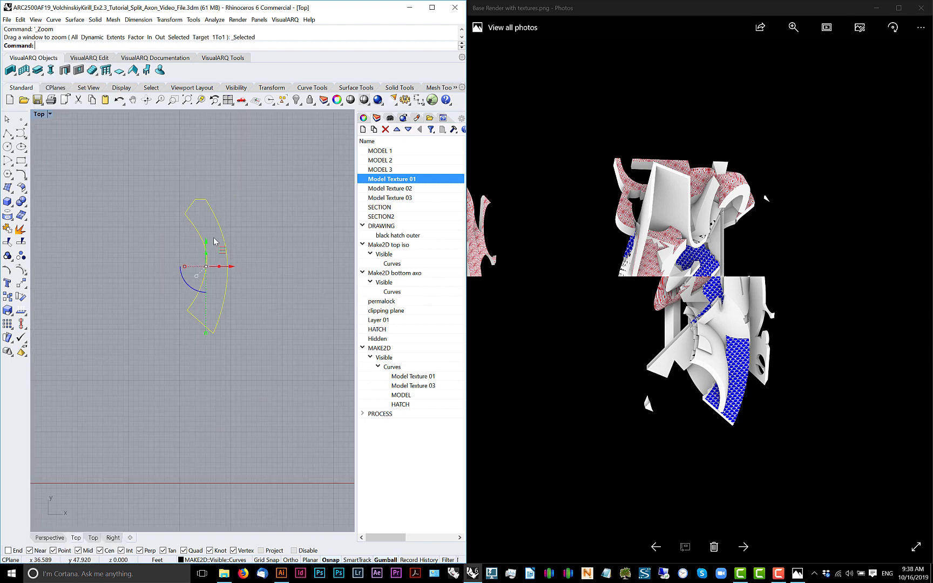
scroll(219, 273, up, 8)
key(Escape)
- Select the stair's intersection curve on the duplicated model and add a reference point at the stair's lowest corner
scroll(217, 273, down, 20)
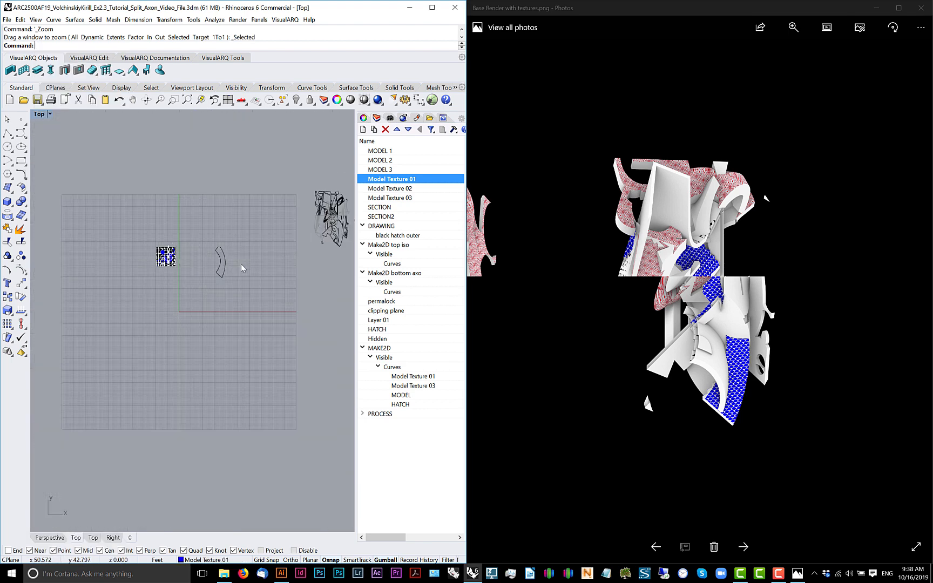
scroll(241, 264, down, 2)
drag(284, 277, 100, 289)
drag(266, 326, 235, 320)
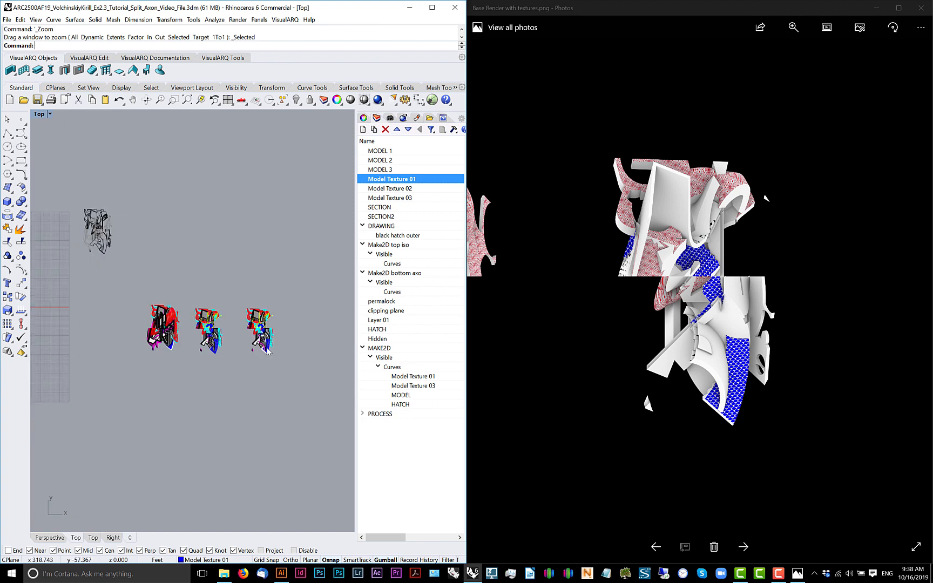
scroll(267, 351, up, 10)
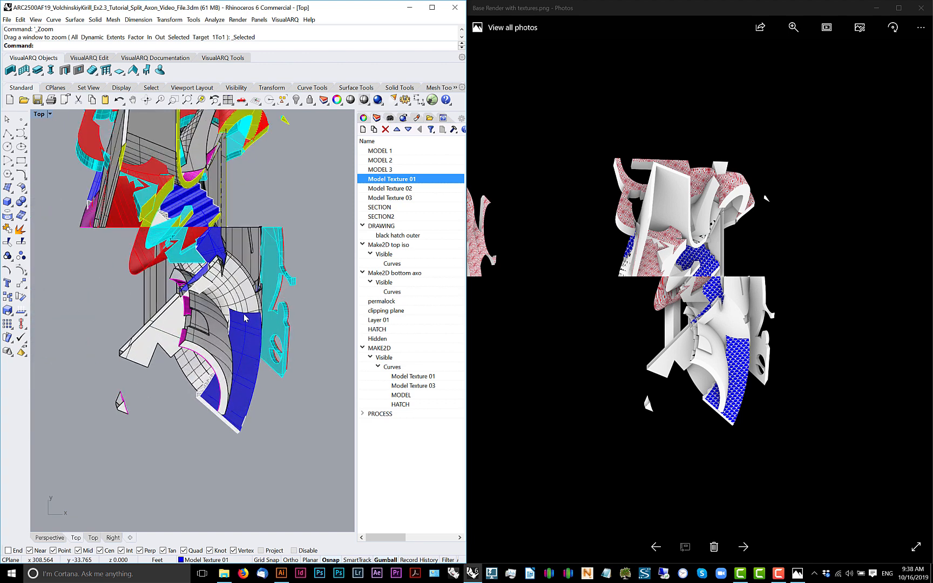
click(244, 317)
click(272, 344)
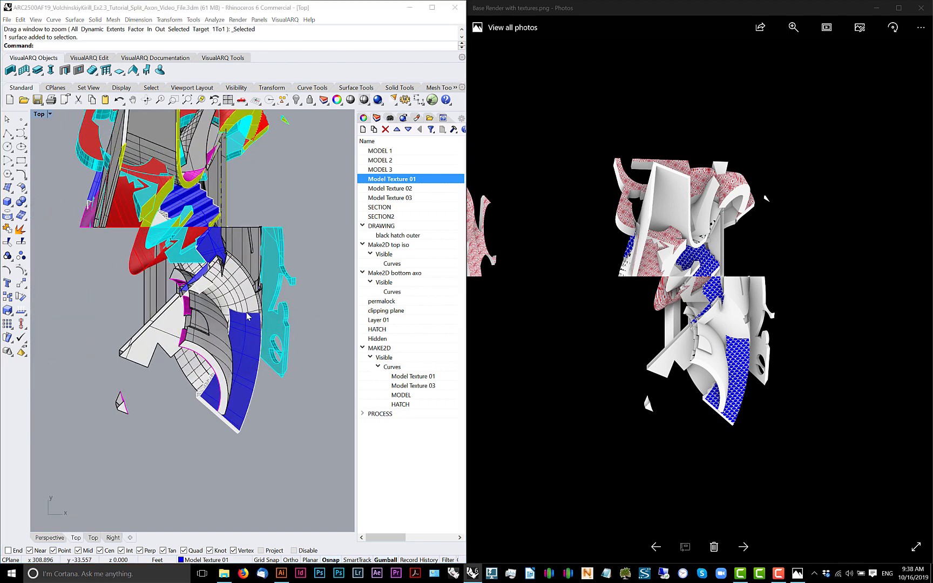
click(247, 317)
click(273, 335)
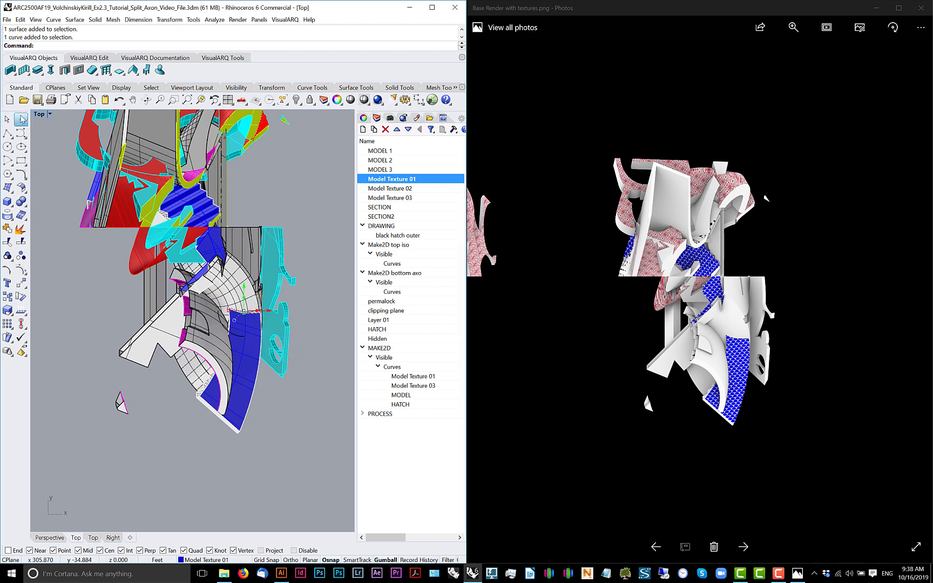
click(21, 119)
click(237, 438)
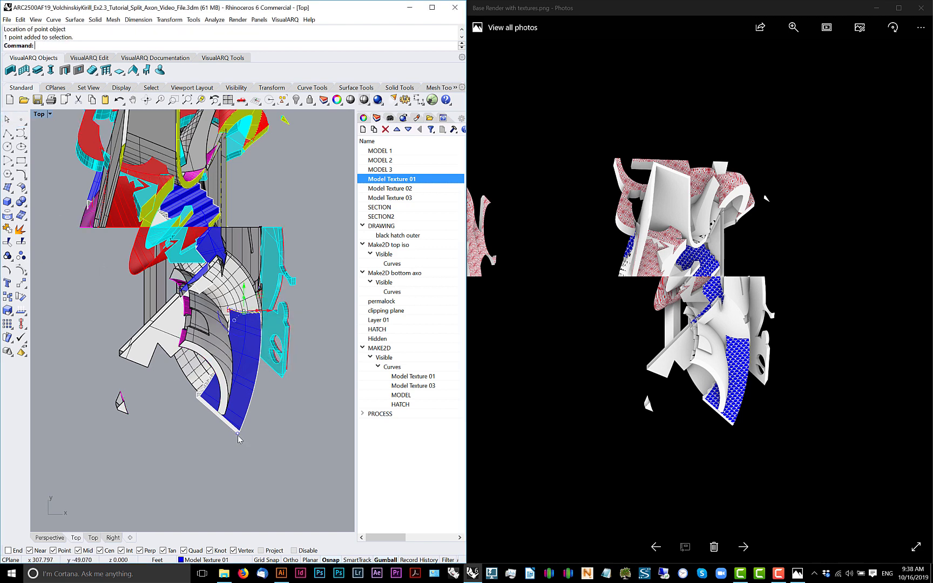
- Generate Make2D linework from the selected intersection curve and reference point, and zoom to the result
text(Make2D)
key(Return)
key(Return)
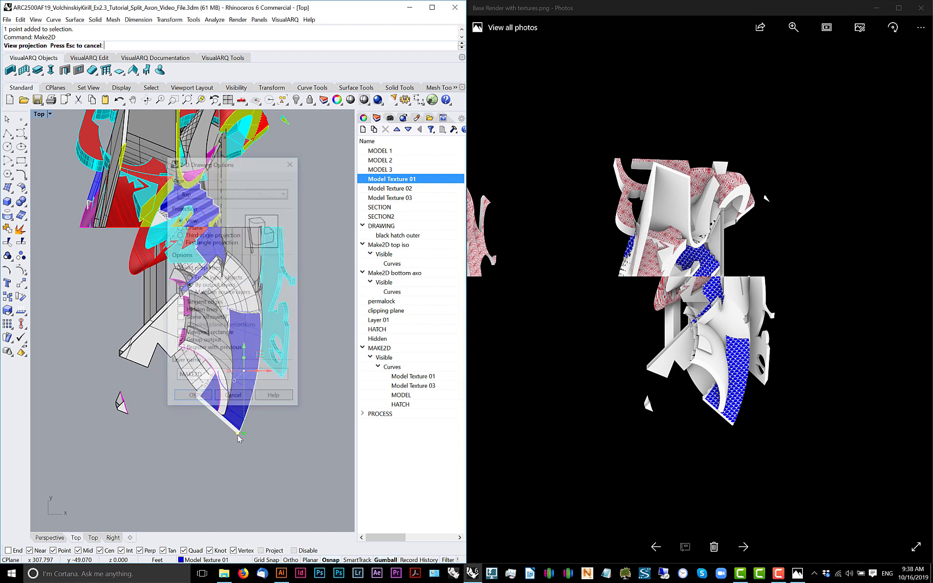
text(zs)
key(Return)
scroll(217, 427, down, 5)
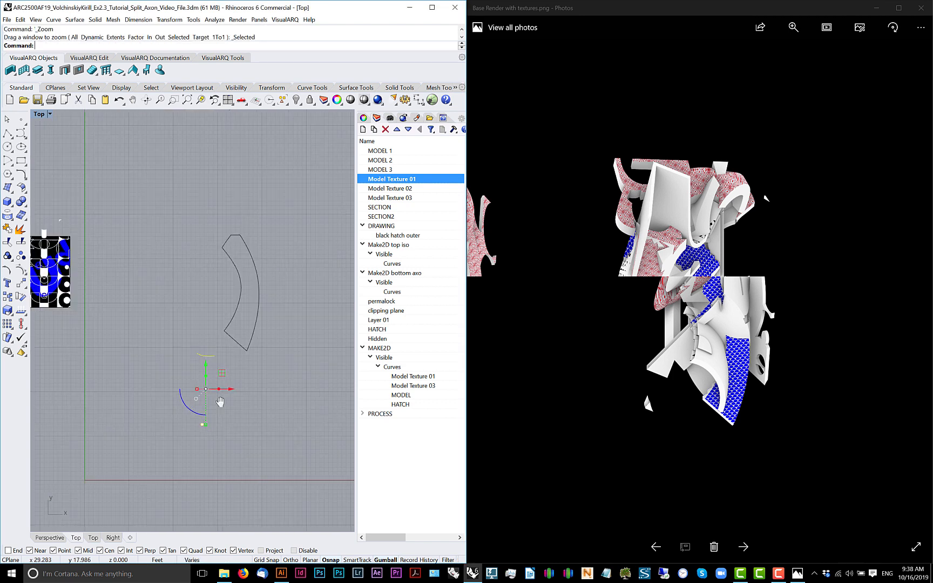
- Move the projected intersection curve and point from the point onto the lowest corner of the 2D stair outline
text(M)
key(Return)
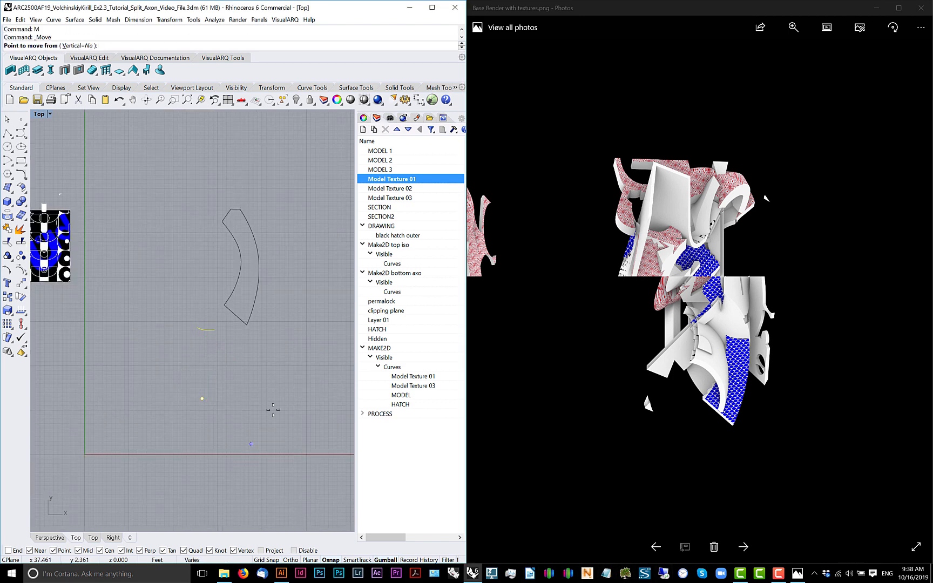
click(197, 399)
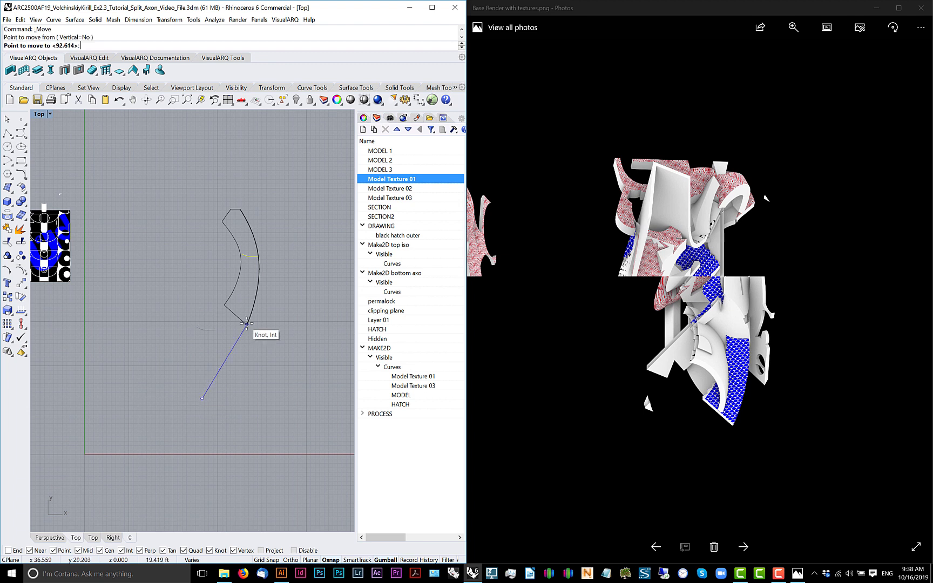
click(252, 287)
- Extend the projected intersection curve to meet the inner edge of the stair outline
scroll(245, 290, up, 4)
click(230, 298)
text(Extend)
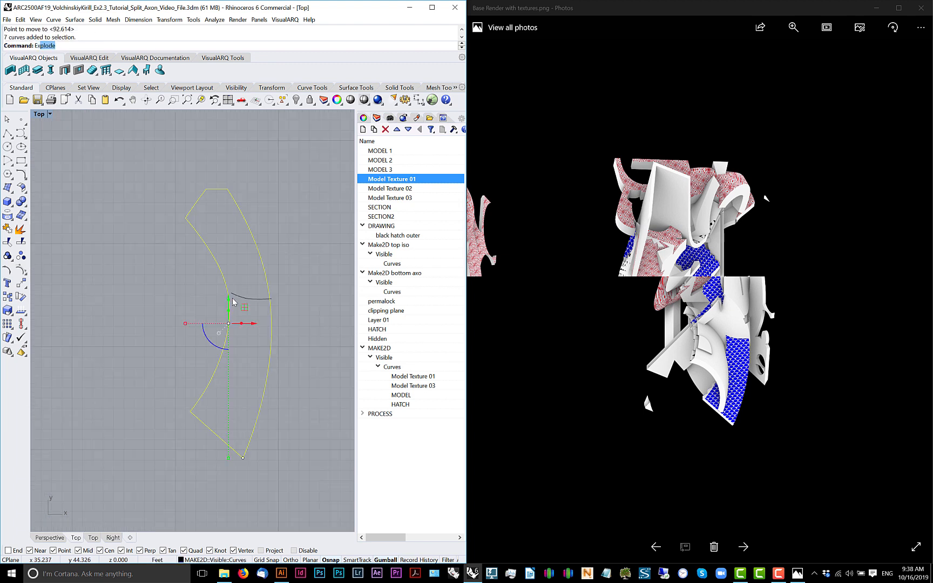
key(Return)
click(233, 294)
key(Return)
key(Escape)
- Trim away the part of the stair outline above the intersection curve
drag(302, 270, 166, 325)
text(Trim)
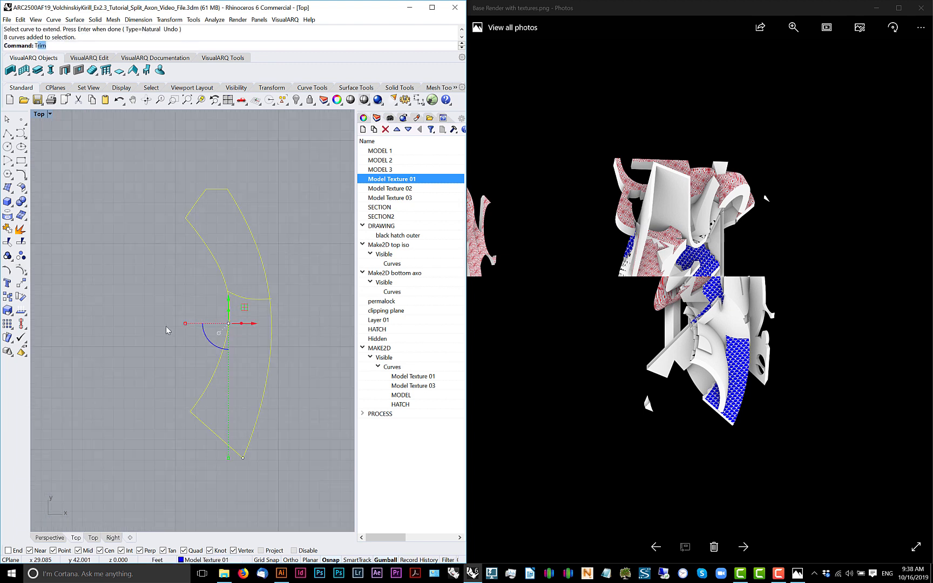
key(Return)
drag(262, 207, 178, 233)
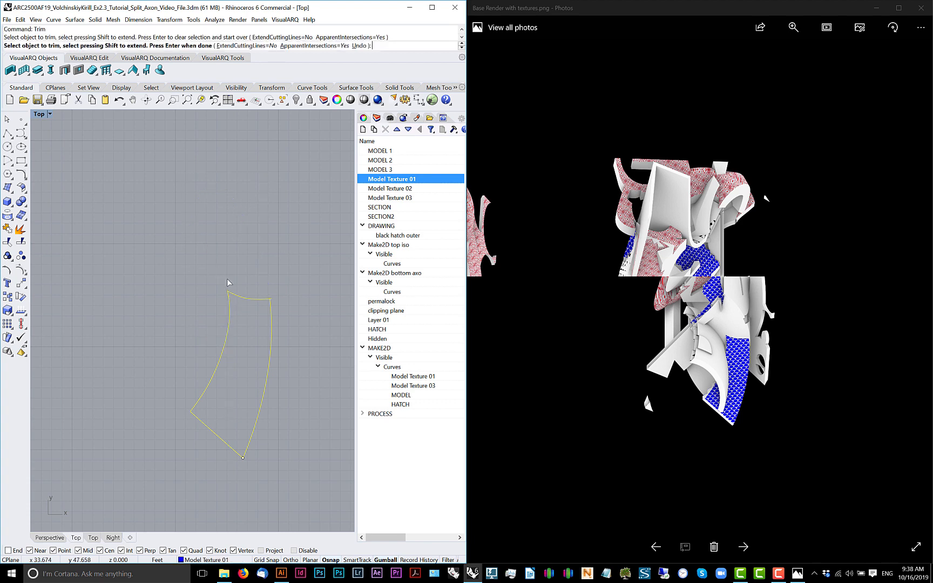
key(Return)
- Trim the overhanging curve end at the upper outer corner of the stair outline
scroll(271, 295, up, 8)
key(Escape)
drag(302, 287, 259, 329)
key(Return)
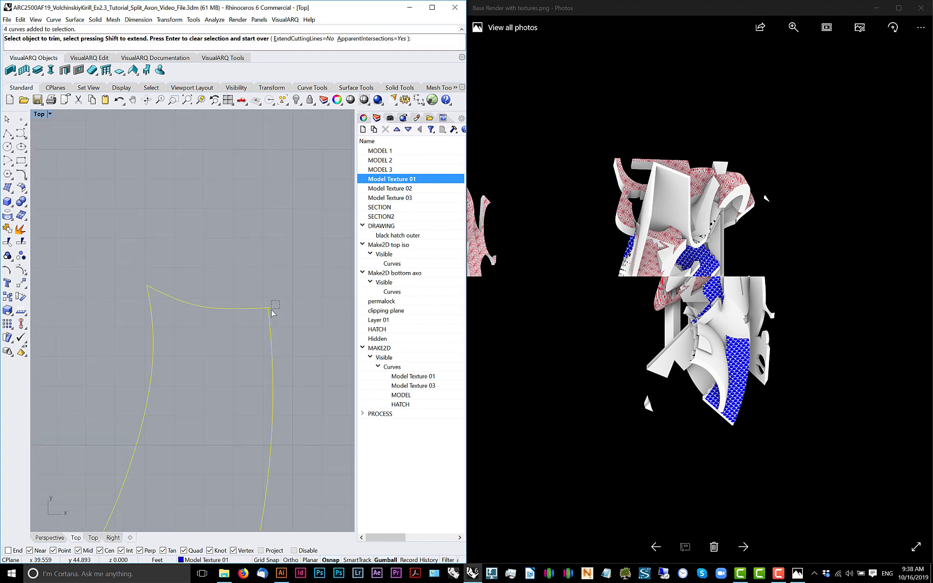
click(271, 308)
key(Return)
scroll(269, 305, down, 10)
key(Escape)
- Delete the reference point and fill the closed stair outline with a solid hatch on the Model Texture 01 layer
scroll(205, 337, up, 2)
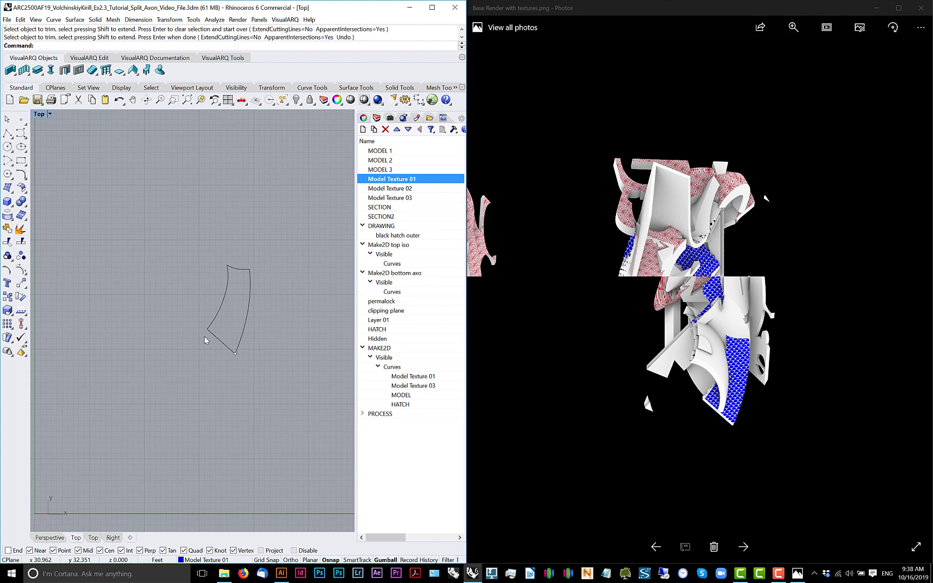
click(226, 355)
key(Delete)
drag(271, 235, 172, 383)
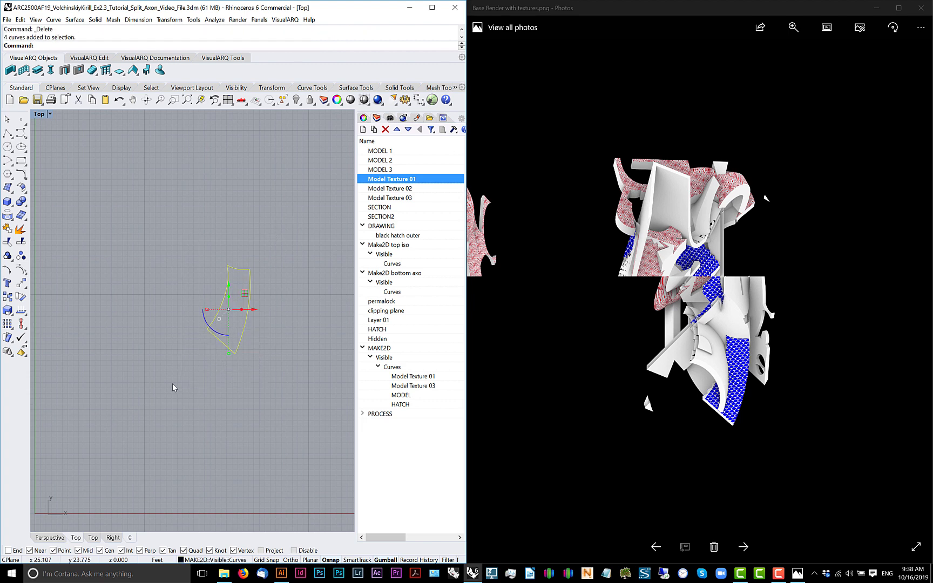
text(CurveBoolean)
key(Return)
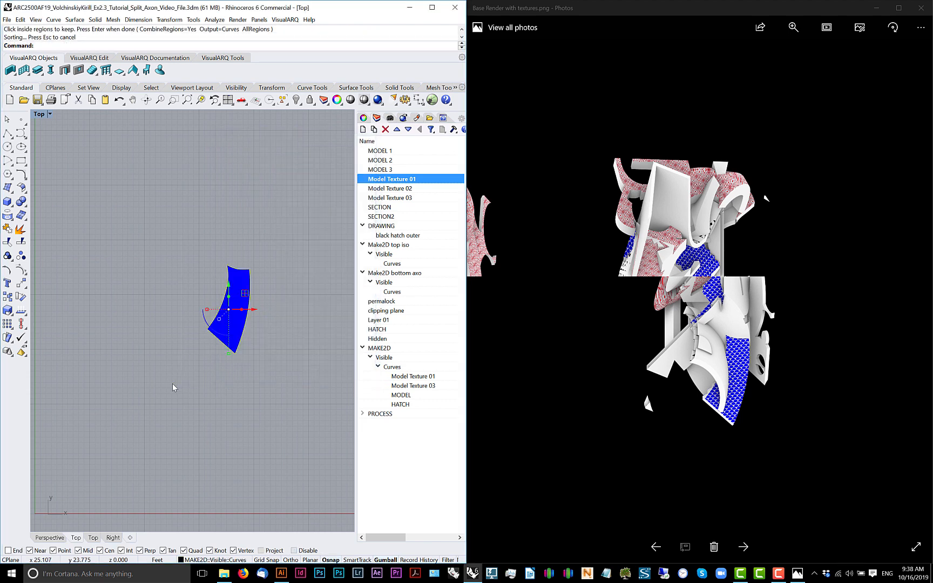
- Move the stair hatch onto the 2D axon drawing, aligning its lowest corner with the drawing's matching stair corner
click(230, 327)
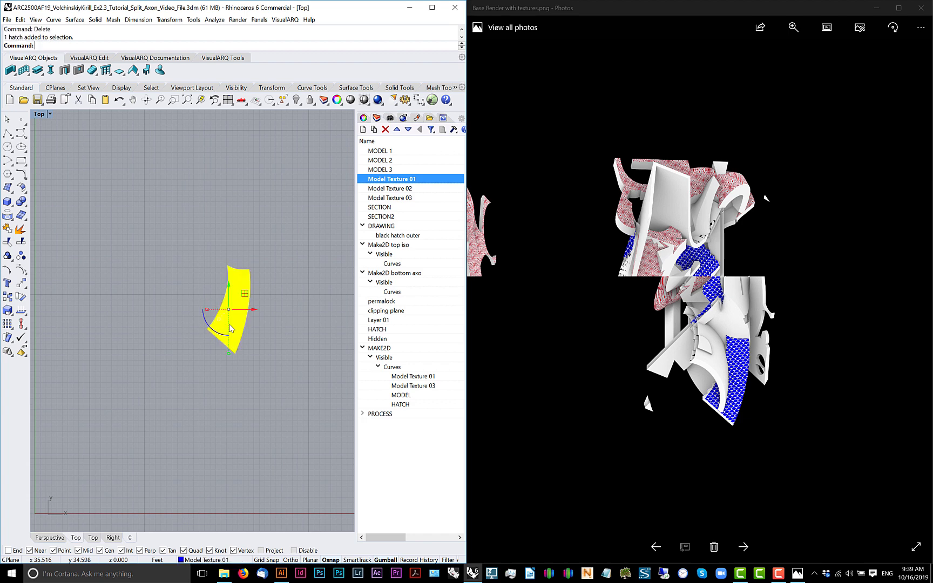
text(M)
key(Return)
click(233, 356)
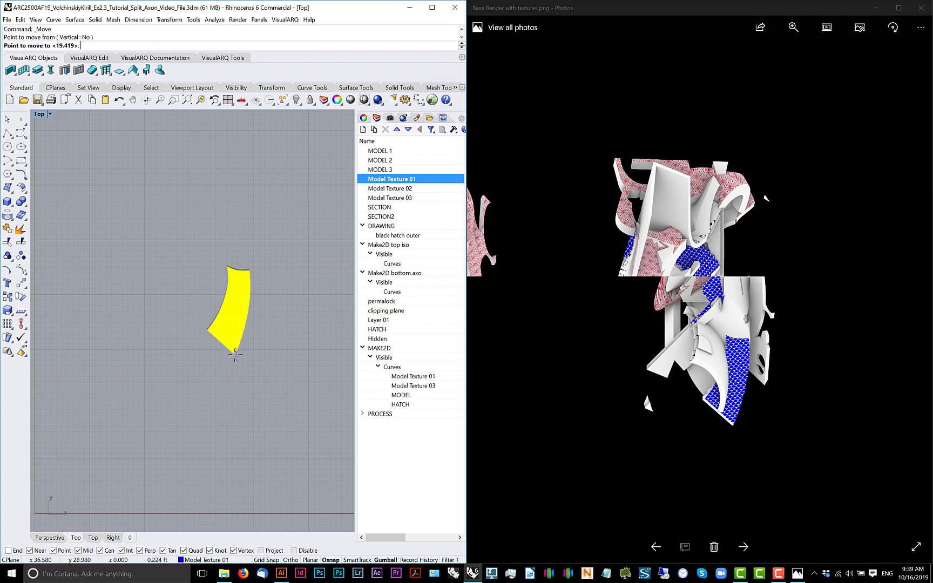
scroll(234, 349, down, 6)
scroll(316, 321, up, 8)
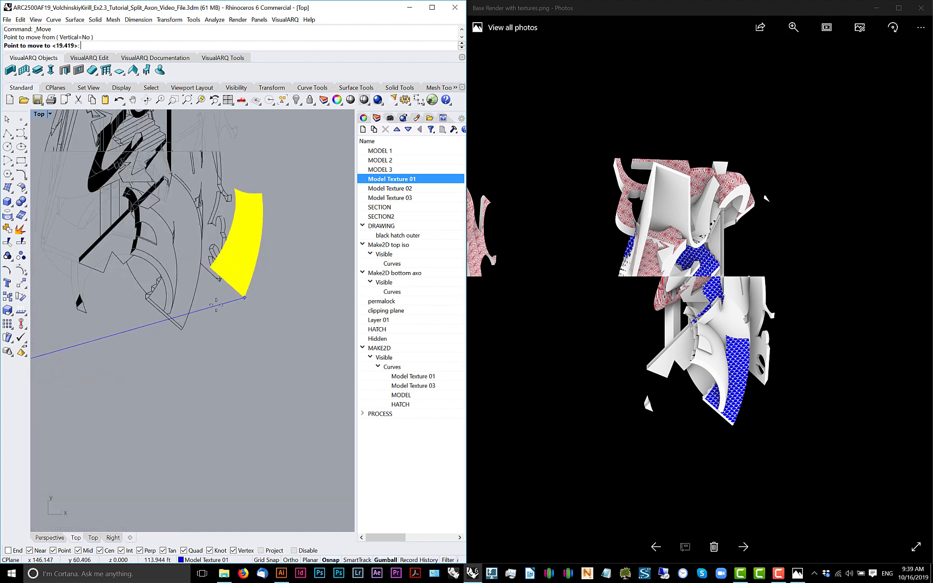
scroll(245, 298, up, 5)
click(156, 352)
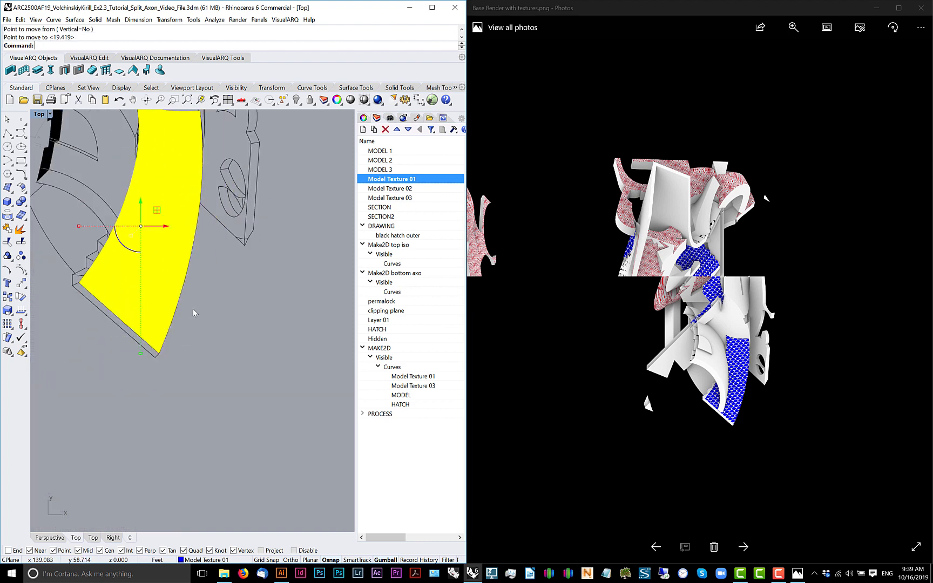
- Duplicate the border of the placed stair hatch as a curve on Model Texture 01 and delete the hatch
scroll(222, 346, down, 6)
scroll(209, 247, up, 4)
key(Escape)
click(203, 245)
text(dupborder)
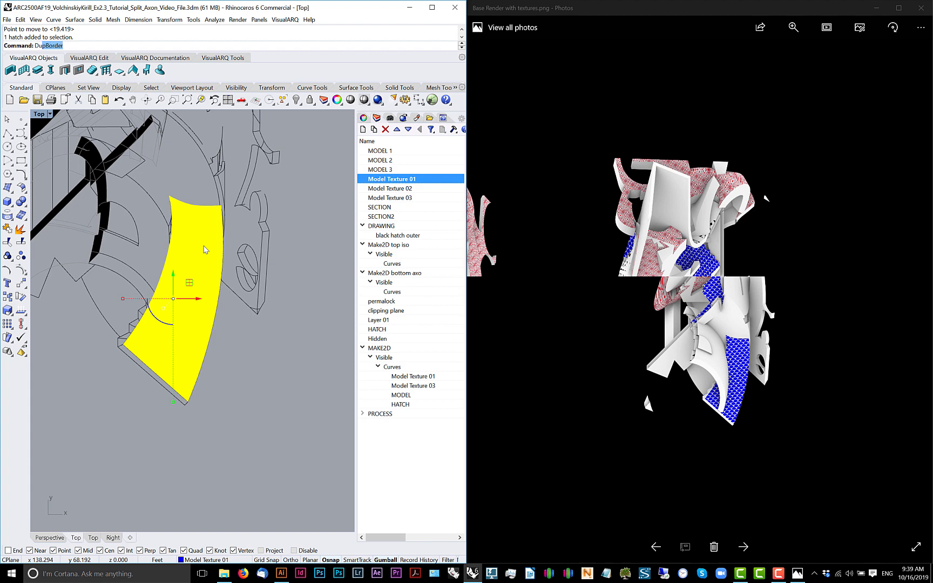
key(Return)
click(204, 248)
key(Delete)
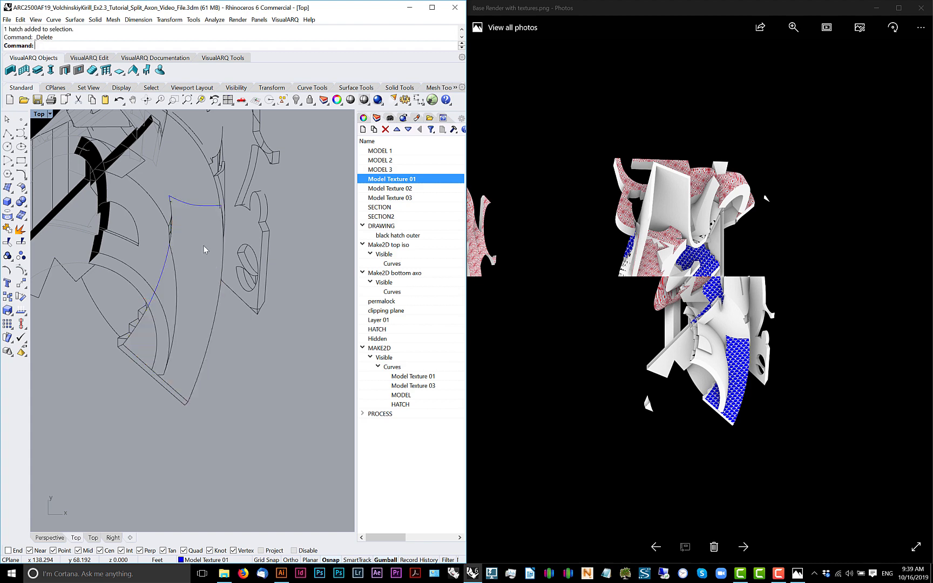
- Try to extract the stair's visible regions with CurveBoolean, using the whole 2D drawing's curves and picking the area beside the jagged steps
scroll(211, 265, down, 4)
drag(254, 375, 134, 199)
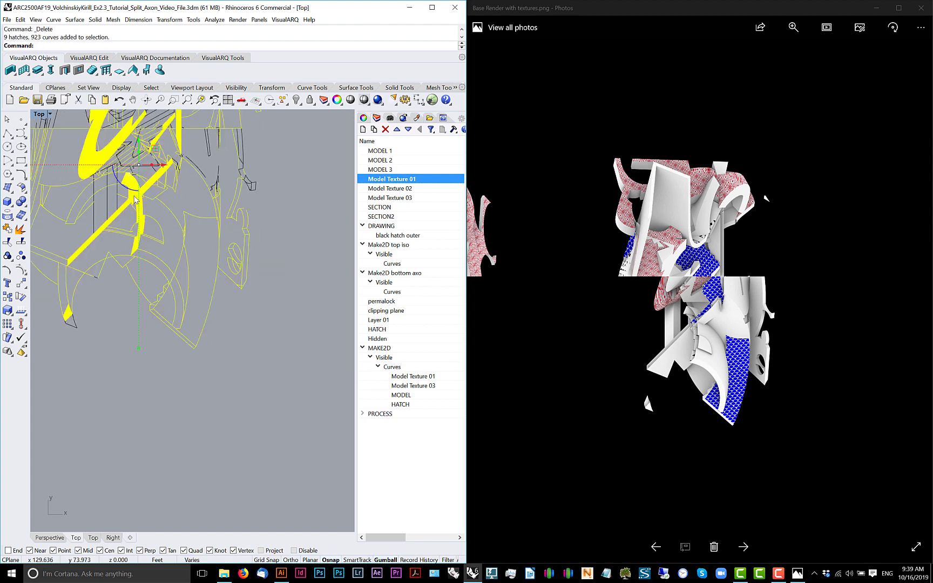
text(curvb)
key(Return)
scroll(168, 314, up, 4)
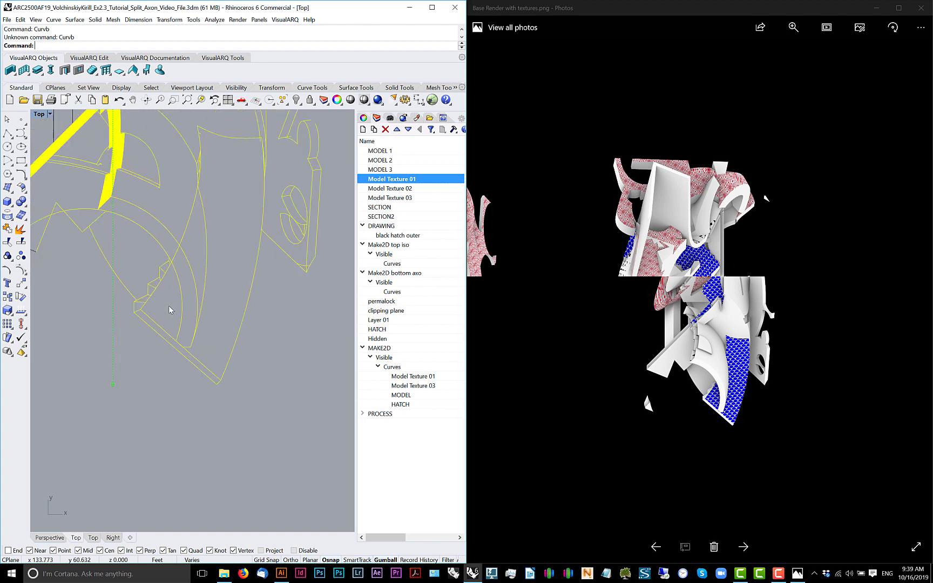
text(Curveb)
key(Return)
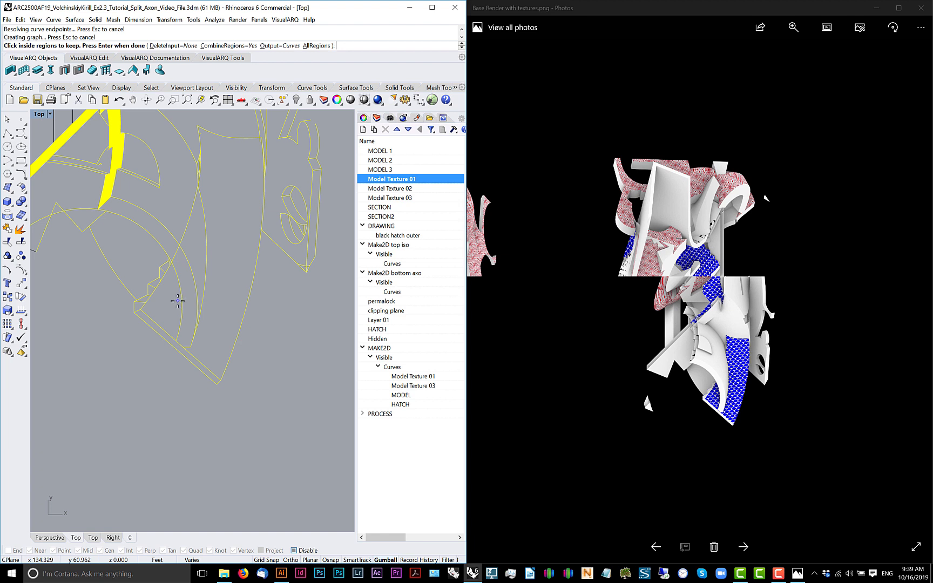
click(174, 294)
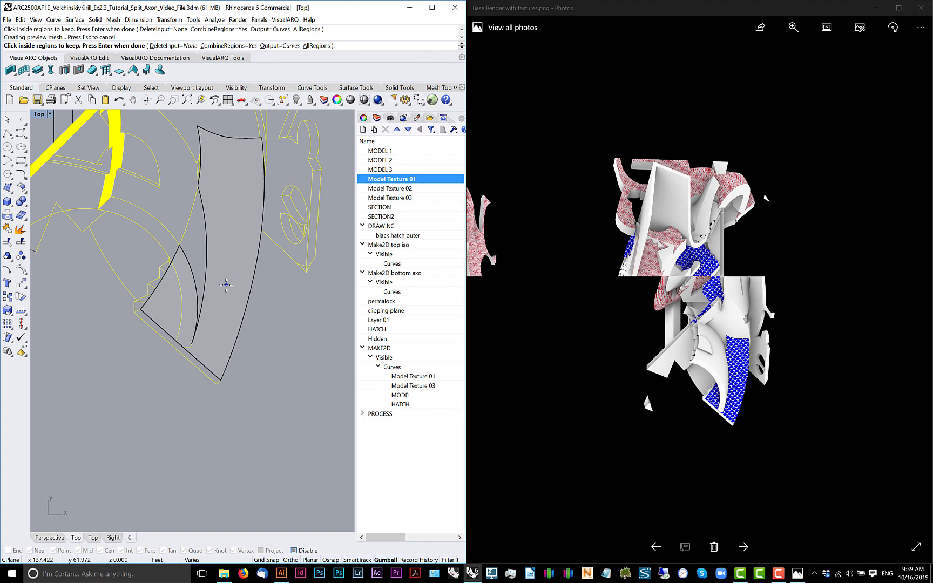
key(Return)
- Extend the inner arc of the curved wall to the straight lower edge of the stair
scroll(183, 334, up, 3)
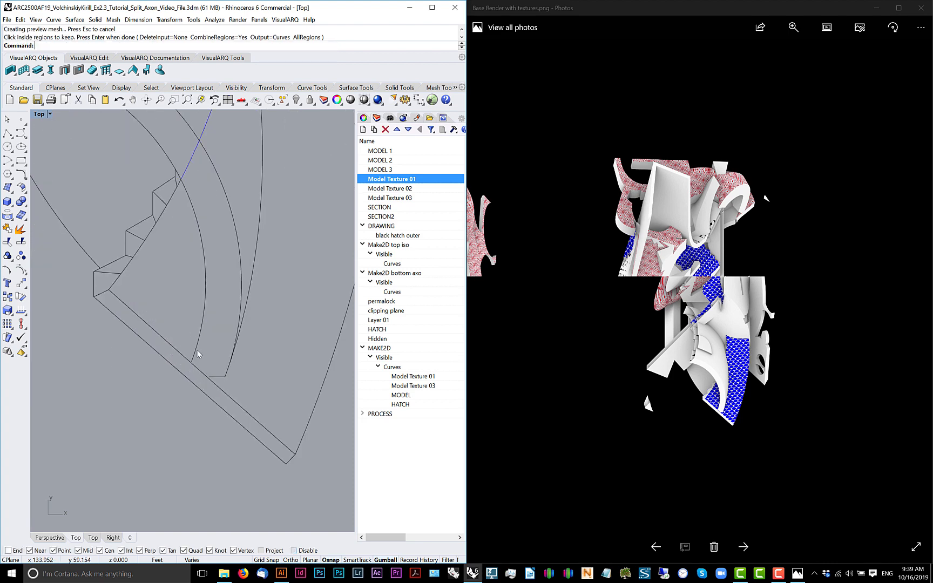
scroll(213, 380, up, 3)
click(212, 380)
text(Extend)
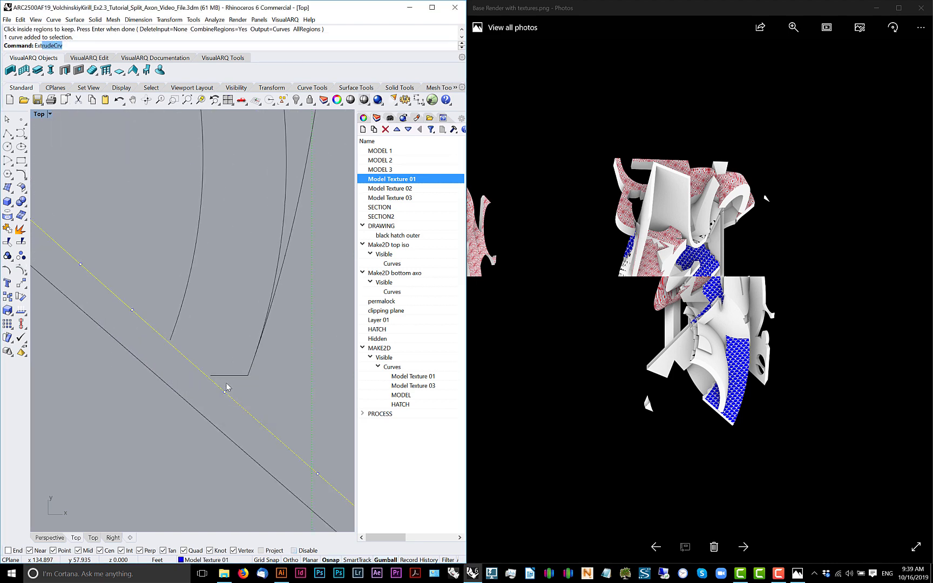
key(Return)
key(Return)
scroll(232, 356, down, 6)
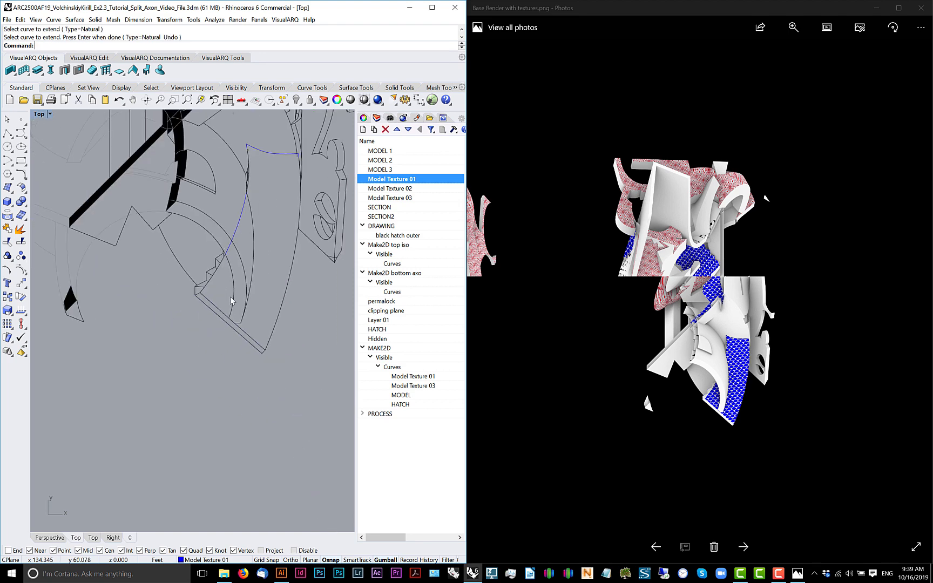
- Retry CurveBoolean on all drawing curves, picking the stair area between the jagged steps and the extended arc
key(ctrl+a)
text(CurveBoolean)
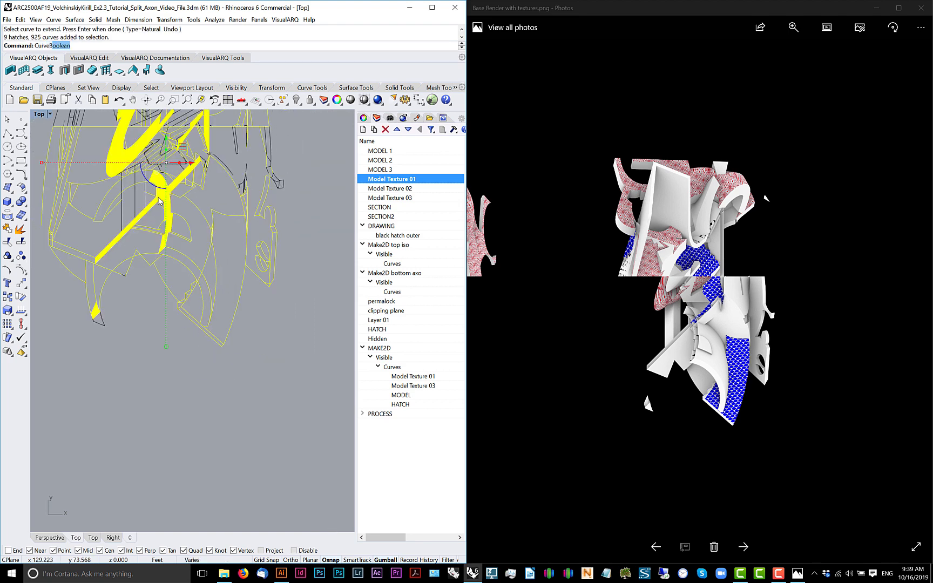
key(Return)
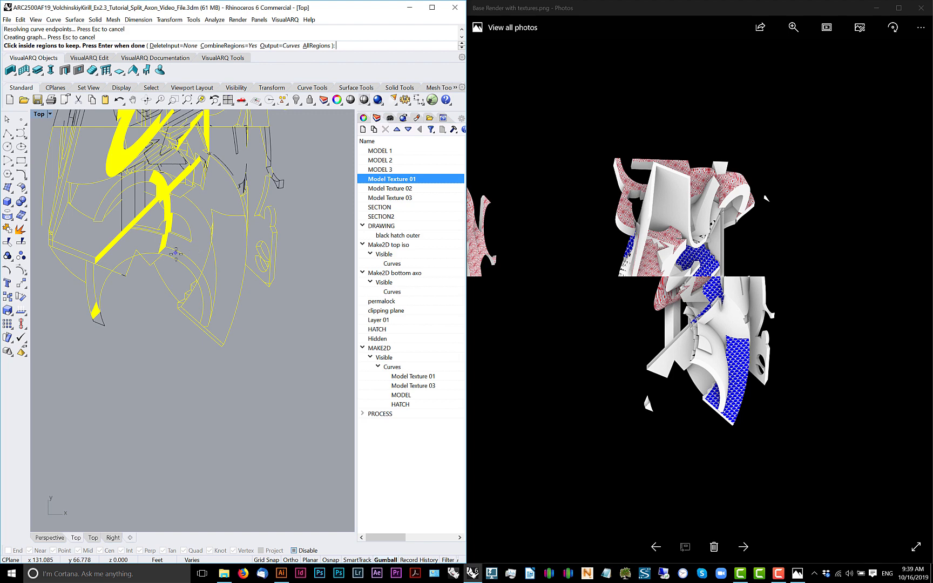
scroll(209, 291, up, 8)
click(183, 307)
key(Return)
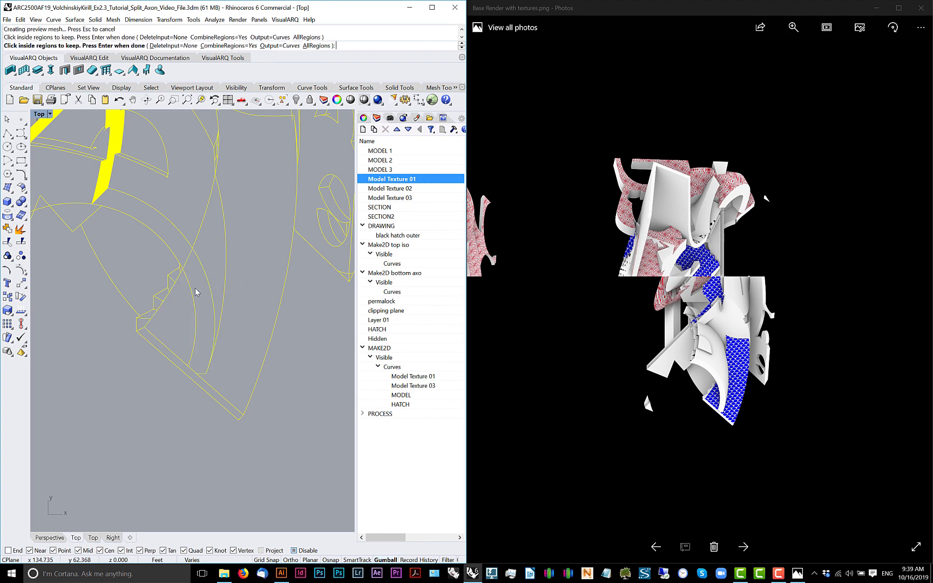
- Project the curves around the stair outline onto the construction plane, deleting the input objects
scroll(187, 276, up, 8)
click(185, 270)
scroll(185, 270, down, 5)
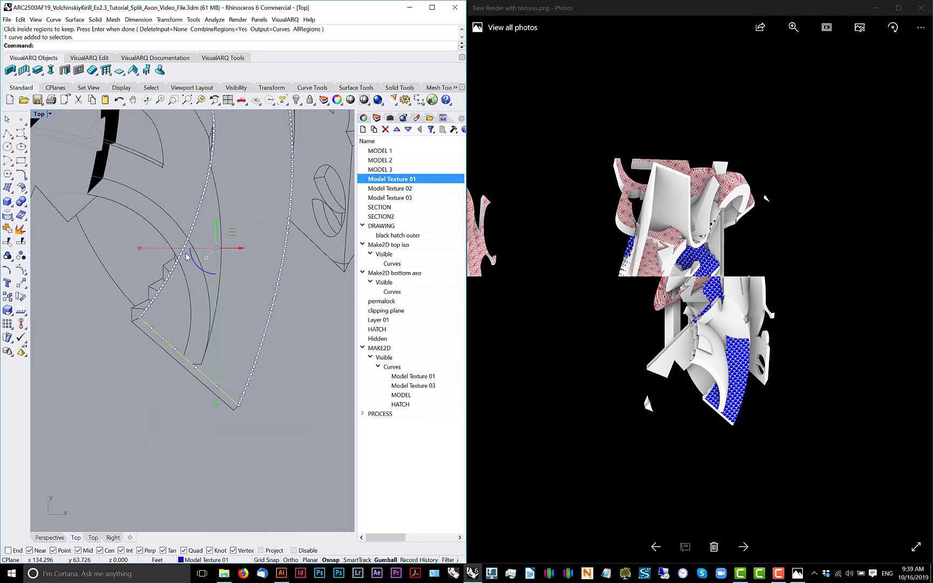
drag(184, 315, 183, 326)
key(Escape)
drag(246, 423, 158, 238)
key(Delete)
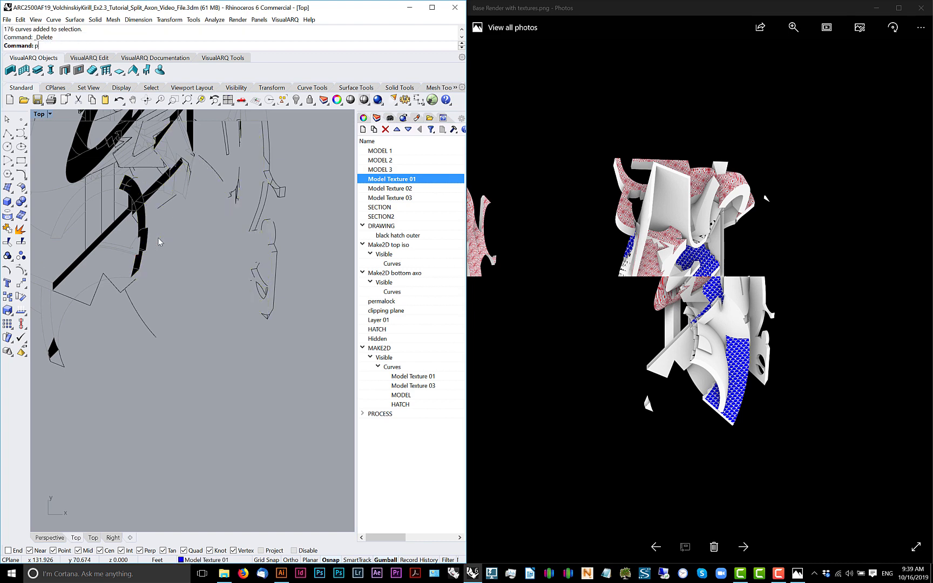
key(ctrl+z)
text(ProjectToCPlane)
key(Return)
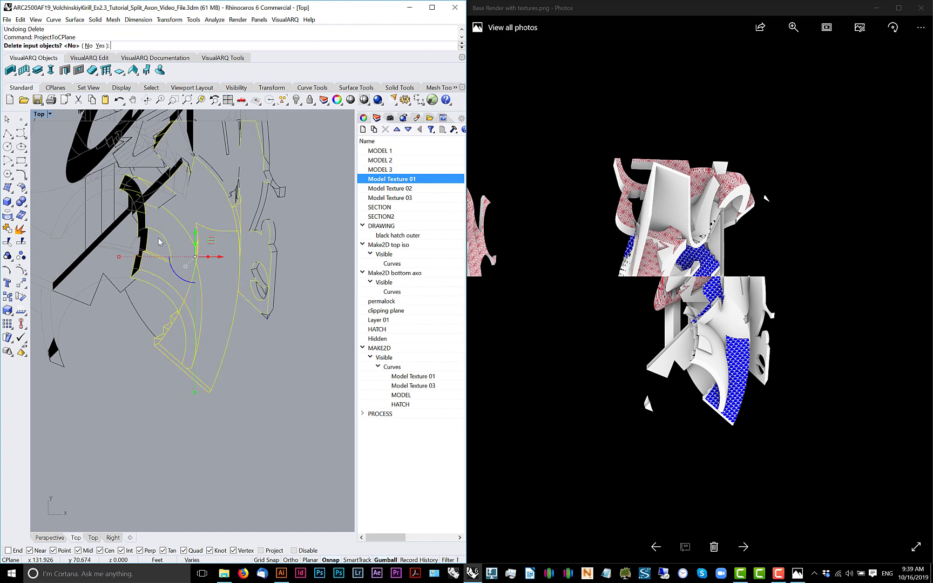
text(yes)
key(Return)
- Try CurveBoolean on the drawing with its flattened stair curves, picking the small region at the stair's lower end
scroll(158, 241, down, 6)
drag(139, 232, 122, 216)
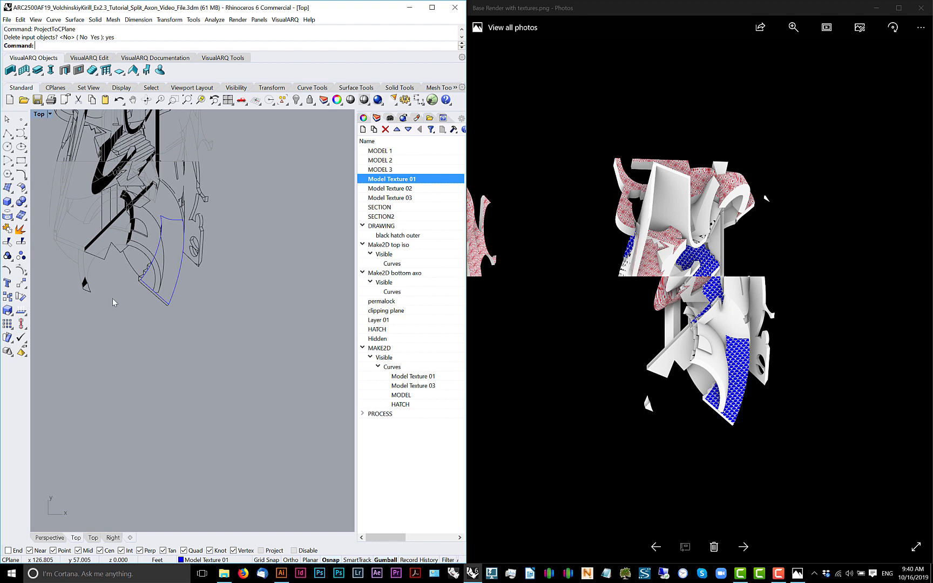
drag(224, 341, 122, 209)
text(CurveBoolean)
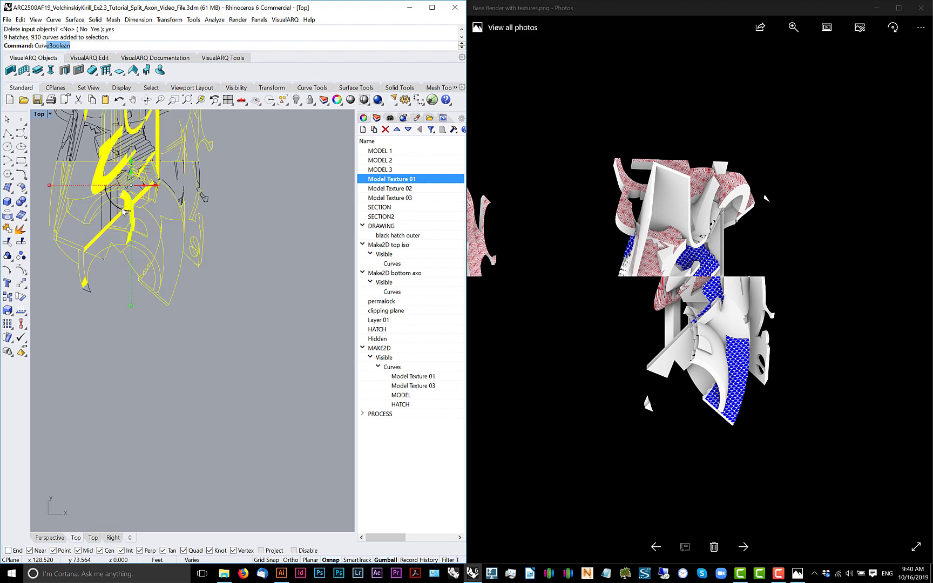
key(Return)
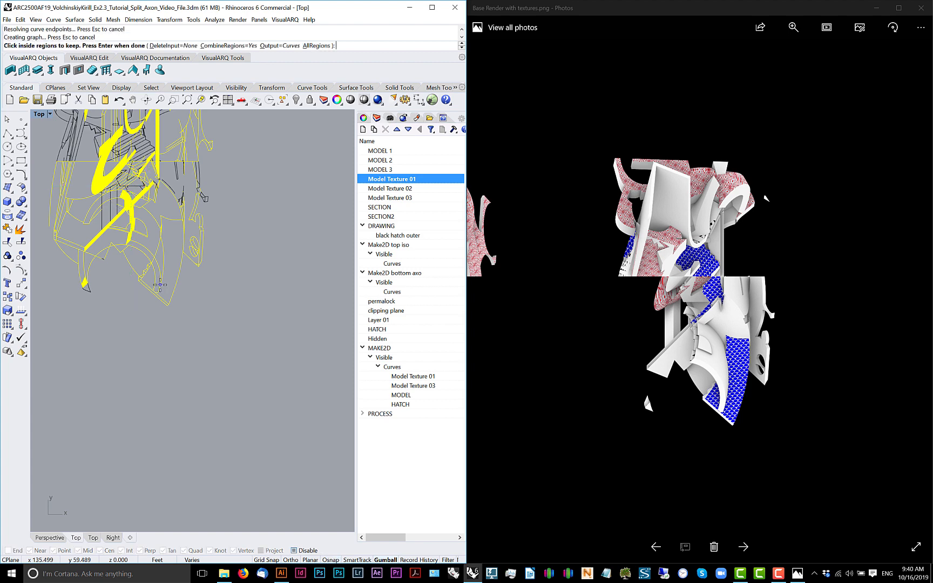
scroll(160, 288, up, 5)
click(153, 276)
key(Return)
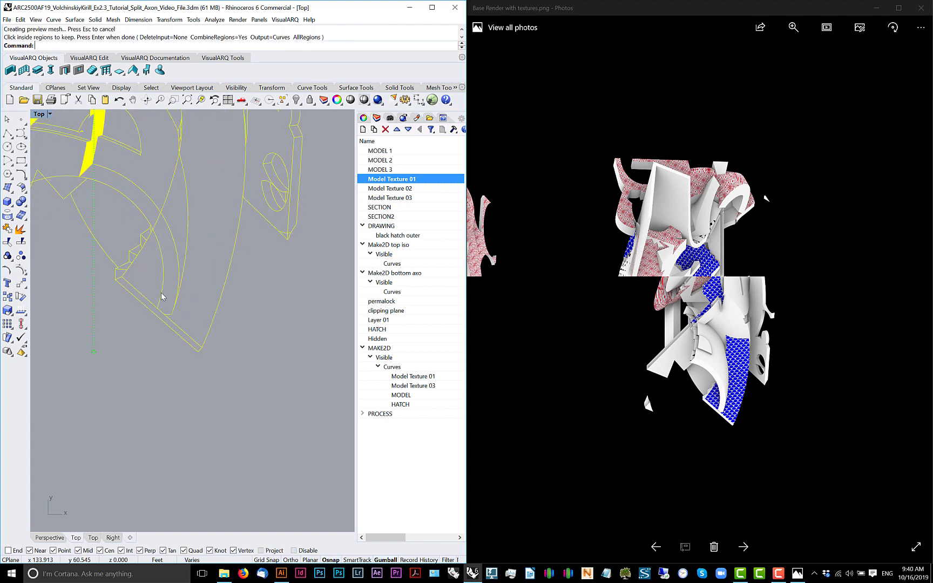
- Extend the curved wall's inner arc to meet the lower edge of the projected stair outline
scroll(143, 315, up, 3)
click(145, 319)
click(179, 339)
text(Extend)
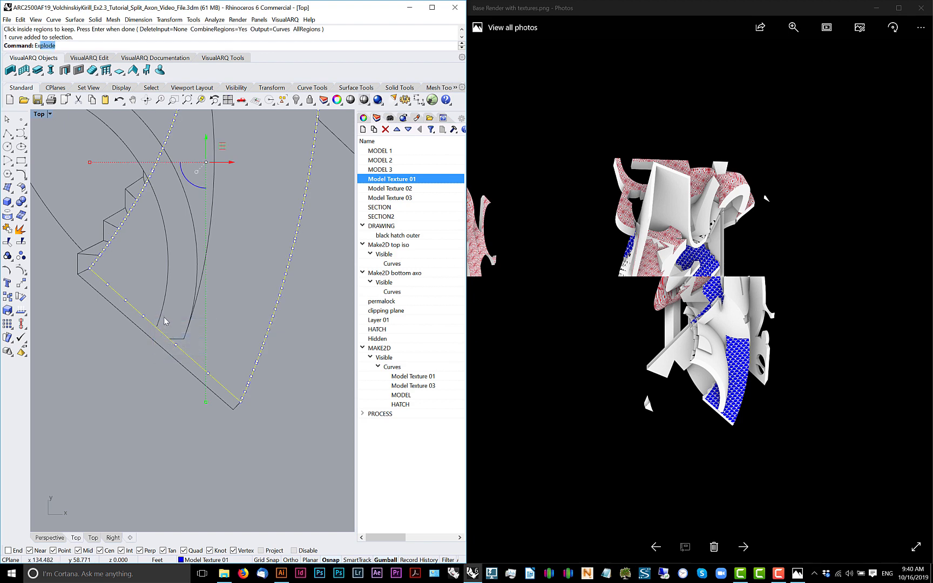
key(Return)
click(161, 314)
key(Return)
scroll(161, 311, down, 8)
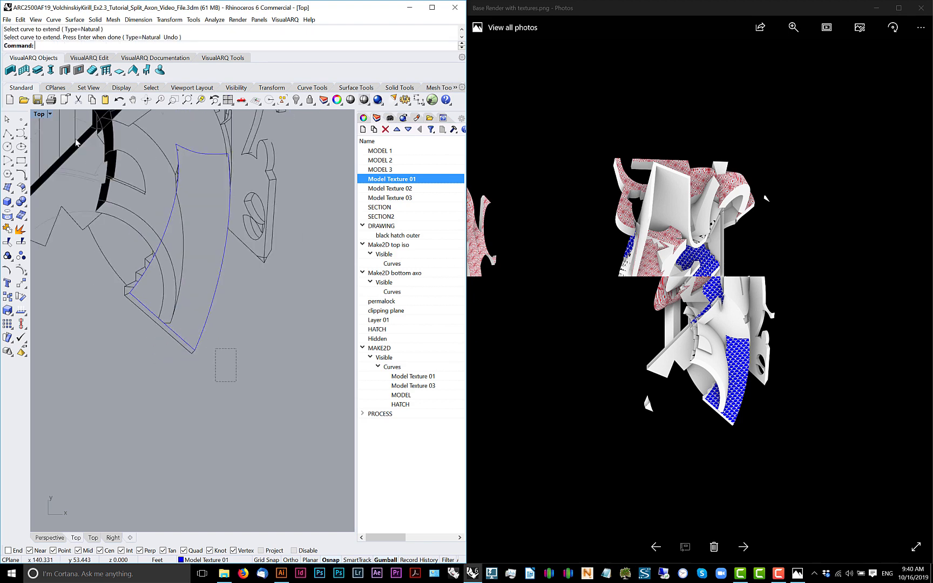
- Start CurveBoolean on all drawing curves and pick the small lower stair region and the tall curved stair region
key(ctrl+a)
text(CurveBoolean)
key(Return)
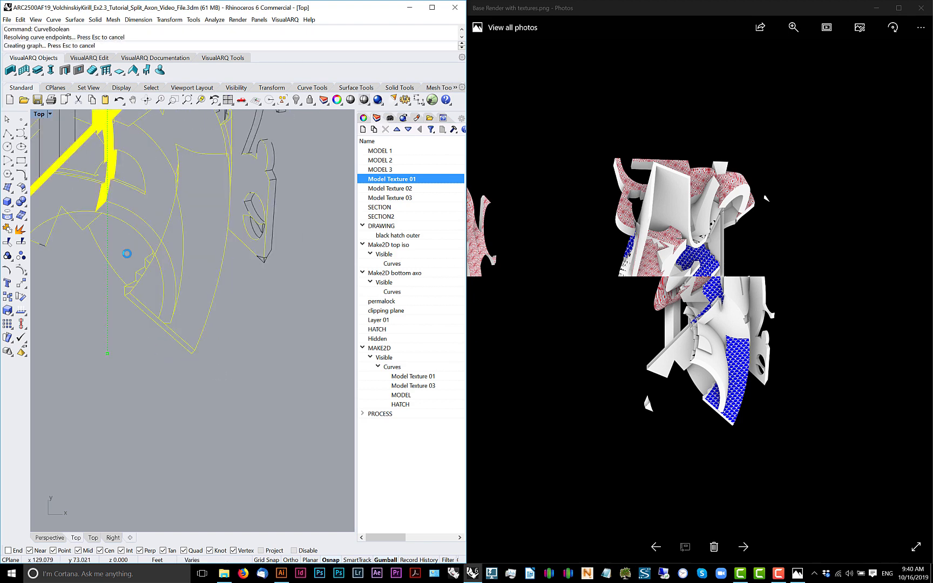
click(154, 291)
click(188, 287)
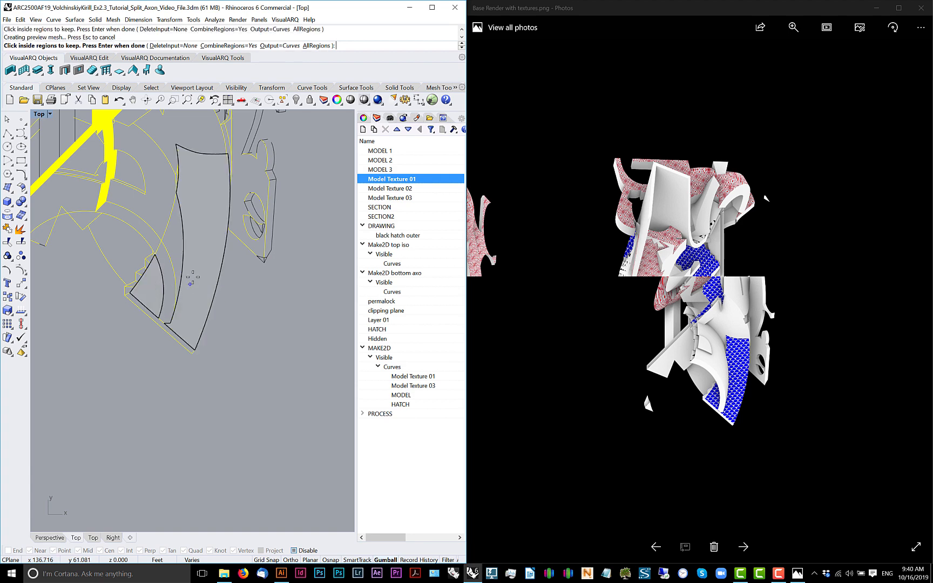
scroll(193, 292, up, 2)
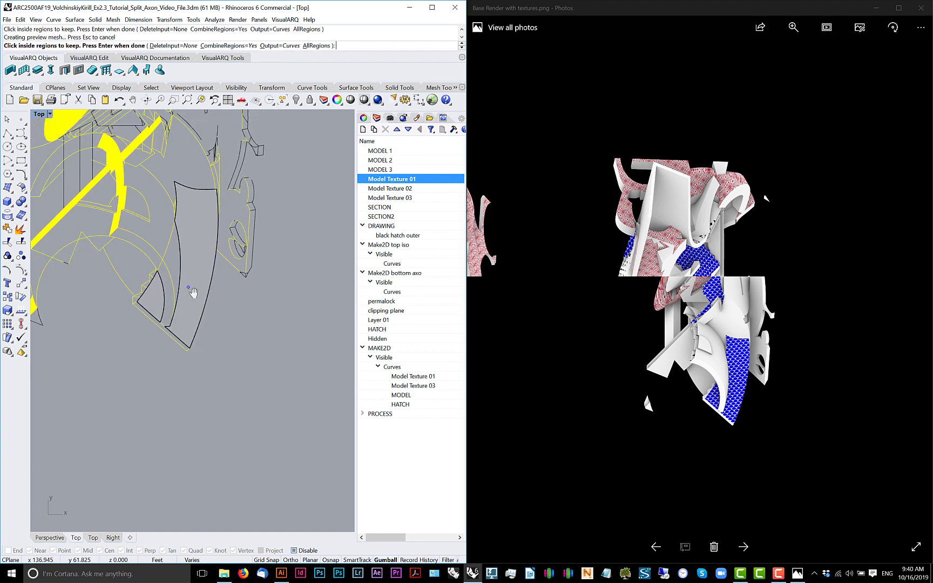
- Try to add the angular region below the horizontal split line, comparing its shape with the blue-textured area in the render
click(727, 336)
drag(209, 294, 222, 376)
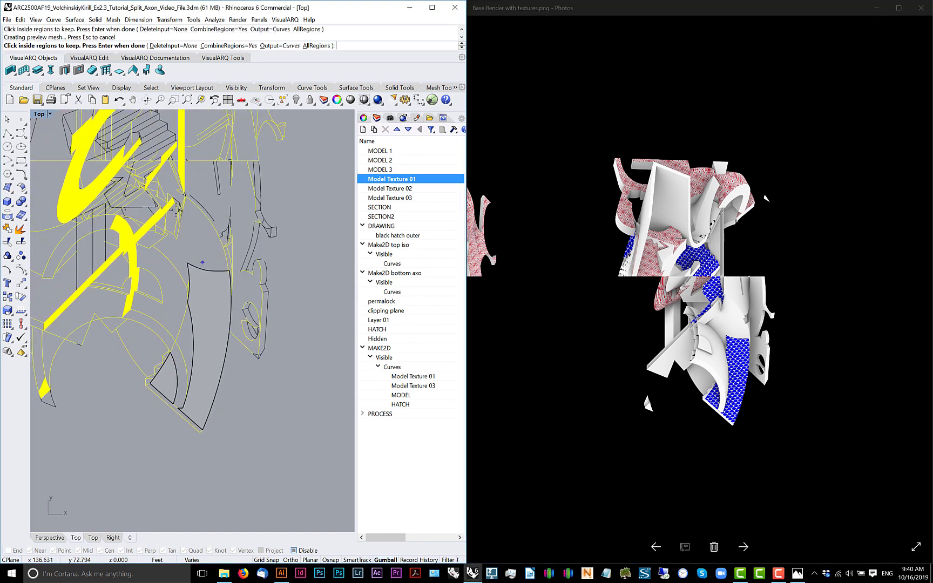
scroll(703, 313, up, 5)
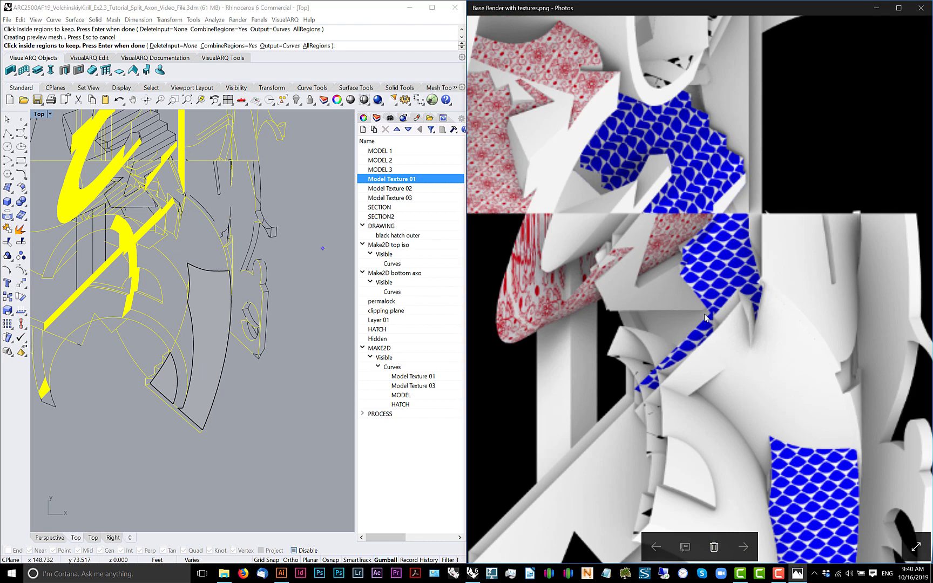
scroll(206, 262, up, 5)
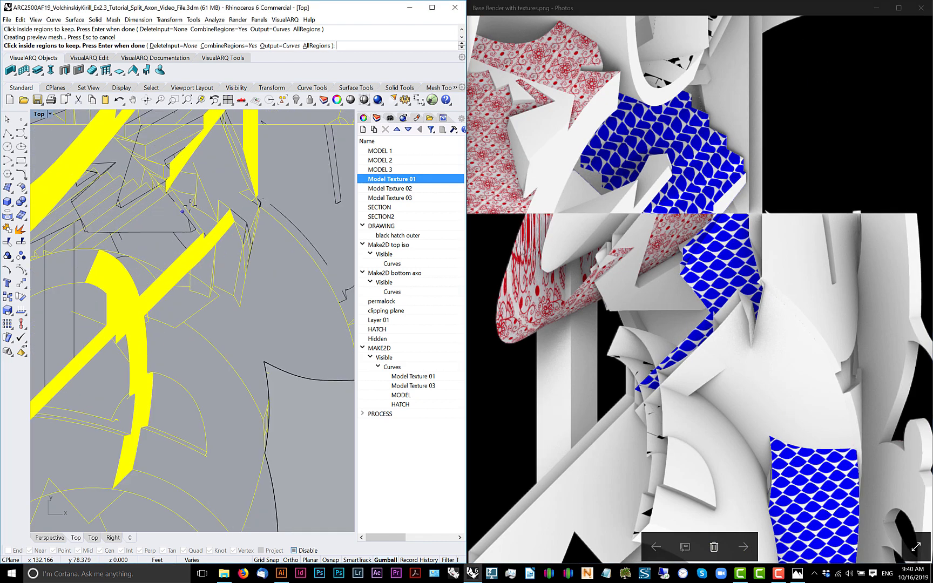
drag(226, 226, 219, 247)
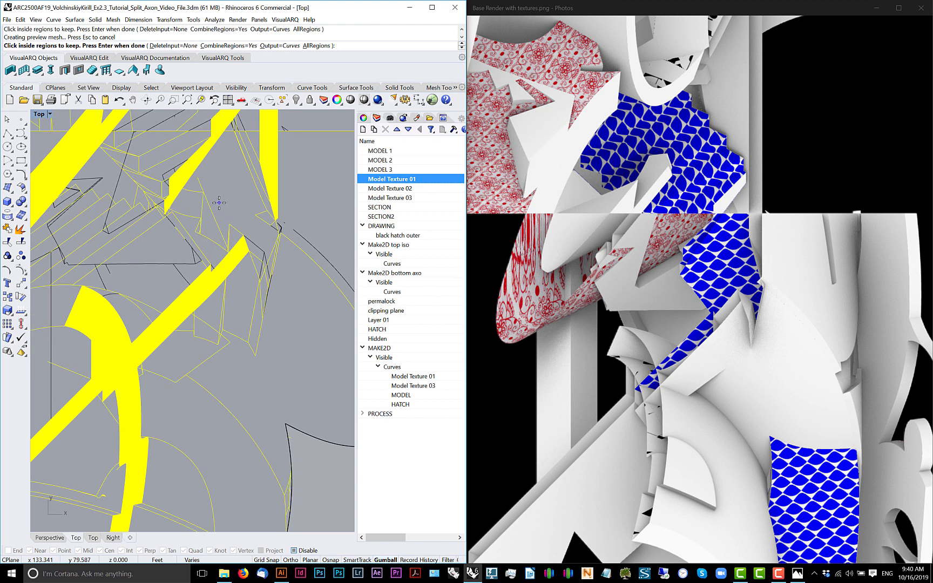
drag(151, 270, 165, 305)
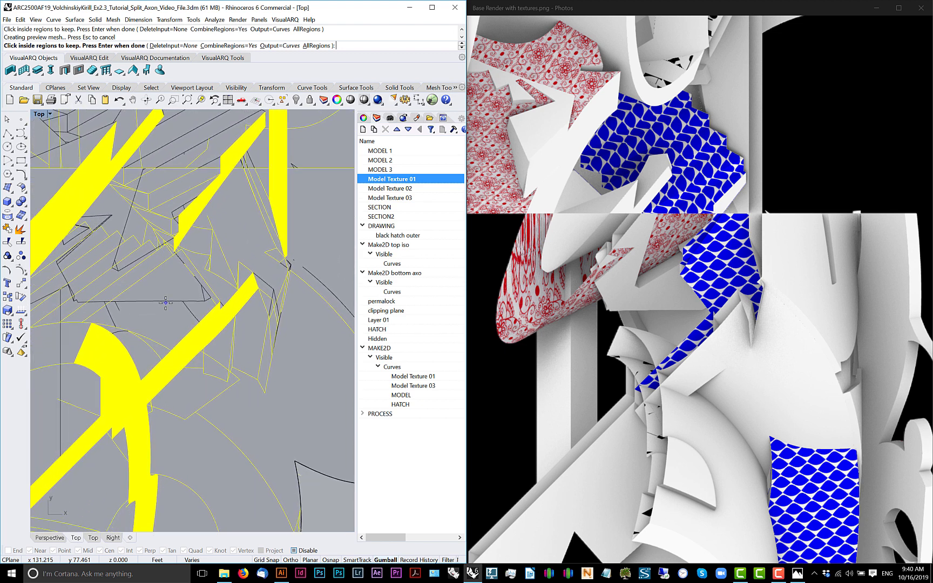
scroll(202, 274, down, 3)
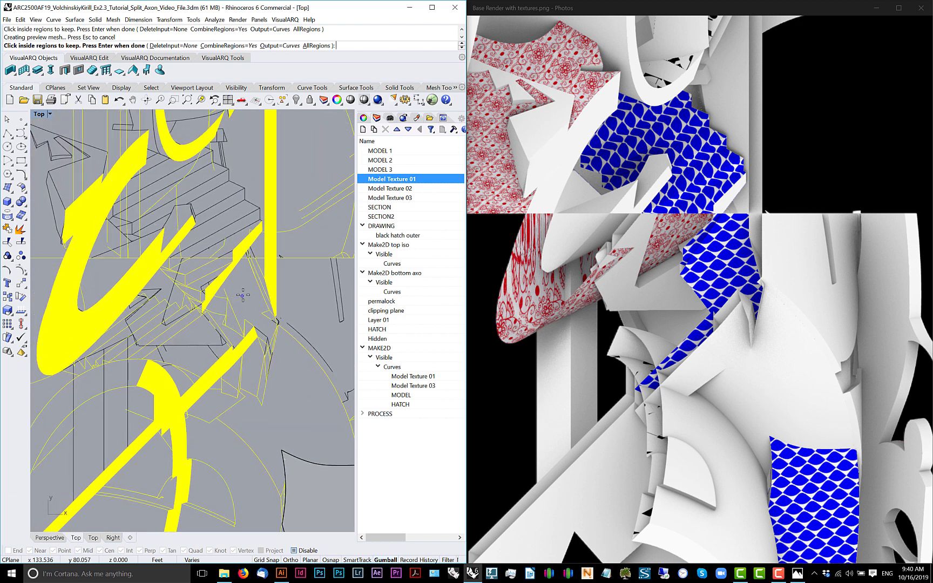
click(243, 295)
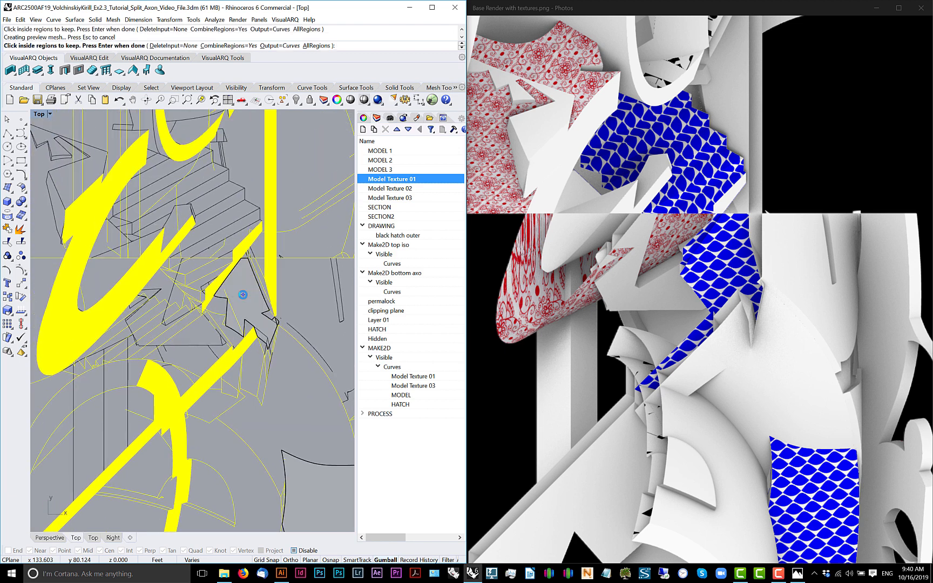
scroll(243, 293, down, 3)
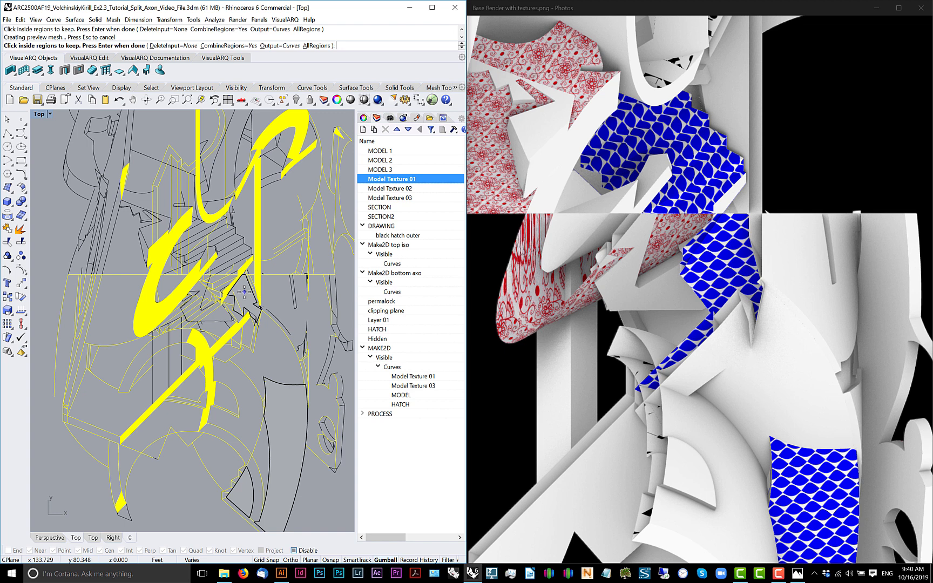
scroll(260, 296, up, 5)
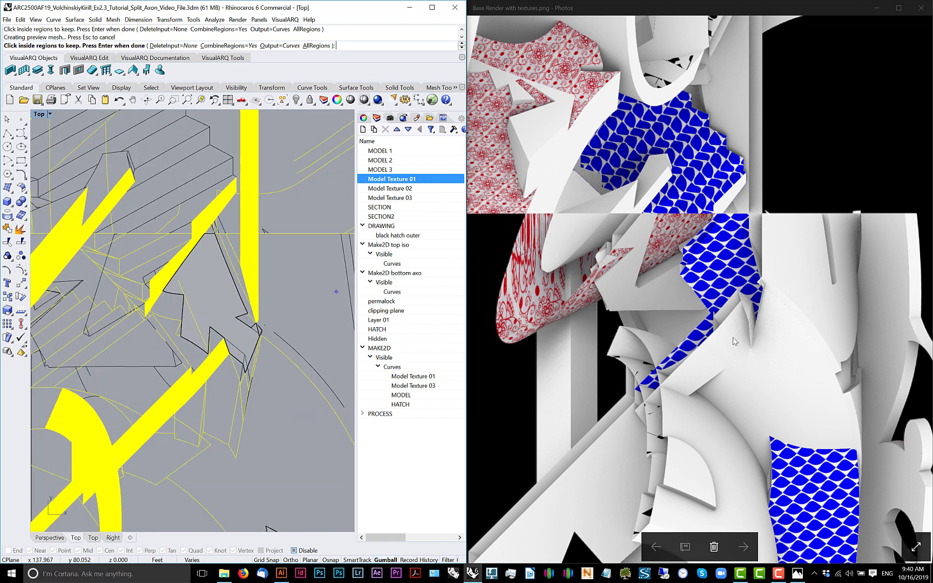
scroll(244, 285, up, 6)
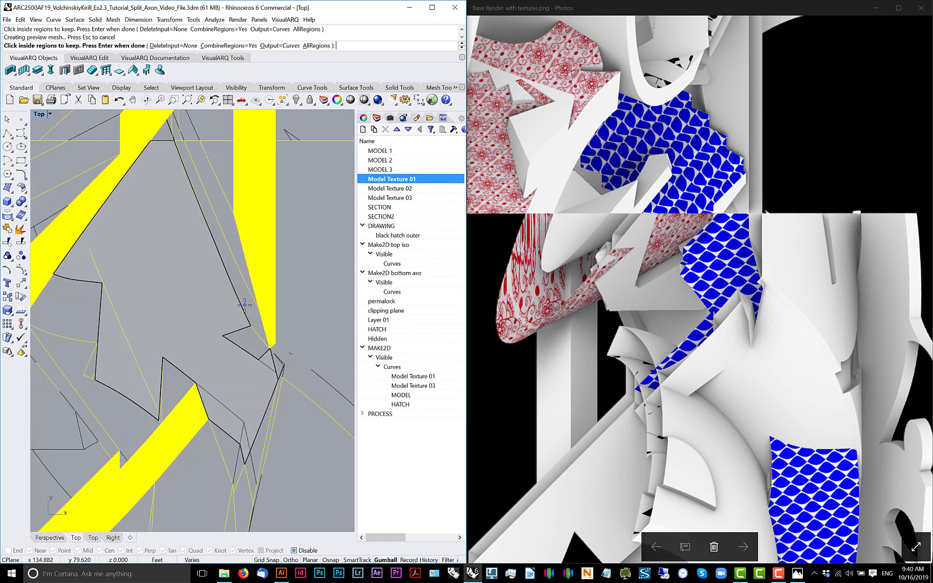
key(Return)
- Project the entire 2D axon drawing, hatches and curves, onto the construction plane, deleting the input objects
scroll(238, 281, down, 10)
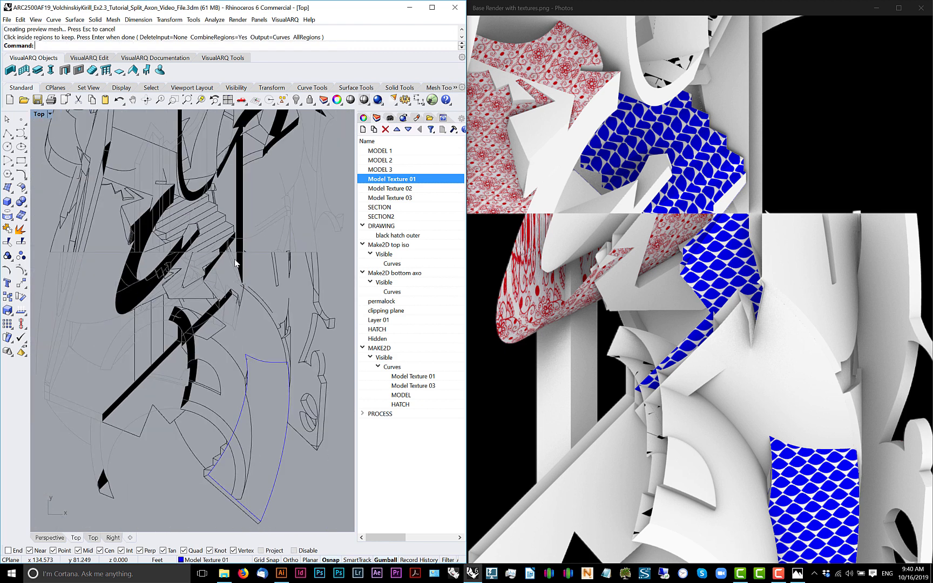
drag(272, 364, 103, 155)
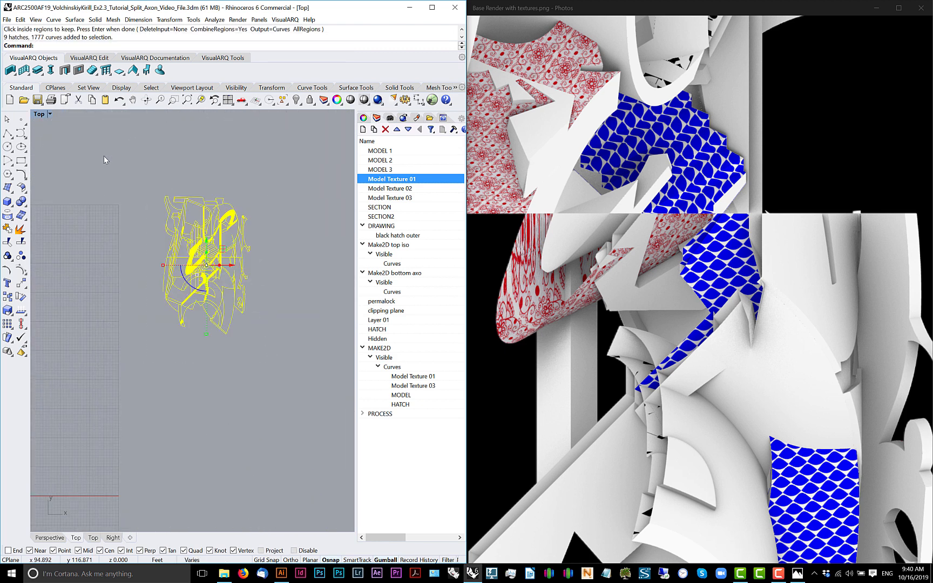
text(ProjectToCPlane)
key(Return)
text(yes)
key(Return)
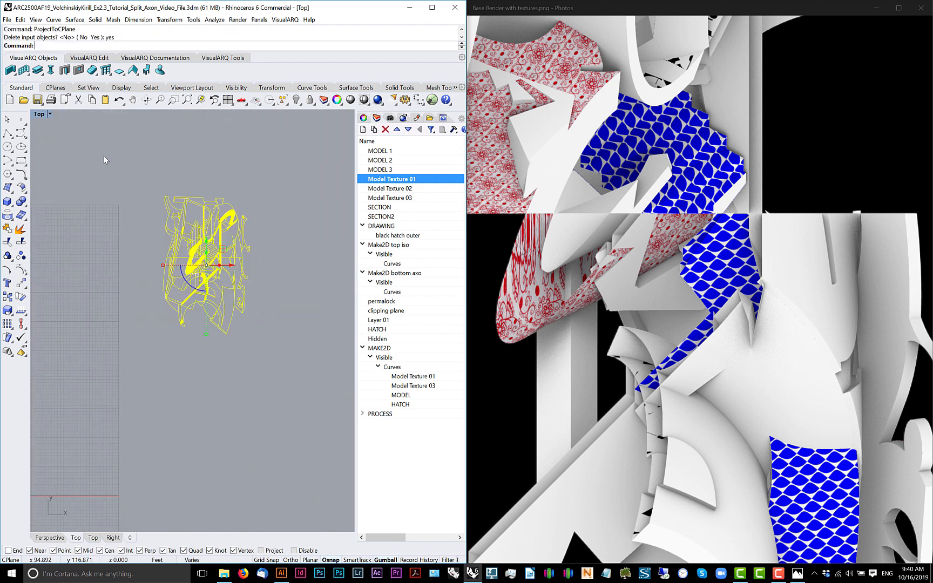
- Start CurveBoolean on all projected drawing curves and pick the stair region beside the tip of the large curved hatch
text(CurveBoolean)
key(Return)
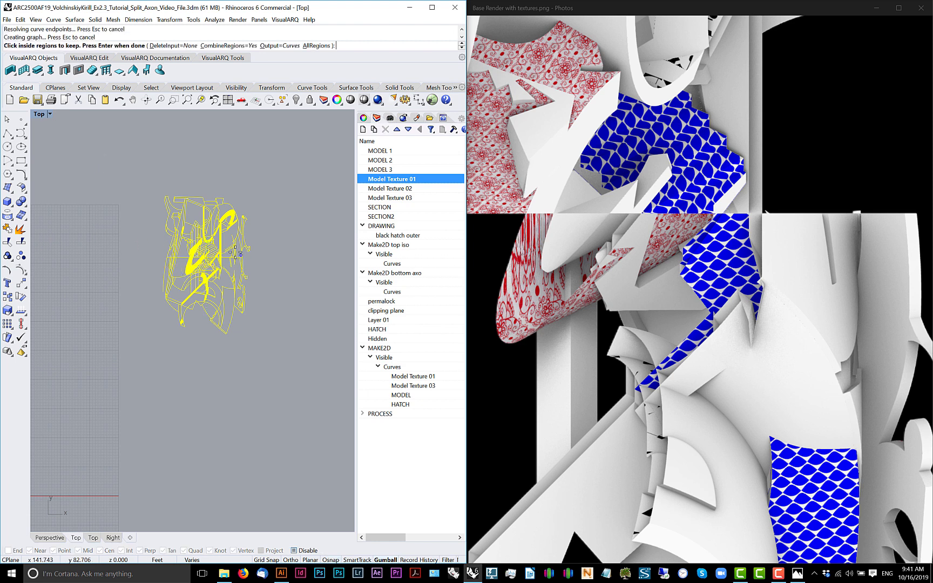
scroll(240, 257, up, 10)
drag(190, 236, 232, 247)
scroll(232, 247, down, 3)
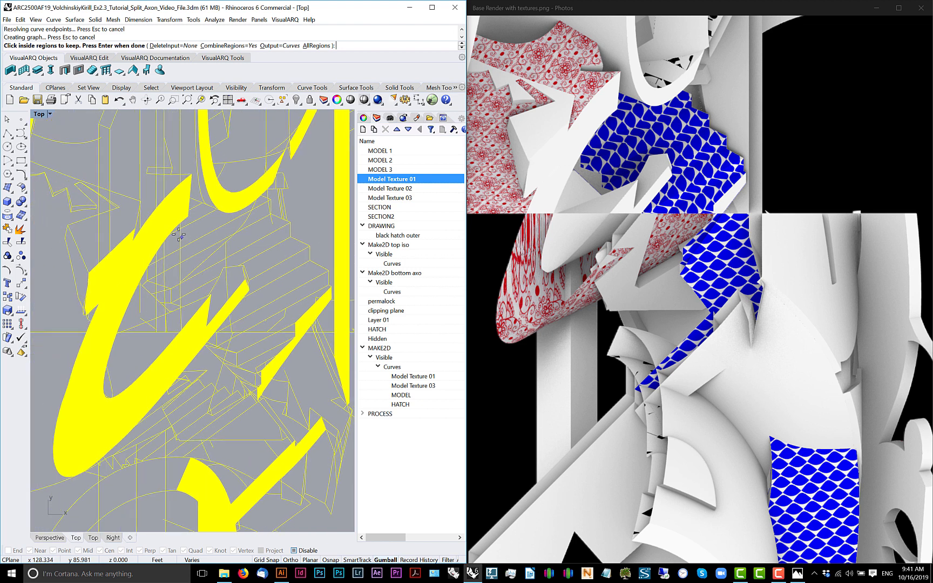
scroll(197, 208, up, 6)
click(199, 210)
click(196, 192)
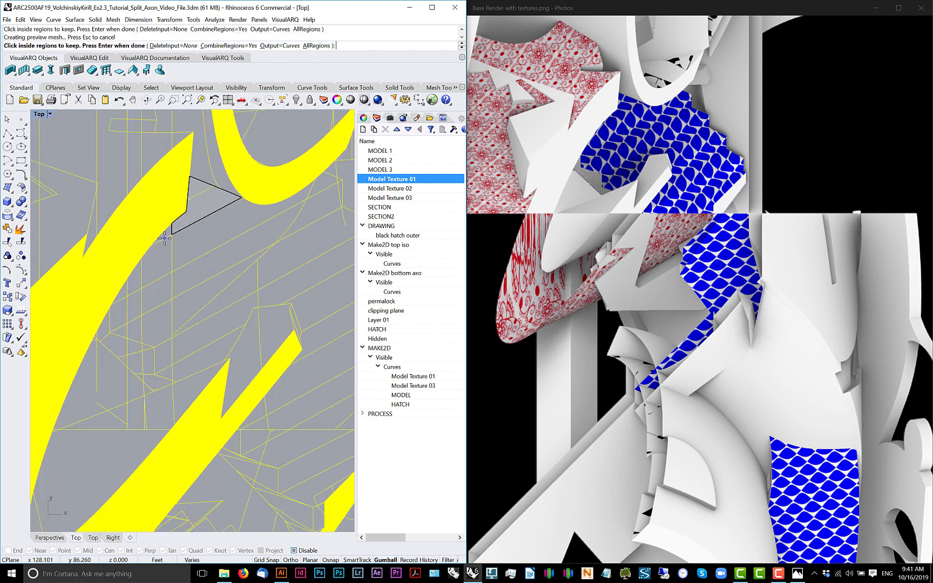
- Add the stair tread regions along the inner edge of the large curved hatch to the boolean selection
drag(165, 238, 206, 228)
click(199, 250)
click(161, 310)
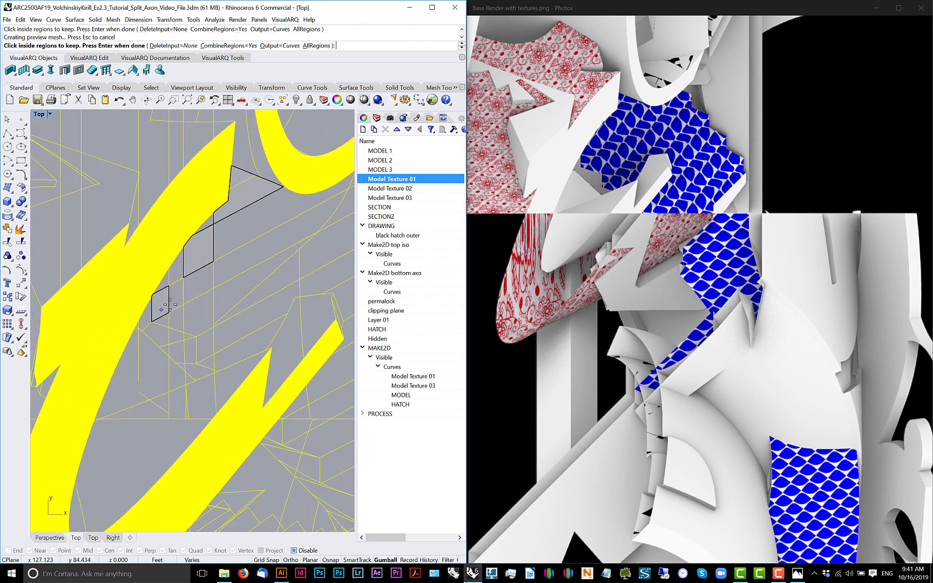
click(177, 324)
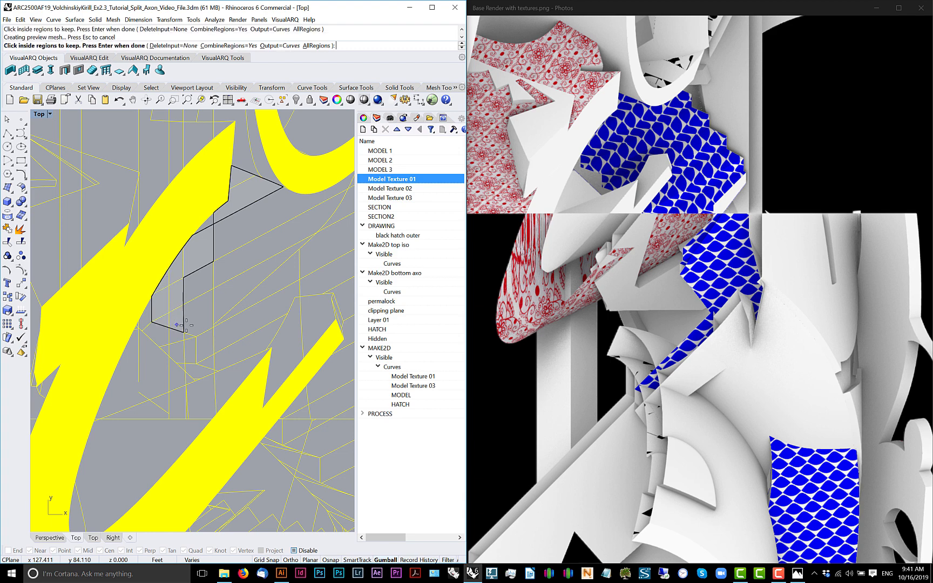
click(191, 322)
click(200, 283)
click(228, 261)
click(237, 243)
- Add the stair tread regions beneath the U-shaped hatch and along the stair's upper right side
scroll(263, 228, down, 6)
drag(260, 235, 242, 231)
scroll(279, 205, up, 6)
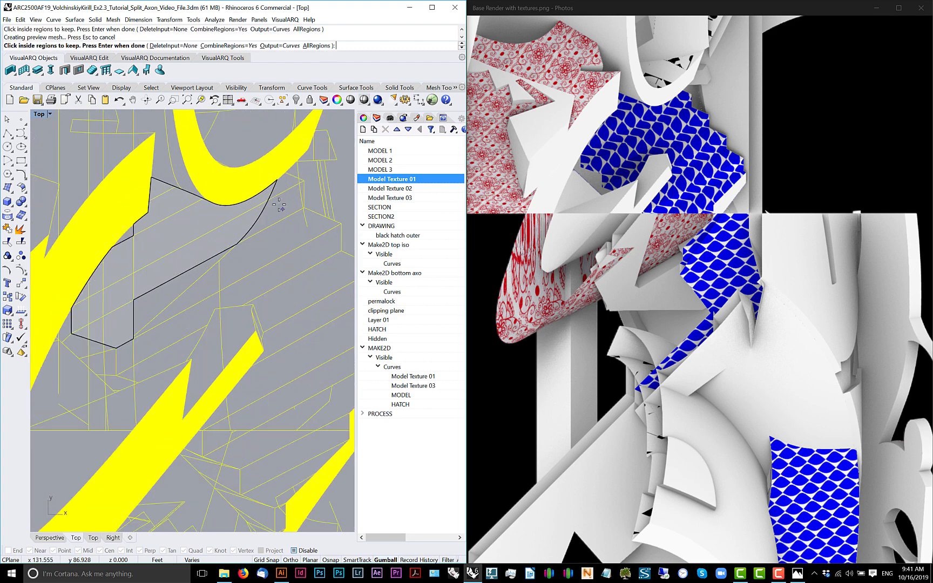
click(280, 197)
click(276, 213)
click(261, 253)
click(196, 272)
click(196, 287)
- Add the lower left stair regions down to the notch of the central diagonal hatch
scroll(192, 288, down, 4)
drag(192, 287, 218, 269)
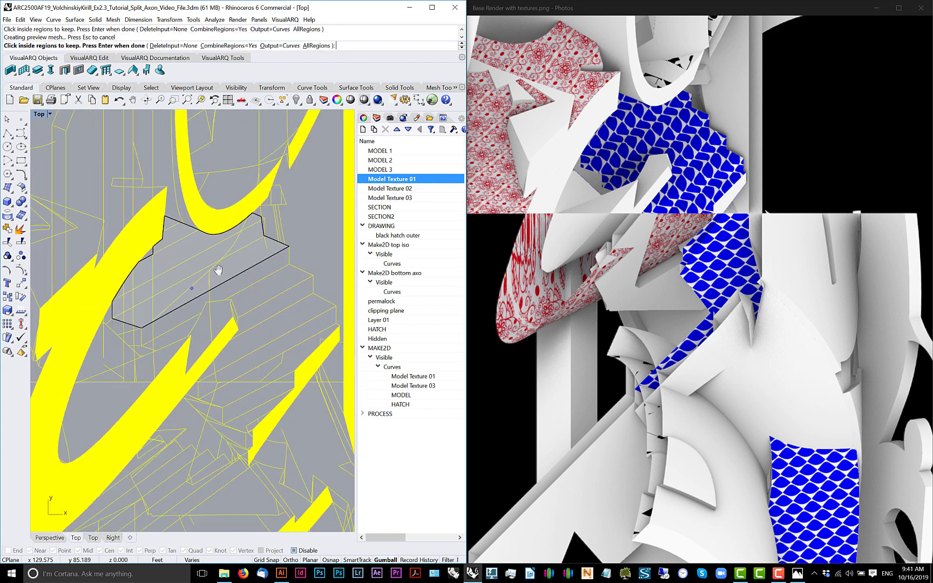
scroll(218, 270, up, 4)
click(210, 280)
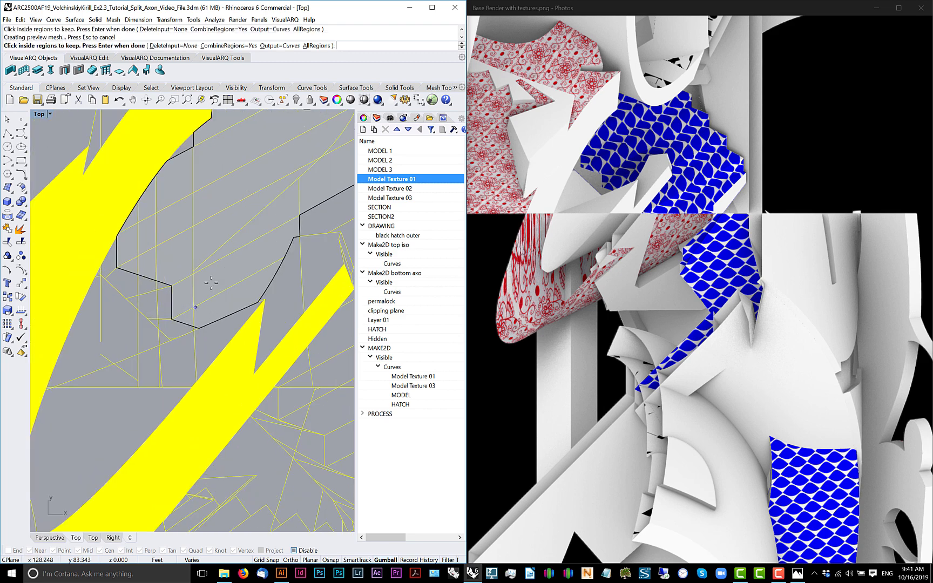
scroll(211, 282, down, 3)
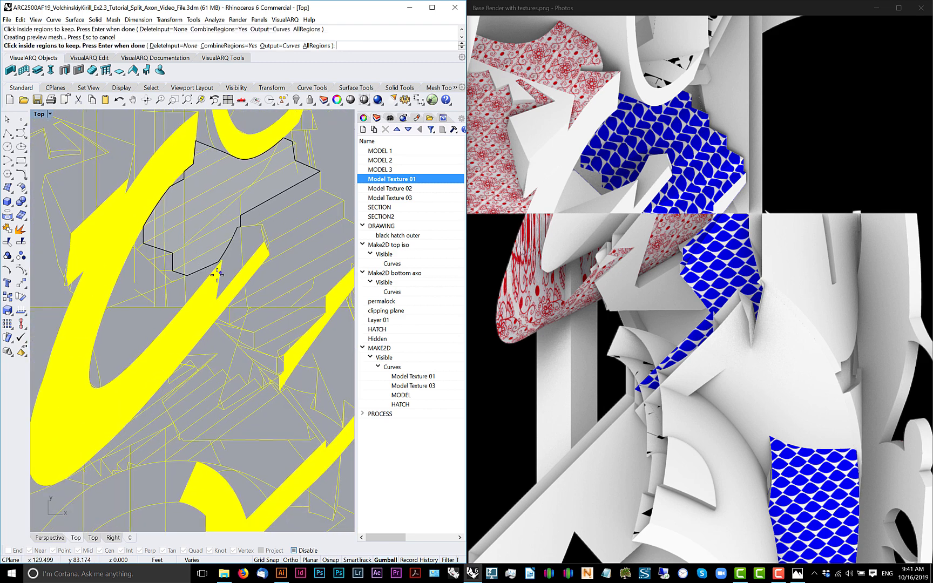
scroll(217, 274, up, 3)
scroll(229, 268, down, 2)
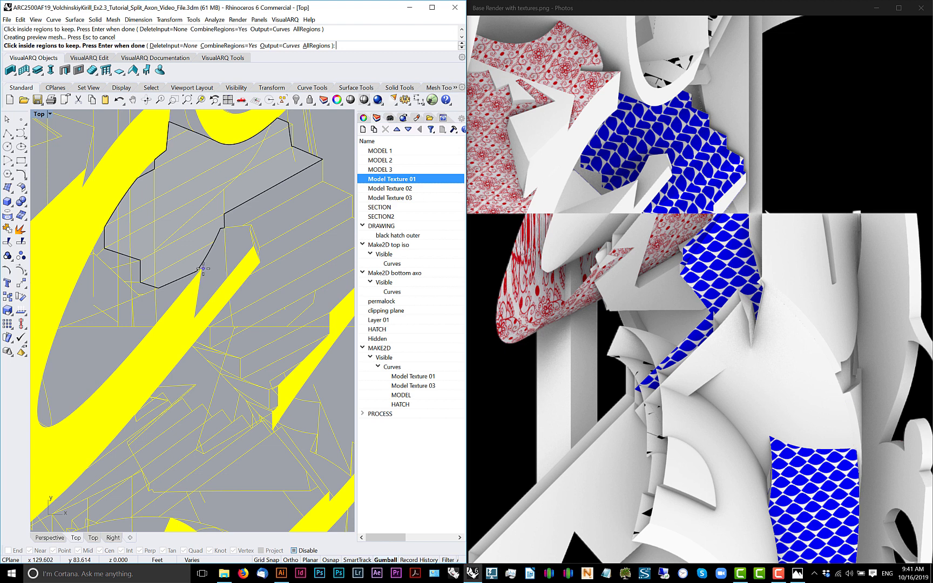
- Add the stair regions around the tip of the central diagonal hatch and the small corner piece at the horizontal split line
mouse_move(231, 263)
mouse_down()
mouse_move(216, 278)
mouse_move(246, 246)
mouse_up()
click(233, 229)
click(251, 238)
click(259, 262)
scroll(254, 255, down, 2)
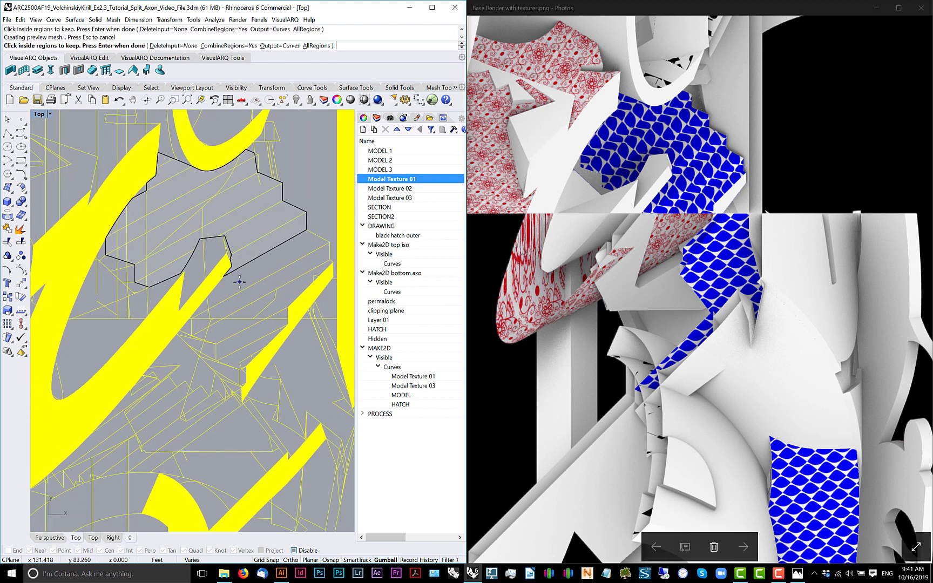
scroll(198, 310, up, 3)
click(207, 331)
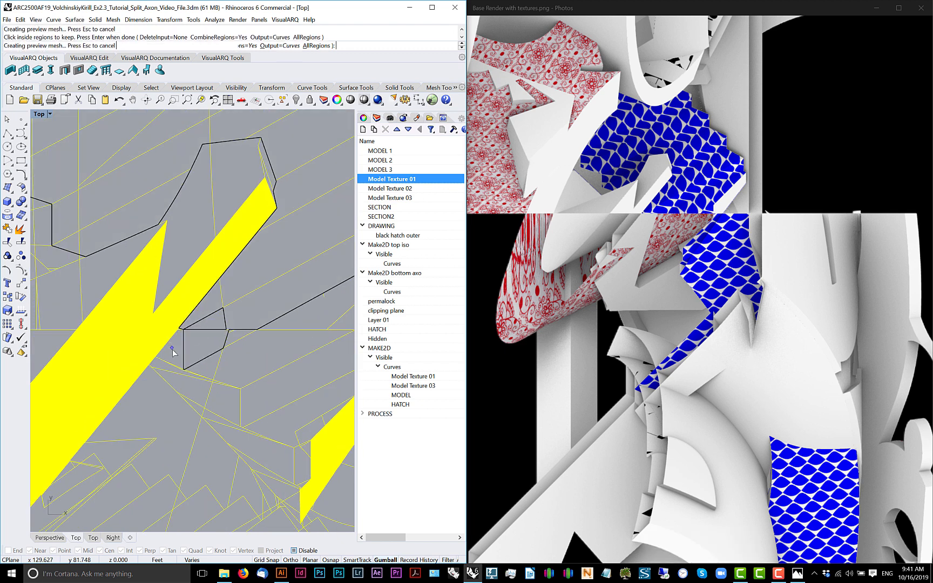
- Add the small leftover slivers beside the central diagonal hatch where the construction lines cross the horizontal split line
scroll(220, 323, up, 6)
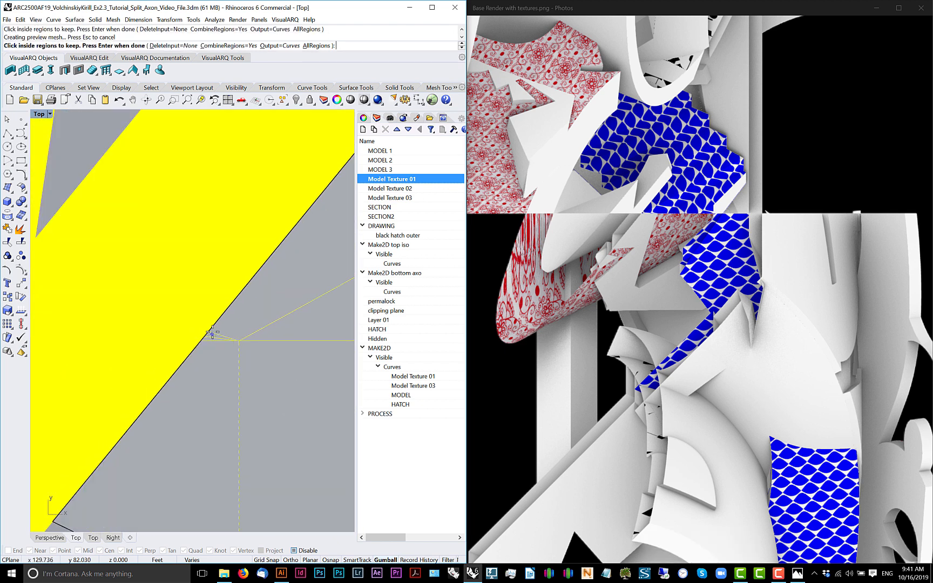
scroll(214, 334, down, 5)
scroll(226, 319, up, 6)
click(226, 308)
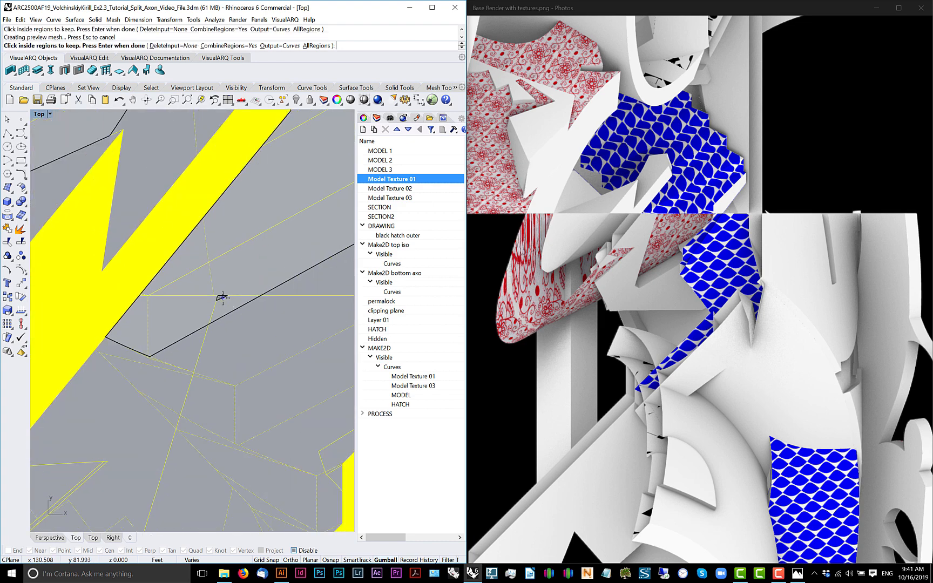
click(222, 296)
scroll(223, 298, down, 6)
scroll(229, 297, down, 4)
drag(230, 297, 203, 294)
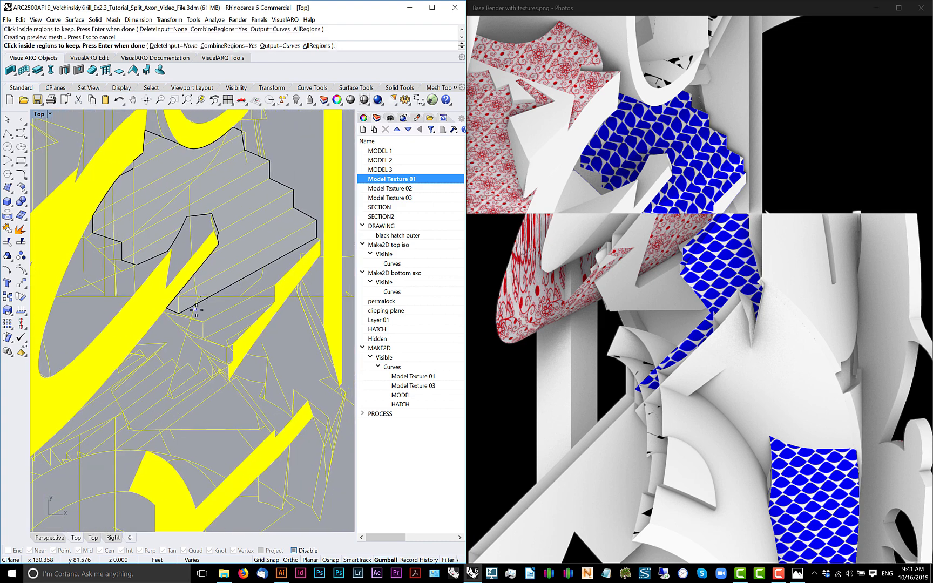
- Remove the corner regions below the horizontal split line so the upper stair outline ends along that line
scroll(192, 311, up, 5)
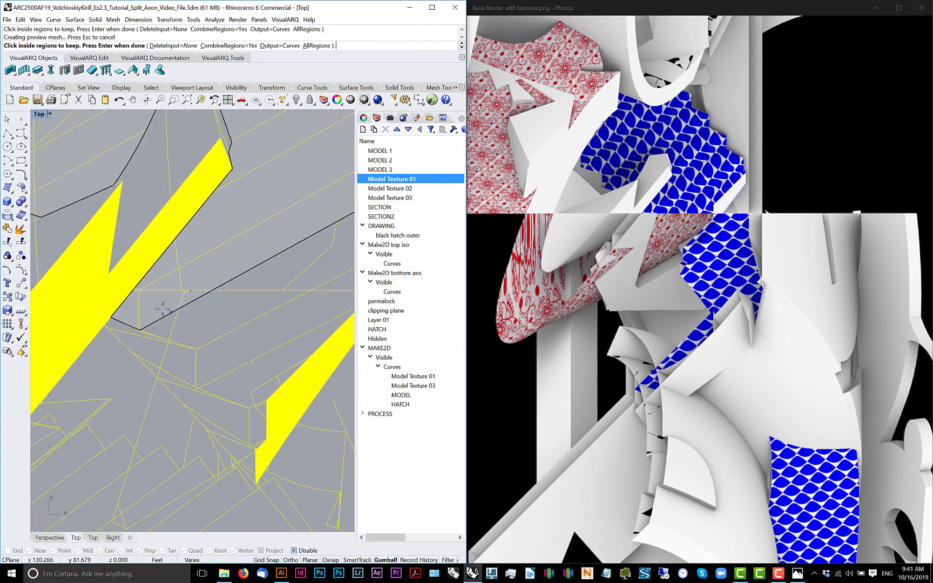
scroll(166, 306, up, 5)
click(170, 303)
click(217, 287)
scroll(204, 278, up, 7)
click(204, 279)
scroll(286, 285, down, 7)
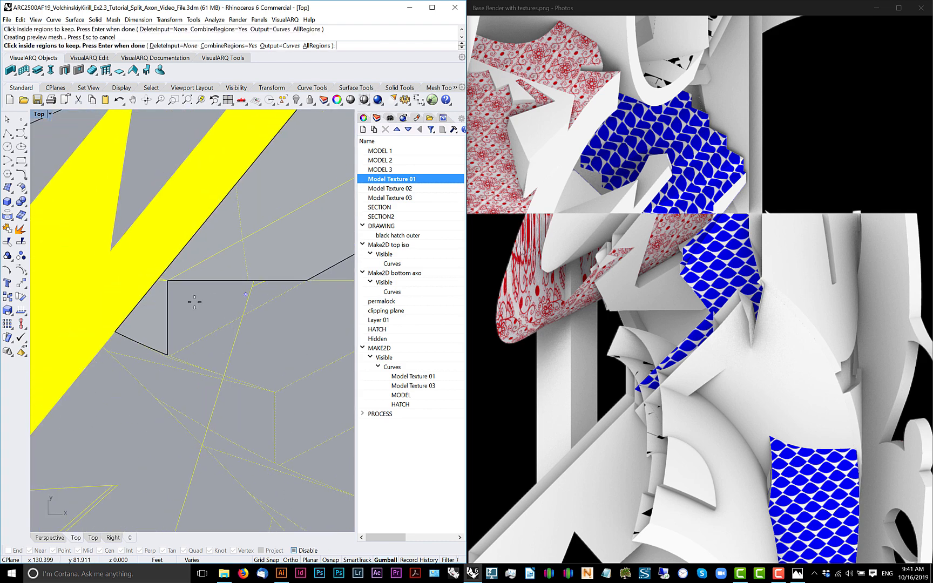
scroll(169, 305, up, 6)
click(158, 302)
scroll(181, 284, down, 19)
- Add the remaining pieces and small slivers between the upper stair outline and the stepped diagonal hatch on its right side
scroll(207, 280, up, 6)
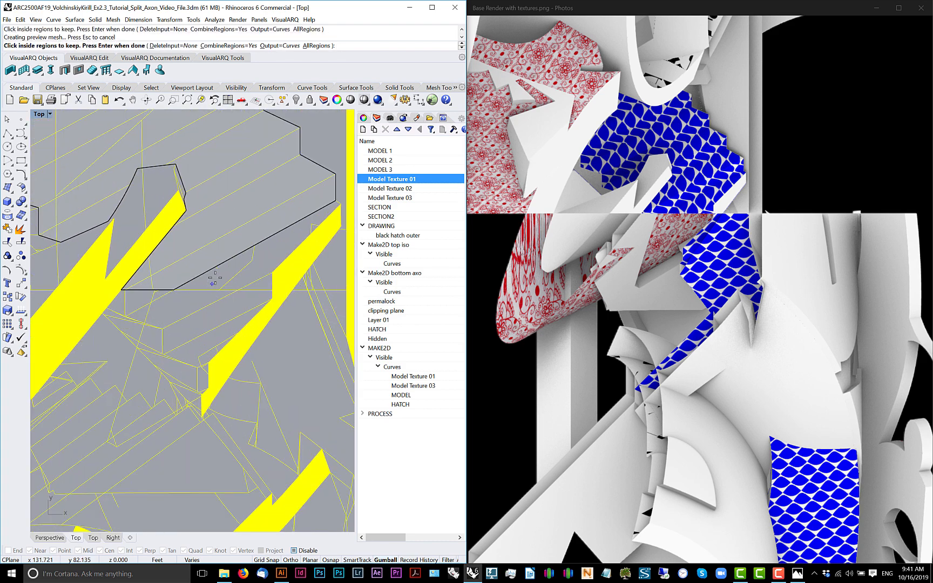
click(215, 278)
click(270, 260)
scroll(336, 226, up, 8)
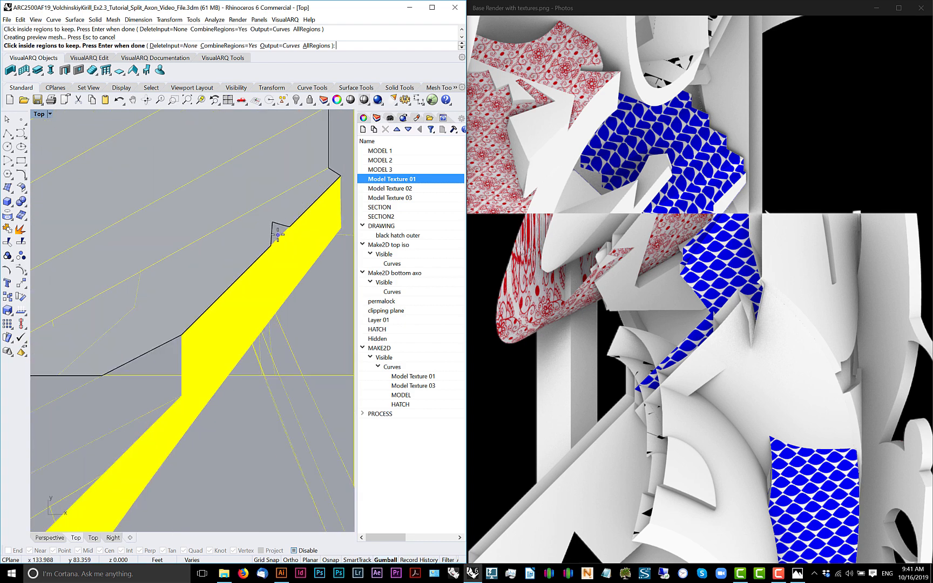
click(277, 234)
scroll(275, 232, down, 6)
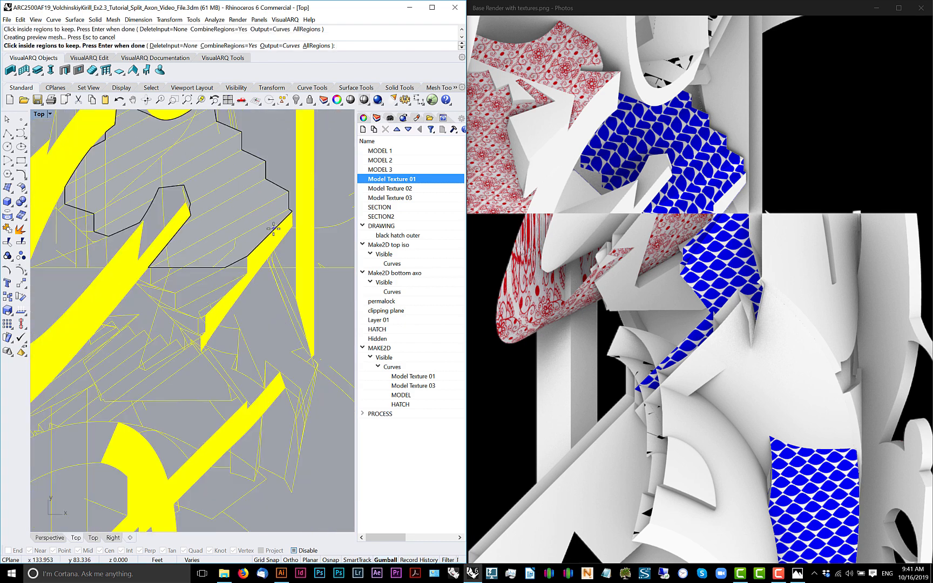
scroll(233, 258, up, 8)
click(256, 273)
scroll(228, 257, down, 8)
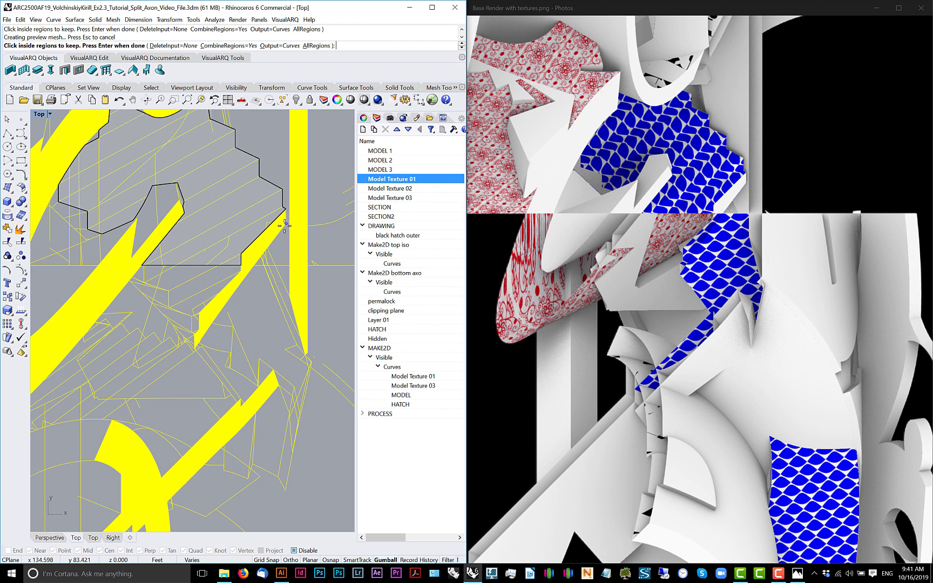
- Pick the angular region below the split line and add the adjoining pieces between the stepped and lower diagonal hatches
click(253, 307)
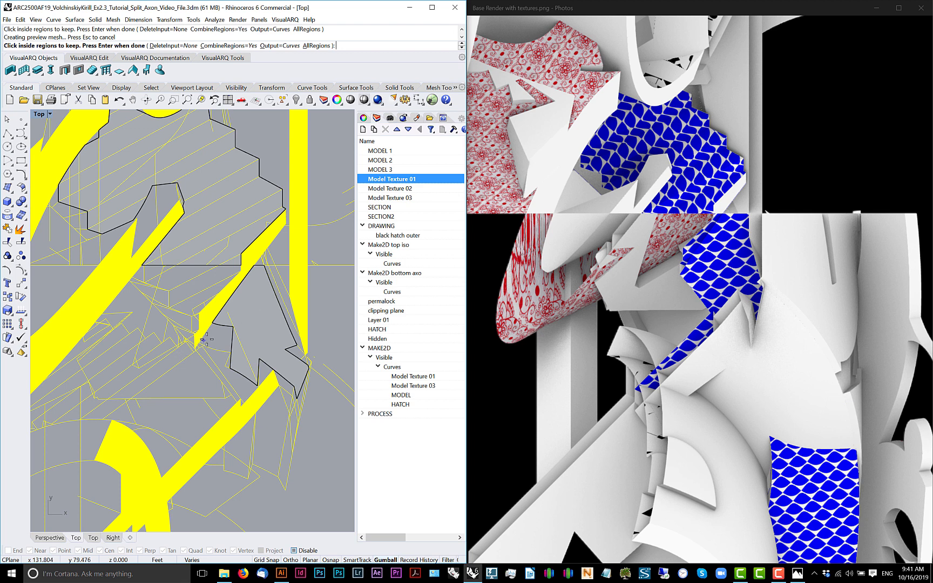
scroll(204, 339, up, 4)
click(207, 372)
click(223, 366)
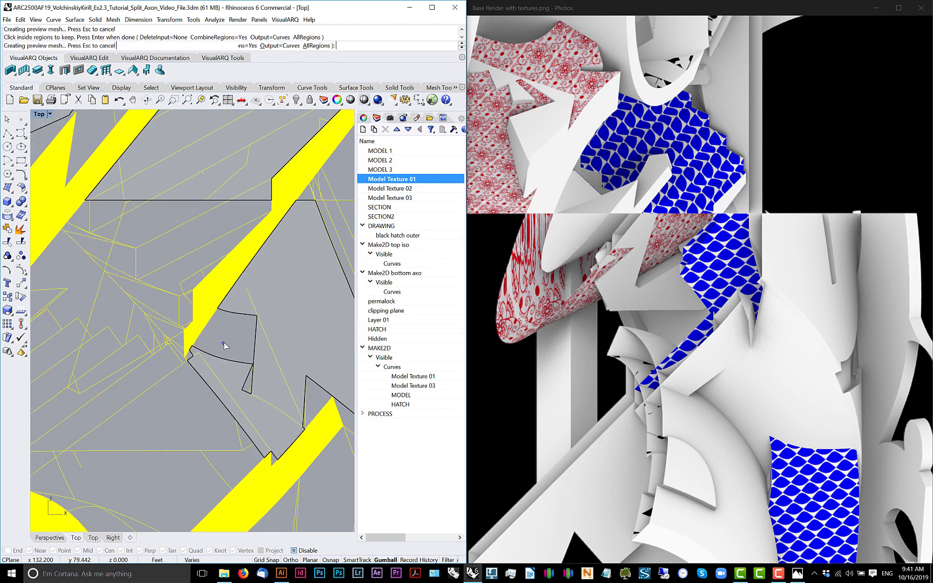
click(226, 346)
click(248, 379)
scroll(248, 379, up, 2)
scroll(249, 379, up, 5)
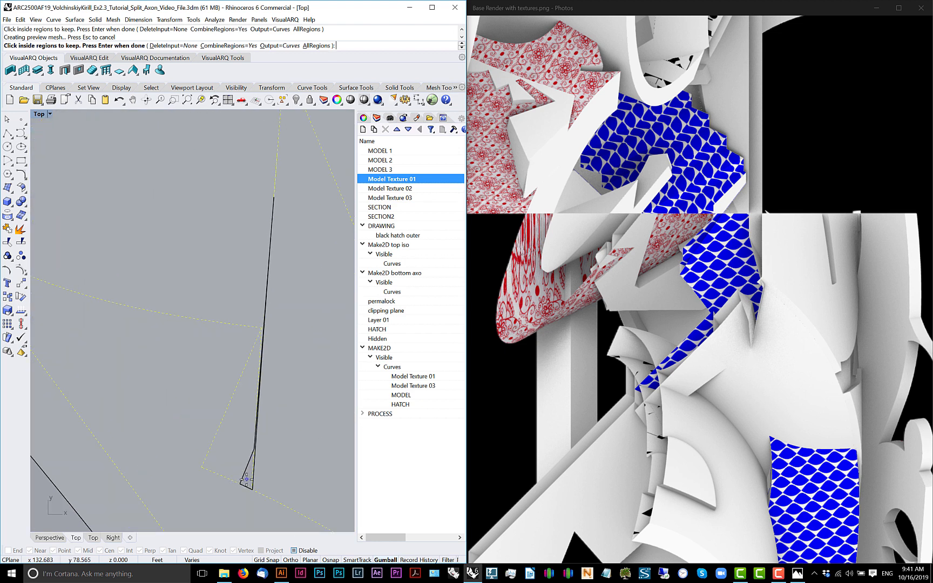
scroll(246, 479, up, 6)
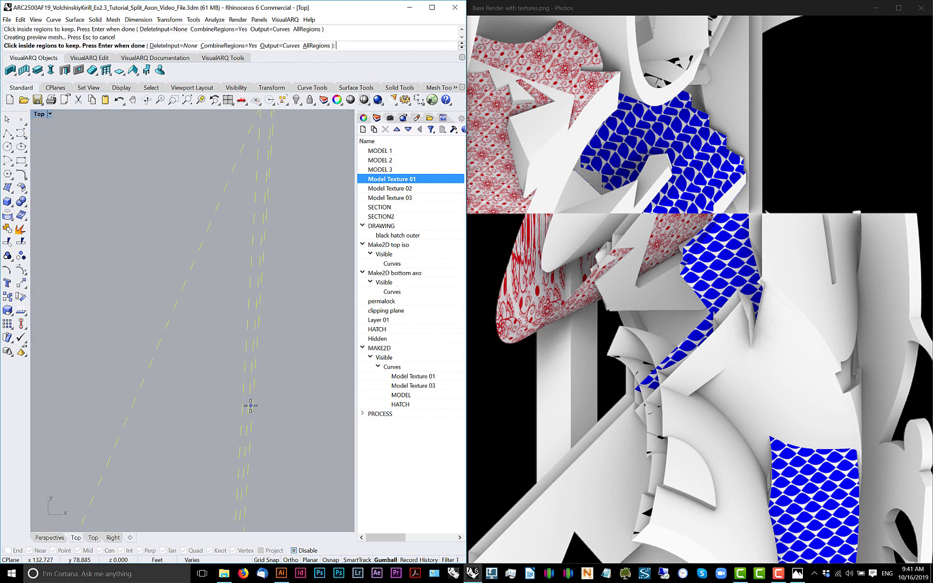
scroll(250, 405, down, 8)
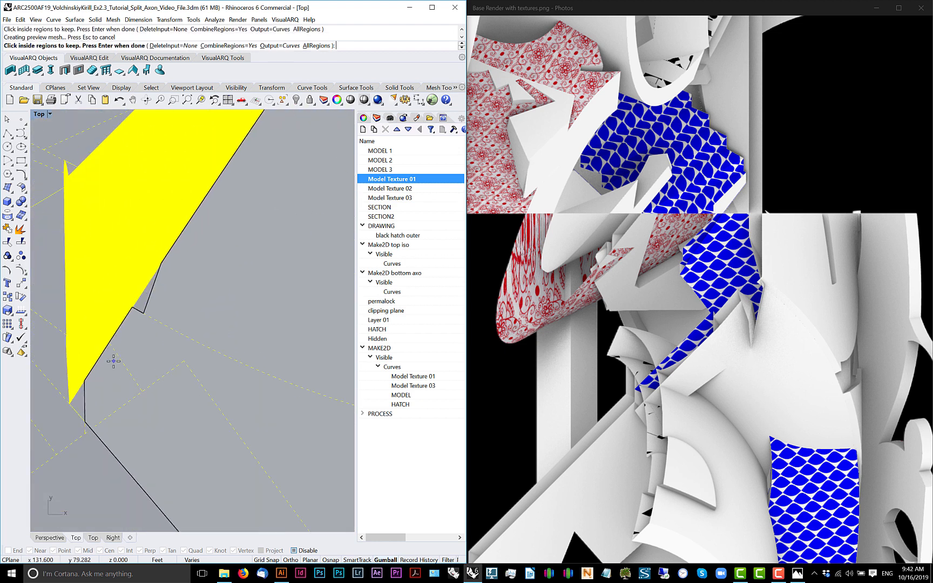
scroll(114, 360, up, 2)
scroll(212, 267, down, 5)
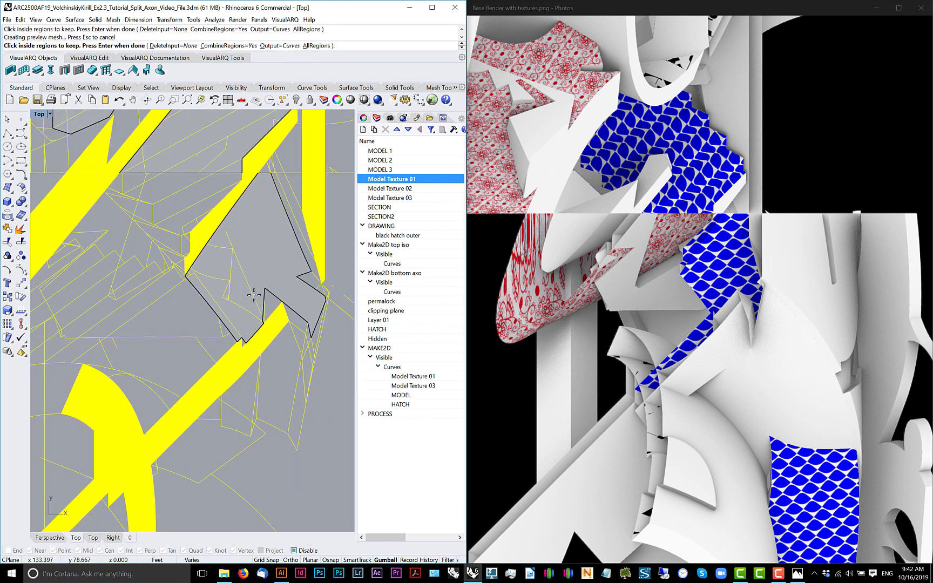
- Add the thin slivers just above the lower diagonal hatch to the angular region
scroll(254, 295, up, 8)
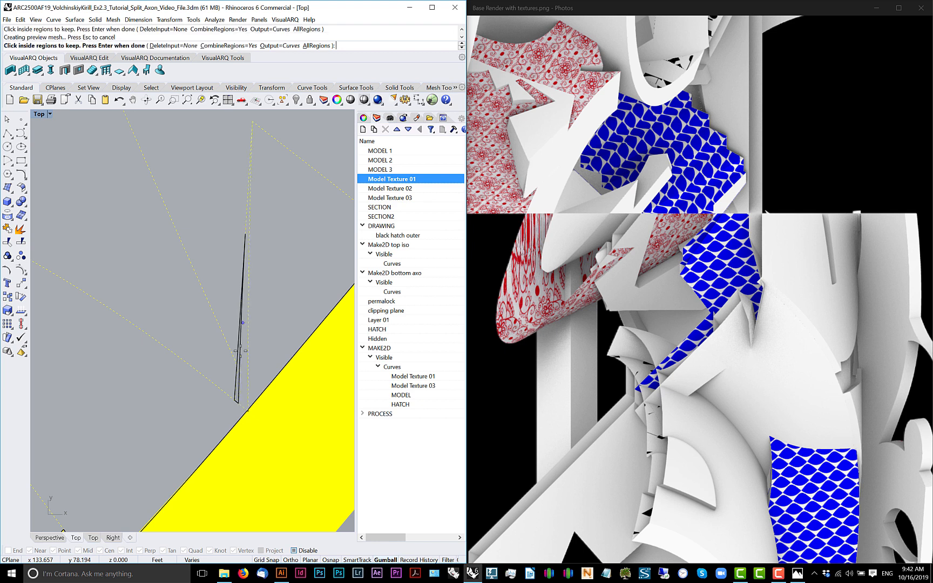
scroll(240, 351, up, 3)
click(238, 367)
scroll(243, 361, down, 4)
scroll(246, 375, up, 6)
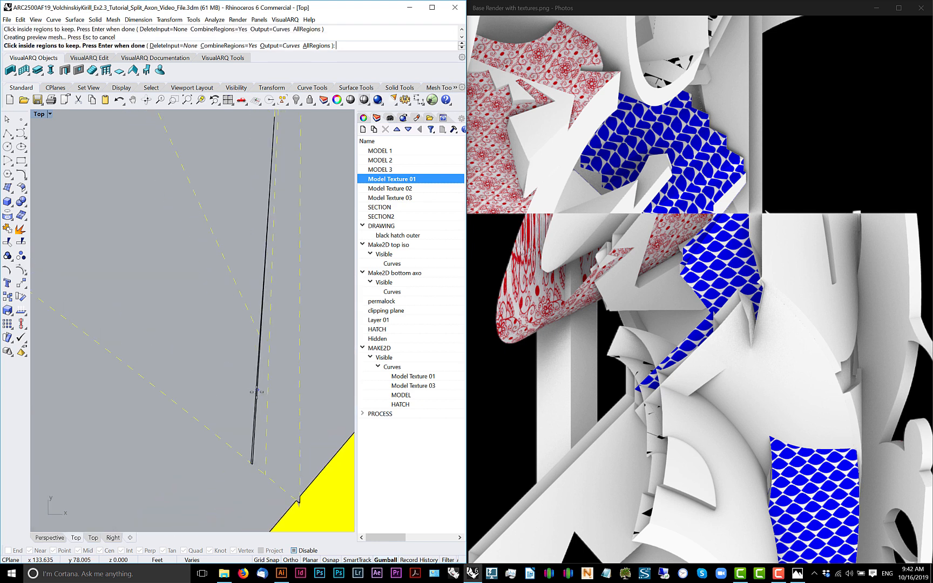
click(256, 393)
scroll(258, 402, up, 8)
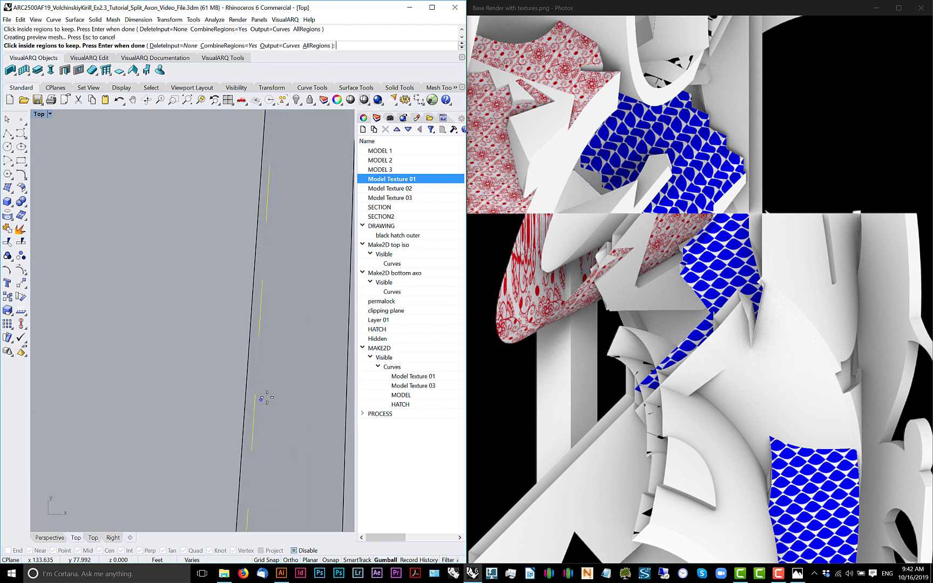
scroll(262, 397, down, 5)
click(255, 401)
scroll(251, 363, down, 8)
scroll(260, 343, down, 12)
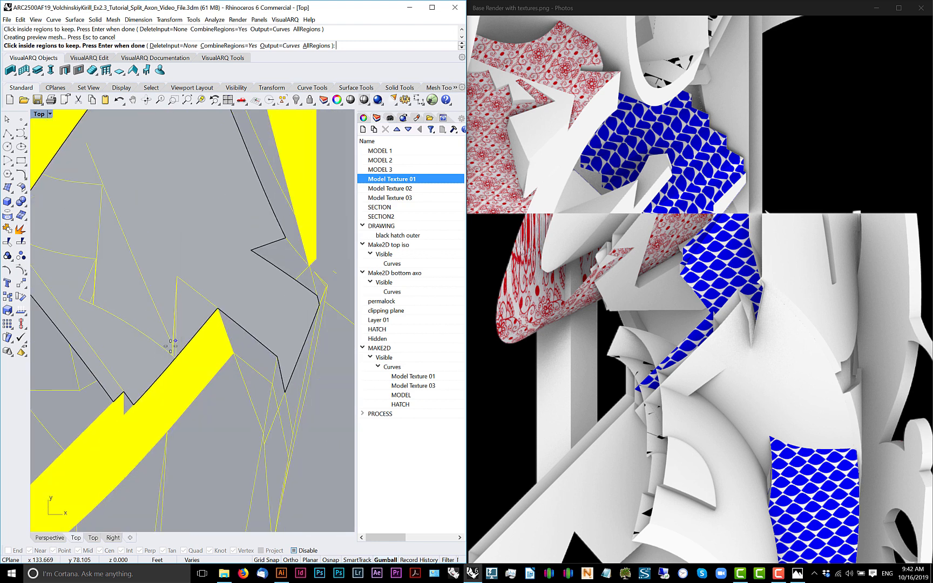
- Add the notch pieces beneath the tip of the vertical hatch to the angular region and check both outlines in the full drawing
scroll(263, 323, up, 7)
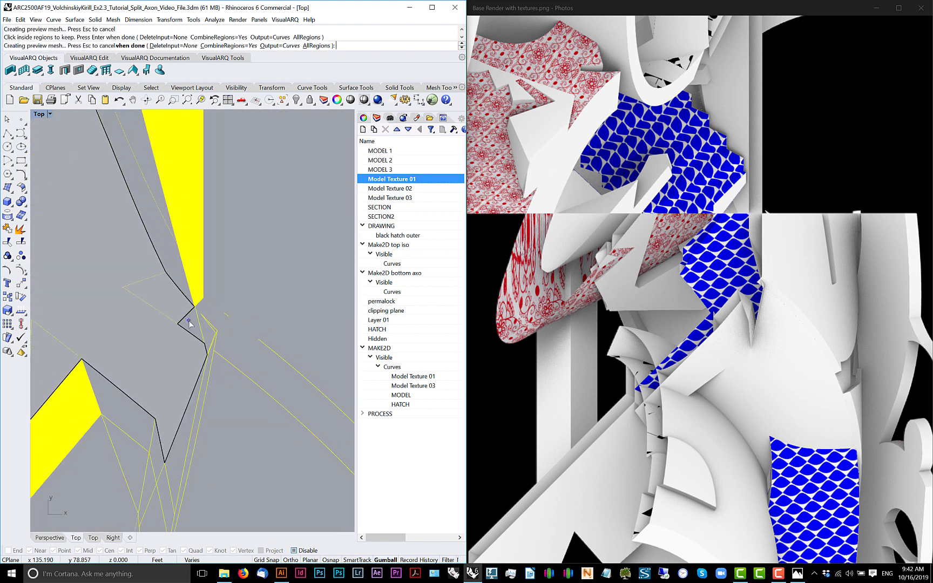
scroll(202, 324, up, 3)
scroll(216, 329, down, 5)
scroll(183, 377, up, 2)
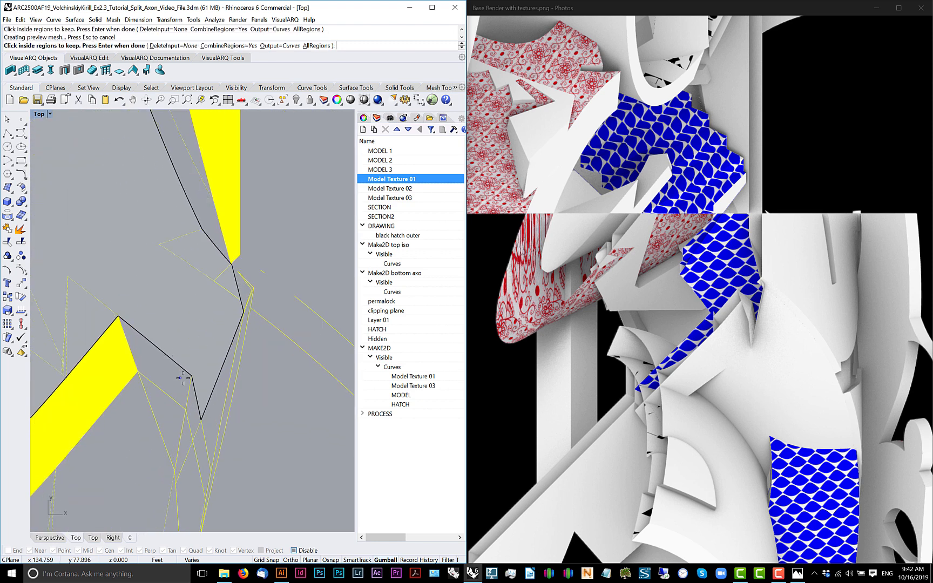
scroll(184, 374, down, 10)
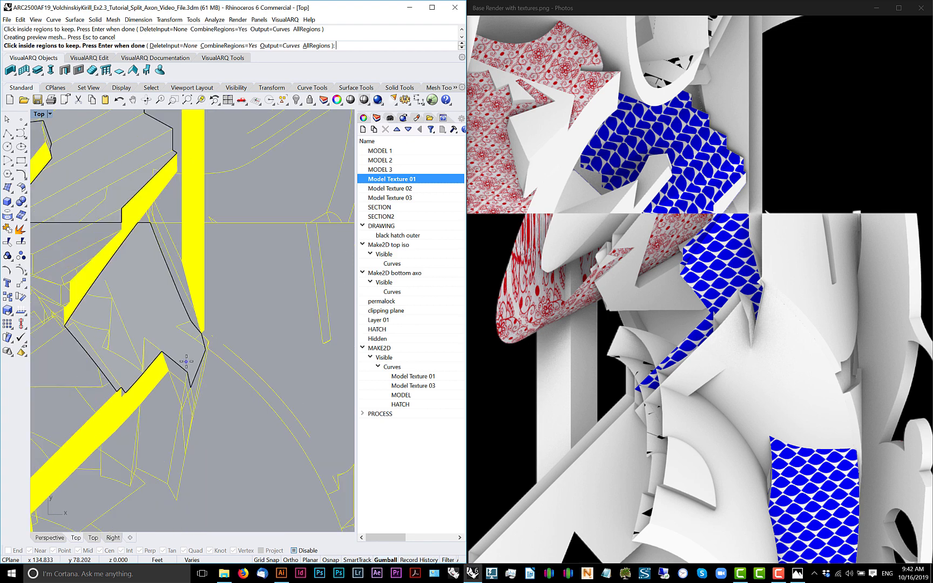
scroll(216, 343, down, 2)
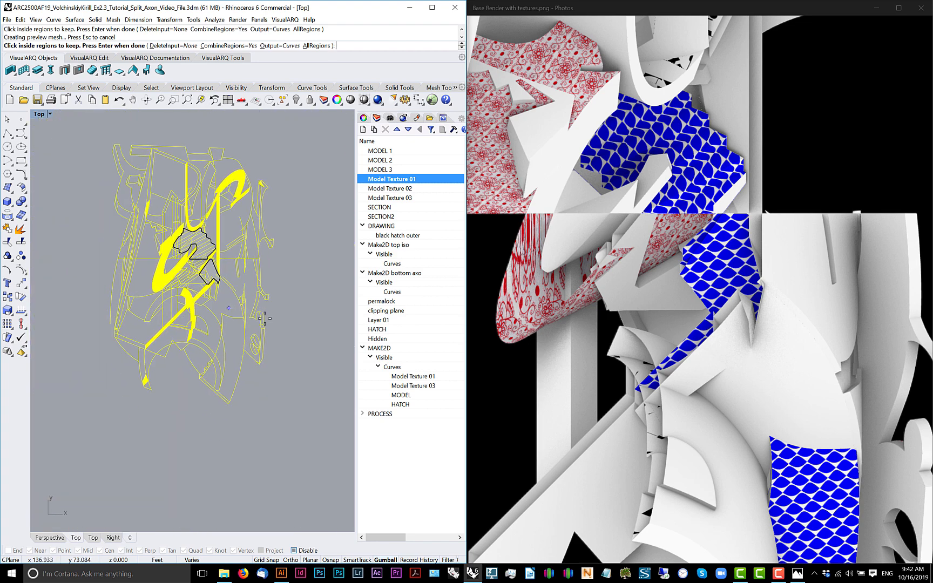
- Compare the narrow strip at the drawing's left side with the render and add its small triangular tip to the picked regions
double_click(637, 355)
drag(204, 283, 223, 293)
click(506, 212)
scroll(505, 212, up, 5)
drag(165, 243, 156, 264)
scroll(156, 264, up, 15)
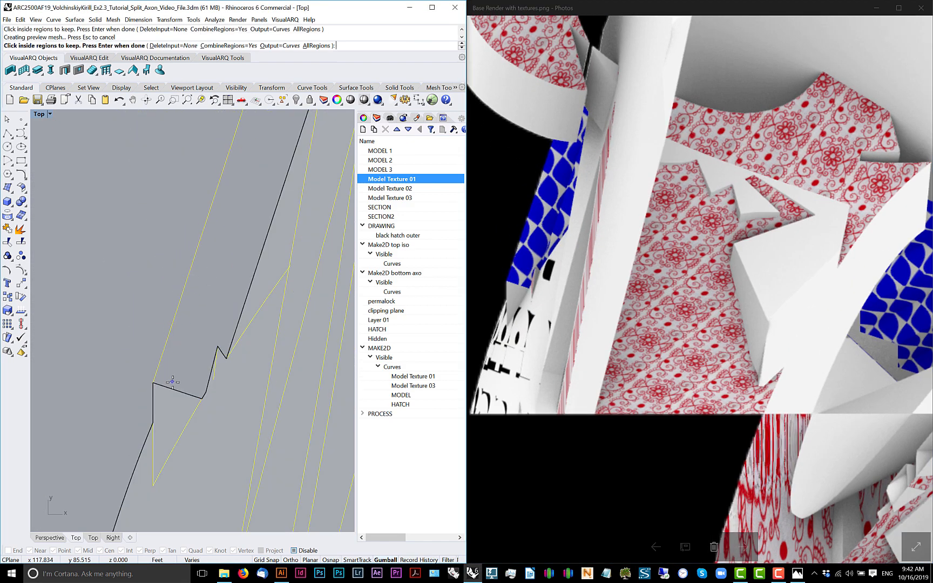
click(167, 409)
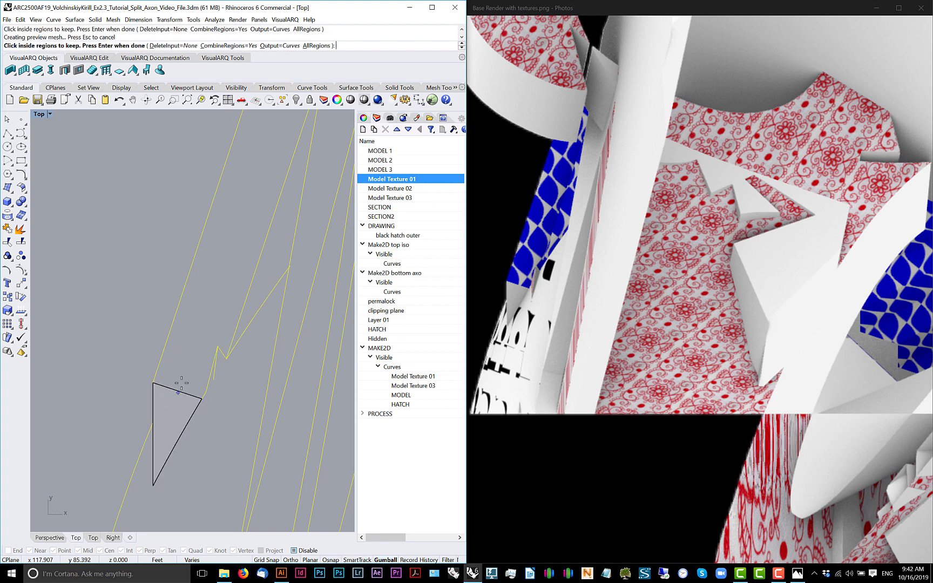
click(183, 381)
click(182, 380)
- Add the tall curved panel and the adjoining wedge in the lower drawing, and create the outlines from all picked regions
scroll(181, 367, down, 15)
scroll(189, 340, down, 10)
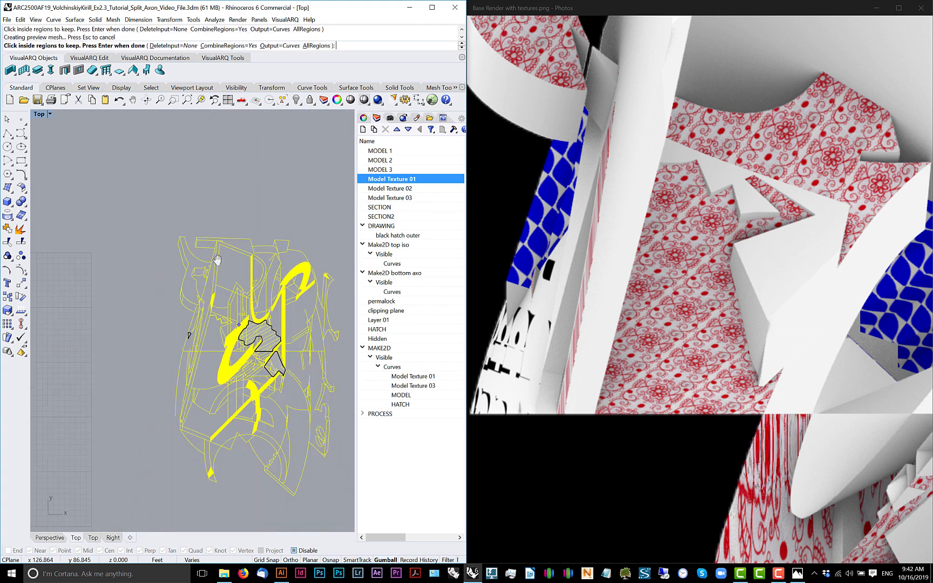
drag(216, 260, 195, 196)
scroll(271, 380, up, 9)
click(268, 377)
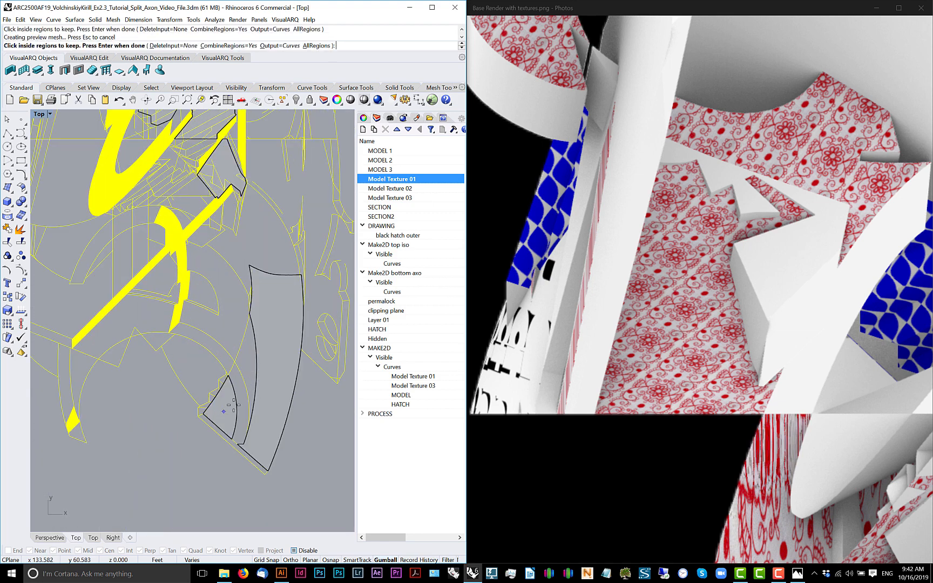
scroll(229, 405, down, 12)
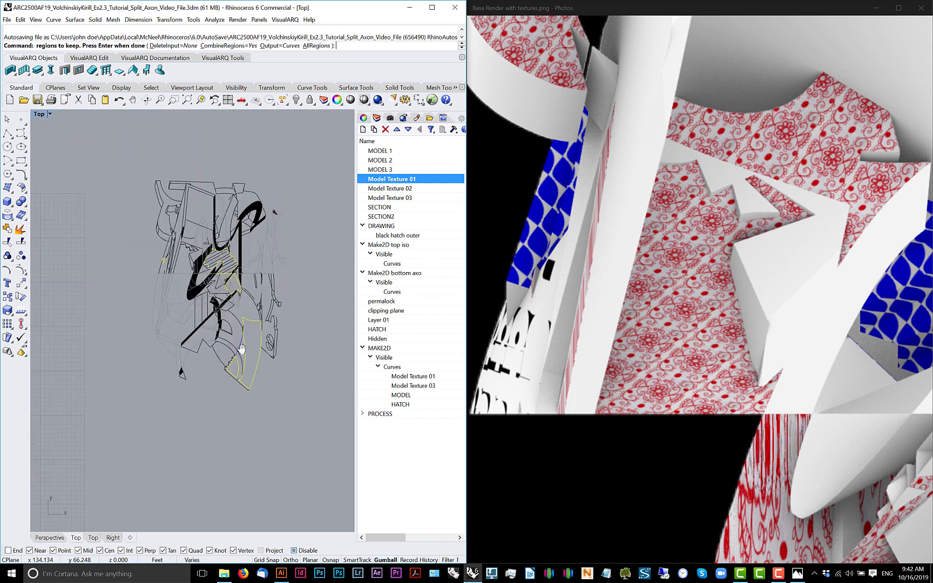
- Try to hatch the newly created outlines in Boundary mode, reselecting them for a second attempt
text(hatch)
key(Return)
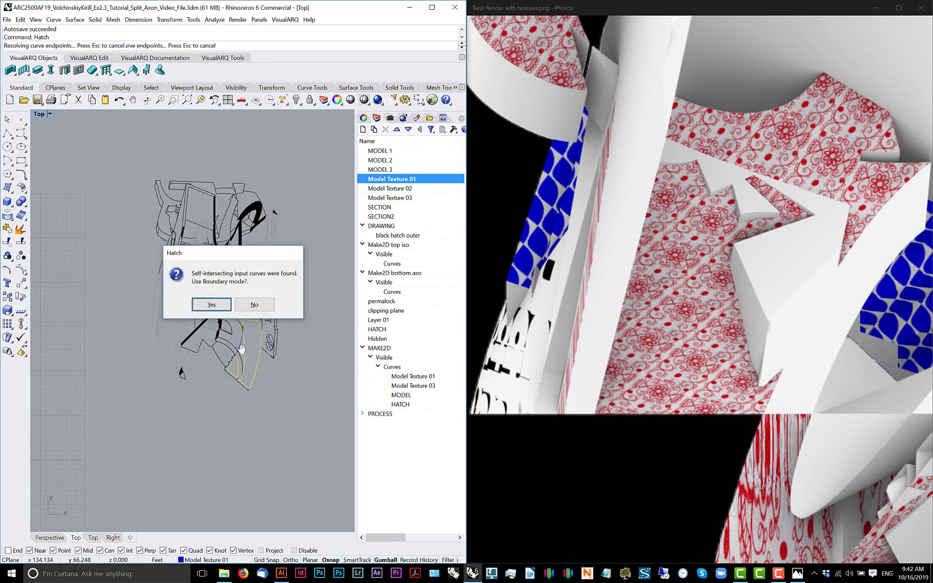
key(Return)
click(274, 393)
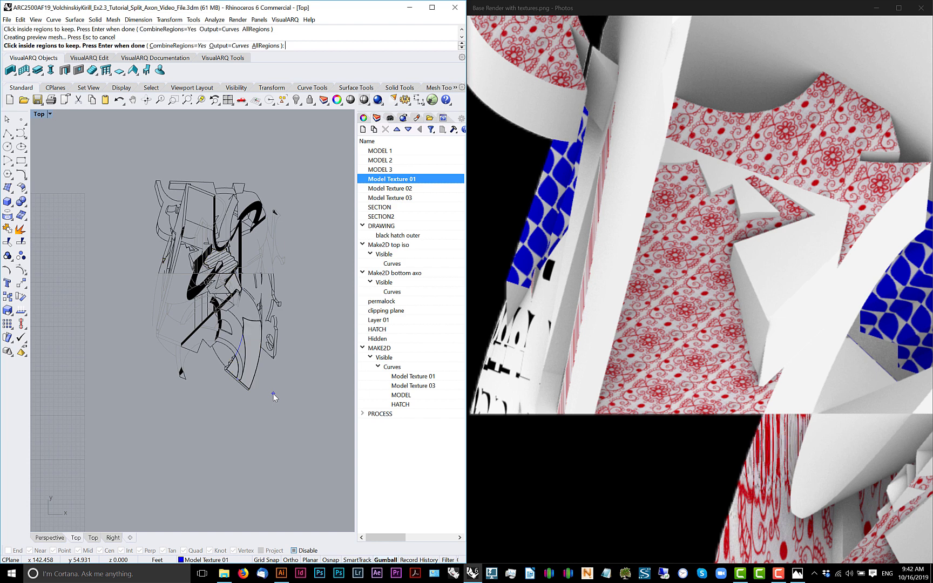
key(Return)
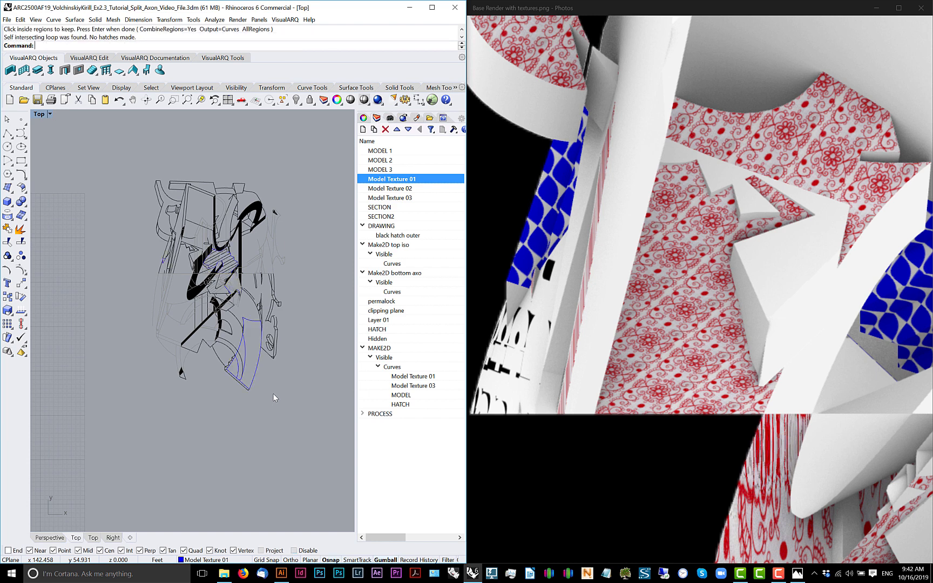
text(sellast)
key(Return)
key(Return)
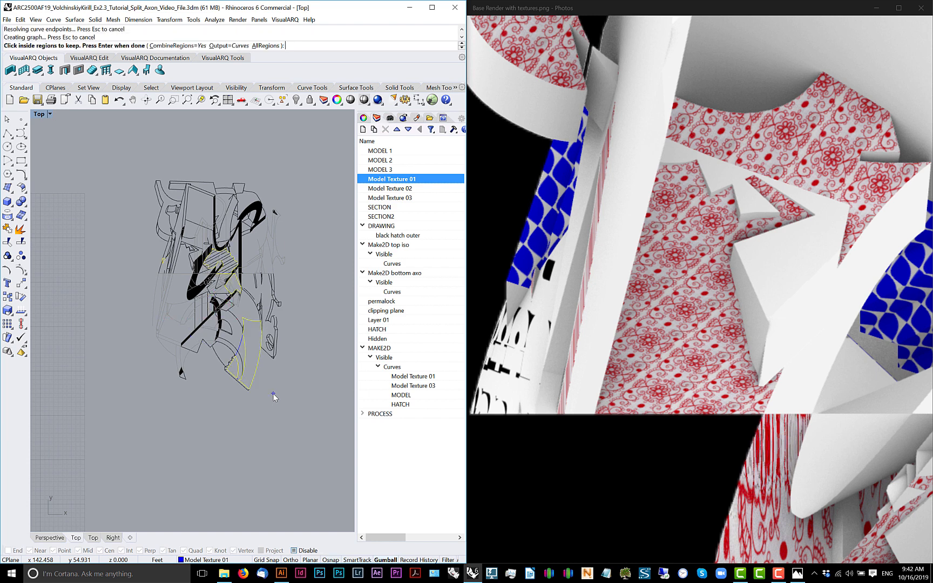
click(273, 394)
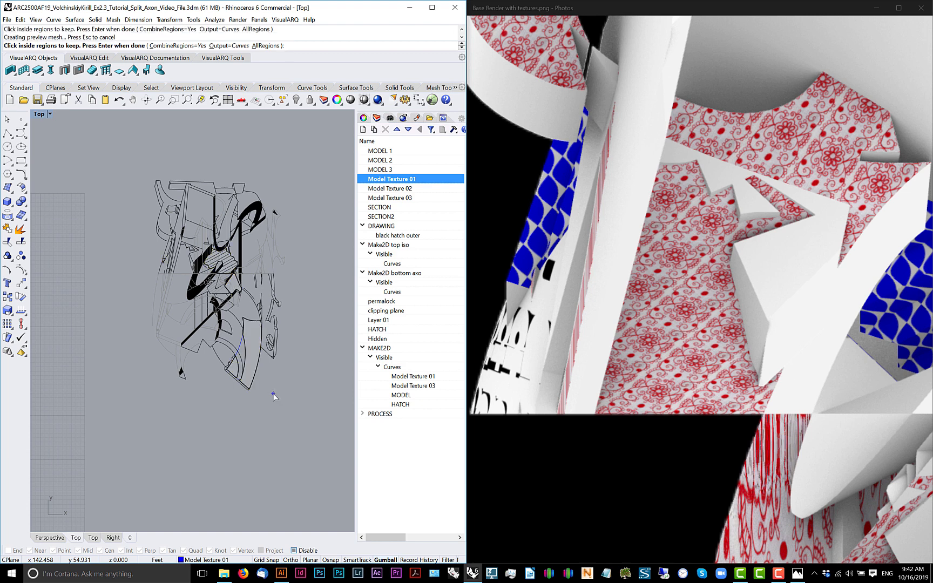
key(Return)
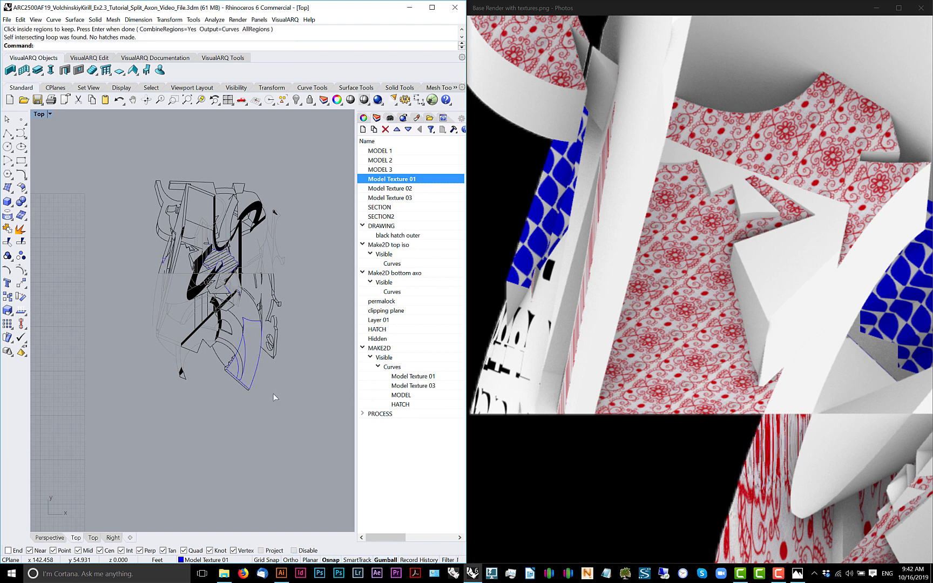
- Select the last created outlines with SelLast and group them
mouse_move(233, 301)
mouse_down()
mouse_move(269, 321)
mouse_move(193, 319)
mouse_up()
scroll(186, 320, down, 2)
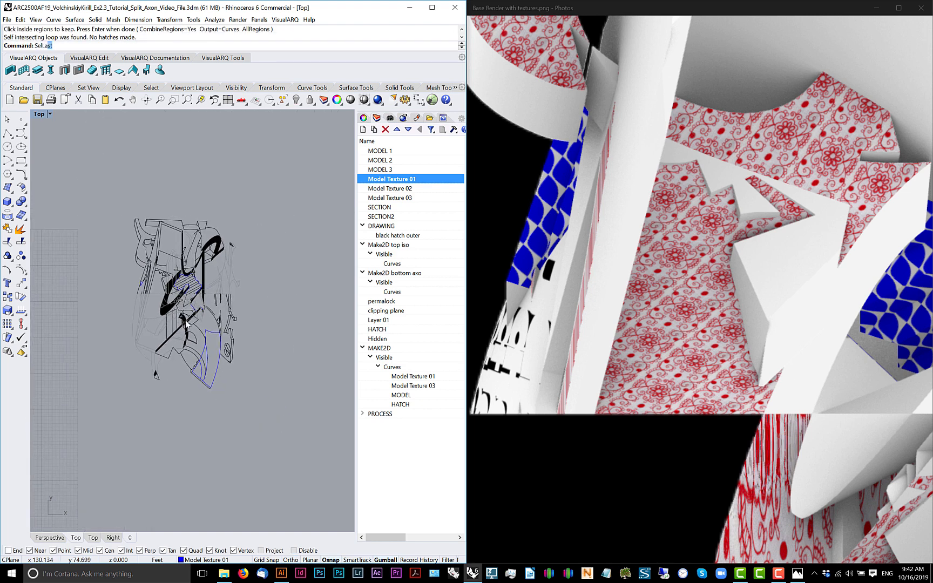
key(Return)
scroll(140, 280, up, 5)
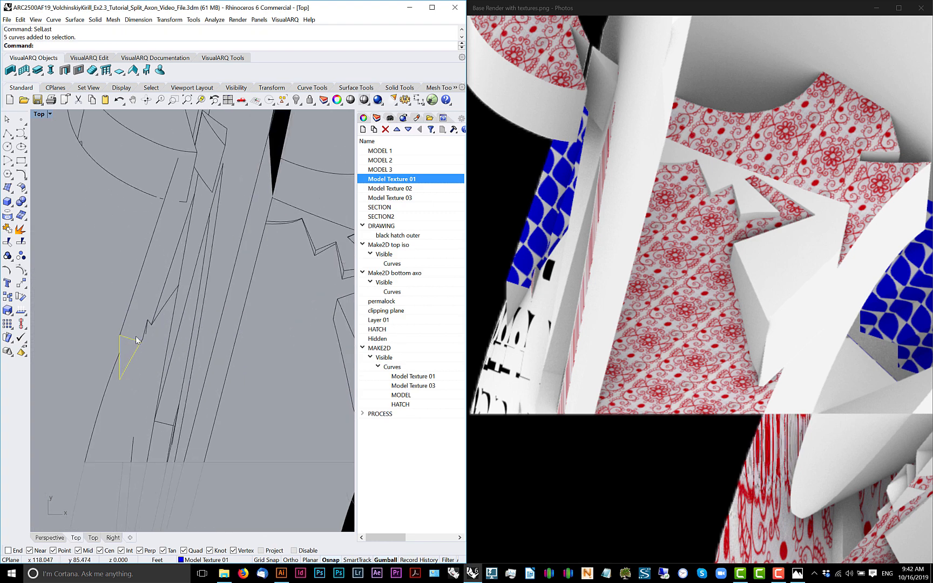
scroll(135, 332, down, 4)
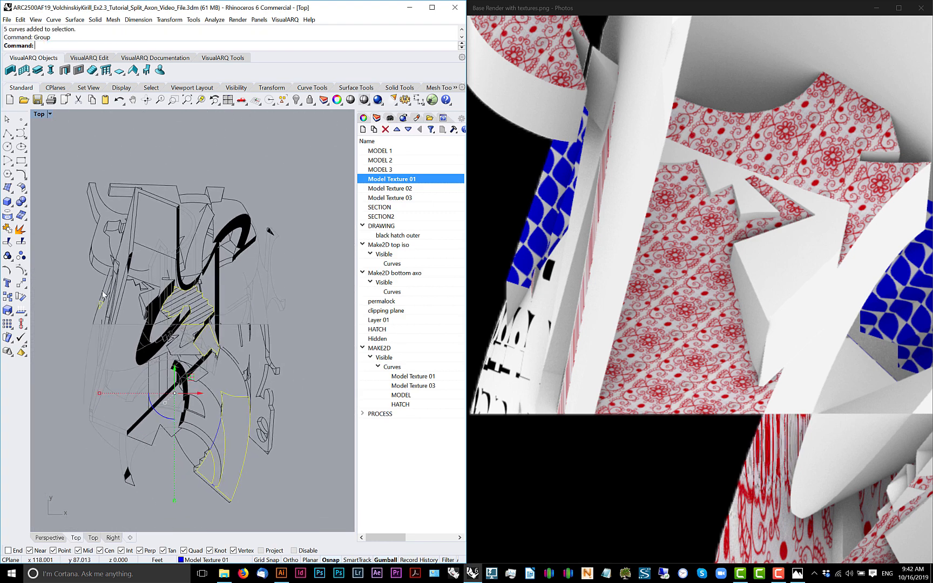
- Extend the short curve at the upper end of the left strip to the strip's long edge line
scroll(133, 268, up, 6)
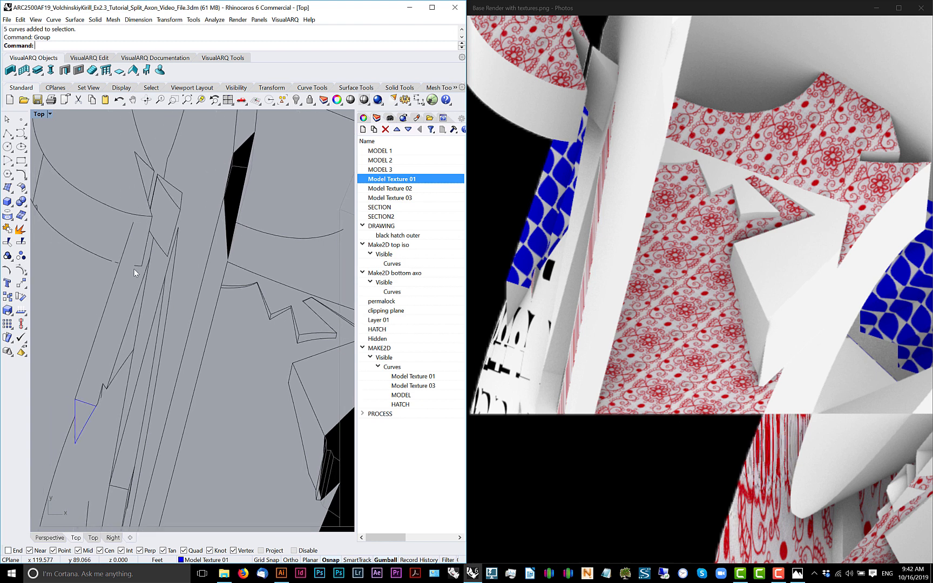
click(103, 273)
key(Return)
click(138, 265)
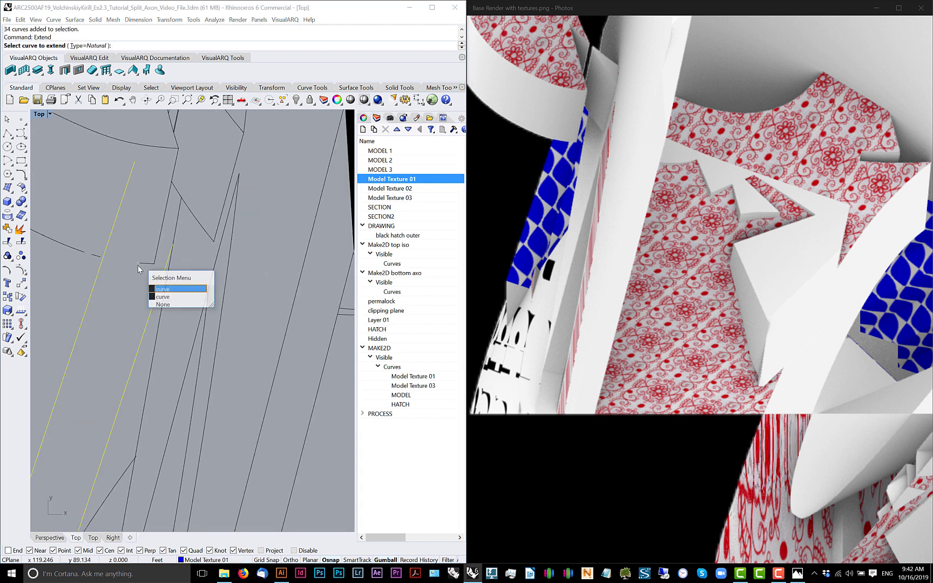
click(152, 287)
key(Return)
scroll(144, 281, down, 6)
drag(142, 322, 152, 305)
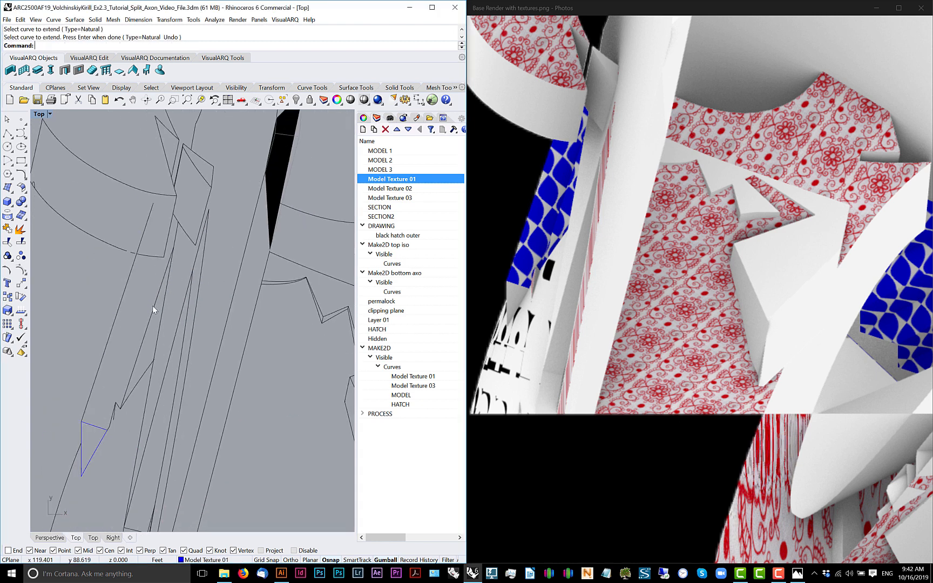
- Check the upper end of the left strip for gaps and select the surrounding drawing curves
drag(134, 340, 150, 324)
scroll(121, 409, up, 4)
scroll(126, 383, down, 5)
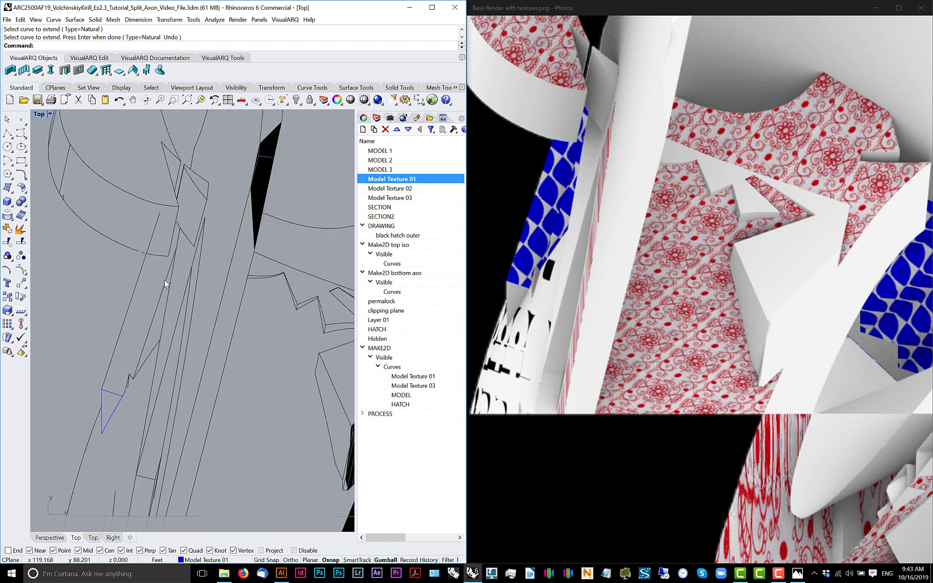
scroll(173, 263, up, 5)
scroll(188, 196, up, 4)
scroll(189, 199, down, 5)
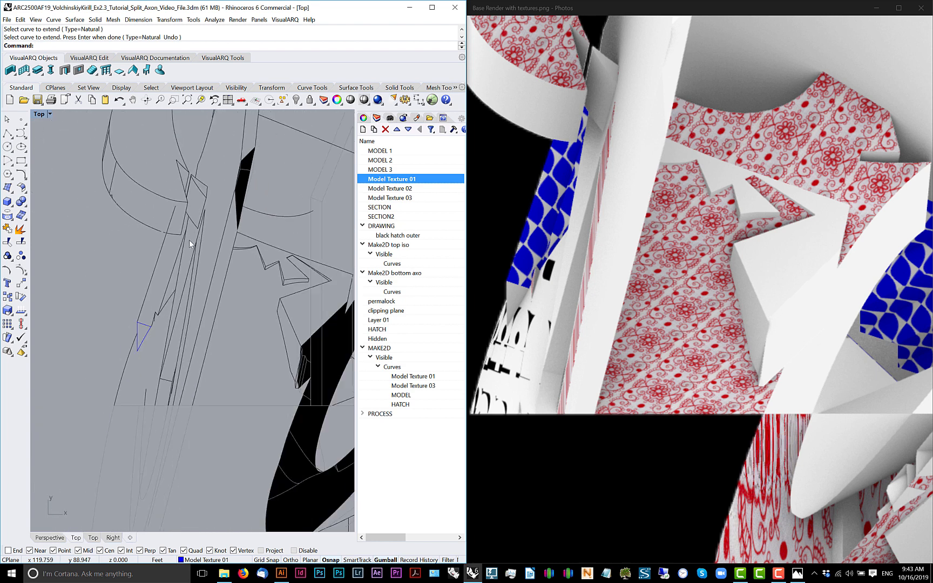
drag(70, 177, 75, 173)
text(hatch)
key(Return)
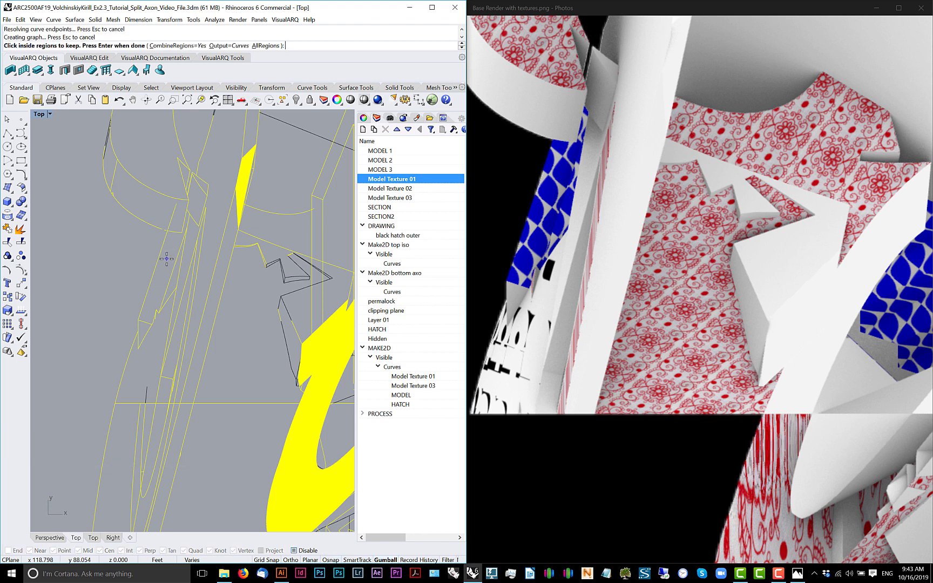
key(Return)
- Use CurveBoolean to create one closed outline from the left strip region and its triangular tip
text(Cirve)
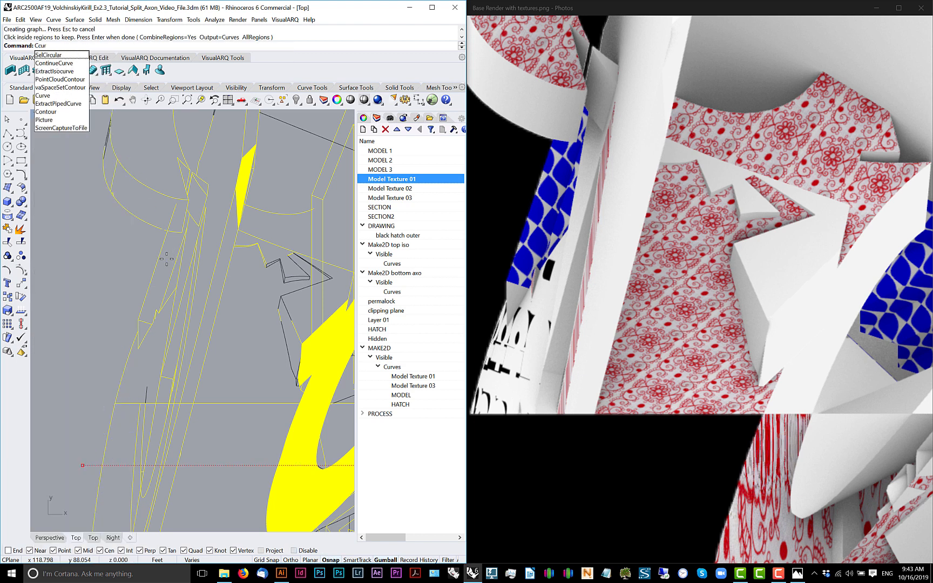
key(BackSpace)
key(BackSpace)
key(BackSpace)
key(BackSpace)
text(ur)
key(Return)
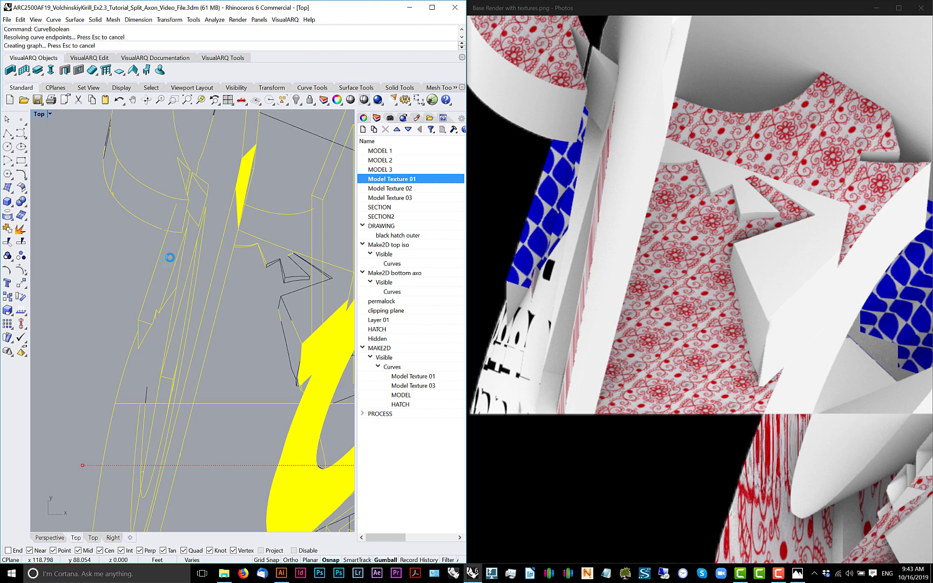
scroll(167, 256, up, 4)
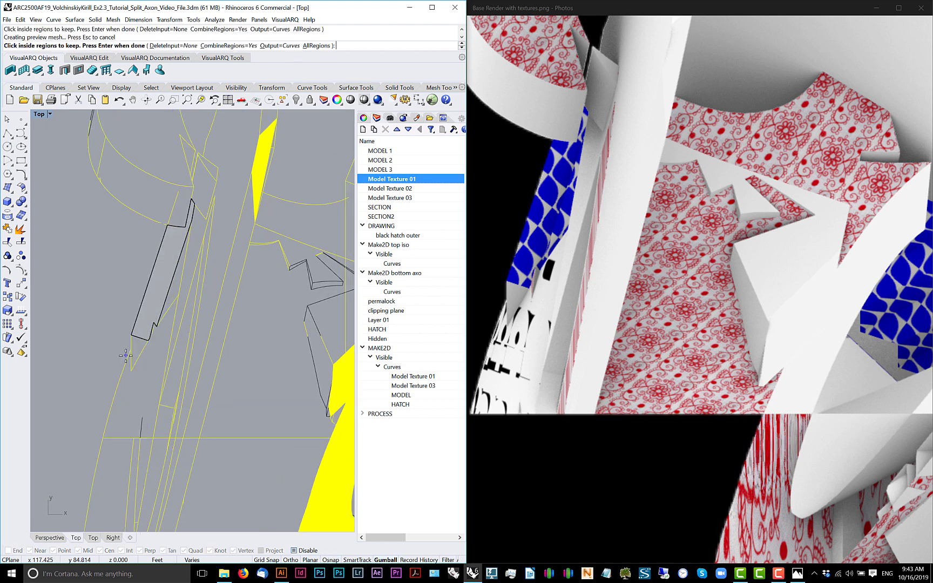
key(Return)
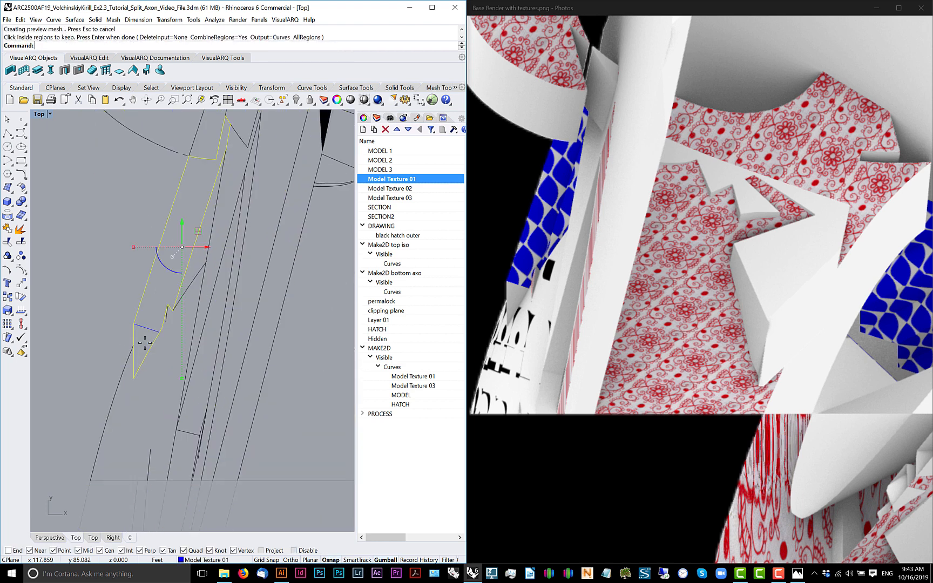
- Reselect the surrounding curves and create a CurveBoolean outline of the strip that also includes the piece along its right side
scroll(178, 335, up, 1)
drag(224, 181, 124, 307)
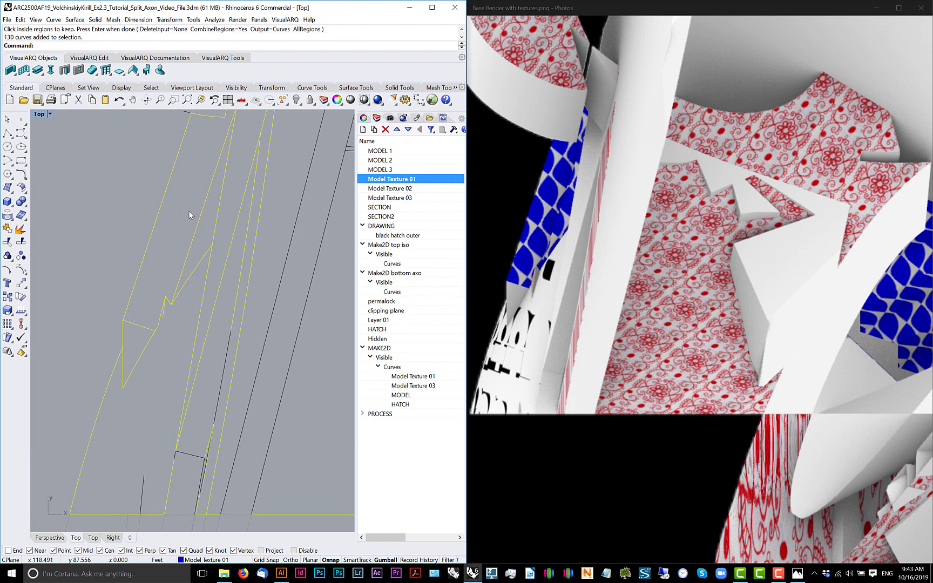
key(Return)
click(205, 220)
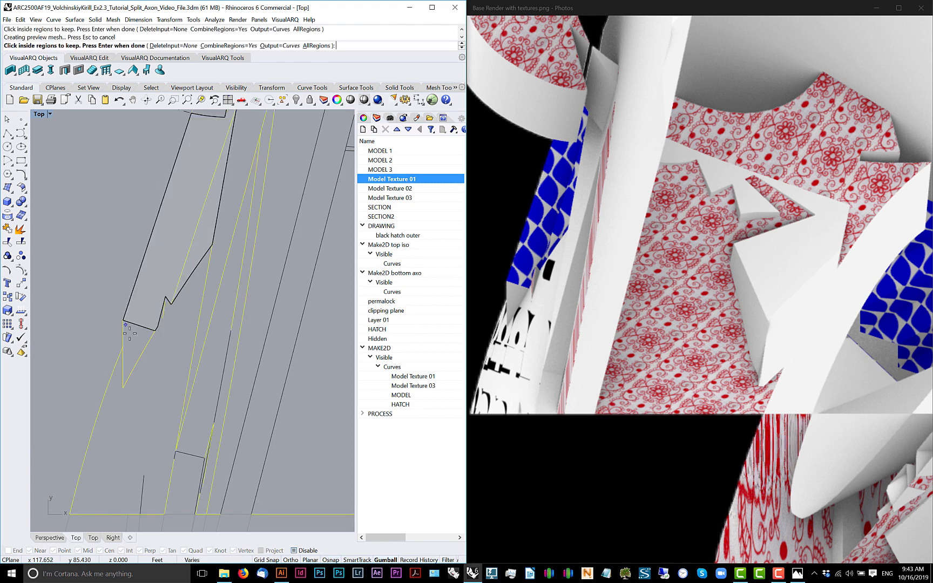
scroll(130, 333, down, 2)
key(Return)
- Run Group on the new full-width strip outline as a single object
text(group)
key(Return)
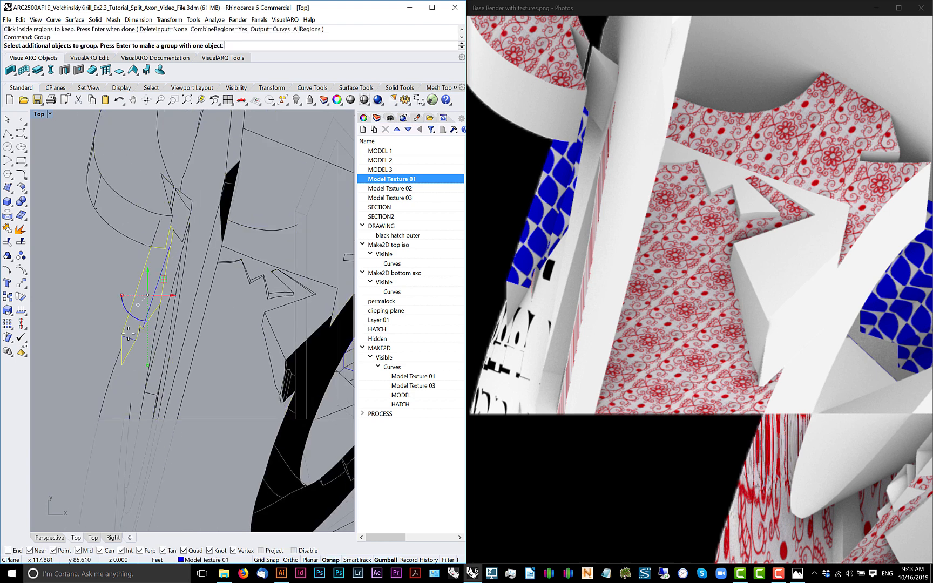
scroll(147, 326, up, 4)
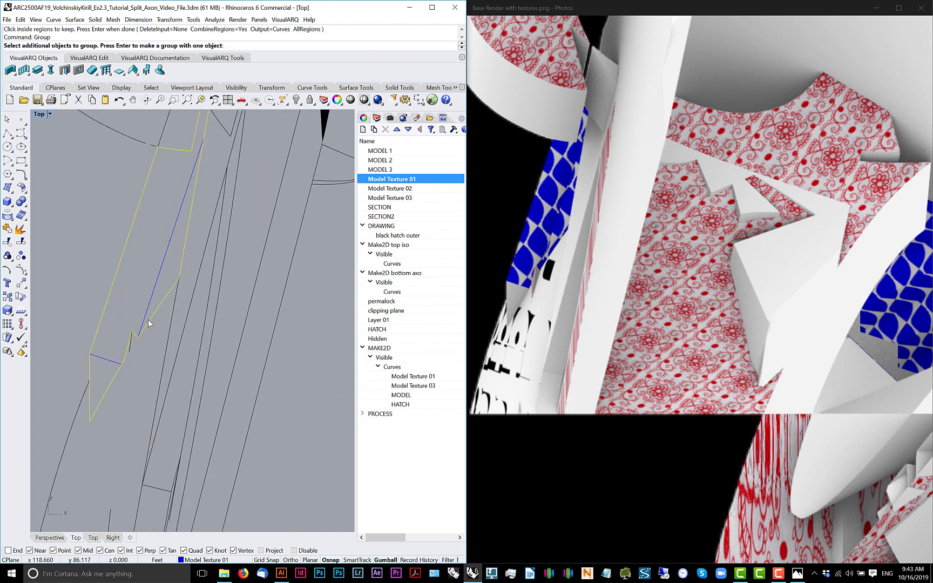
key(Return)
click(159, 331)
click(183, 356)
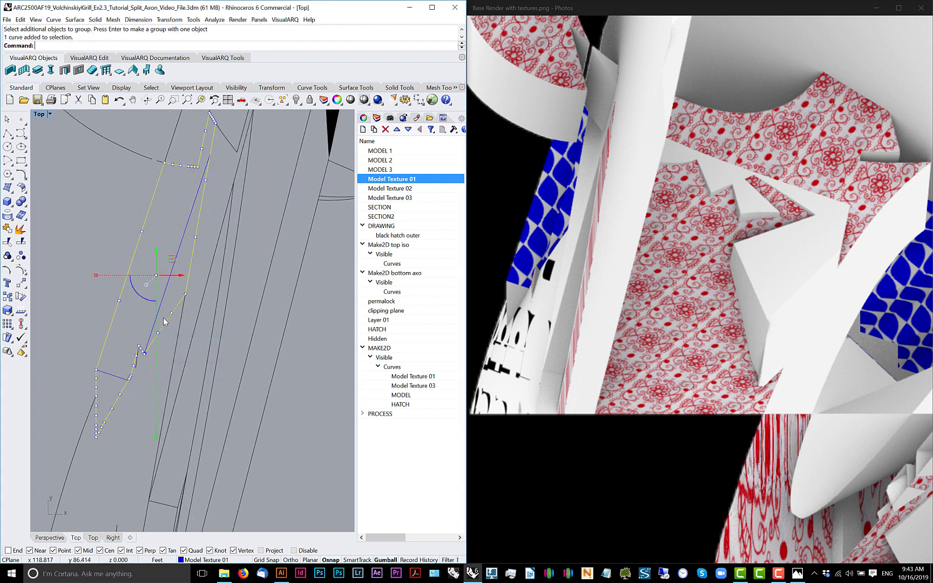
shift+click(160, 310)
click(180, 341)
scroll(169, 316, down, 6)
scroll(169, 317, down, 6)
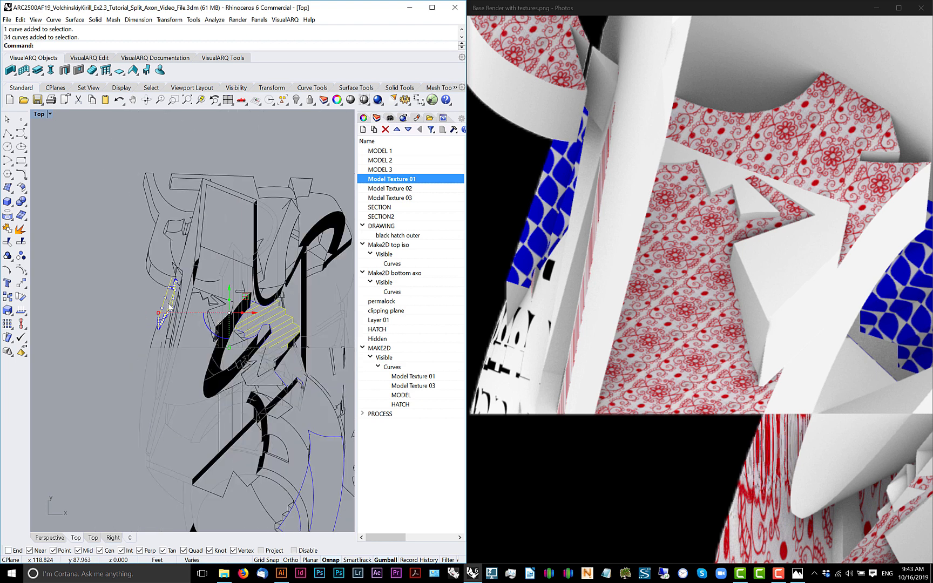
scroll(227, 376, up, 2)
shift+click(234, 382)
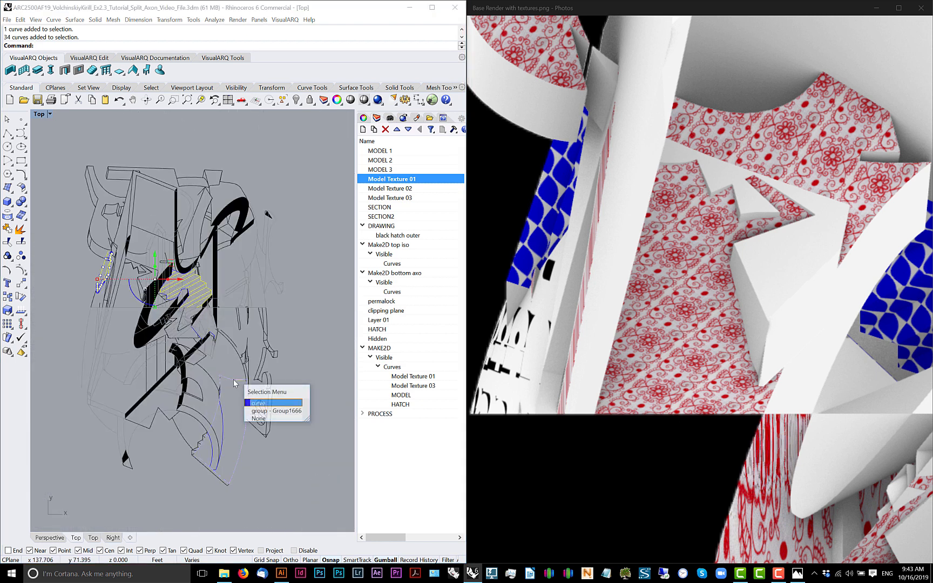
click(257, 405)
key(Escape)
key(Escape)
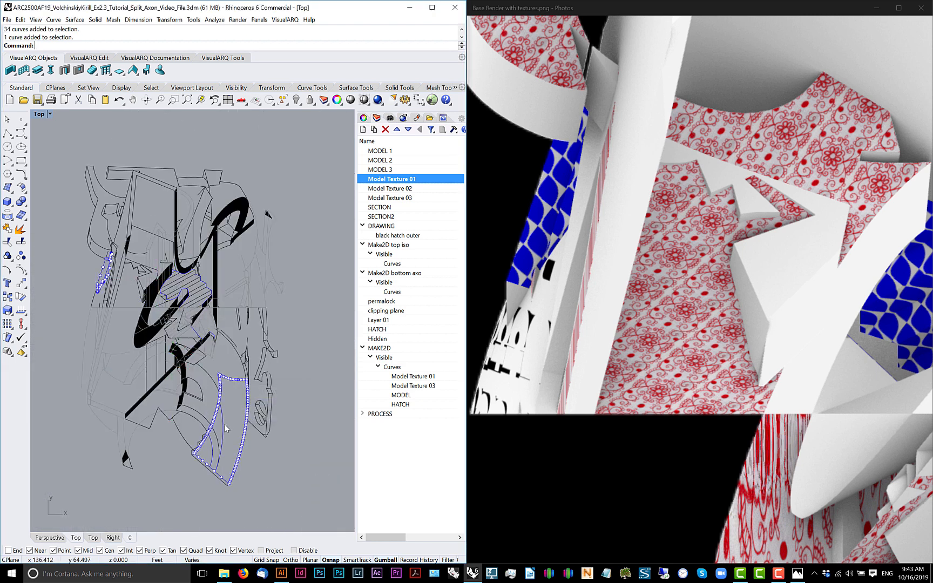
- Select all the finished Model Texture 01 outlines, including the left strip, and move them vertically clear of the axon drawing
click(233, 379)
click(252, 412)
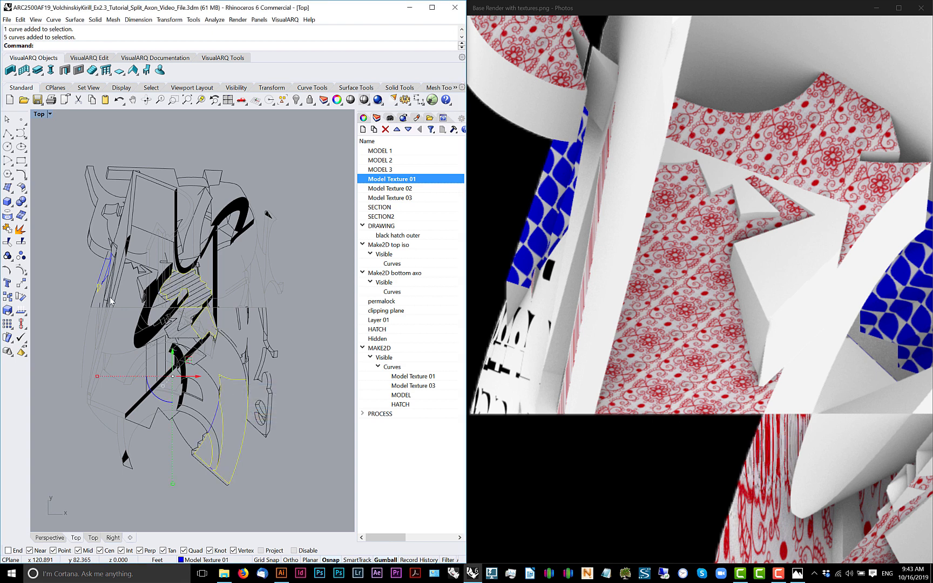
scroll(104, 247, up, 5)
click(108, 237)
click(131, 257)
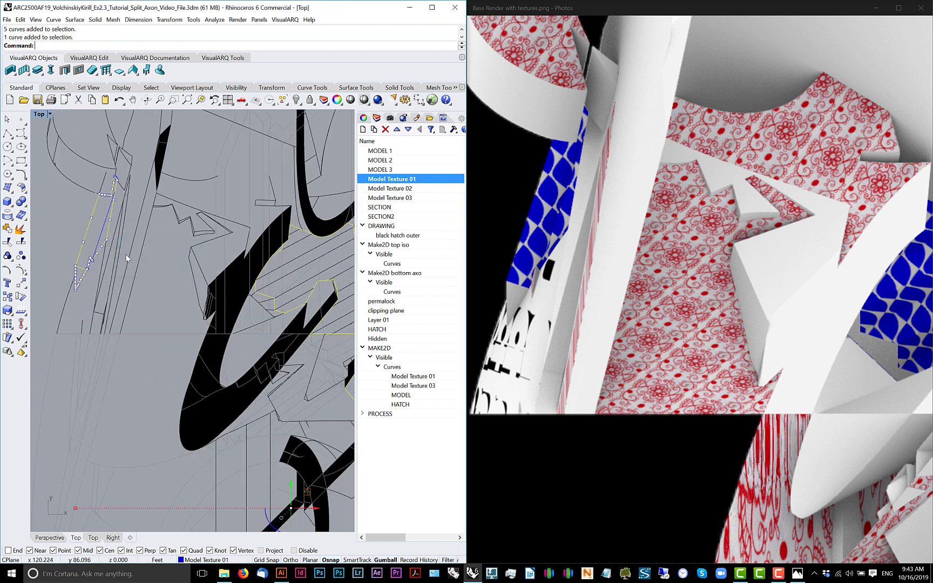
scroll(176, 285, down, 8)
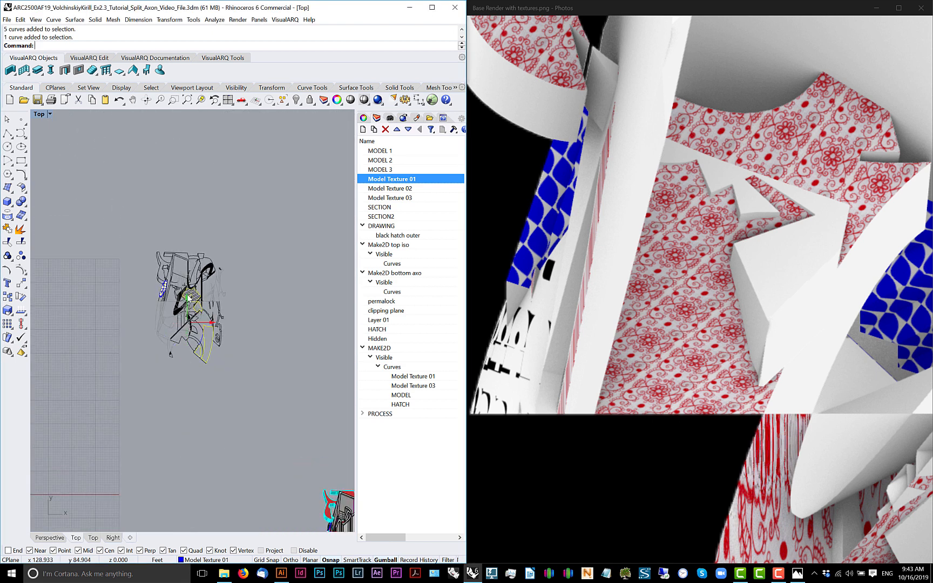
click(188, 298)
text(zs)
key(Return)
key(Escape)
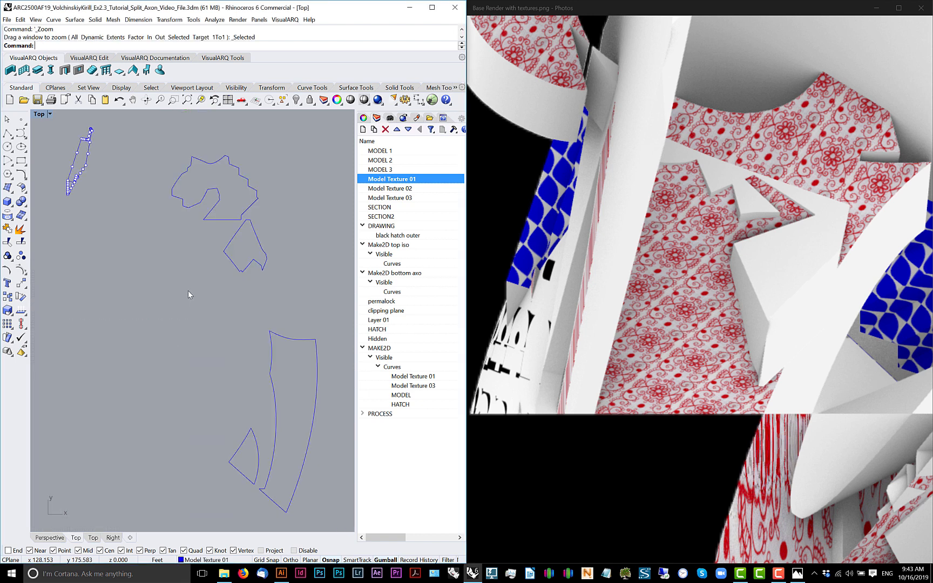
- Ungroup the moved group of outlines and run Hatch on the large outline with the stepped edge
scroll(196, 289, down, 7)
scroll(241, 306, up, 10)
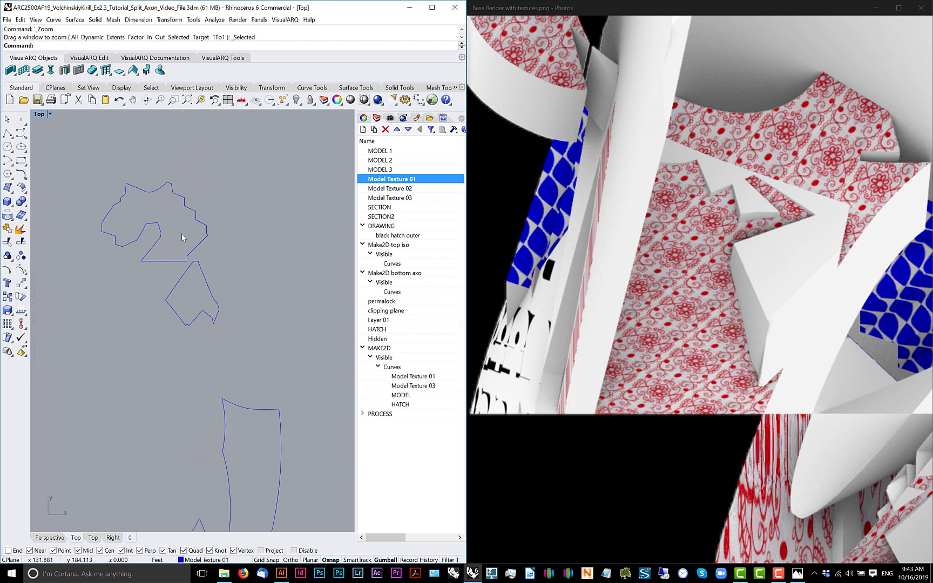
scroll(156, 316, down, 8)
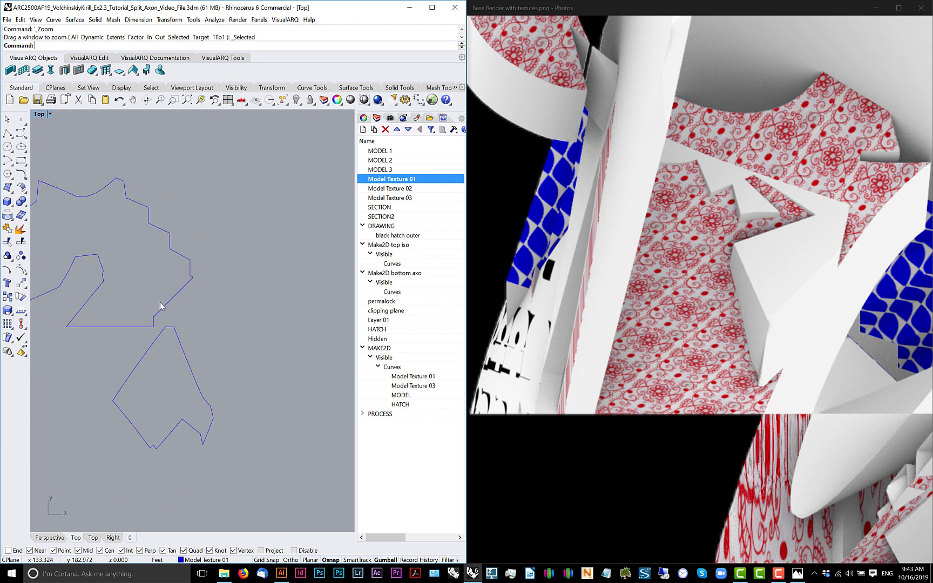
click(202, 295)
scroll(211, 289, down, 5)
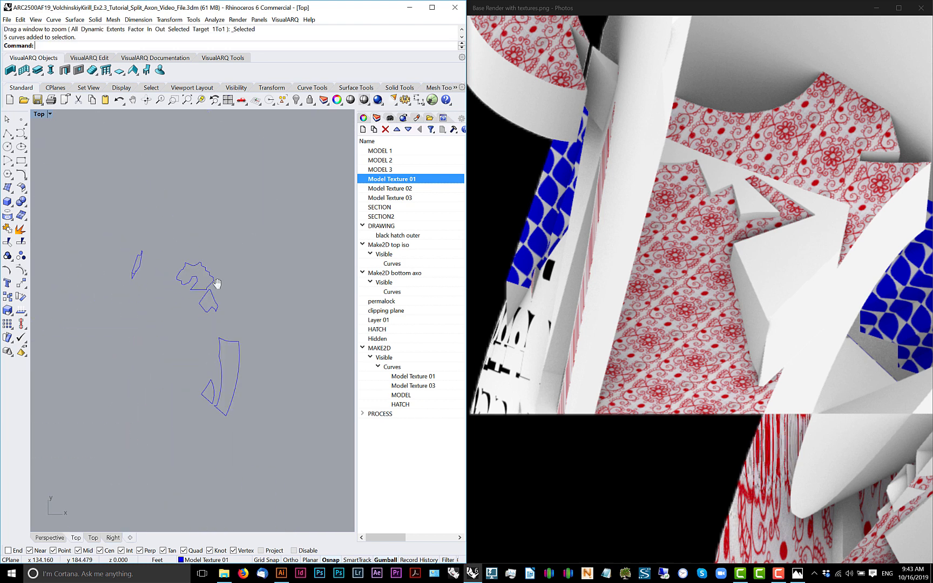
click(213, 282)
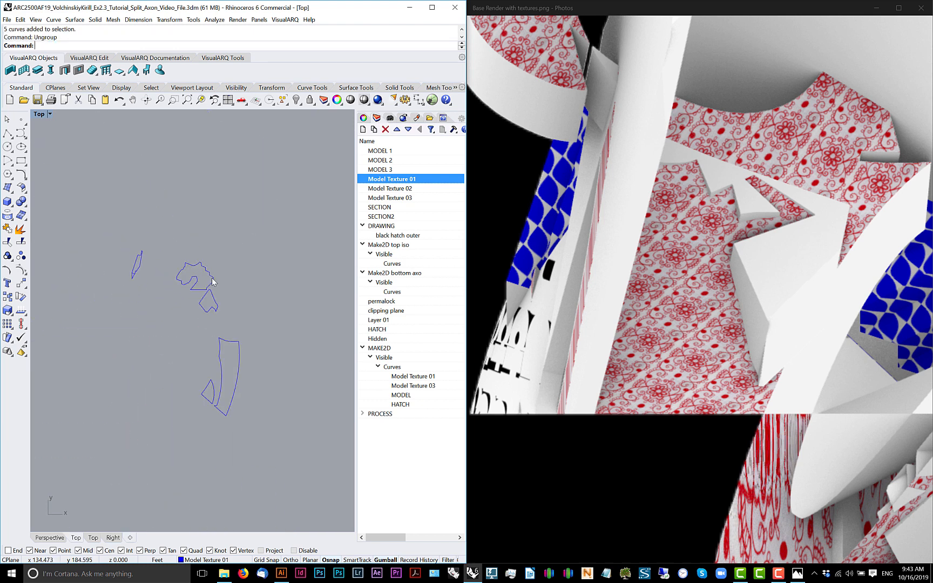
key(Return)
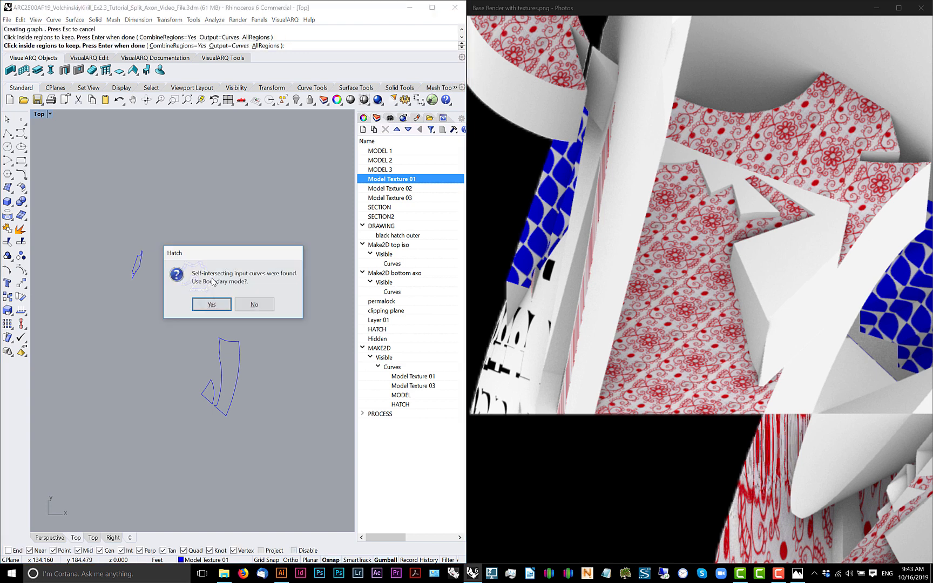
- Try to hatch the large jagged outline on the Model Texture 01 layer, using Boundary mode
key(Return)
scroll(212, 281, up, 4)
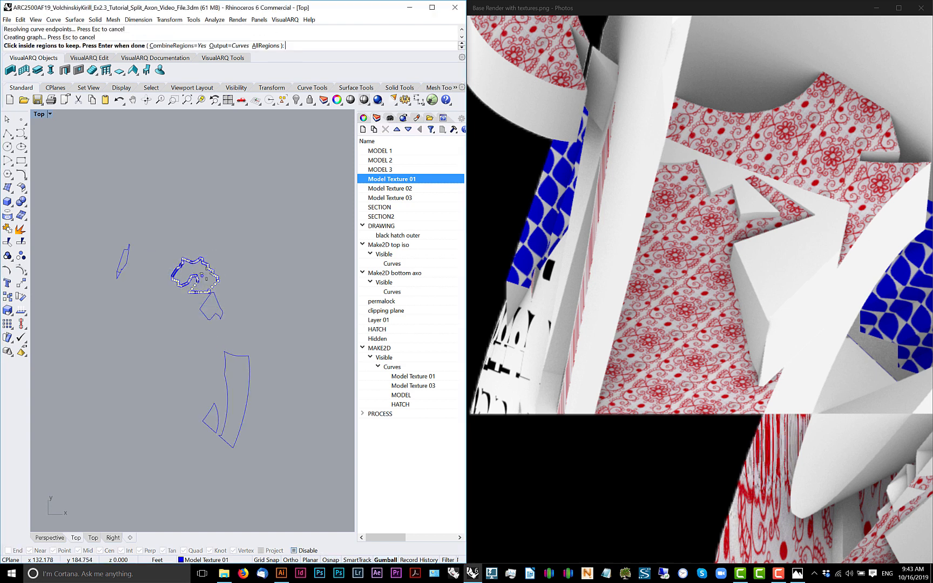
key(Return)
scroll(226, 305, down, 3)
- Try to hatch the diamond-shaped outline just below the jagged one
click(223, 311)
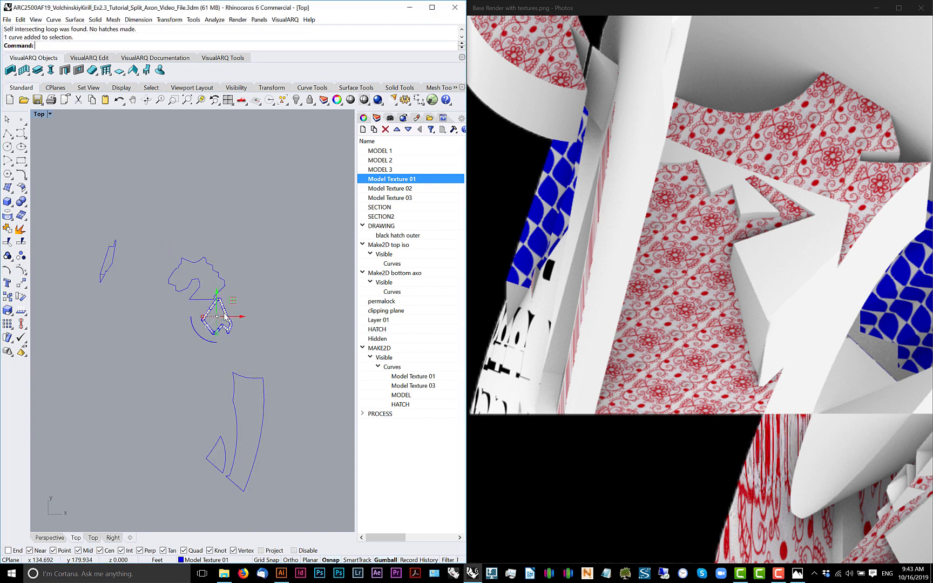
key(Return)
scroll(219, 318, up, 7)
click(219, 316)
key(Return)
scroll(218, 317, down, 7)
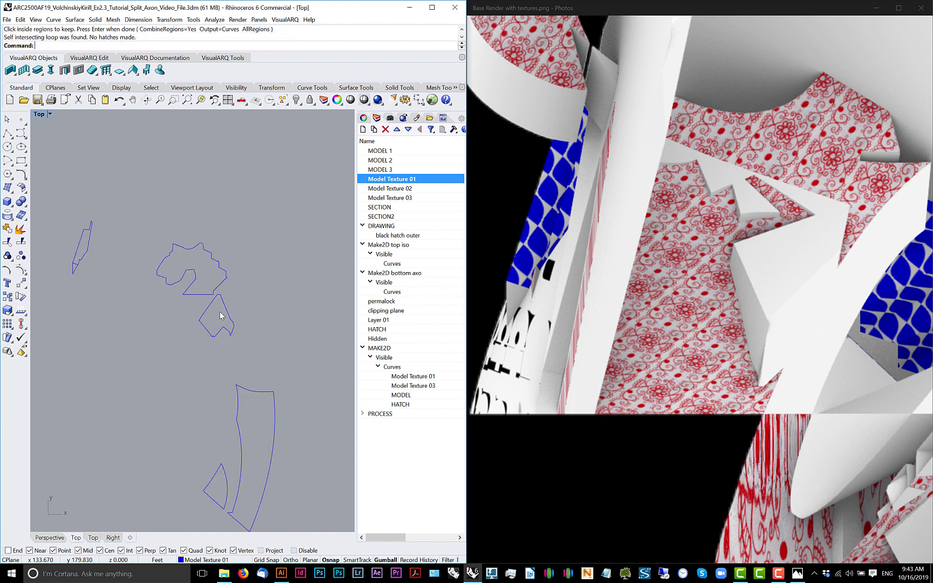
- Try to hatch the tall curved strip outline and the small triangular outline beside it, one at a time
click(228, 320)
key(Return)
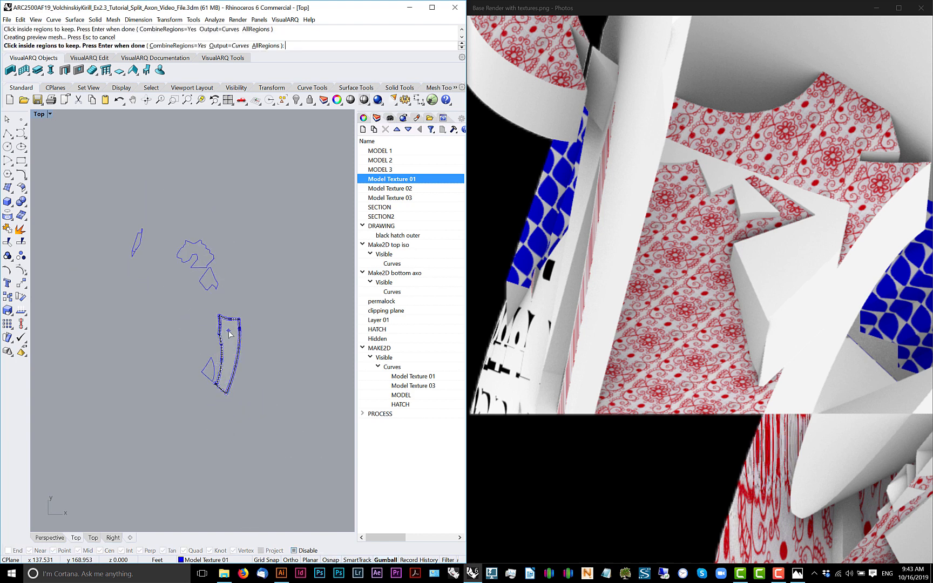
click(229, 330)
key(Return)
key(Return)
scroll(212, 359, up, 7)
click(211, 359)
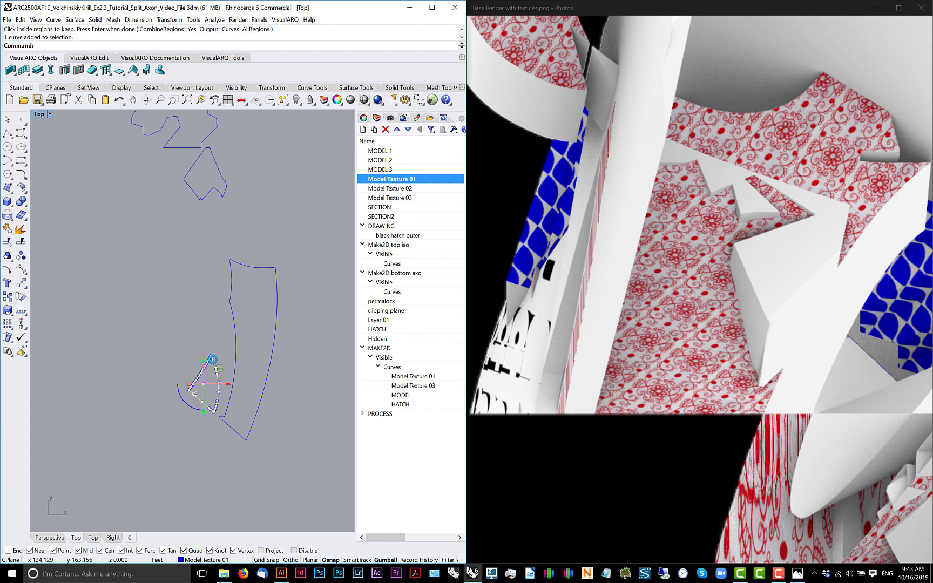
key(Return)
click(208, 368)
key(Return)
- Try to hatch the narrow sliver-shaped outline on its own
scroll(202, 346, down, 8)
drag(131, 230, 206, 324)
scroll(207, 324, up, 6)
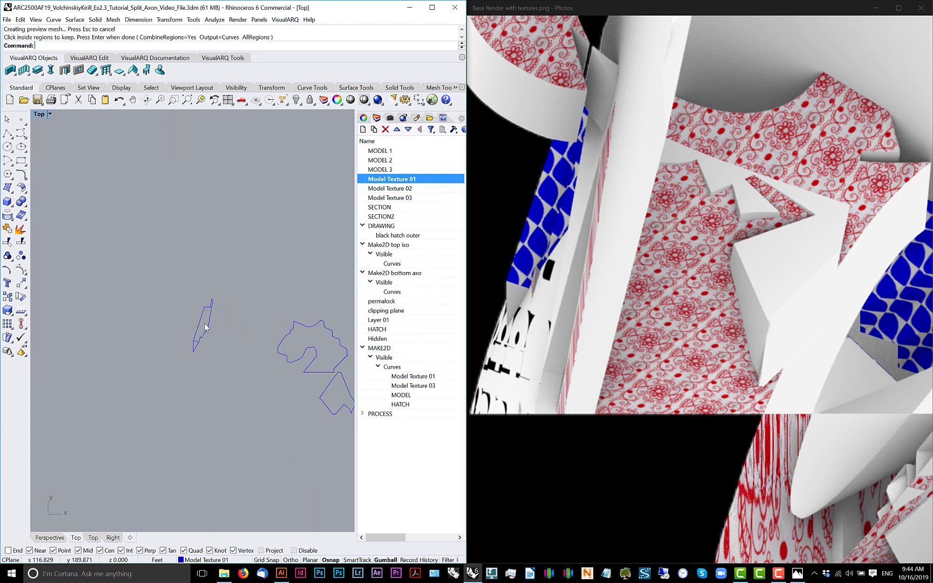
click(208, 326)
scroll(205, 325, up, 7)
key(Return)
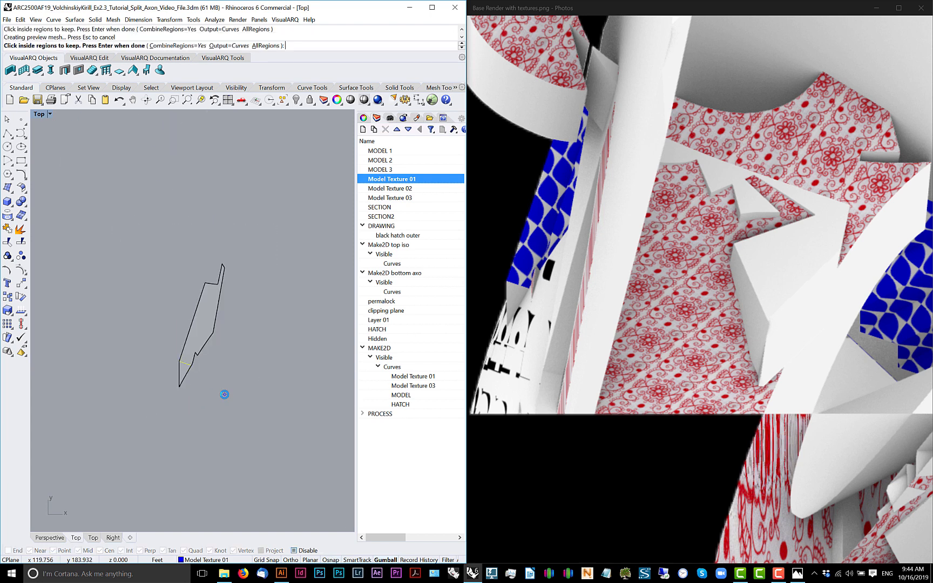
key(Return)
key(Return)
key(Escape)
scroll(223, 396, down, 10)
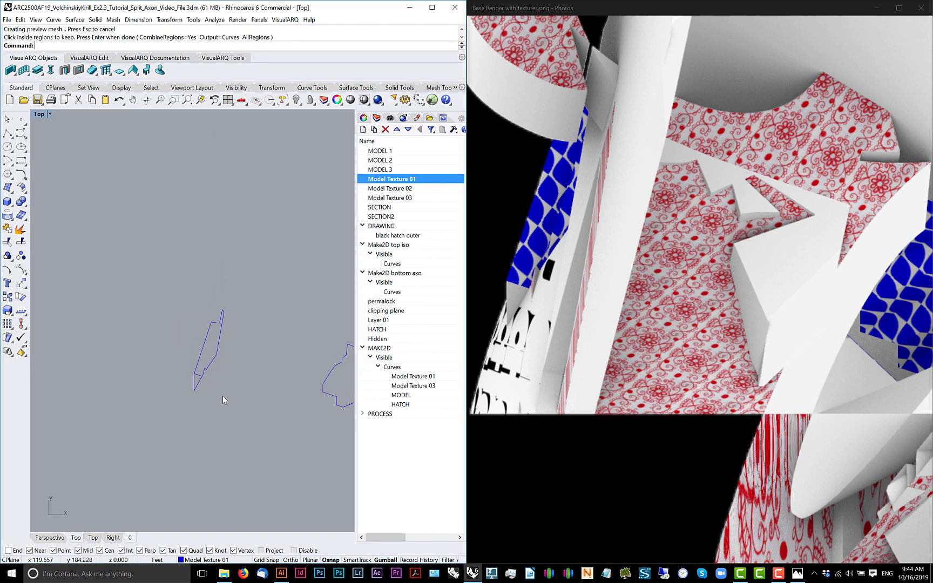
- Select the jagged and diamond outlines together and generate flattened curves from them with Make2D
drag(293, 405, 203, 341)
scroll(204, 343, up, 6)
drag(139, 457, 139, 456)
scroll(139, 457, down, 5)
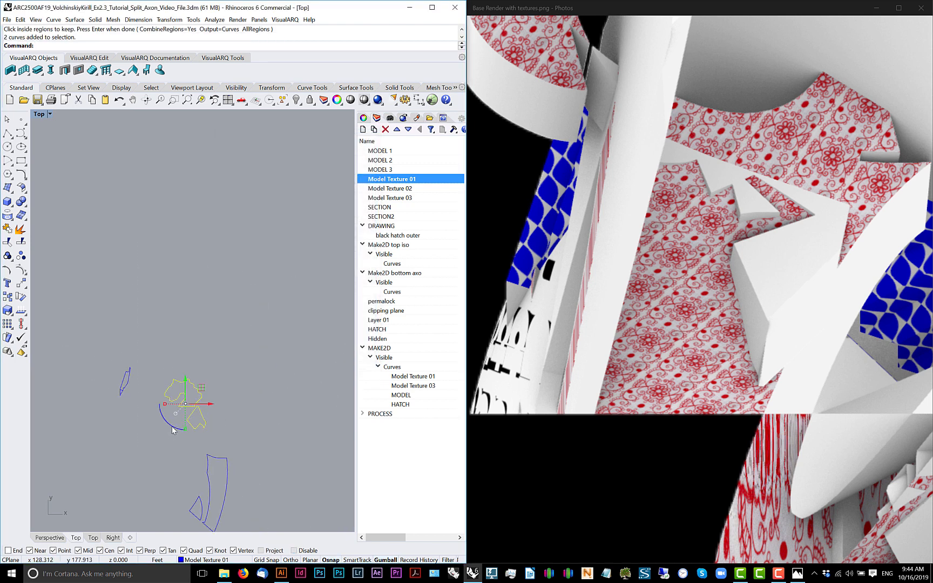
text(Make2D)
key(Return)
key(Return)
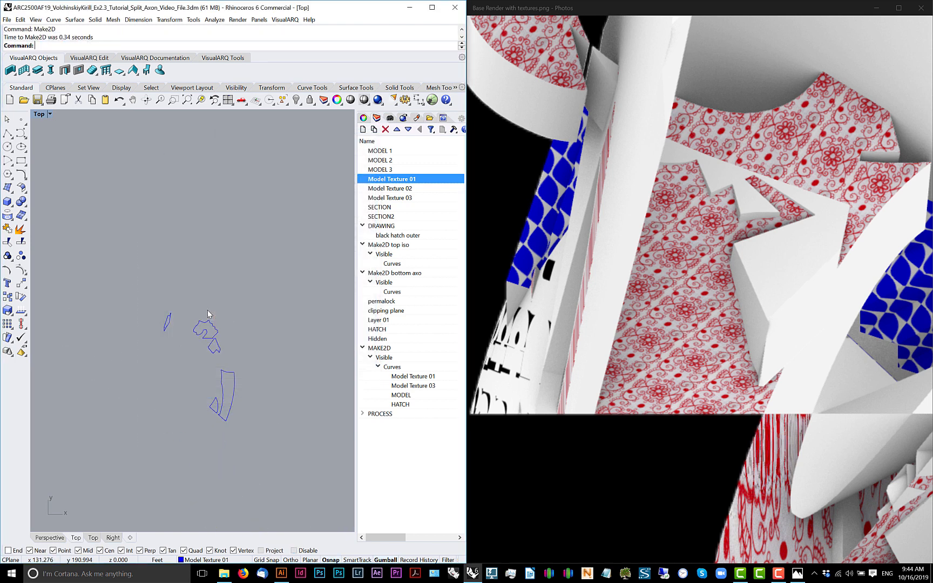
- Zoom to the flattened jagged and diamond outlines and hatch both with the Solid pattern
text(zs)
key(Return)
scroll(208, 314, down, 4)
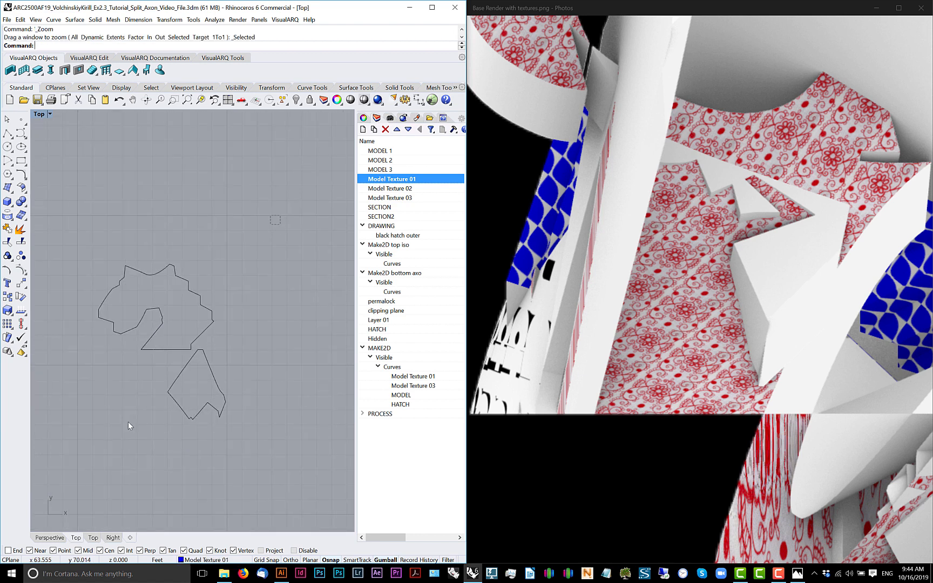
text(Hatch)
key(Return)
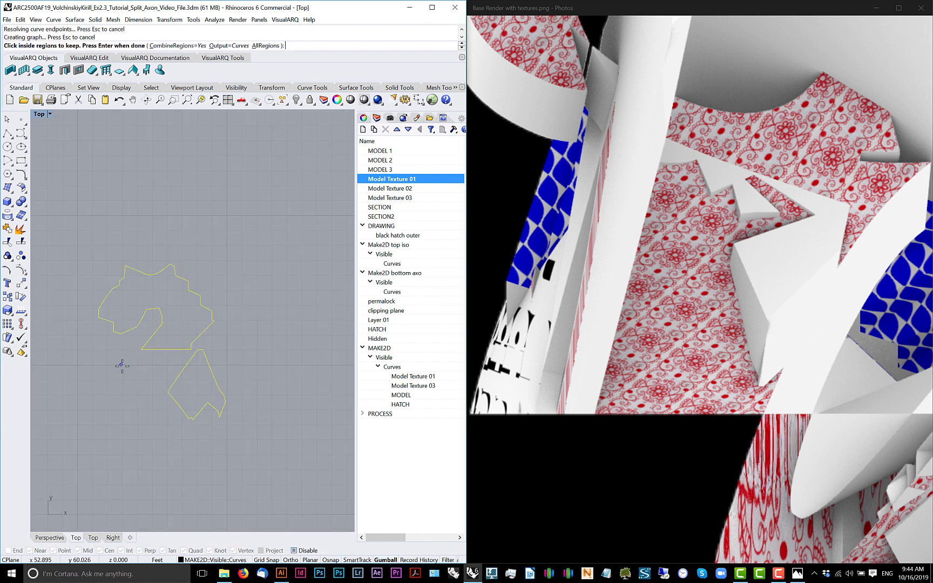
key(Return)
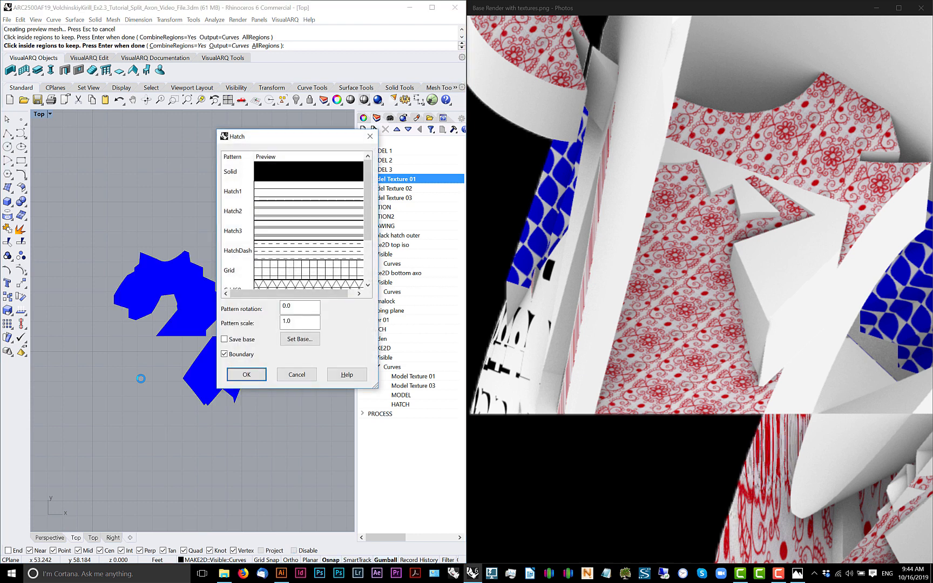
key(Return)
- Move the jagged and diamond hatches with their flattened outlines onto the originals, matching the diamond's lower-right tip
scroll(141, 378, down, 5)
drag(217, 356, 109, 448)
text(m)
key(Return)
scroll(164, 413, up, 6)
scroll(166, 410, up, 3)
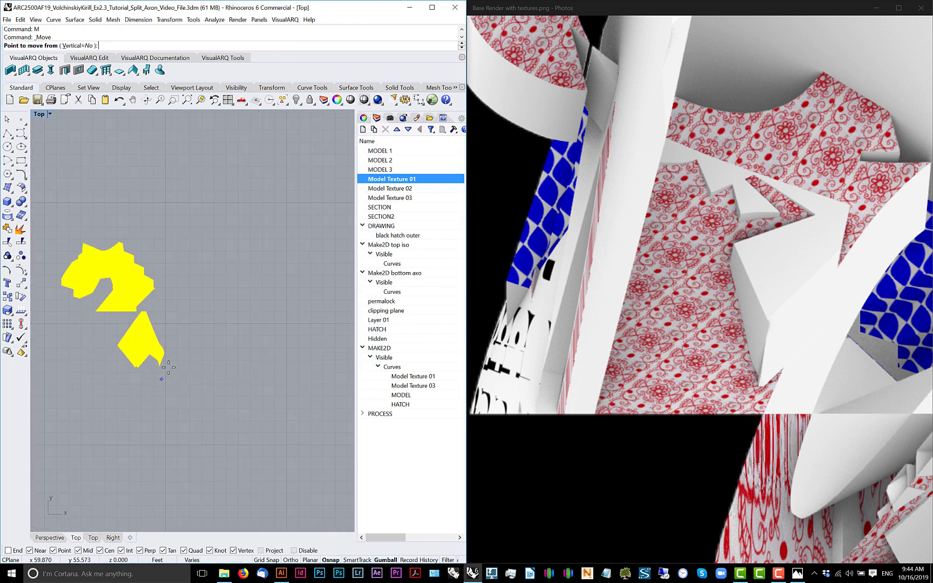
click(169, 375)
scroll(151, 381, down, 6)
scroll(223, 405, up, 8)
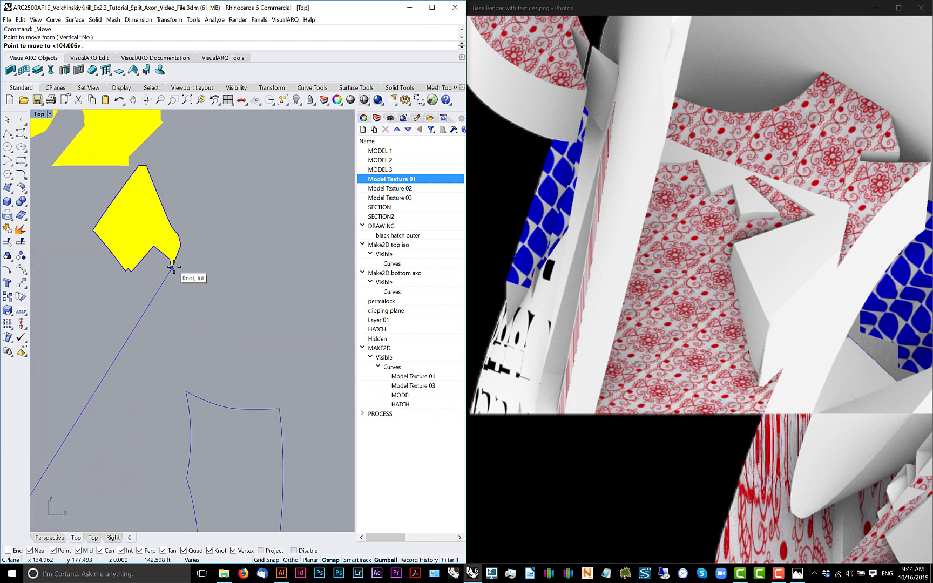
click(176, 265)
- Try to hatch all the texture outlines at once
scroll(184, 285, down, 6)
drag(278, 193, 71, 440)
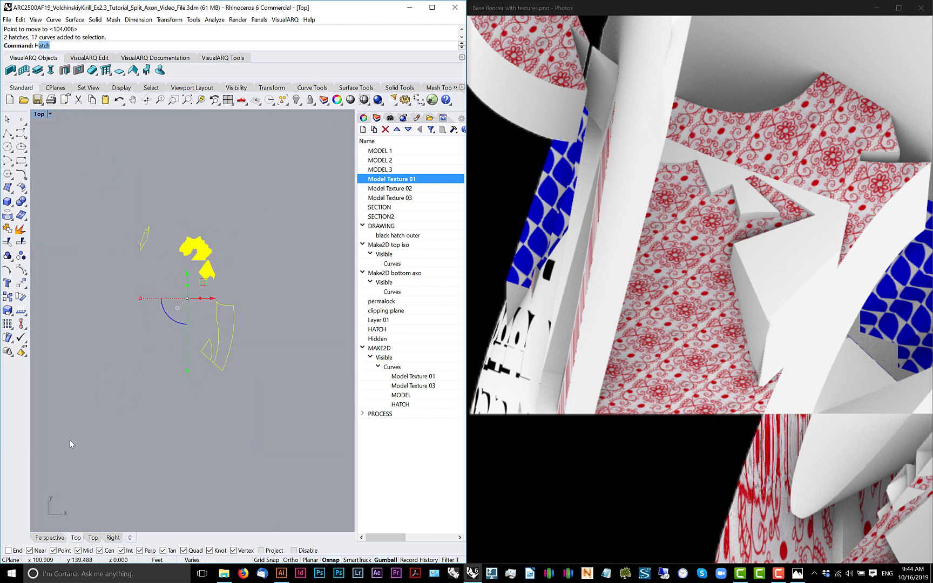
key(Return)
key(Return)
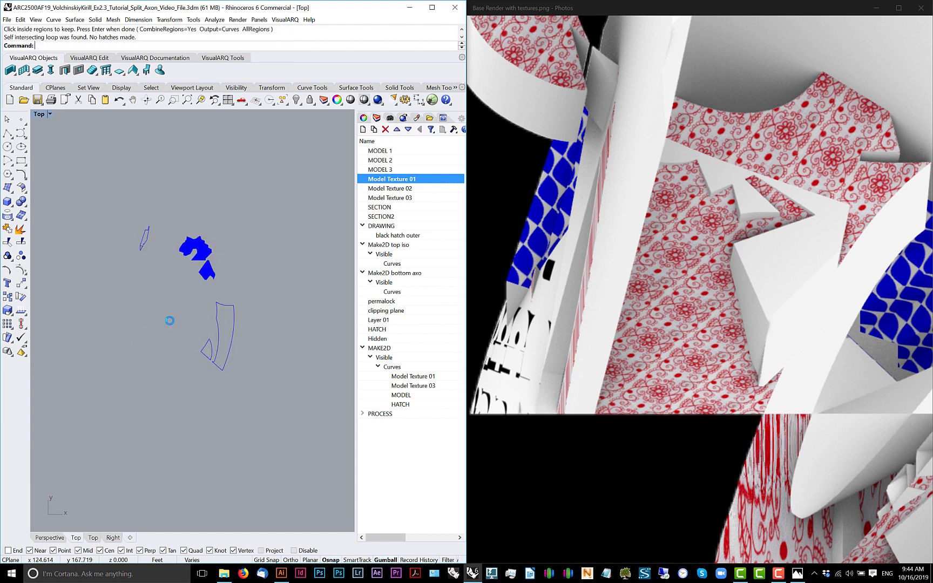
scroll(228, 319, up, 2)
click(218, 305)
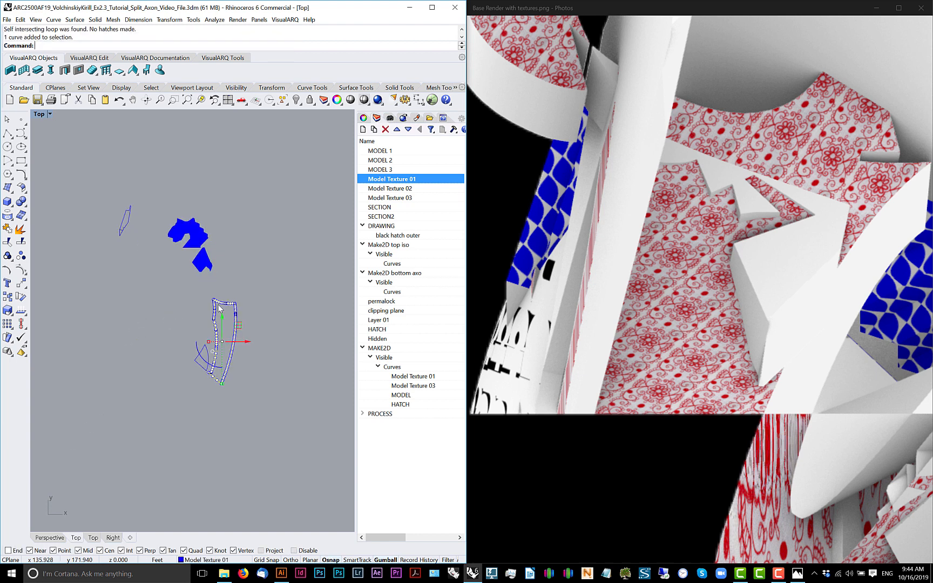
drag(244, 328, 154, 386)
text(Hatch)
key(Return)
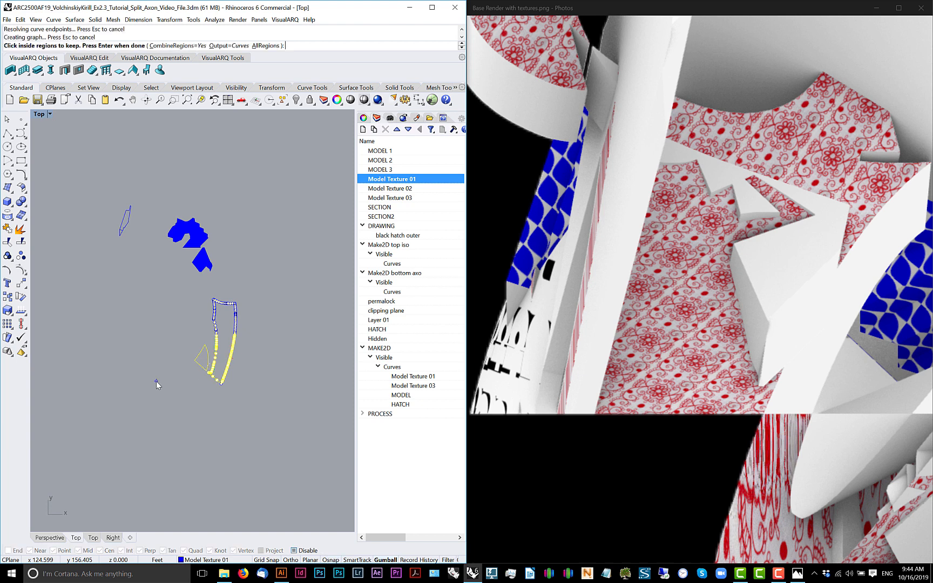
key(Escape)
key(Escape)
key(Escape)
- Hatch the tall curved strip and the small triangular outline together with the Solid pattern
drag(245, 287, 154, 410)
key(Return)
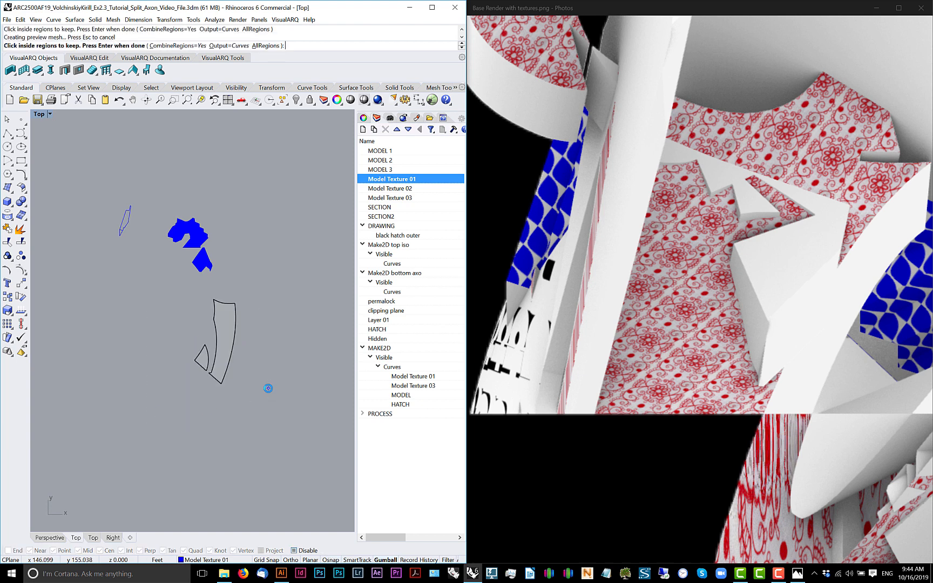
key(Return)
click(251, 374)
- Hatch the narrow sliver-shaped outline with the Solid pattern, repeating the Hatch command on it if needed
drag(141, 191, 125, 243)
key(Return)
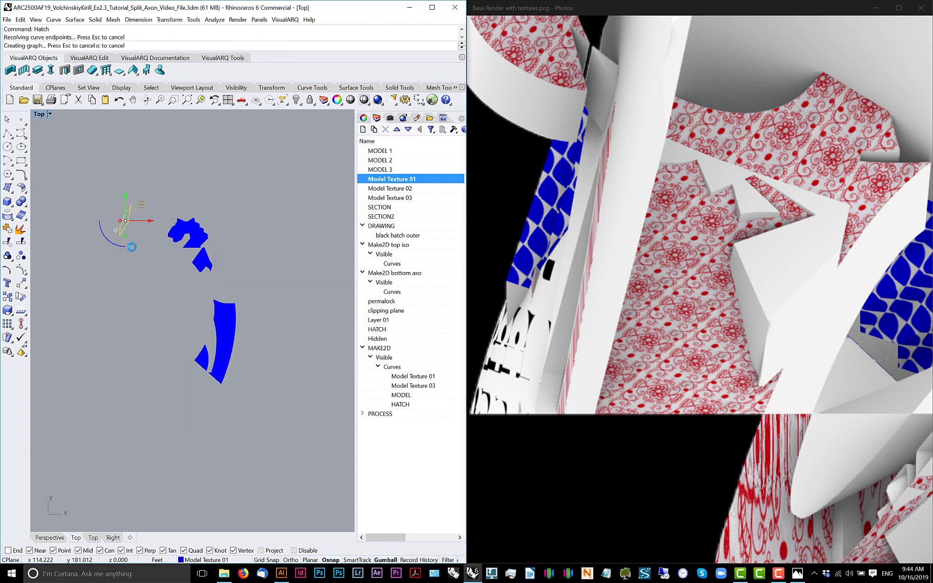
key(Return)
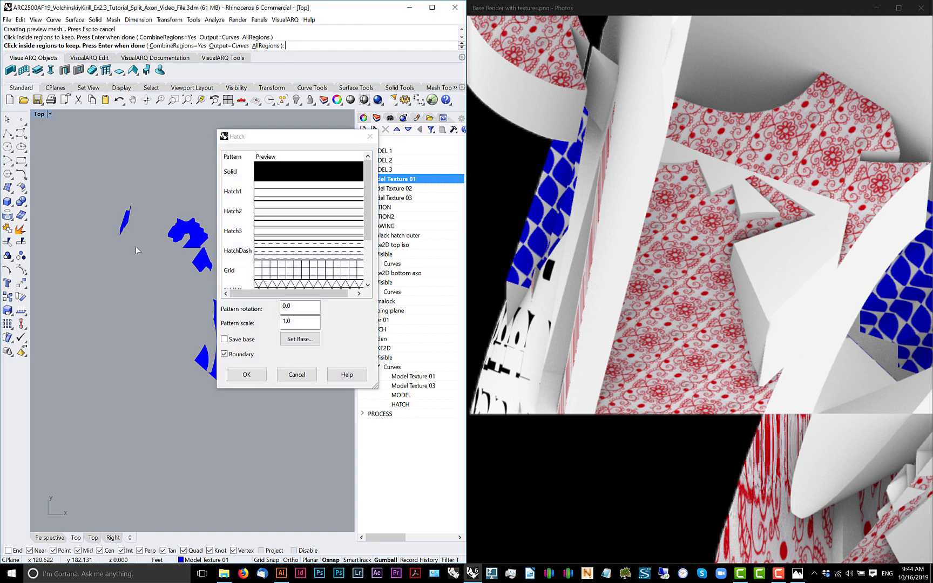
key(Return)
key(Return)
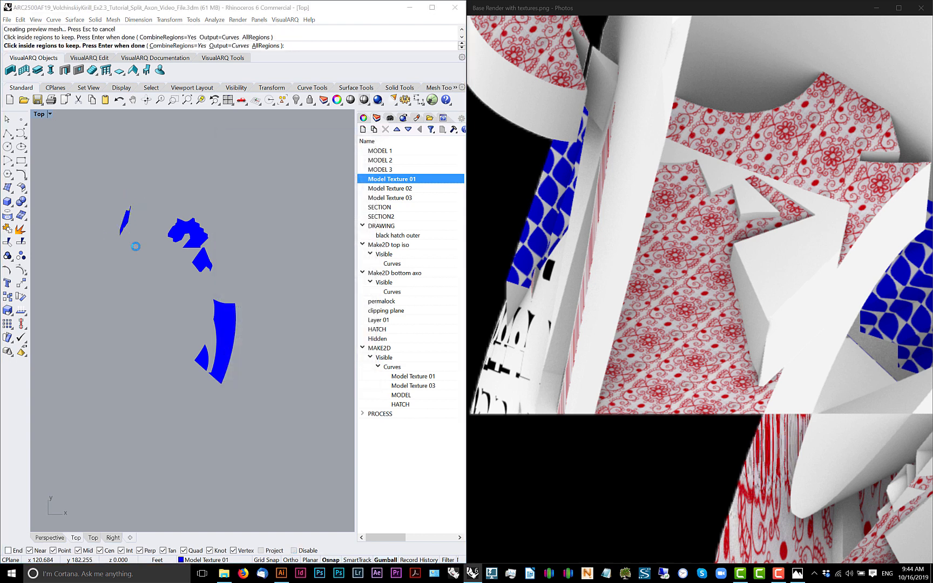
key(Return)
drag(153, 188, 93, 264)
key(Return)
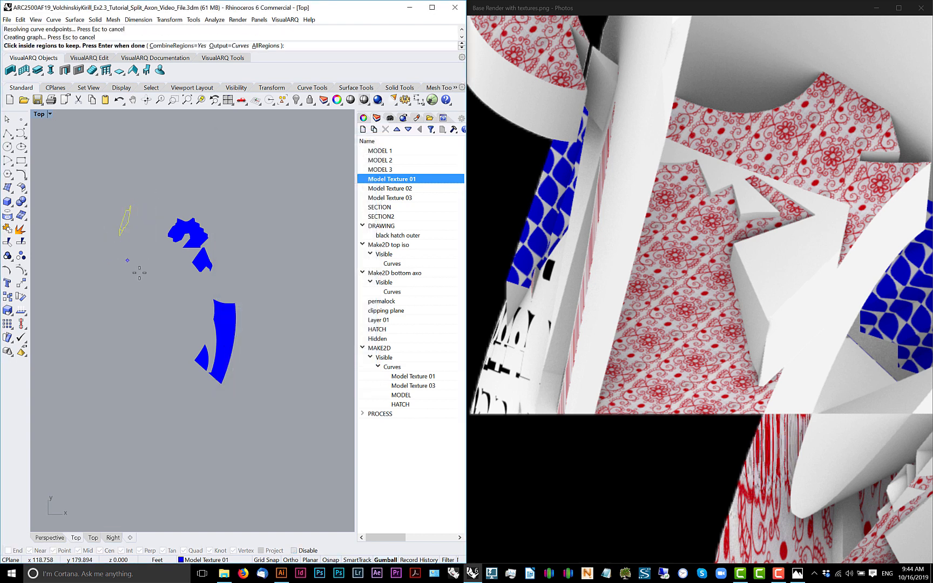
key(Return)
key(Return)
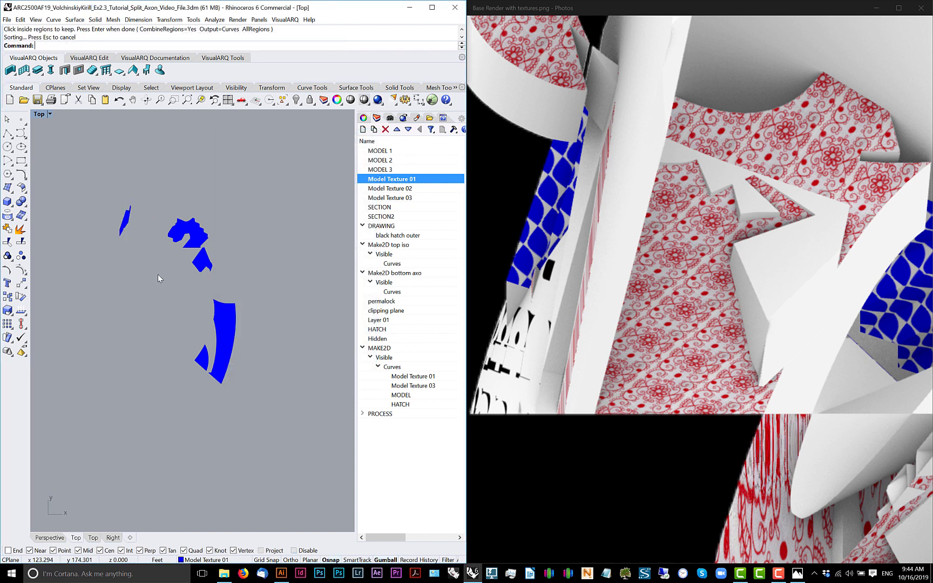
- Select the jagged, diamond, strip, triangle and sliver hatches and combine them into one group
scroll(202, 234, up, 5)
click(201, 235)
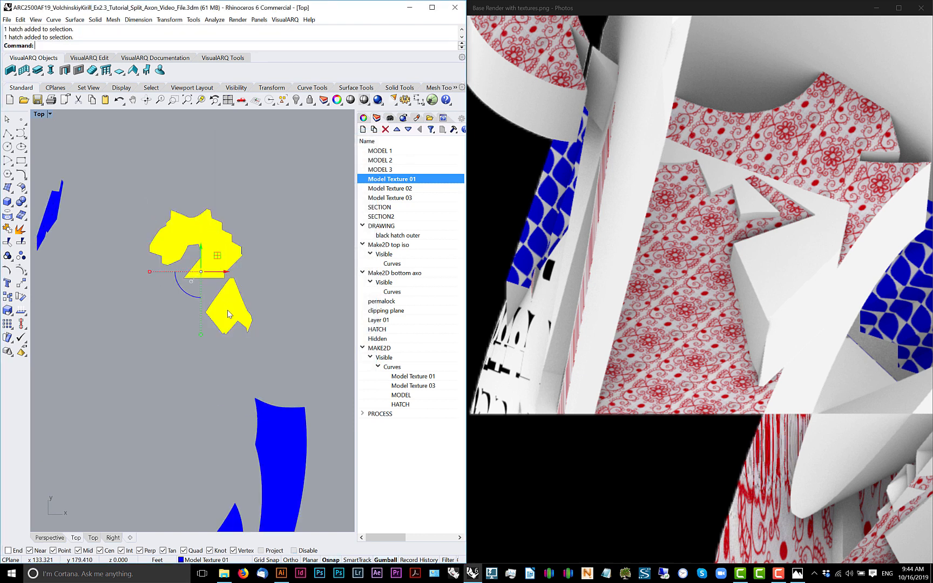
scroll(227, 311, down, 4)
click(257, 351)
click(221, 384)
scroll(220, 384, up, 8)
scroll(221, 384, down, 8)
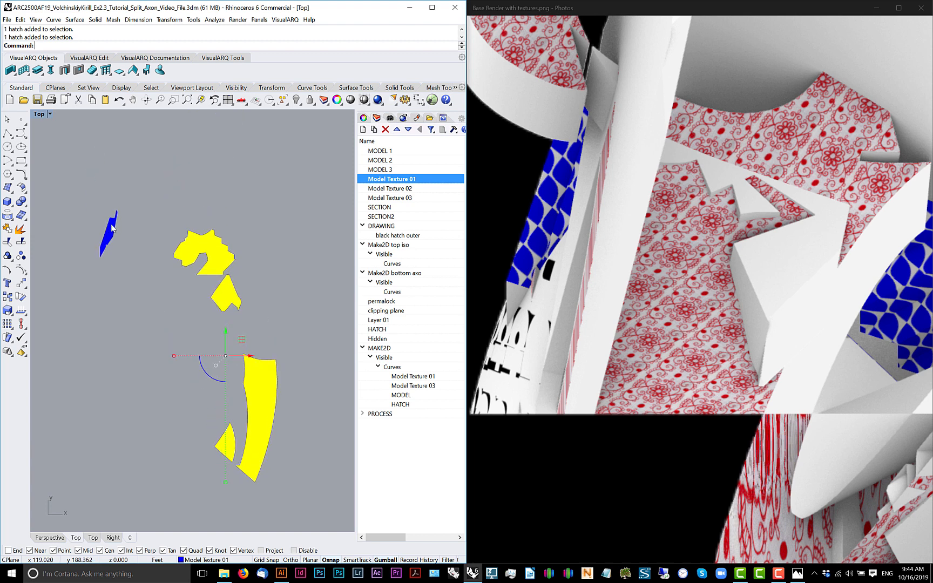
scroll(112, 229, up, 5)
scroll(110, 245, down, 2)
click(123, 284)
text(Group)
key(Return)
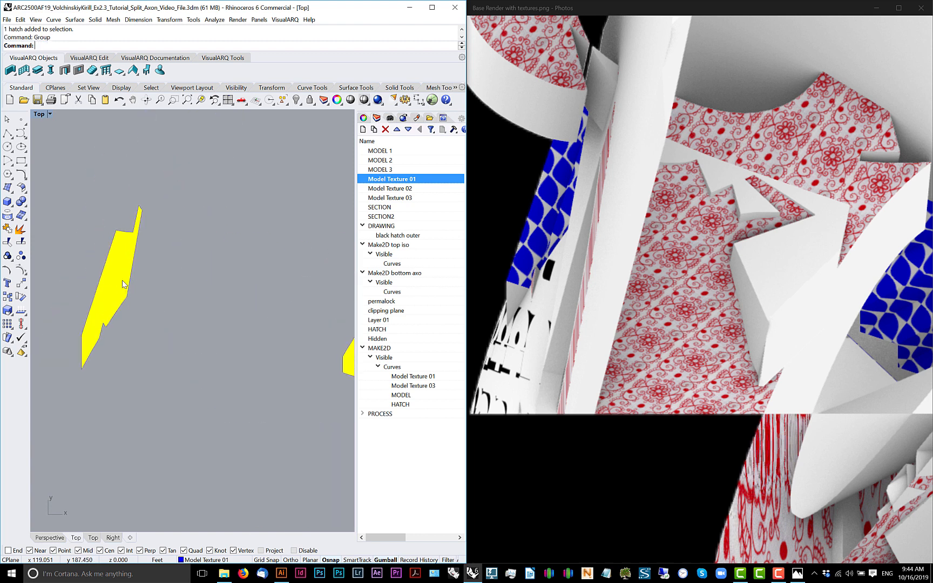
- Move the grouped hatches from the curved strip's bottom tip to the matching corner of the line drawing
scroll(113, 265, down, 5)
text(M)
key(Return)
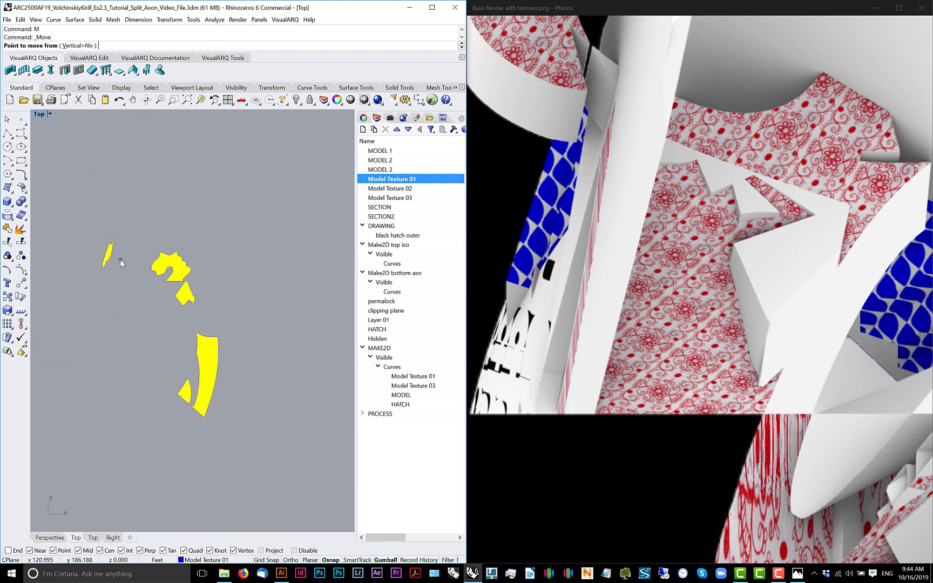
click(204, 417)
scroll(200, 426, down, 8)
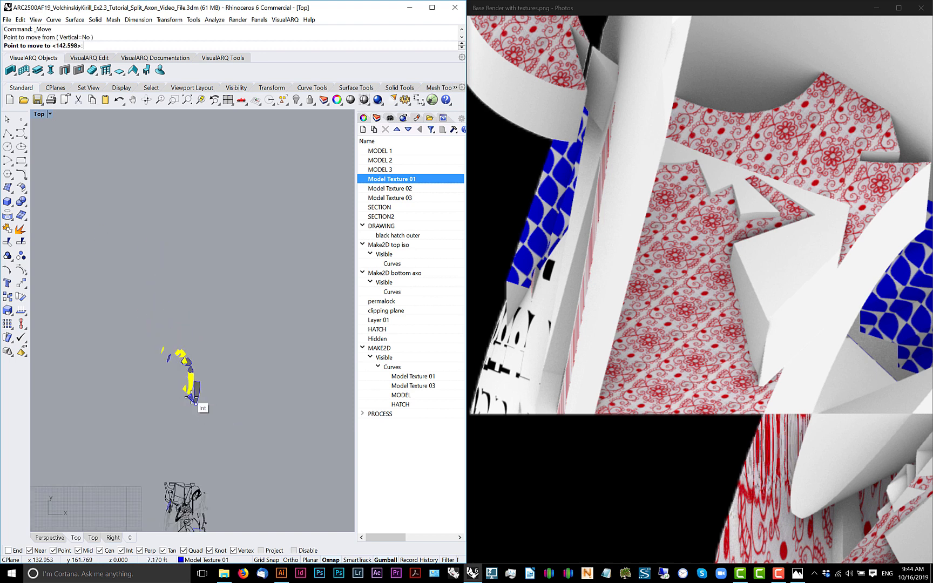
scroll(190, 444, up, 10)
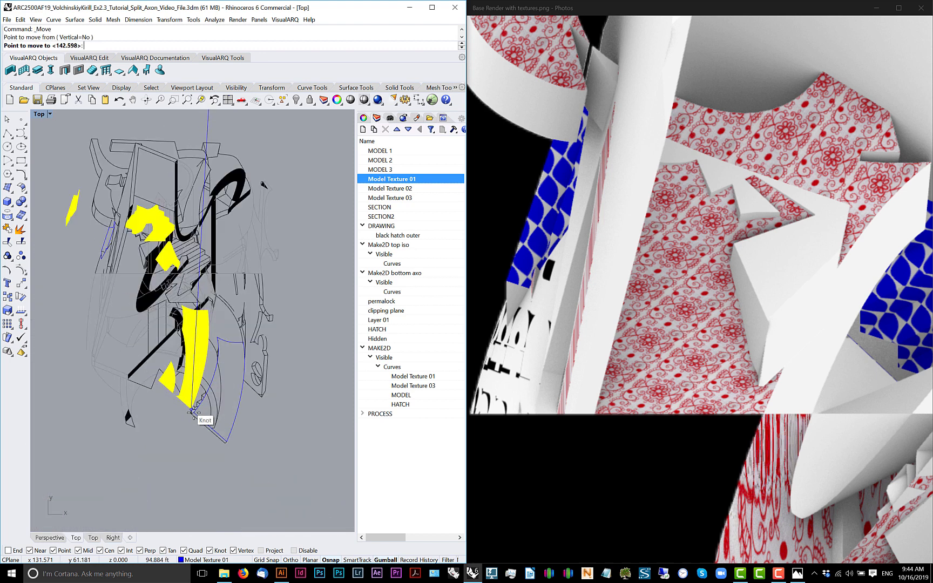
click(241, 462)
scroll(216, 422, down, 6)
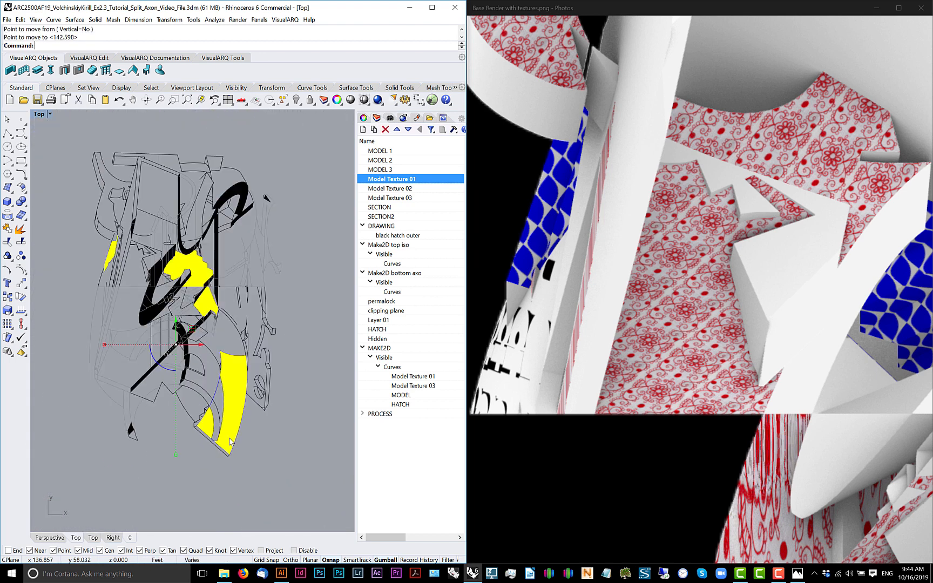
- Save the current model file
click(9, 20)
click(8, 20)
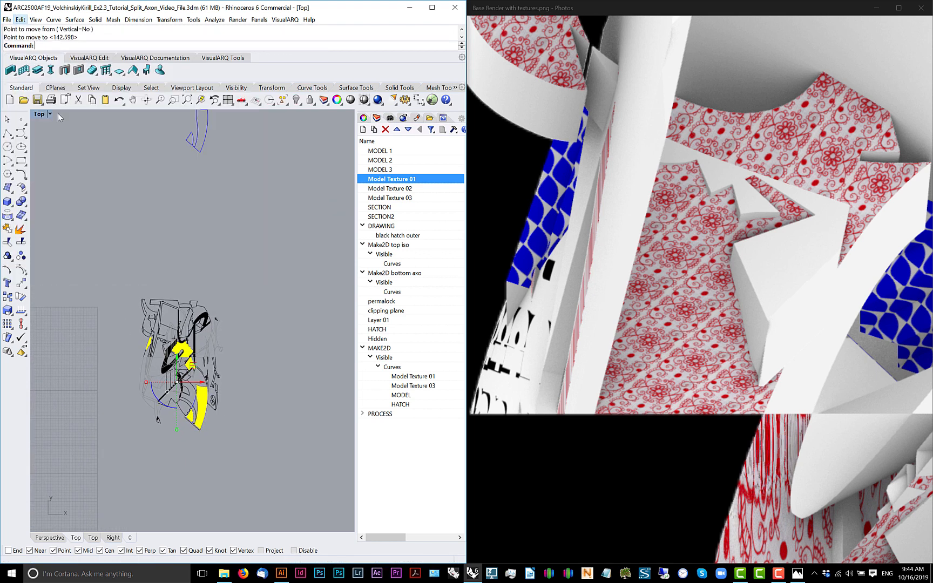
click(19, 20)
mouse_move(7, 19)
click(237, 324)
drag(227, 313, 192, 329)
key(ctrl+g)
key(ctrl+s)
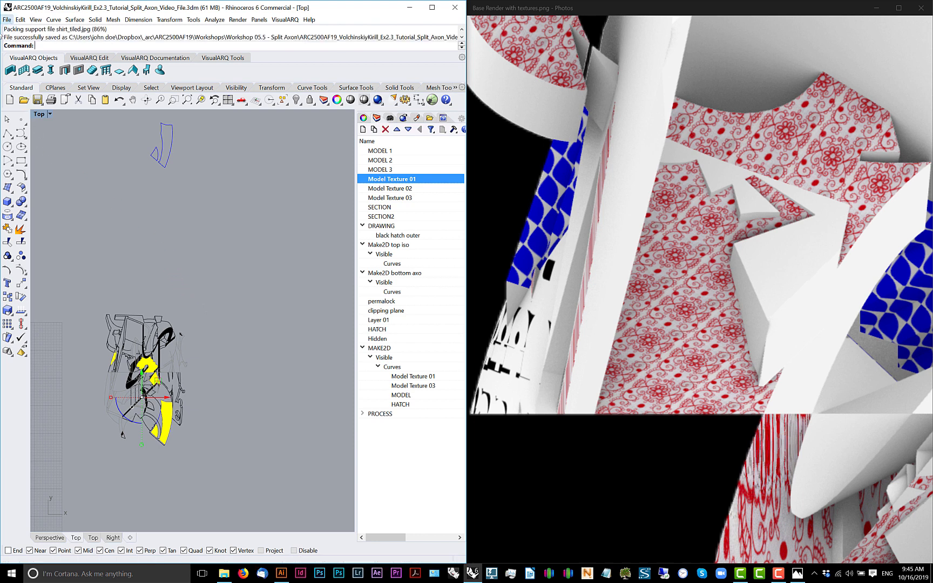
- Export the selected hatches as Split Section Axon2.AI, preserving model scale at 1 foot = 0.25 inch with RGB color
click(7, 19)
click(48, 144)
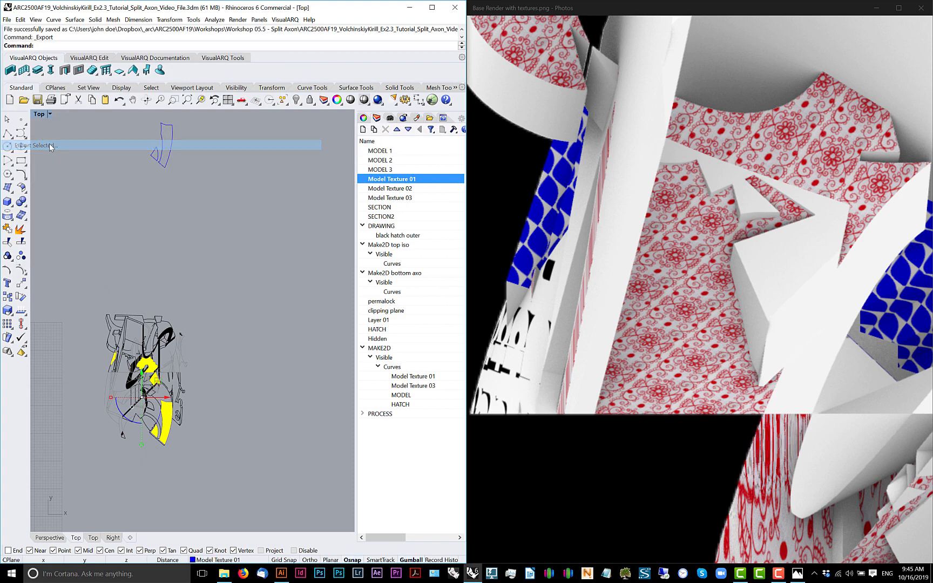
click(246, 155)
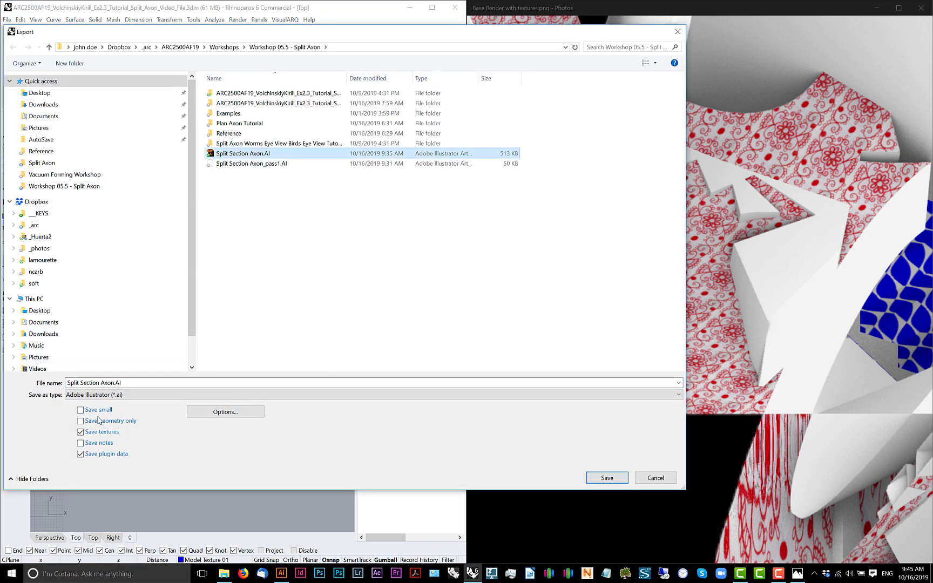
click(116, 386)
key(Return)
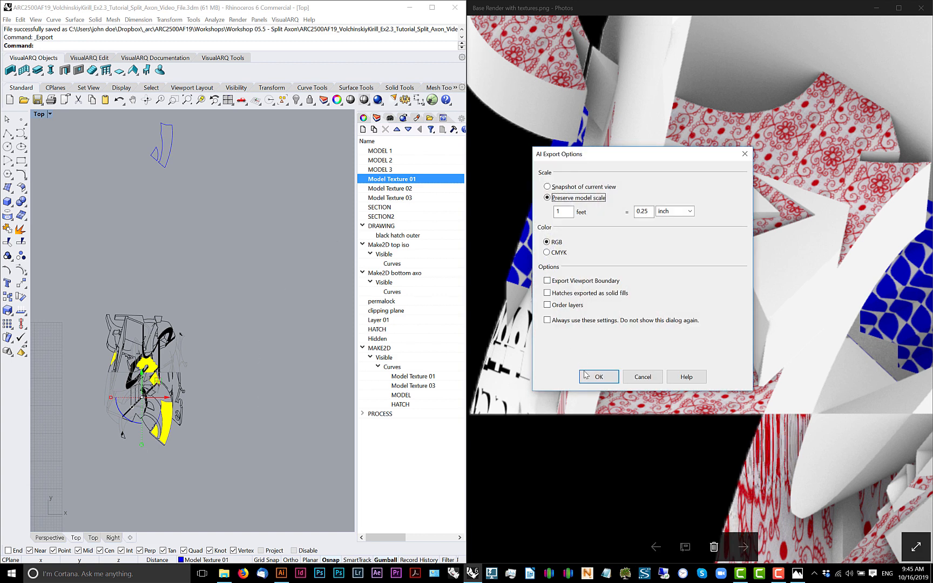
click(586, 376)
click(778, 575)
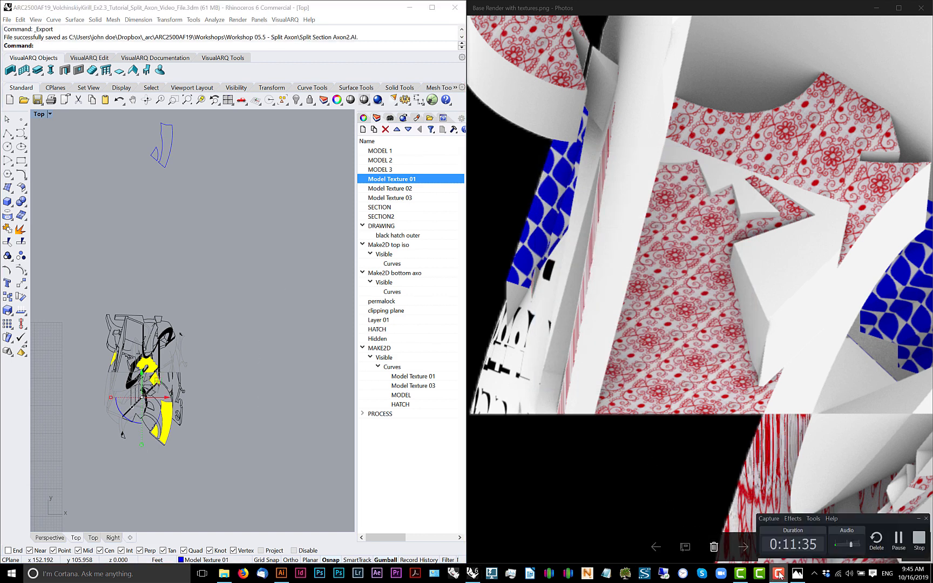
click(318, 310)
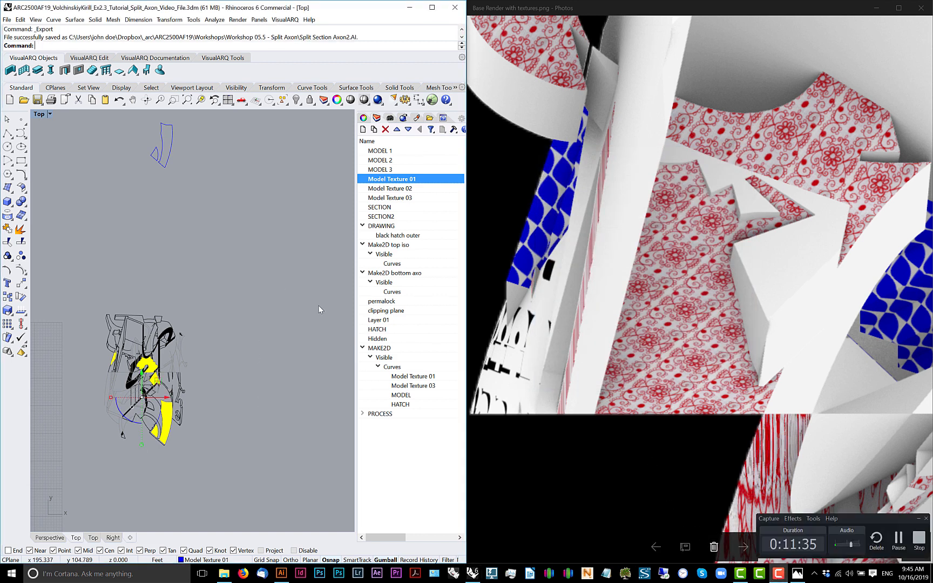
- Open the exported Split Section Axon2.AI in Illustrator without updating the missing links, and locate the blue hatch shapes
click(224, 574)
double_click(639, 365)
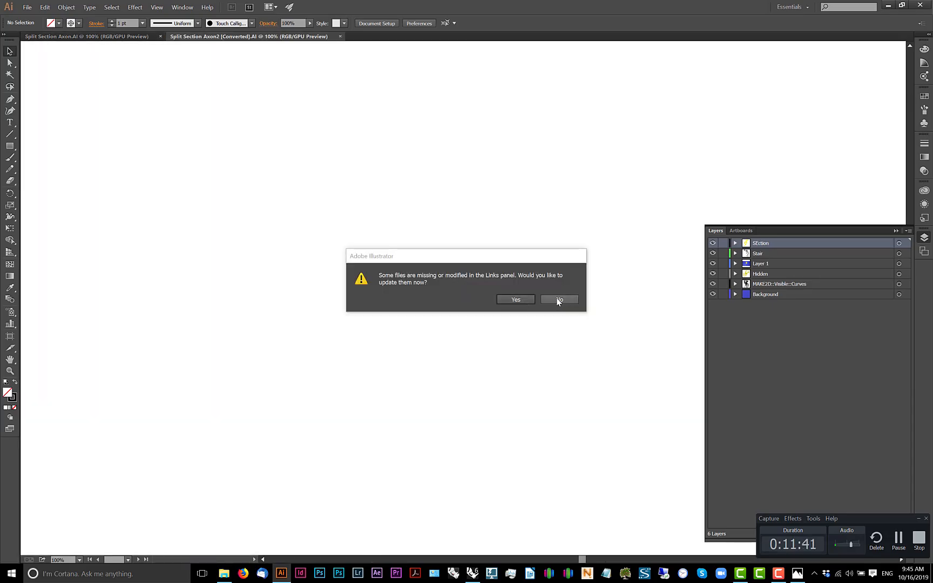
click(543, 300)
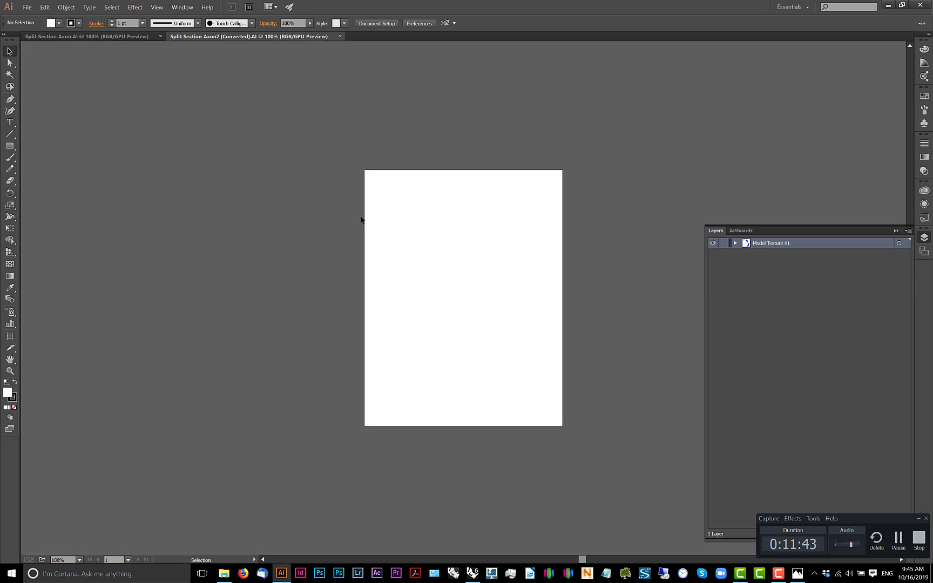
scroll(403, 239, down, 5)
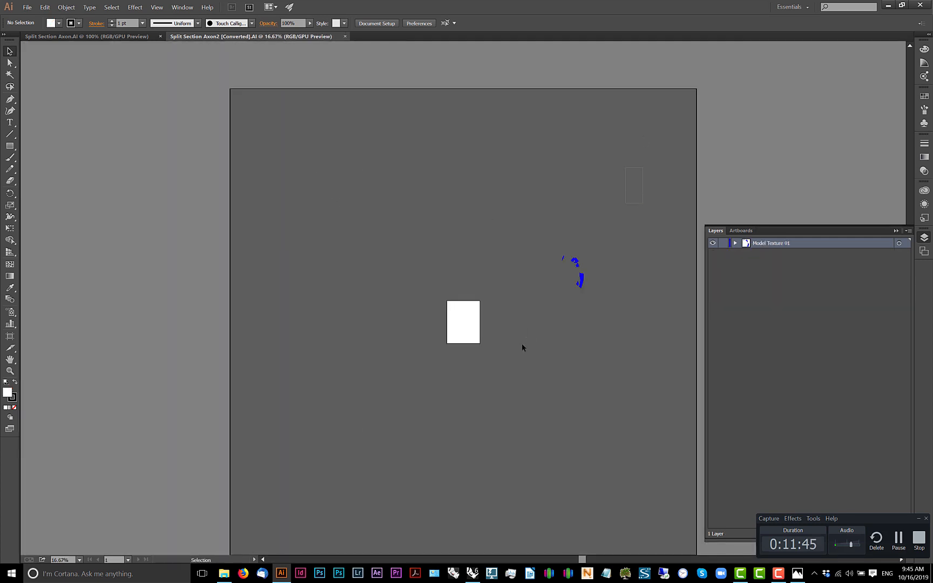
- Paste the blue hatch shapes into Split Section Axon.AI and rename their layer texture 1
click(86, 36)
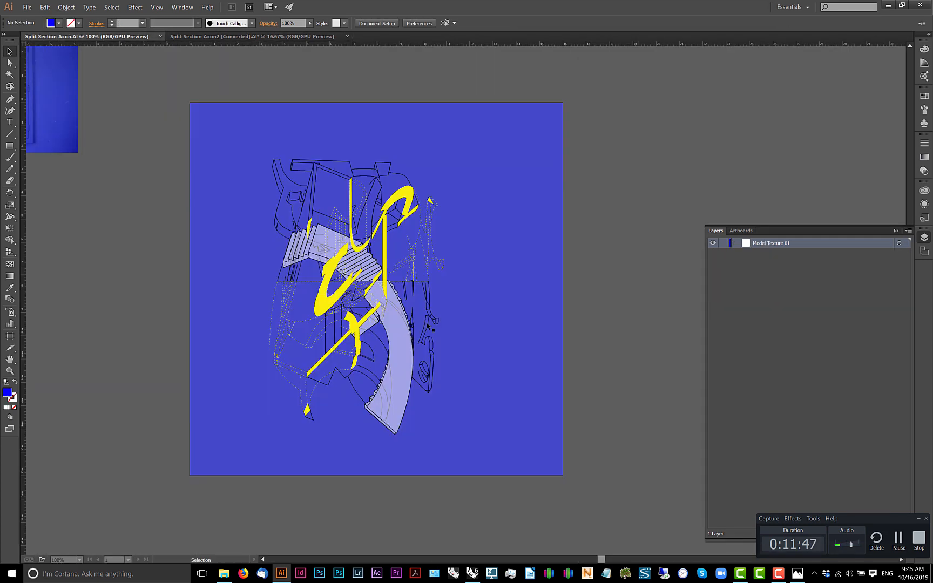
key(ctrl+v)
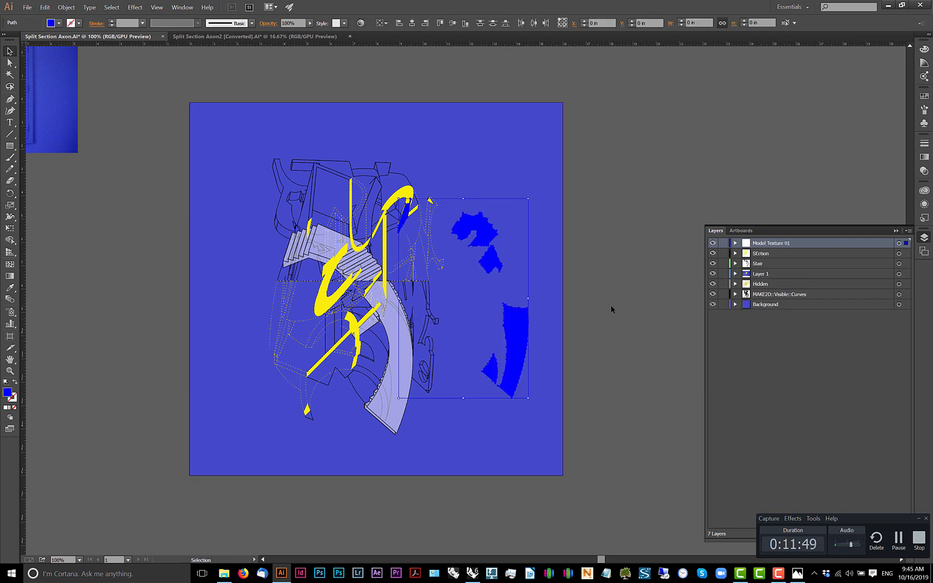
double_click(774, 244)
text(te)
- Move the blue texture shapes onto the axonometric drawing, aligning the triangular piece's corner with the inner corner at the stair's lower end
scroll(504, 420, up, 2)
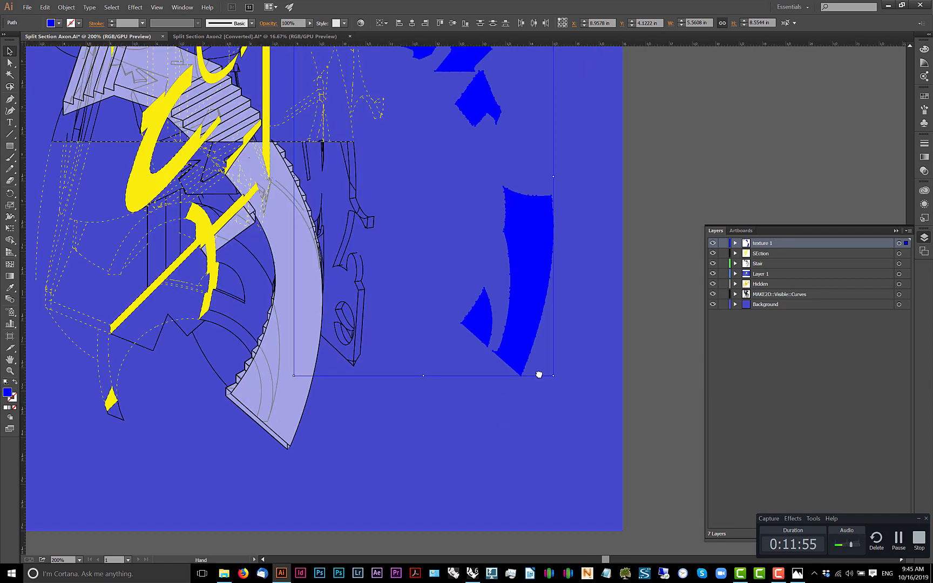
drag(537, 375, 277, 414)
scroll(323, 419, up, 3)
scroll(205, 284, up, 4)
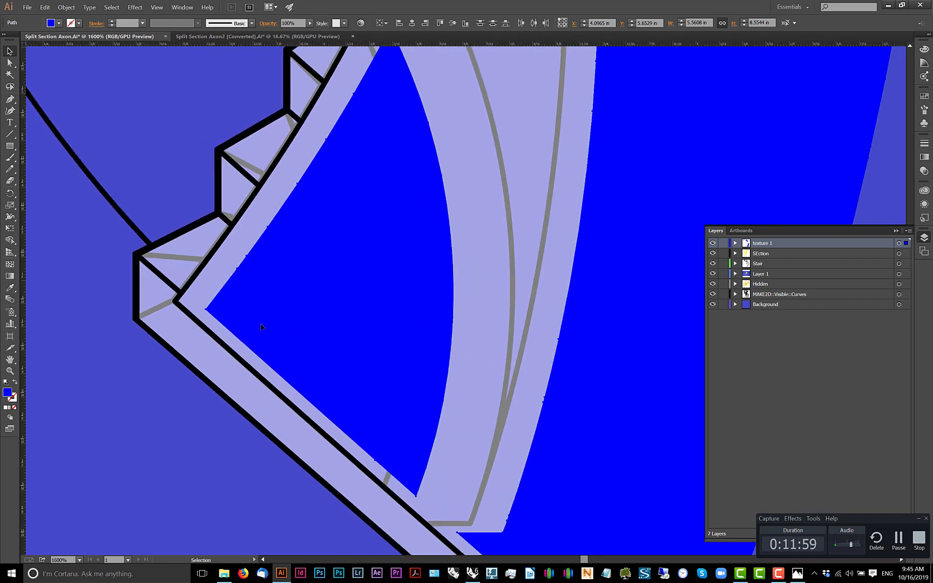
drag(287, 331, 236, 315)
drag(236, 317, 236, 319)
scroll(236, 319, down, 10)
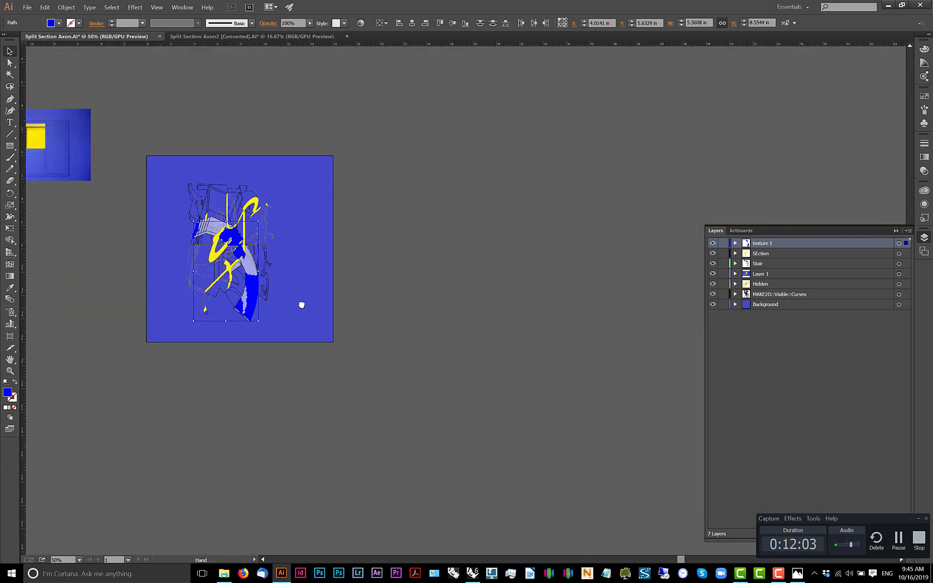
click(456, 280)
- Preview Base Render with textures.png from the Workshop 05.5 - Split Axon folder and close the preview
key(alt+Tab)
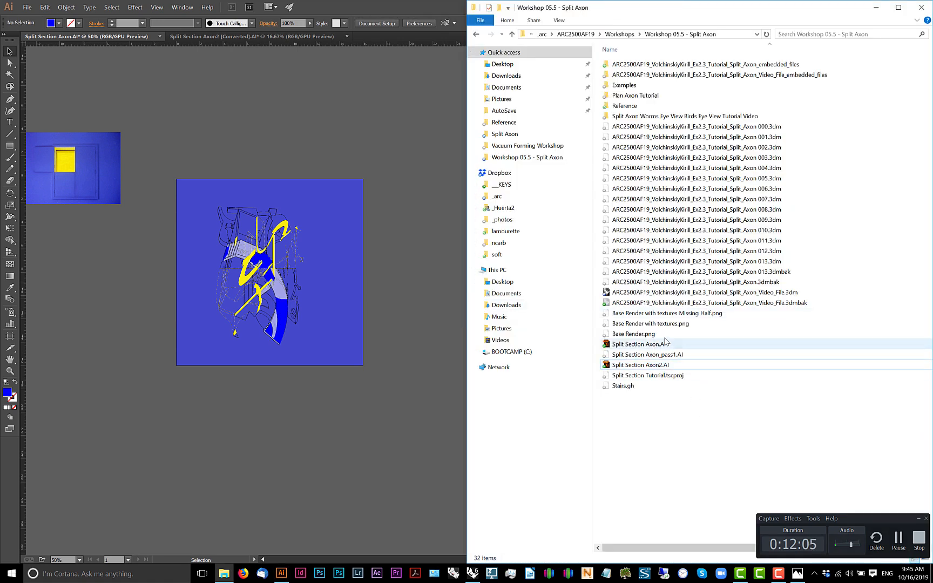
click(645, 325)
double_click(644, 324)
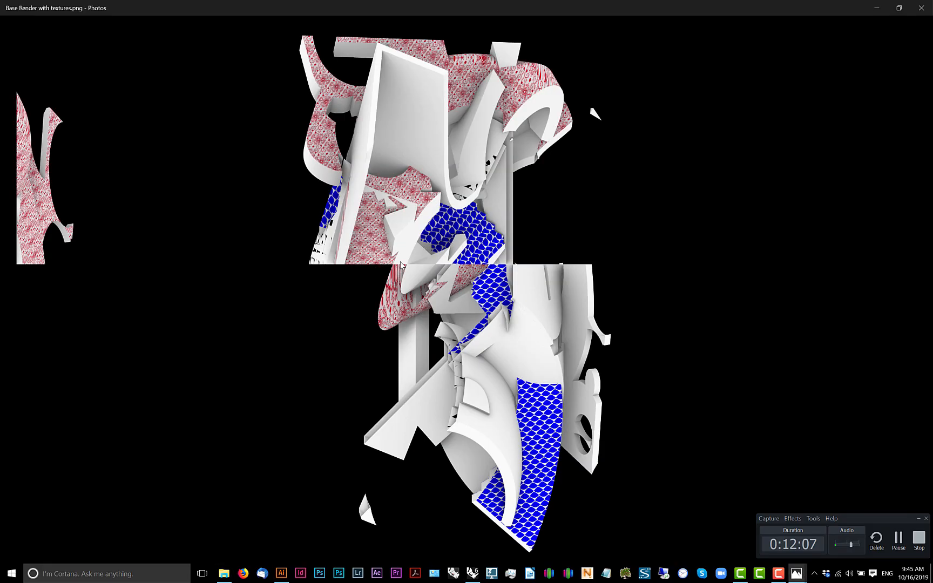
click(921, 8)
- Open Base Render with textures.png in Adobe Photoshop CC 2017 and save the Split Section Axon.AI drawing
right_click(671, 326)
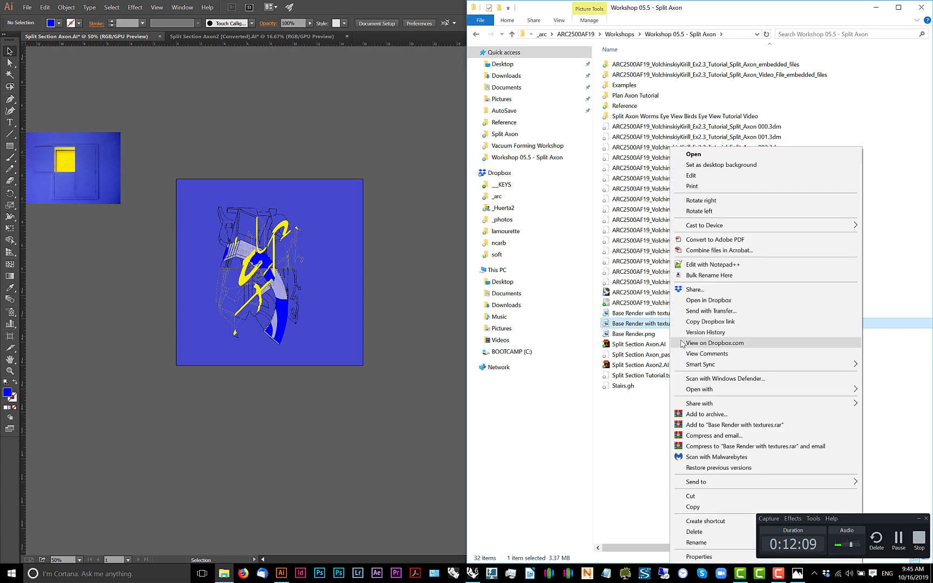
mouse_move(699, 388)
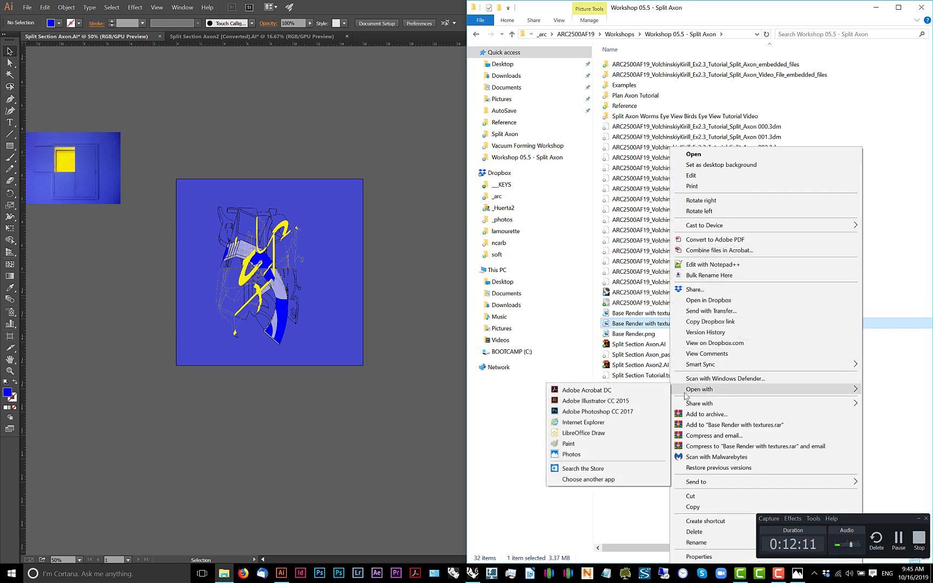
click(594, 398)
key(ctrl+s)
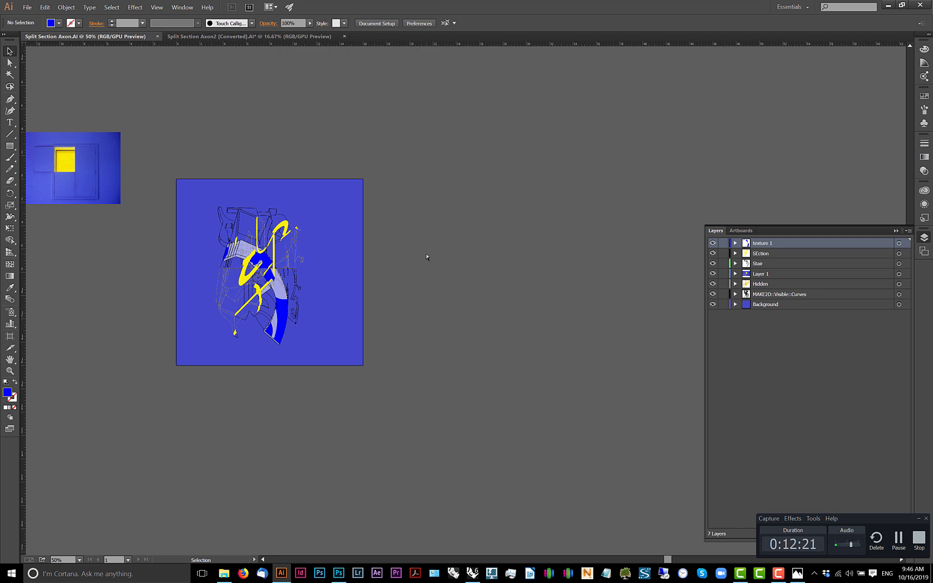
key(alt+Tab)
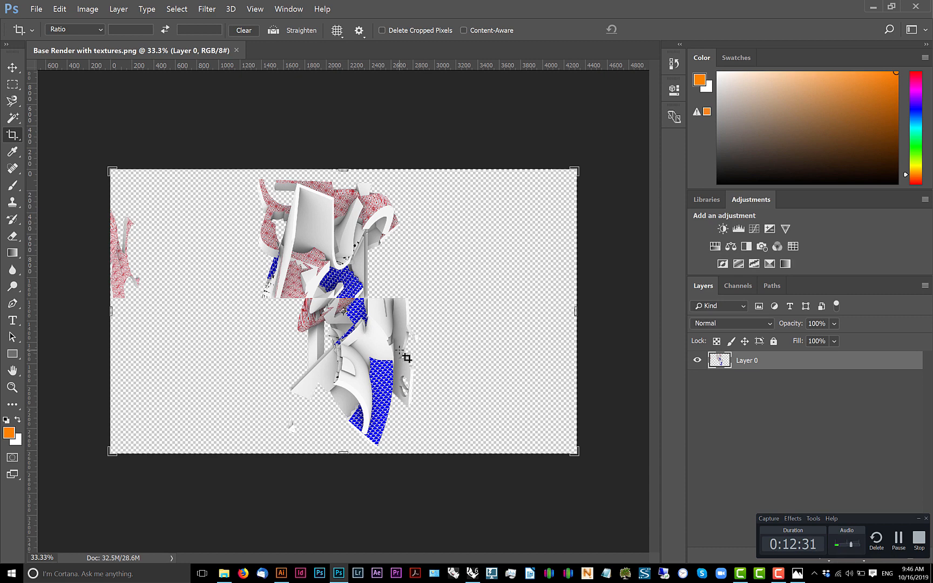
- Crop both sides of the render to the central model, excluding the stray red-patterned fragment
scroll(390, 375, up, 4)
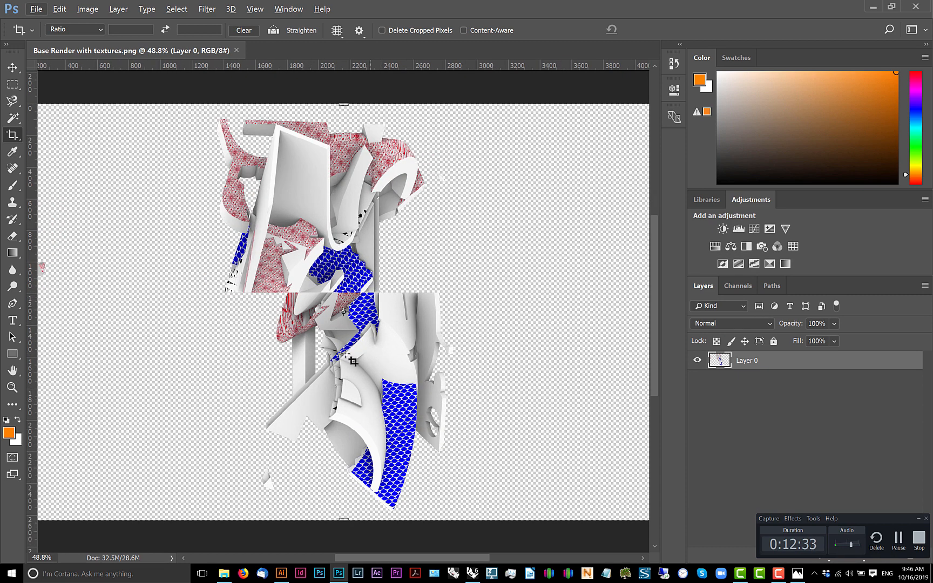
scroll(344, 387, down, 1)
scroll(344, 387, down, 1)
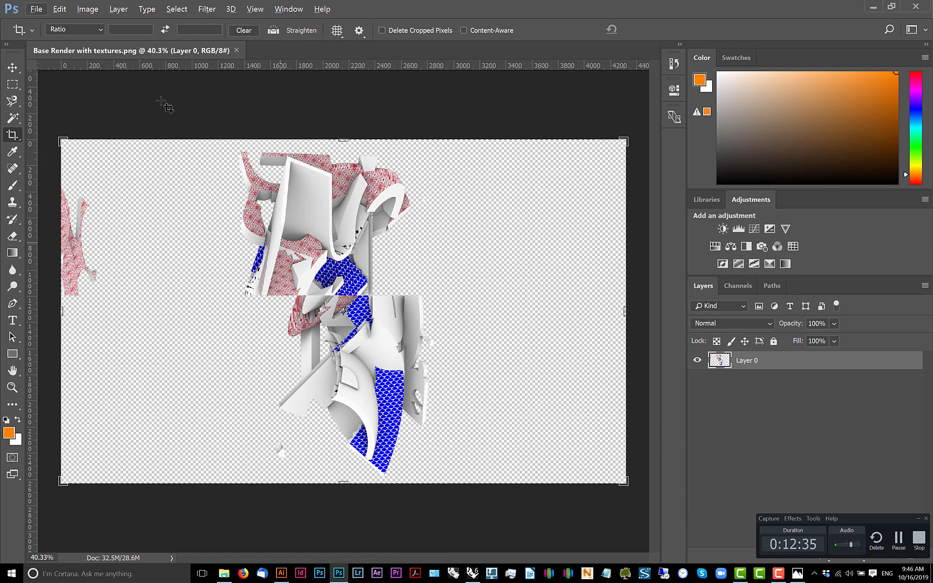
drag(62, 312, 138, 313)
drag(547, 314, 460, 316)
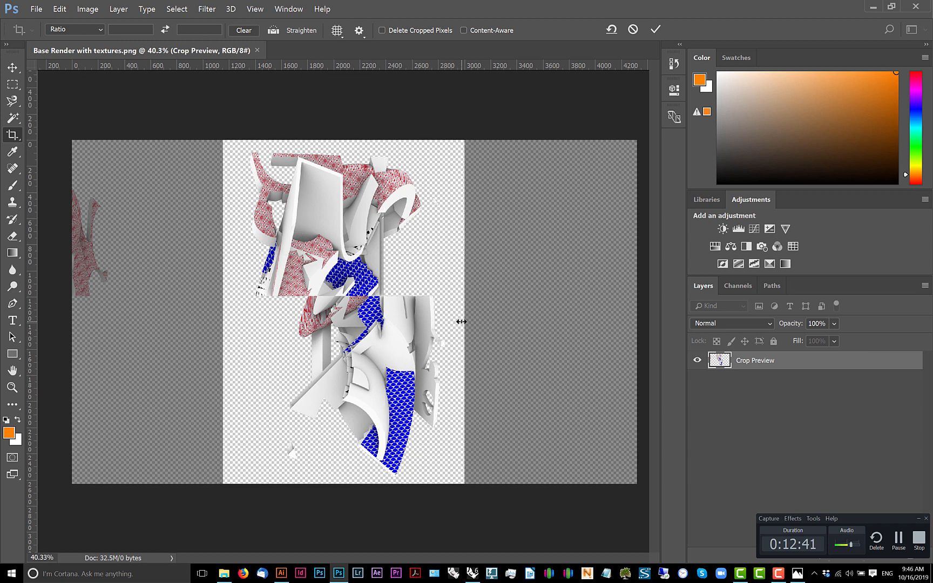
key(Return)
- Trim the remaining transparent borders around the cropped model
click(89, 9)
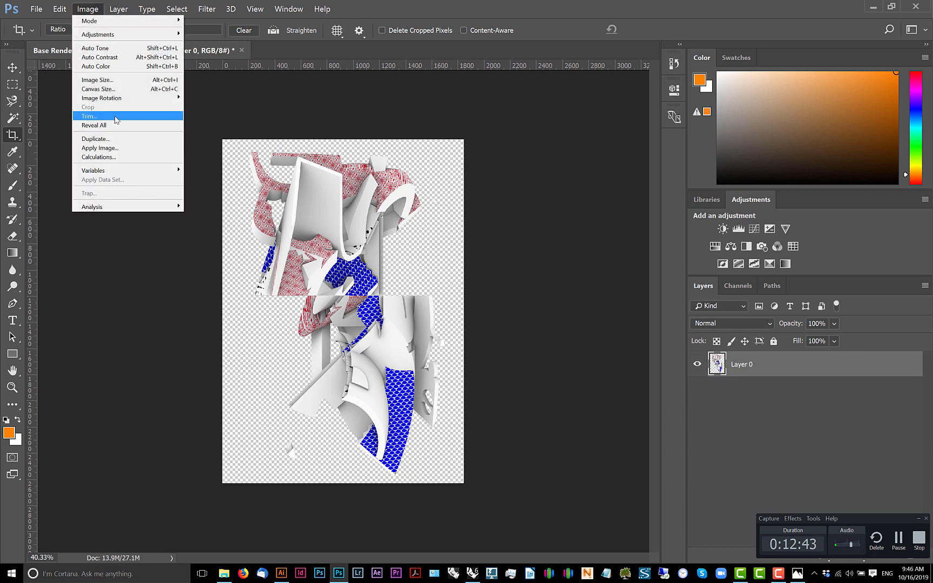
click(115, 117)
click(520, 172)
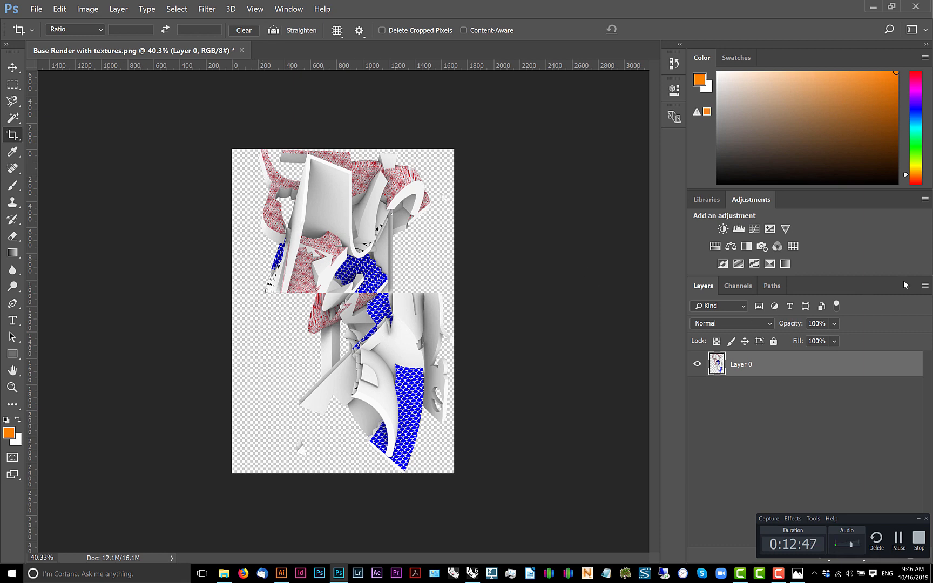
click(924, 286)
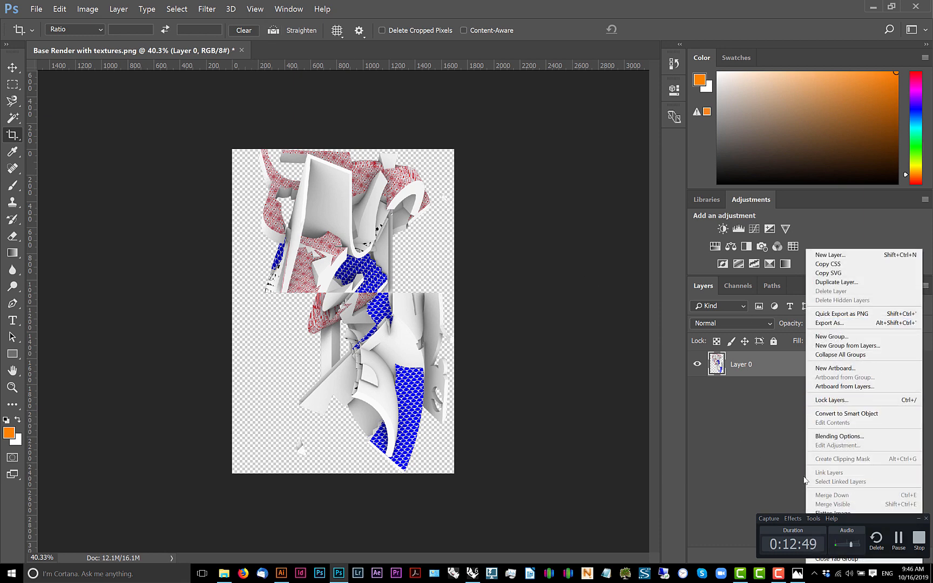
click(917, 522)
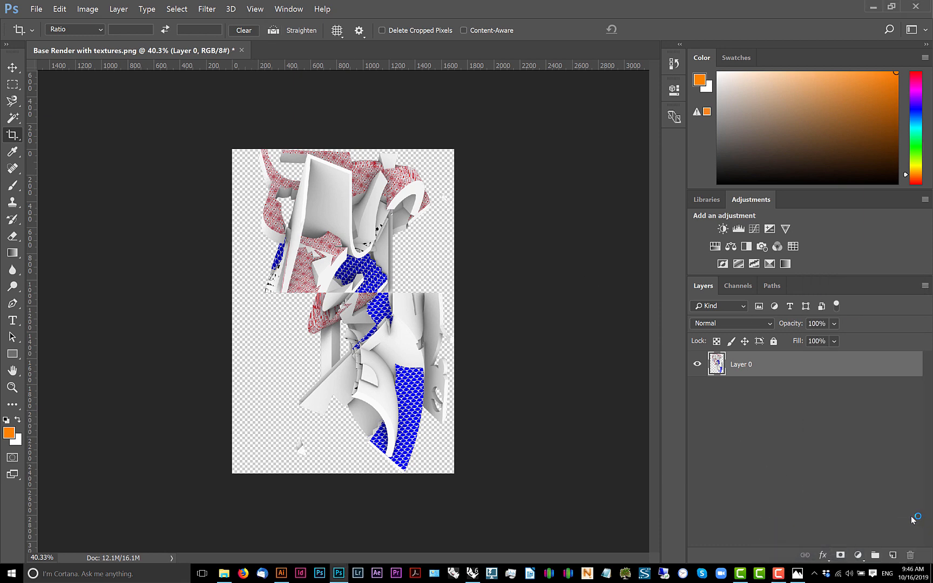
click(924, 285)
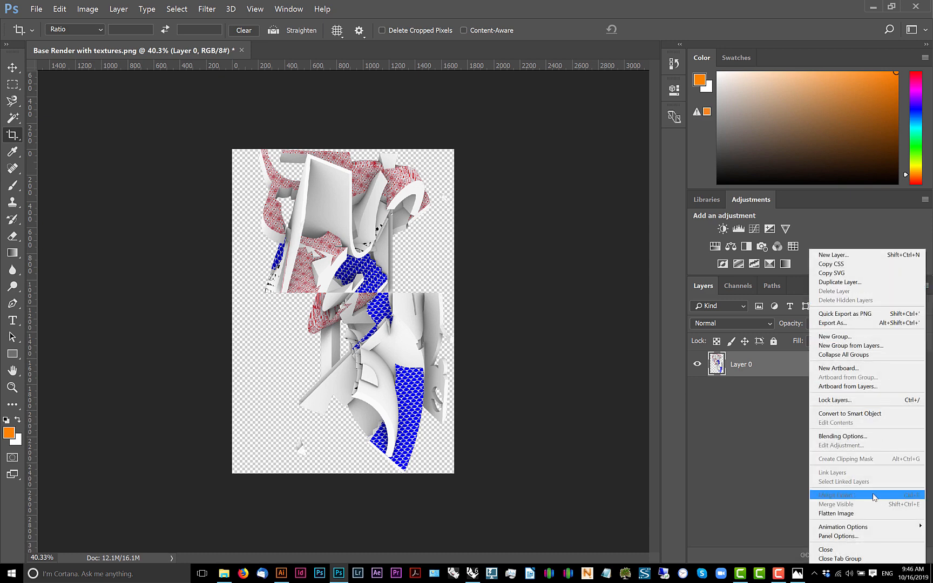
click(271, 56)
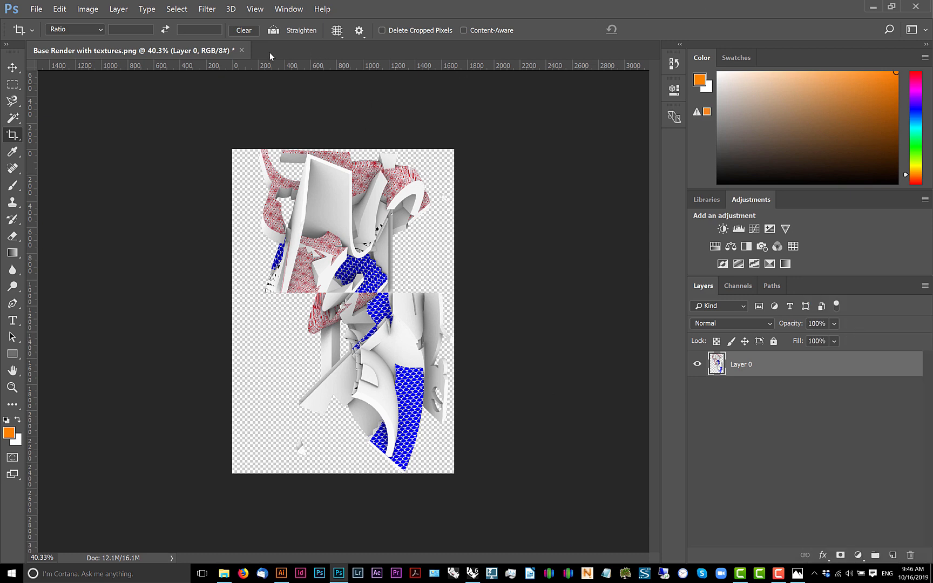
- Close Base Render with textures.png, saving the crop and trim, and minimize Photoshop
click(242, 50)
click(417, 221)
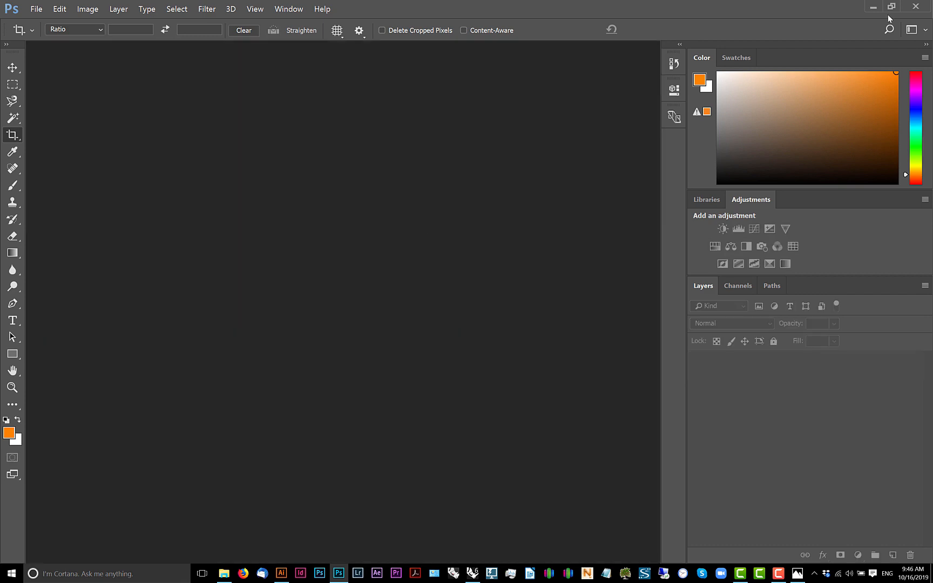
click(872, 7)
- Switch to Illustrator and place the trimmed Base Render with textures.png from the project folder beside the blue artboard
key(alt+Tab)
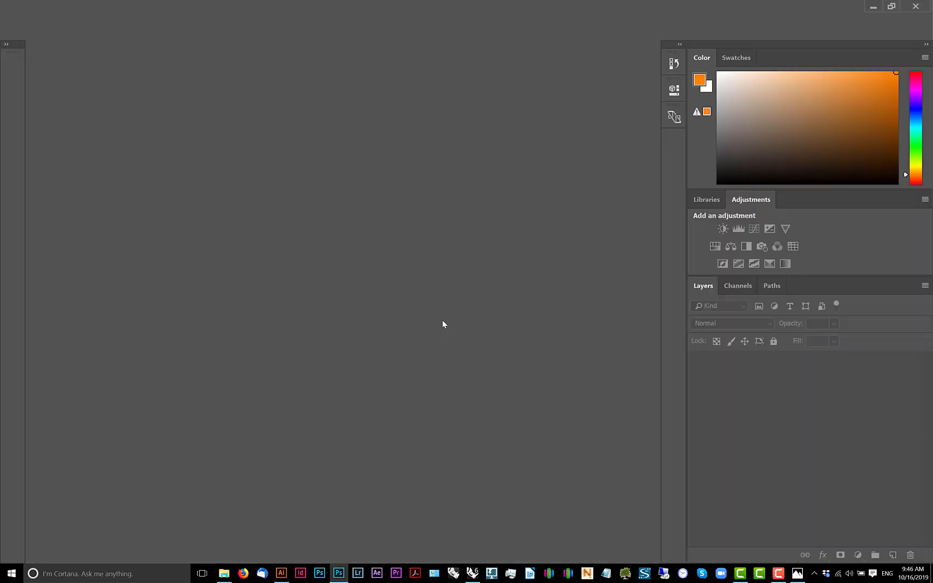
key(alt+Tab)
click(226, 364)
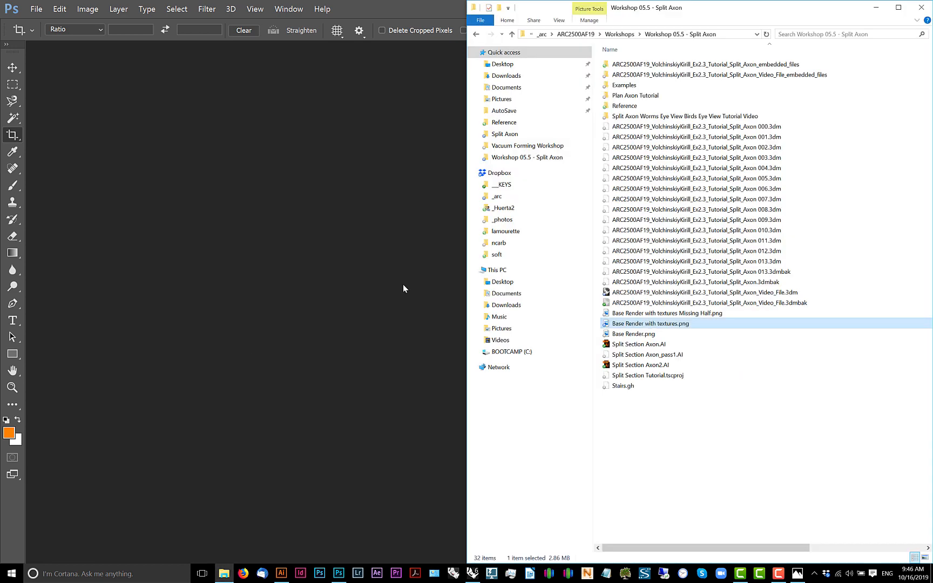
click(281, 573)
key(alt+Tab)
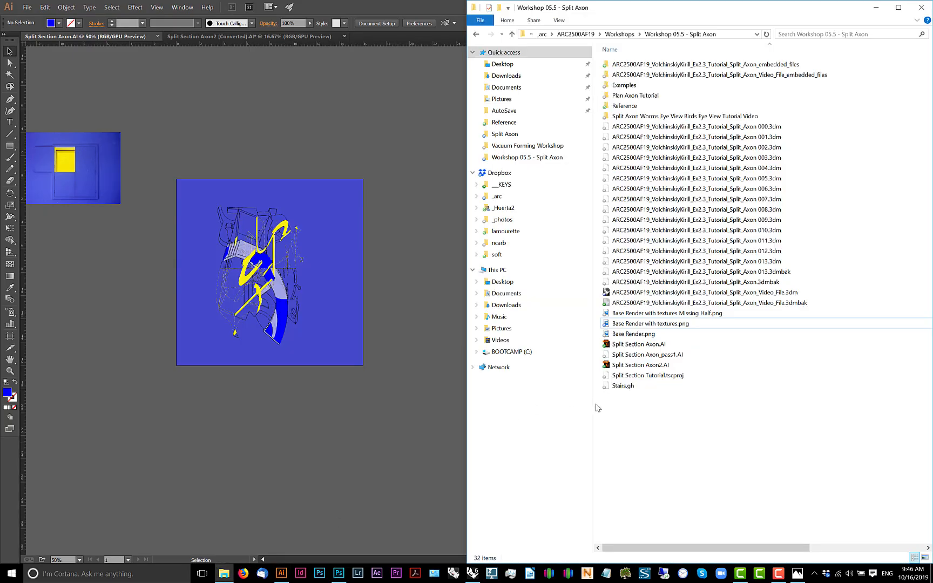
click(667, 326)
double_click(665, 326)
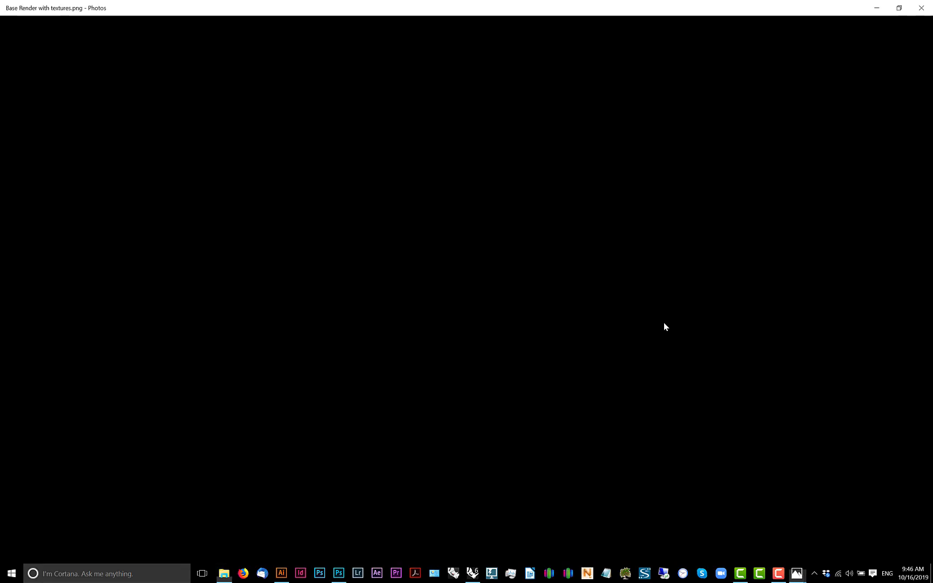
click(923, 6)
drag(689, 332, 426, 263)
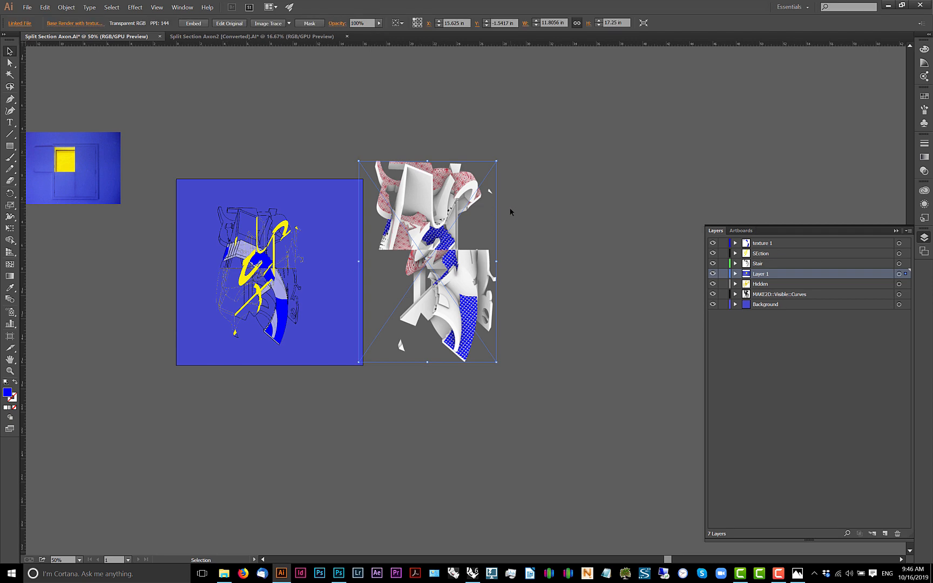
- Compare the placed render against the line drawing by laying it over the artboard, and move it back to the empty canvas beside it
key(ctrl+=)
drag(484, 275, 554, 267)
drag(512, 305, 409, 301)
scroll(284, 311, up, 4)
scroll(408, 300, down, 4)
drag(350, 176, 612, 186)
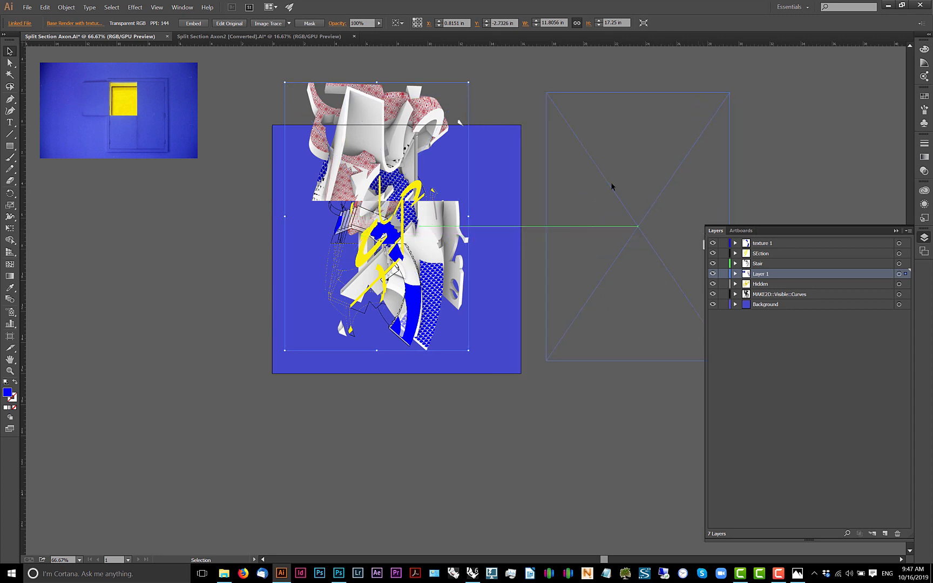
- Lock the Background layer and select all the linework and blue hatches on the artboard
scroll(523, 236, down, 2)
drag(523, 236, 465, 245)
drag(410, 175, 567, 191)
click(592, 171)
click(732, 305)
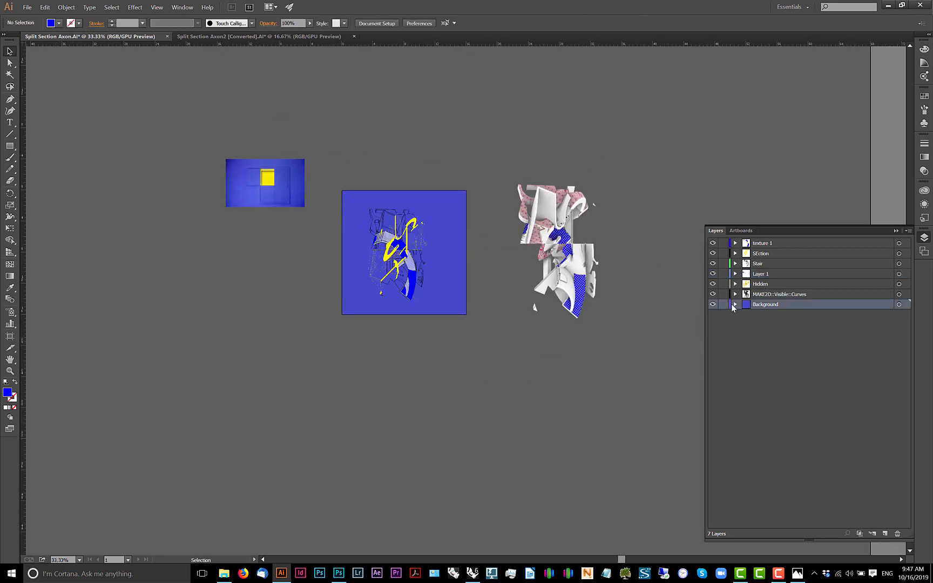
drag(338, 328, 336, 327)
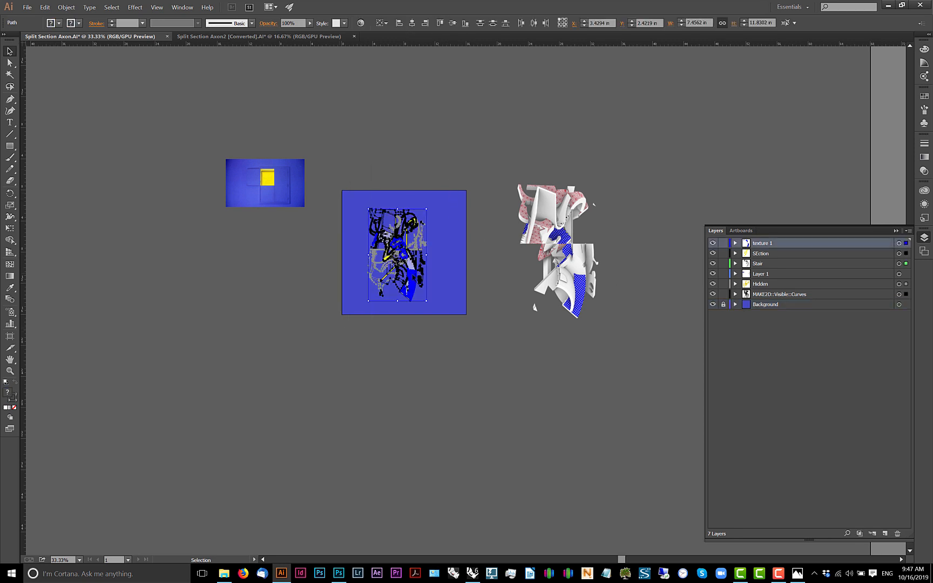
- Scale the placed render proportionally to the linework's copied height of 11.8302 in
double_click(762, 23)
key(ctrl+c)
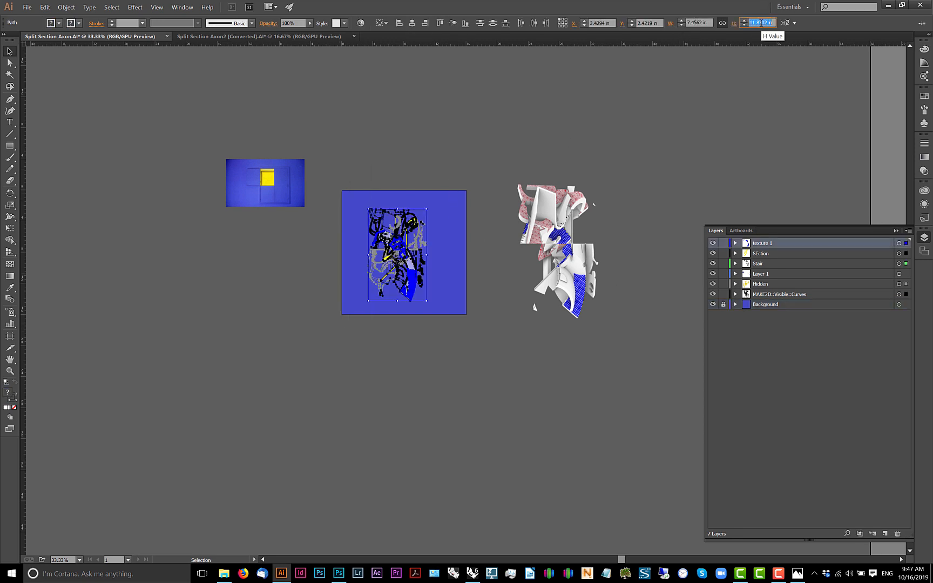
click(544, 91)
click(552, 209)
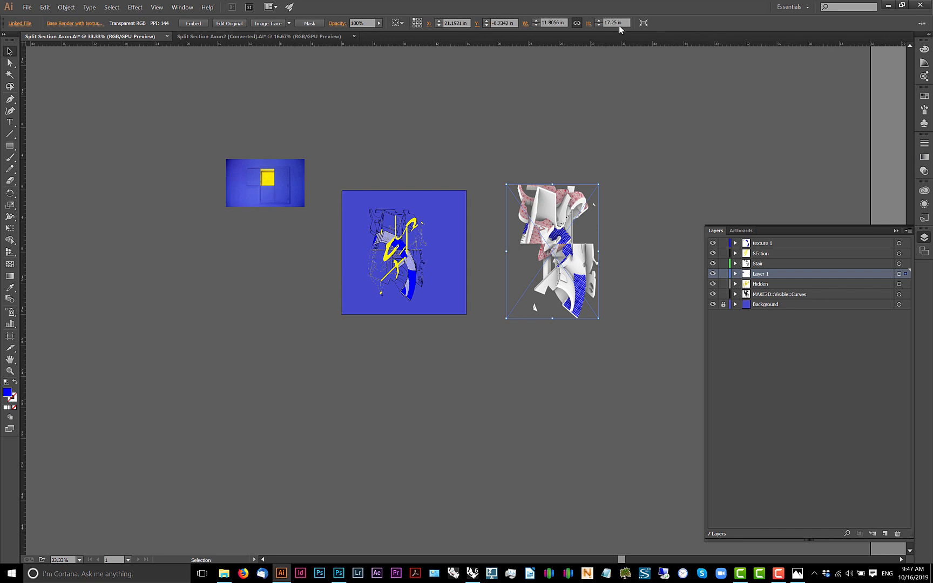
double_click(622, 22)
key(ctrl+v)
key(Tab)
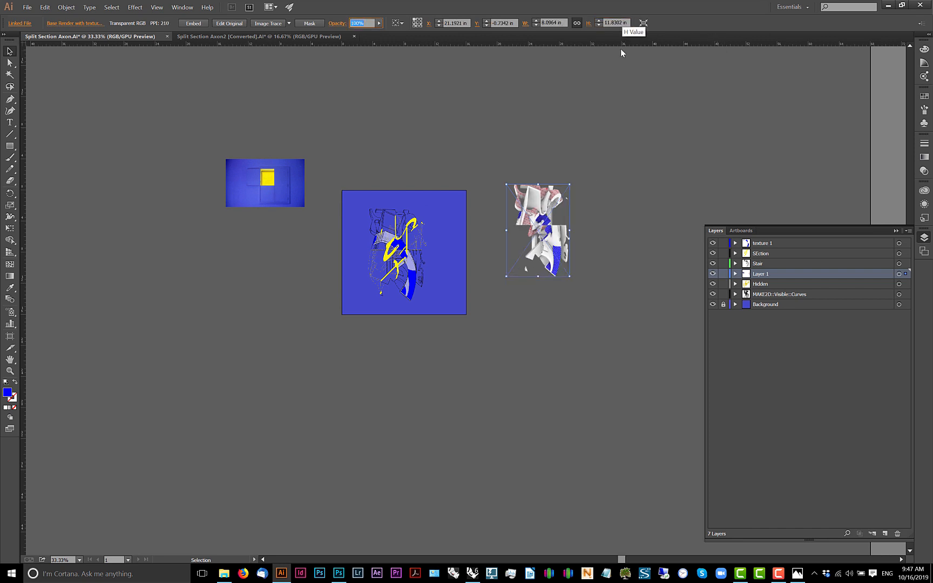
- Move the scaled render onto the artboard and bring its lowest corner onto the bottom corner of the stair linework
scroll(538, 281, up, 2)
click(538, 311)
drag(452, 285, 285, 287)
scroll(281, 312, up, 4)
drag(342, 332, 420, 332)
scroll(420, 333, up, 4)
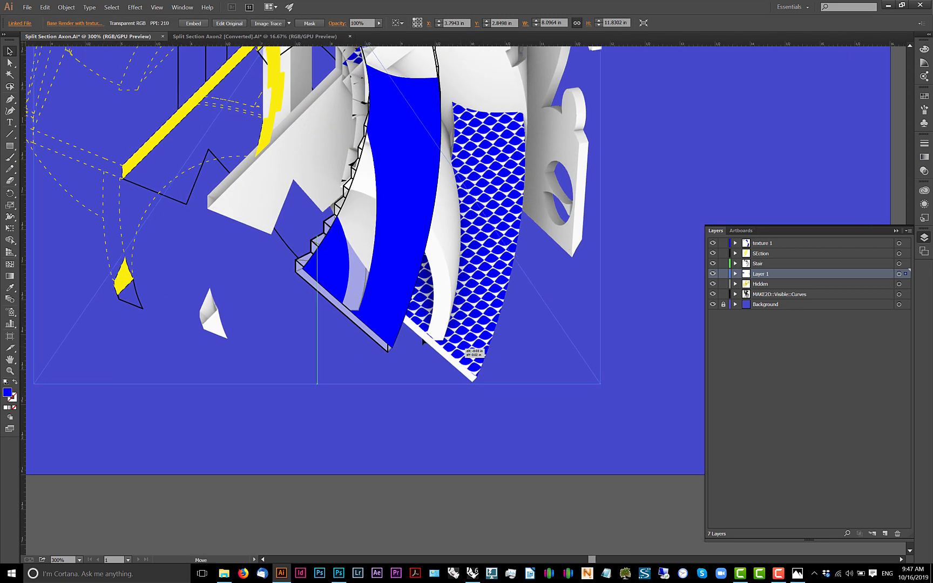
drag(473, 377, 485, 386)
drag(500, 388, 400, 345)
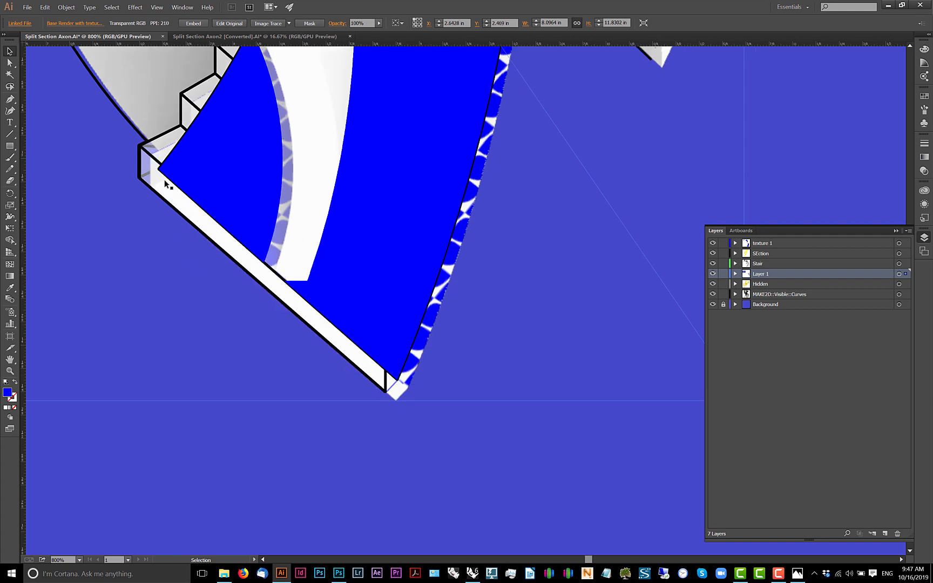
- Nudge the render slightly left and up until its edges line up with the stair outlines
key(Left)
key(Left)
key(Left)
key(Up)
key(Up)
key(Up)
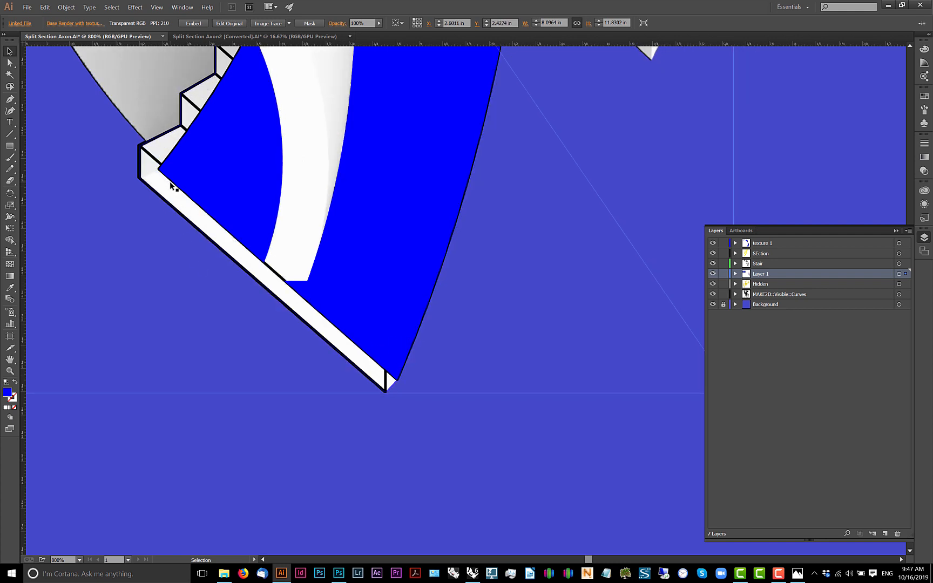
- Deselect the render and check its alignment with the linework across the whole drawing
key(ctrl+minus)
key(ctrl+minus)
key(ctrl+minus)
key(ctrl+minus)
key(ctrl+minus)
key(ctrl+minus)
key(ctrl+minus)
key(ctrl+minus)
key(ctrl+minus)
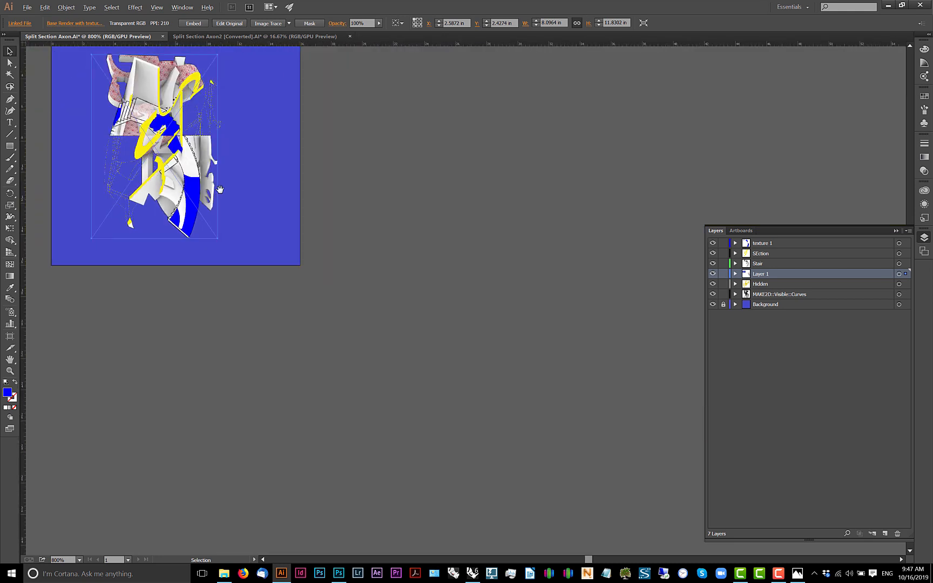
click(560, 251)
scroll(560, 250, up, 4)
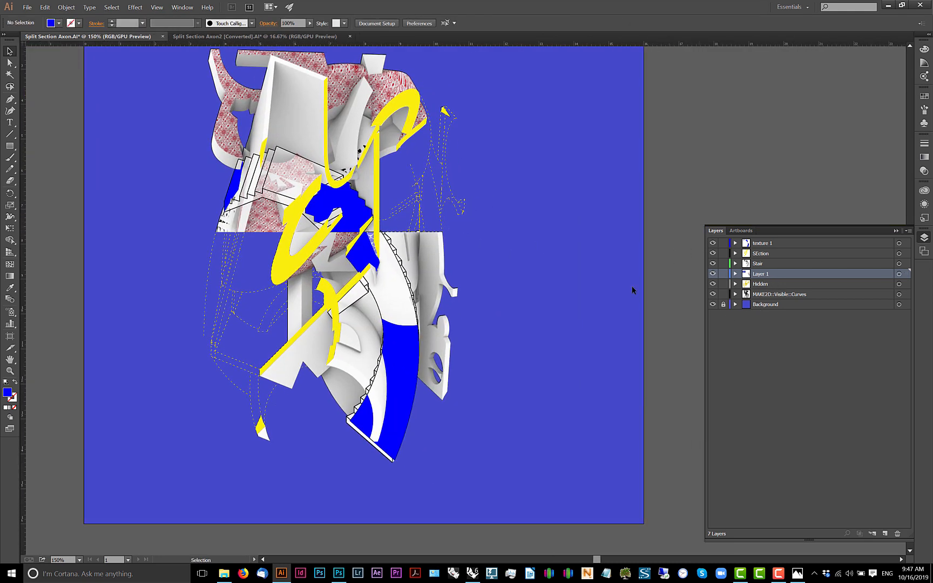
- Expand the texture 1 layer and Layer 1 to list the blue hatch paths and the linked images
click(371, 380)
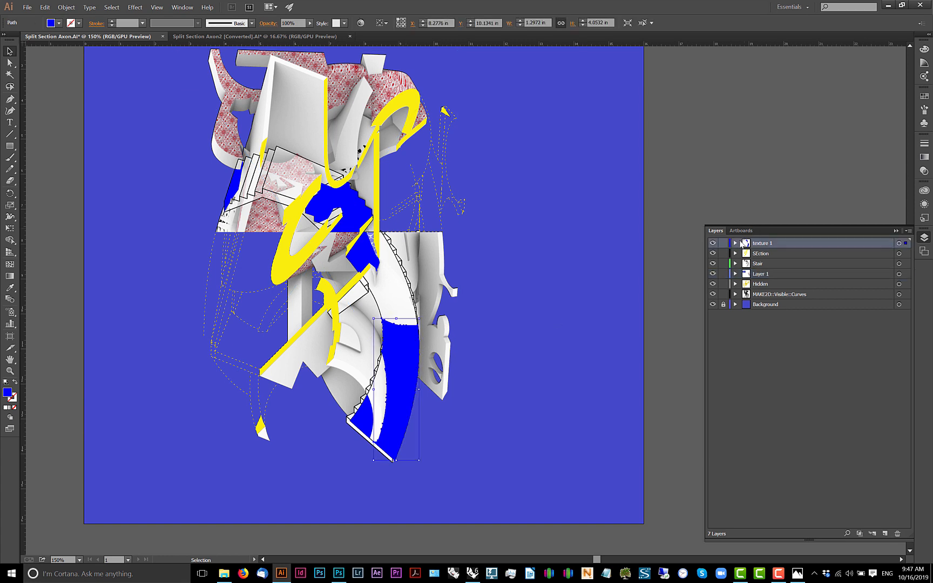
click(736, 244)
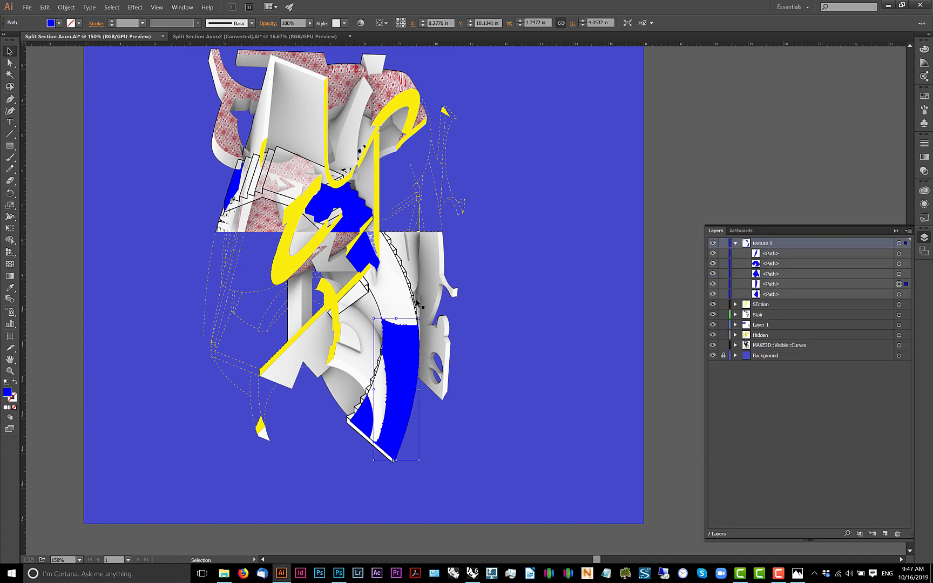
click(456, 242)
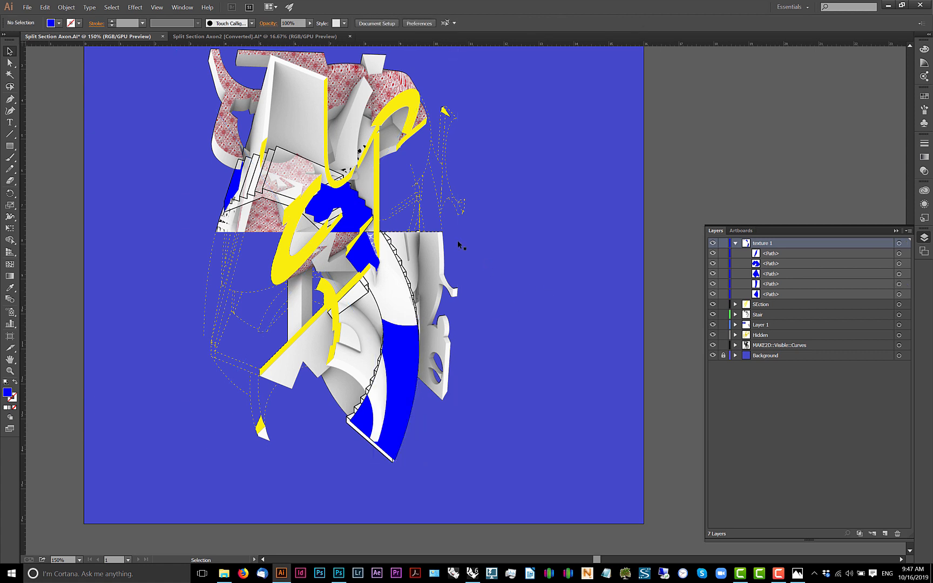
double_click(755, 326)
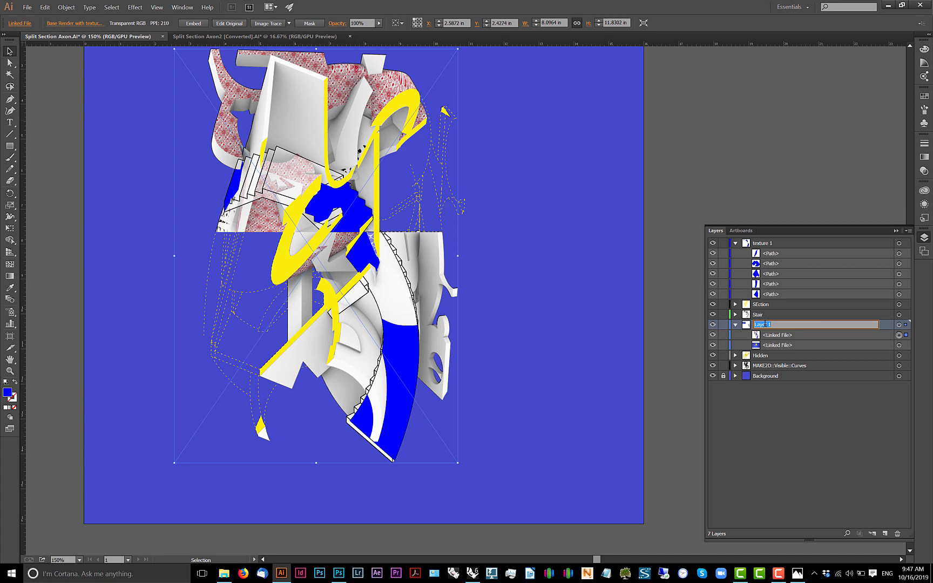
click(770, 335)
click(781, 346)
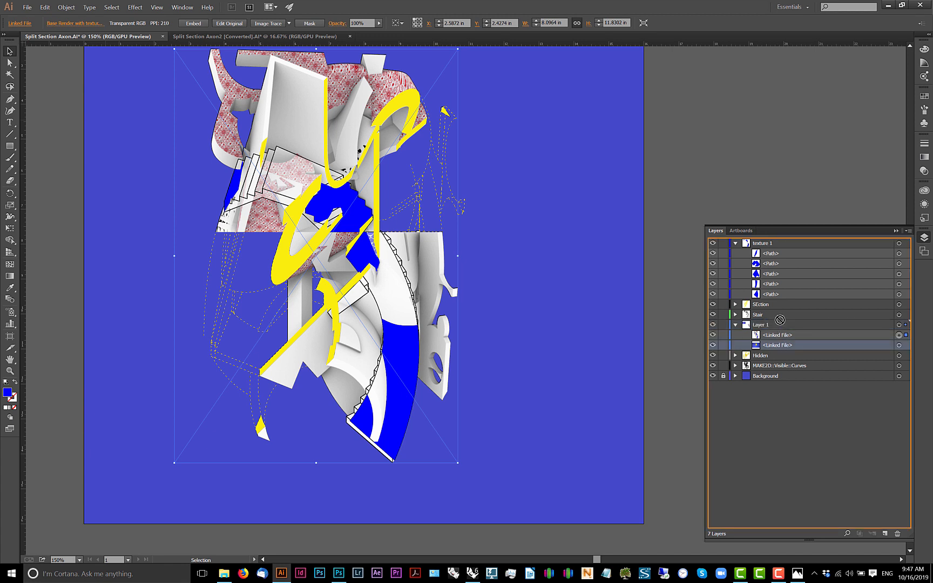
- Create a new layer above Layer 1 and name it Blue Texture
click(885, 533)
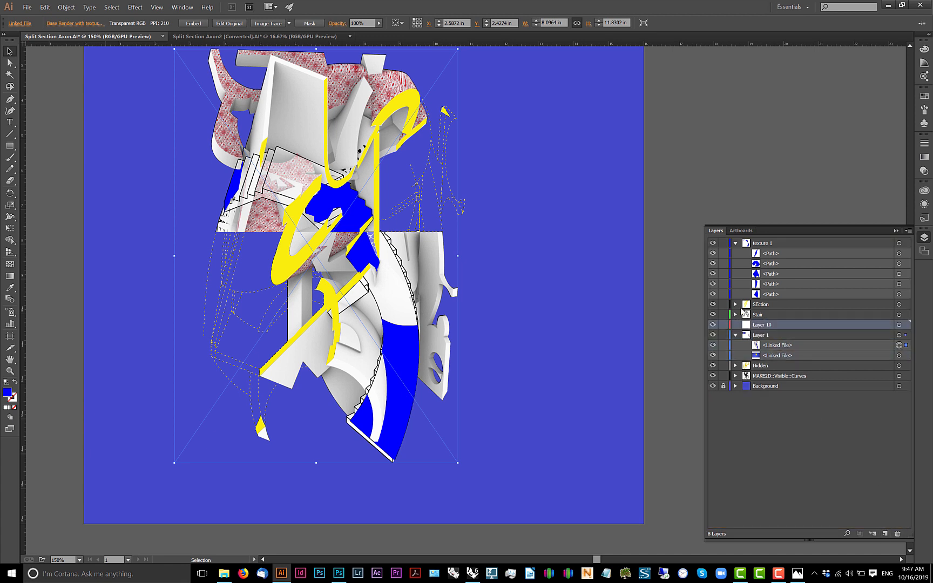
double_click(762, 325)
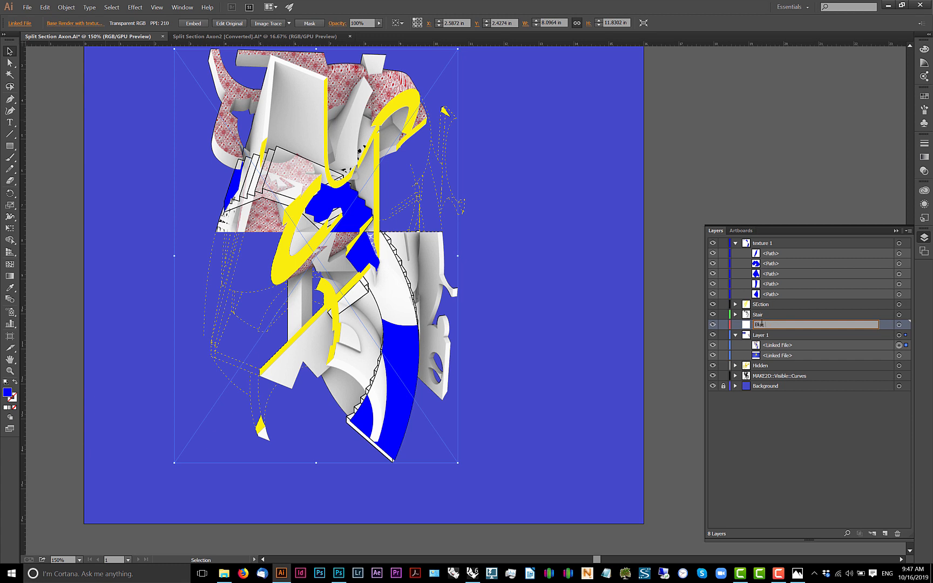
text(Blue Texture)
key(Return)
- Move the linked render from Layer 1 into the Blue Texture layer and expand that layer
click(769, 348)
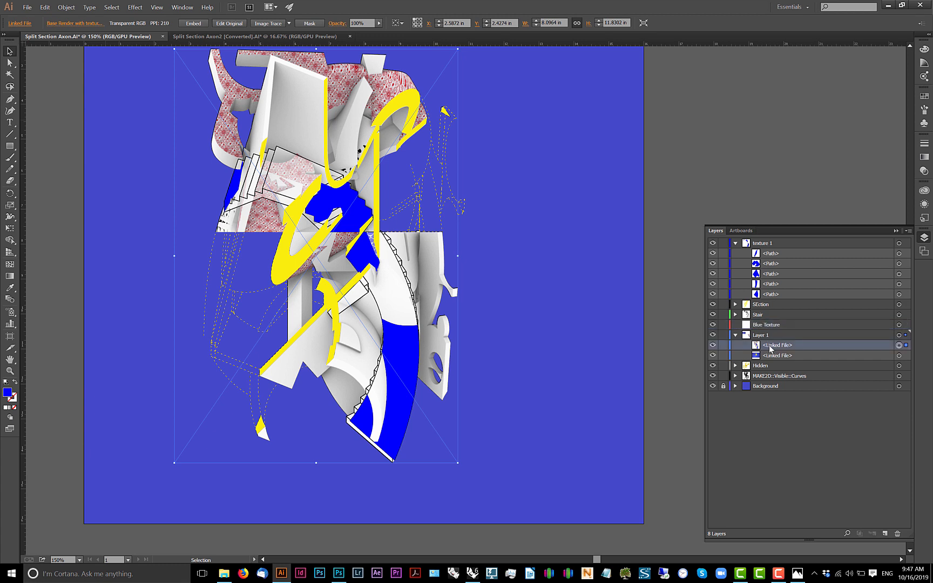
drag(780, 350, 771, 326)
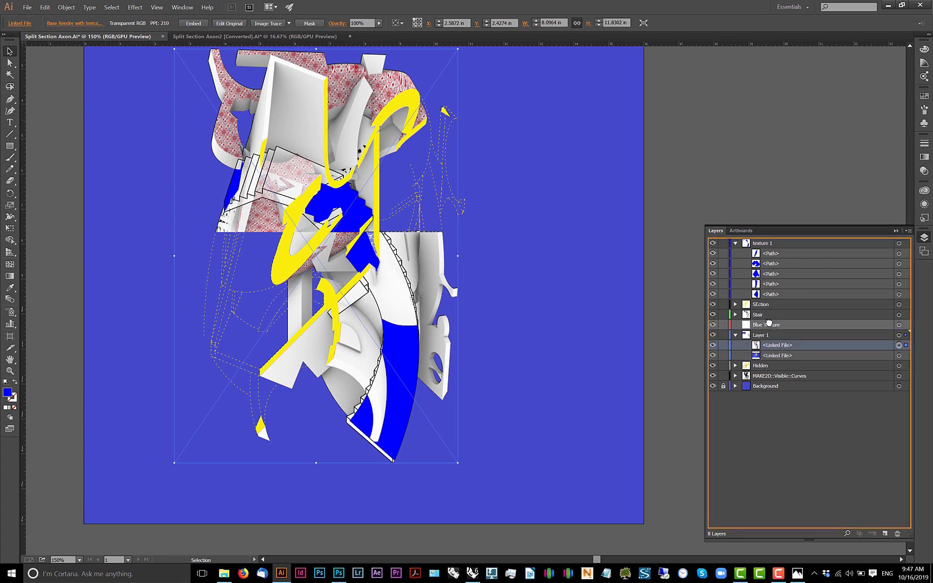
click(735, 324)
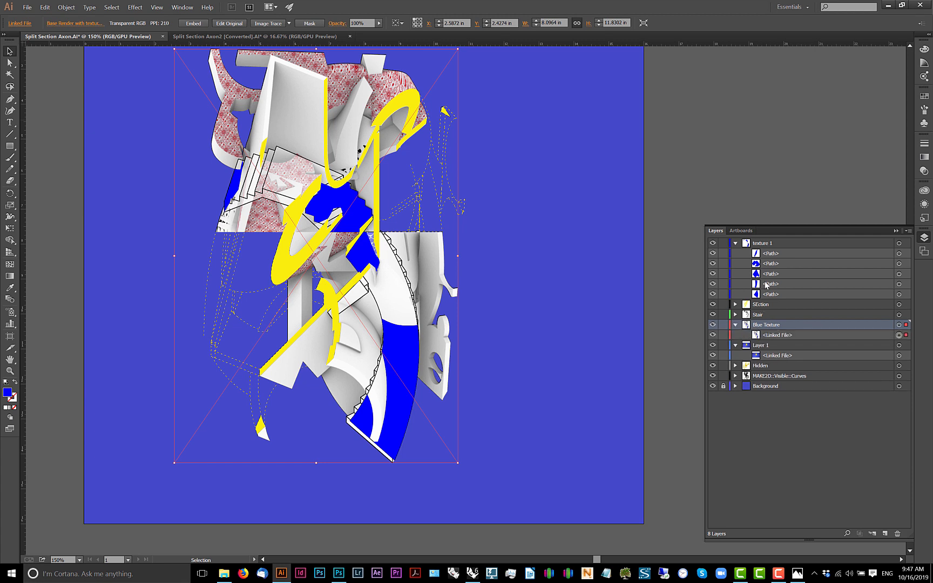
- Move all five hatch paths from the texture 1 layer into the Blue Texture layer, above the linked render
click(769, 255)
shift+click(771, 295)
drag(770, 295, 770, 328)
- Select only the five blue hatch paths in the Blue Texture layer and combine them into one compound path
click(776, 287)
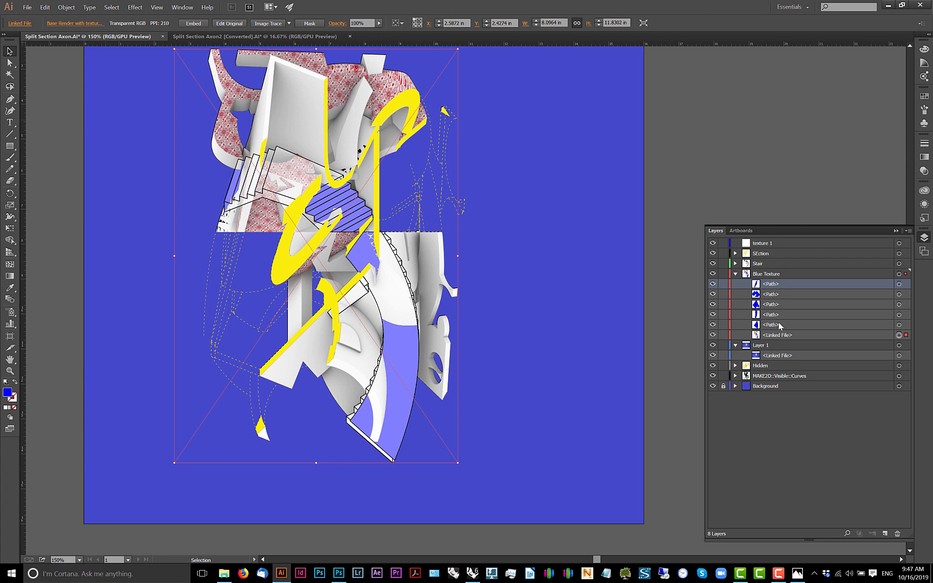
shift+click(779, 324)
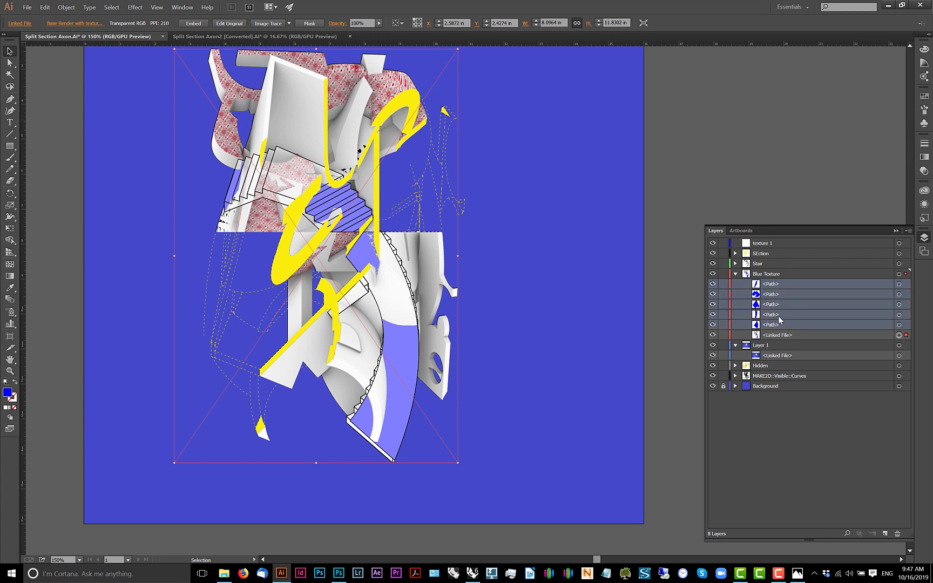
click(899, 284)
click(899, 275)
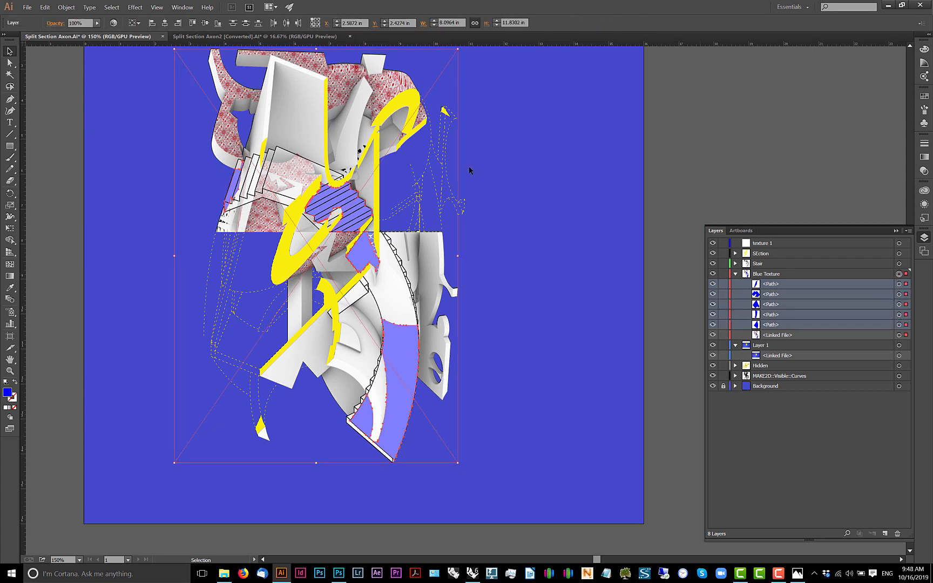
click(724, 335)
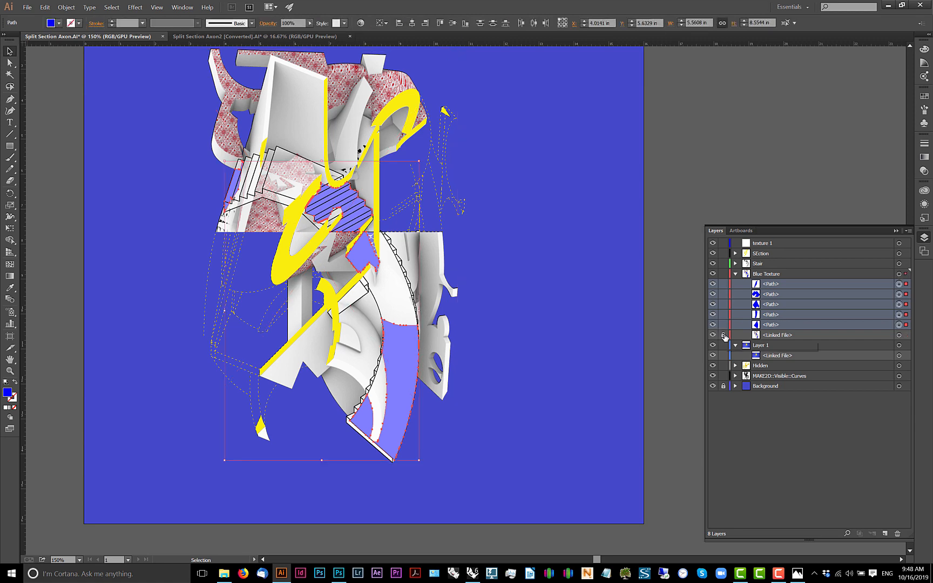
click(67, 7)
mouse_move(105, 300)
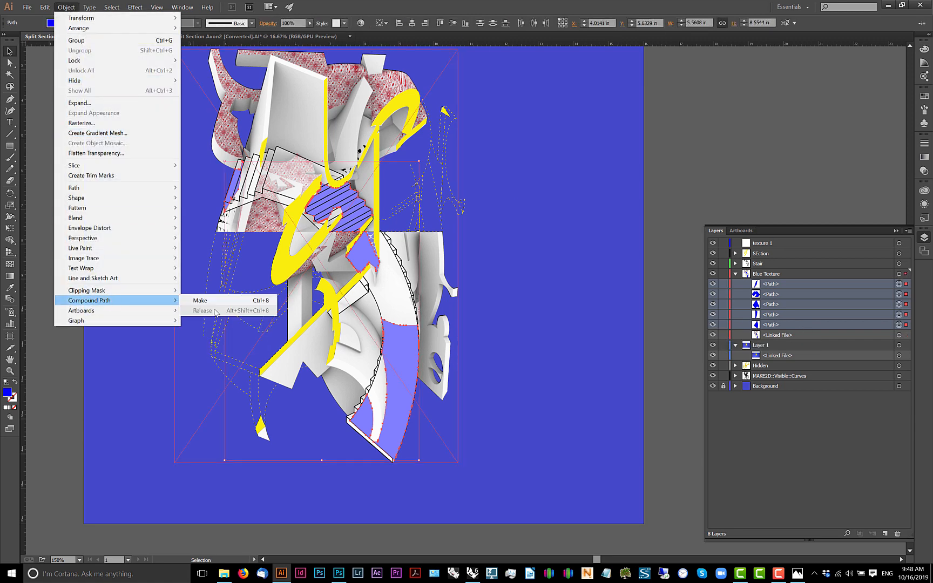
click(208, 296)
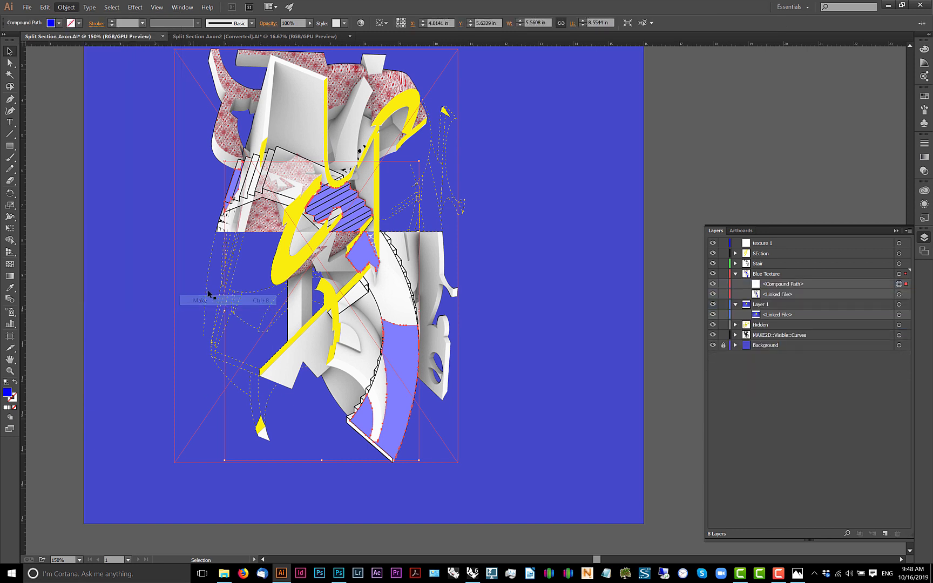
click(630, 133)
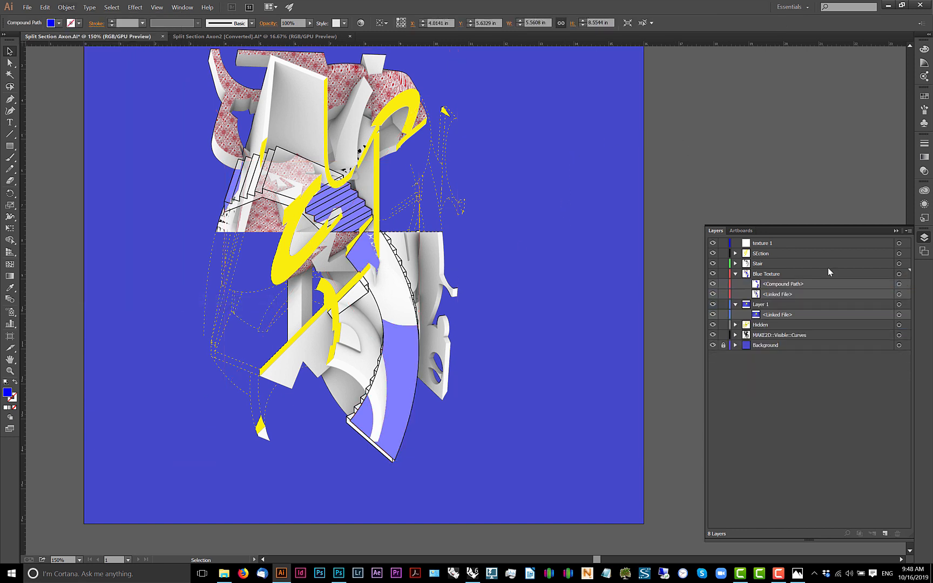
- Make a clipping mask on the Blue Texture layer so the compound path crops the linked render
click(899, 285)
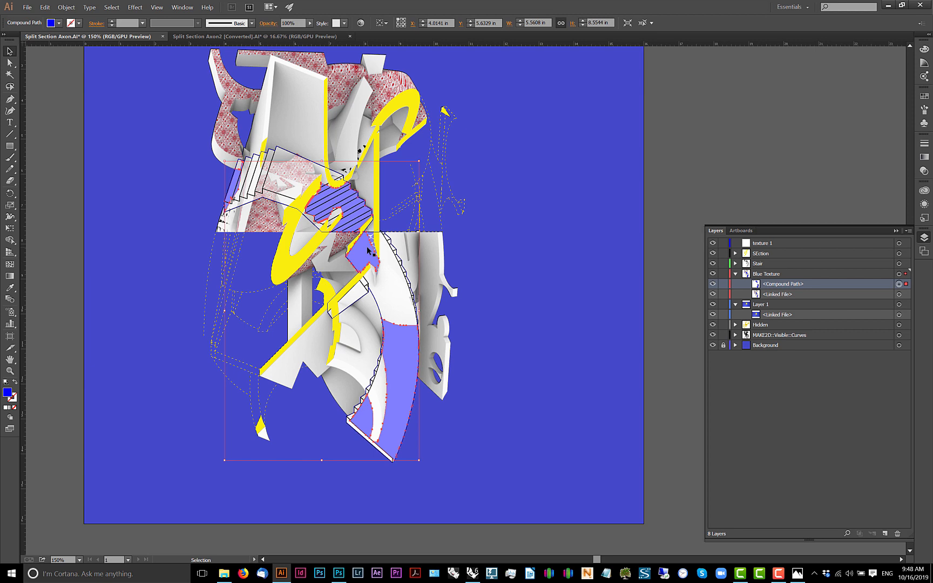
scroll(310, 272, up, 1)
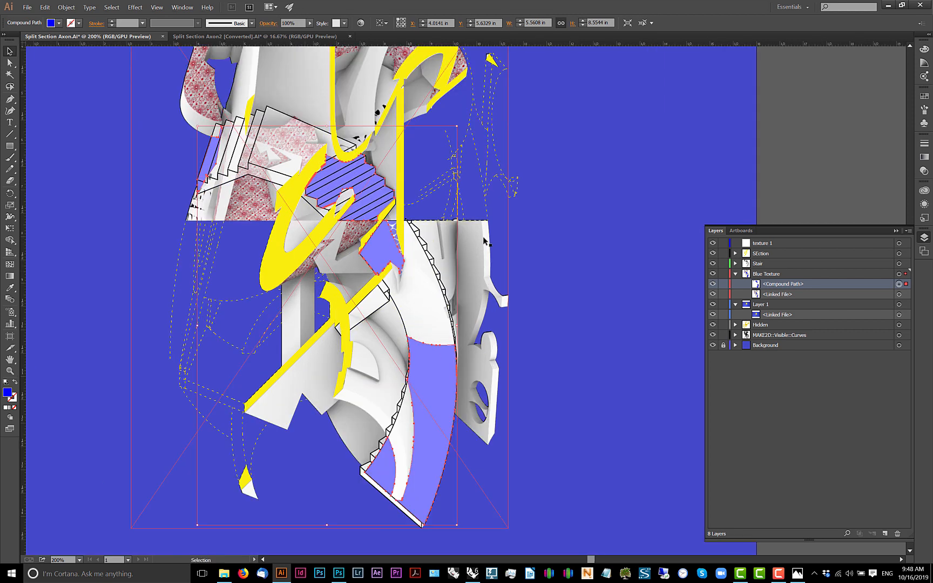
scroll(482, 242, down, 1)
drag(487, 235, 426, 231)
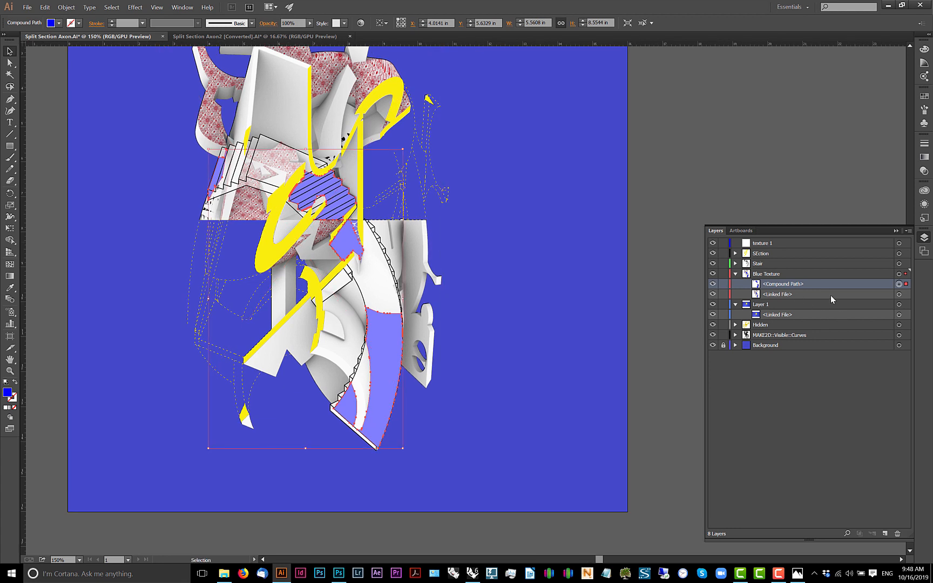
click(898, 274)
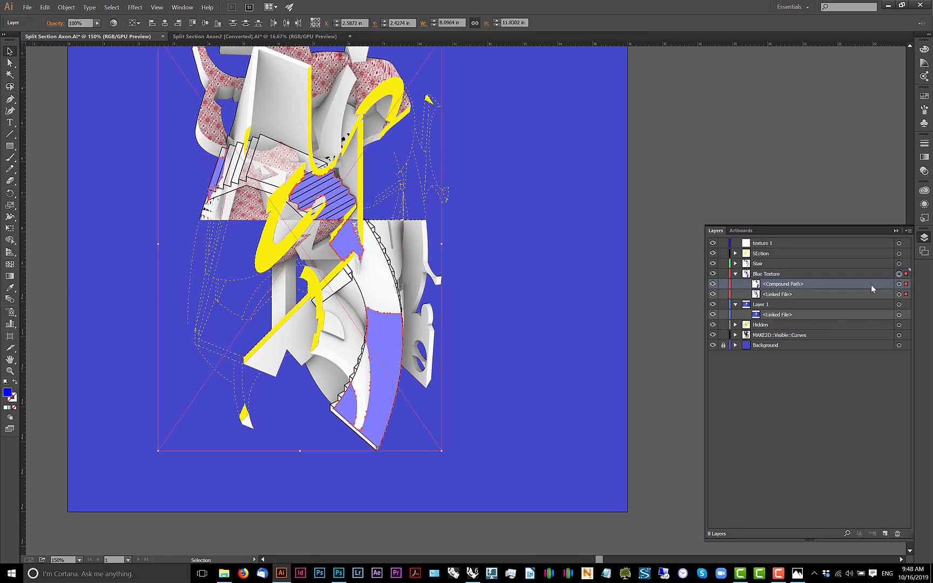
click(788, 274)
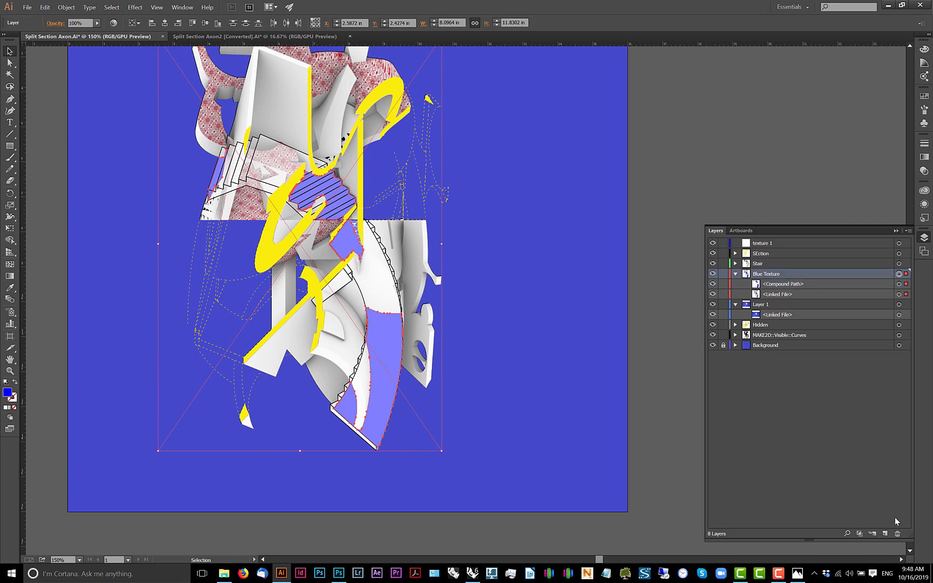
click(860, 533)
click(642, 259)
- Inspect the clipped stair texture, collapse the Blue Texture layer and make Stair the active layer
scroll(373, 265, up, 2)
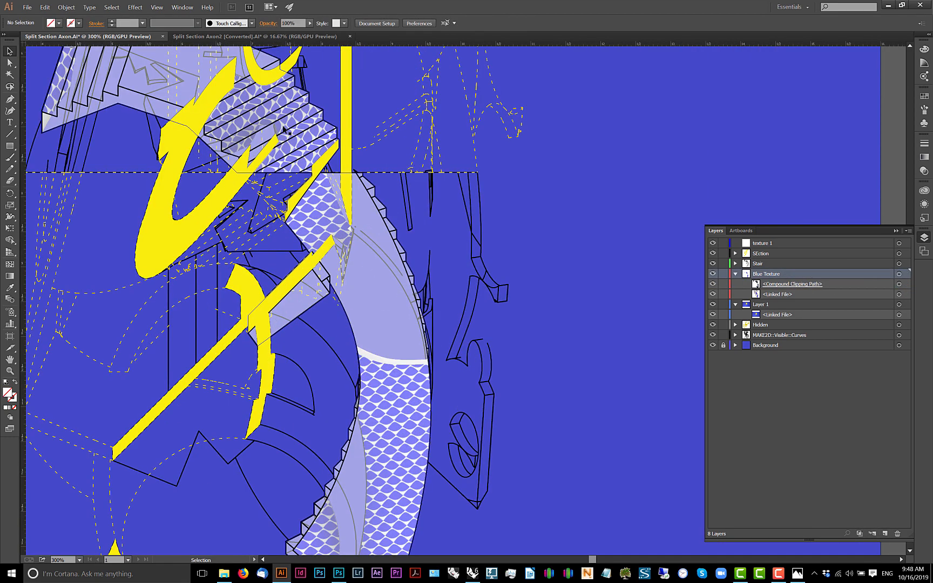
scroll(283, 129, up, 1)
scroll(302, 162, down, 3)
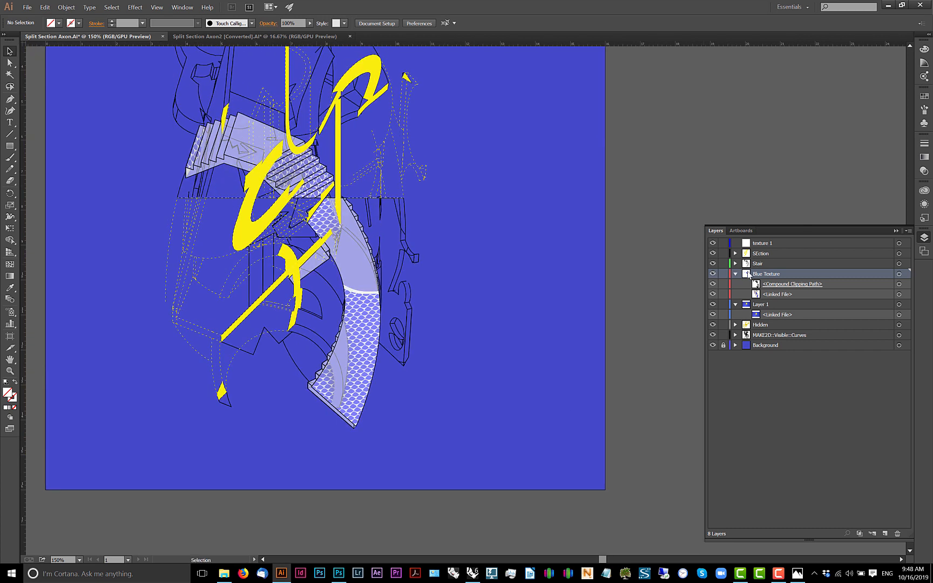
click(735, 274)
click(756, 264)
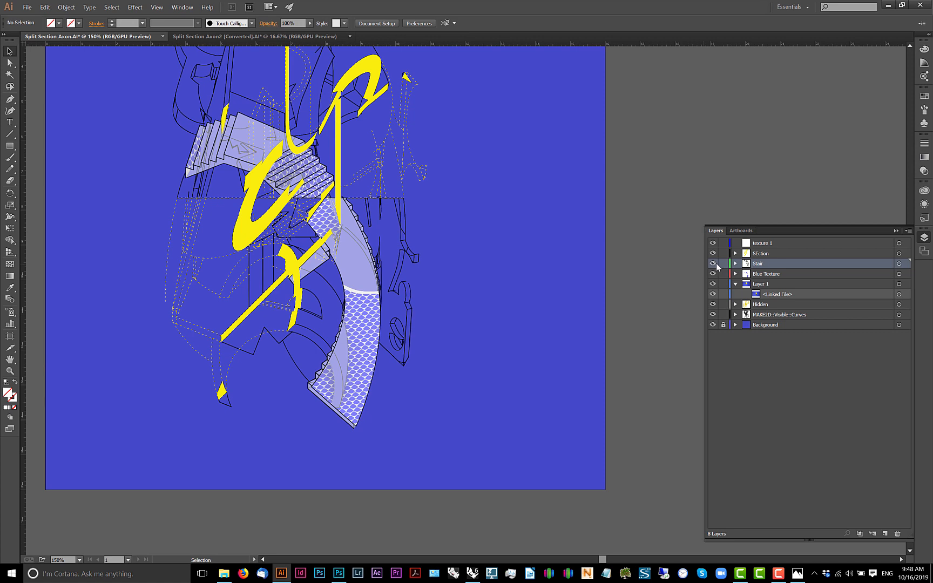
- Move the Blue Texture layer above the Stair layer so the clipped stair texture shows over the translucent fill
click(714, 265)
click(713, 264)
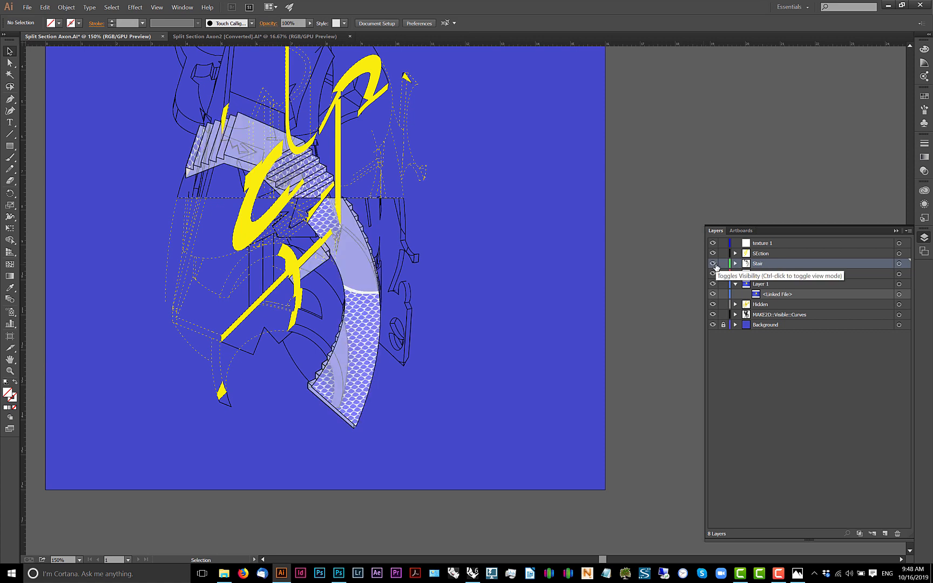
scroll(362, 305, up, 3)
scroll(434, 265, up, 2)
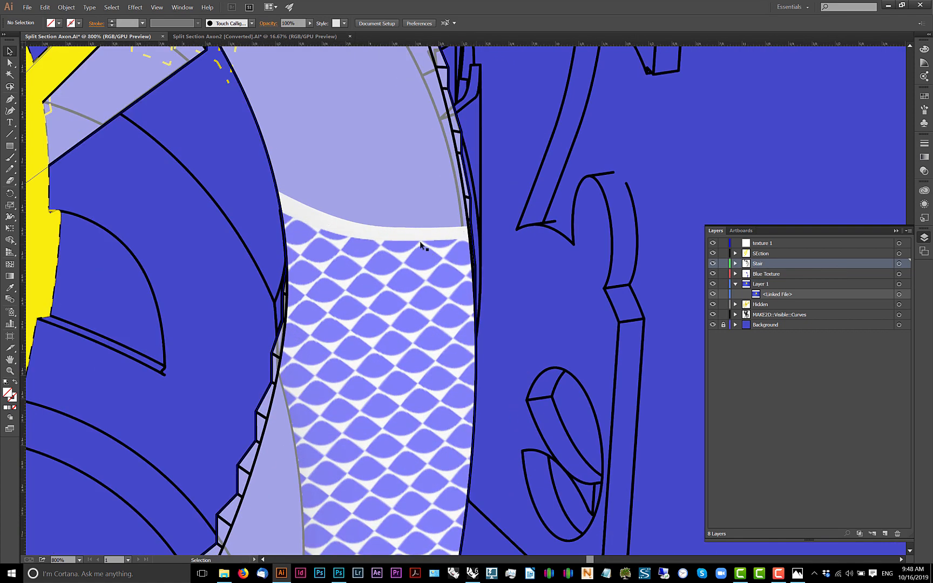
scroll(382, 245, down, 2)
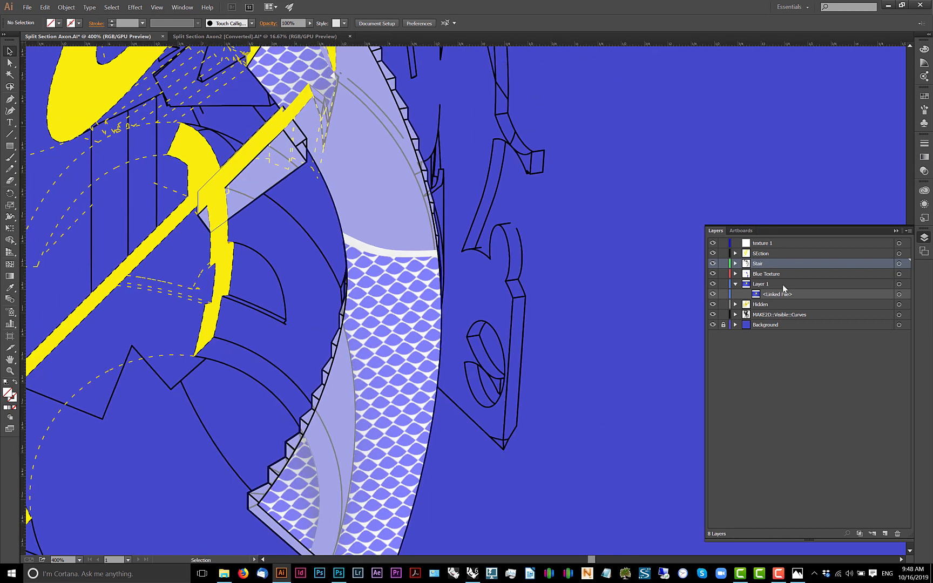
click(762, 275)
click(712, 274)
click(712, 274)
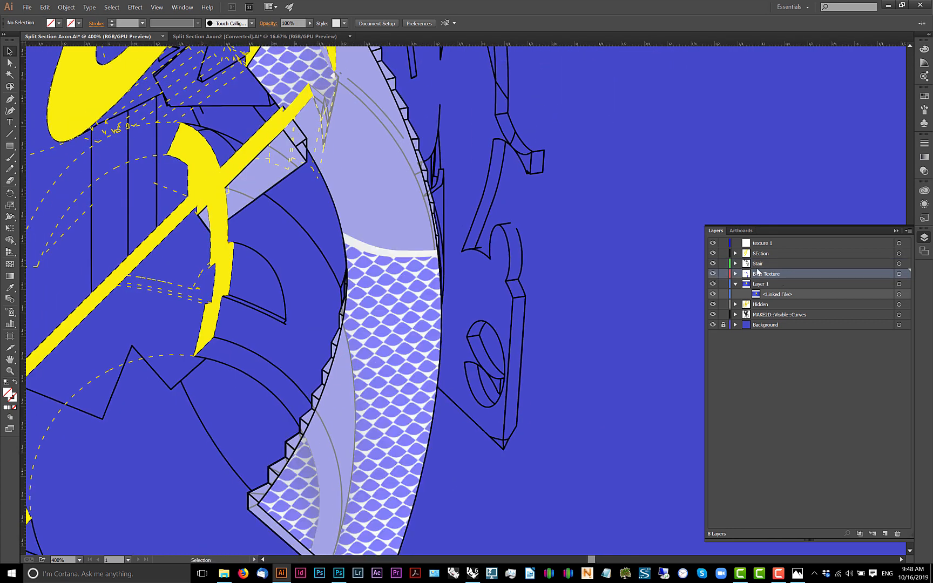
drag(763, 274, 763, 259)
scroll(631, 189, down, 3)
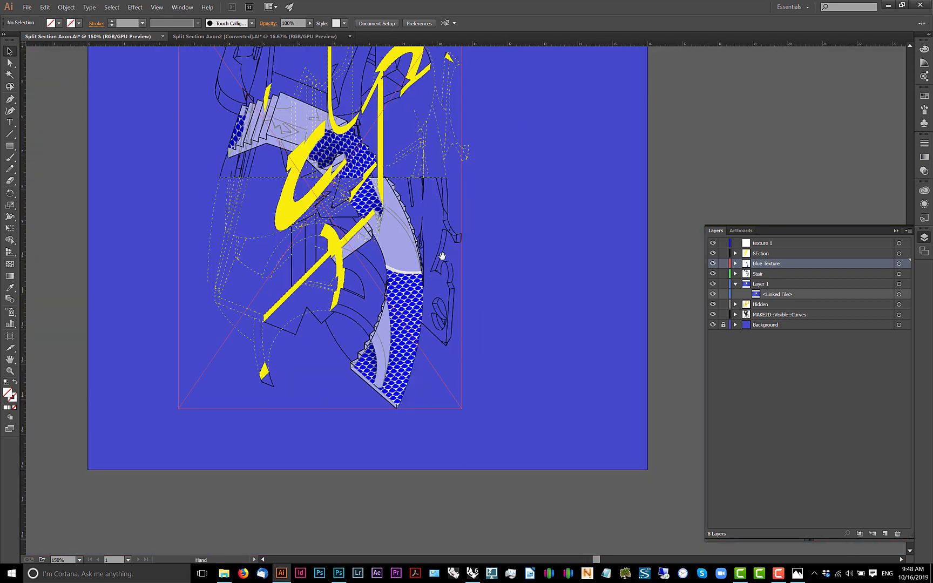
scroll(347, 277, up, 2)
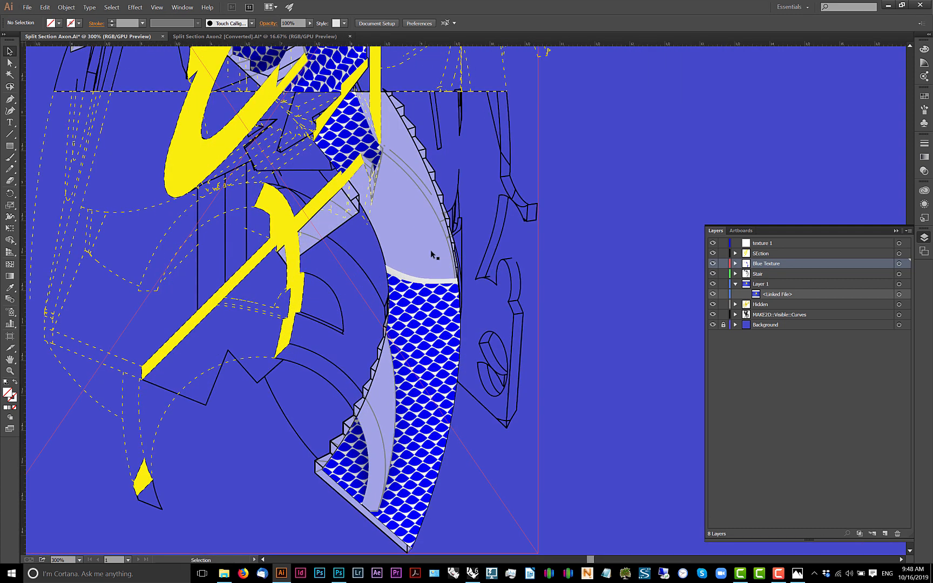
scroll(432, 249, down, 2)
drag(406, 196, 408, 230)
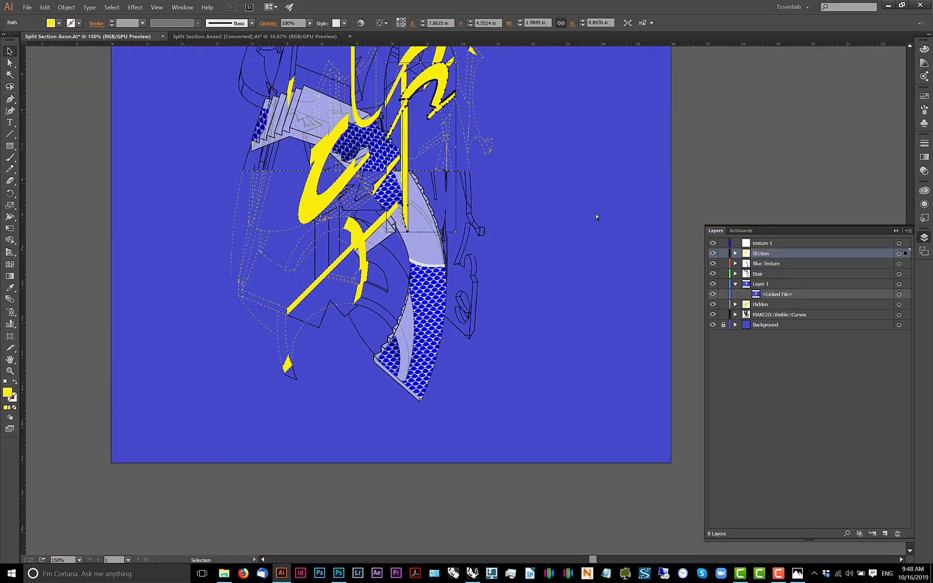
key(ctrl+z)
click(721, 167)
- Review the full split axonometric with its blue stair texture and save the file
scroll(310, 124, up, 1)
drag(353, 153, 369, 194)
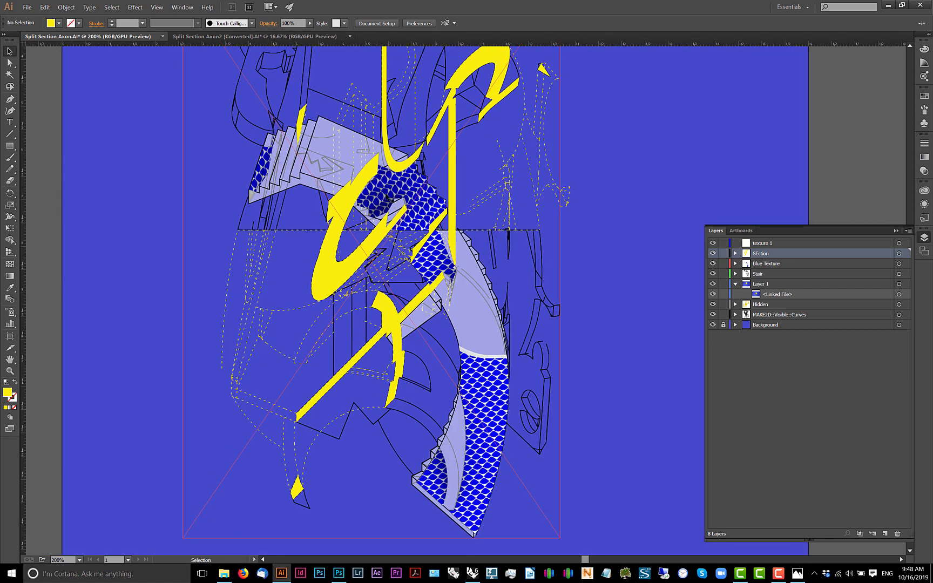
key(alt)
key(alt)
drag(577, 268, 508, 266)
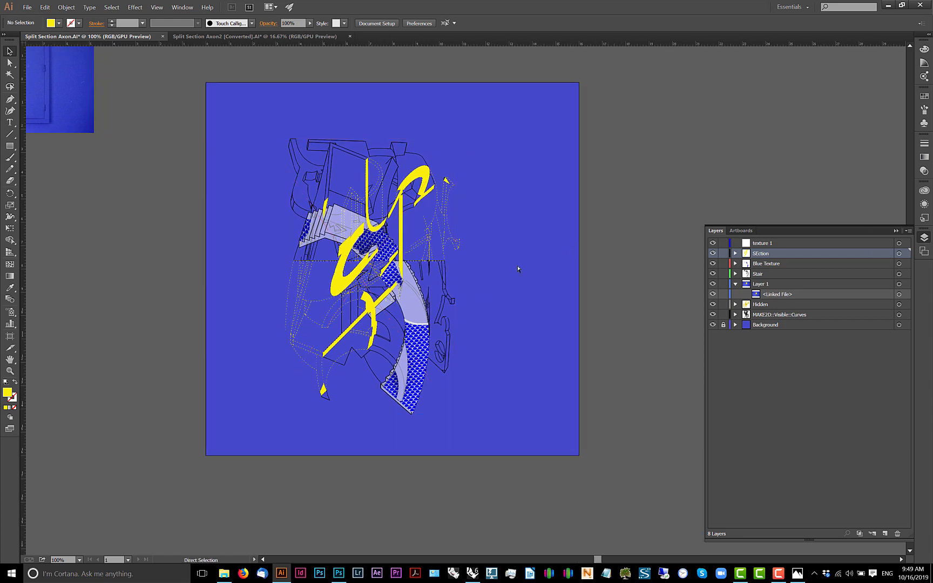
scroll(442, 275, up, 1)
key(ctrl+s)
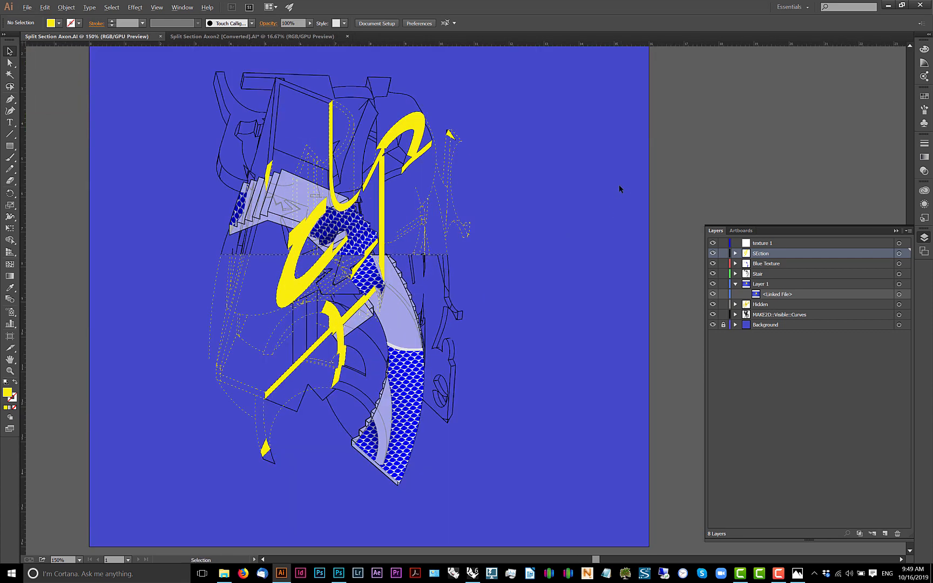
scroll(618, 184, down, 1)
drag(606, 185, 551, 185)
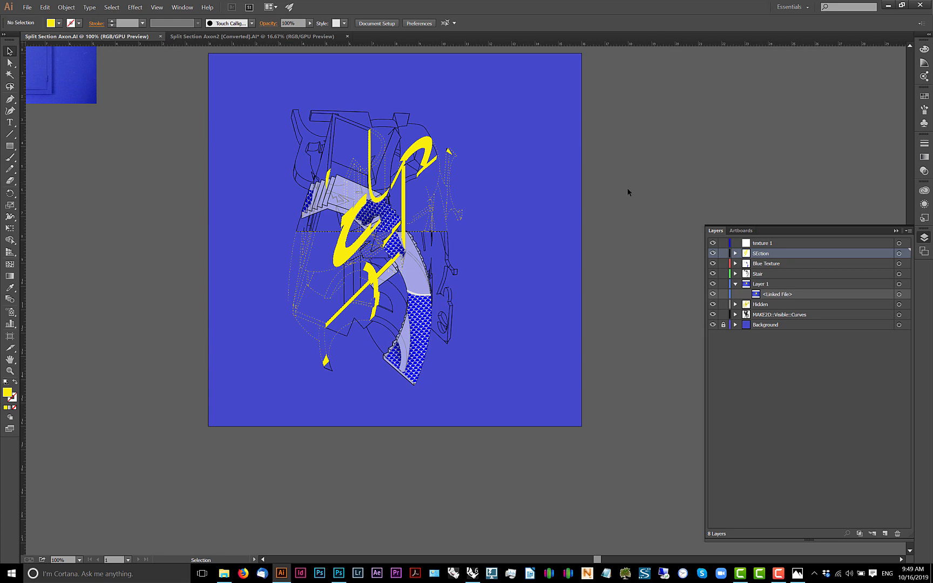
- Switch to Rhino, maximize its window and bring the flat 2D drawing into view
key(alt+Tab)
click(282, 573)
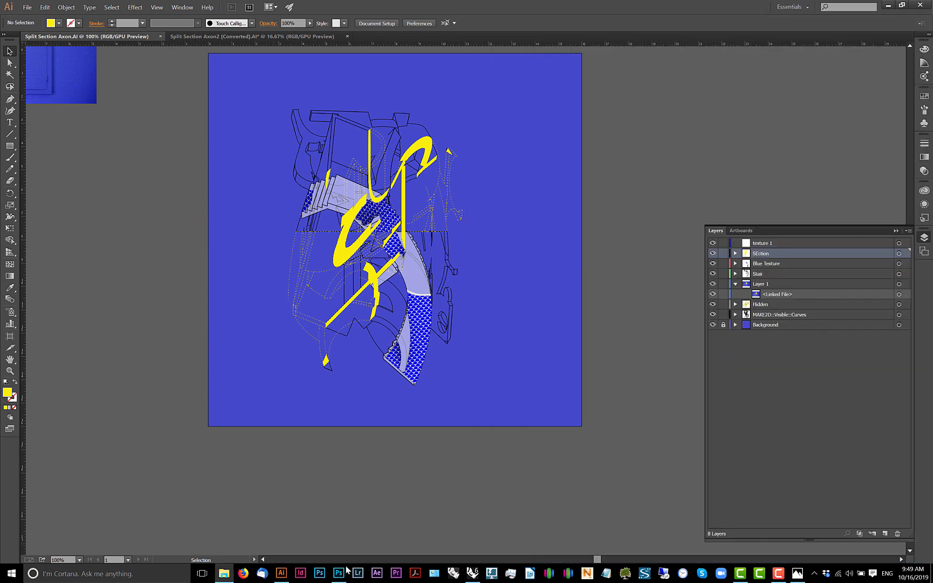
click(473, 573)
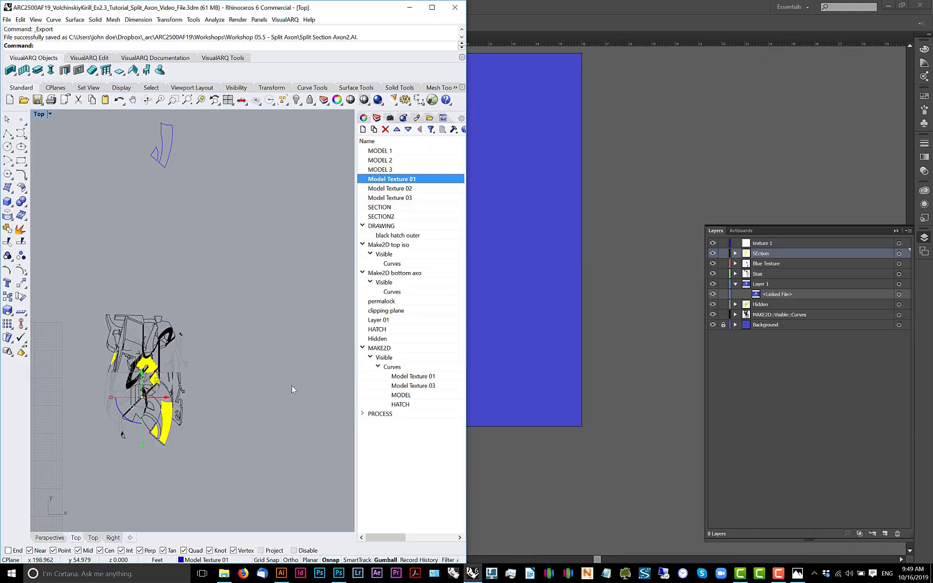
click(432, 6)
click(299, 252)
drag(299, 252, 333, 264)
scroll(414, 416, up, 2)
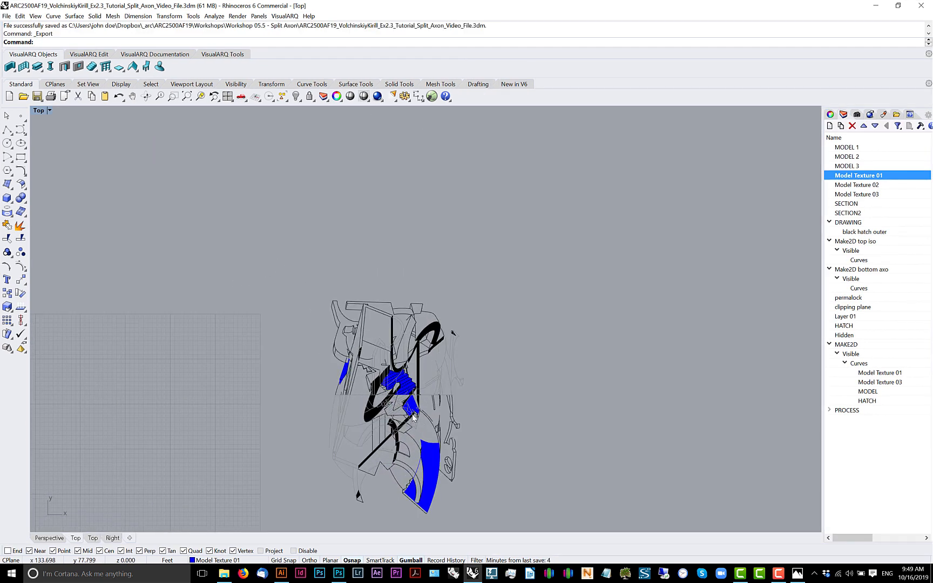
- Delete the copied blue texture outlines located above the 2D drawing
scroll(414, 413, down, 10)
scroll(416, 403, down, 4)
drag(421, 365, 342, 316)
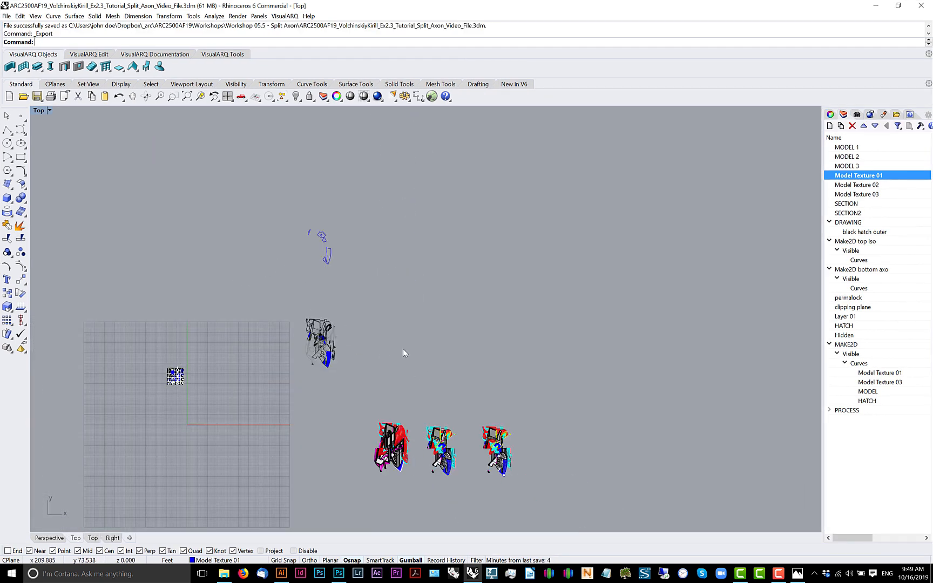
drag(374, 193, 268, 277)
scroll(306, 333, up, 2)
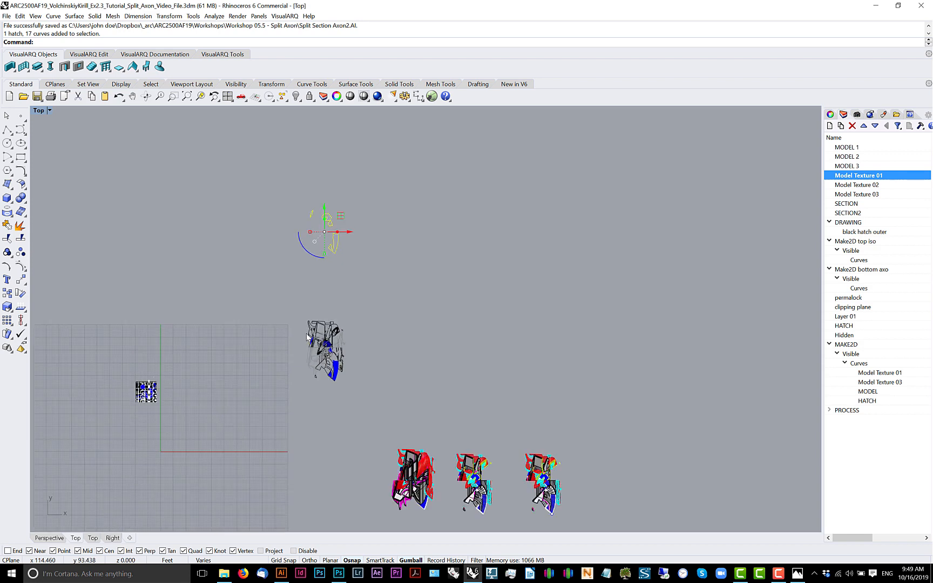
text(d: De)
key(Return)
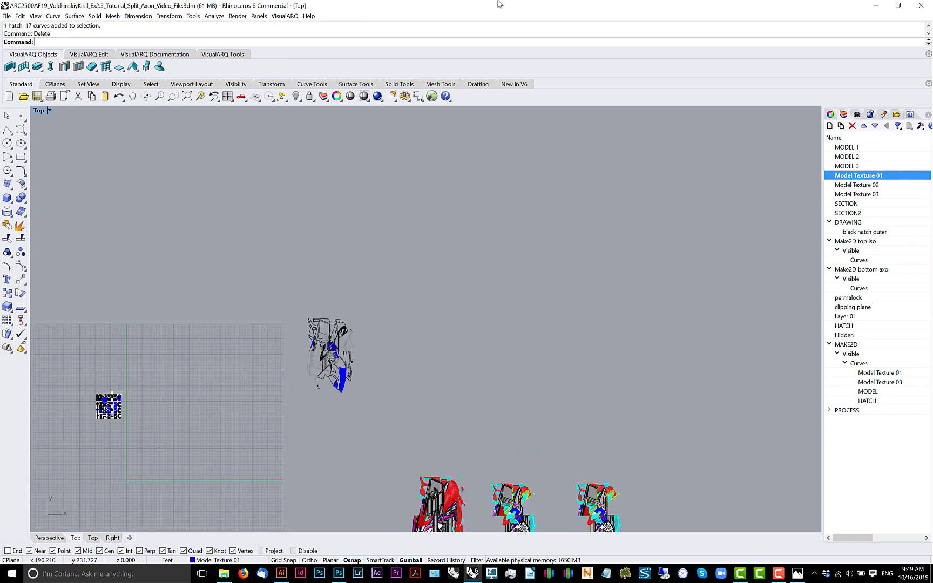
- Fit the Rhino window to half the screen and place Base Render with textures.png beside it in Photos
drag(499, 5, 0, 209)
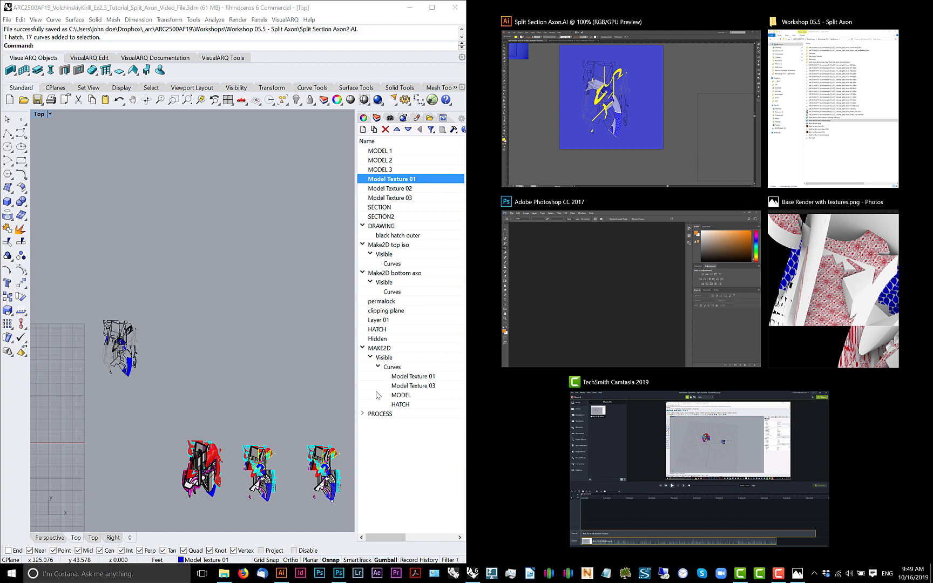
click(290, 355)
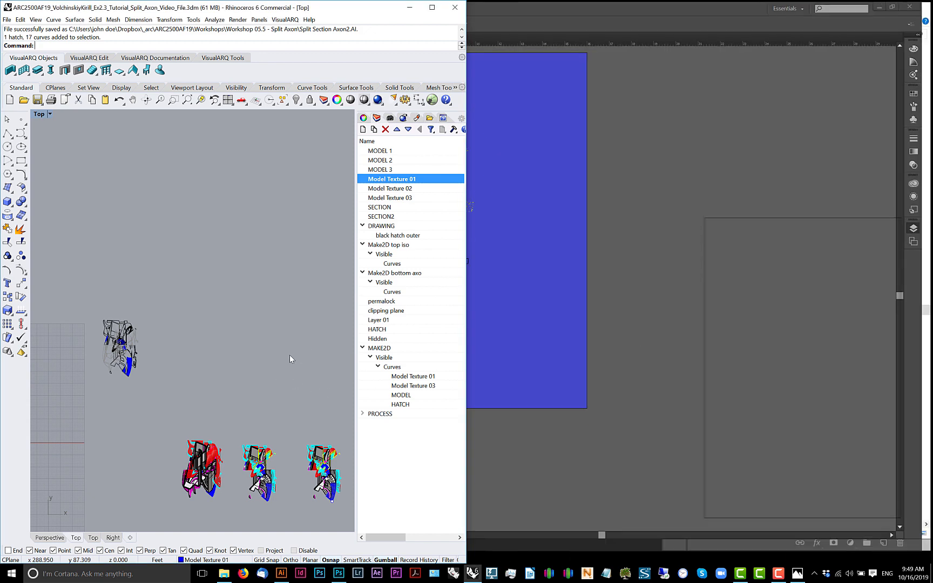
drag(282, 335, 288, 291)
click(223, 573)
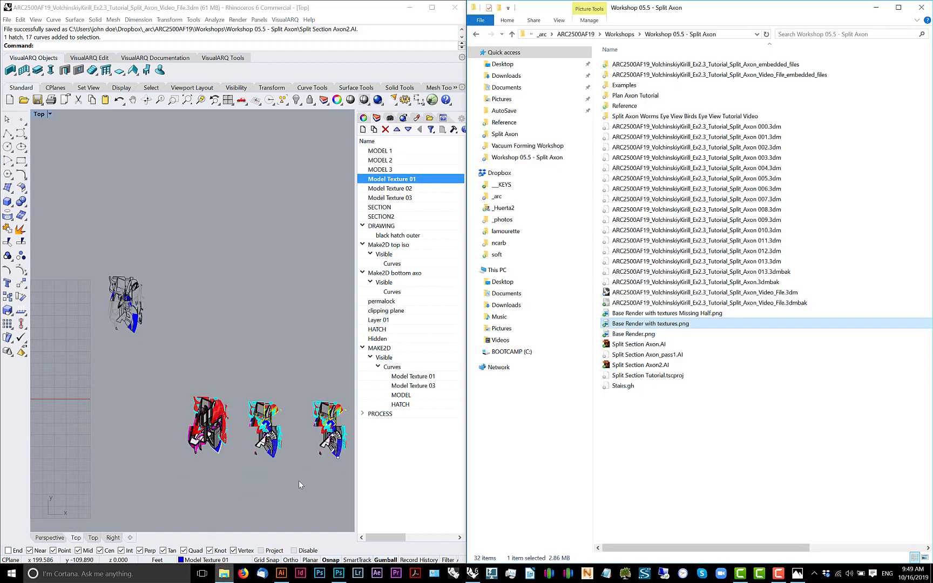
click(669, 426)
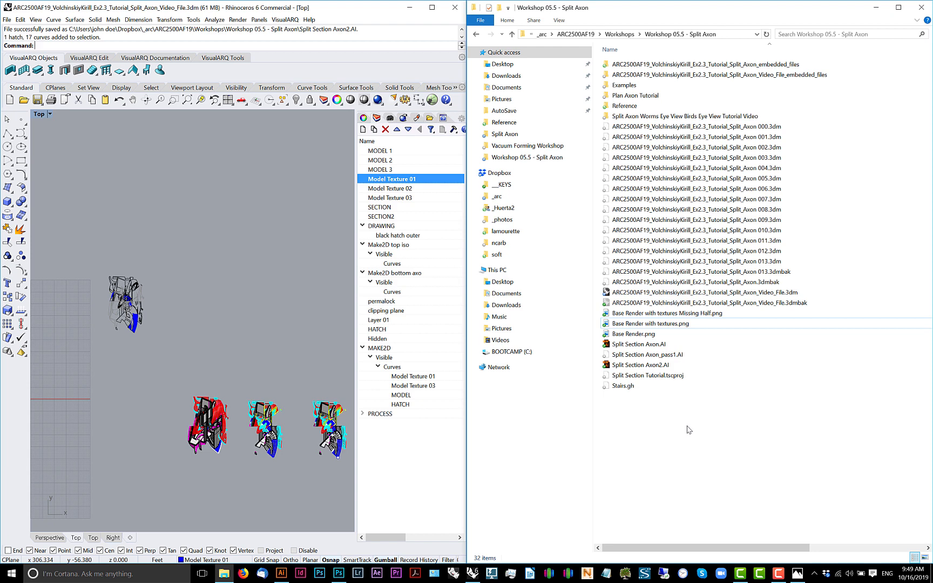
double_click(652, 325)
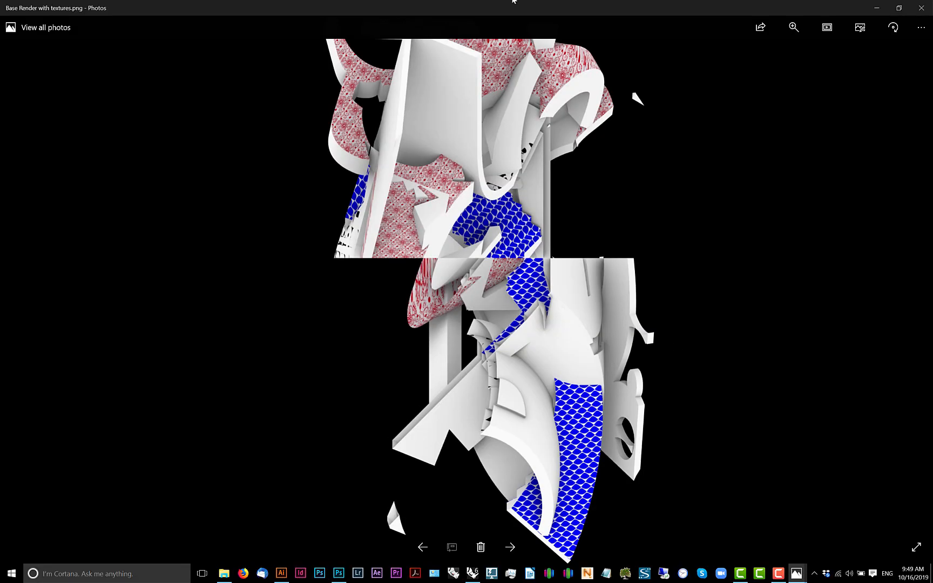
drag(514, 2, 931, 129)
- Select all hatches and curves of the 2D drawing and start CurveBoolean on them
drag(193, 293, 220, 276)
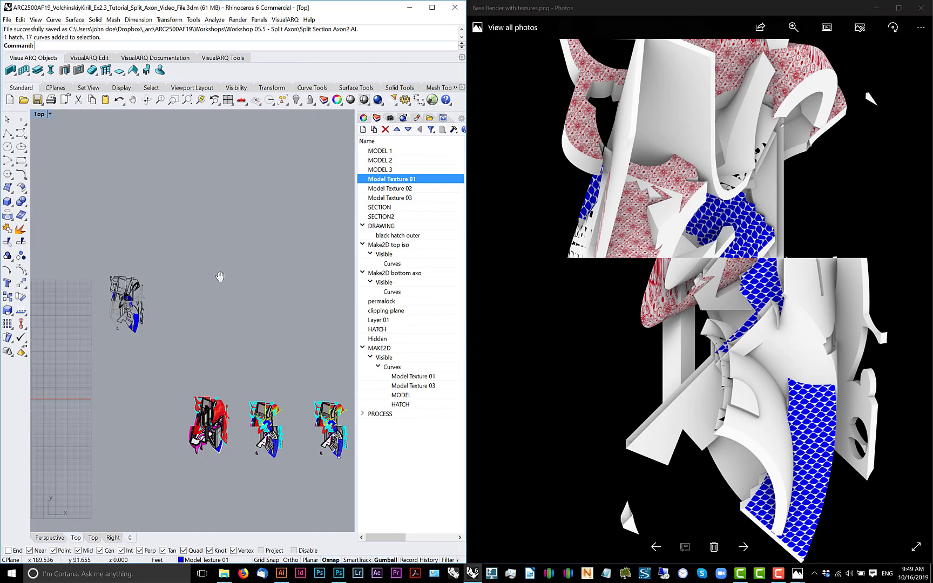
scroll(130, 291, up, 10)
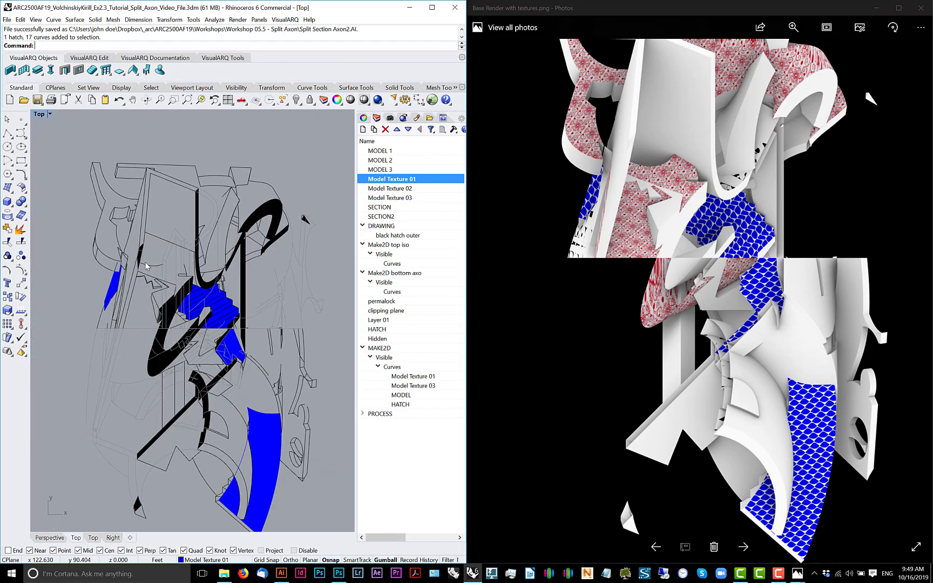
scroll(164, 237, down, 10)
drag(292, 157, 56, 425)
text(Cu)
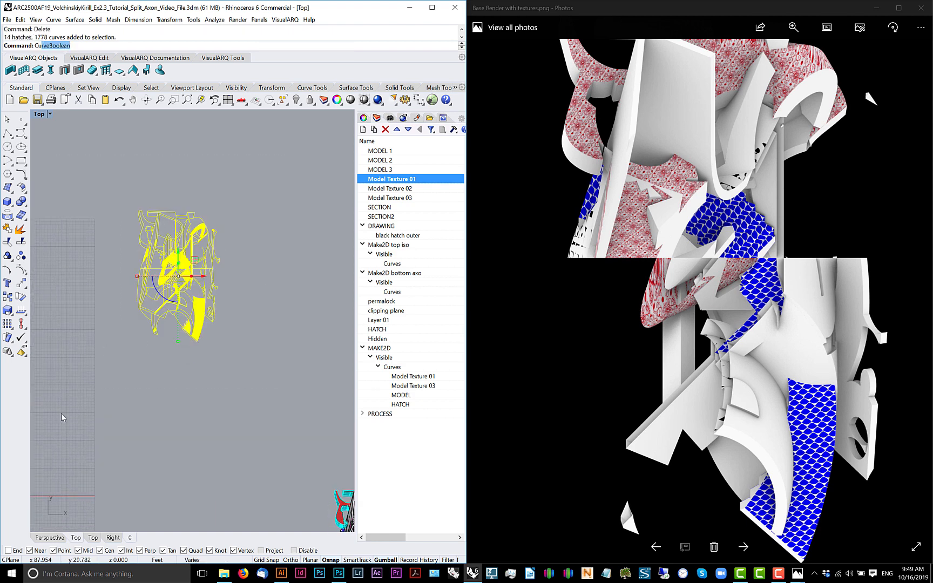
key(Return)
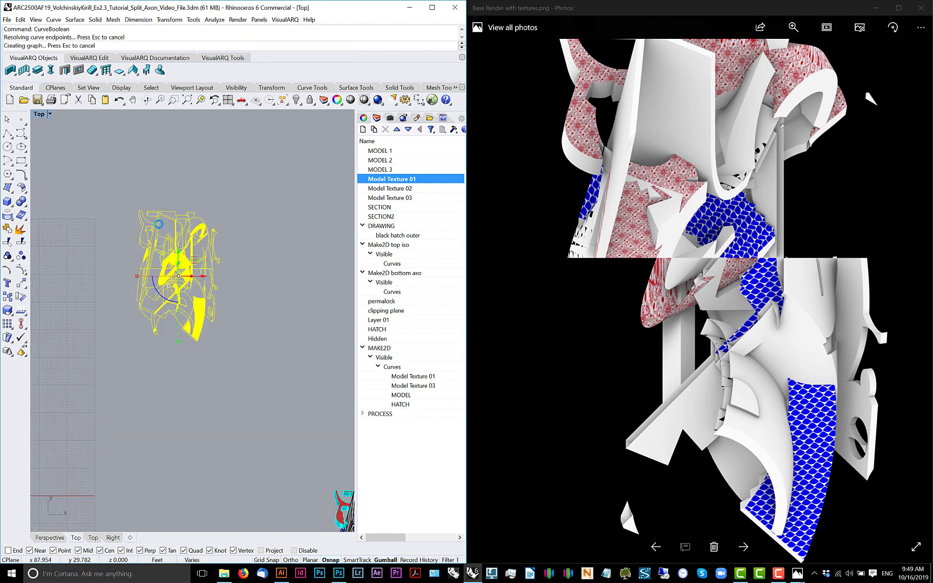
- Try to pick the red-textured regions at the drawing's upper part in CurveBoolean, using the render as reference, and end the command
scroll(135, 226, up, 8)
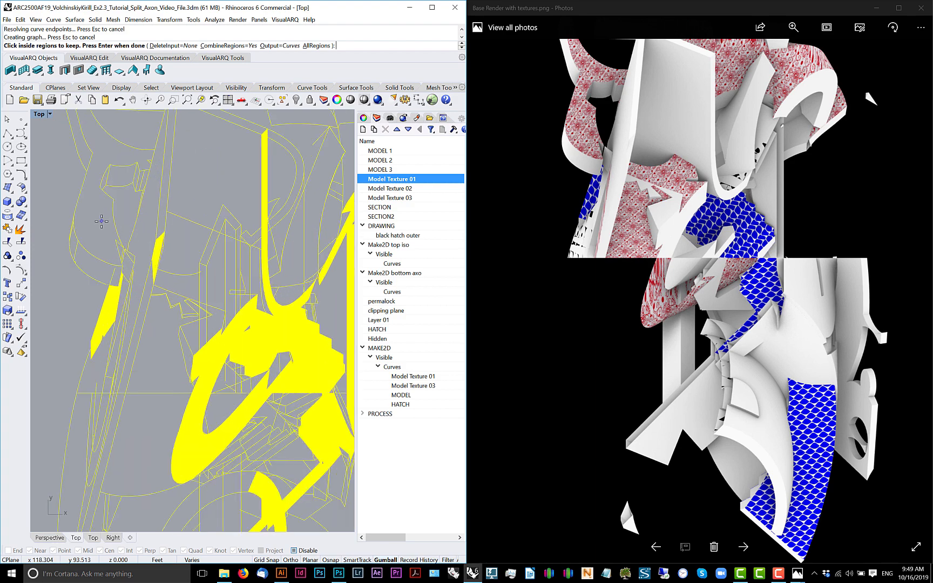
drag(124, 221, 119, 281)
click(711, 132)
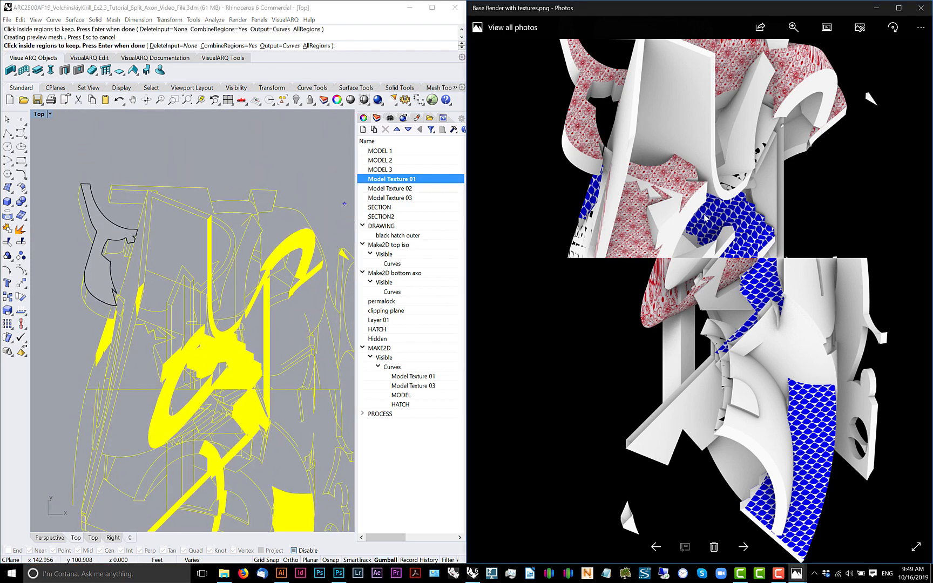
scroll(712, 143, up, 5)
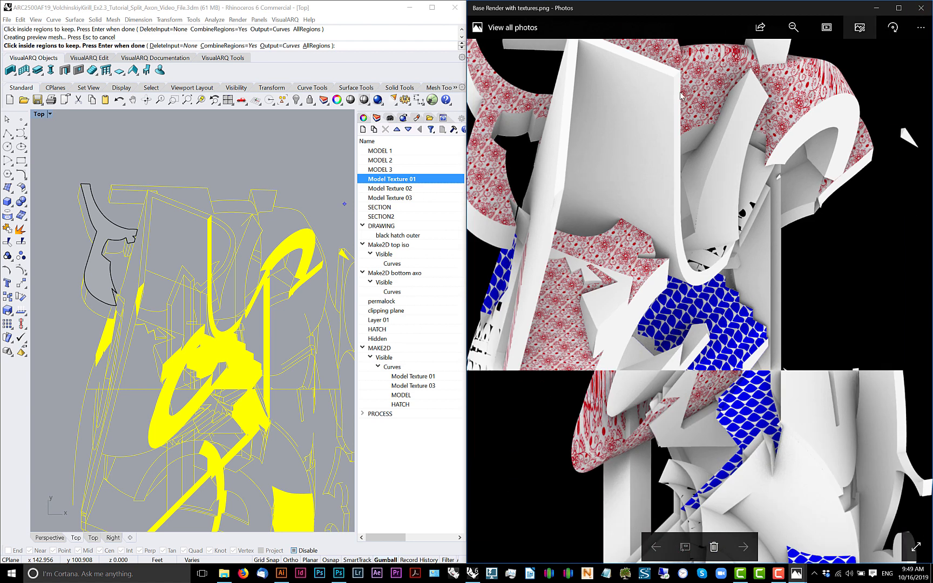
drag(670, 101, 693, 101)
click(197, 182)
click(192, 190)
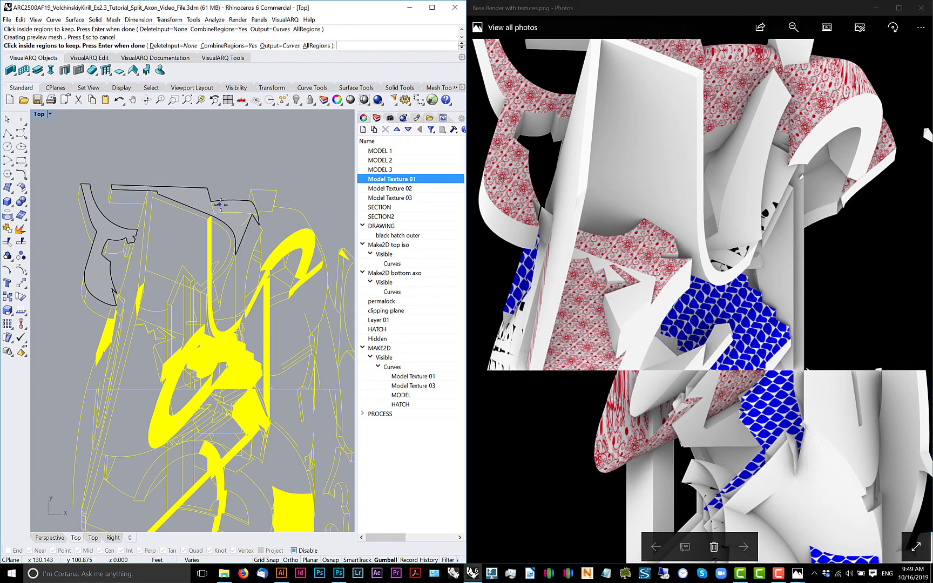
scroll(217, 201, up, 2)
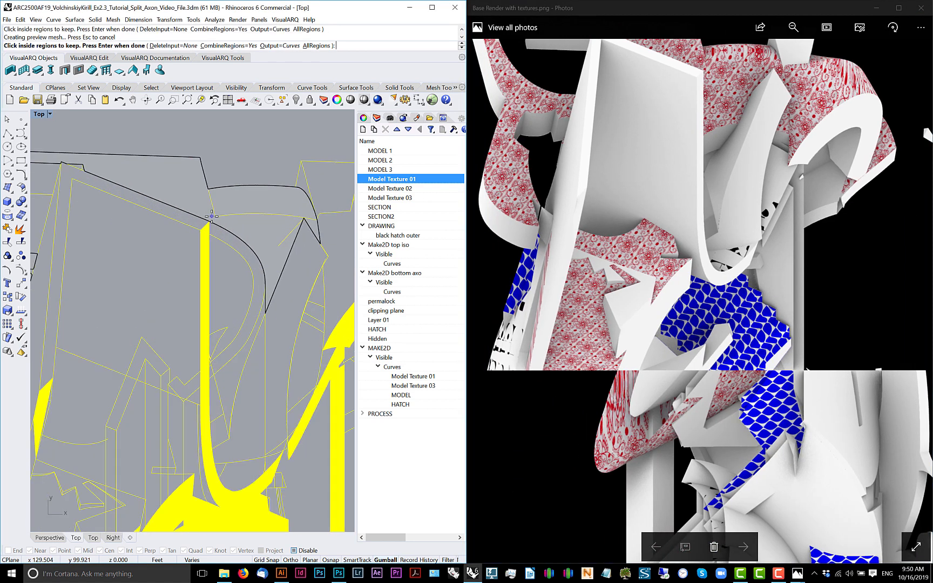
scroll(211, 216, down, 4)
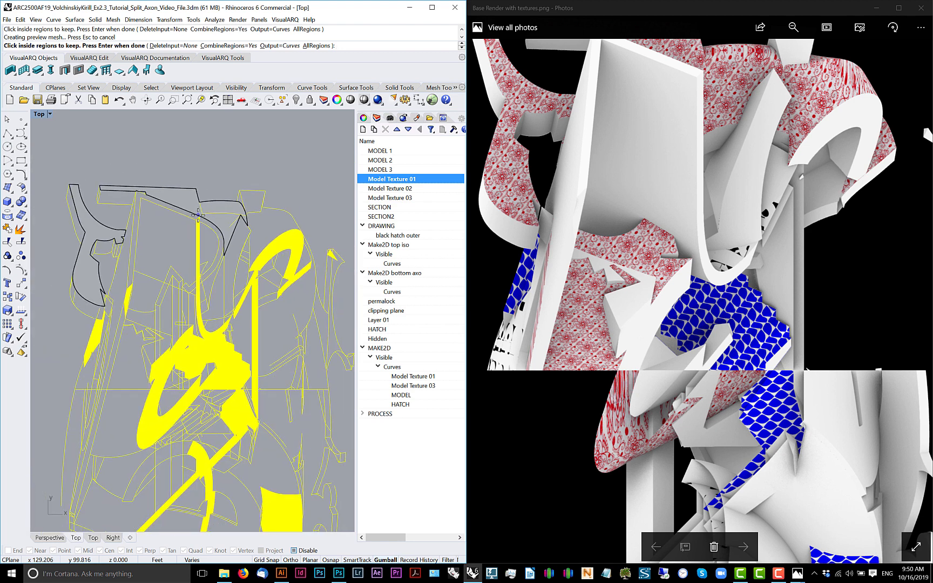
scroll(215, 242, up, 3)
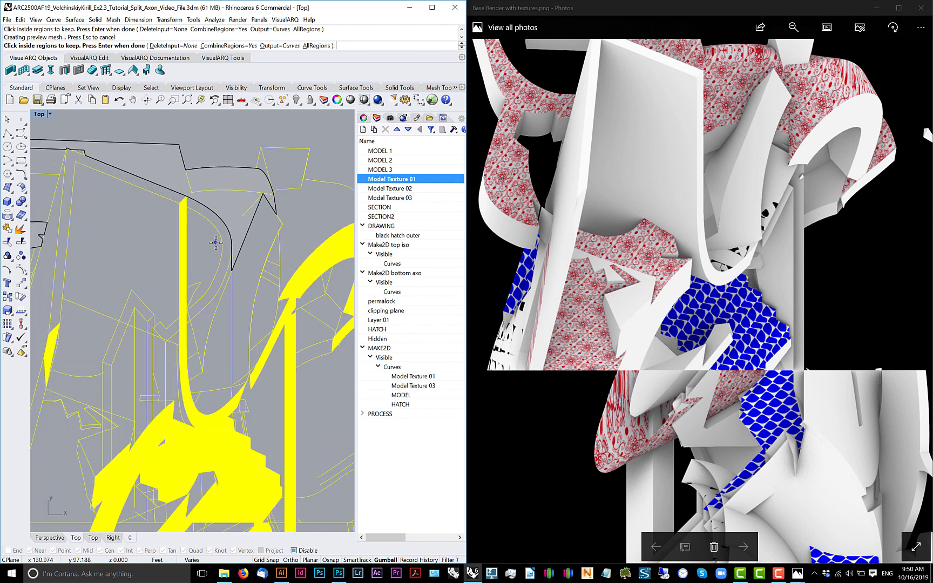
key(Return)
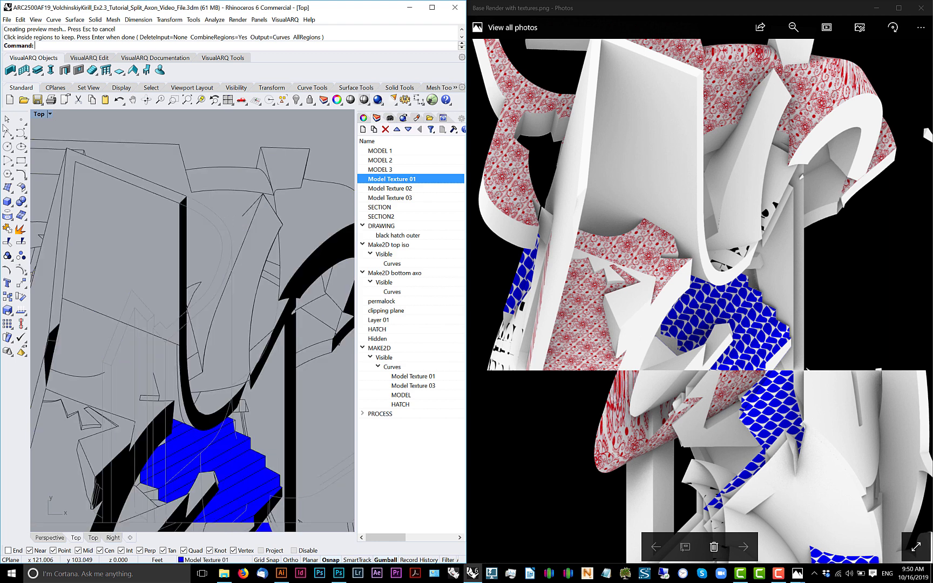
- Draw a polyline segment about 1.2 ft long along the red texture's missing edge in the upper middle of the drawing
click(7, 133)
click(171, 192)
click(243, 214)
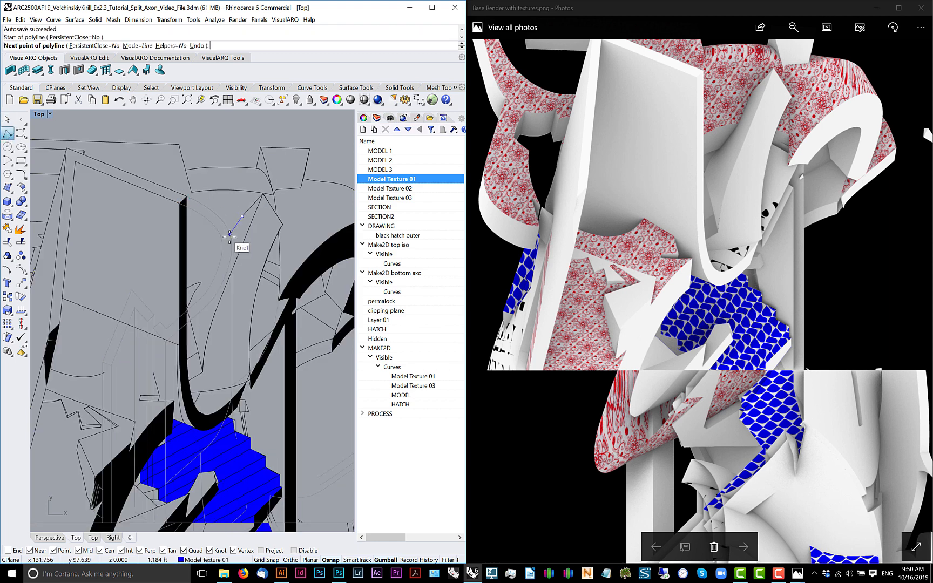
click(230, 236)
key(Return)
scroll(218, 212, down, 2)
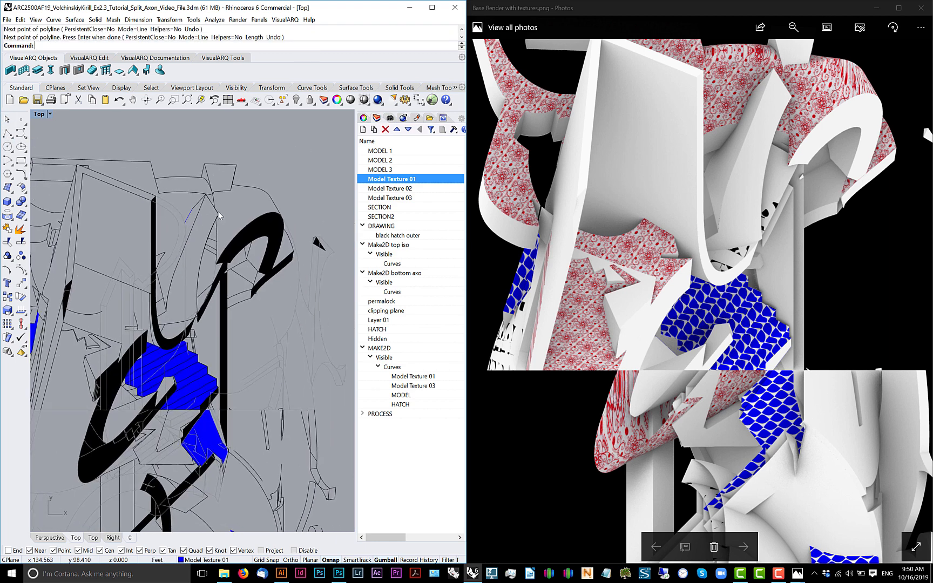
scroll(219, 232, down, 2)
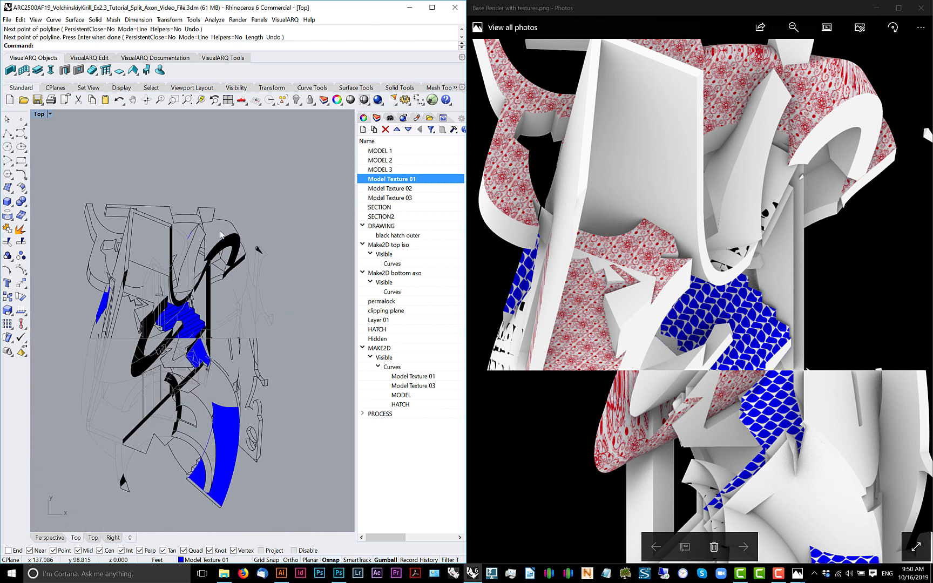
scroll(174, 238, up, 3)
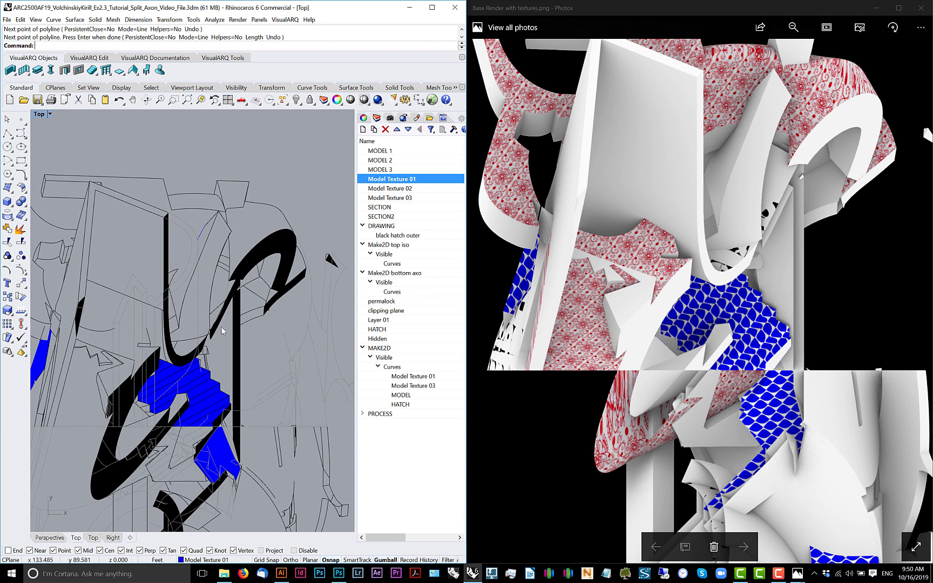
- Continue the closing polyline to the edge of the tall black hatch and hide the faint hidden-line curves
right_click(193, 236)
click(197, 240)
click(168, 249)
right_click(181, 249)
click(188, 254)
key(Return)
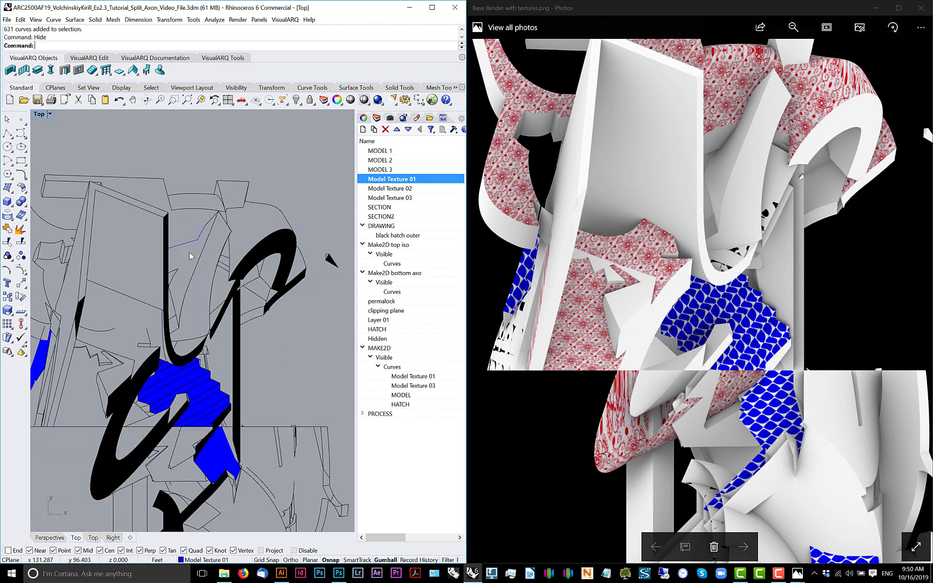
- Run CurveBoolean on all hatches and curves of the drawing and pick the curled red-textured region beside the tall frame
scroll(190, 256, down, 8)
drag(284, 207, 50, 465)
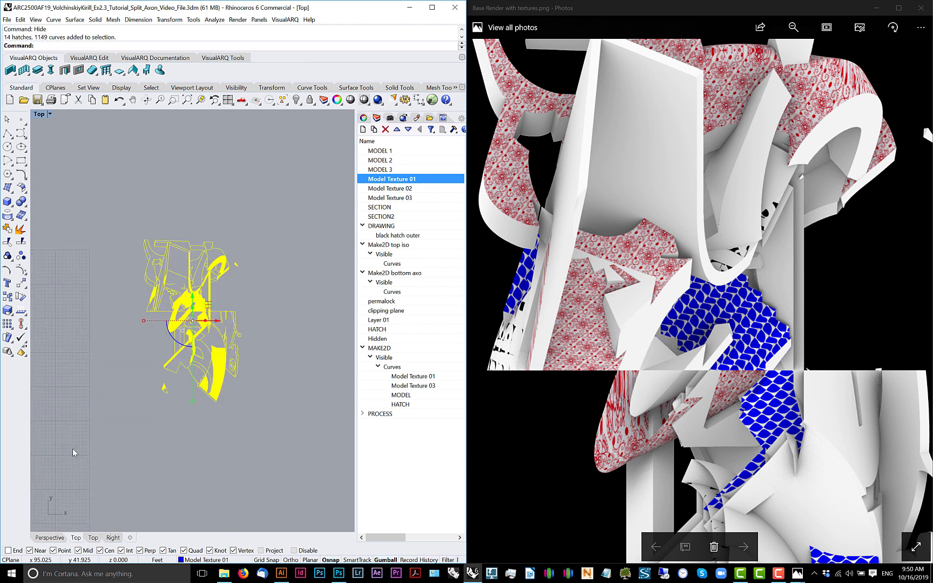
text(CurveBoolean)
key(Return)
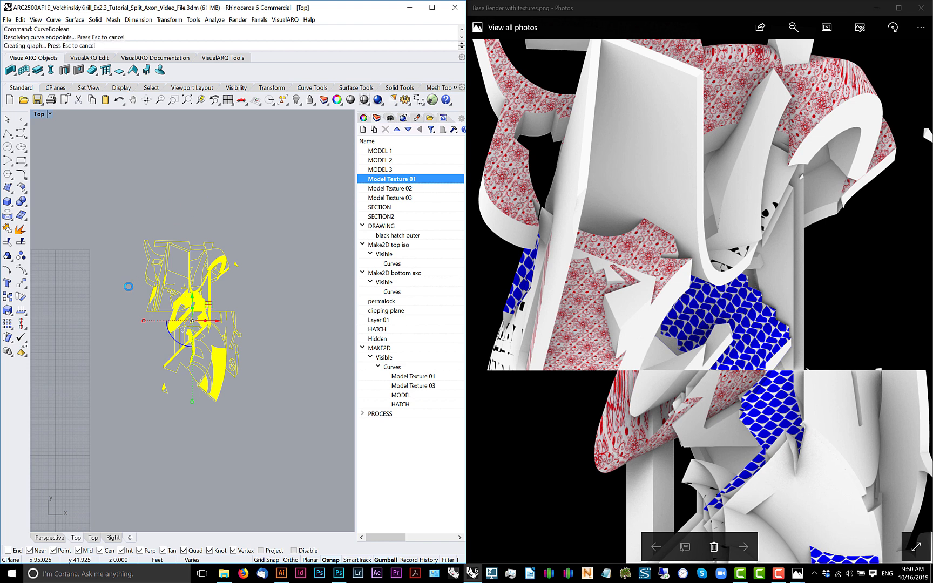
scroll(231, 209, up, 8)
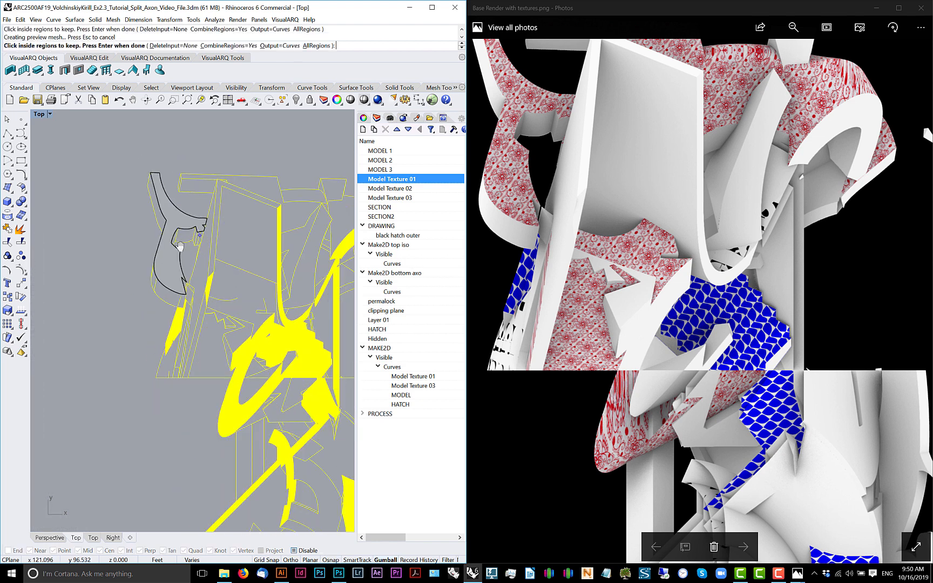
- Pick the red-textured regions behind the tall frame and around the black arch, including the small triangle beneath it
scroll(231, 209, down, 5)
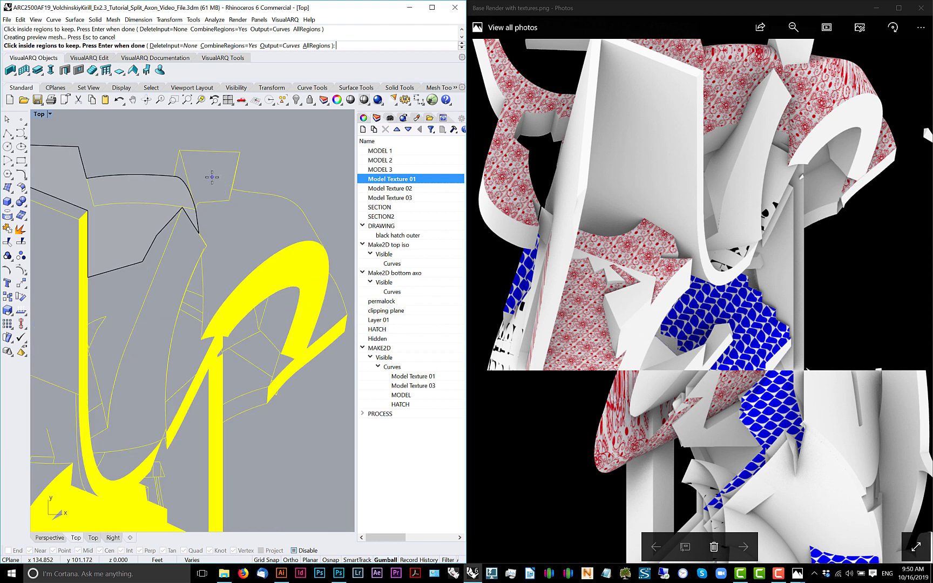
scroll(229, 214, down, 3)
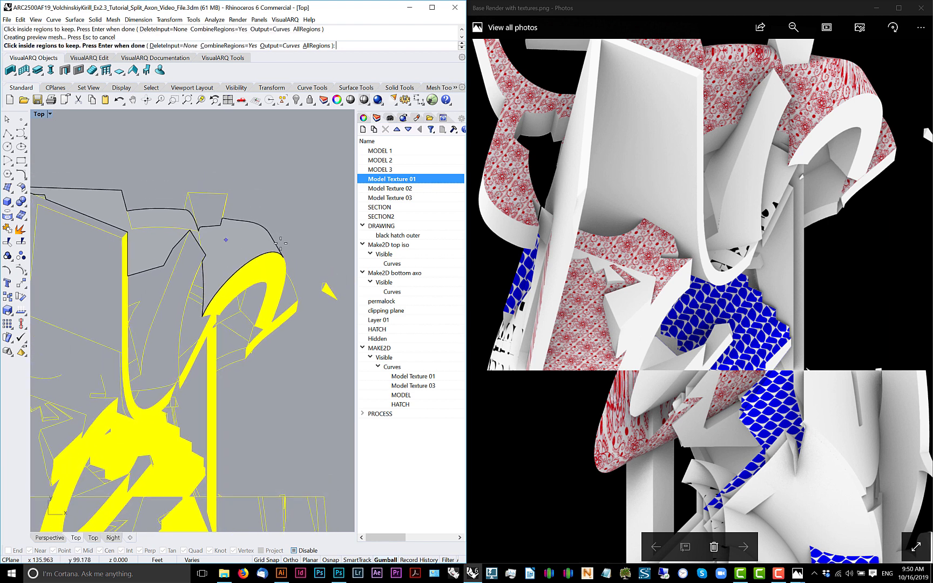
scroll(349, 292, up, 3)
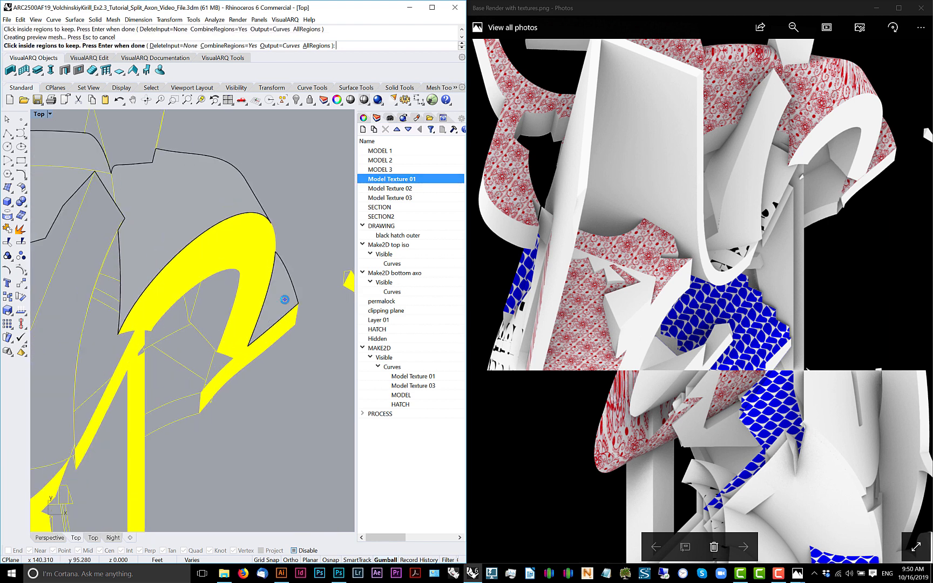
scroll(282, 298, up, 3)
scroll(221, 349, down, 5)
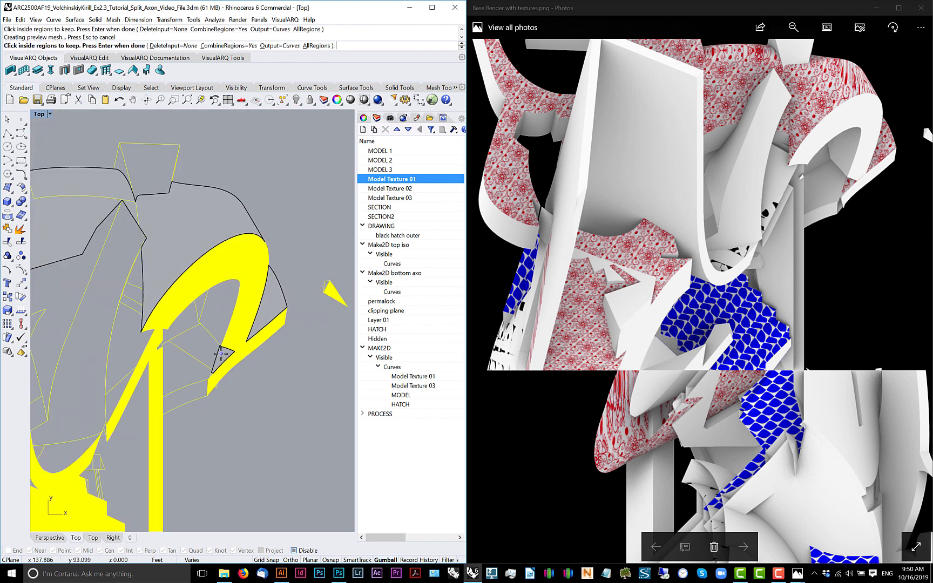
drag(223, 346, 236, 324)
scroll(230, 319, up, 4)
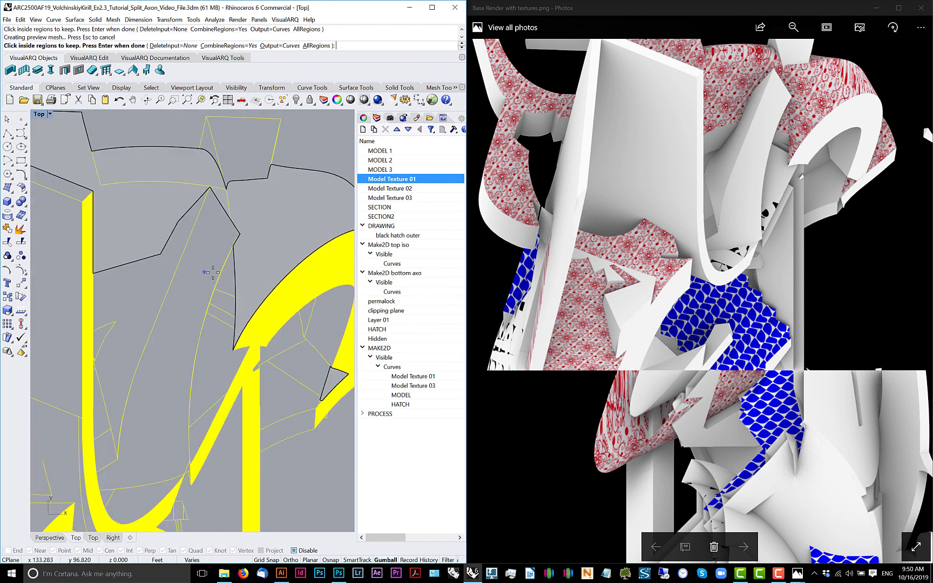
scroll(229, 280, up, 2)
scroll(214, 230, down, 6)
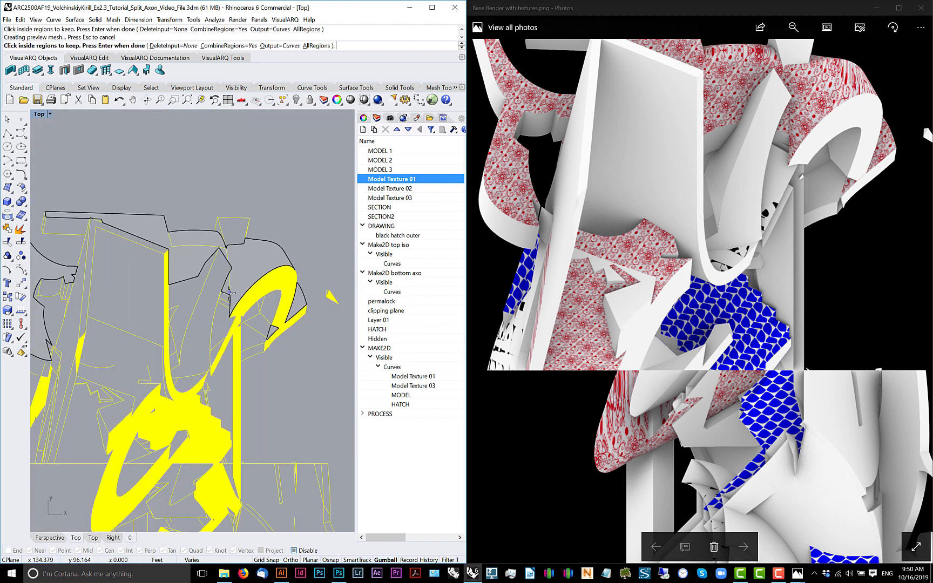
- Complete CurveBoolean, group the resulting outlines and move them to the Model Texture 02 layer
scroll(631, 324, up, 1)
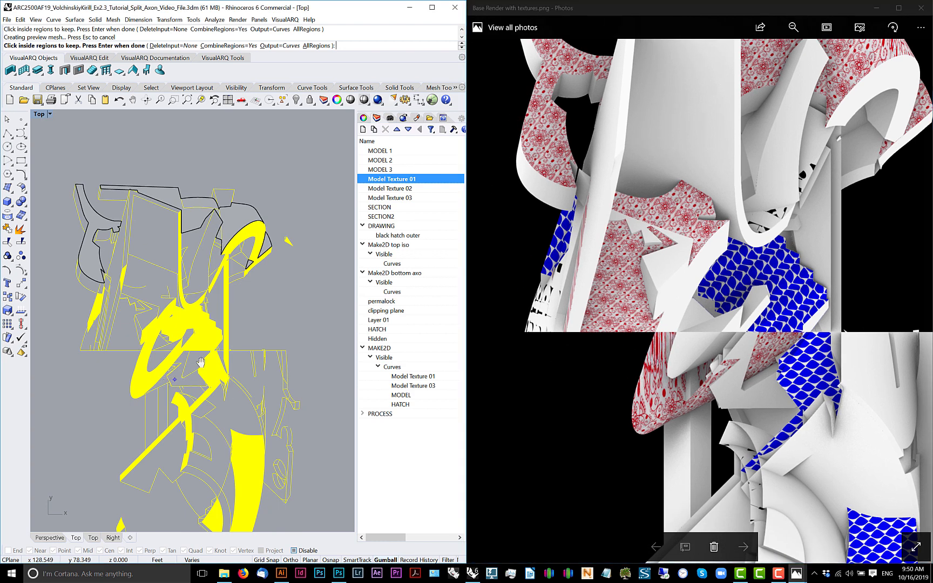
scroll(201, 343, up, 1)
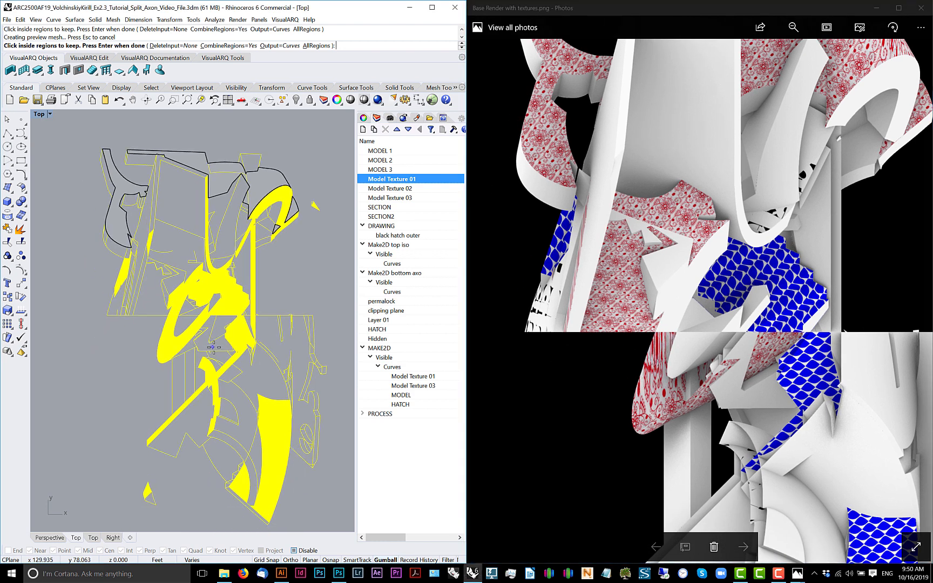
scroll(213, 347, up, 5)
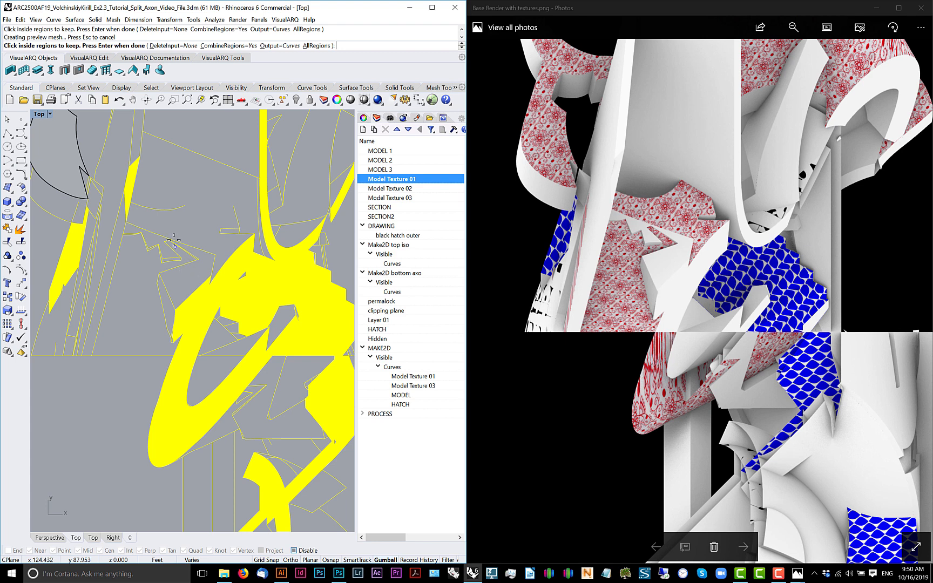
scroll(174, 243, down, 4)
key(Return)
text(Group)
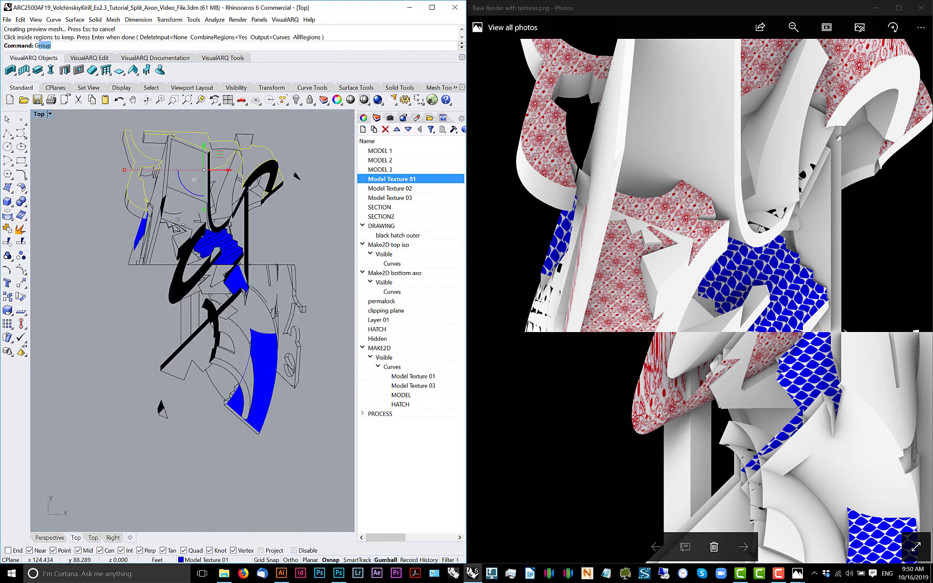
key(Return)
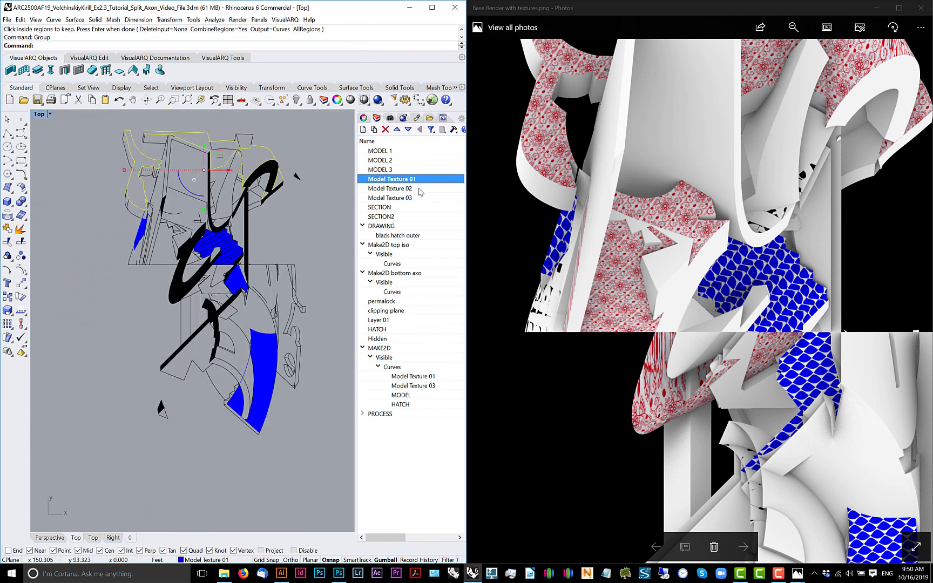
right_click(419, 189)
click(458, 344)
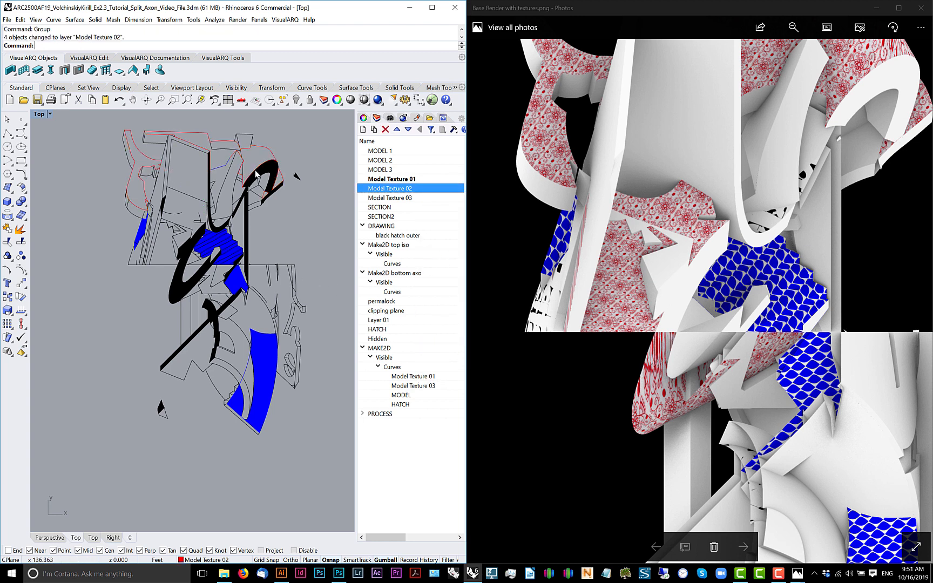
- Draw a polyline about 2.2 ft long from the open curve end above the black loop along the red texture's upper edge
scroll(180, 249, up, 5)
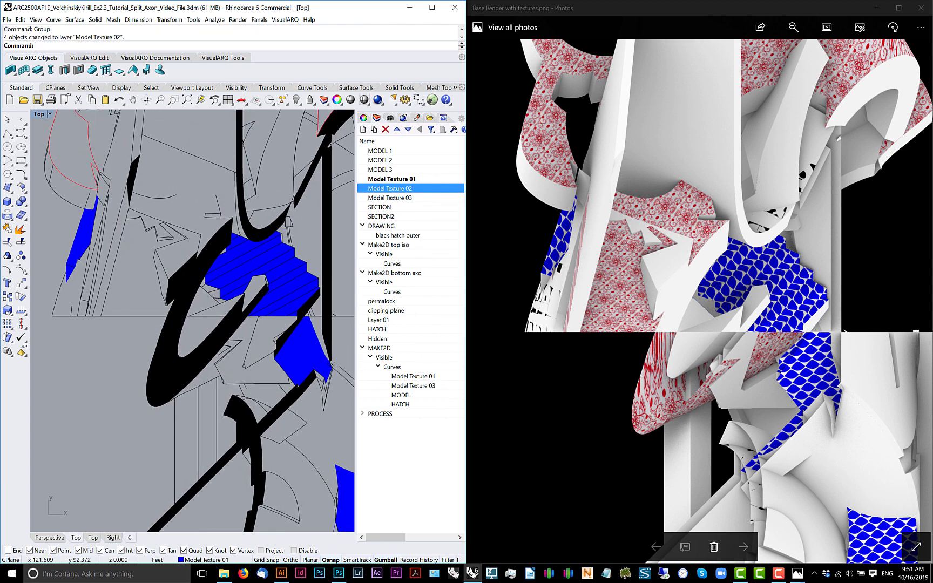
click(7, 133)
scroll(265, 183, up, 2)
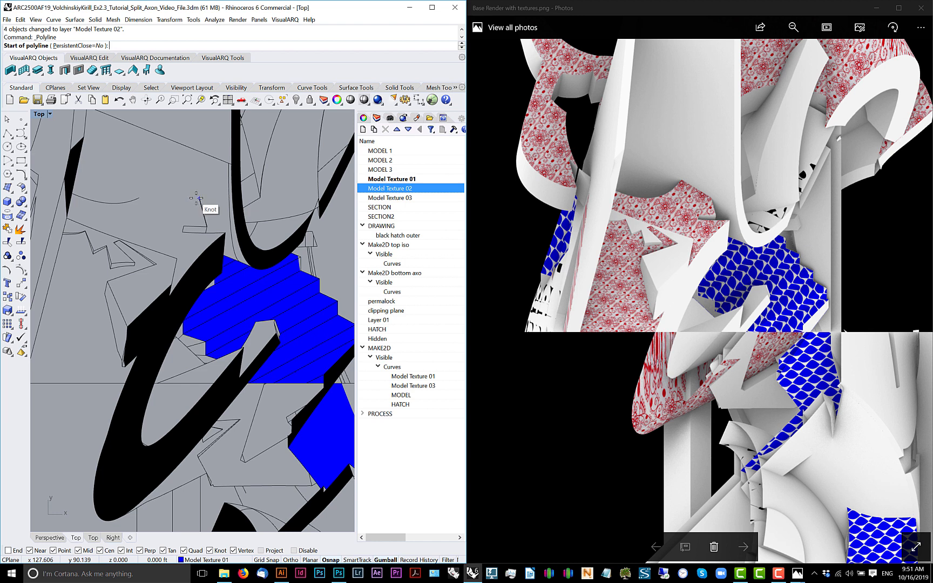
click(196, 198)
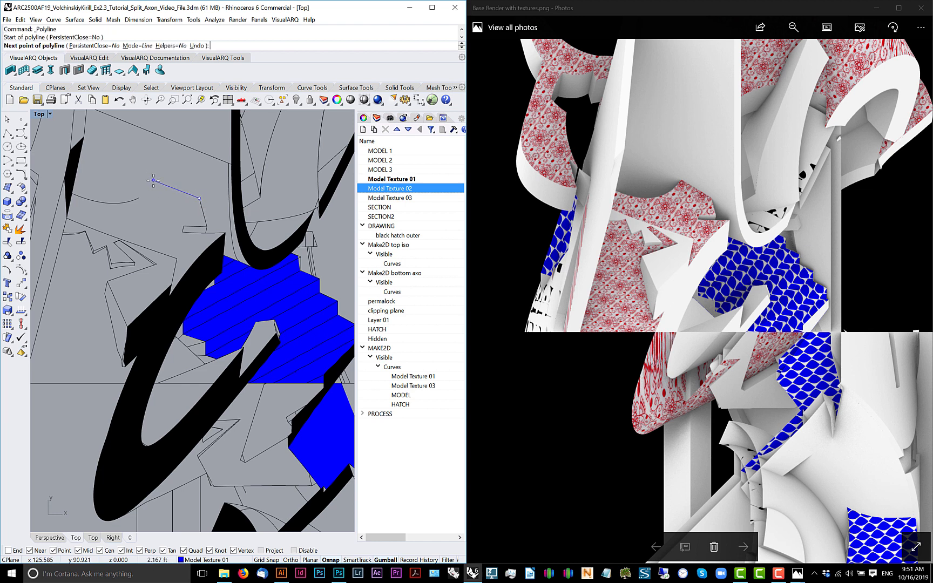
click(151, 179)
key(Return)
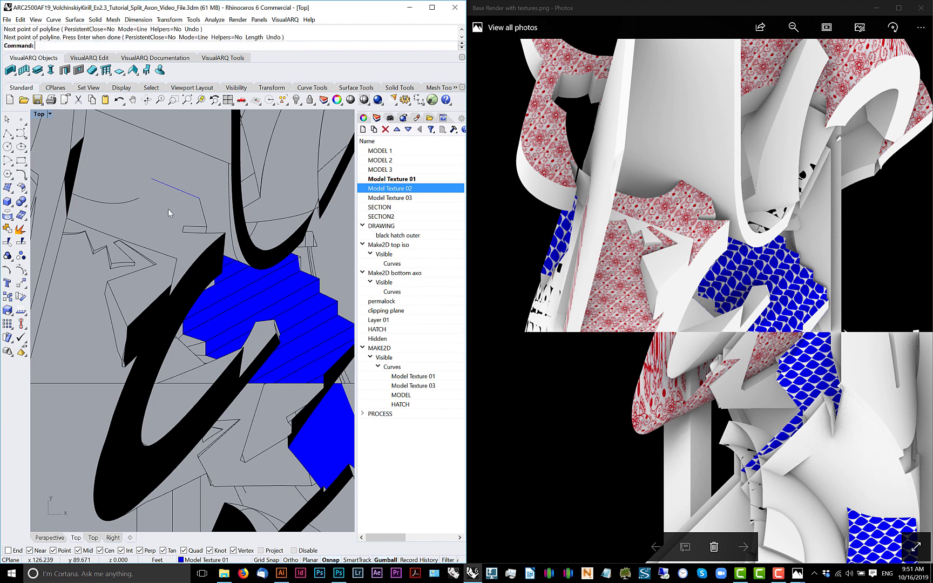
- Fillet the new line with the adjoining curves at both ends using radius 0 to join them
text(Fi)
key(Return)
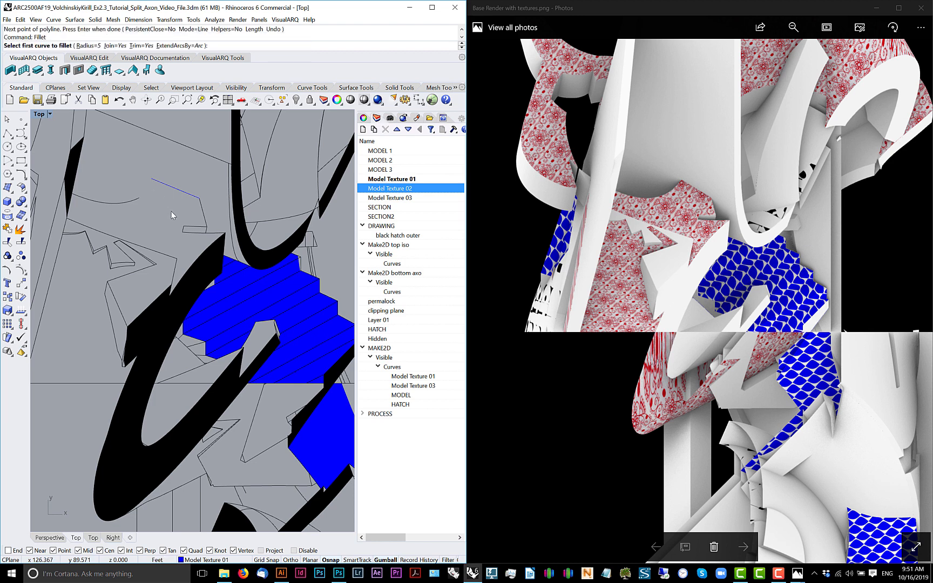
text(r)
key(Return)
text(0)
key(Return)
click(161, 183)
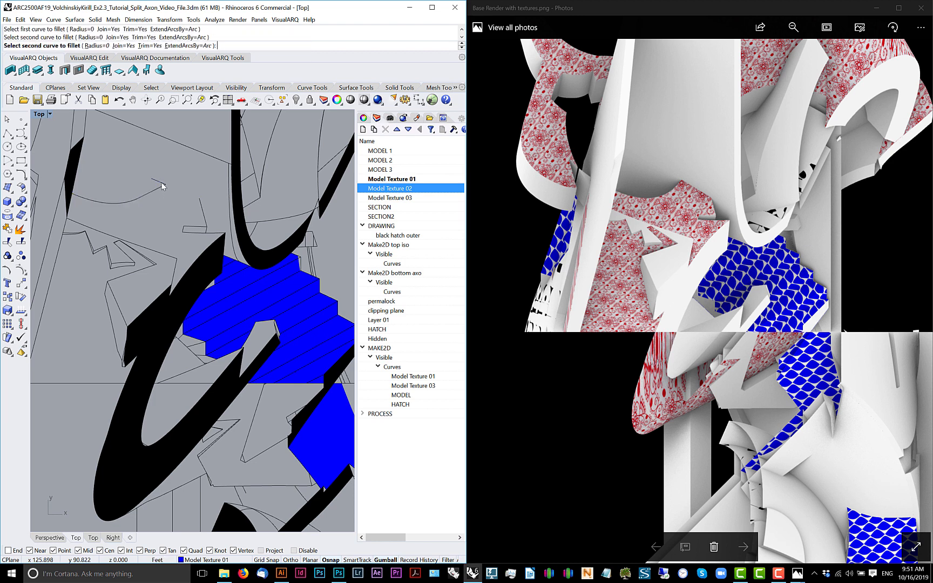
click(200, 206)
key(Return)
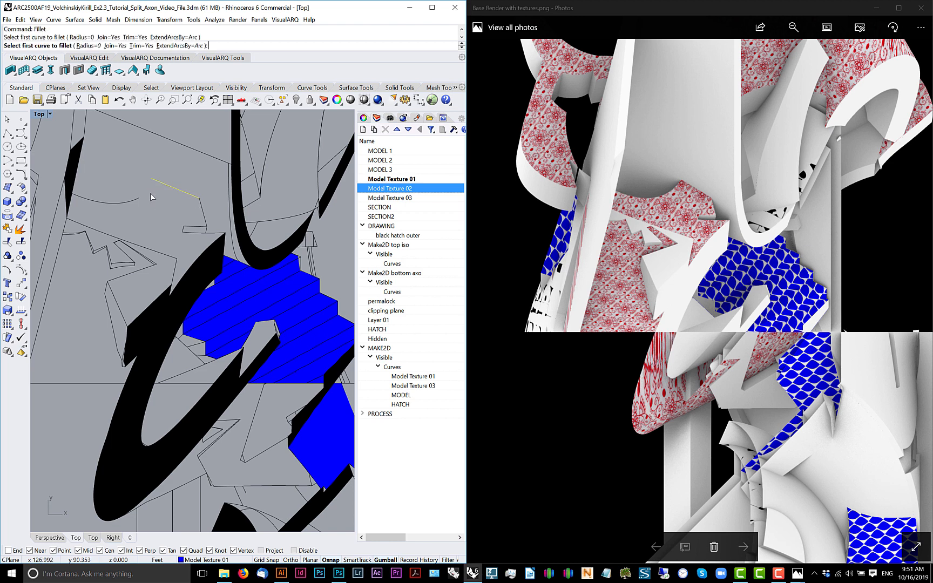
click(152, 197)
key(Escape)
- Run CurveBoolean on the whole drawing and pick the two red-textured regions beside the black loop, above the split line
scroll(162, 203, down, 8)
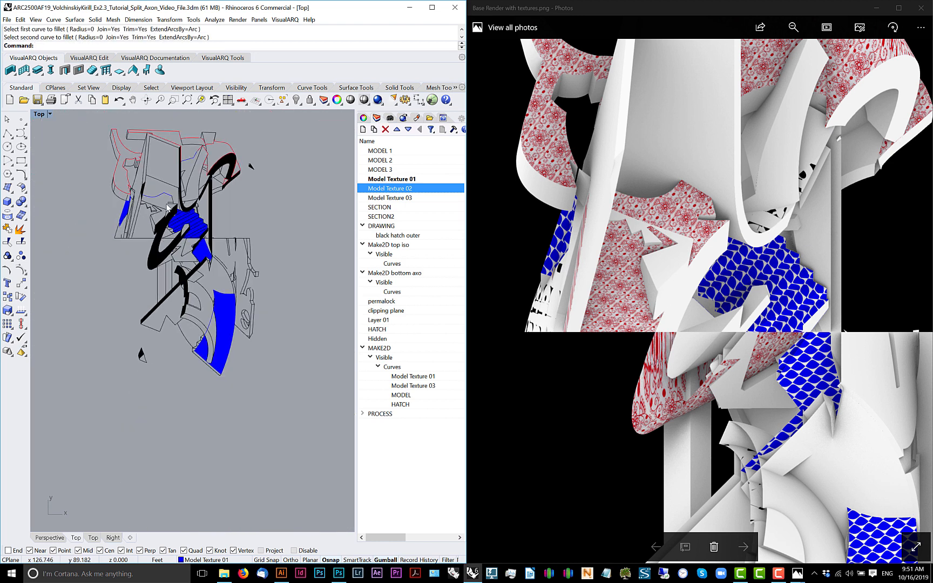
drag(280, 149, 67, 420)
scroll(190, 252, down, 2)
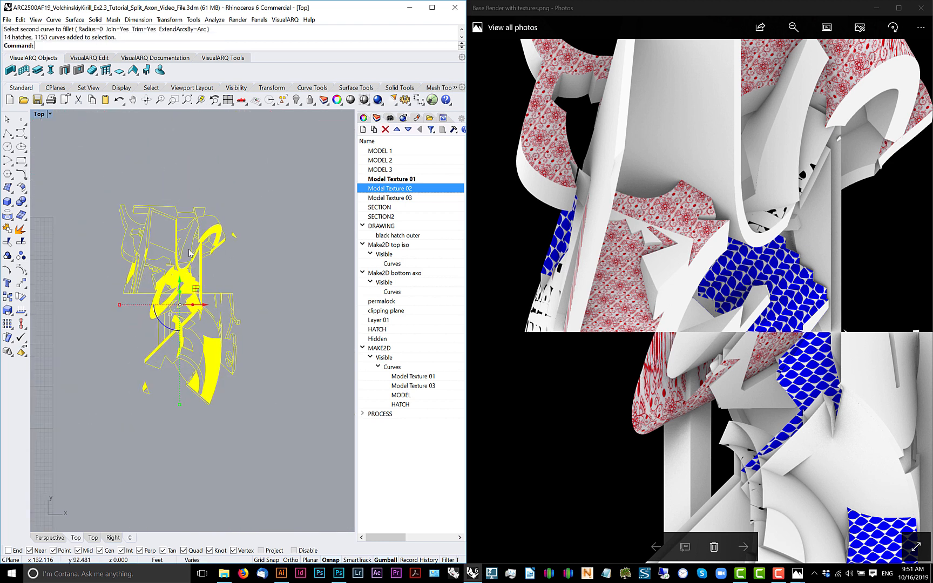
text(CurveBoolean)
key(Return)
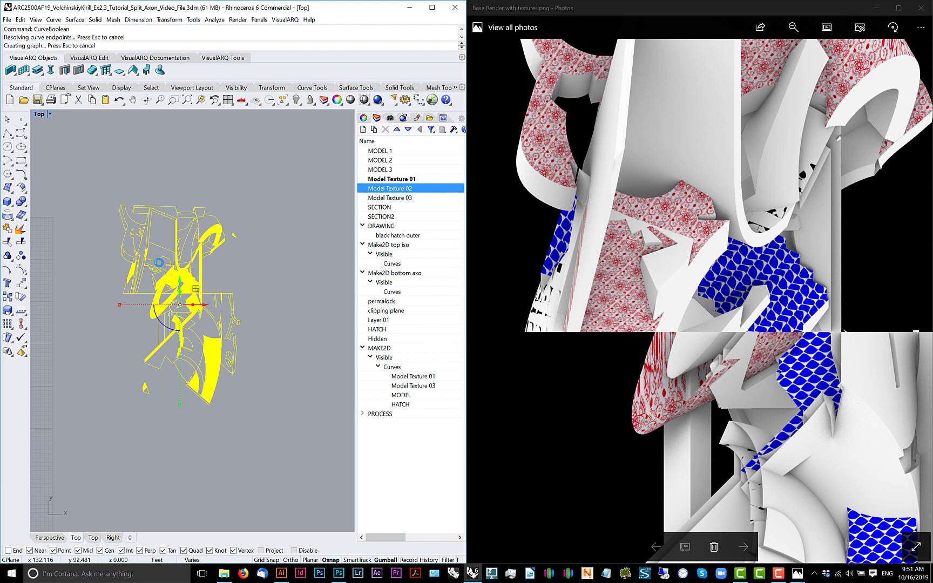
scroll(159, 269, up, 6)
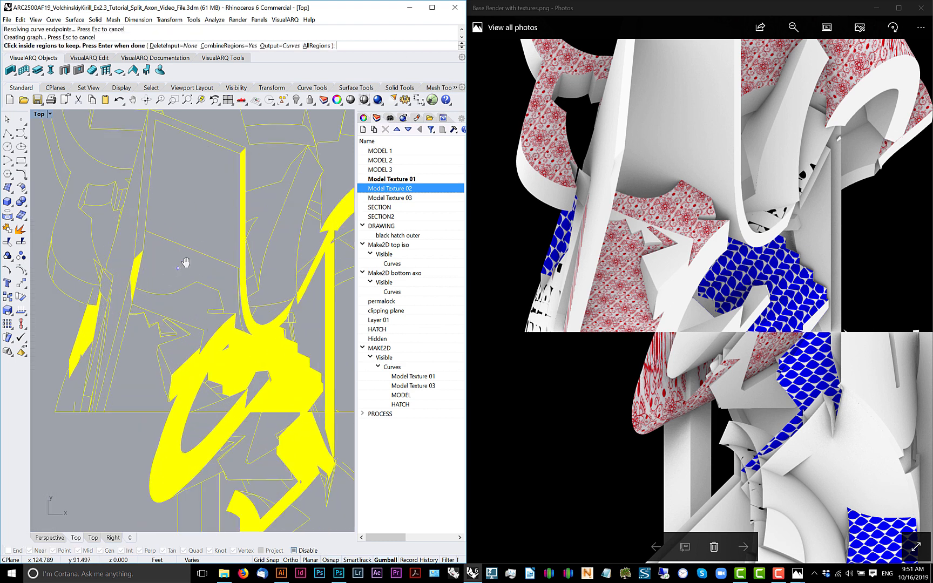
click(196, 296)
drag(192, 305, 203, 262)
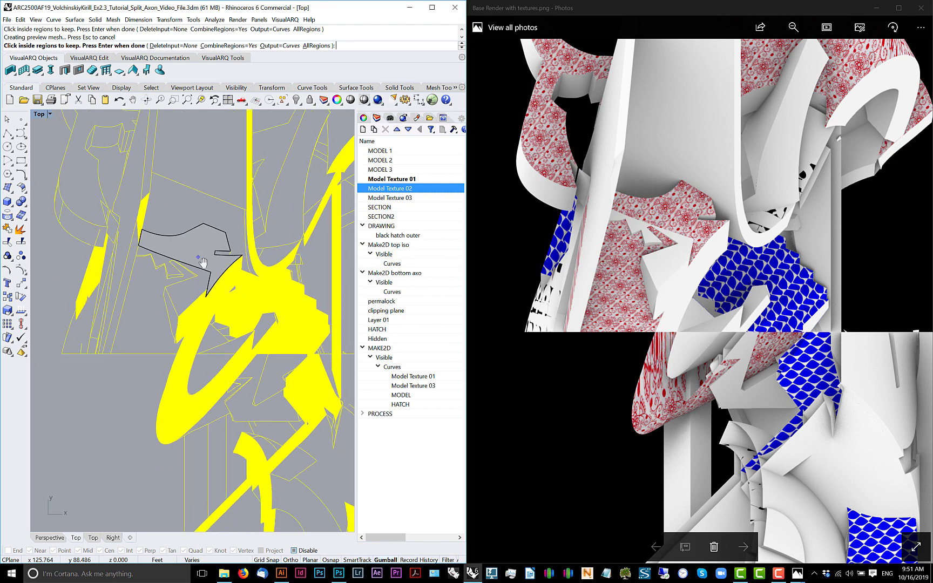
click(144, 310)
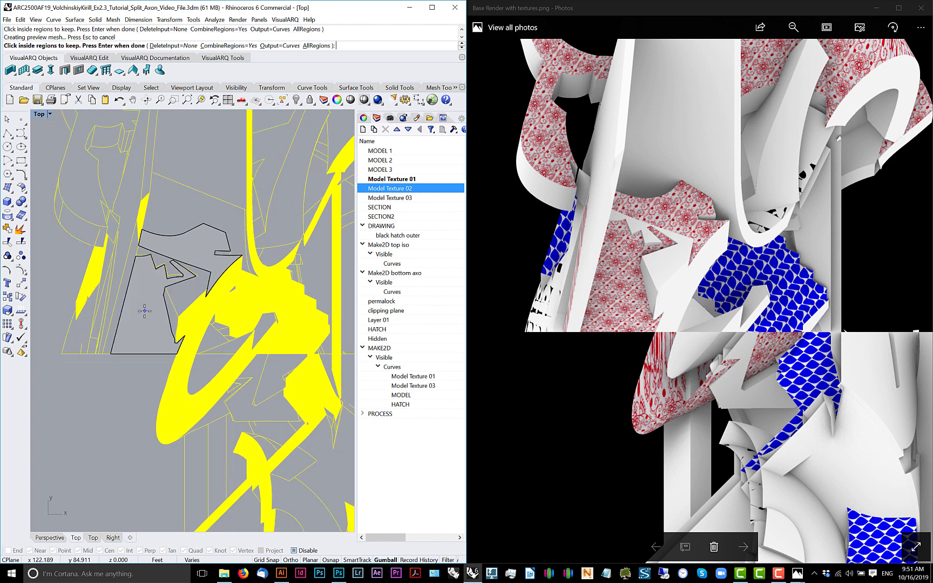
- Pick the two red-textured regions beside the black loop below the split line and complete CurveBoolean
scroll(162, 324, down, 3)
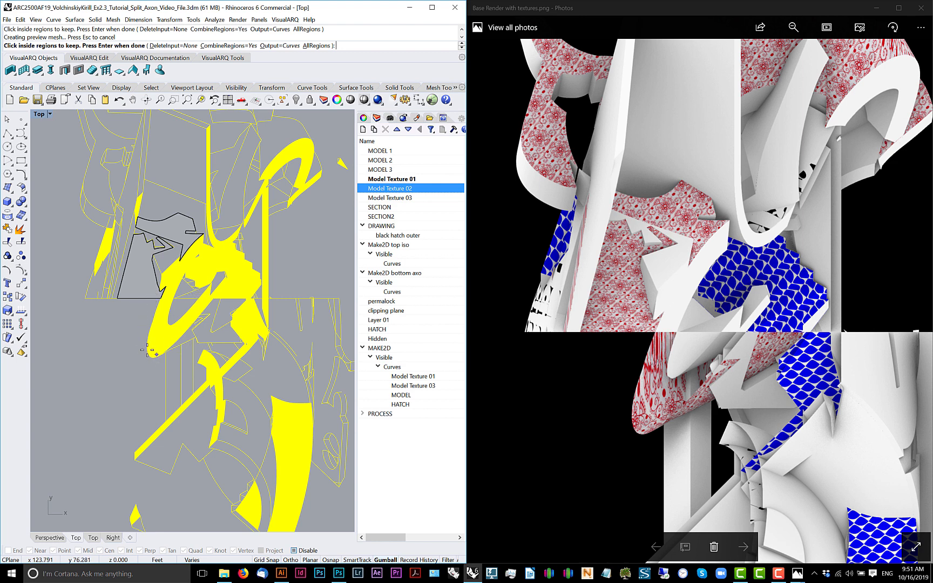
scroll(183, 339, up, 3)
click(193, 352)
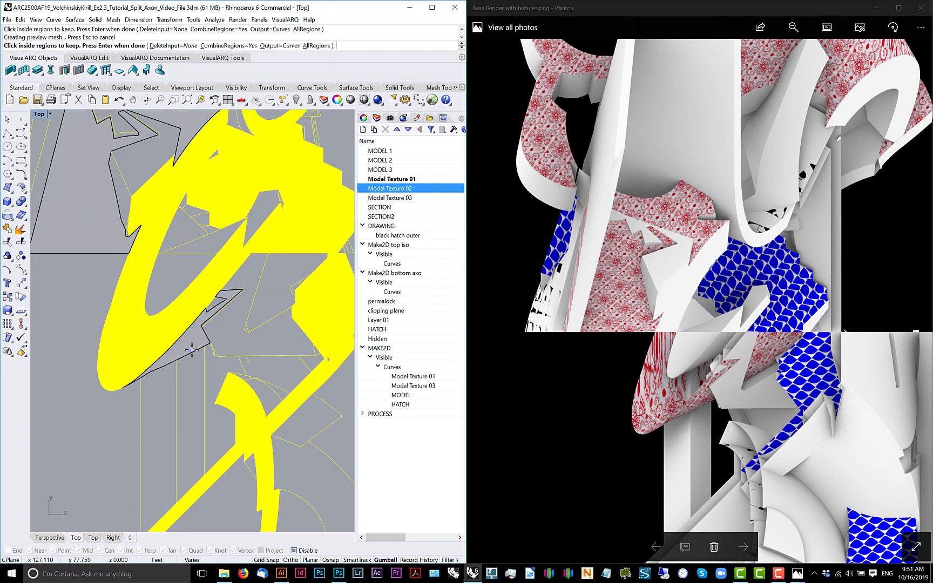
click(281, 293)
scroll(280, 292, down, 7)
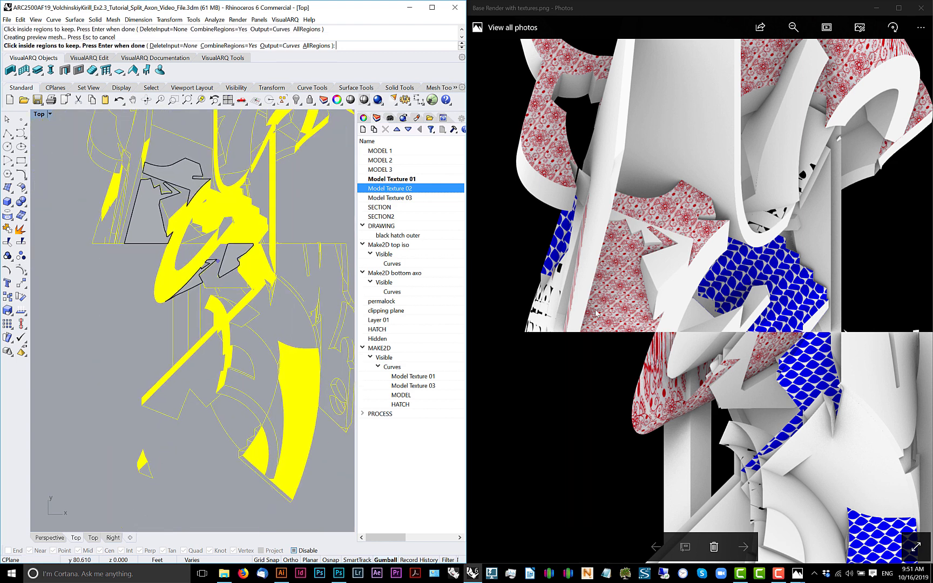
drag(739, 504, 679, 333)
scroll(679, 333, down, 2)
scroll(577, 312, down, 1)
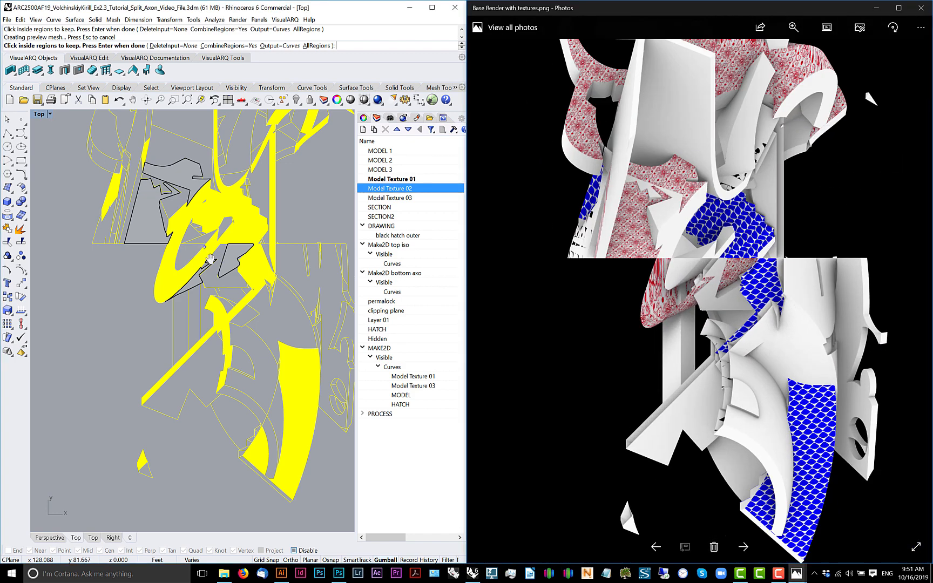
scroll(184, 331, down, 4)
key(Return)
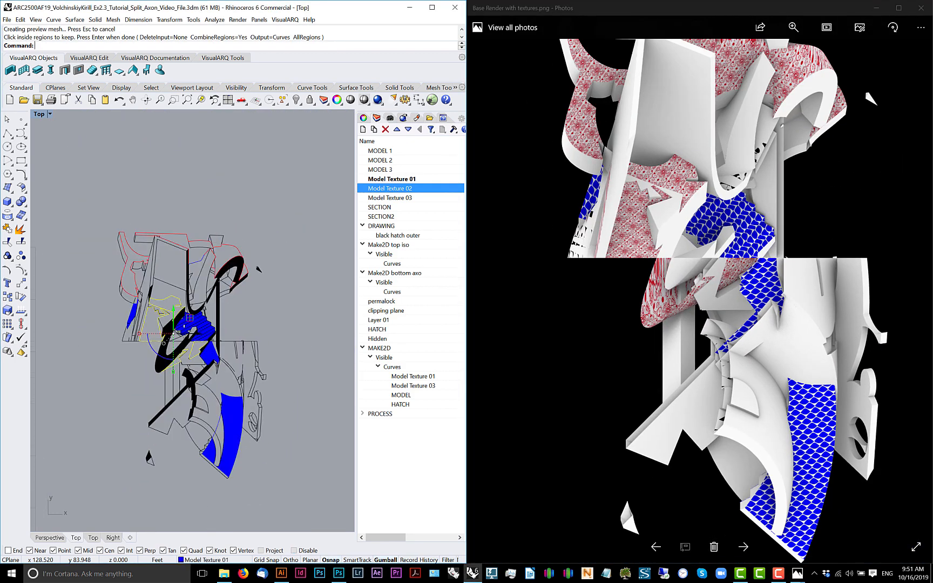
- Group the new region outlines and combine them with the earlier red-texture outlines into one group
key(ctrl+g)
click(233, 248)
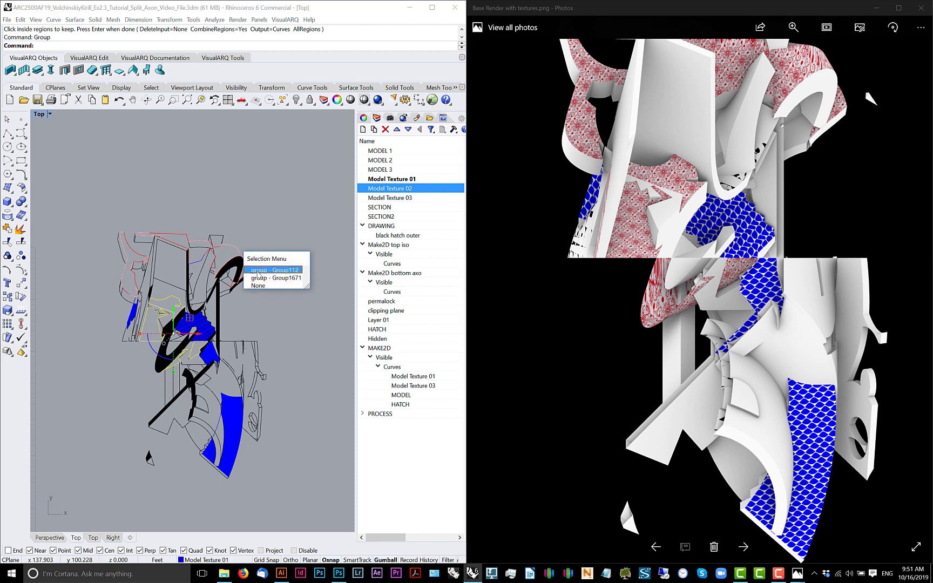
click(265, 267)
scroll(144, 261, up, 3)
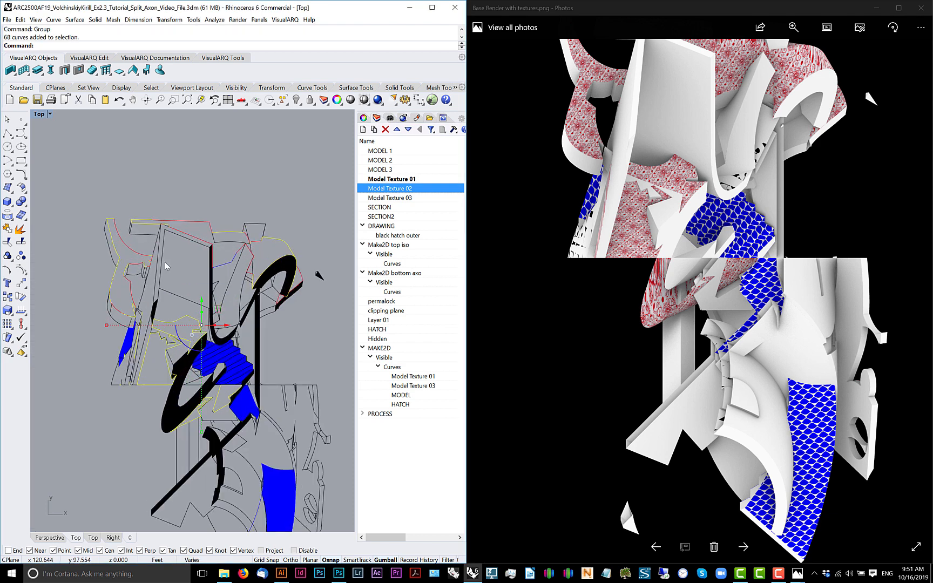
ctrl+click(276, 243)
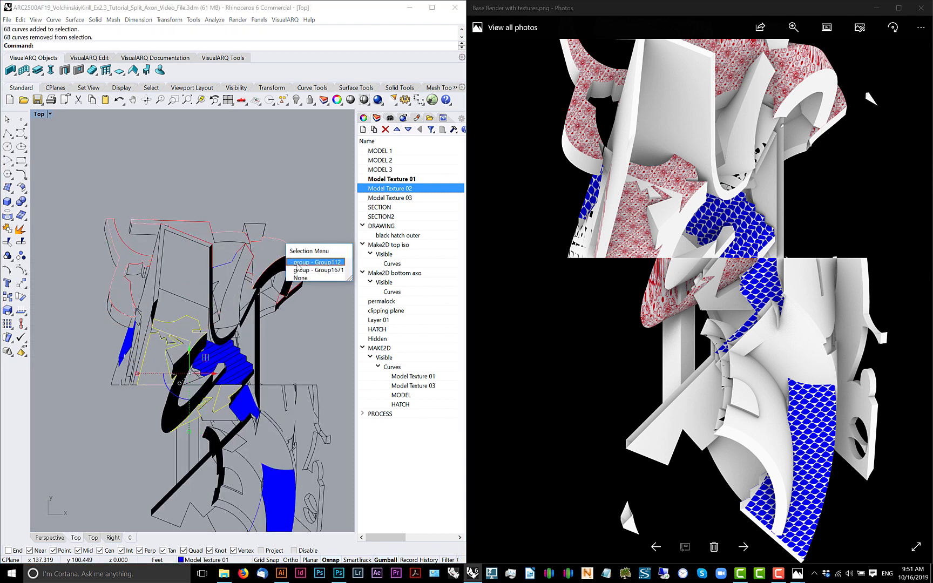
click(305, 262)
scroll(222, 265, down, 3)
text(G)
key(Return)
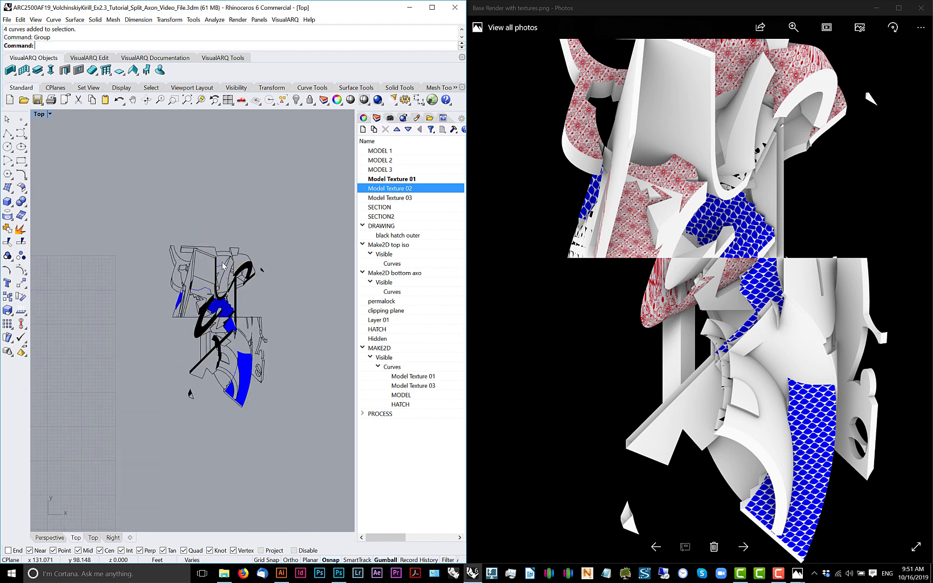
- Move the grouped red-texture outlines 50 ft up along the Y axis, clear of the drawing
scroll(211, 313, down, 3)
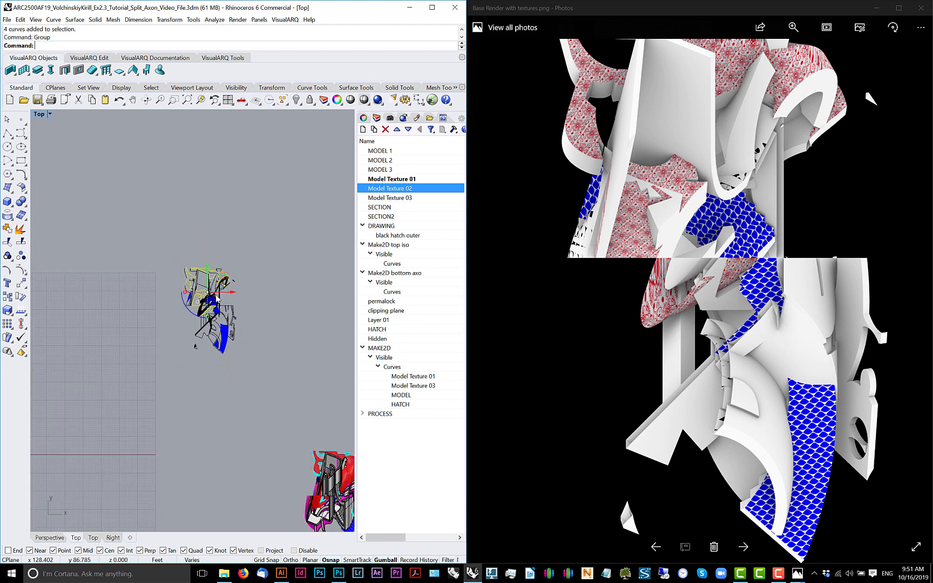
click(211, 313)
text(5)
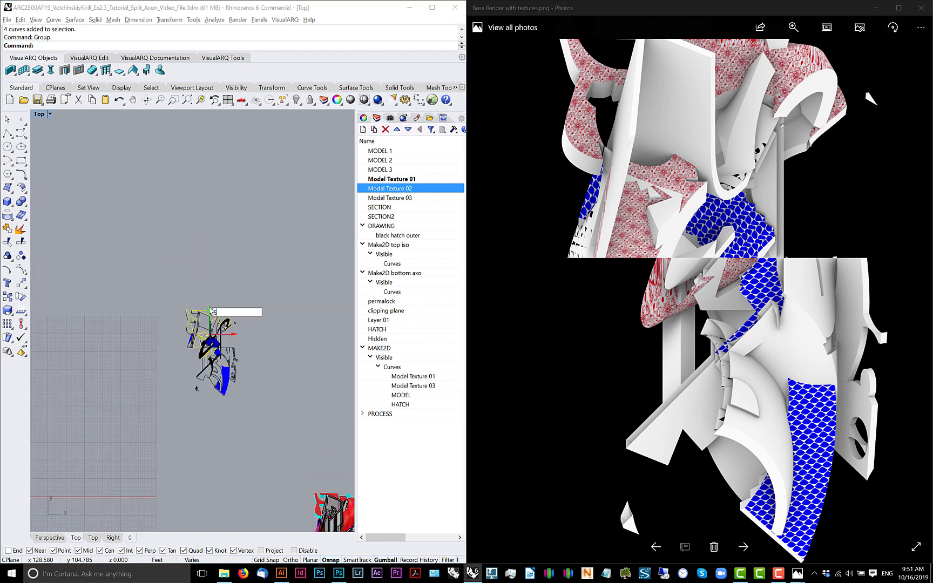
text(0)
key(Return)
text(zs)
key(Return)
key(Escape)
scroll(210, 308, down, 5)
- Assign the separated texture outlines above the drawing to the Model Texture 01 layer
drag(301, 198, 219, 314)
right_click(396, 180)
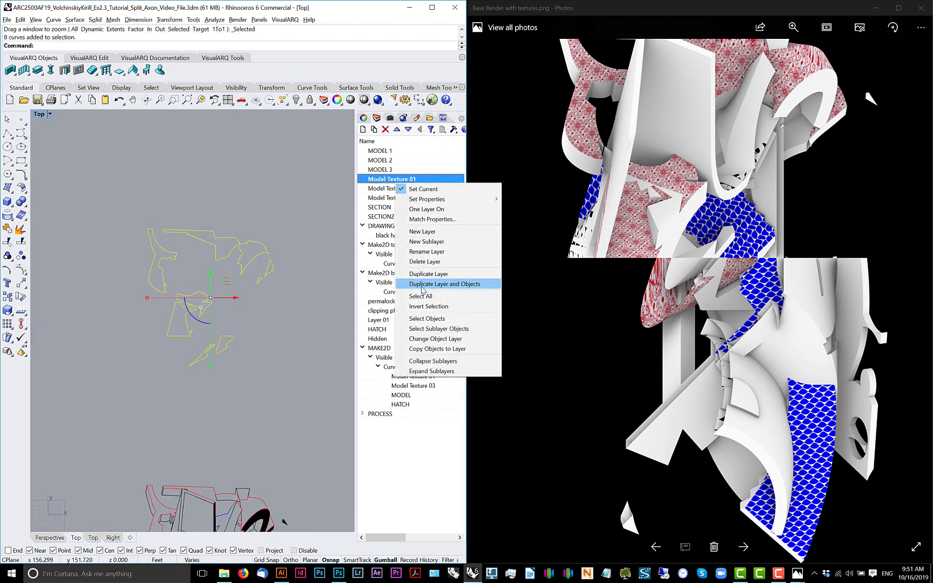
click(432, 339)
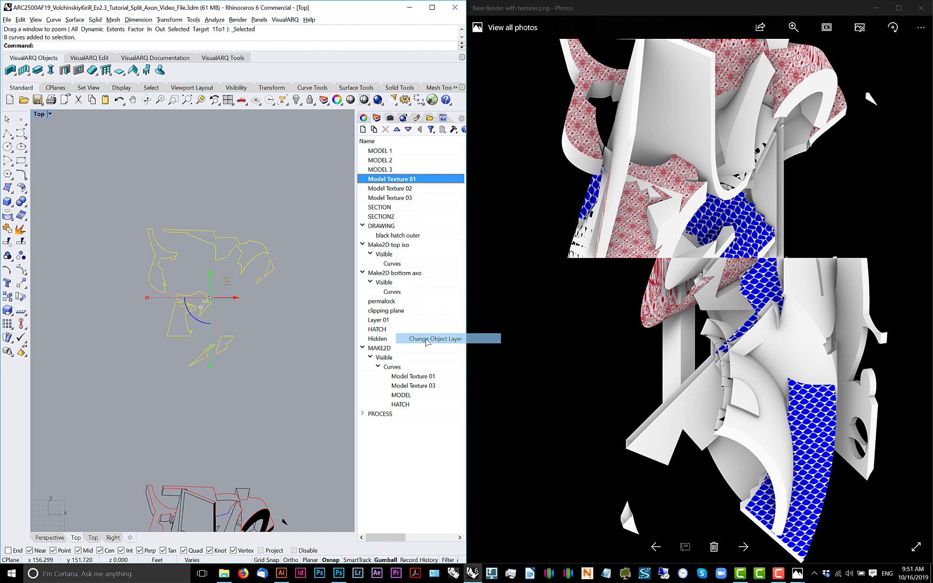
click(293, 277)
- Move all the separated texture outlines above the drawing to the Model Texture 02 layer
drag(302, 184, 103, 386)
right_click(396, 188)
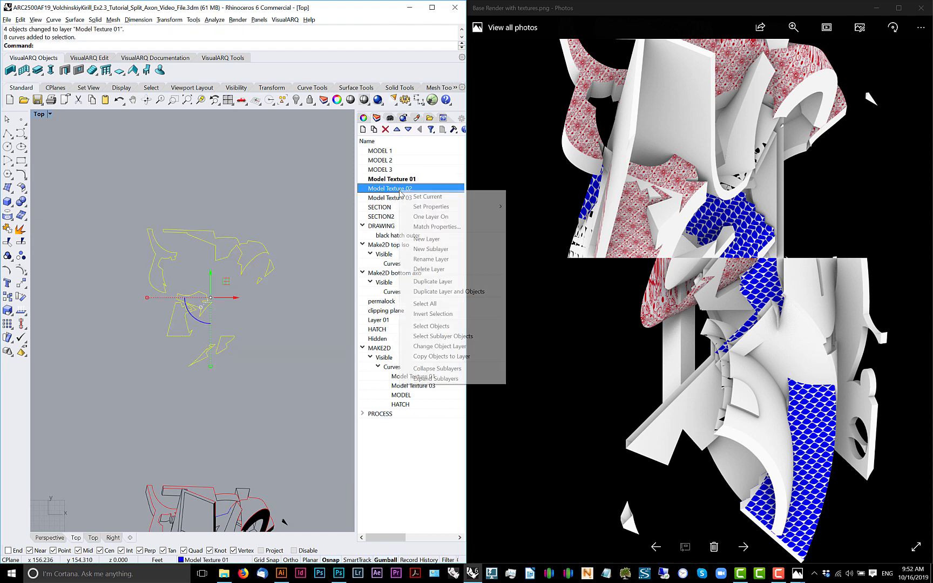
click(427, 345)
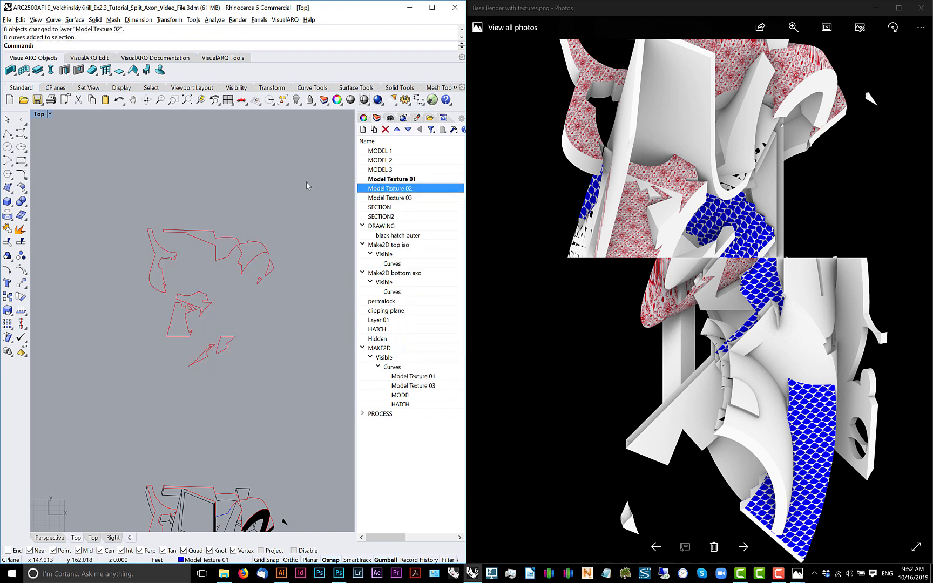
- Fill the separated texture outlines with a Solid hatch at rotation 0 and scale 1.0
text(hatch)
key(Return)
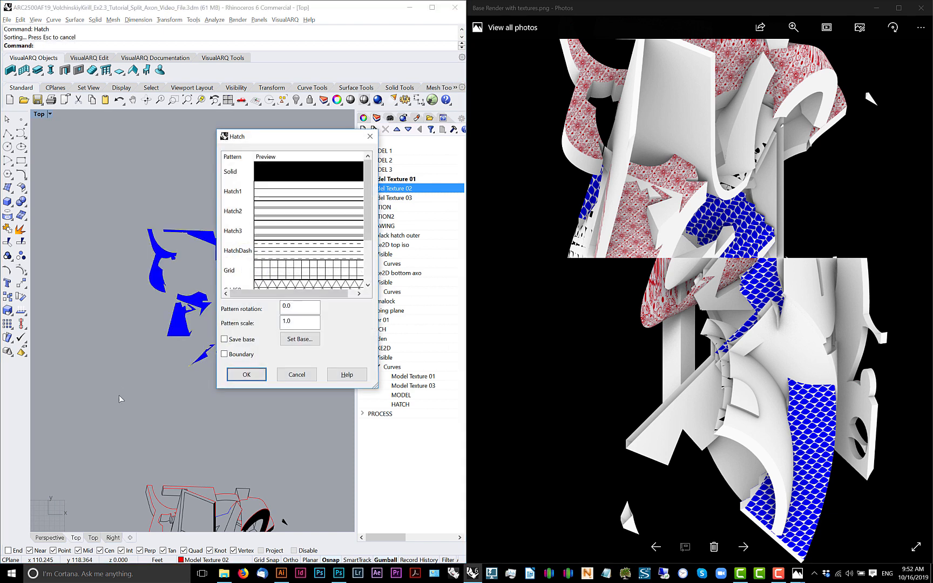
click(251, 371)
- Select the newly created hatches with SelLast and move them to the Model Texture 02 layer
text(sellast)
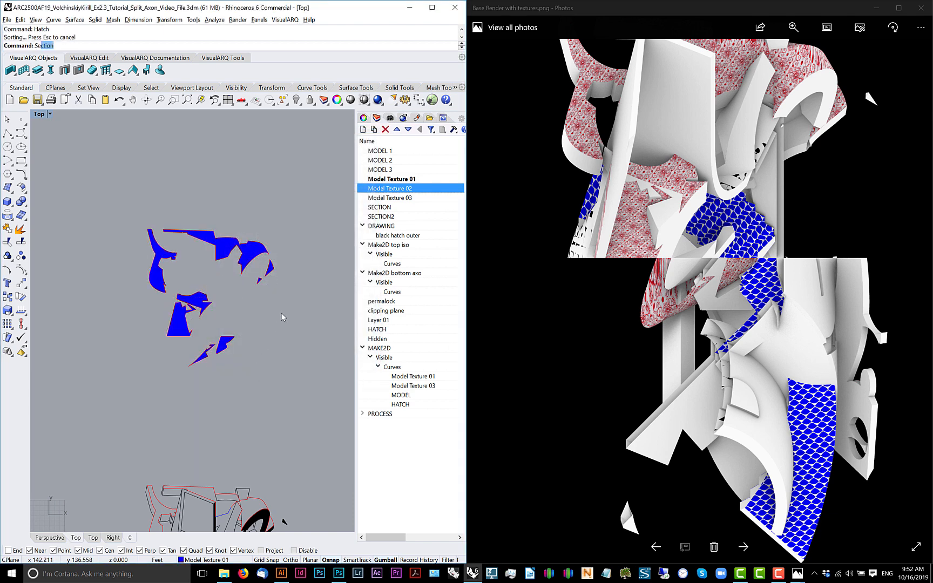
key(Return)
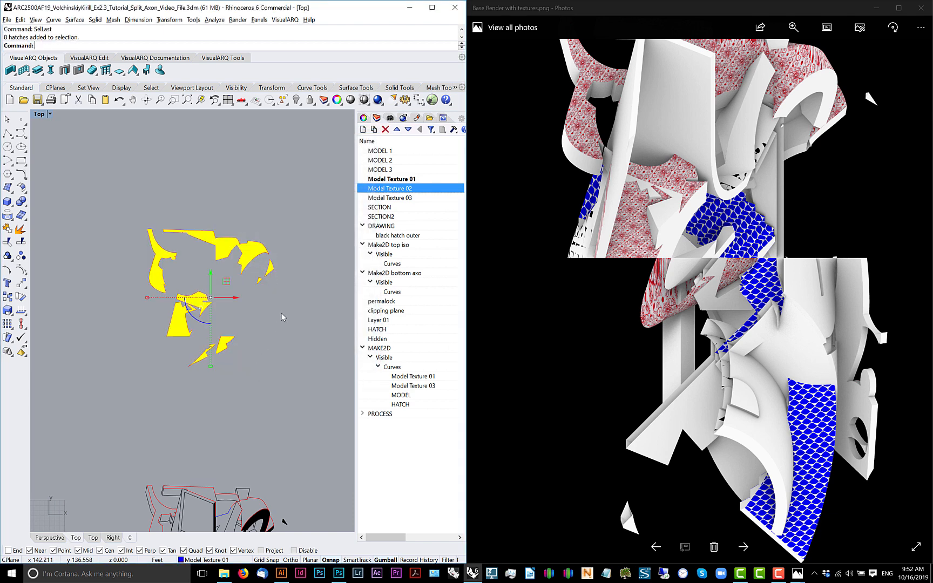
right_click(389, 189)
click(418, 343)
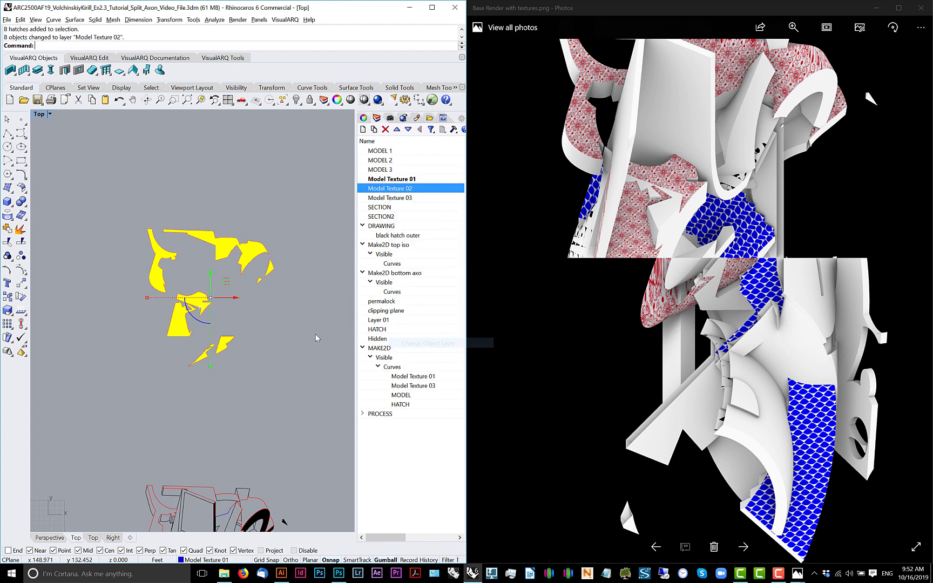
click(316, 337)
- Export the hatches and their outlines as the Illustrator file "split axon 3" in RGB at 1 foot = 0.25 inch
scroll(290, 320, down, 8)
drag(301, 204, 131, 372)
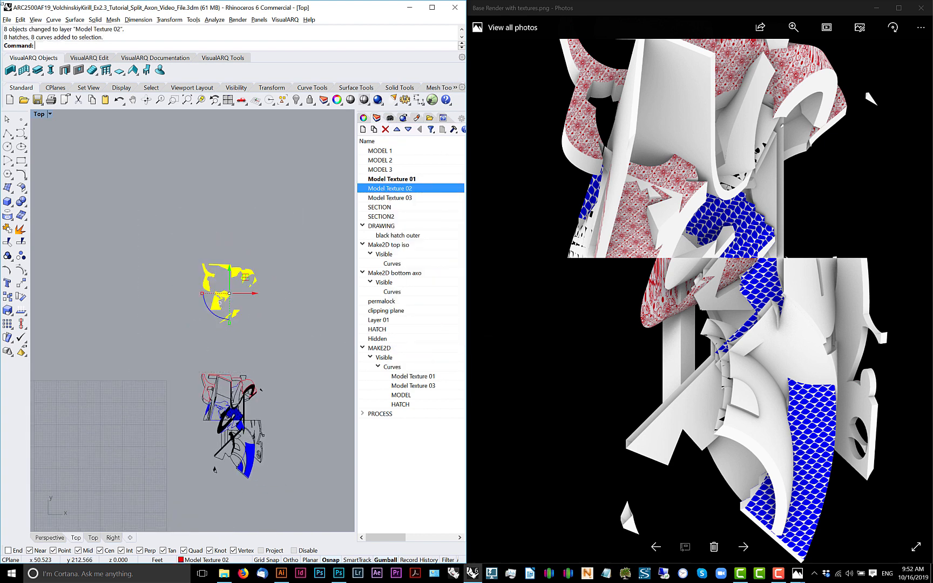
click(7, 19)
click(32, 150)
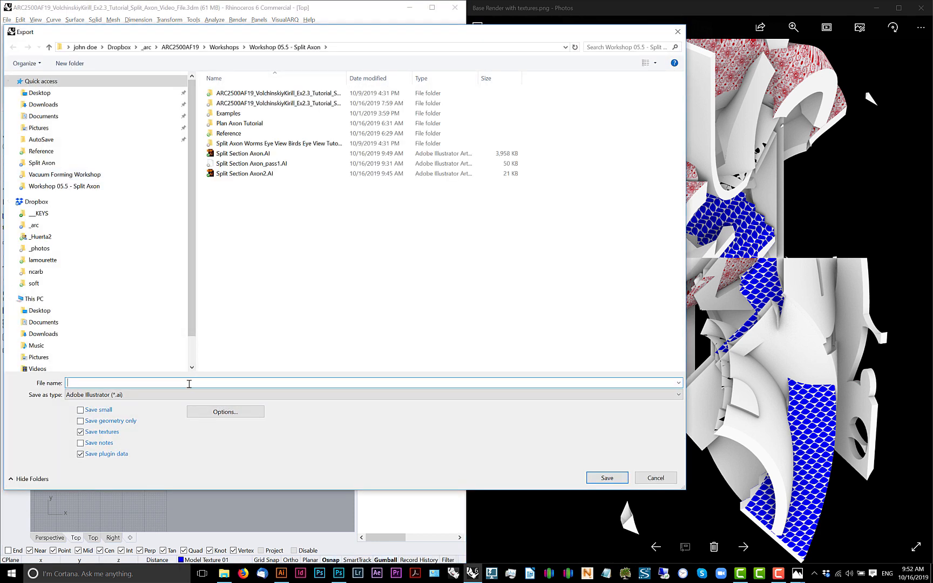
text(split axon 3)
key(Return)
click(598, 376)
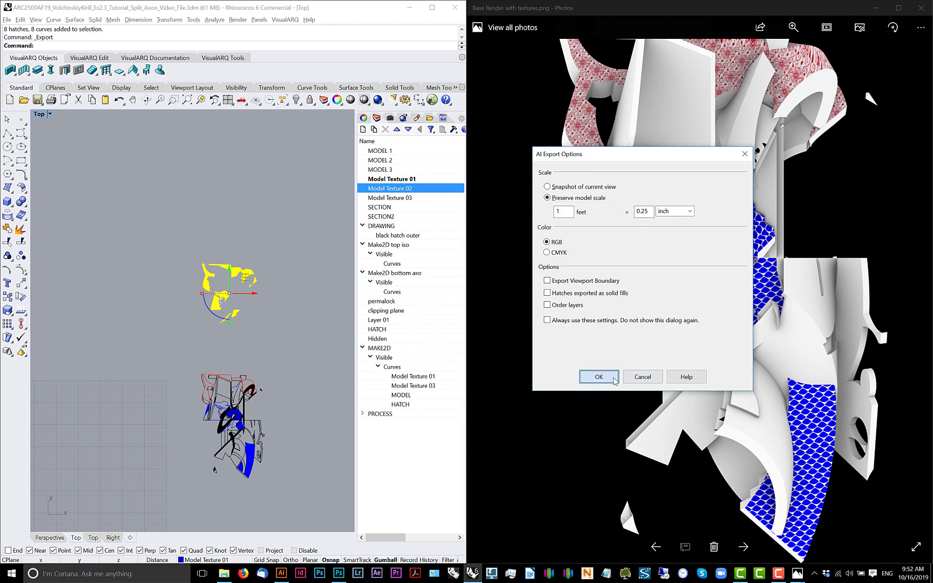
- Switch to Illustrator with the exported split axon 3 file open and answer the prompt about modified links
key(alt+Tab)
key(alt+Tab)
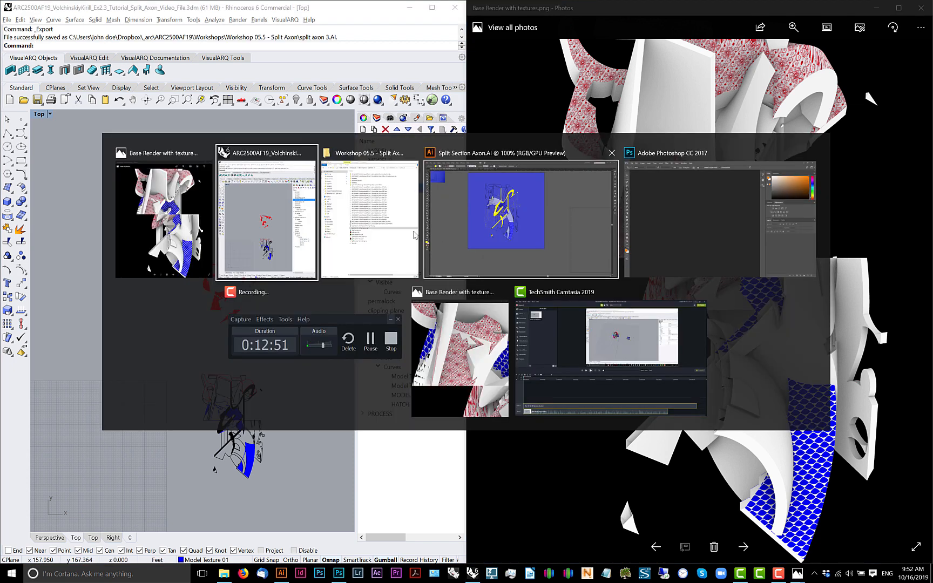
double_click(645, 345)
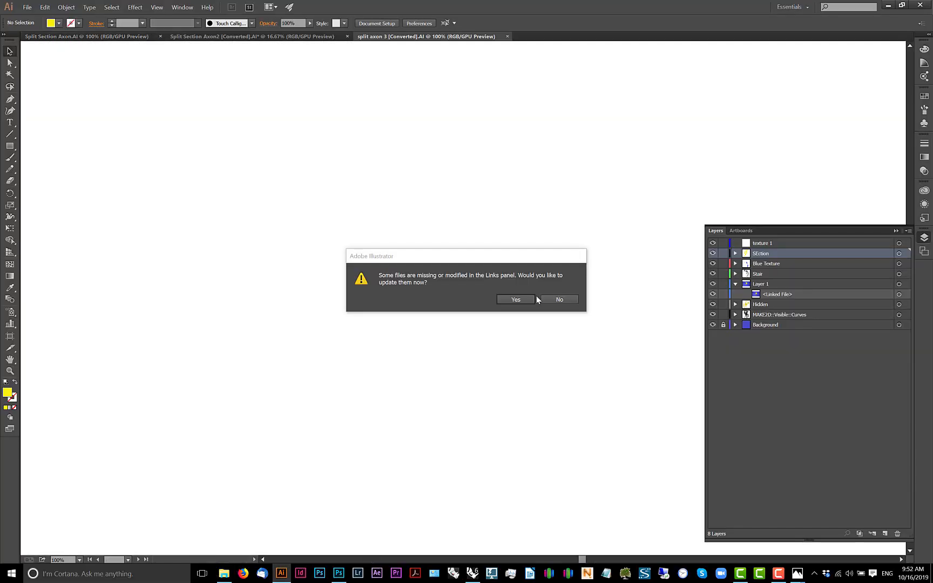
click(522, 301)
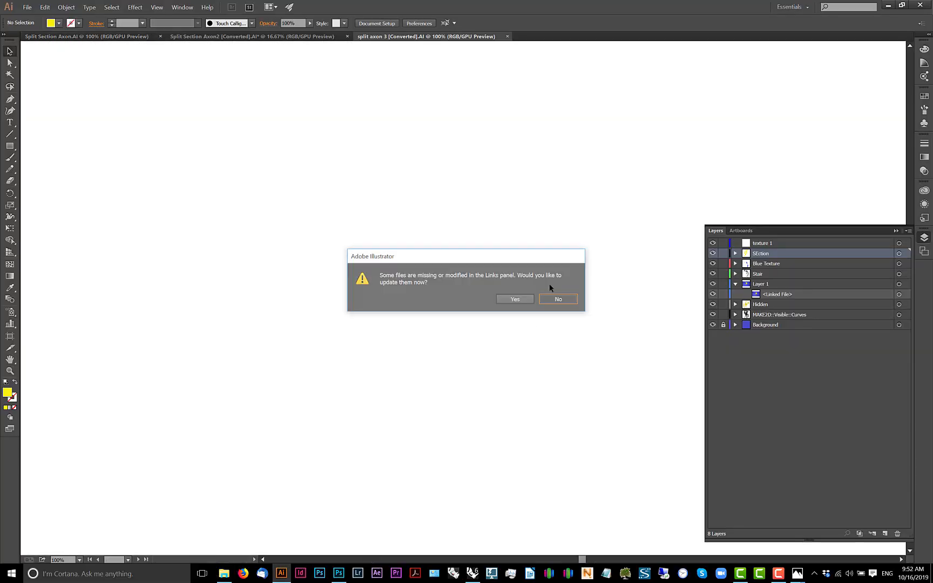
- Close the Split Section Axon2 document
click(313, 37)
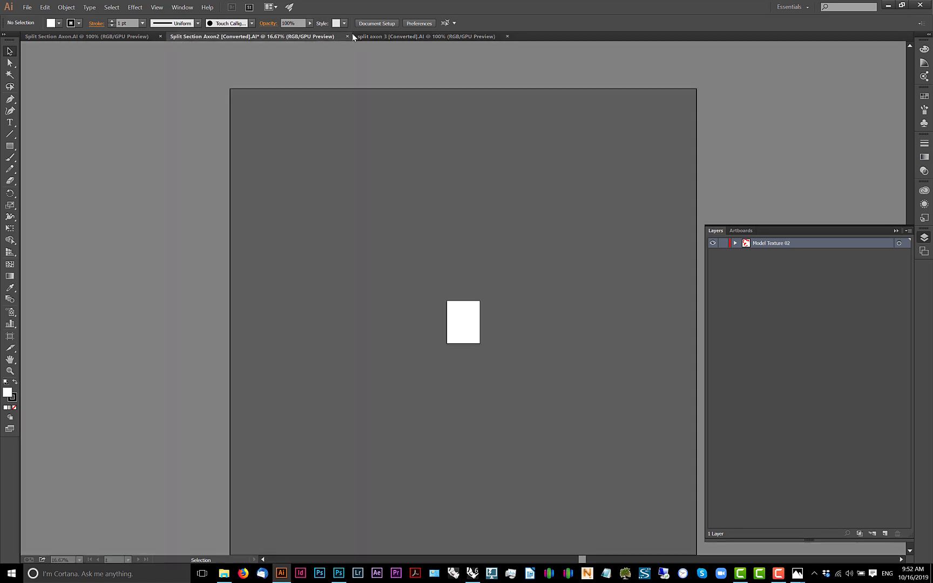
click(347, 37)
click(514, 300)
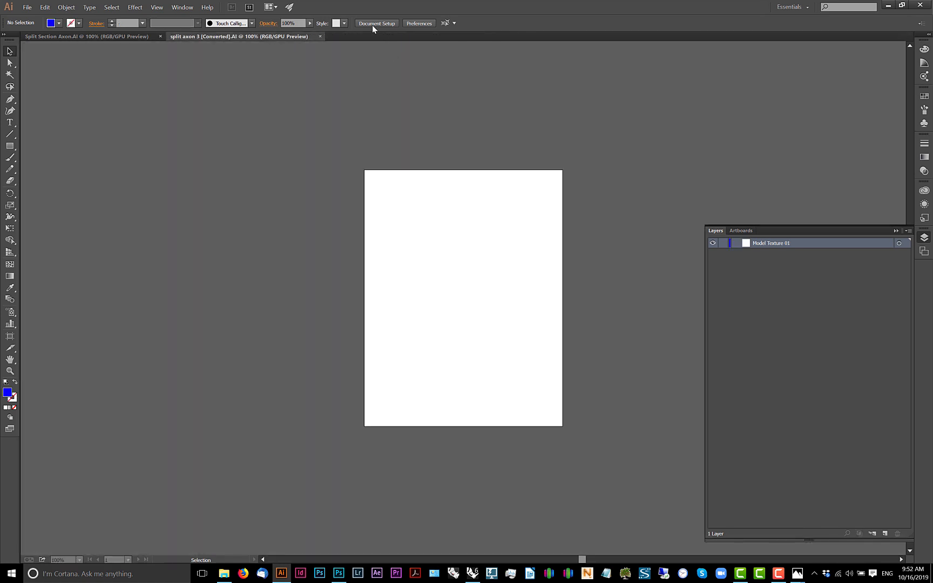
- Cut all the red hatch shapes from split axon 3 and paste them into Split Section Axon.AI
scroll(456, 177, down, 4)
drag(573, 169, 502, 381)
click(552, 246)
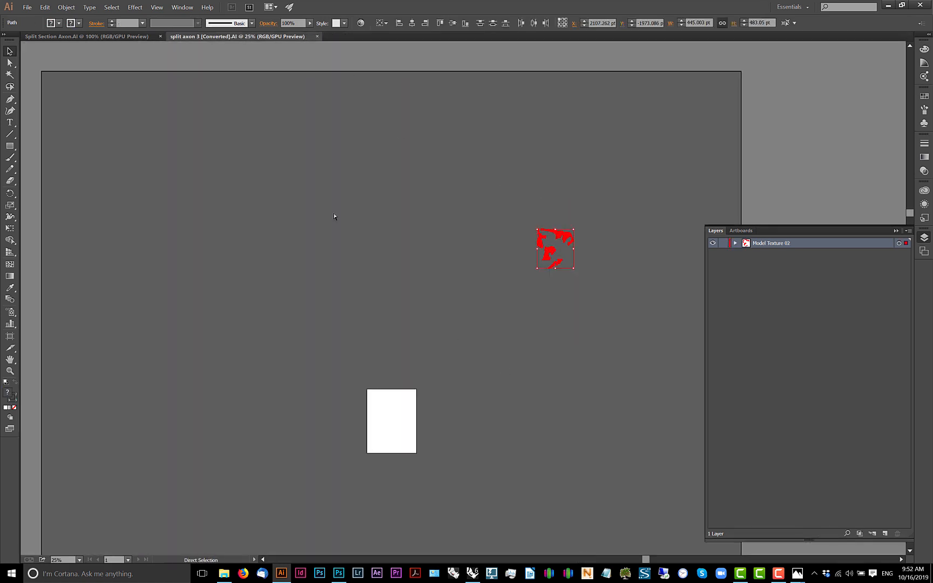
key(Delete)
click(117, 37)
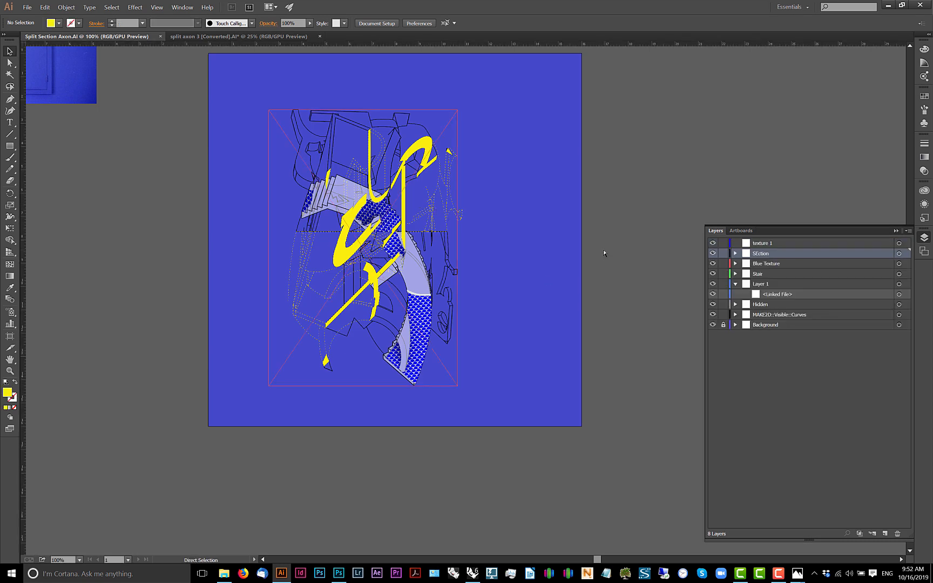
key(ctrl+v)
- Move the pasted red hatch shapes onto the upper axonometric so that they line up with its linework
scroll(493, 262, up, 1)
mouse_move(475, 250)
mouse_down()
mouse_move(541, 315)
mouse_move(404, 134)
mouse_move(394, 134)
mouse_up()
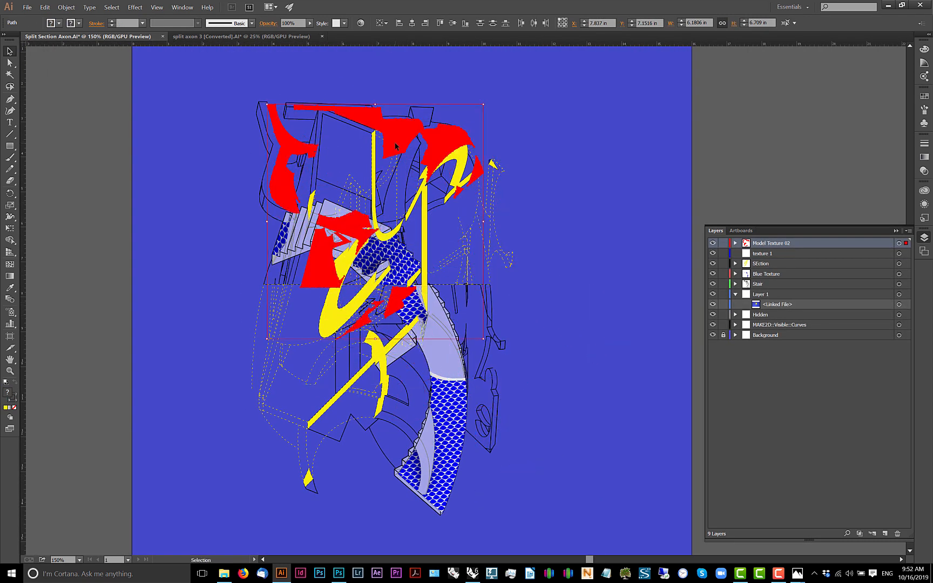
scroll(267, 99, up, 6)
mouse_move(291, 168)
mouse_down()
mouse_move(282, 205)
mouse_move(238, 192)
mouse_up()
scroll(238, 192, down, 6)
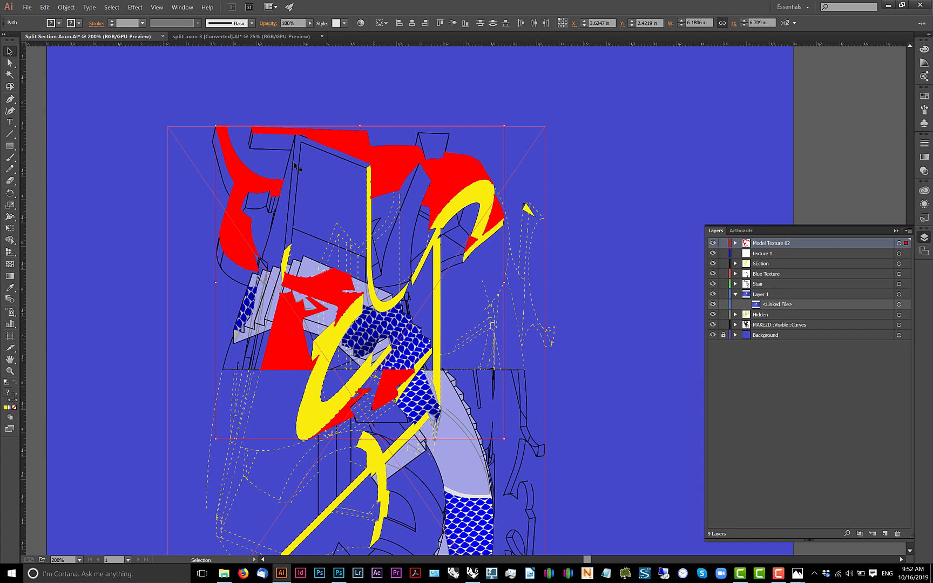
scroll(294, 164, down, 2)
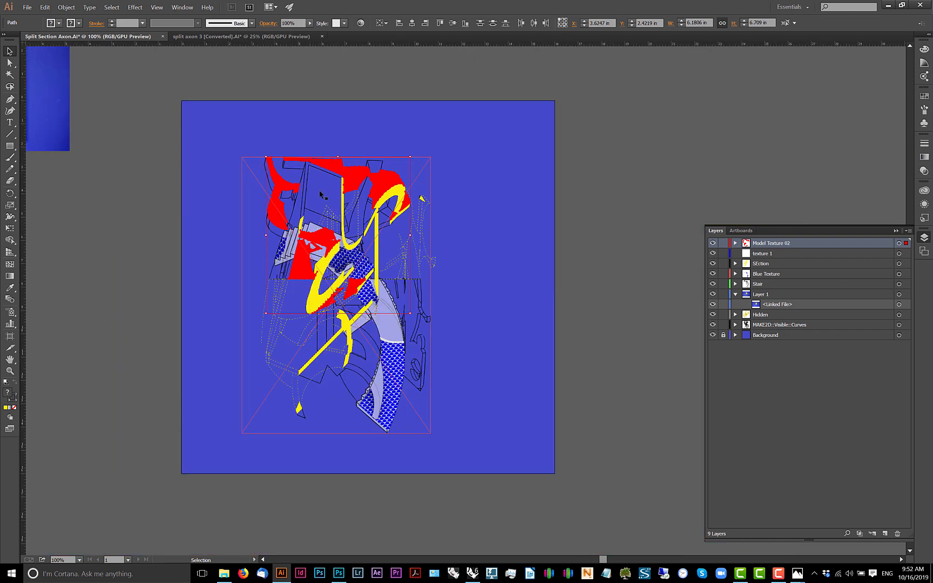
drag(343, 203, 410, 216)
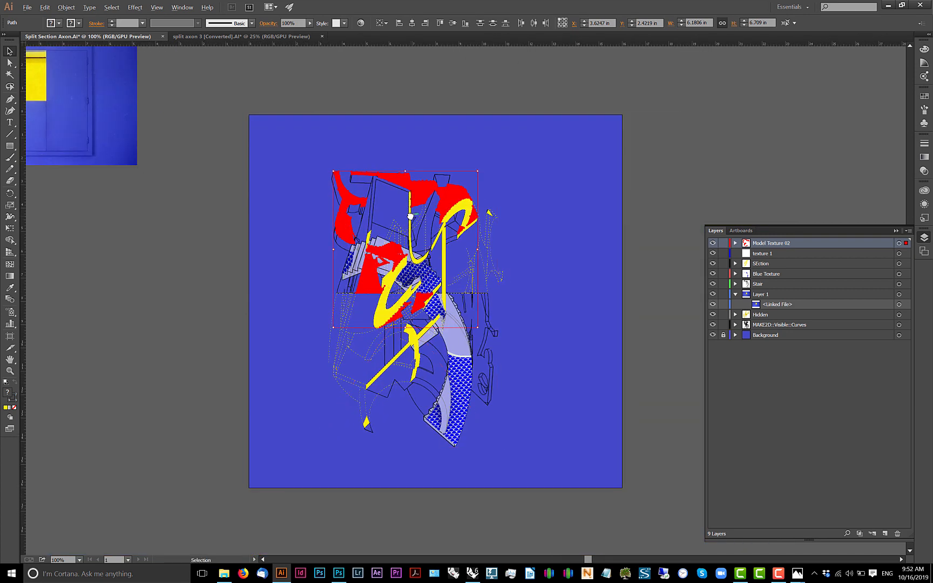
scroll(410, 216, down, 3)
scroll(410, 216, up, 2)
scroll(443, 218, down, 1)
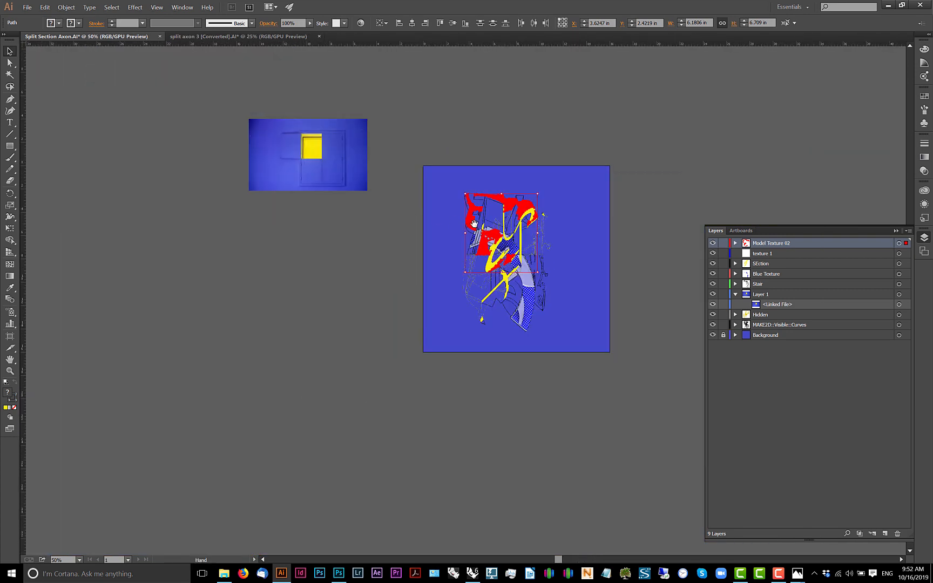
drag(474, 223, 435, 236)
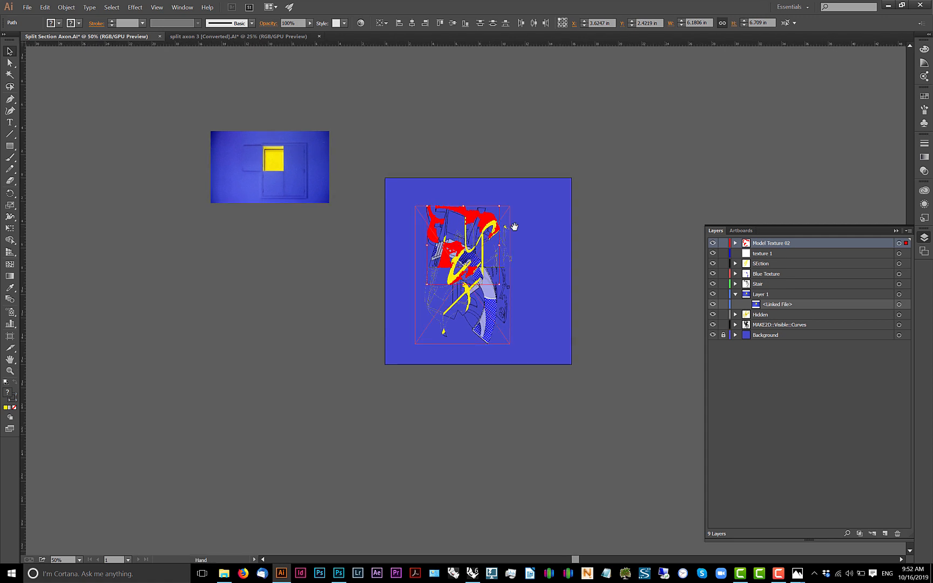
- Examine the individual hatch paths contained in the Model Texture 02 layer against the artwork
drag(538, 224, 520, 238)
scroll(497, 237, down, 1)
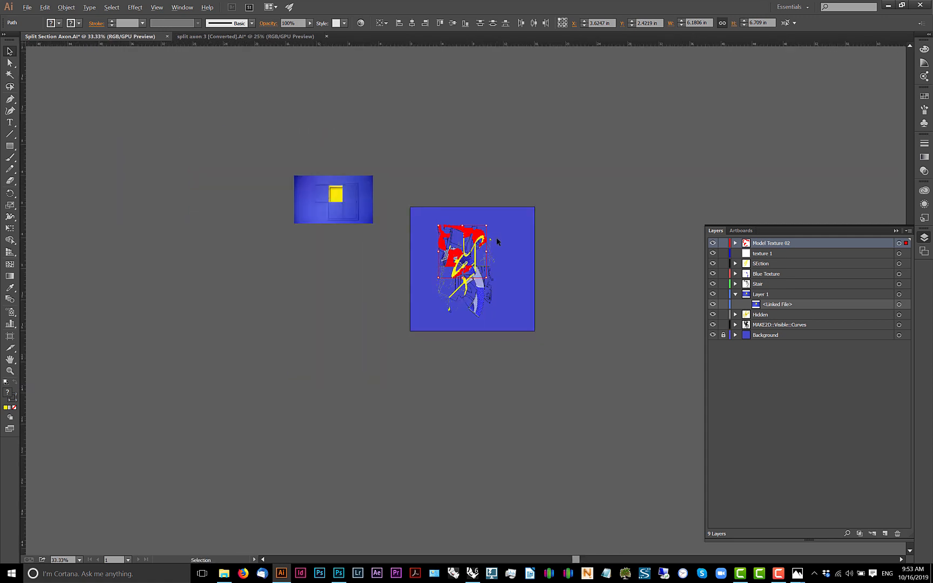
scroll(496, 237, up, 3)
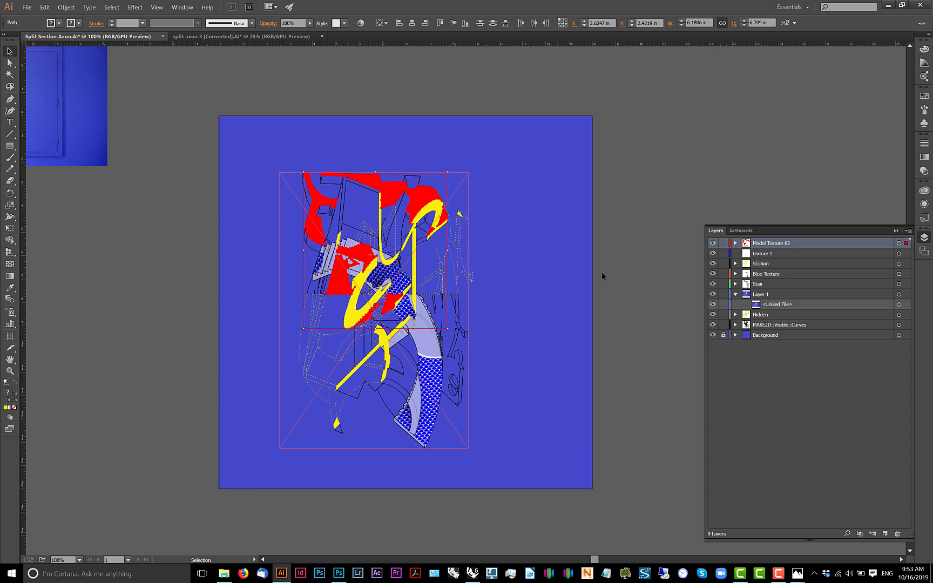
click(653, 233)
click(735, 244)
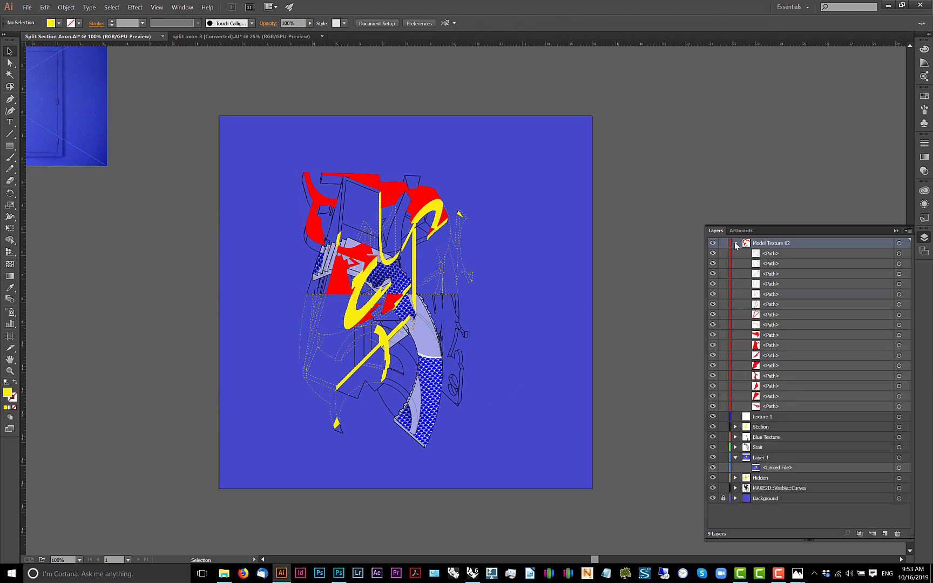
click(735, 243)
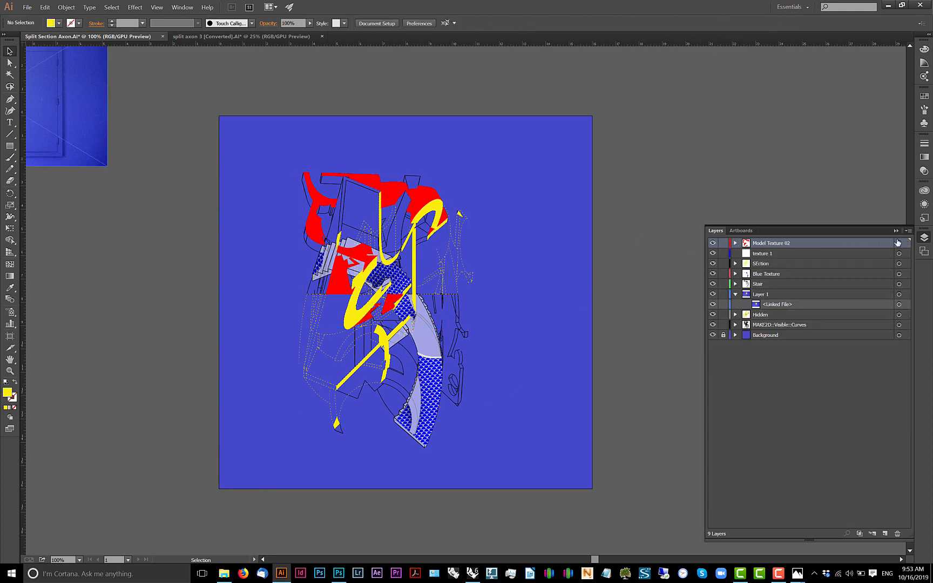
click(899, 244)
key(ctrl+equal)
key(ctrl+equal)
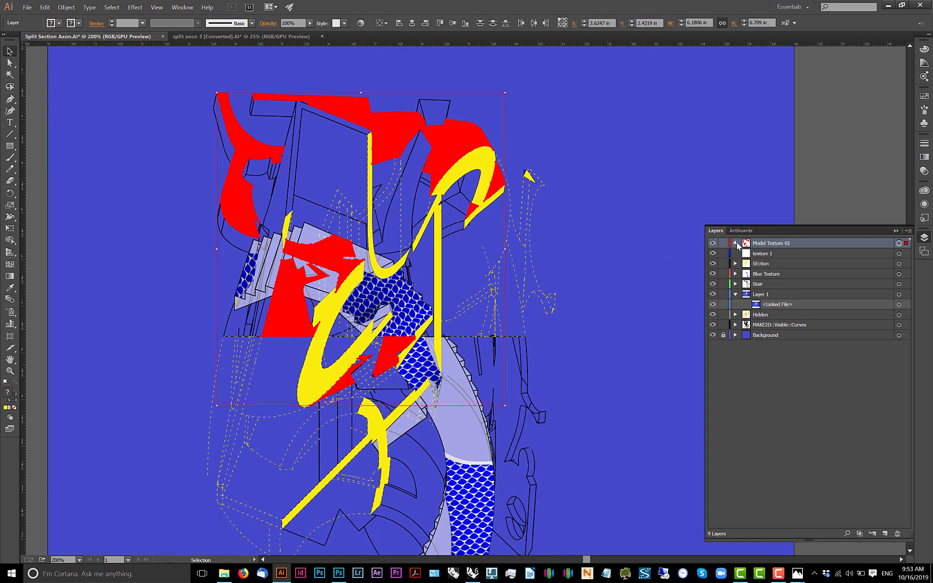
click(736, 243)
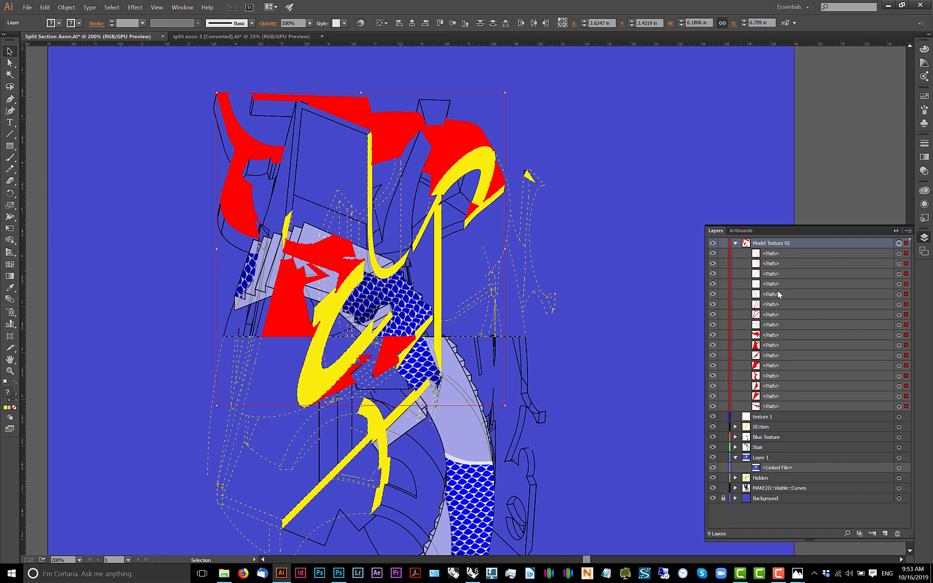
key(ctrl+minus)
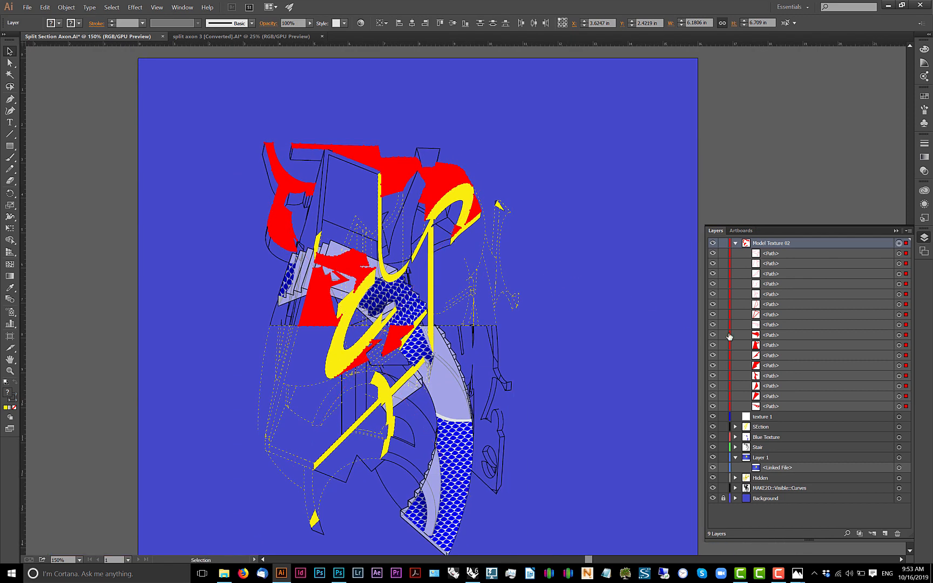
click(774, 324)
click(770, 315)
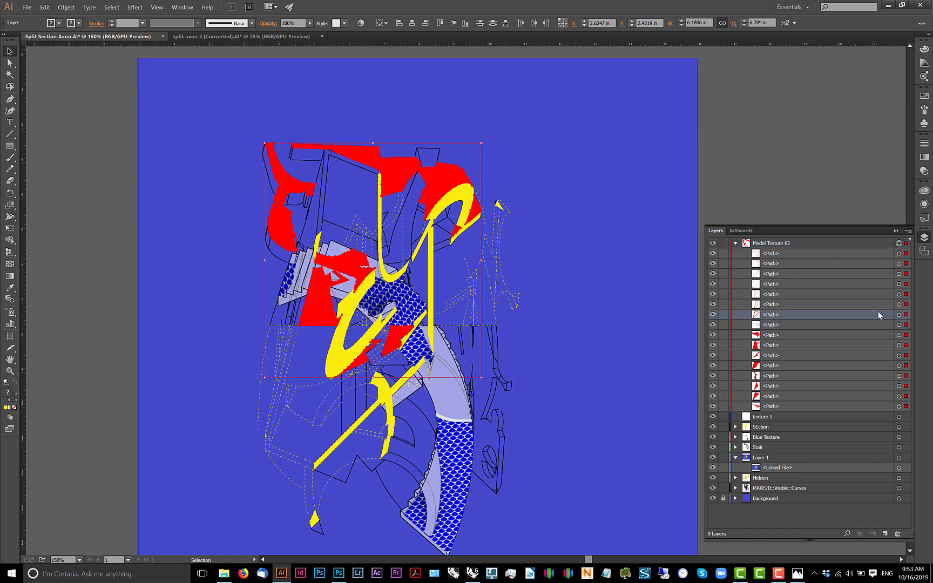
click(788, 322)
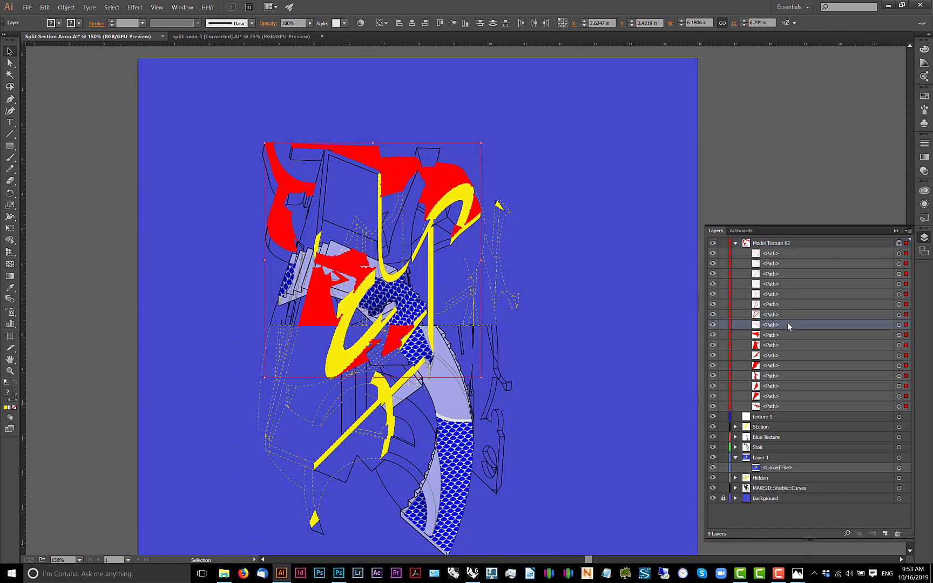
click(711, 193)
- Apply the red hatch fill to every path in Model Texture 02 with the Eyedropper and combine them into one compound path
click(898, 243)
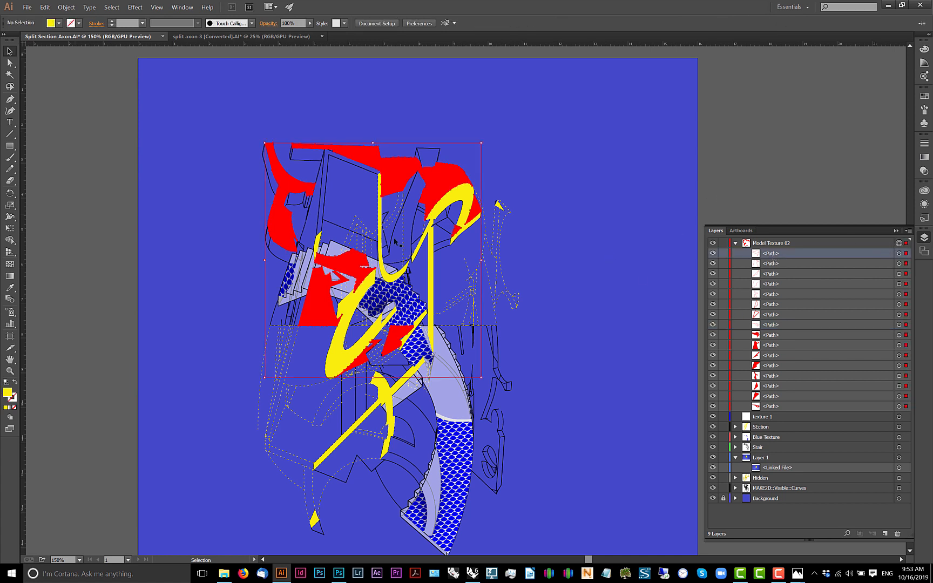
click(10, 287)
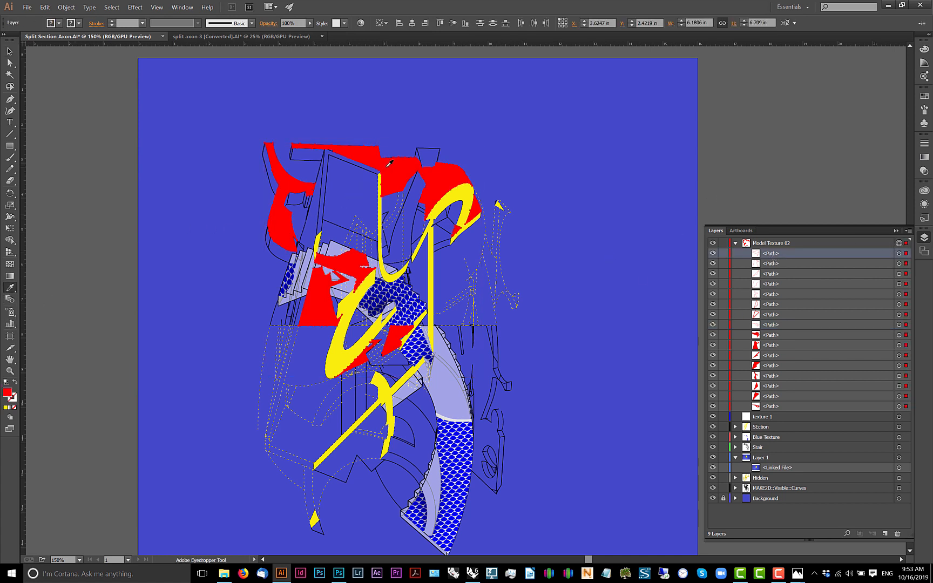
click(392, 178)
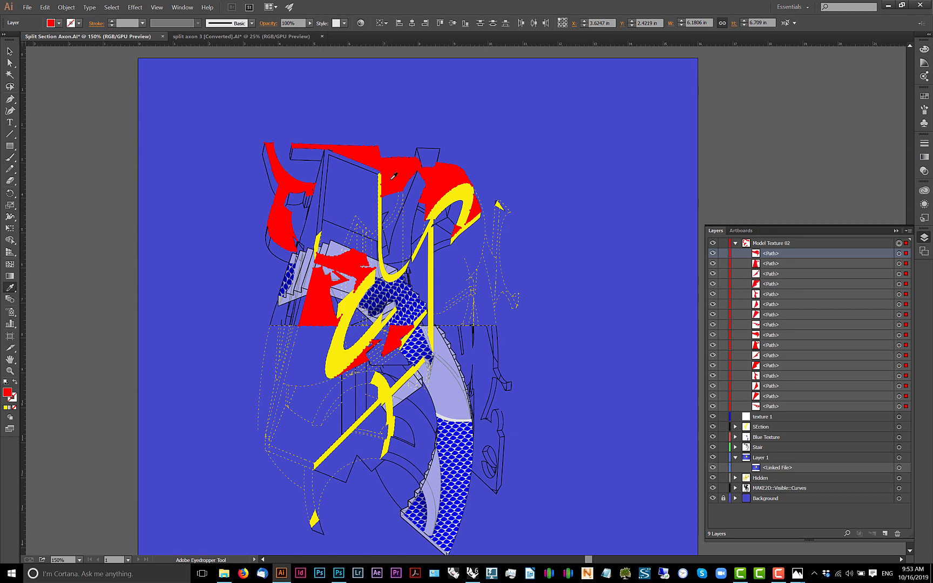
click(67, 7)
mouse_move(103, 298)
click(189, 303)
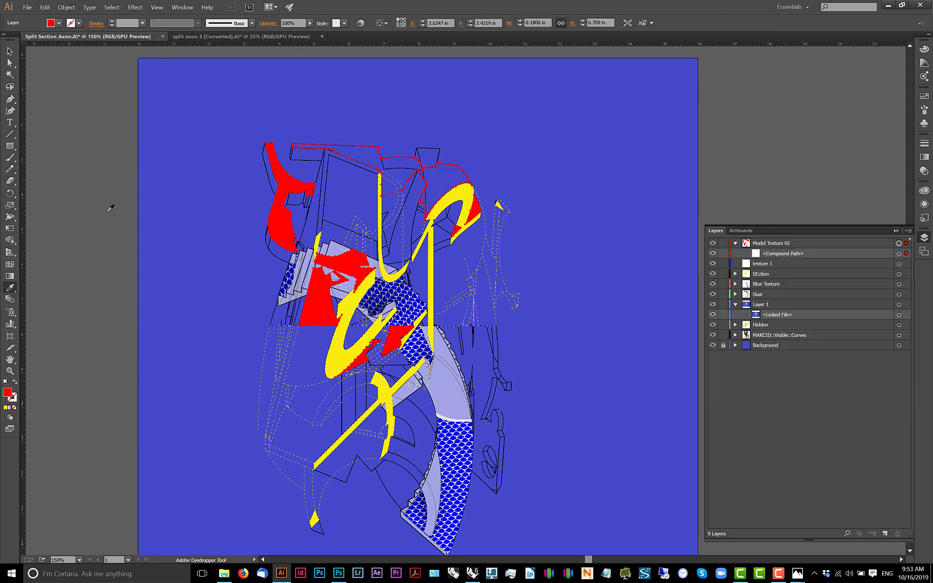
- Undo the compound path and select all the Model Texture 02 hatch paths with a dark grey fill
key(ctrl+z)
key(ctrl+z)
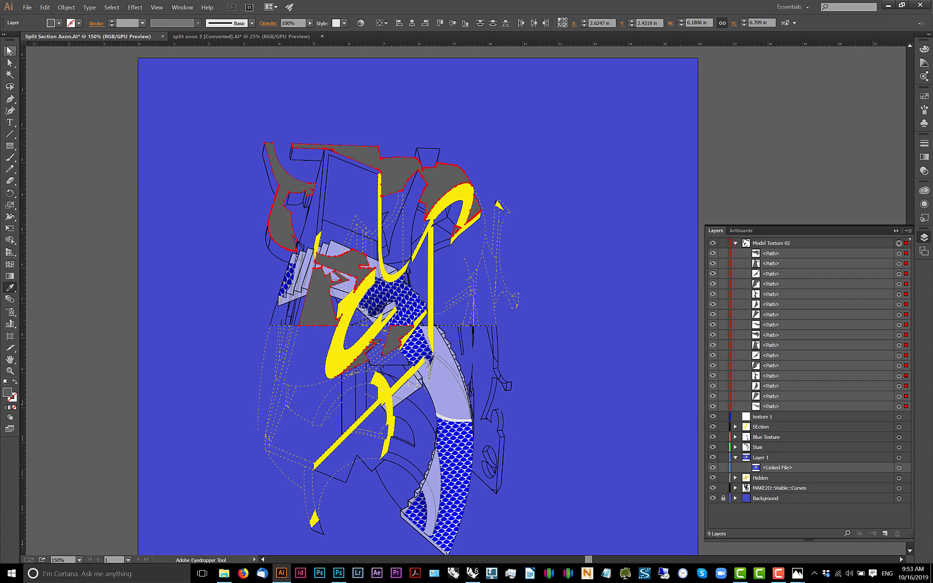
key(ctrl+shift+z)
key(ctrl+z)
key(v)
click(10, 51)
key(ctrl+shift+a)
click(898, 244)
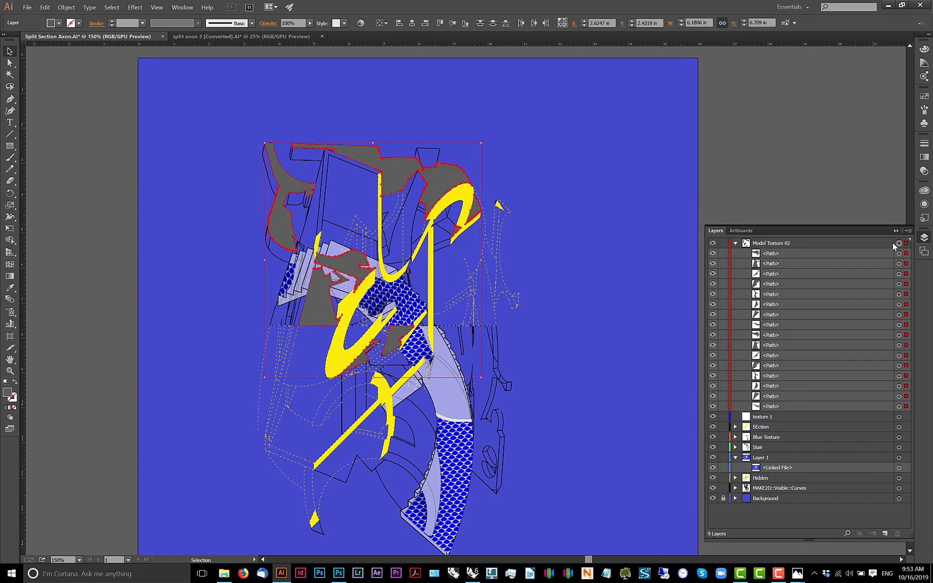
- Try to combine the dark grey hatch paths of Model Texture 02 into one compound path, and undo it
click(66, 7)
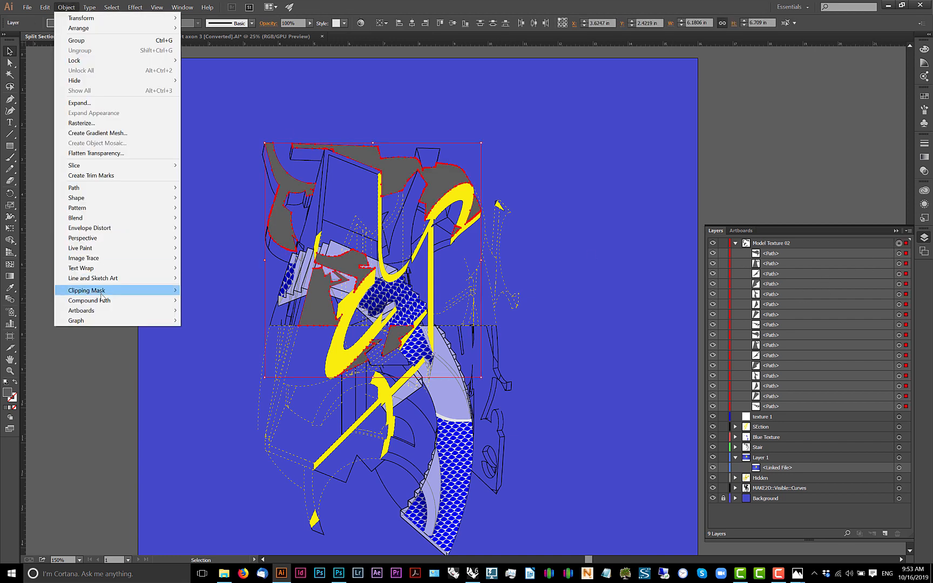
mouse_move(102, 300)
click(204, 304)
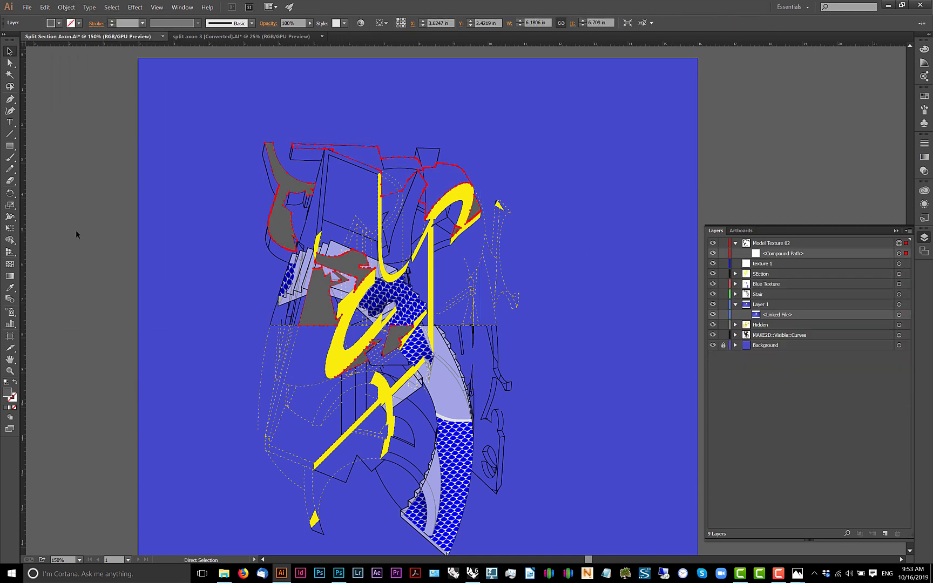
scroll(455, 172, up, 3)
drag(432, 185, 450, 187)
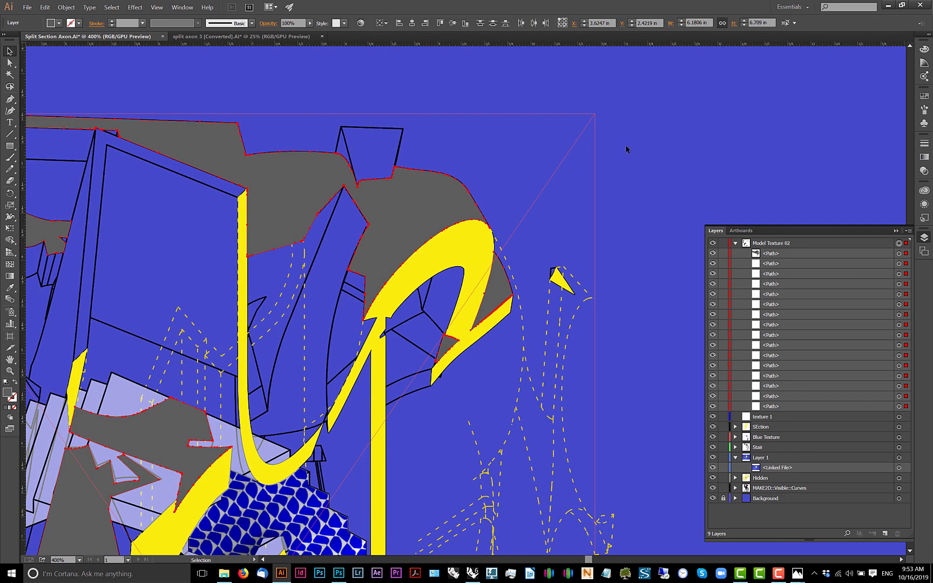
- Delete the duplicate of the large hatch shape along the top of the upper axonometric
click(625, 145)
click(432, 176)
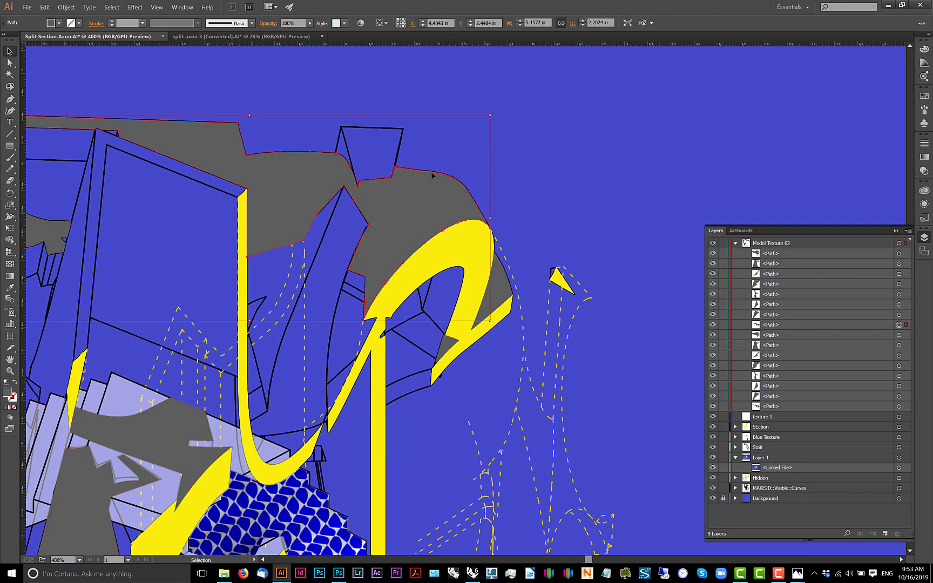
key(Delete)
scroll(356, 142, down, 2)
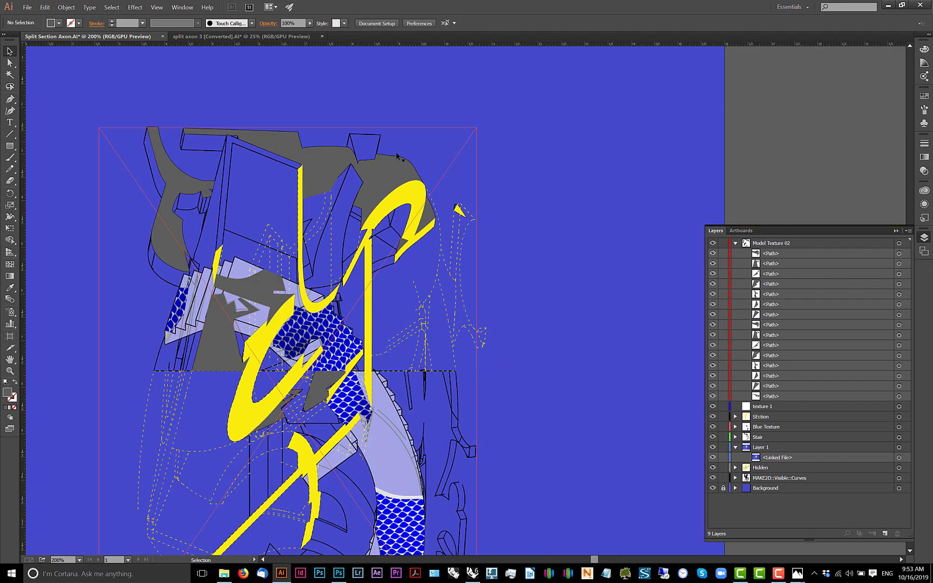
- Fill all the remaining paths in Model Texture 02 with bright green, hex 5dff0f
click(899, 243)
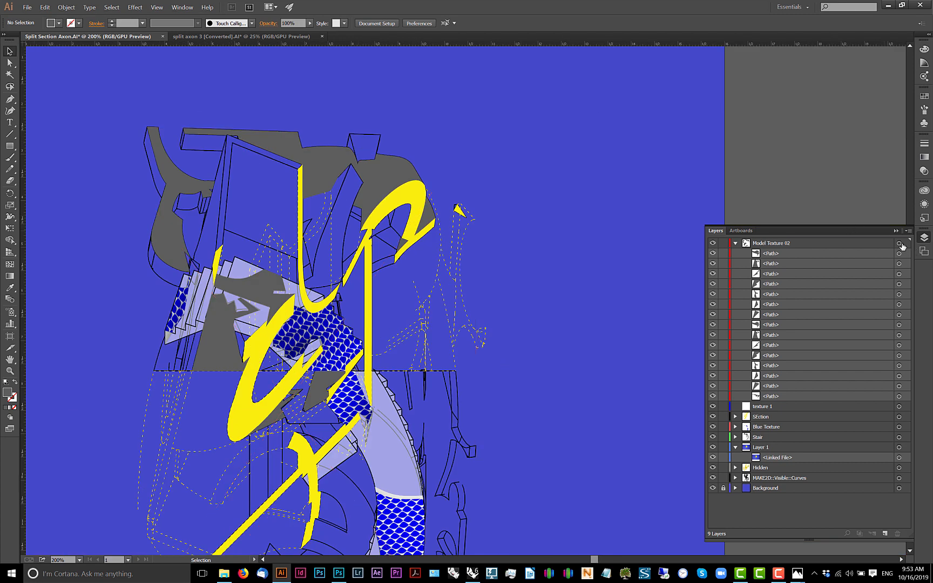
click(27, 8)
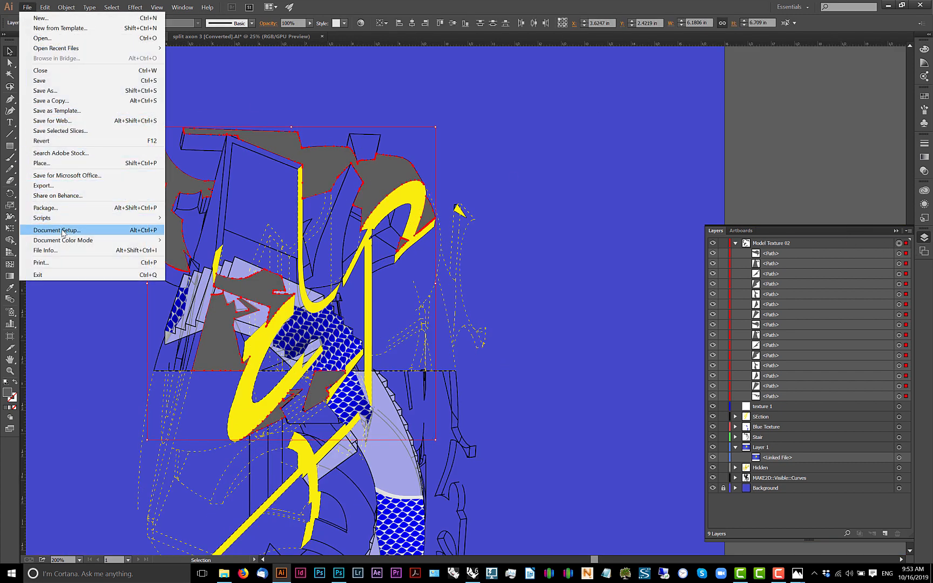
click(416, 2)
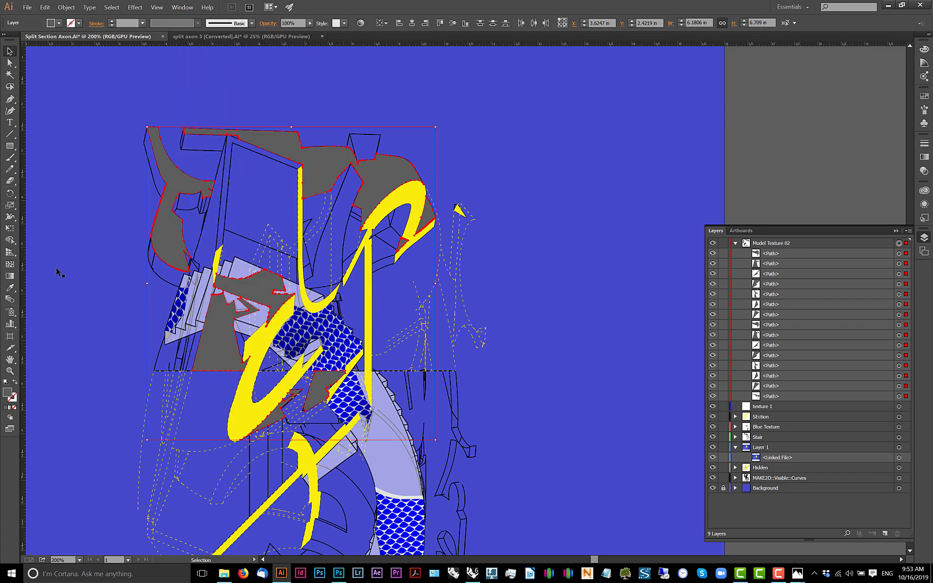
double_click(10, 395)
click(105, 300)
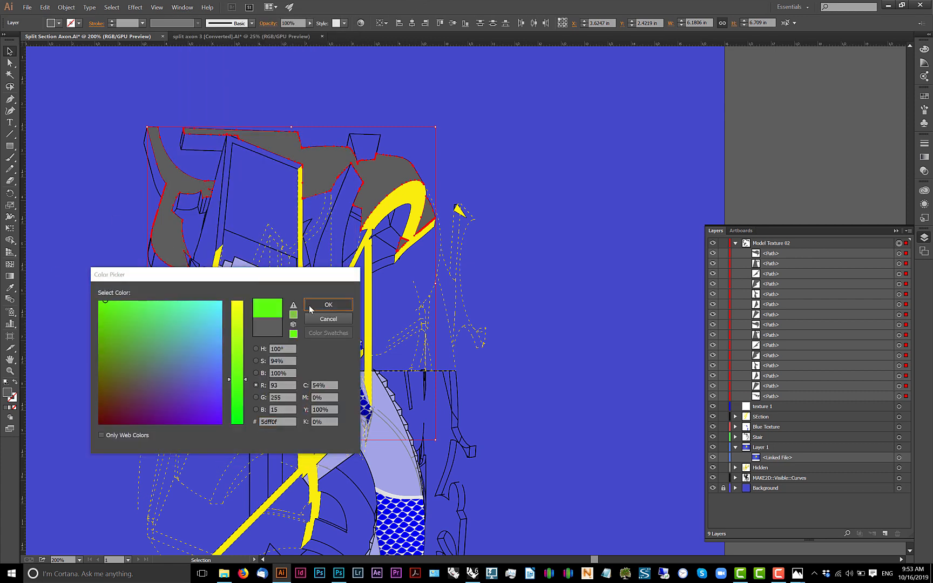
click(310, 307)
- Combine all the green hatch paths in Model Texture 02 into one compound path and deselect it
key(ctrl+1)
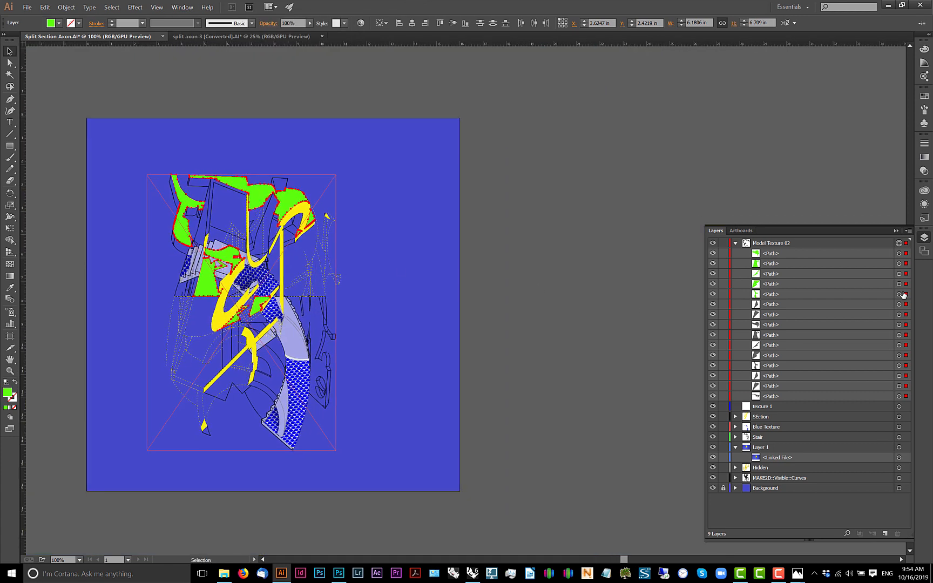
click(66, 7)
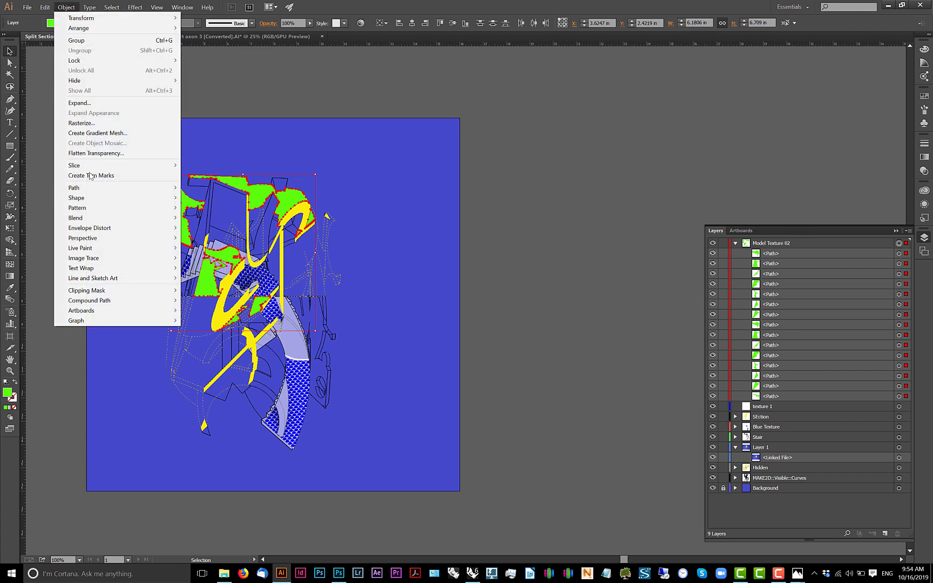
mouse_move(110, 300)
click(200, 300)
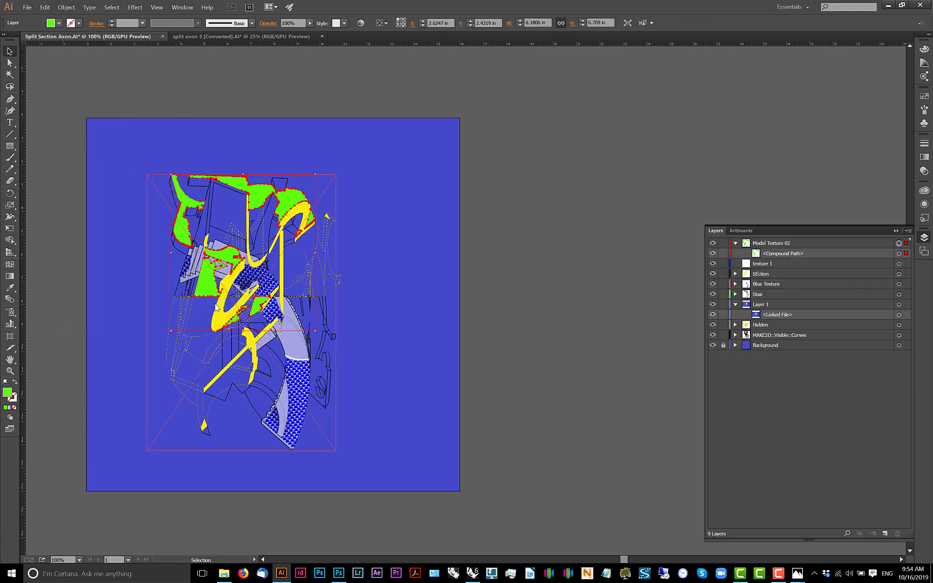
click(558, 213)
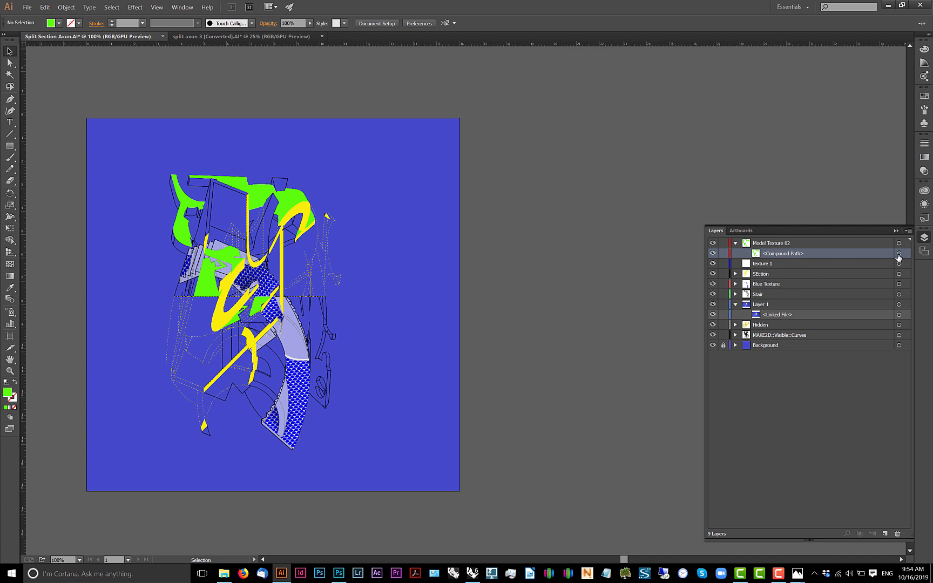
- Collapse Layer 1 and move it directly beneath the Hidden layer
click(898, 254)
key(alt+Tab)
key(alt+Tab)
click(567, 211)
click(772, 304)
click(771, 323)
click(744, 305)
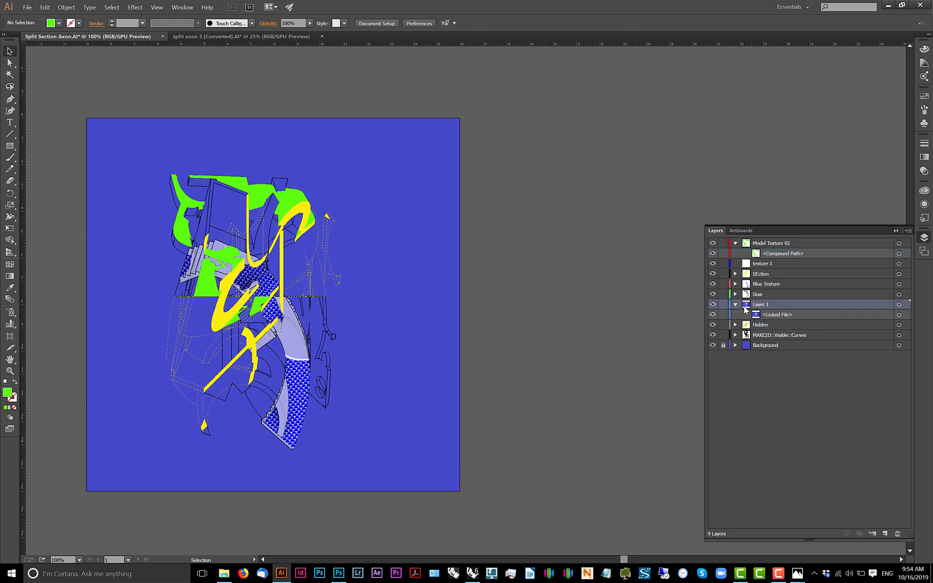
click(735, 304)
drag(765, 305, 769, 321)
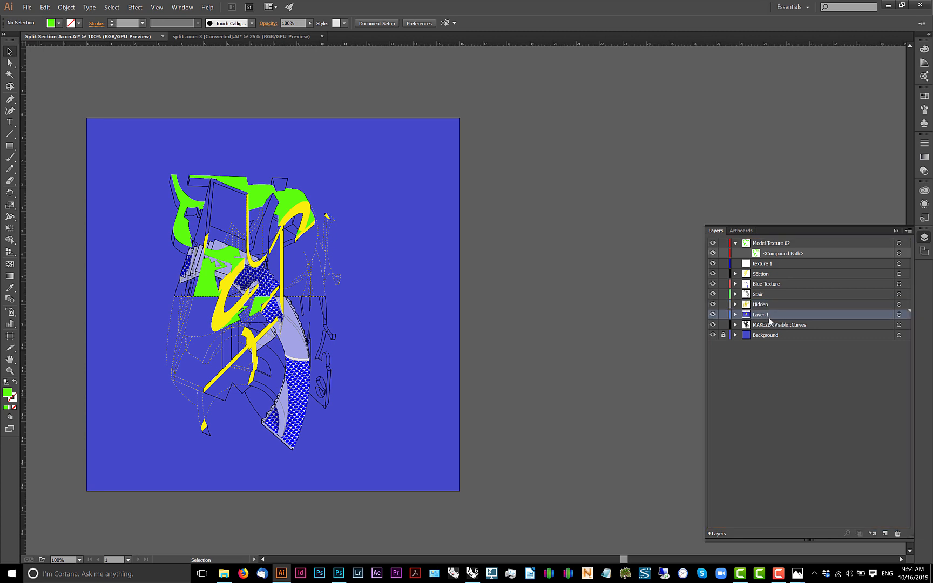
- Duplicate the Blue Texture layer and name the copy Red TExture
click(881, 282)
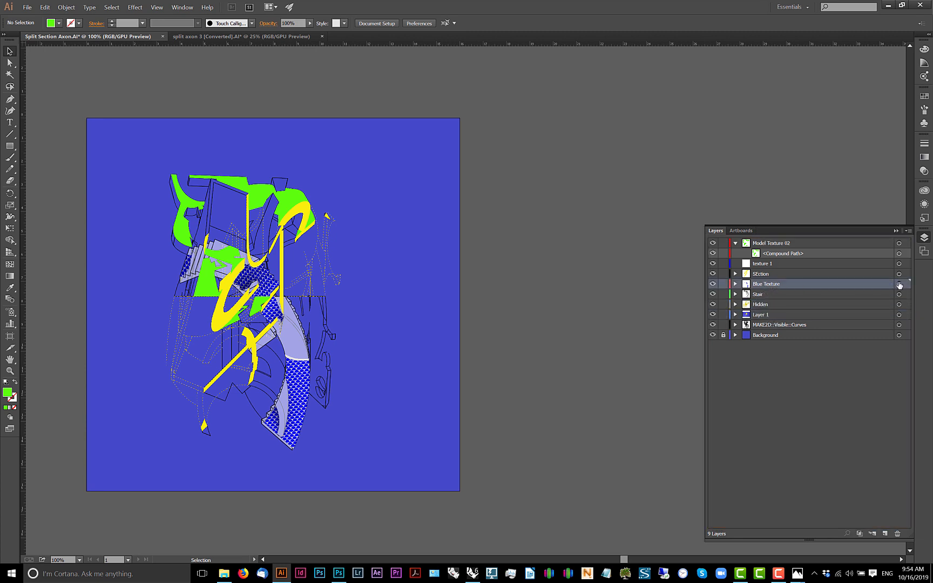
click(899, 284)
click(908, 230)
click(856, 258)
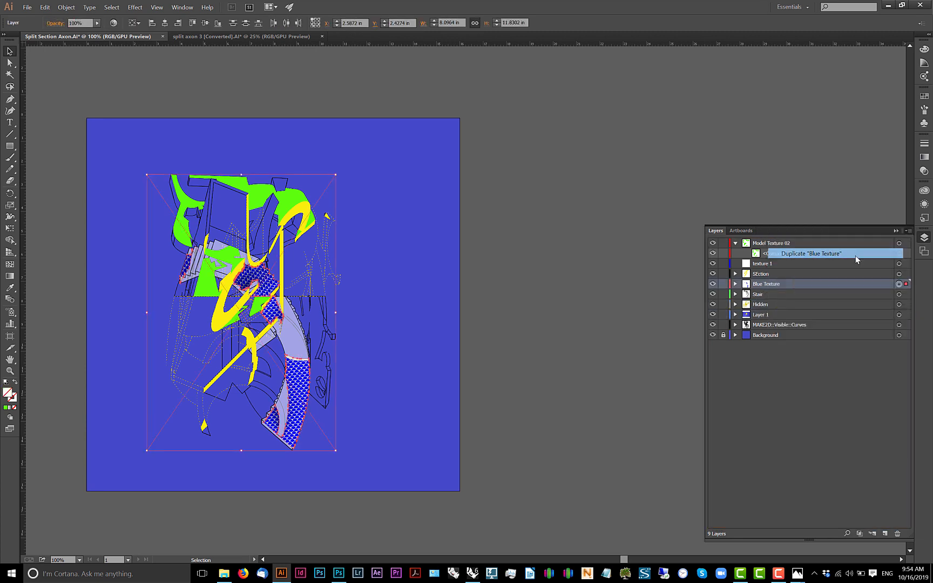
double_click(775, 283)
text(Red T)
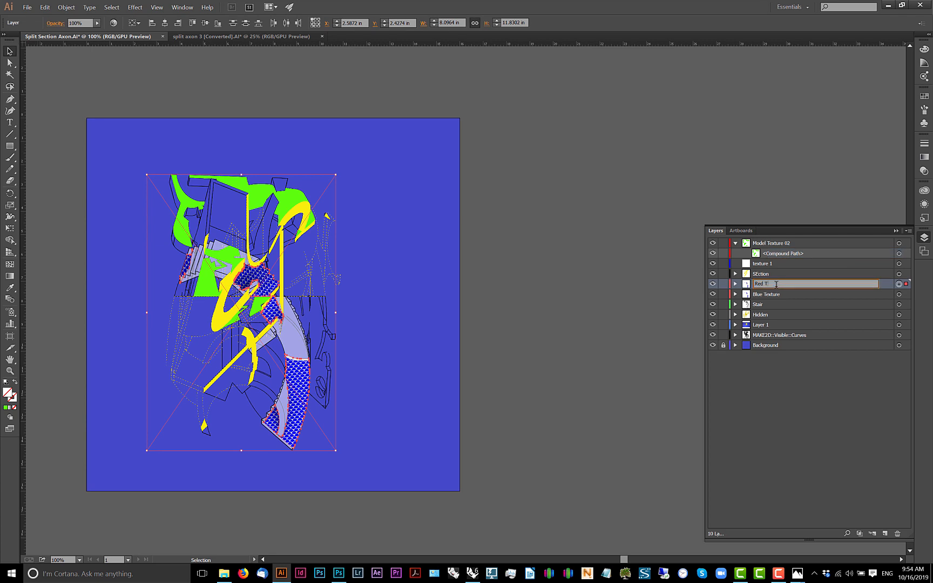
text(Exture)
key(Return)
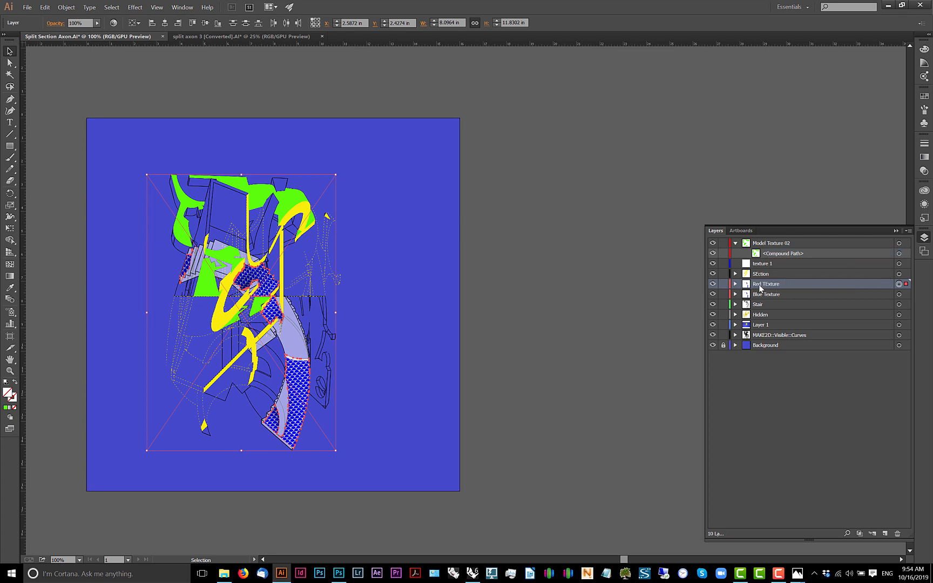
- Remove the old clipping shape from Red TExture and move the green compound path into that layer above the linked render
drag(756, 260, 899, 535)
click(735, 274)
click(772, 284)
click(785, 283)
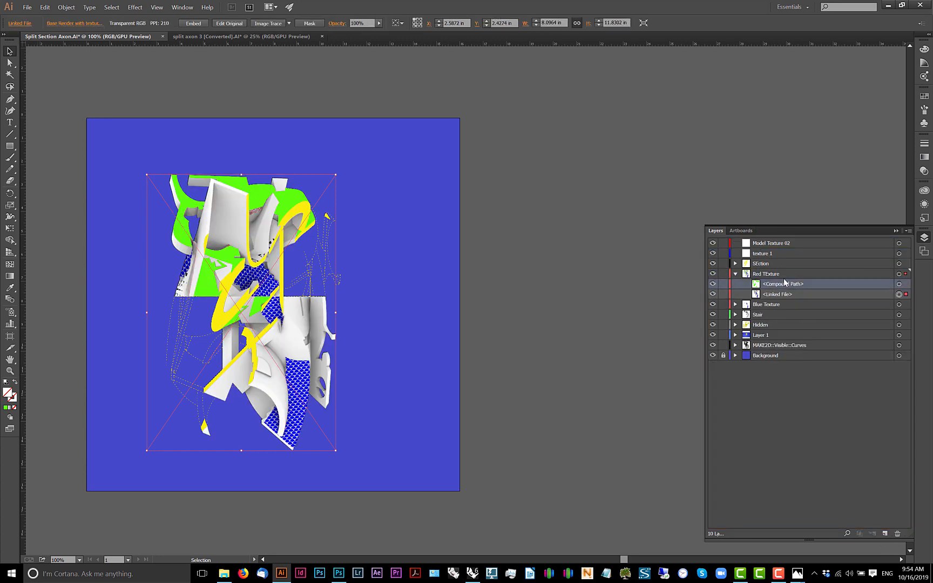
- Clip the linked render in the Red TExture layer to the green compound path and clear the selection
click(898, 285)
scroll(364, 286, up, 2)
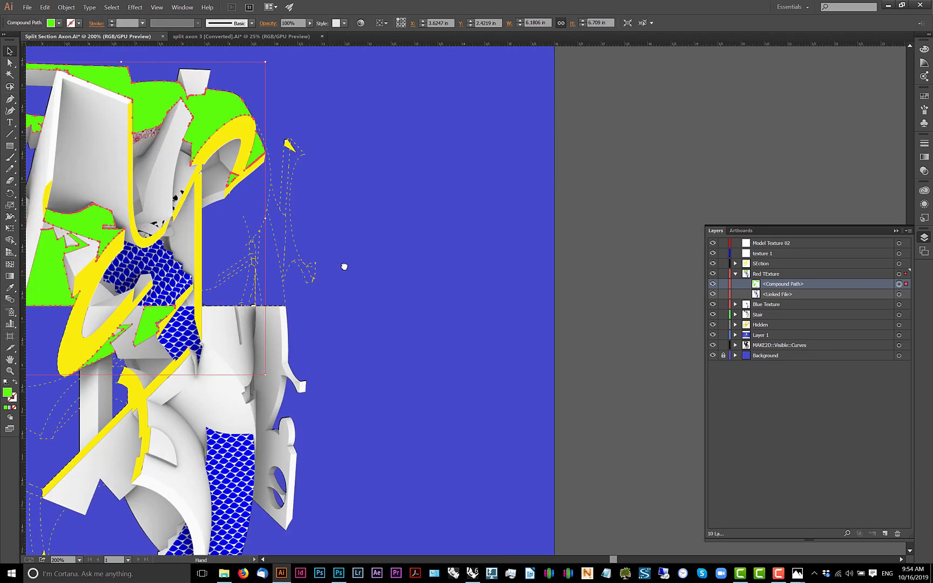
drag(345, 266, 457, 264)
click(788, 276)
click(861, 533)
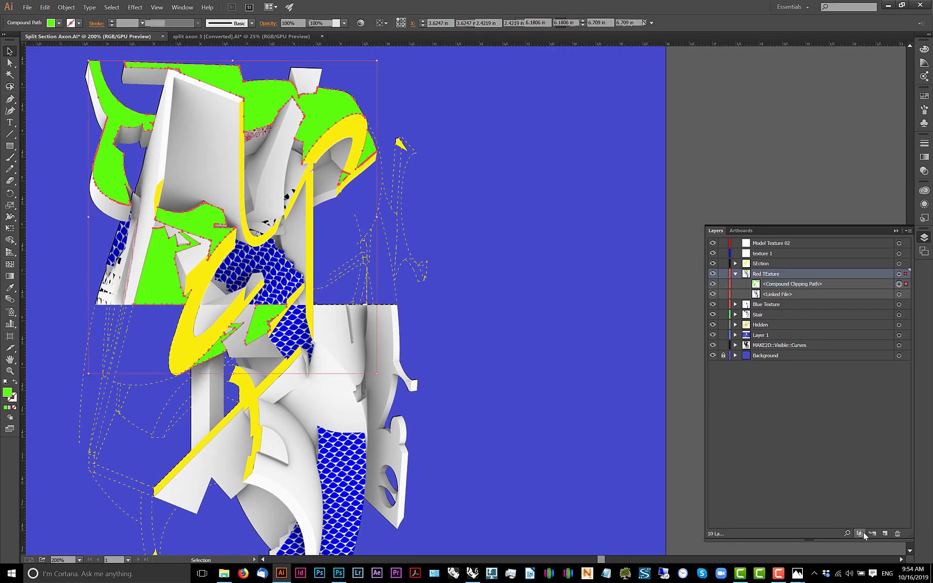
key(ctrl+minus)
click(710, 196)
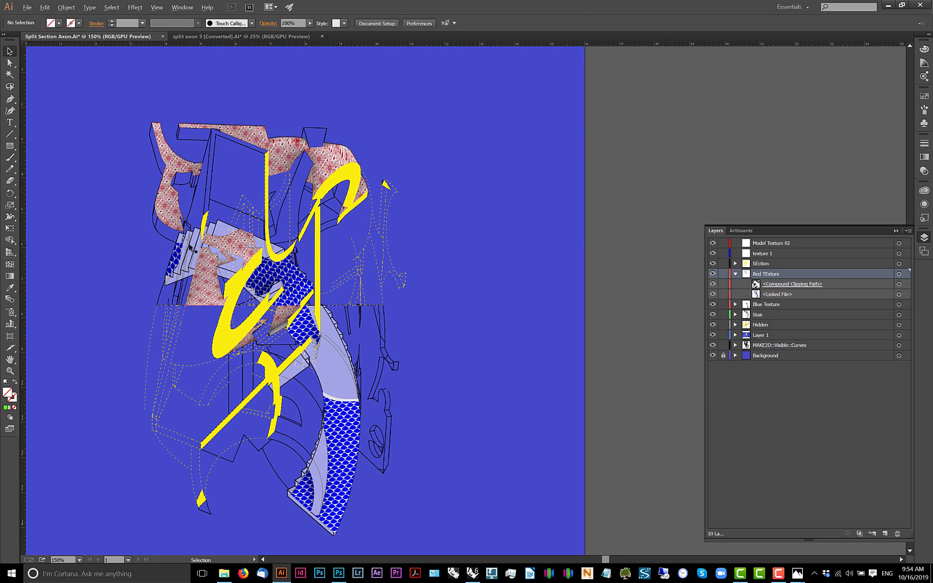
- Examine the edges of the clipped red pattern across the upper and middle parts of the drawing
scroll(189, 247, up, 2)
scroll(339, 305, down, 1)
scroll(204, 164, up, 1)
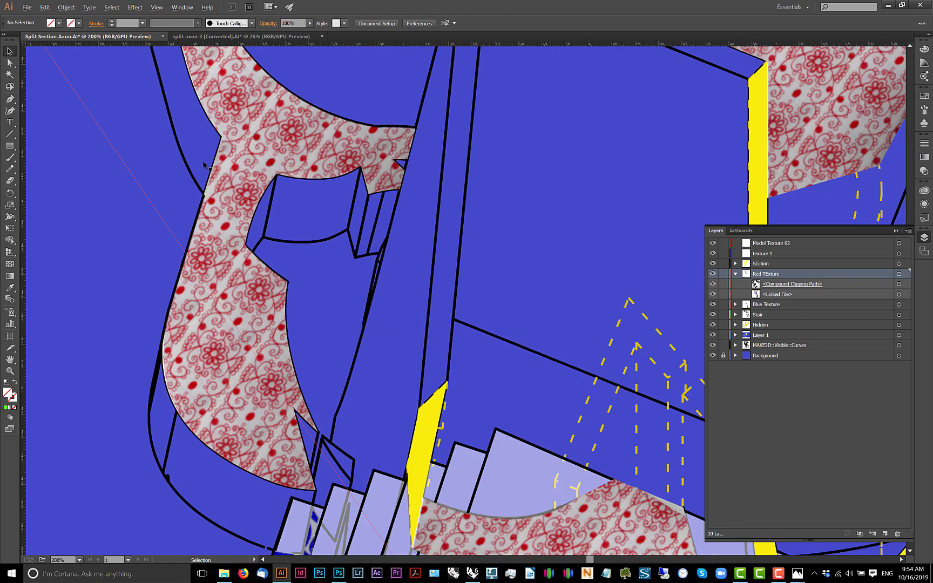
scroll(231, 186, down, 4)
drag(435, 277, 394, 236)
scroll(367, 353, up, 1)
scroll(366, 364, up, 3)
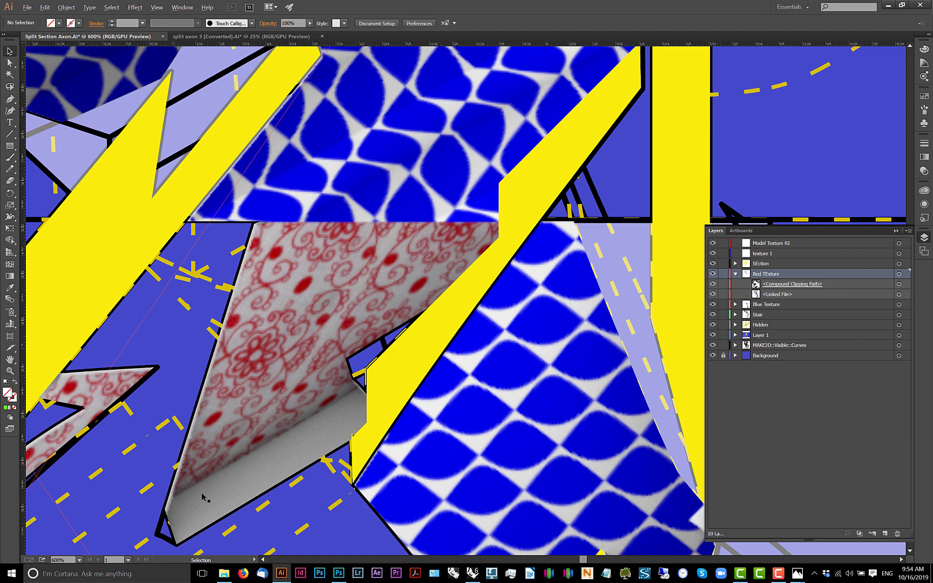
scroll(312, 444, down, 2)
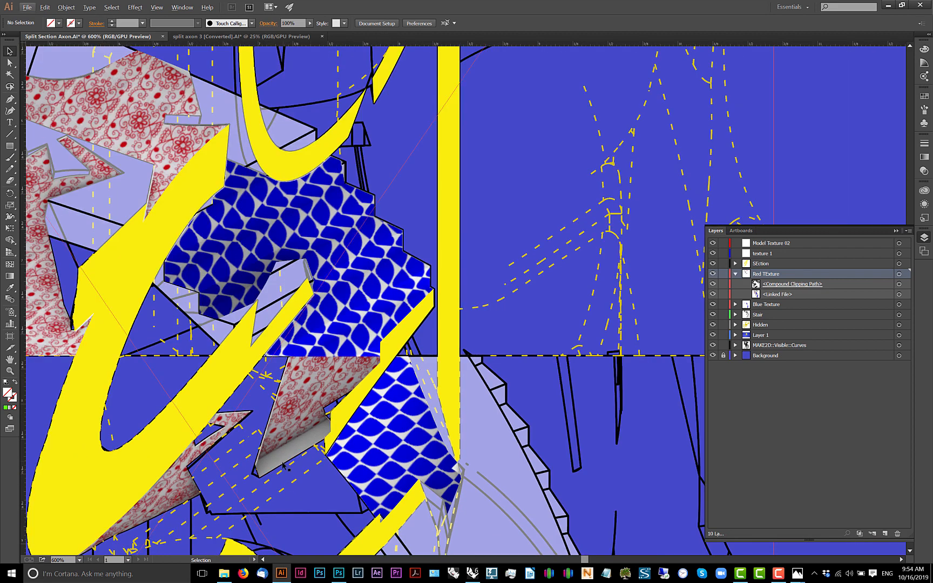
- Isolate the compound clipping path and move the lower tip anchor of the piece below the split line up to the pattern's edge
click(281, 466)
scroll(286, 459, up, 3)
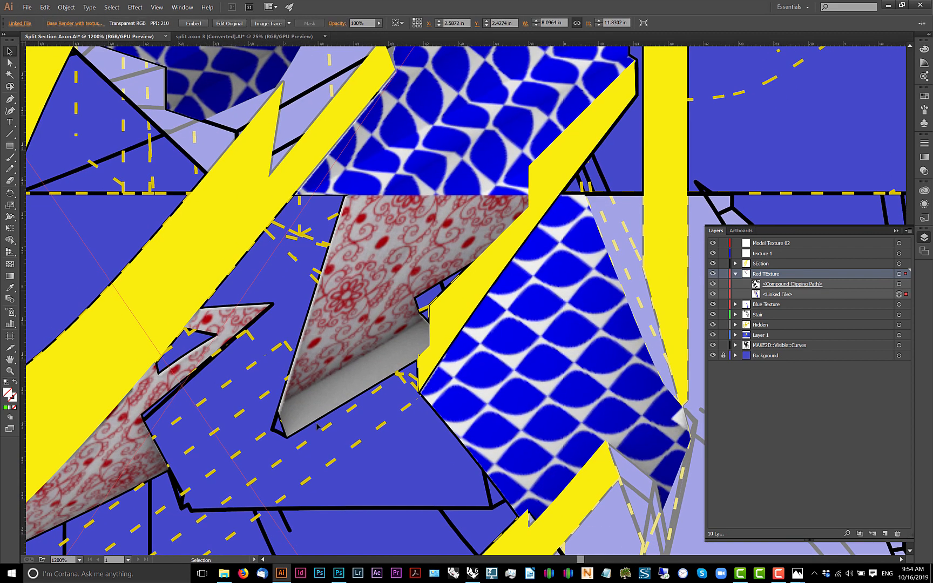
double_click(316, 426)
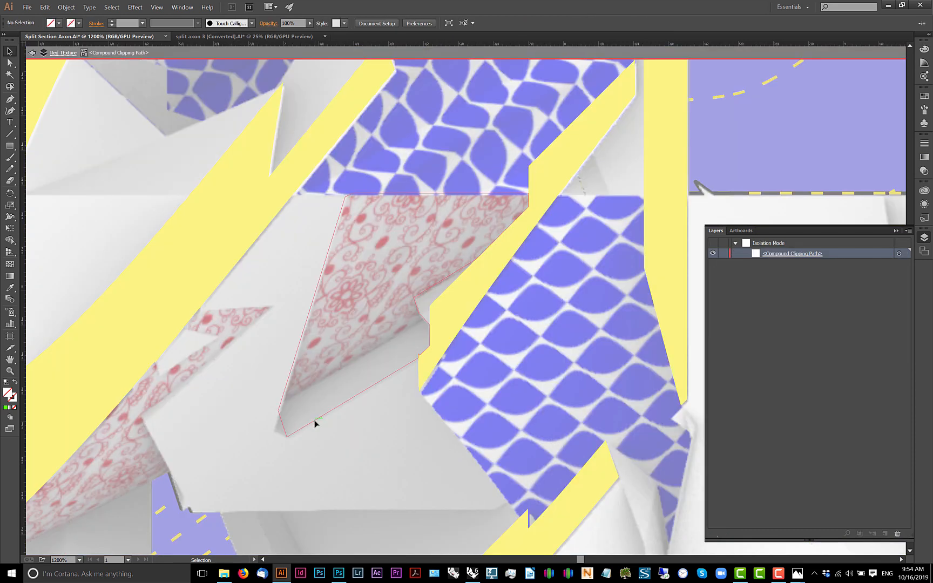
click(10, 64)
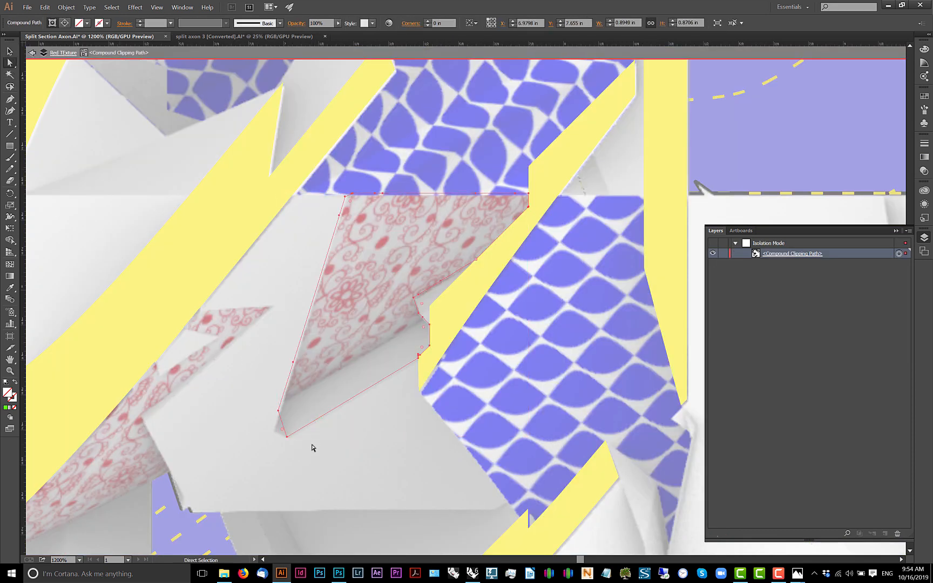
drag(286, 437, 283, 402)
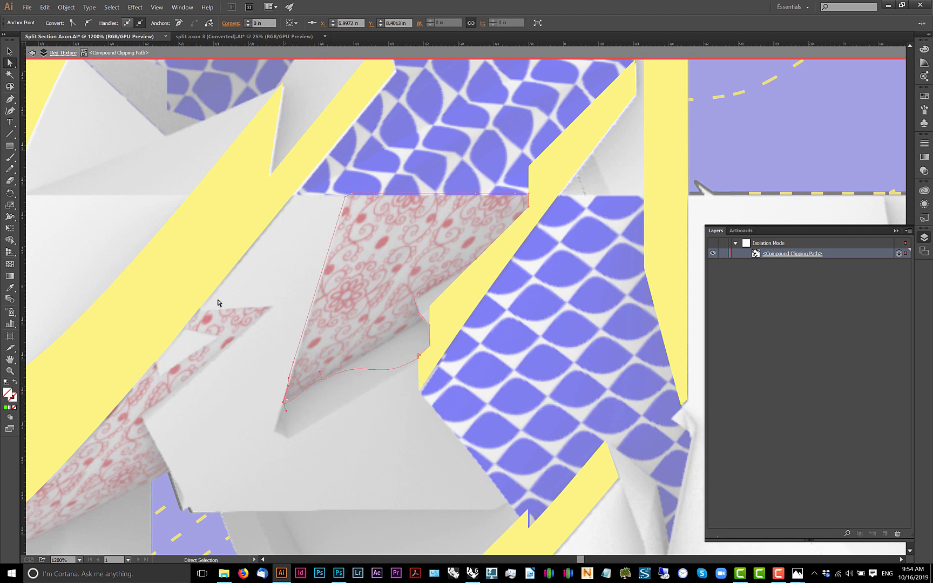
- Delete the extra anchor on the piece's lower edge and convert its tip anchor to a corner point
click(9, 98)
drag(10, 98, 47, 134)
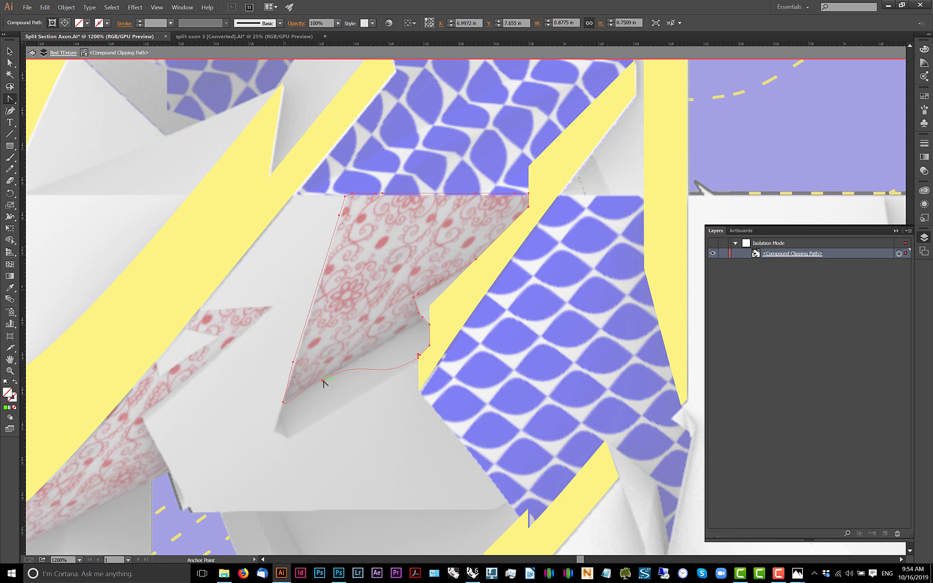
drag(323, 381, 374, 384)
drag(11, 100, 47, 123)
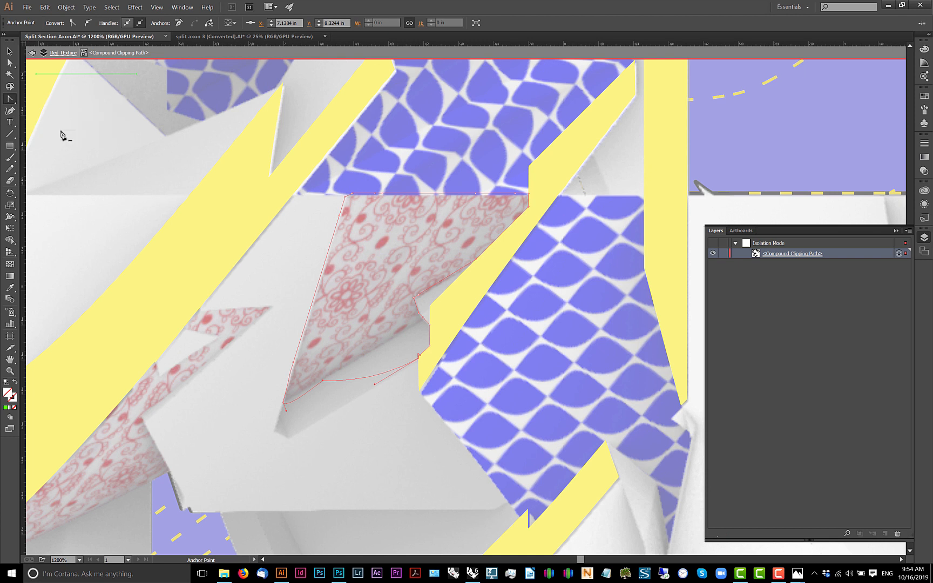
click(322, 381)
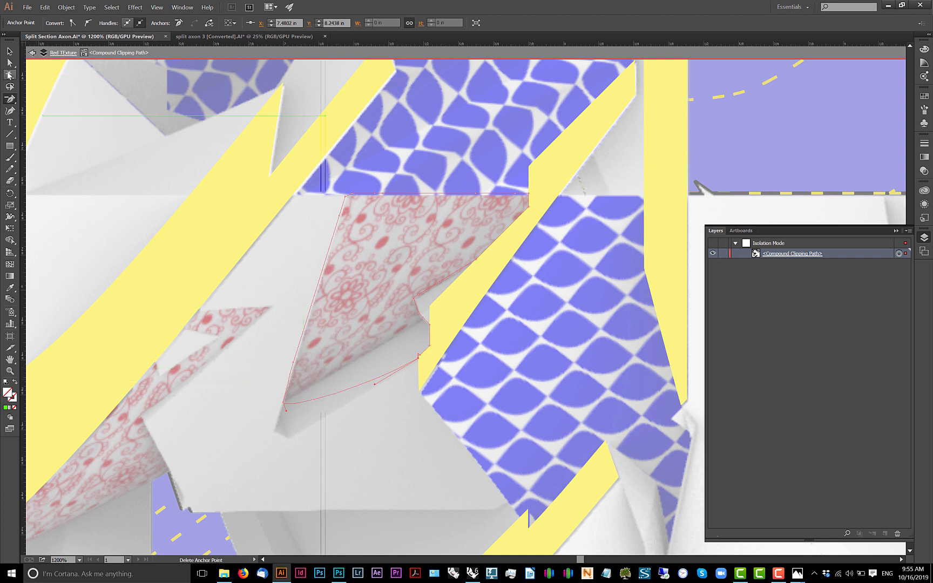
drag(10, 101, 51, 133)
click(284, 406)
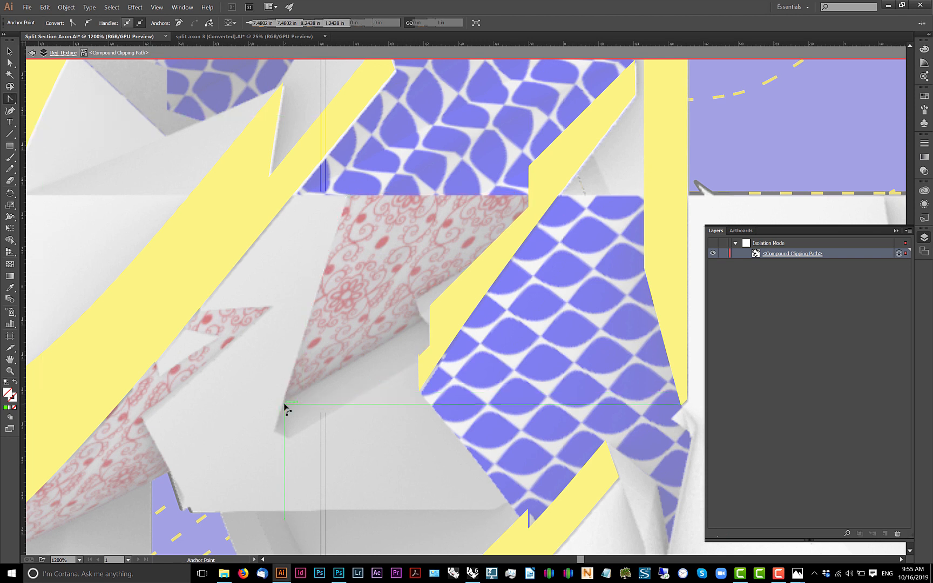
click(283, 403)
- Move the lower edge's far anchor to the red pattern's corner and delete the surplus anchors beside the yellow section cut
key(a)
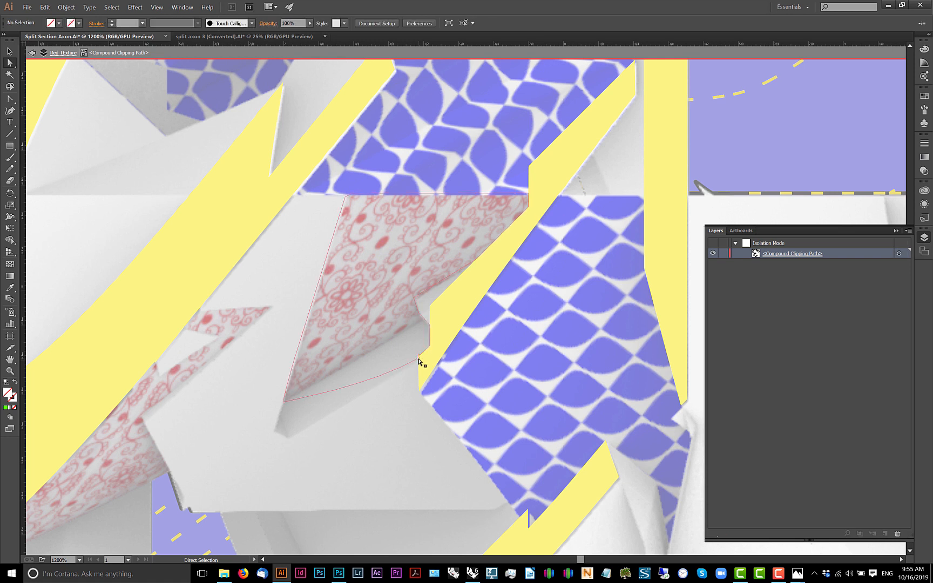
drag(419, 360, 426, 321)
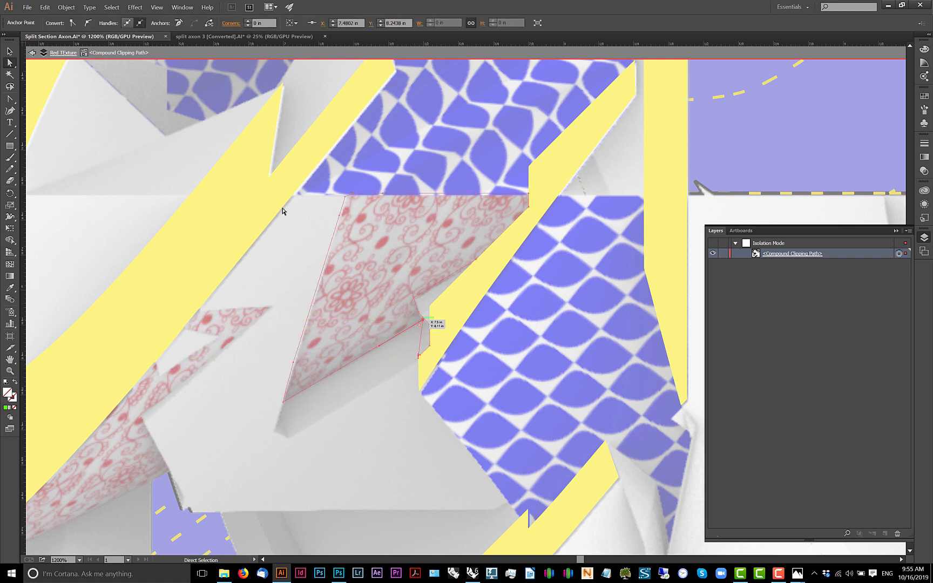
click(10, 99)
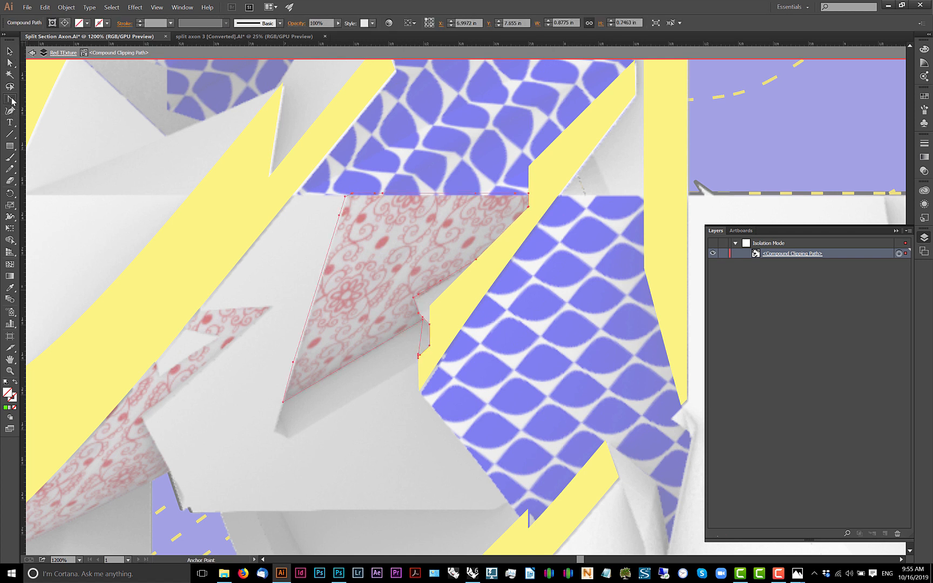
click(54, 119)
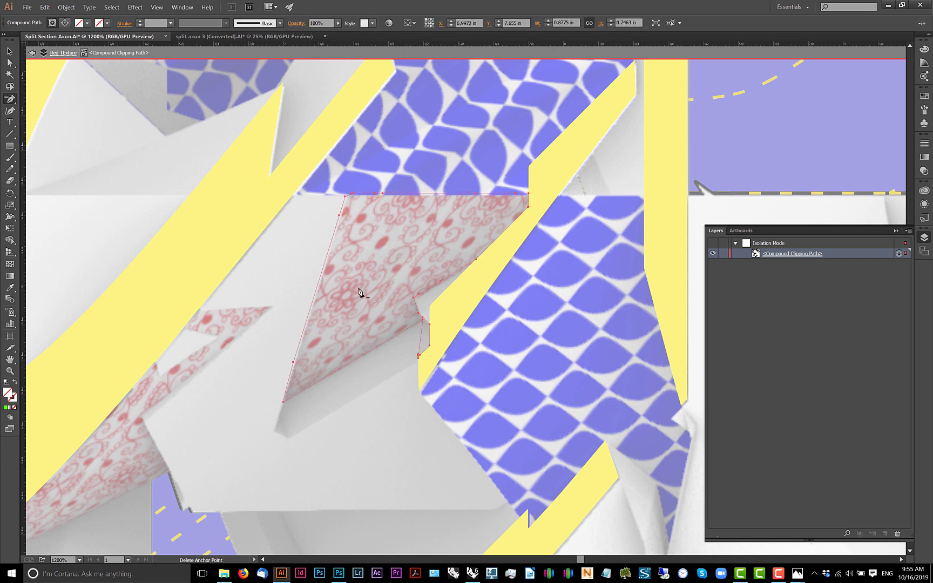
click(418, 356)
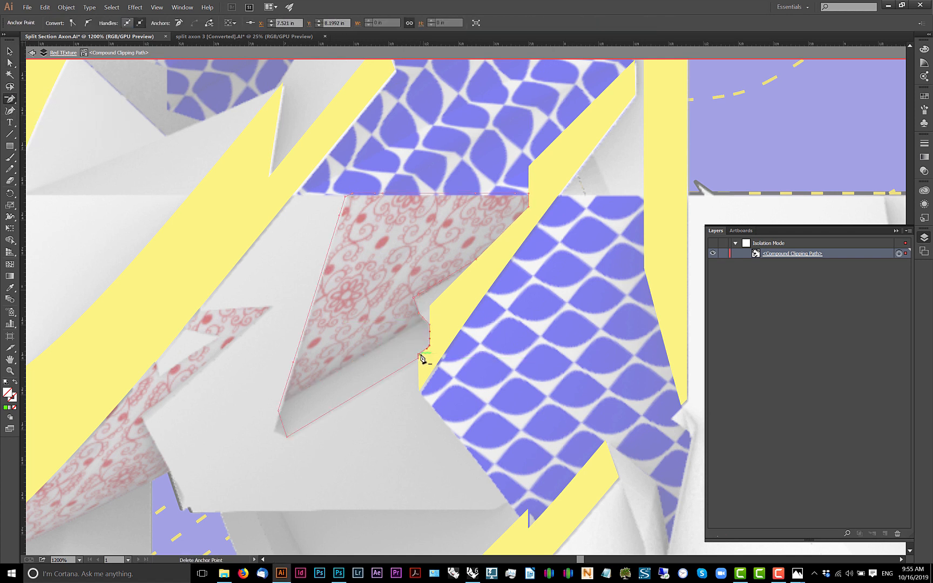
click(395, 335)
scroll(421, 356, up, 5)
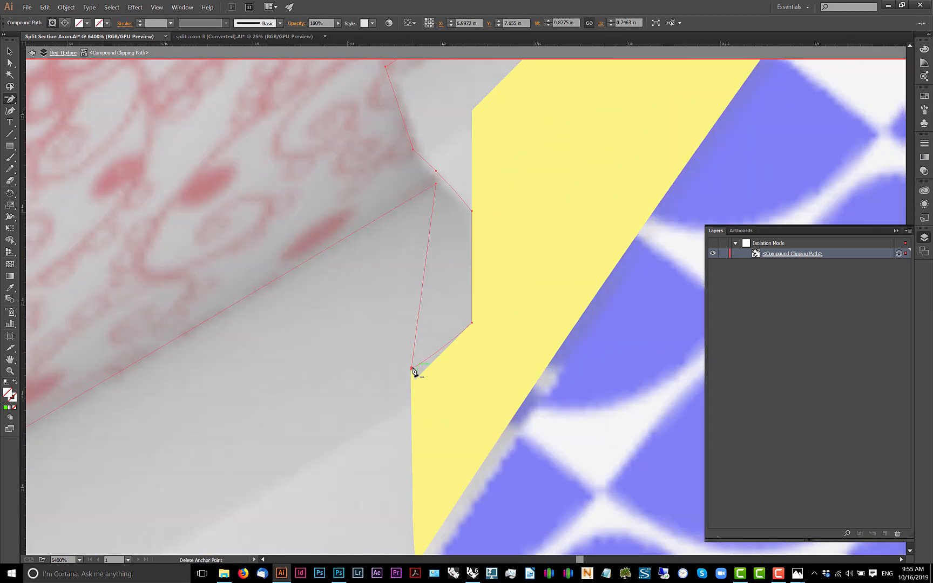
click(413, 369)
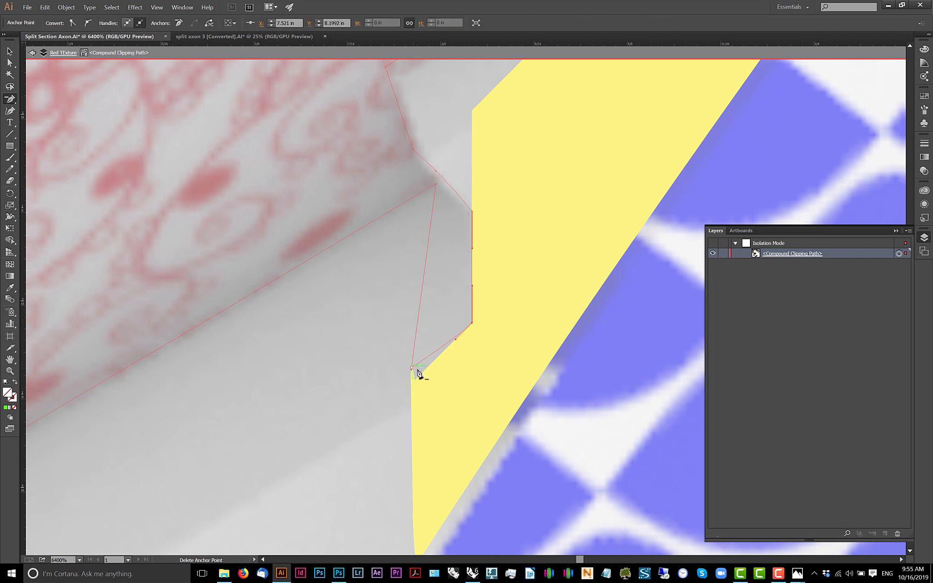
click(473, 323)
click(472, 215)
click(412, 371)
click(412, 370)
scroll(385, 252, down, 5)
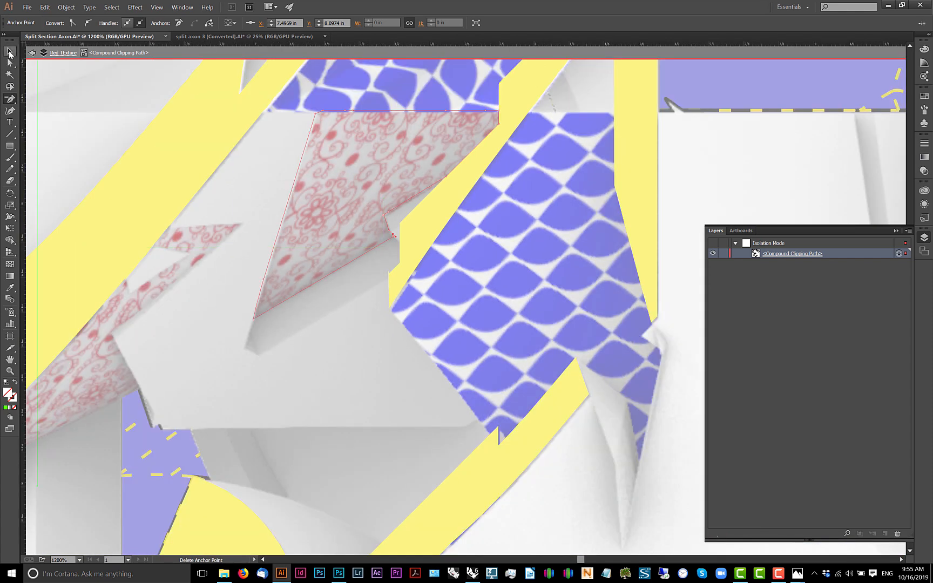
- Exit isolation mode on the clipping path and deselect the linked render
click(9, 51)
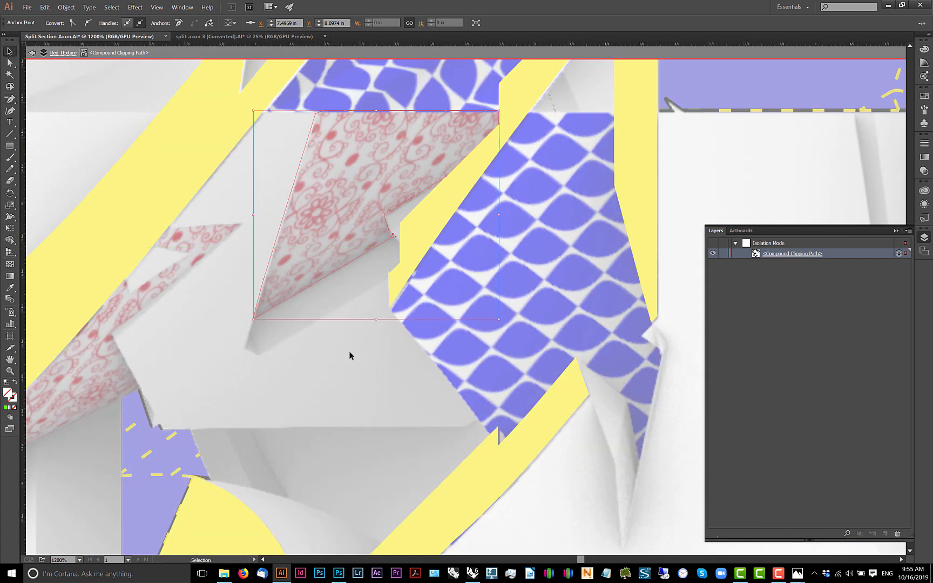
double_click(349, 351)
click(339, 280)
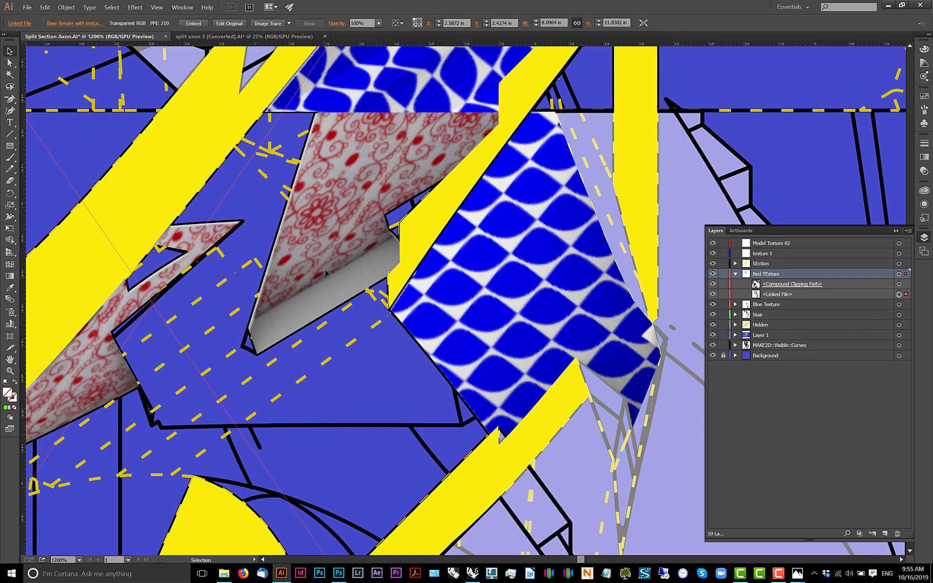
scroll(326, 273, down, 6)
drag(308, 283, 269, 298)
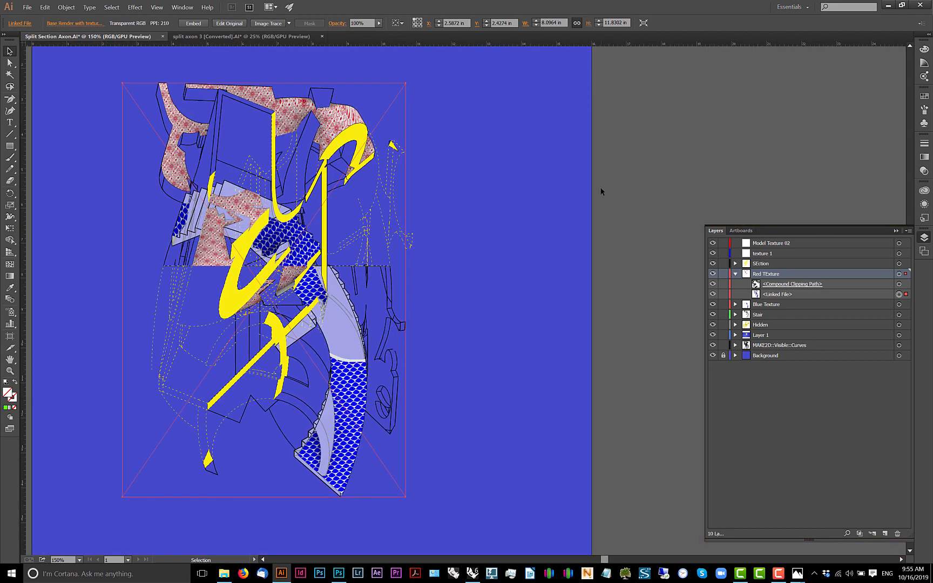
click(601, 191)
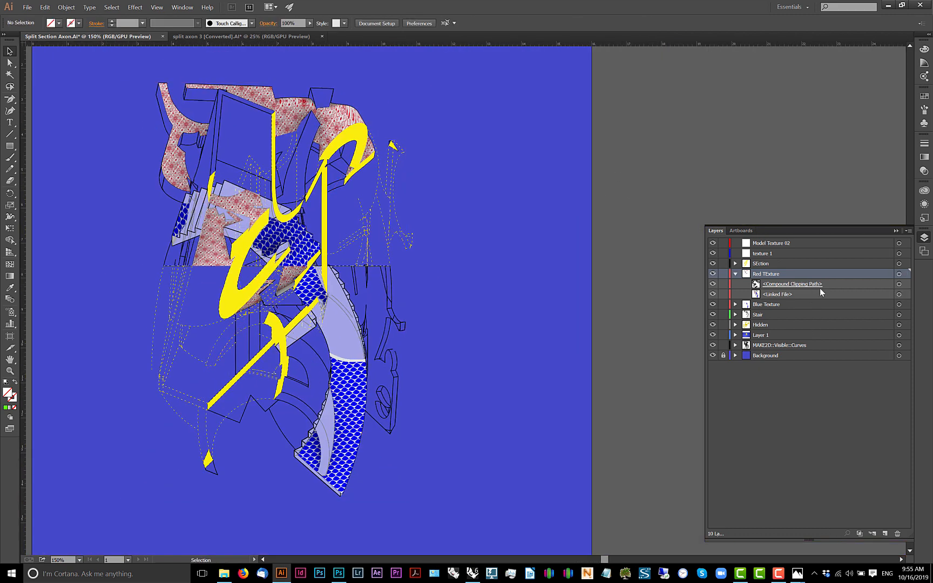
- Select the compound clipping path and lock every layer except Red TExture
click(859, 287)
click(899, 284)
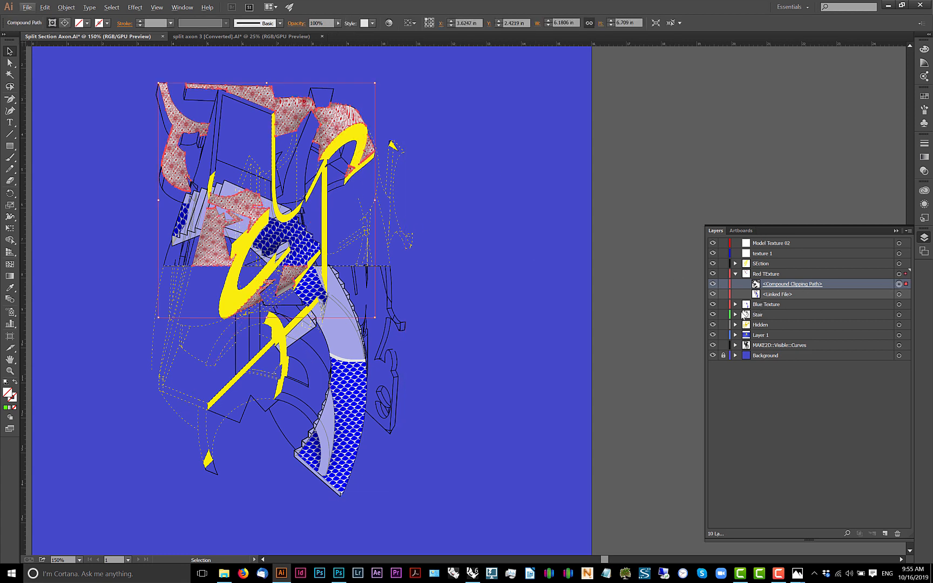
drag(725, 309, 728, 356)
drag(723, 265, 723, 238)
double_click(331, 120)
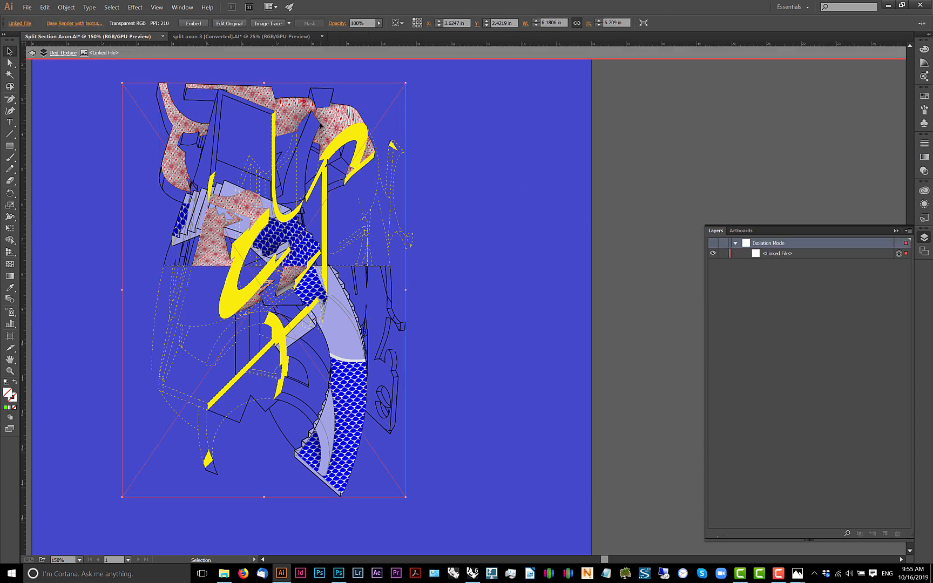
scroll(271, 300, up, 4)
scroll(377, 273, down, 3)
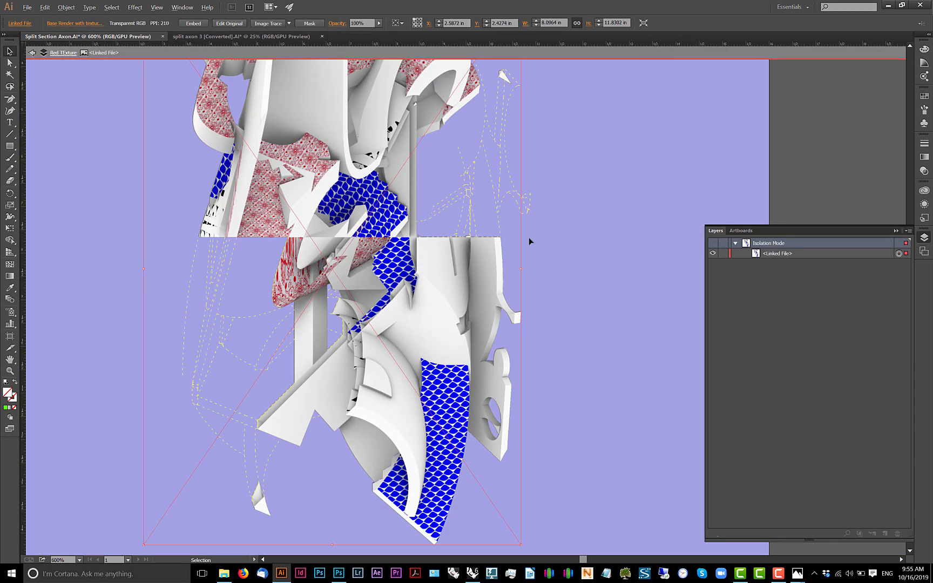
double_click(622, 186)
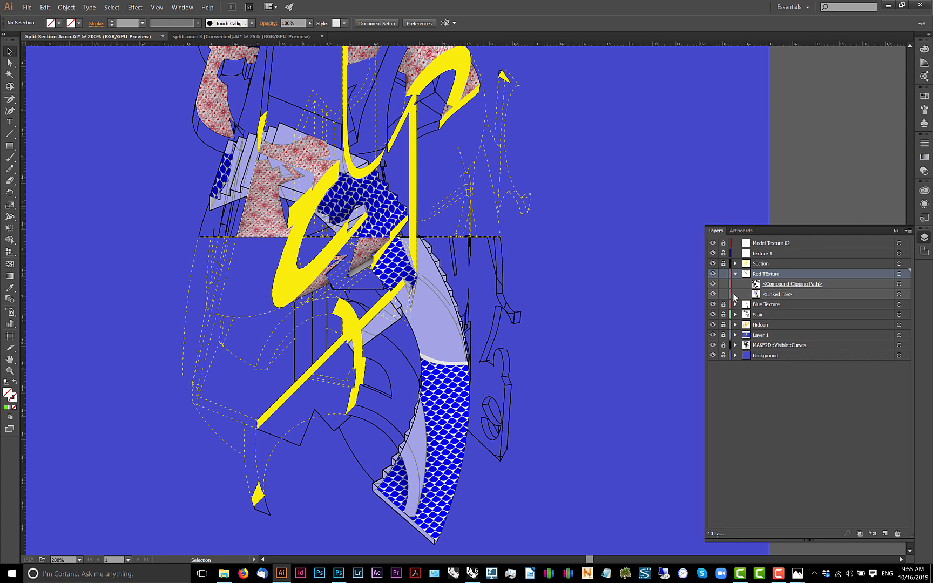
- Lock the linked render within Red TExture and isolate the compound clipping path at the piece with the gray strip
scroll(356, 261, up, 5)
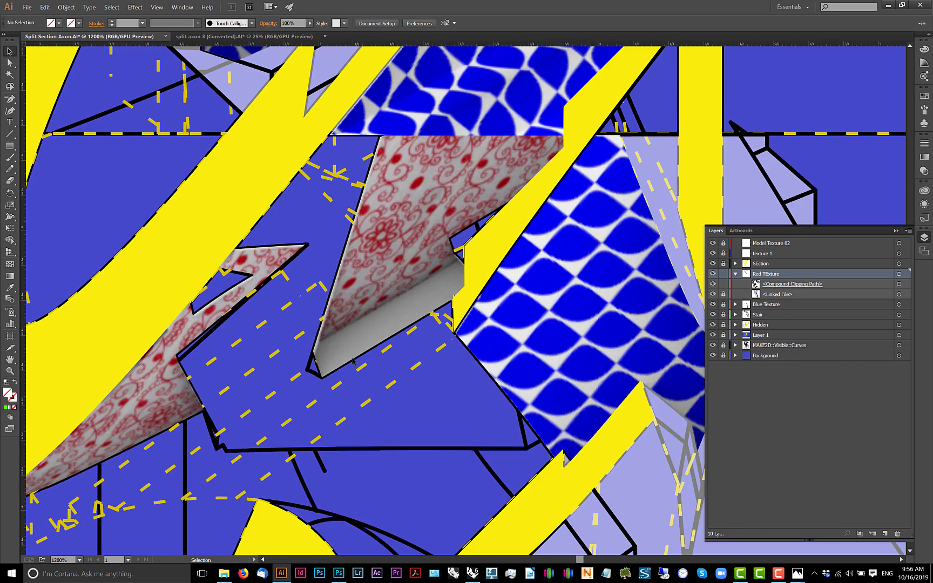
click(352, 363)
double_click(352, 363)
scroll(416, 328, up, 2)
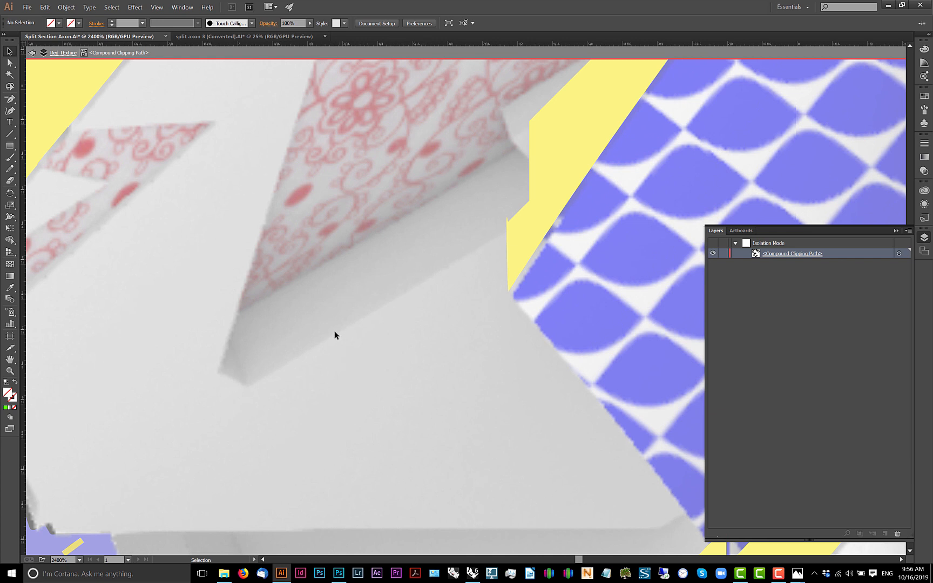
- Remove the leftover clipping outline that encloses the gray strip below the red pattern and exit isolation mode
click(244, 295)
scroll(246, 294, down, 3)
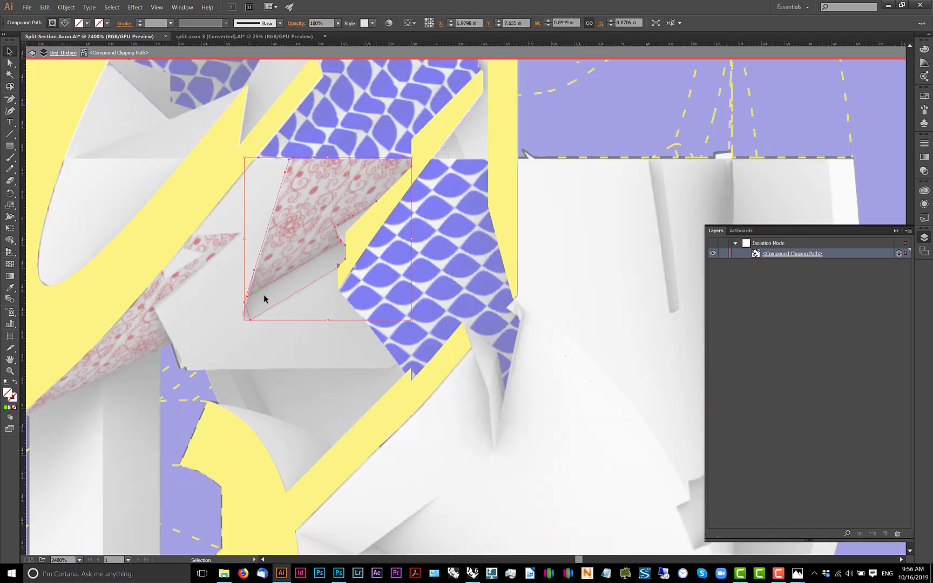
scroll(301, 305, up, 1)
click(298, 301)
click(298, 302)
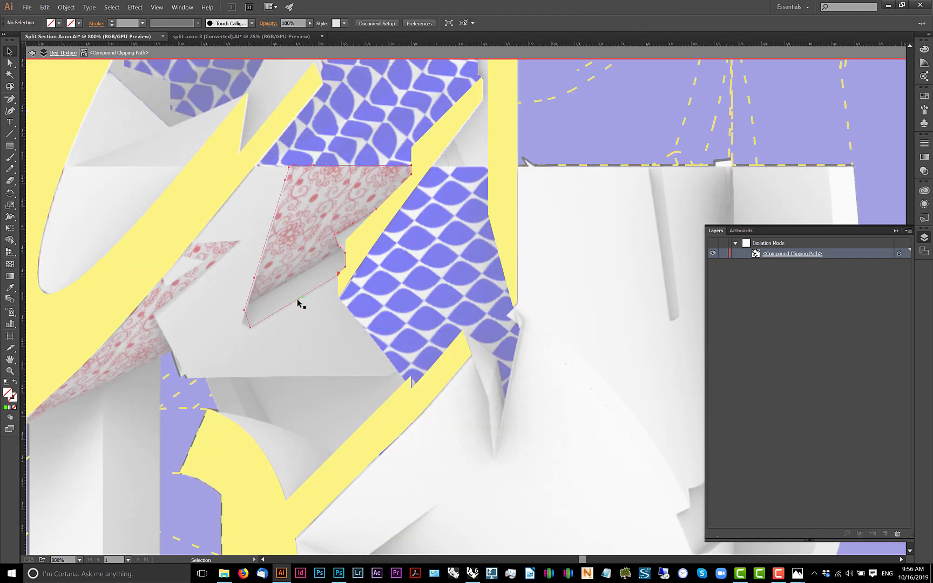
click(298, 302)
key(Escape)
scroll(313, 321, down, 4)
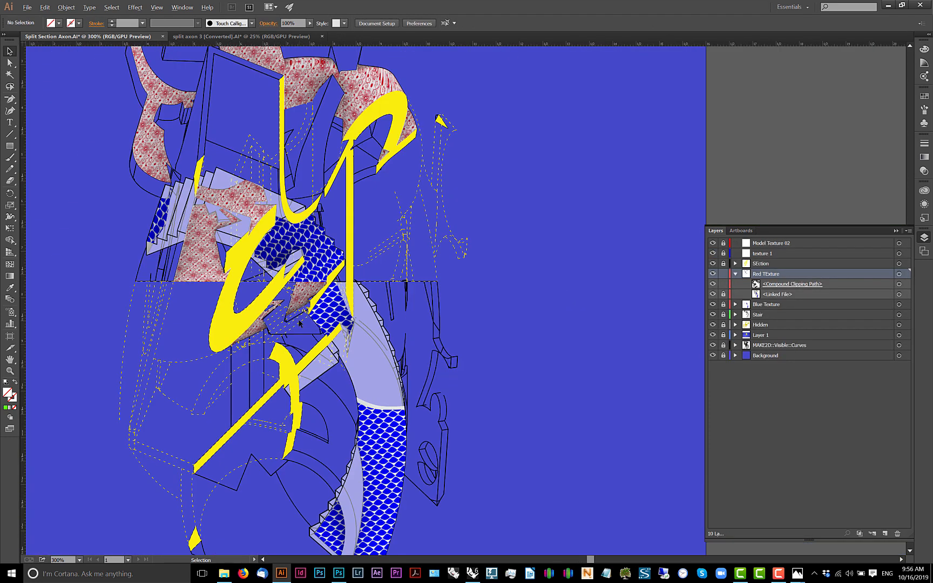
drag(329, 320, 329, 362)
scroll(398, 325, down, 1)
drag(399, 324, 314, 277)
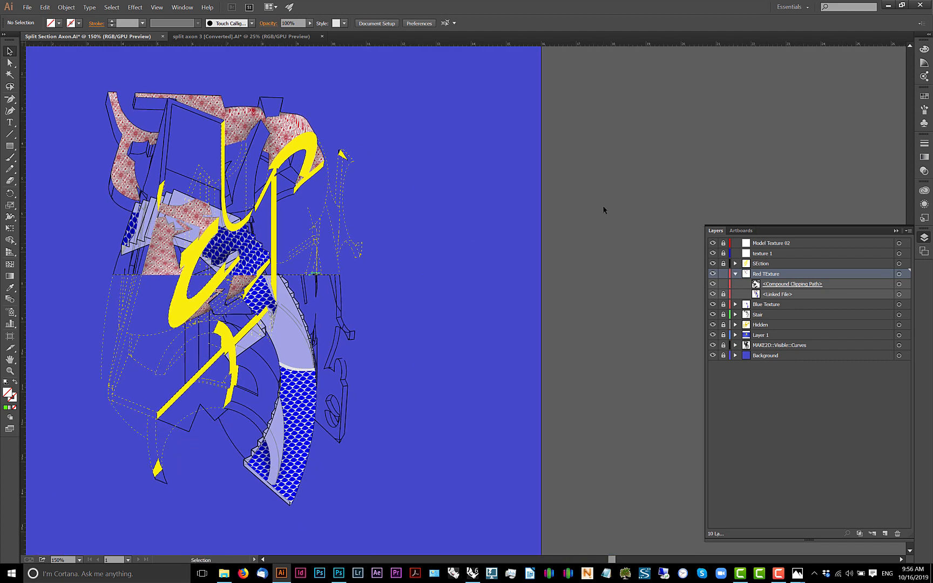
scroll(219, 146, up, 1)
scroll(218, 147, down, 1)
scroll(235, 179, up, 1)
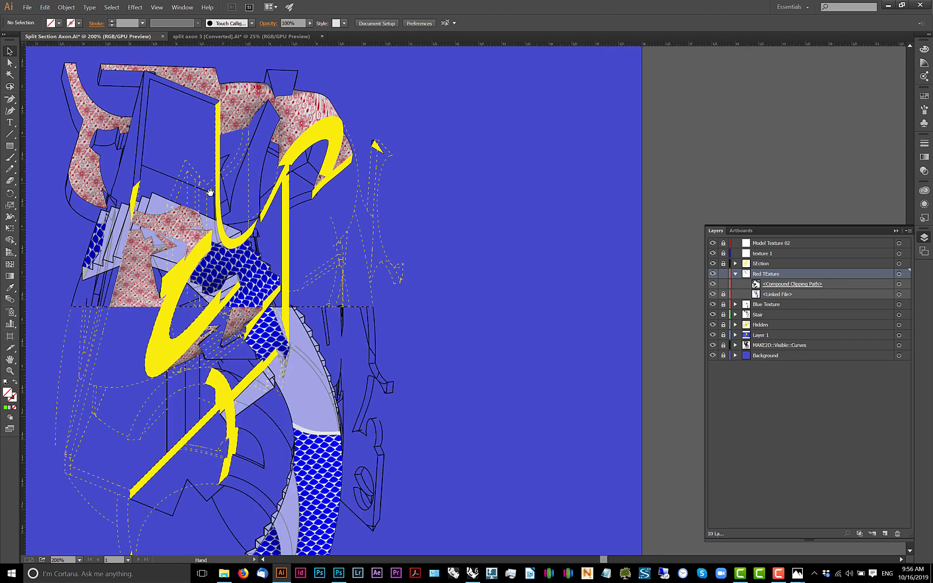
drag(210, 192, 247, 194)
- Switch to the Workshop 05.5 - Split Axon folder and open Base Render with textures.png in Adobe Photoshop CC 2017
key(alt+Tab)
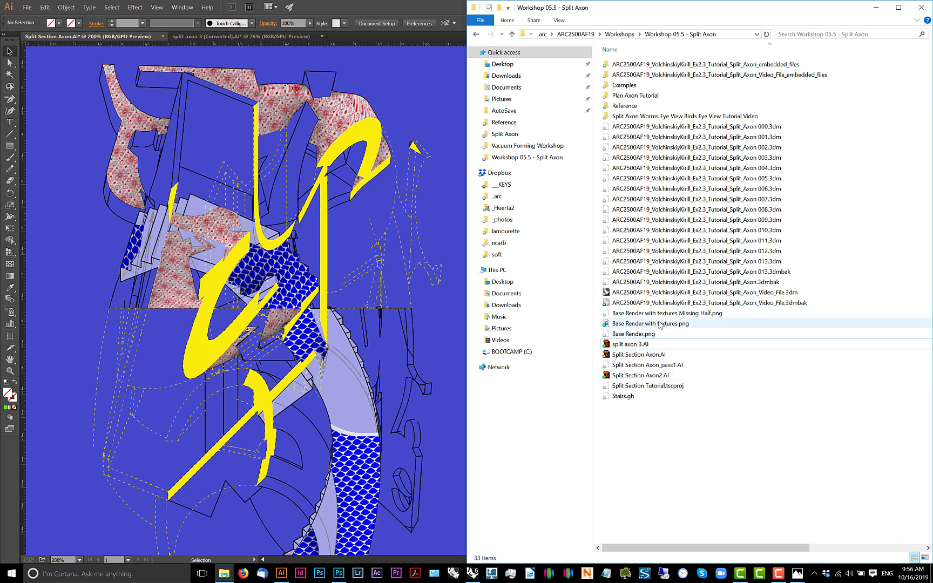
click(659, 324)
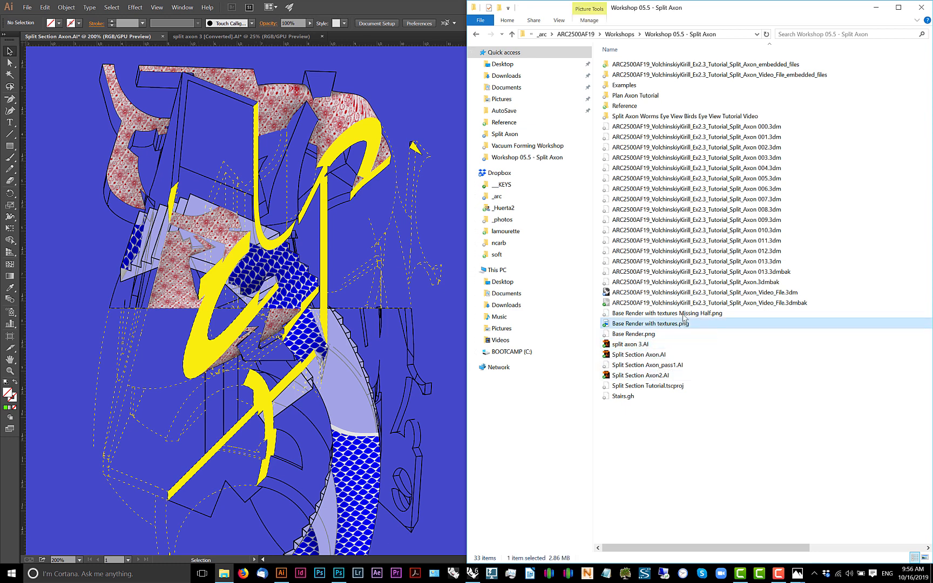
right_click(670, 326)
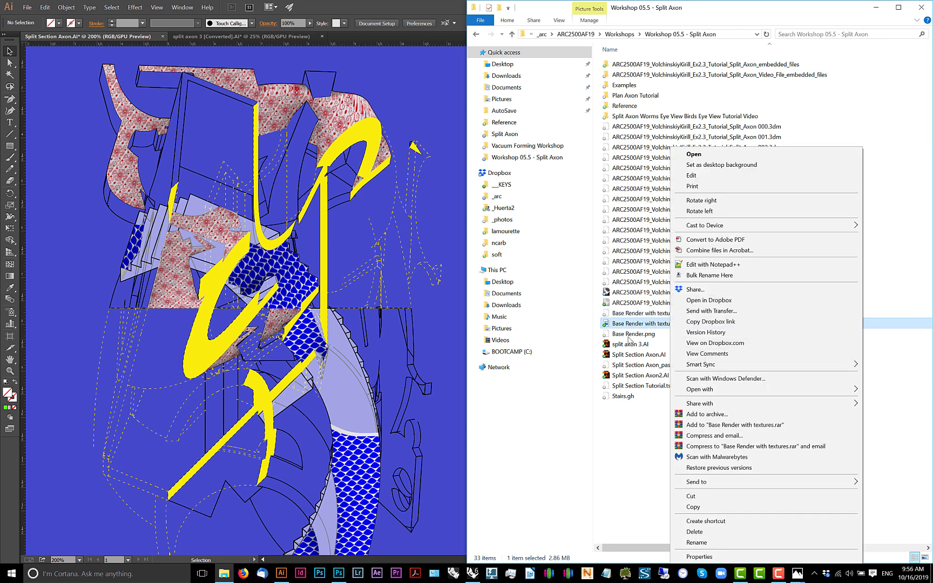
mouse_move(720, 390)
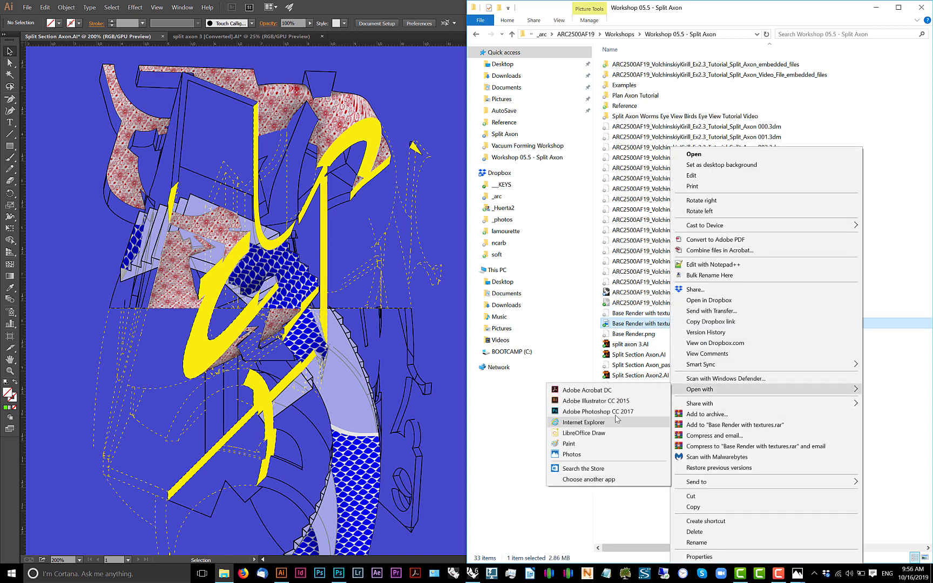
click(610, 412)
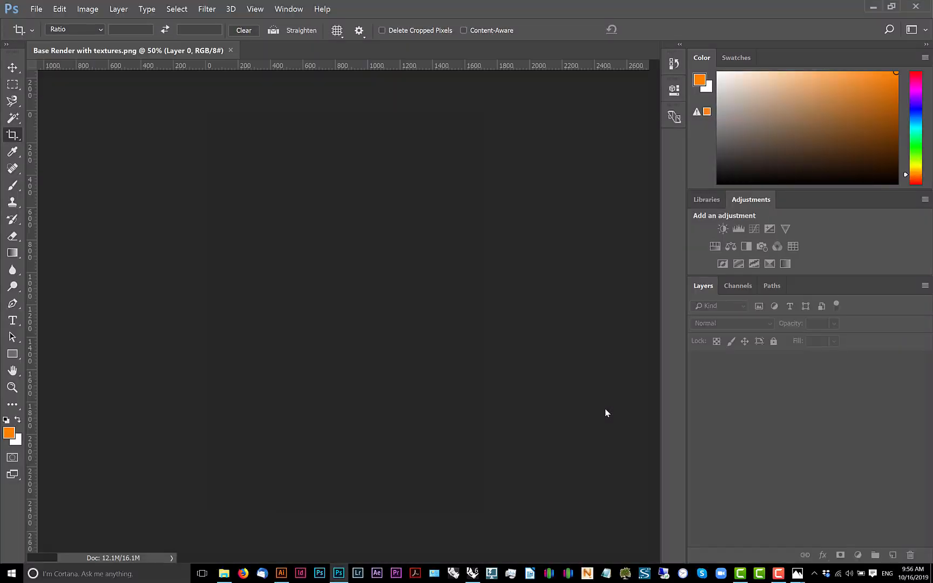
- Apply a Brightness/Contrast adjustment with brightness 55 to the textured render
click(88, 8)
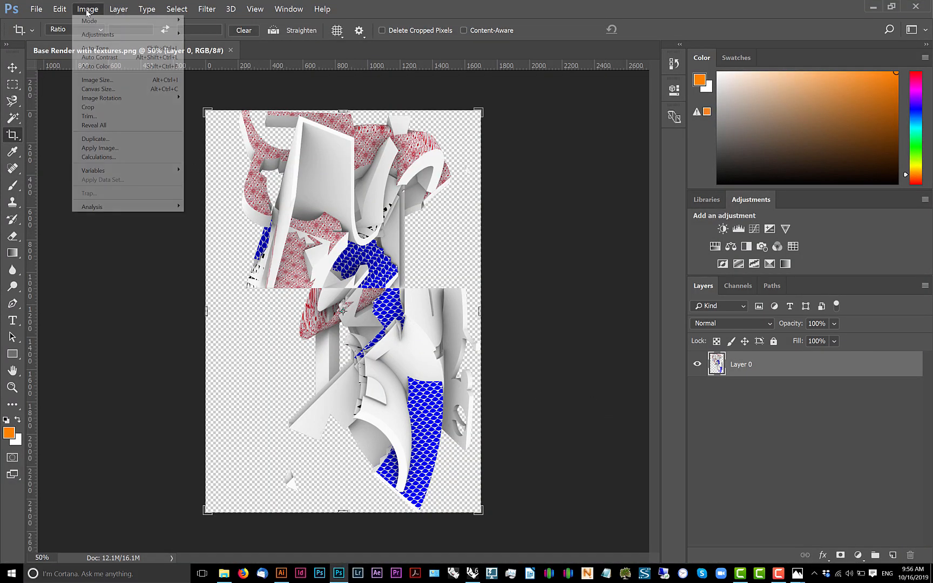
mouse_move(112, 35)
click(210, 34)
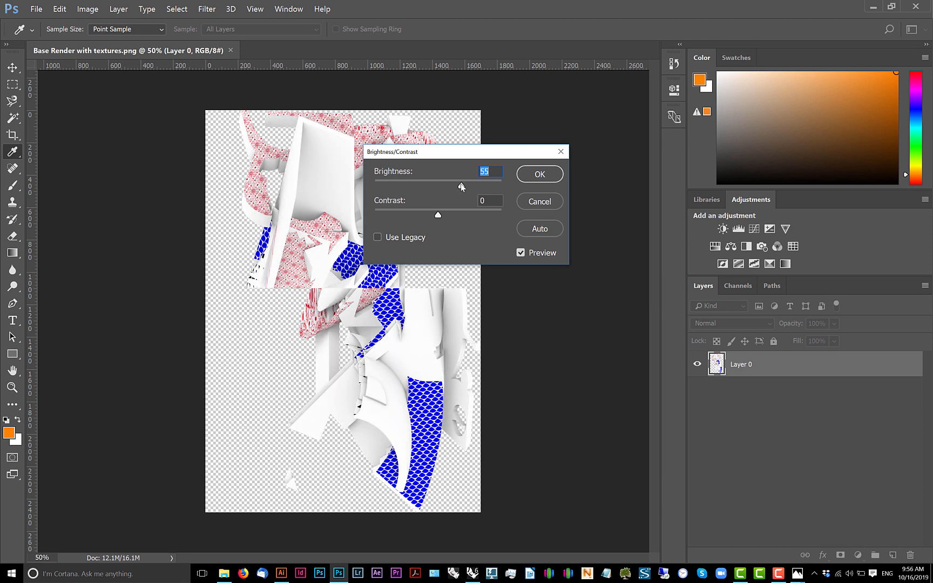
click(460, 186)
click(533, 174)
key(c)
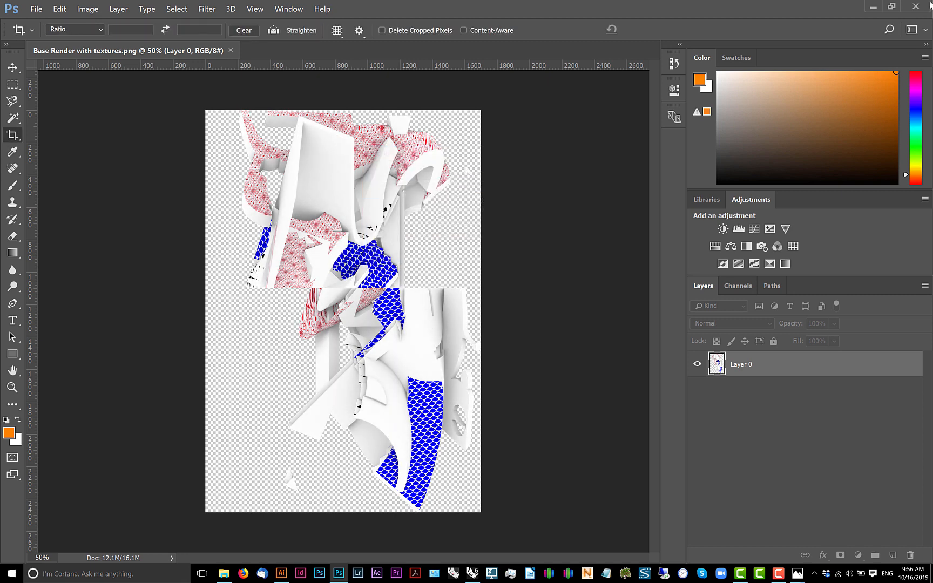
- Quit Photoshop with the render's changes saved, and update the modified linked files in the Illustrator drawing
click(915, 6)
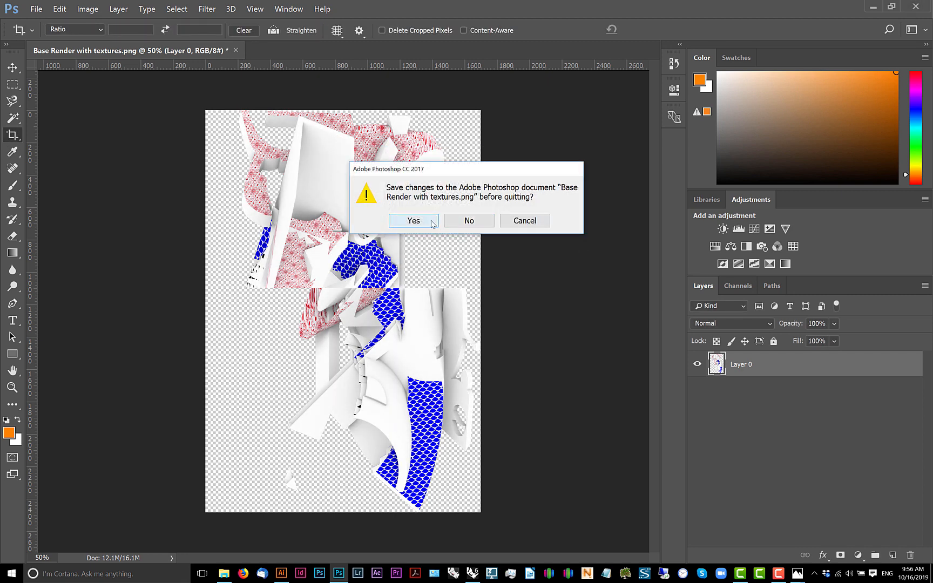
click(433, 224)
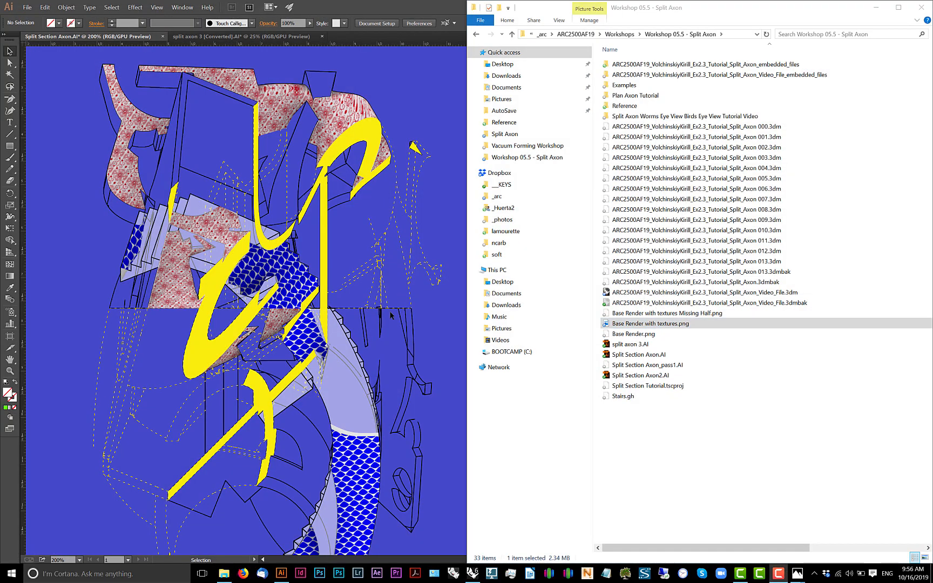
click(421, 117)
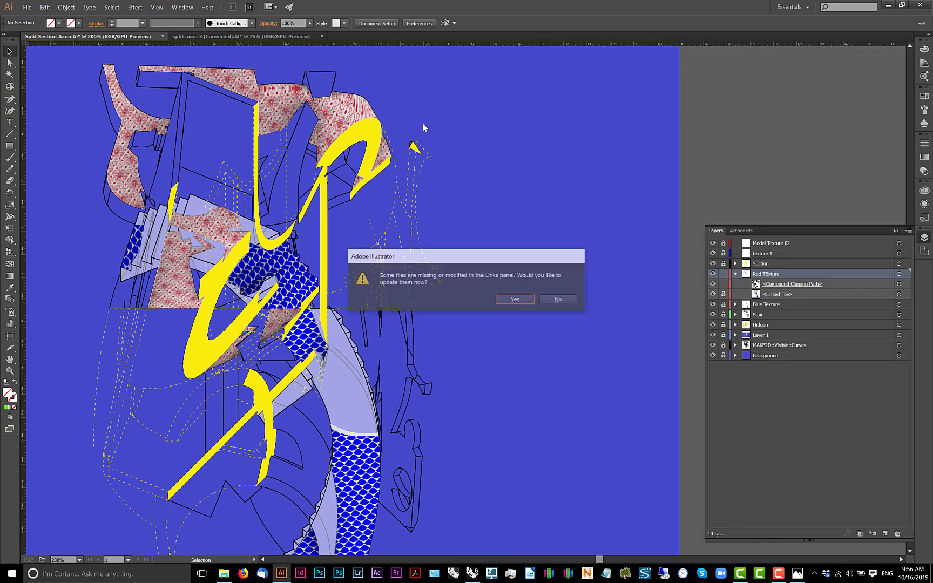
click(514, 299)
- Examine the brightened red texture up close and across the whole split axonometric
scroll(384, 272, down, 1)
scroll(353, 142, up, 3)
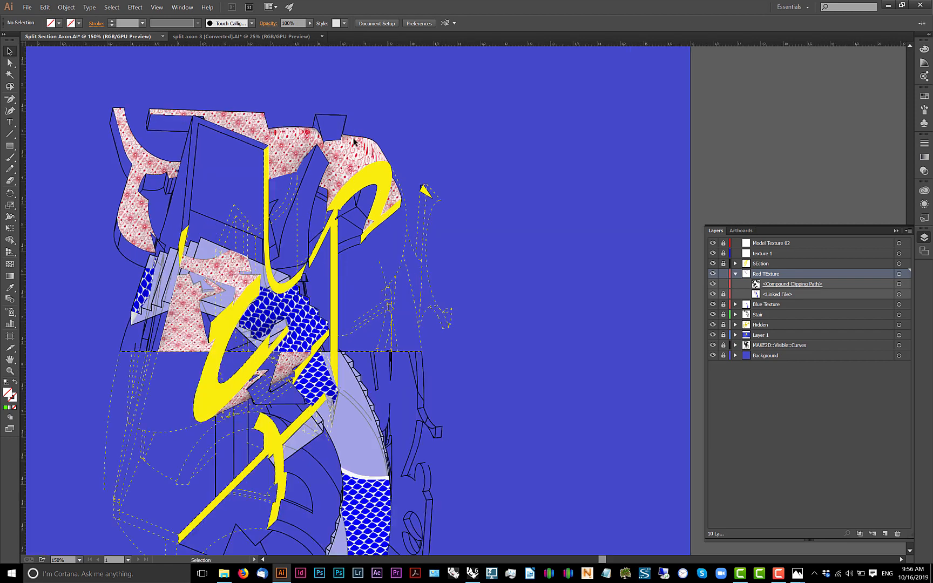
drag(470, 153, 483, 137)
scroll(471, 154, down, 1)
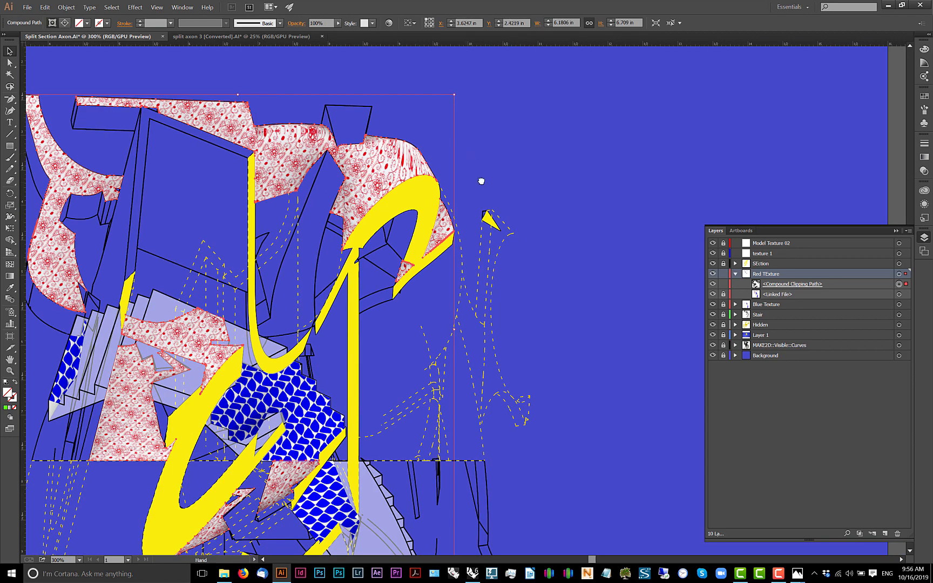
drag(477, 183, 456, 113)
scroll(515, 149, down, 2)
click(679, 158)
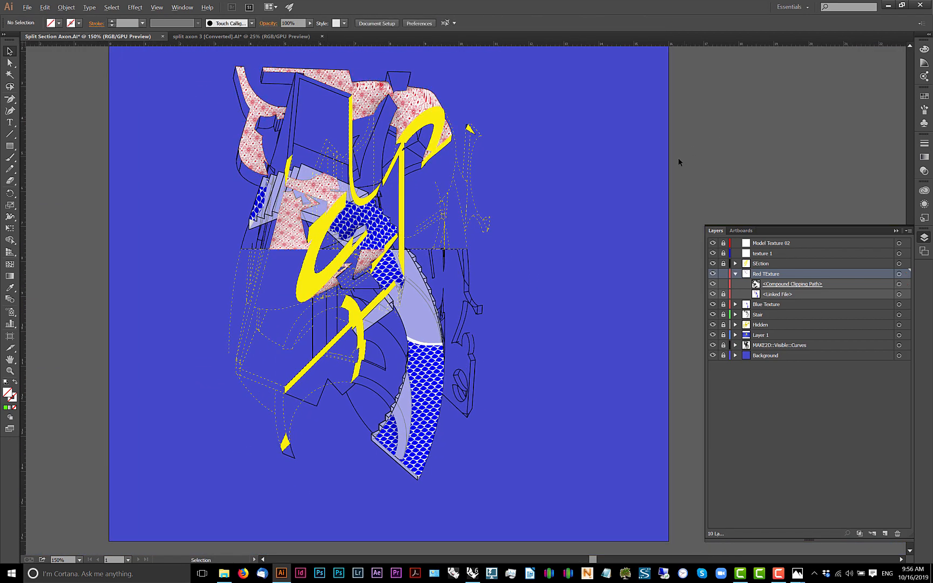
scroll(679, 160, down, 2)
drag(640, 168, 494, 214)
scroll(504, 214, up, 2)
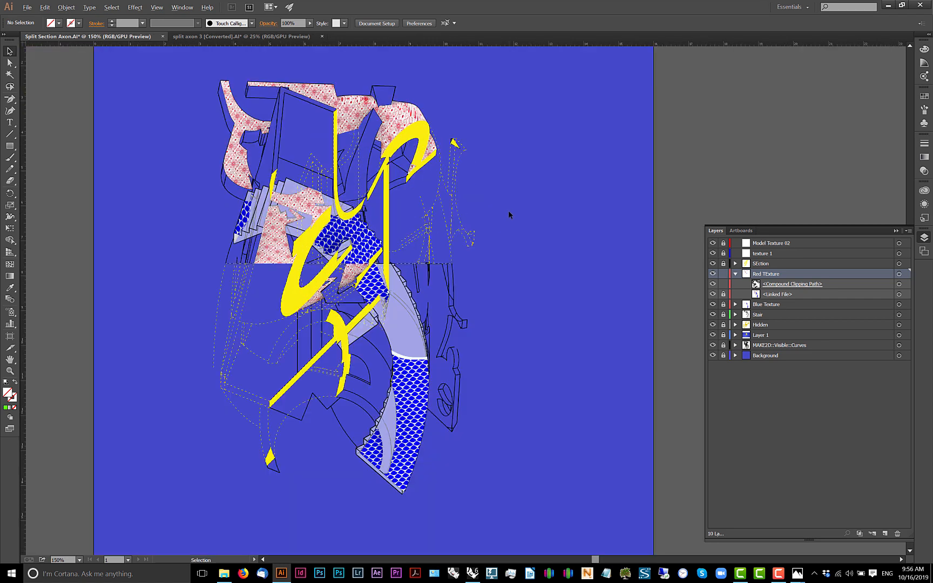
scroll(280, 179, up, 2)
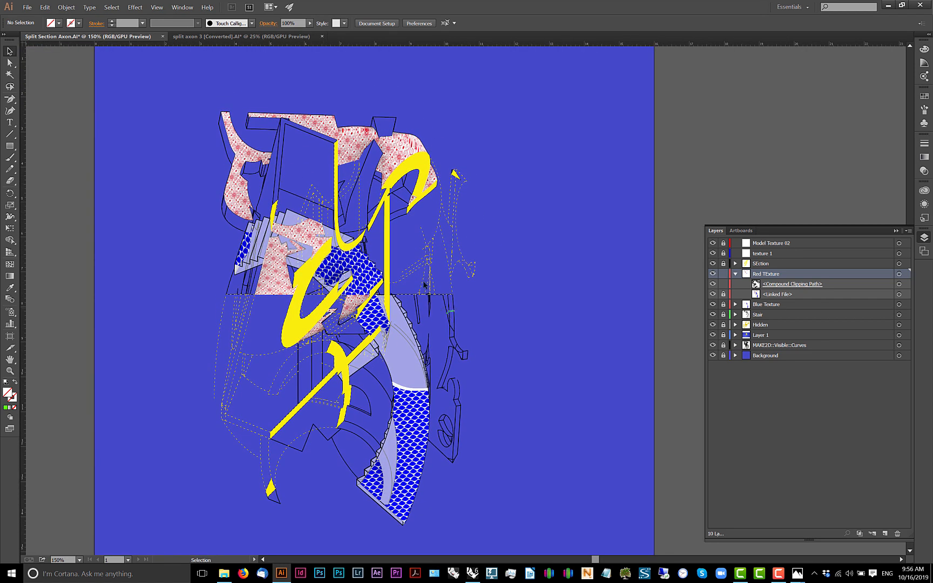
- Switch to the Rhino model of the split axon and maximize its window
key(alt+Tab)
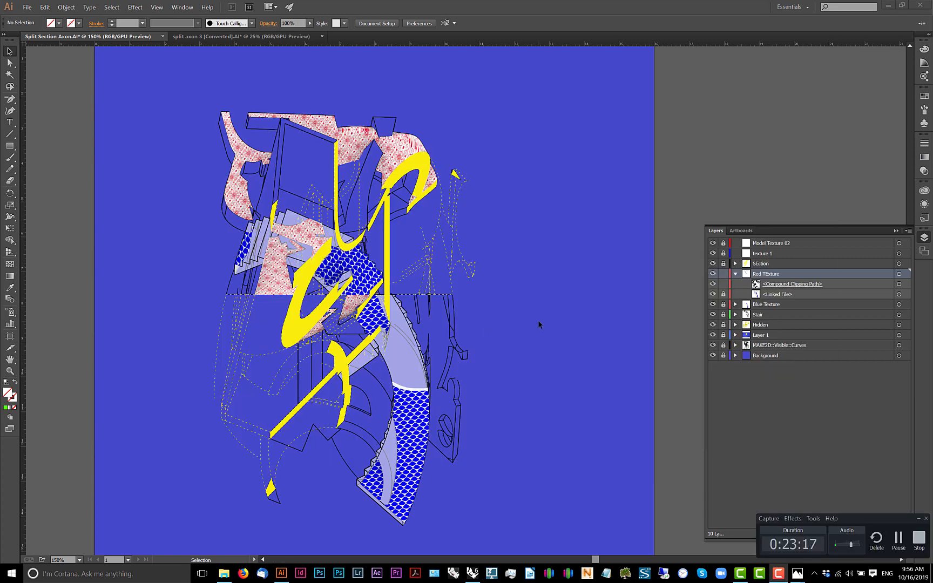
key(alt+Tab)
click(137, 370)
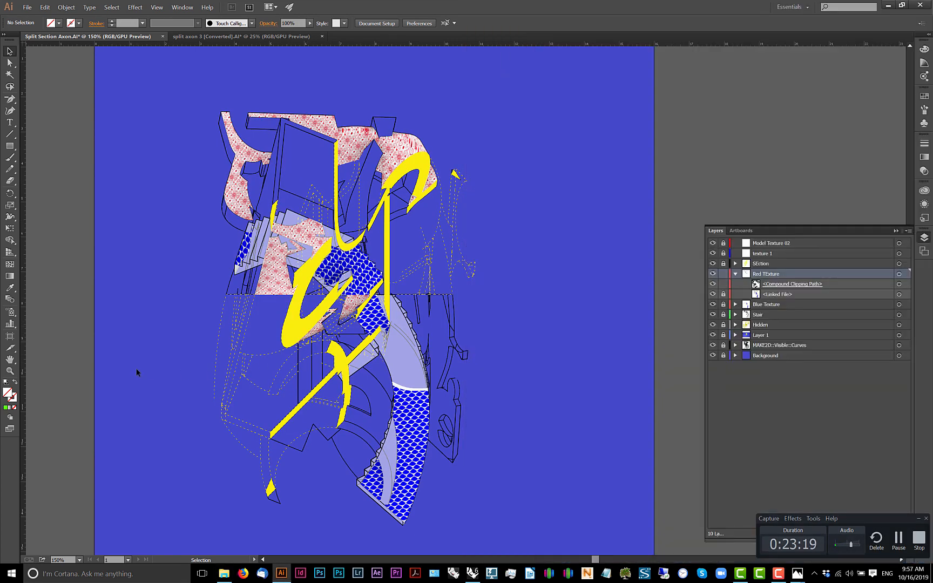
key(alt+Tab)
click(472, 573)
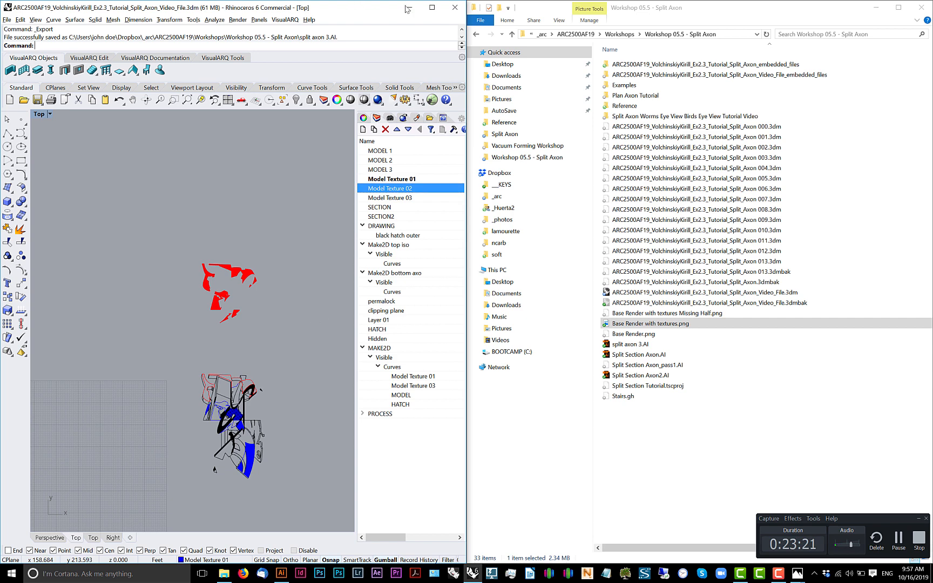
click(432, 8)
- Frame the rightmost split axonometric model in the Top view, save the Rhino file and render that view
drag(548, 431, 487, 230)
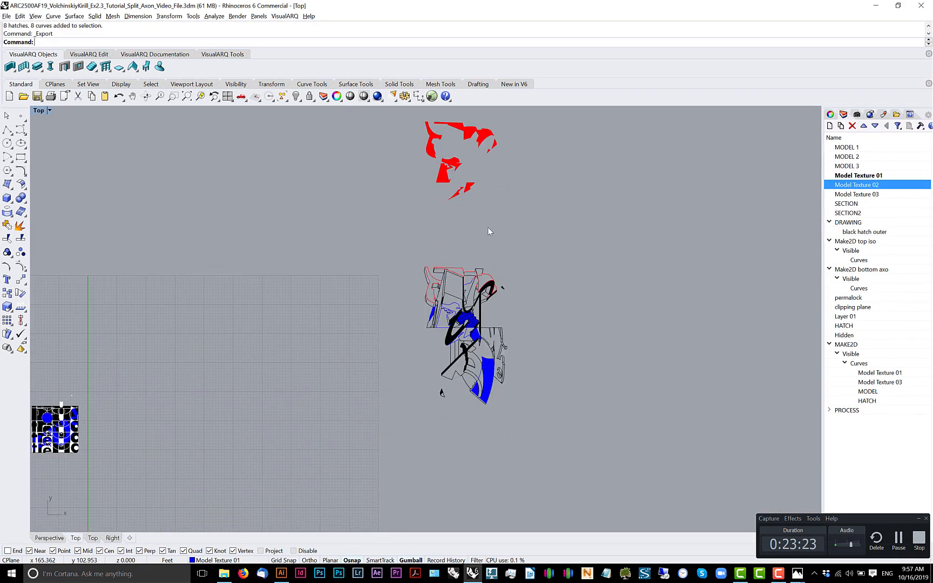
scroll(487, 230, down, 2)
drag(371, 229, 310, 231)
scroll(575, 409, up, 2)
scroll(575, 409, up, 5)
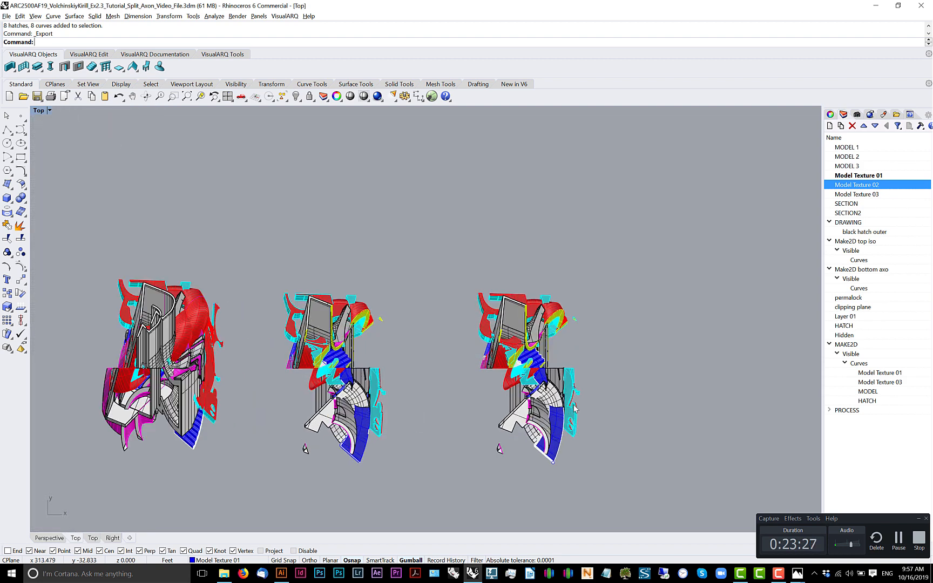
scroll(572, 407, up, 3)
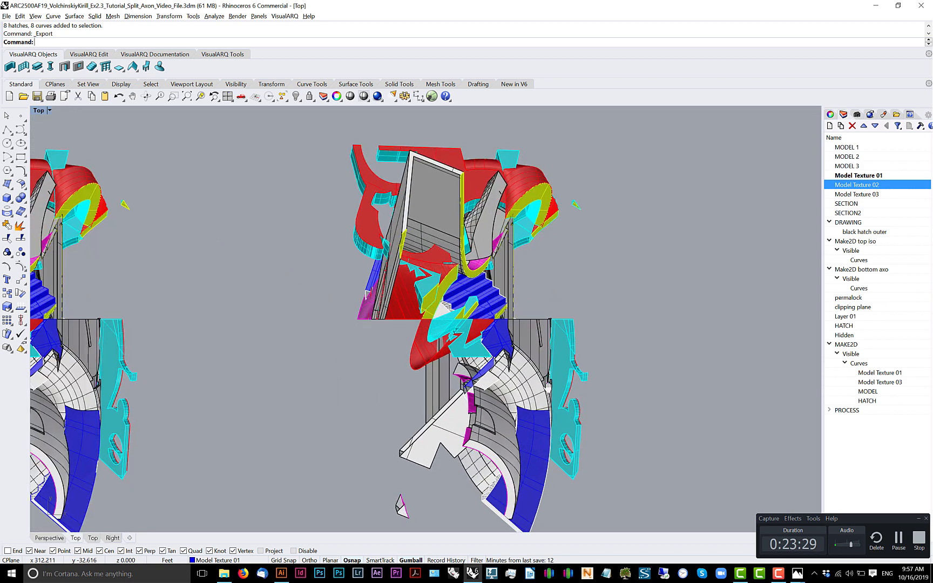
drag(531, 383, 449, 384)
key(ctrl+s)
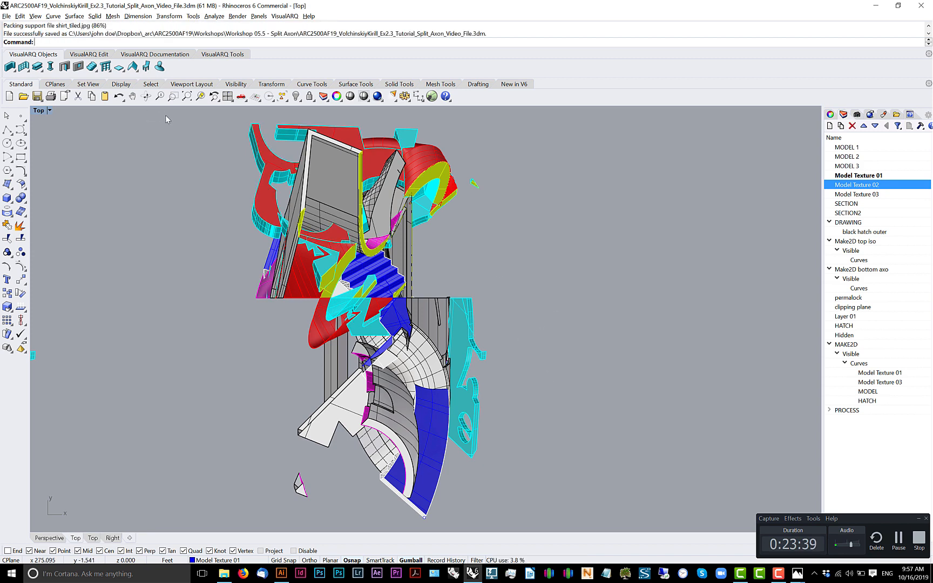
text(Render)
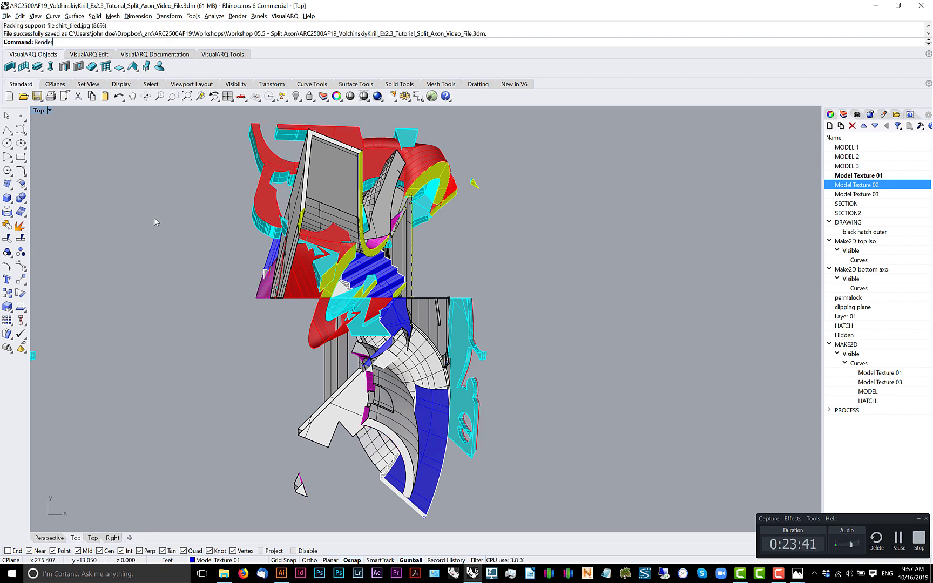
key(Return)
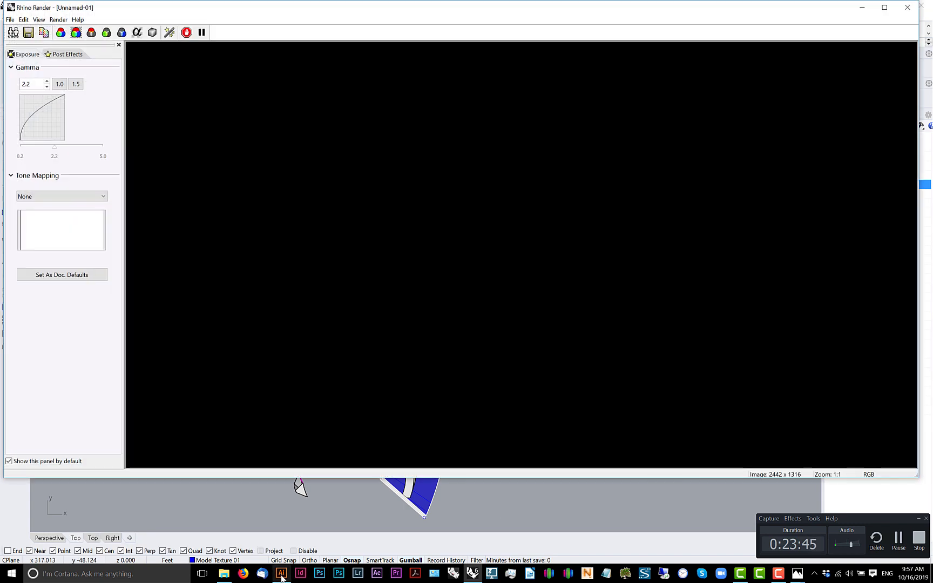
- Switch to Illustrator, duplicate the Red TExture layer with its clipping path and linked render, and clear the selection
click(281, 574)
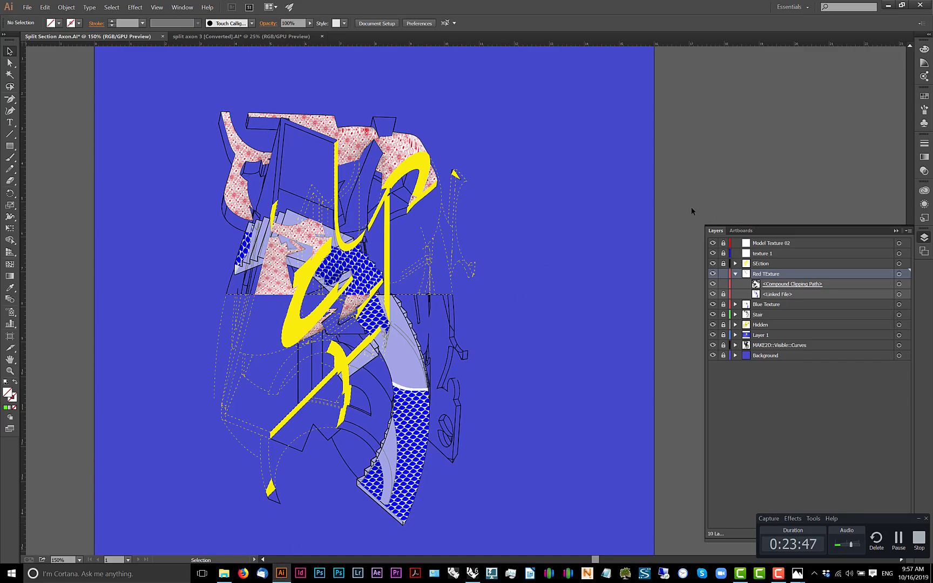
scroll(685, 224, down, 2)
drag(683, 224, 633, 229)
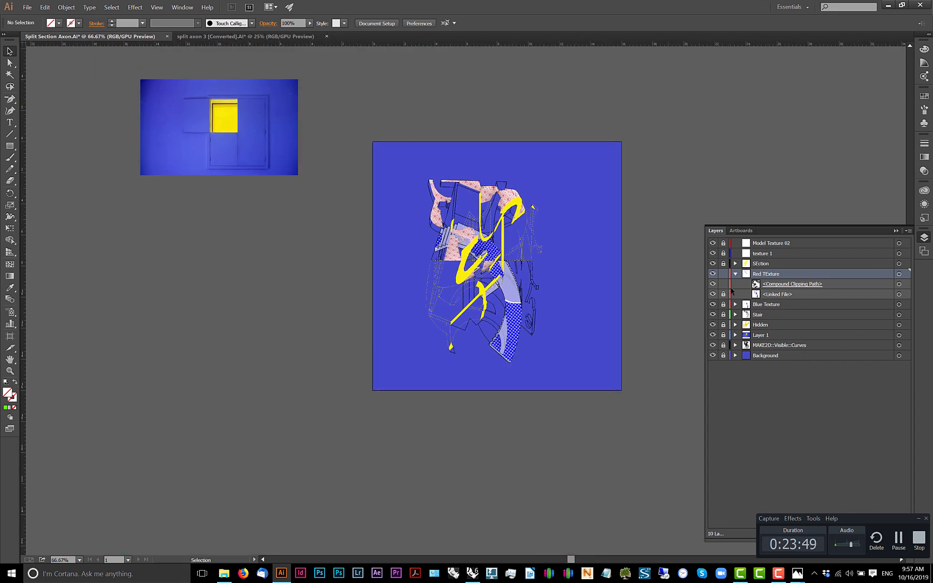
click(899, 275)
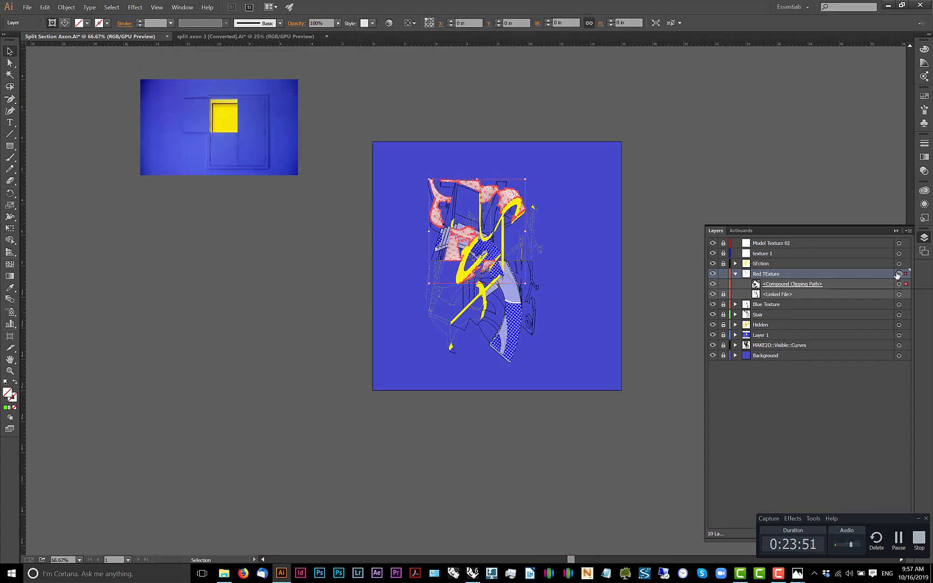
click(909, 230)
click(860, 254)
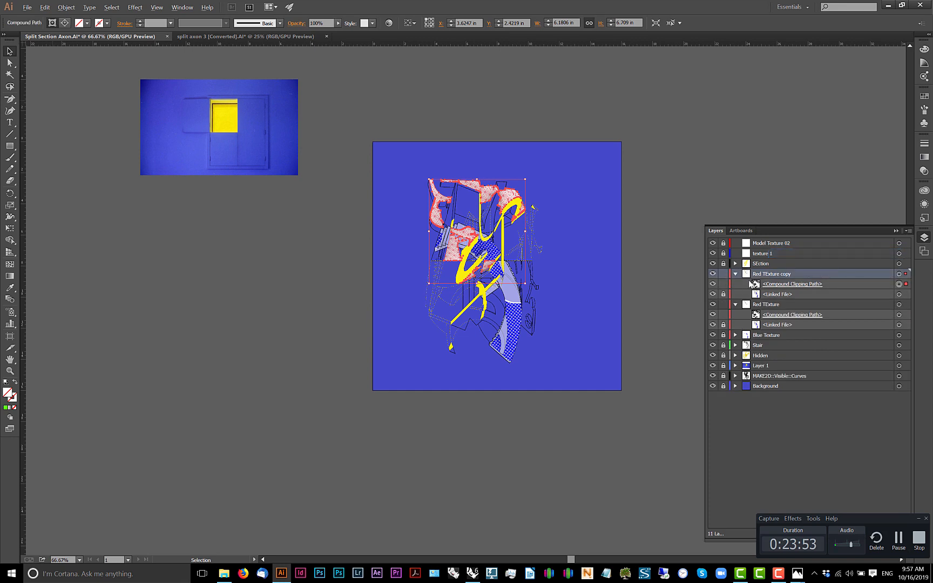
click(639, 281)
scroll(640, 281, up, 2)
drag(639, 281, 602, 302)
scroll(626, 317, down, 1)
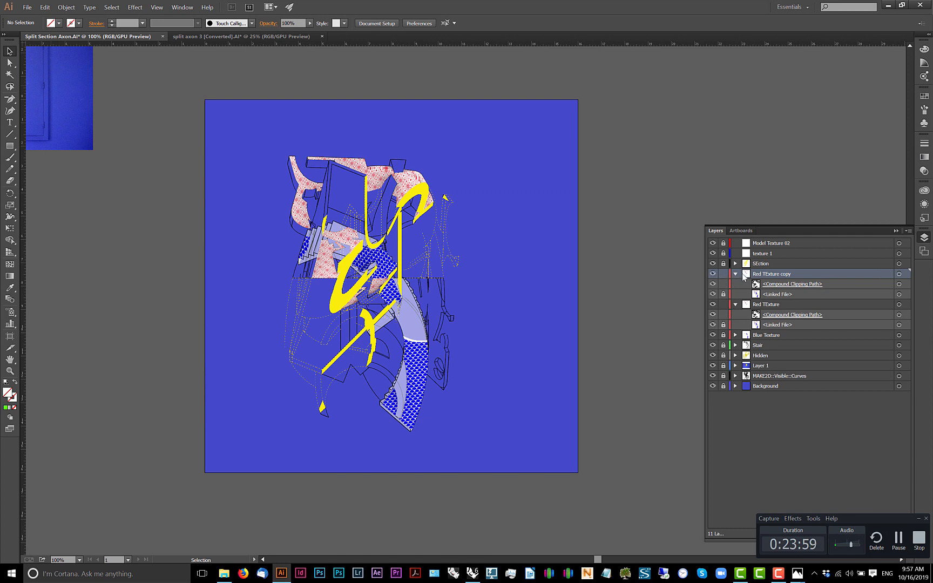
- Rename the duplicated texture layer as bw render and unlock the linked file inside it
double_click(771, 275)
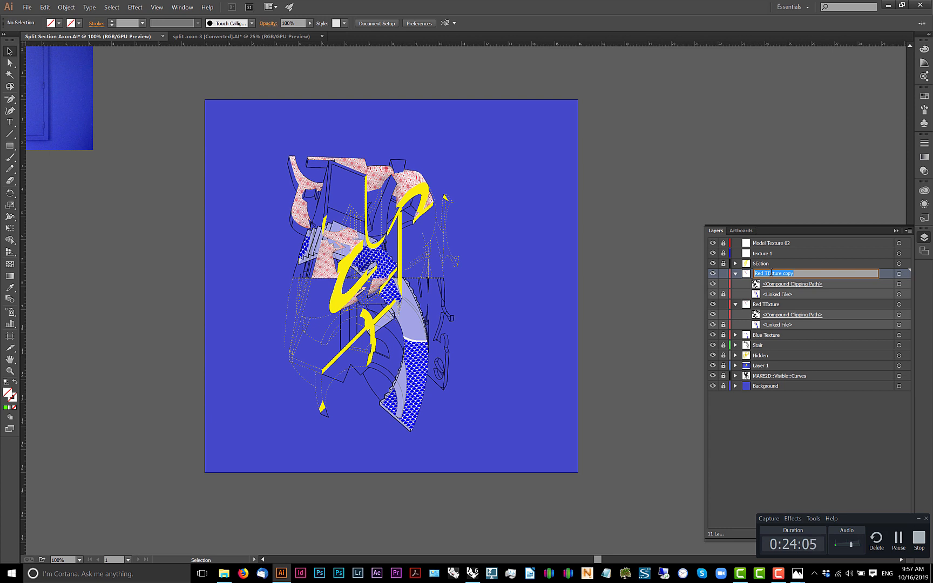
key(BackSpace)
text(bw render)
key(Return)
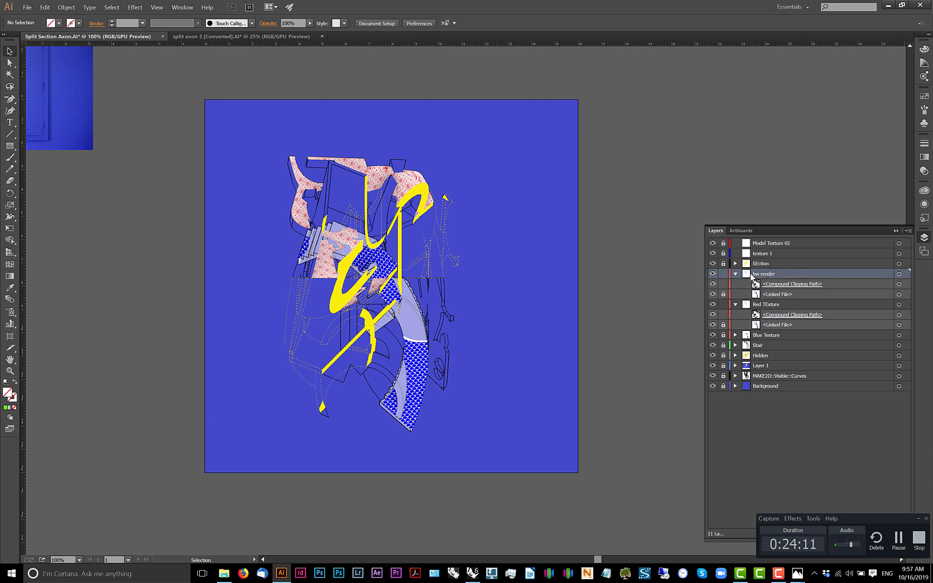
click(826, 294)
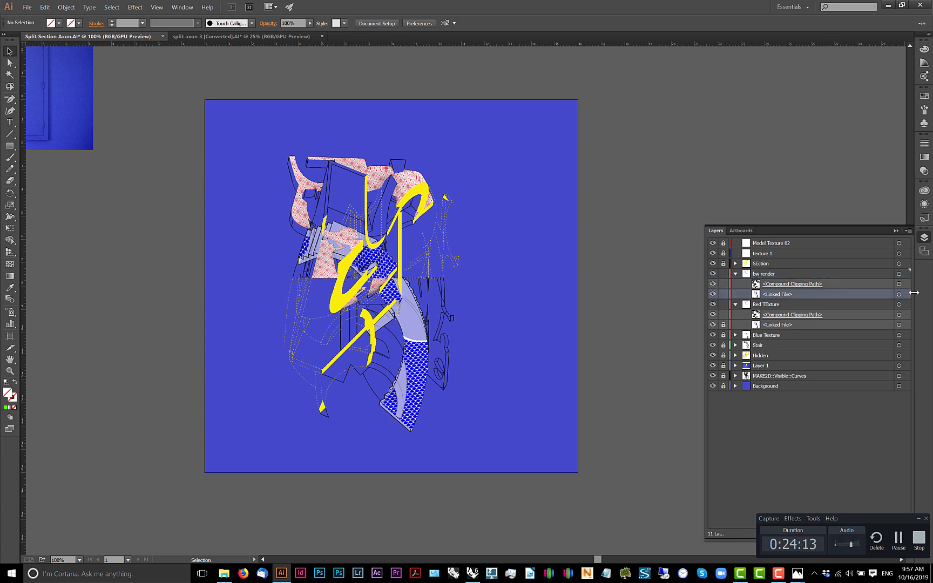
- Delete the compound clipping path from the bw render layer, leaving only its linked file
click(834, 281)
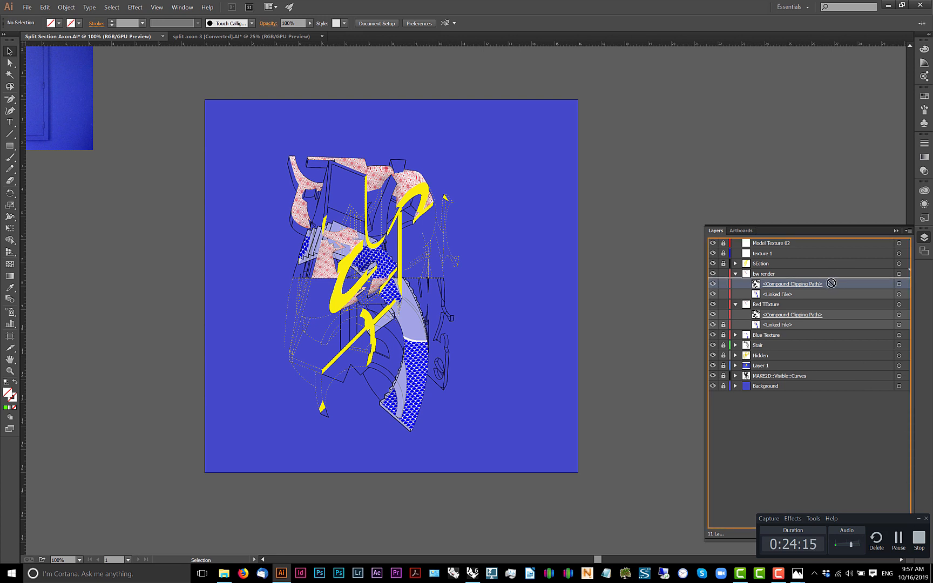
click(919, 539)
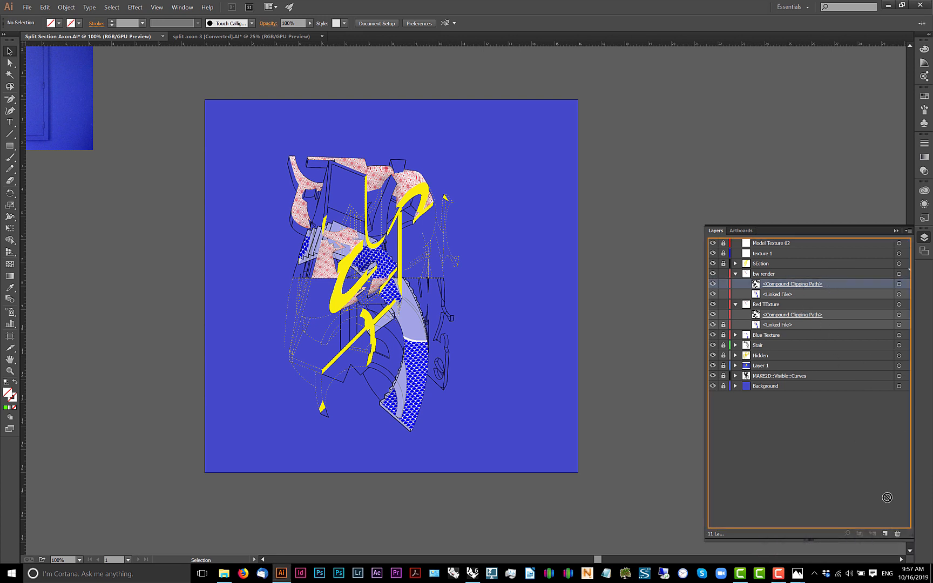
click(896, 533)
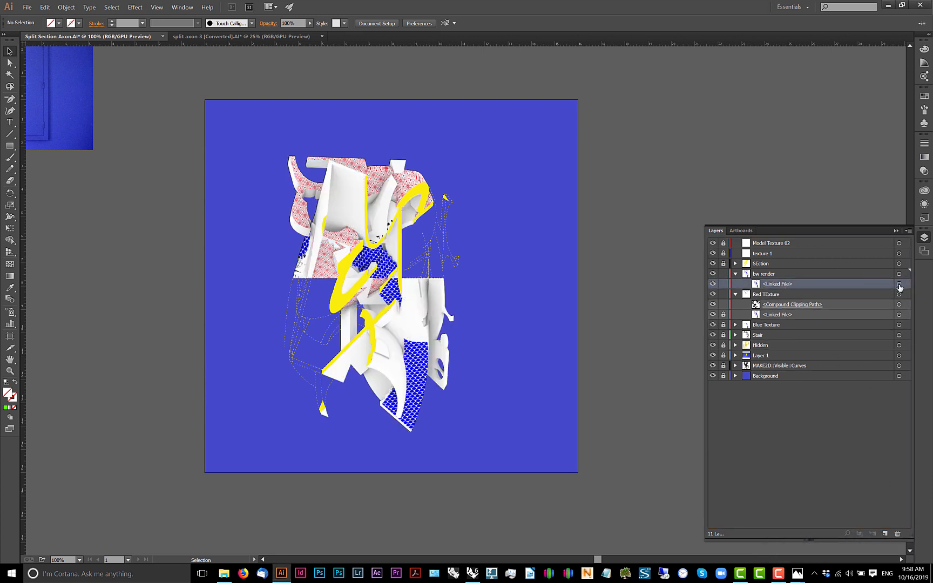
- Try to relink the linked file in the bw render layer to Base Render.png
click(898, 285)
click(96, 24)
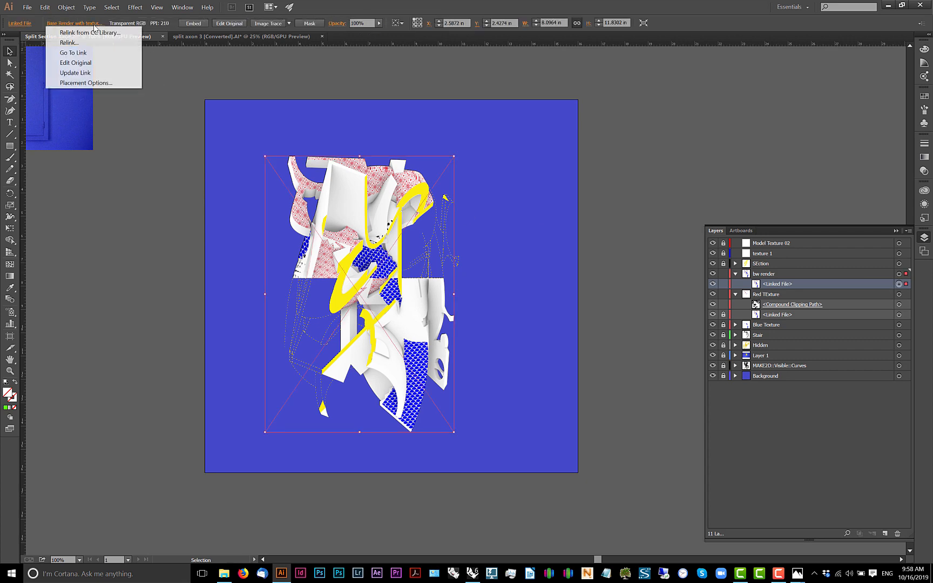
click(86, 38)
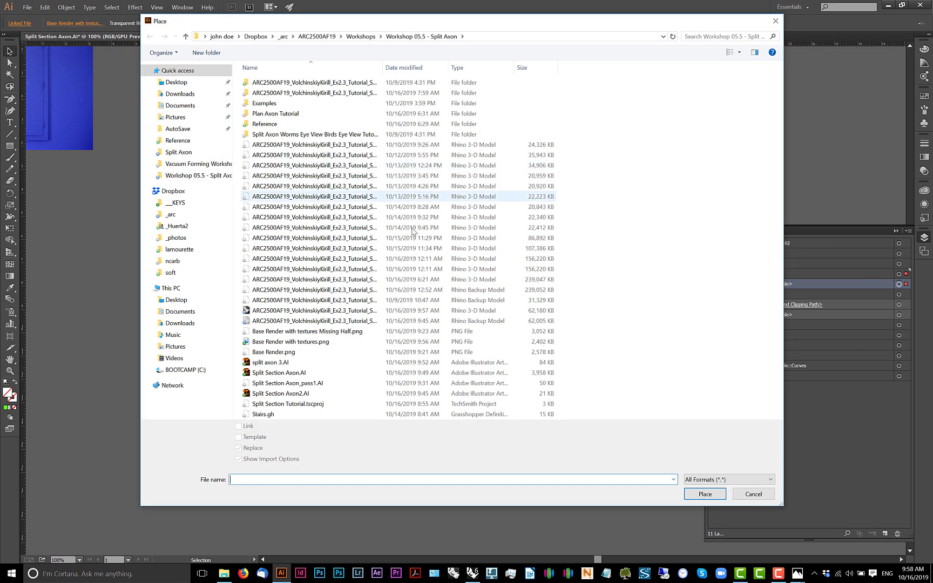
click(357, 36)
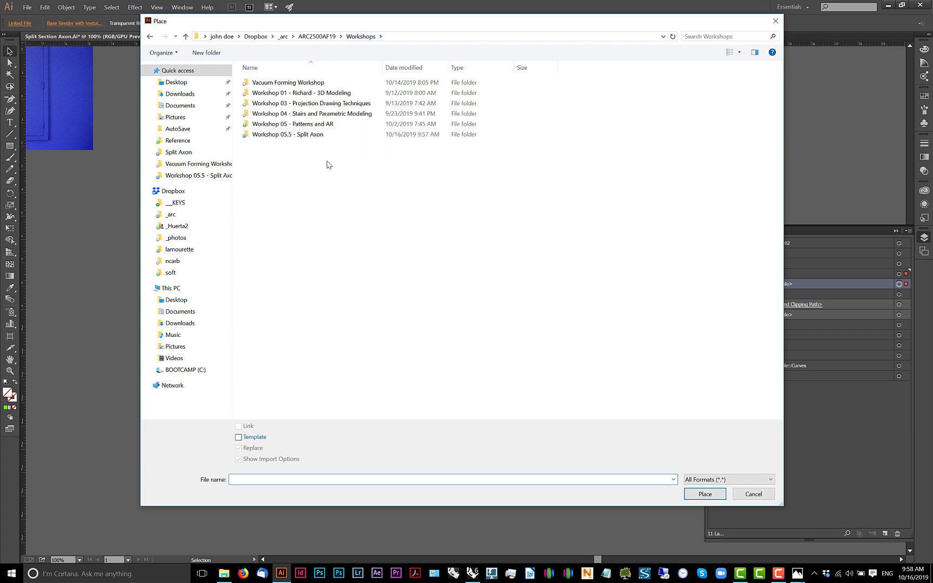
double_click(315, 134)
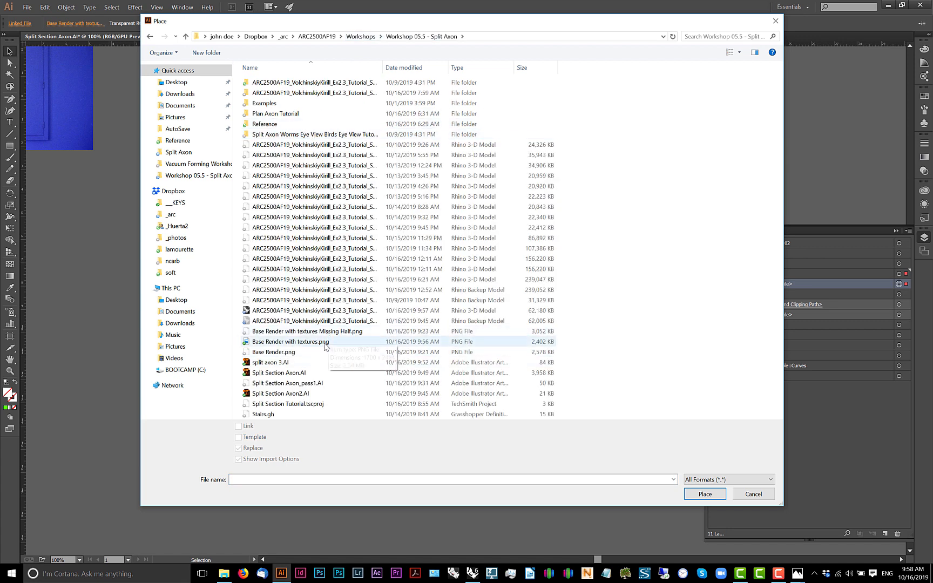
click(324, 342)
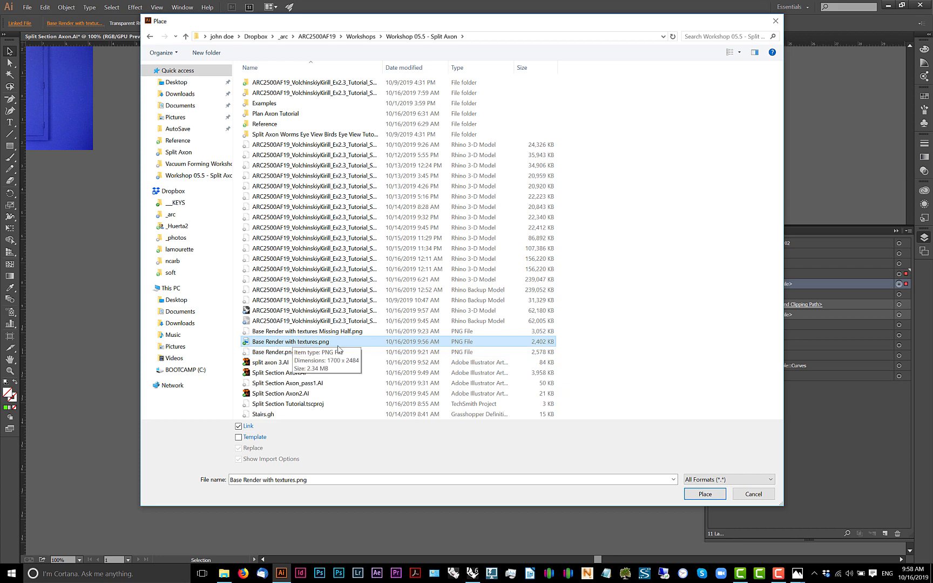
double_click(295, 354)
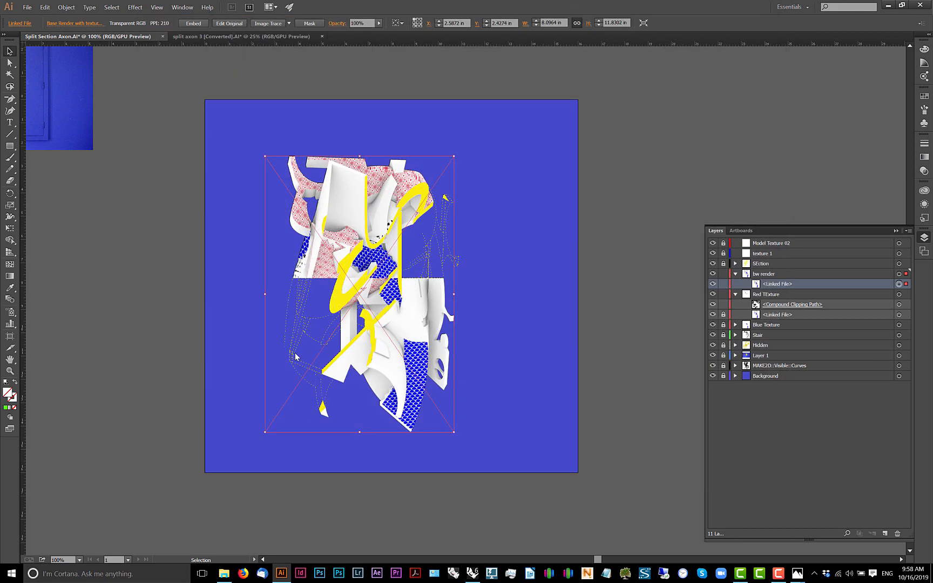
click(552, 259)
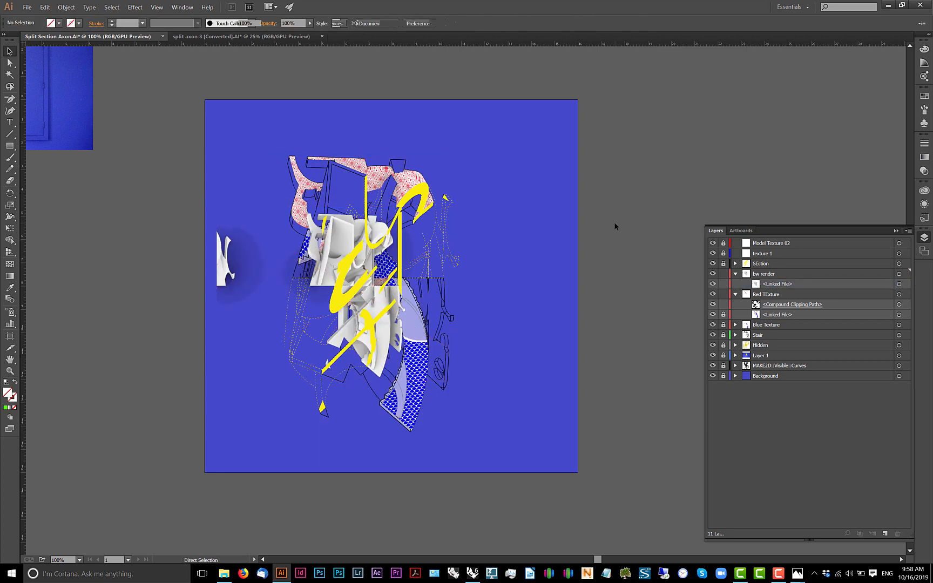
- Switch to the Workshop 05.5 - Split Axon folder in File Explorer and open Base Render.png with Adobe Photoshop CC 2017
key(alt+Tab)
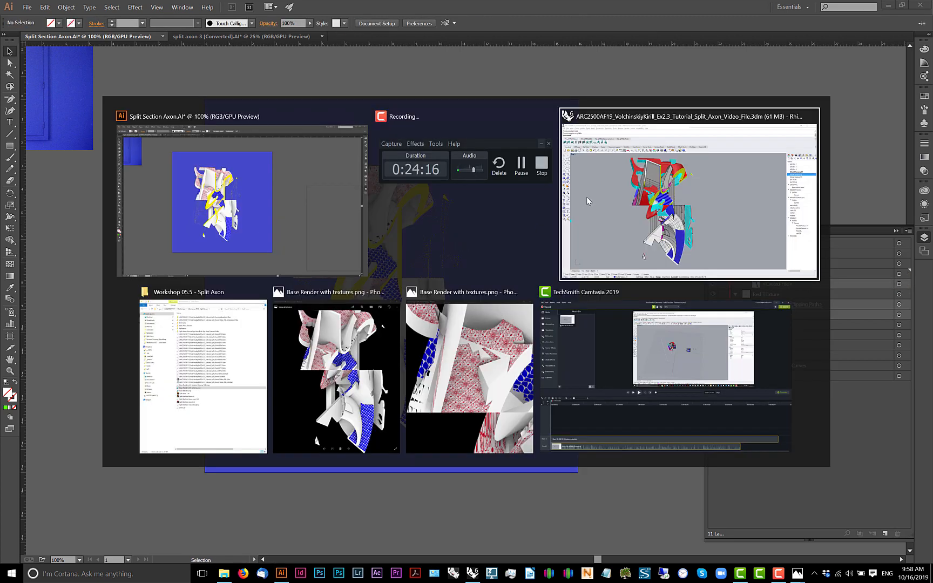
key(alt+Tab)
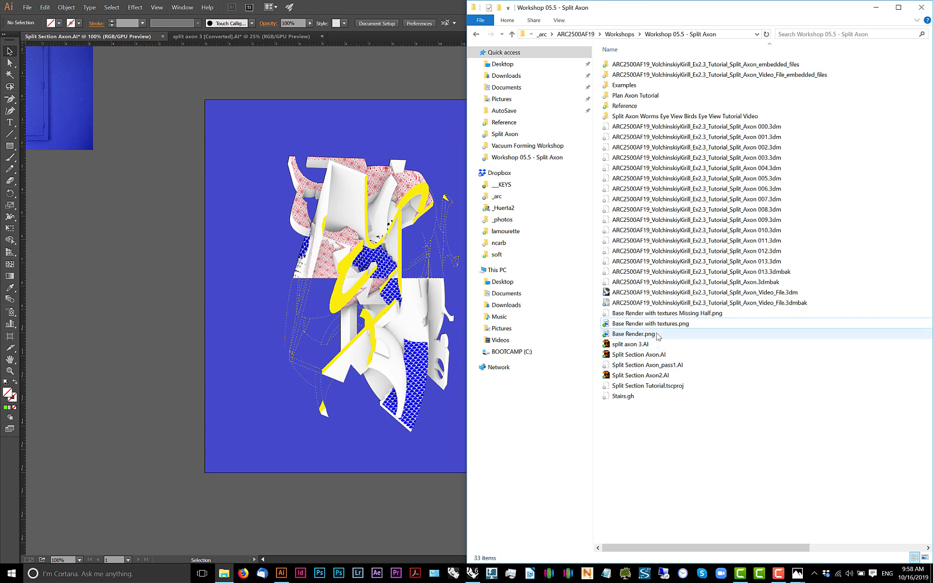
click(657, 335)
right_click(657, 334)
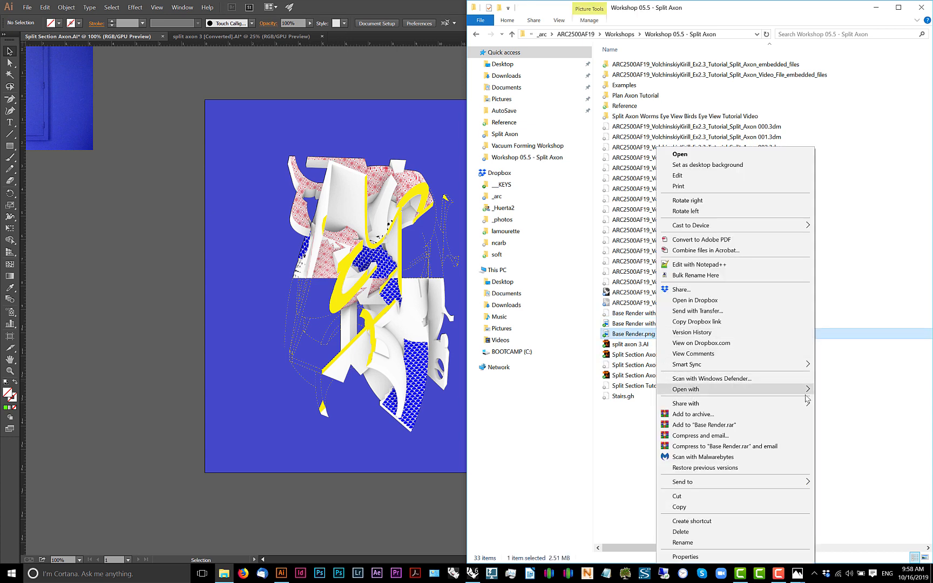
mouse_move(685, 389)
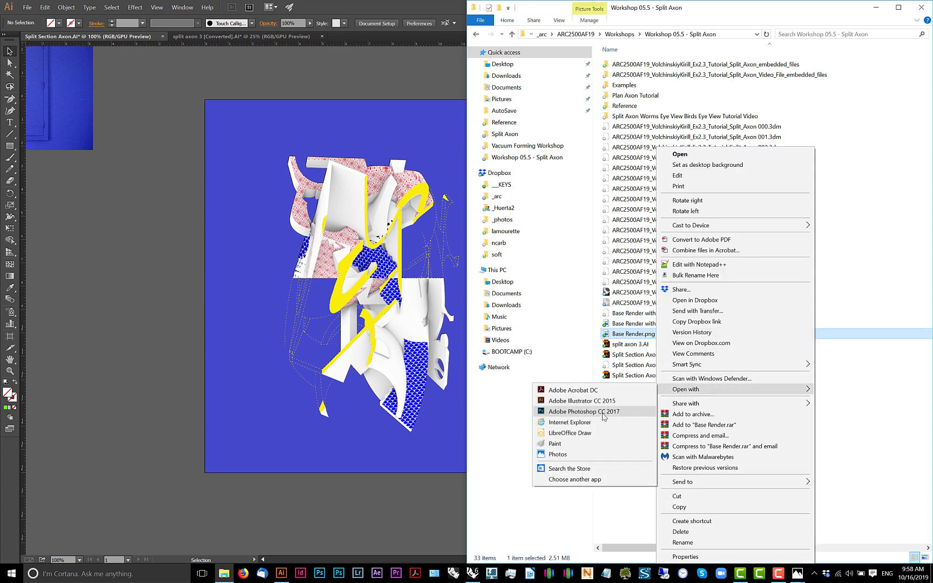
click(603, 415)
click(494, 276)
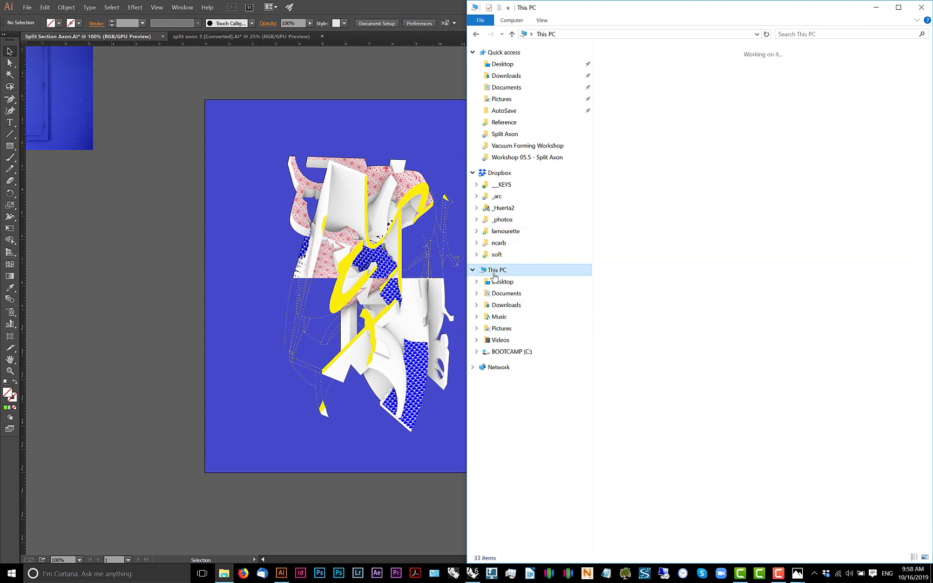
click(476, 34)
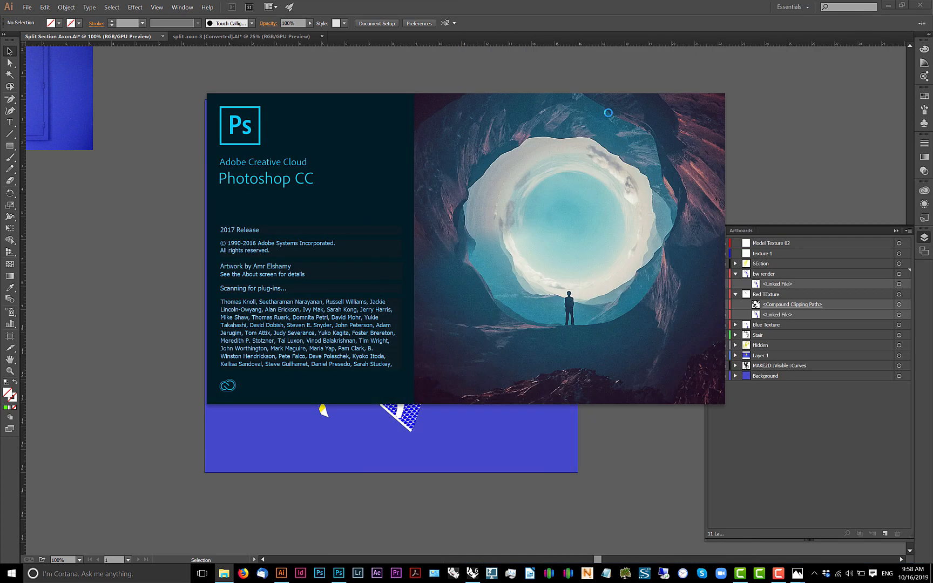
click(875, 7)
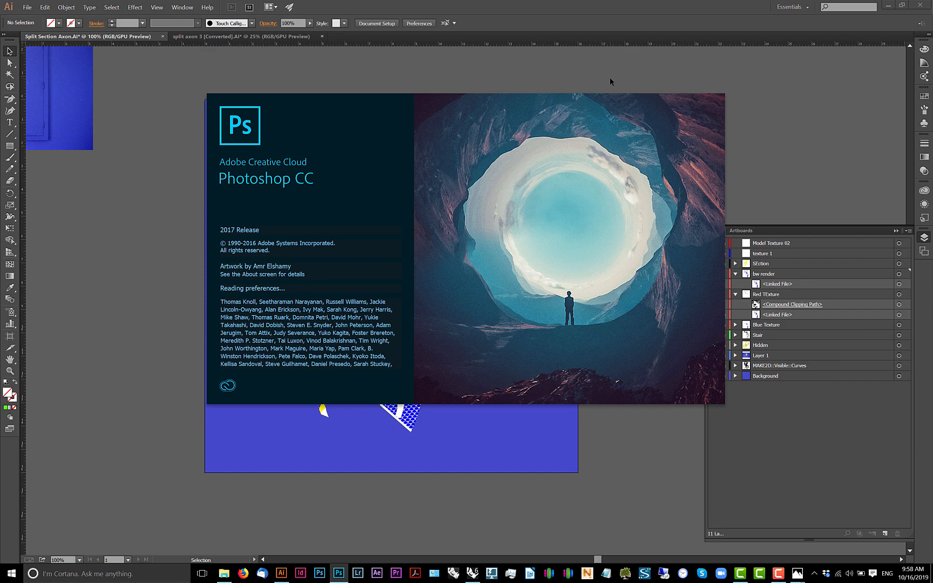
click(223, 573)
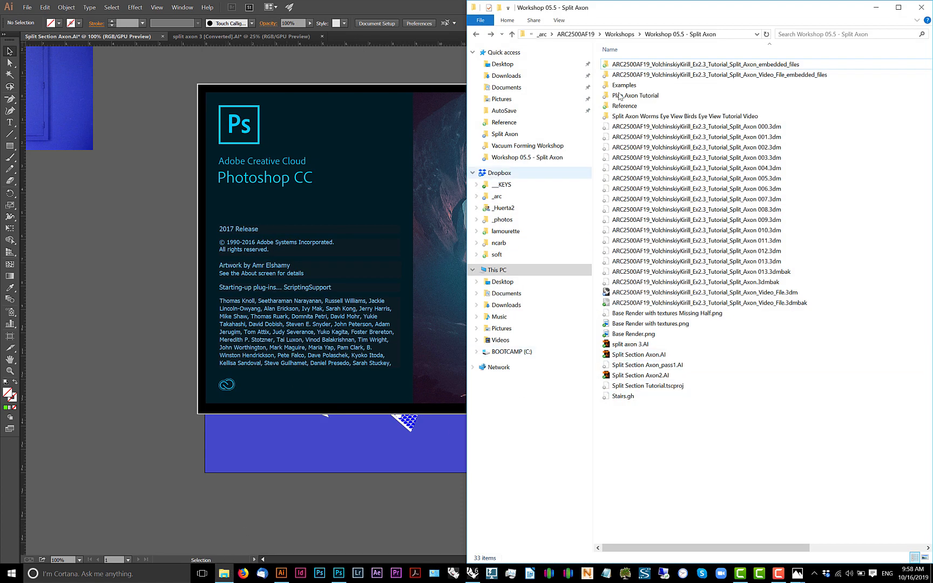
click(876, 7)
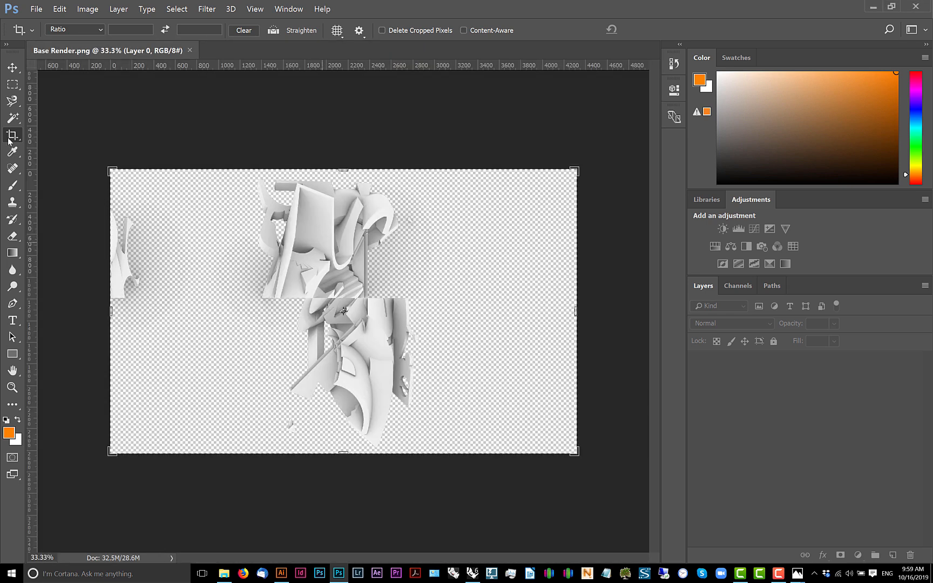
- Crop about 800 px off the left side of the render to remove the stray model fragment
click(111, 307)
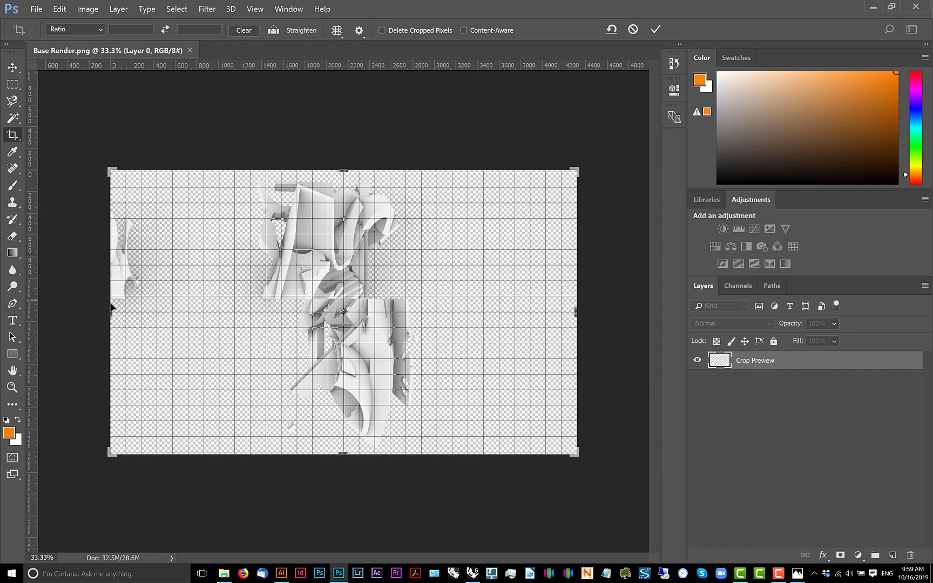
drag(112, 308, 154, 310)
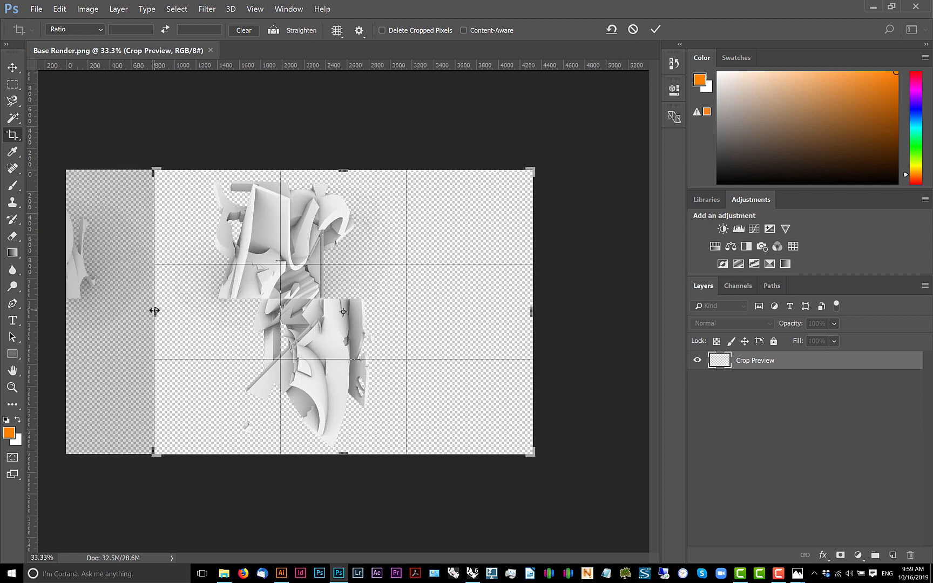
key(Return)
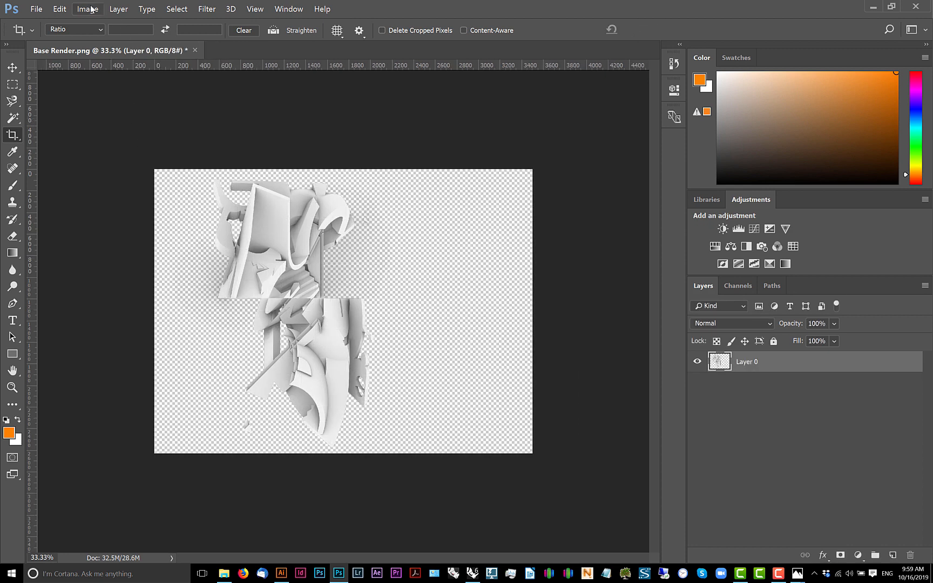
- Trim the render on all four sides based on the top left pixel color
click(91, 9)
click(107, 117)
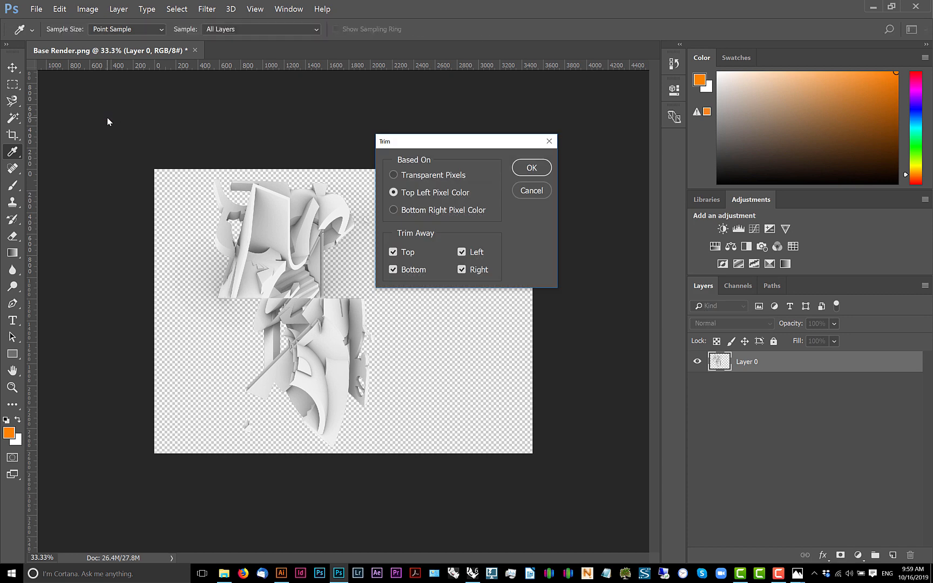
key(Return)
key(c)
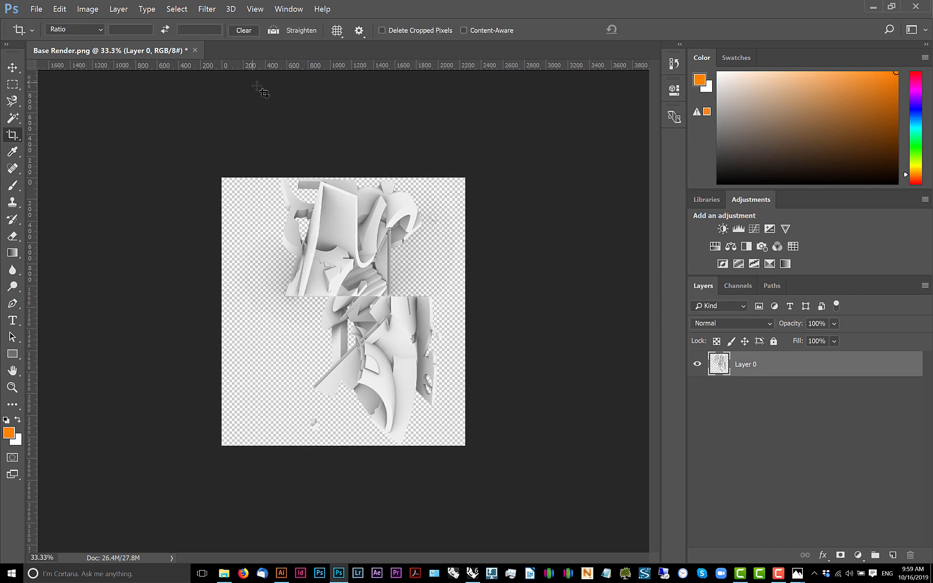
- Quit Photoshop with the changes to Base Render.png saved, and switch to Split Section Axon.AI in Illustrator
key(ctrl+q)
click(416, 222)
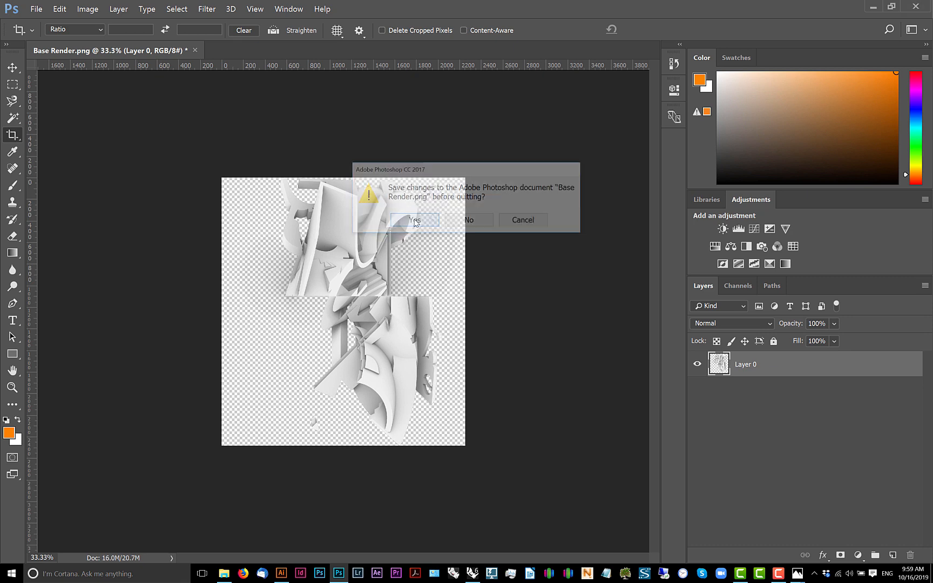
key(super)
key(Escape)
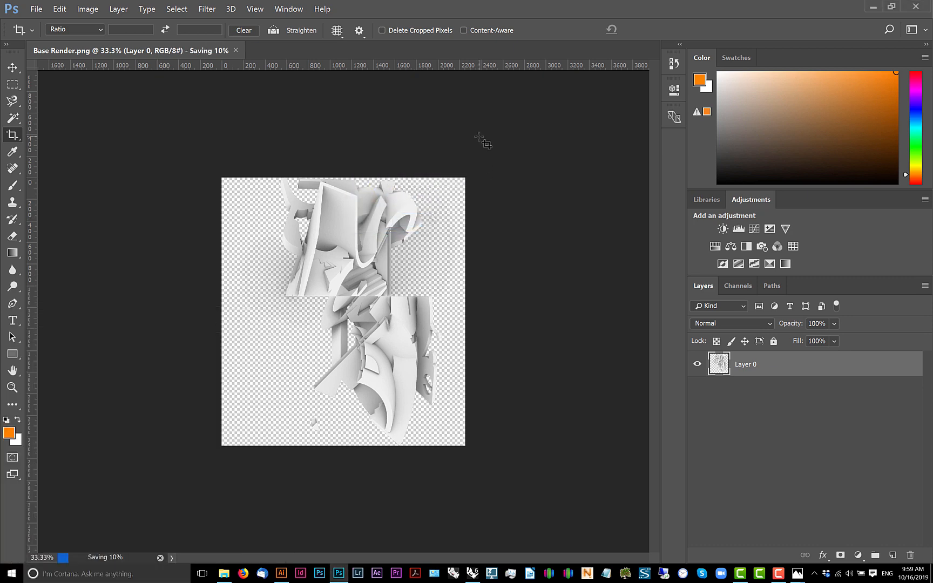
key(alt+Tab)
key(super+Tab)
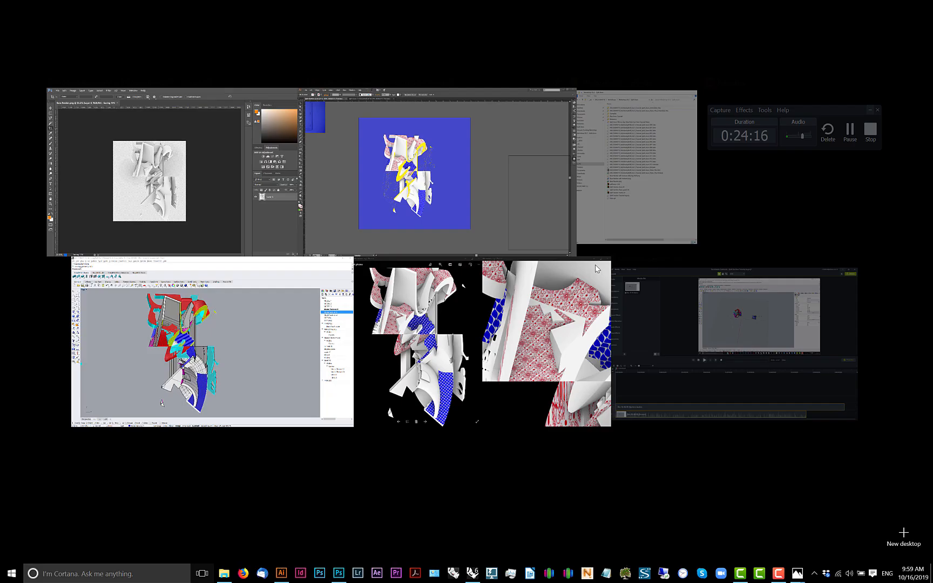
click(339, 194)
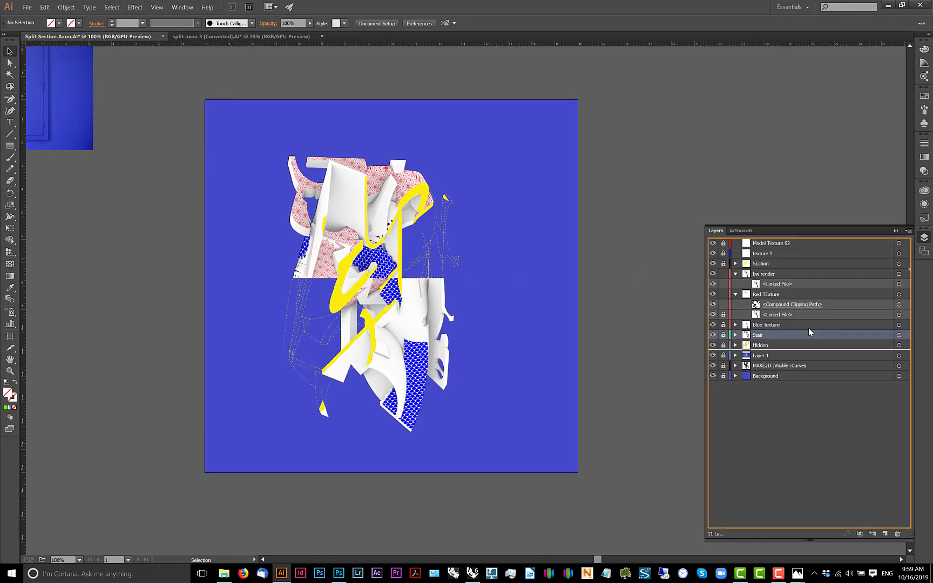
- Select the linked file in the bw render layer and replace it with the trimmed Base Render.png
click(810, 305)
click(885, 315)
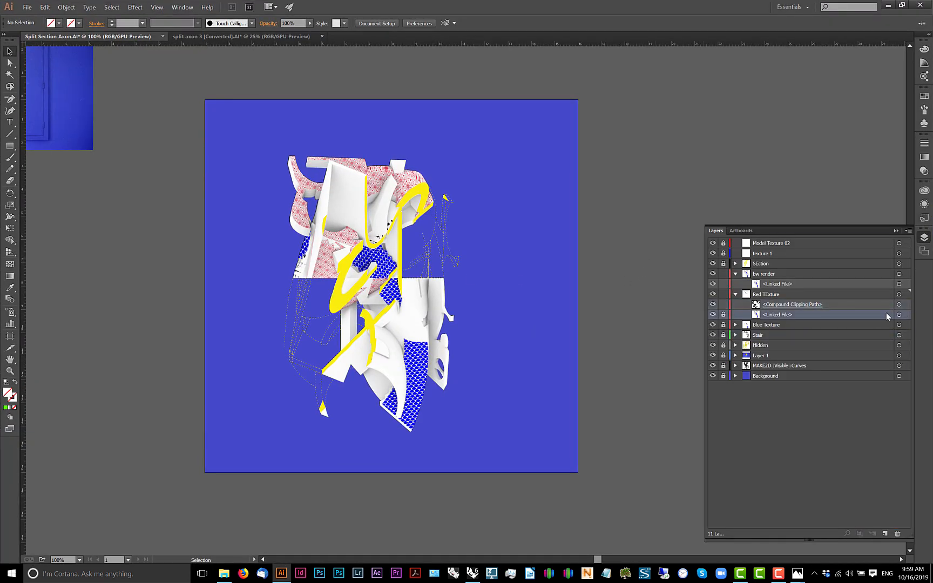
click(790, 284)
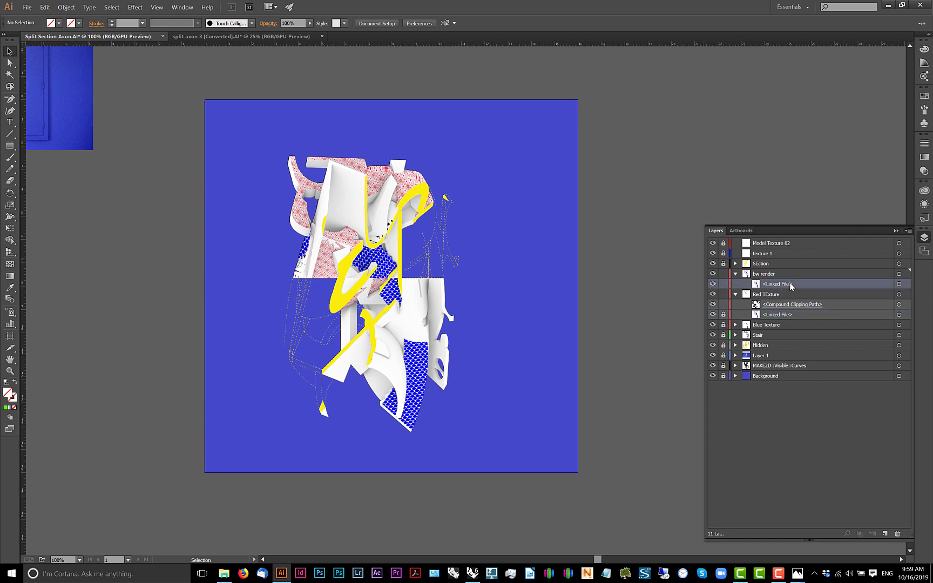
click(899, 283)
click(76, 24)
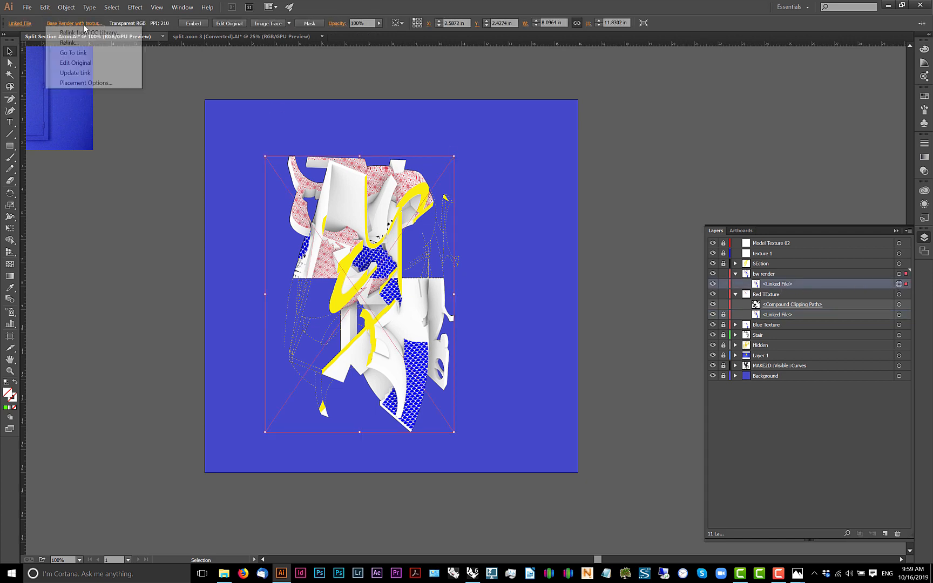
click(91, 43)
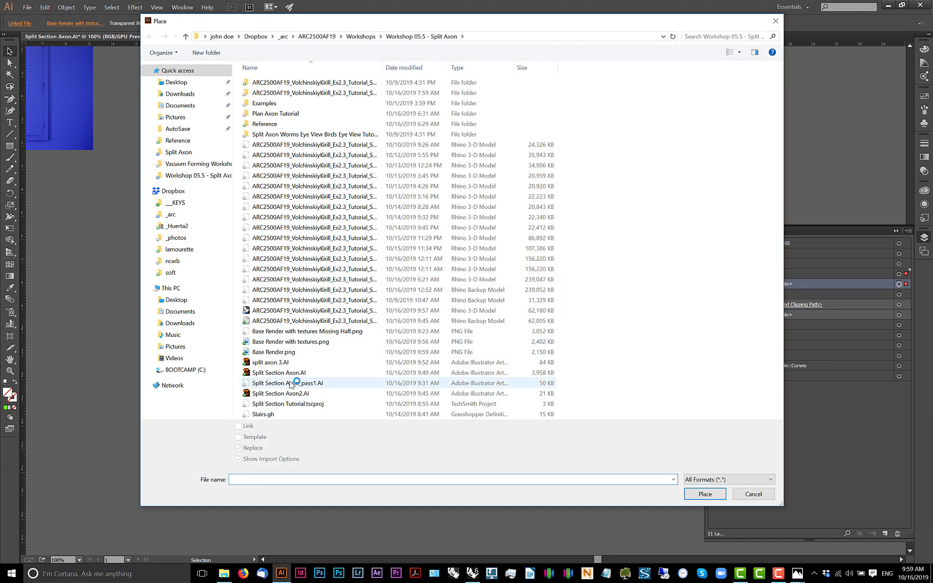
double_click(319, 351)
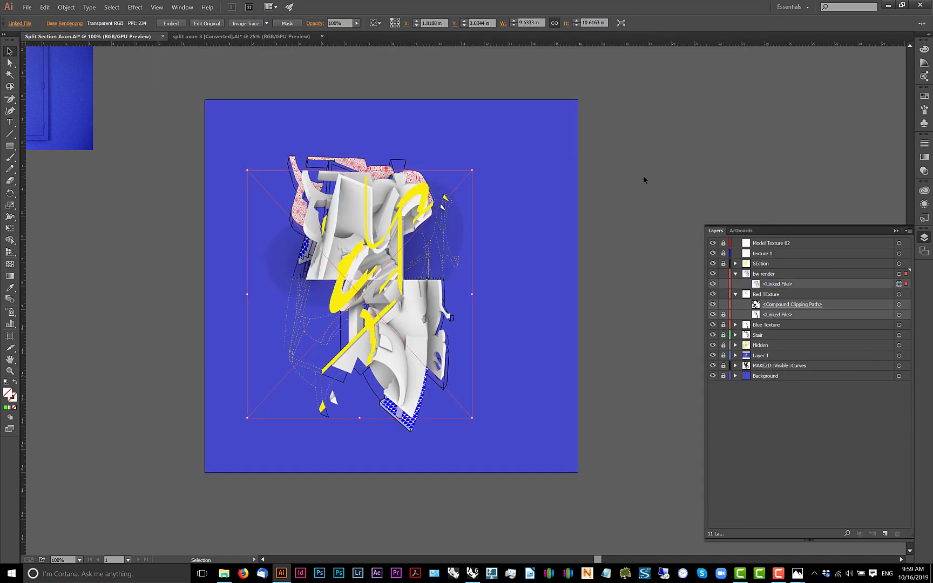
- Move the black-and-white render aside to the right of the axonometric drawing and select the Red TExture compound clipping path
scroll(380, 207, up, 2)
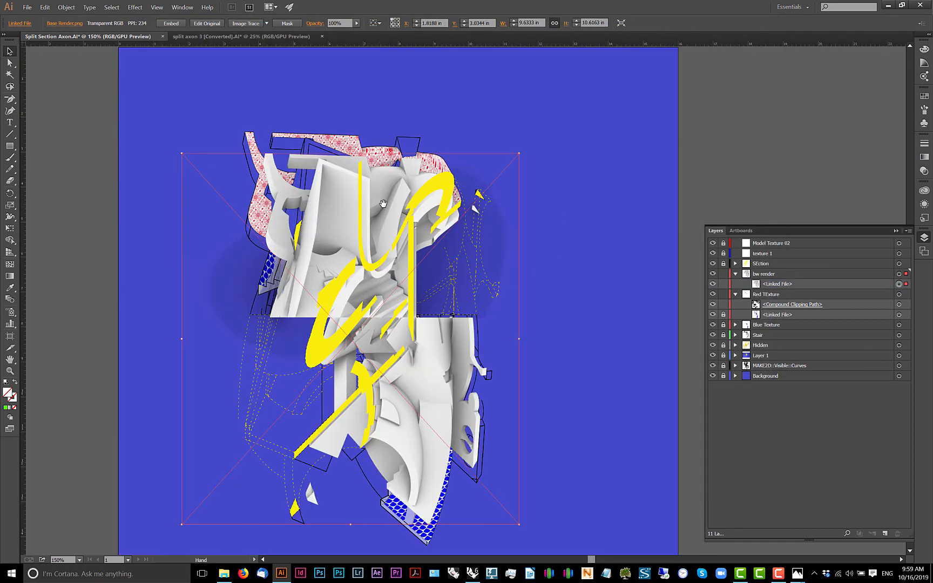
drag(352, 169, 529, 168)
scroll(317, 157, up, 1)
scroll(341, 164, down, 3)
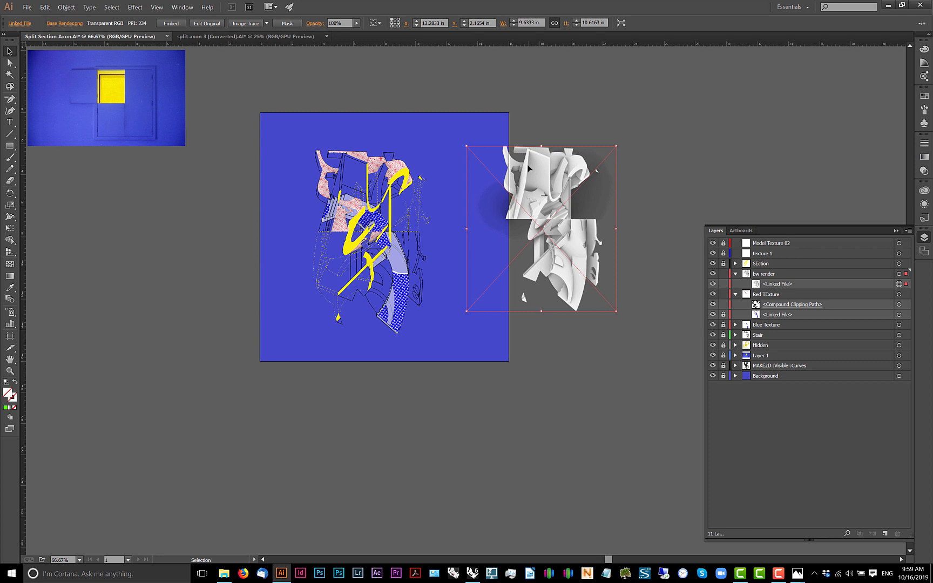
click(298, 288)
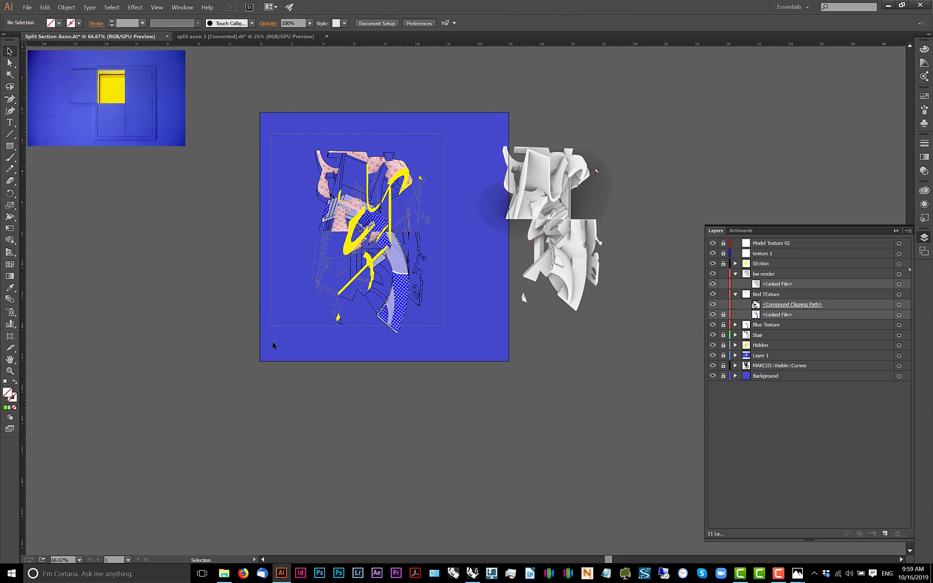
drag(272, 341, 272, 341)
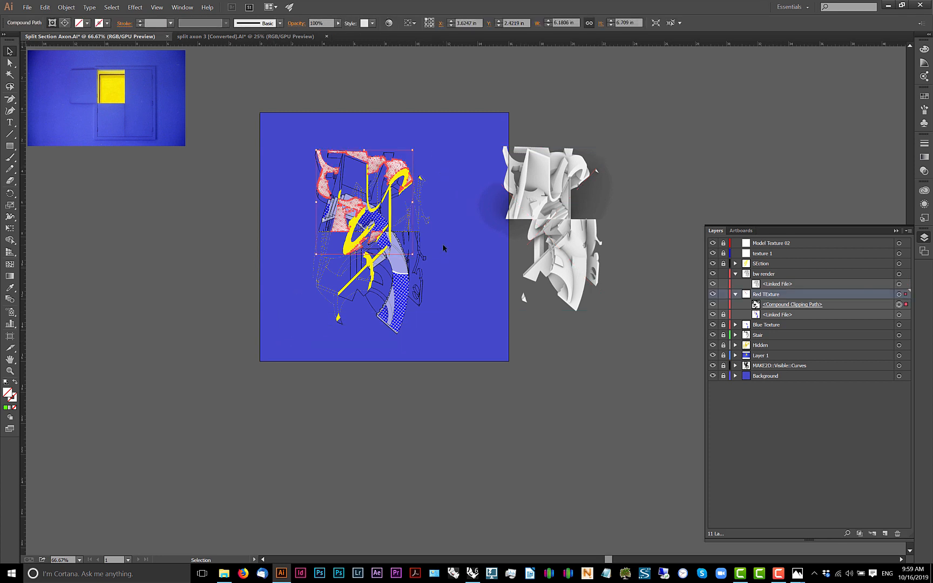
- Move the black-and-white render back over the axonometric, aligning the corner of its upper bar with the line drawing
mouse_move(491, 229)
mouse_down()
mouse_move(412, 238)
mouse_move(379, 231)
mouse_up()
scroll(352, 160, up, 6)
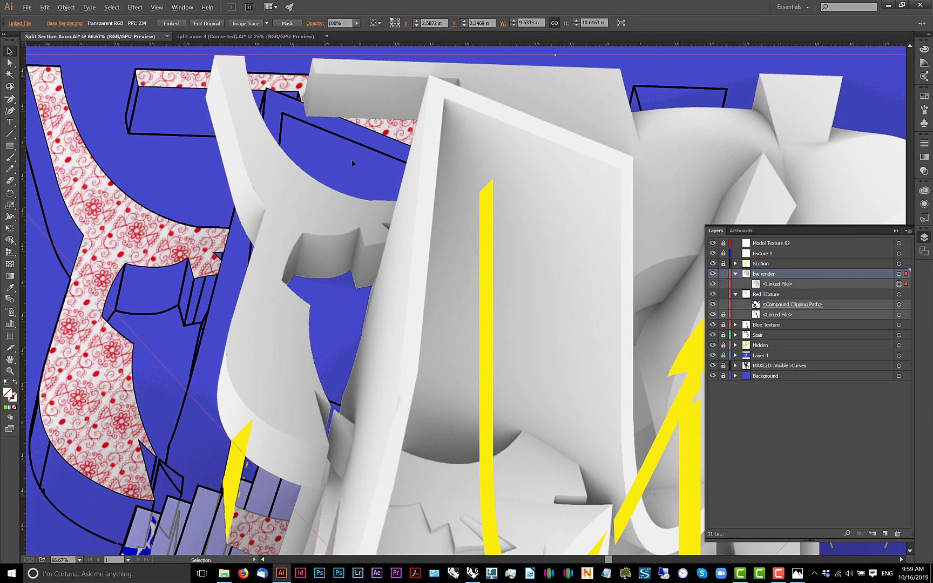
mouse_move(359, 97)
mouse_down()
mouse_move(493, 208)
mouse_move(327, 226)
mouse_move(312, 218)
mouse_move(342, 210)
mouse_move(326, 221)
mouse_move(319, 213)
mouse_up()
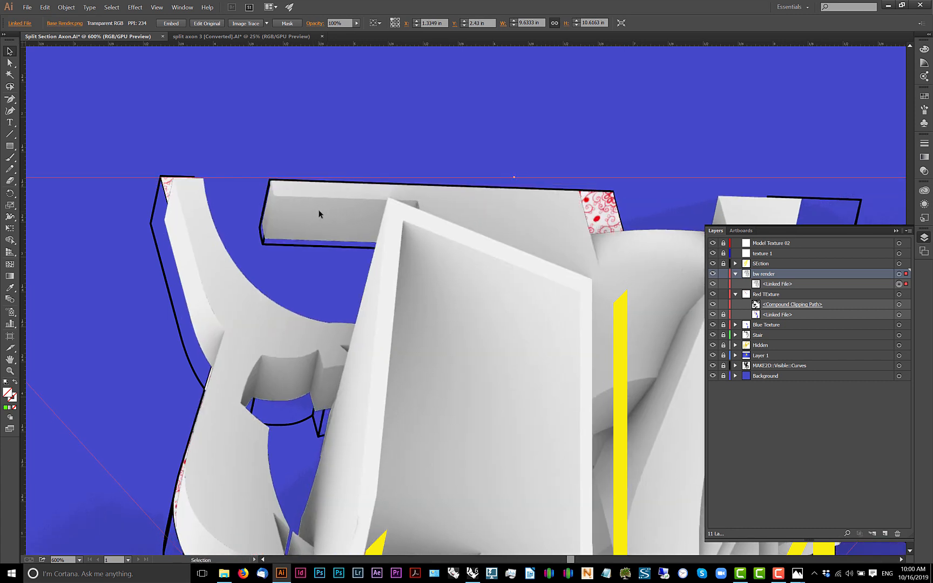
- Scale the linked base render proportionally to about 10.74 in wide by 11.84 in high, matching the outline's lower tip
scroll(318, 213, down, 4)
drag(371, 264, 340, 114)
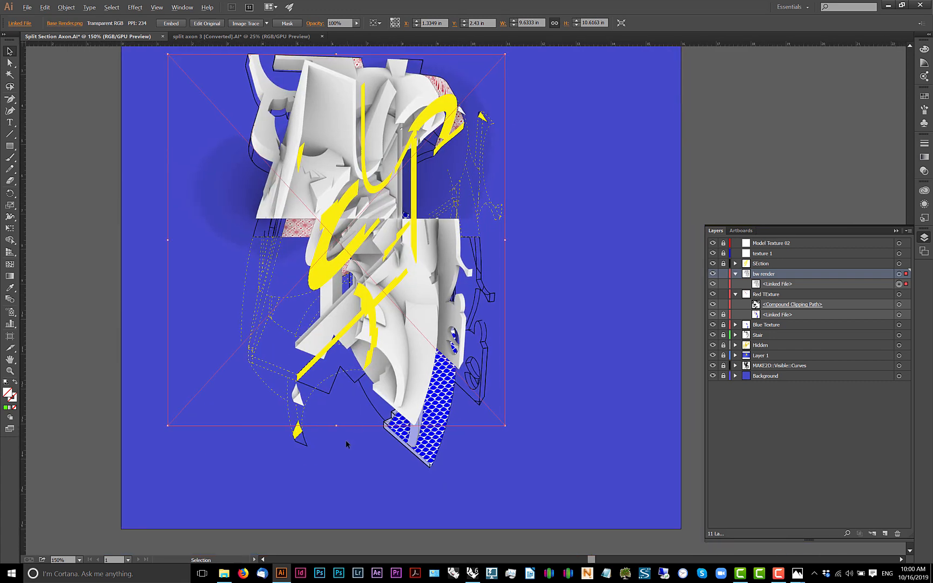
drag(346, 441, 359, 355)
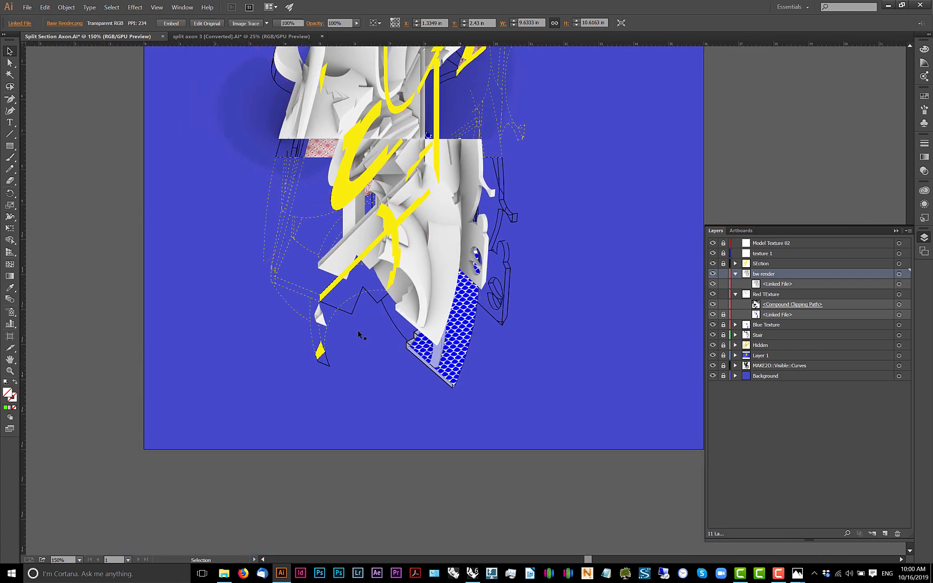
drag(357, 348, 357, 390)
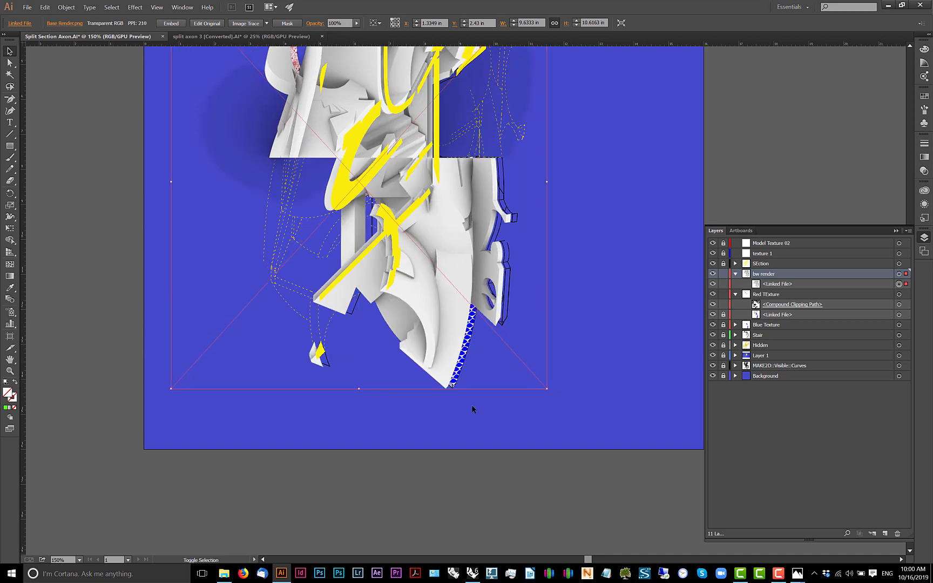
scroll(472, 405, up, 3)
drag(397, 354, 416, 355)
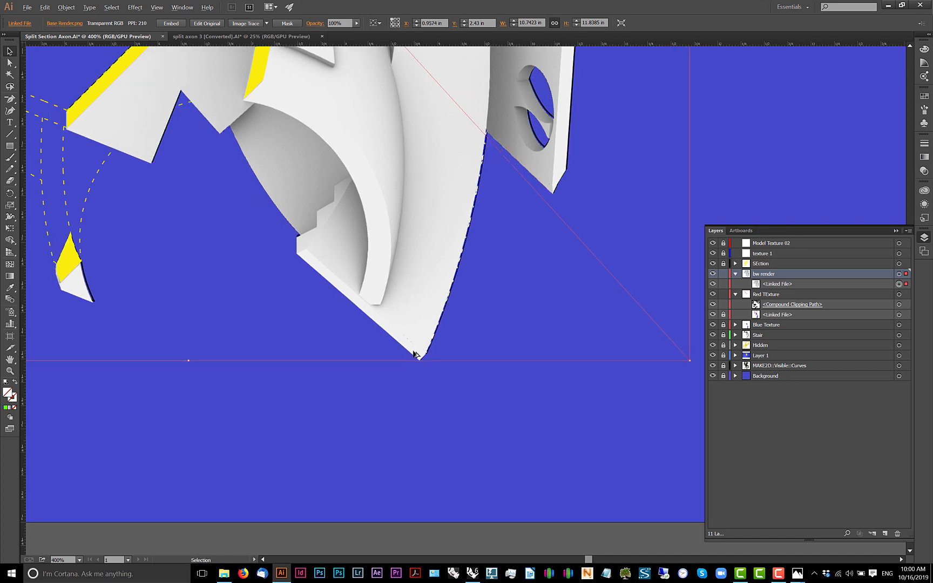
- Nudge the base render slightly right to X 0.9713 in so its upper edges align with the outlines, and deselect it
scroll(416, 355, down, 2)
drag(432, 222, 480, 470)
drag(431, 246, 449, 314)
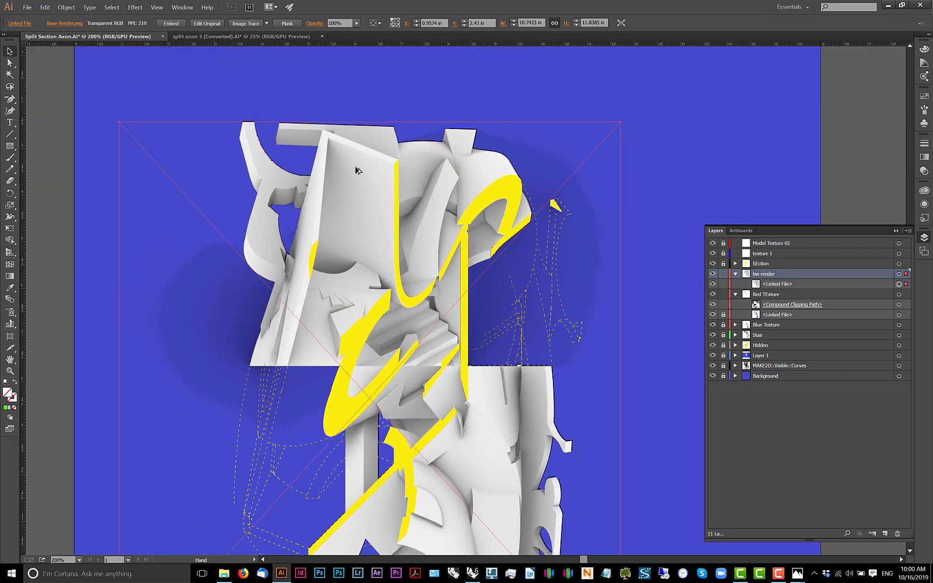
scroll(355, 171, up, 3)
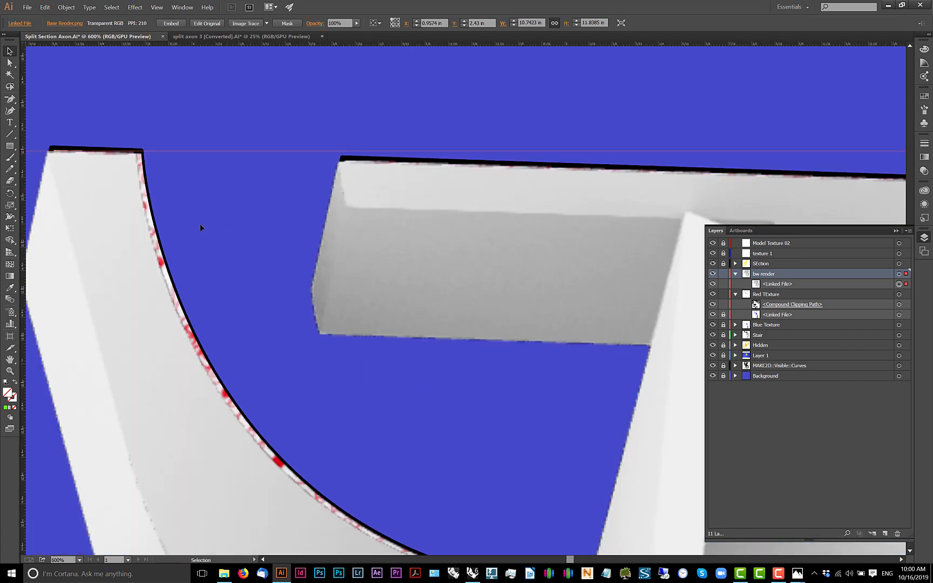
key(Right)
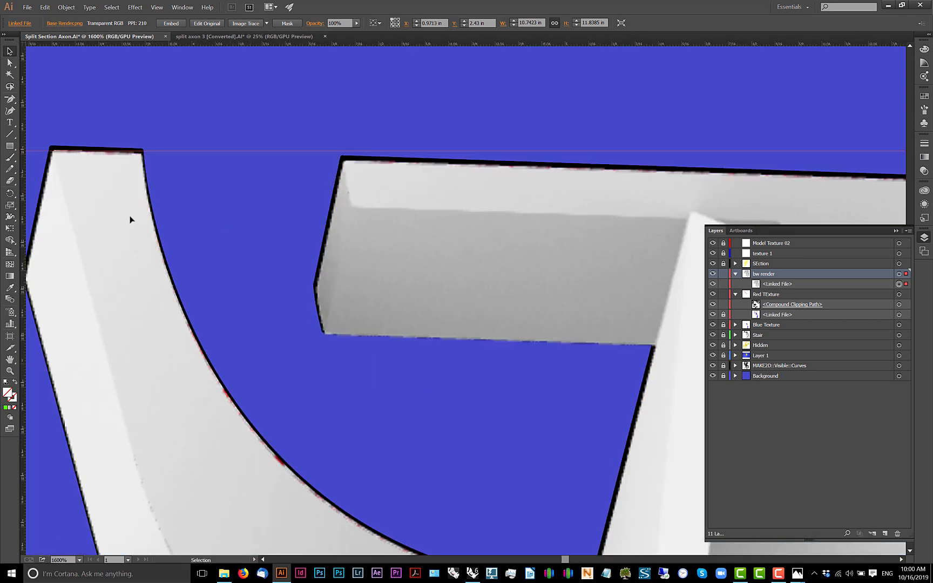
scroll(234, 216, down, 6)
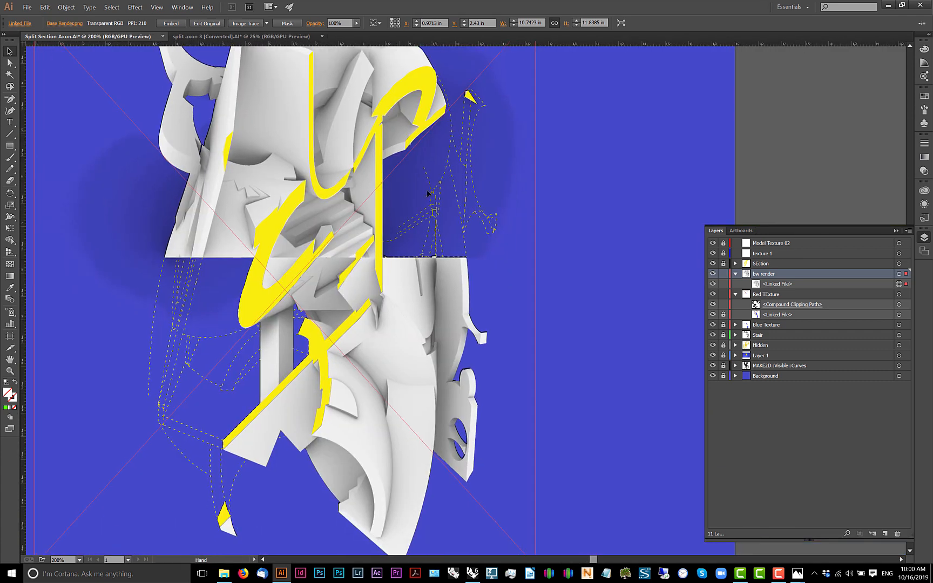
scroll(427, 193, down, 2)
click(522, 223)
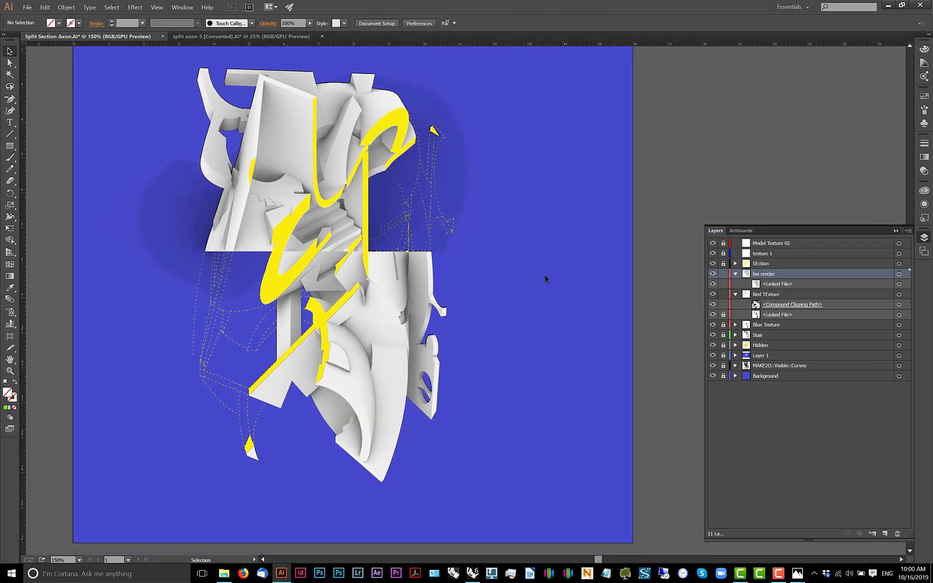
- Check the artwork beneath the bw render layer, and move the collapsed Red TExture layer above bw render
click(713, 274)
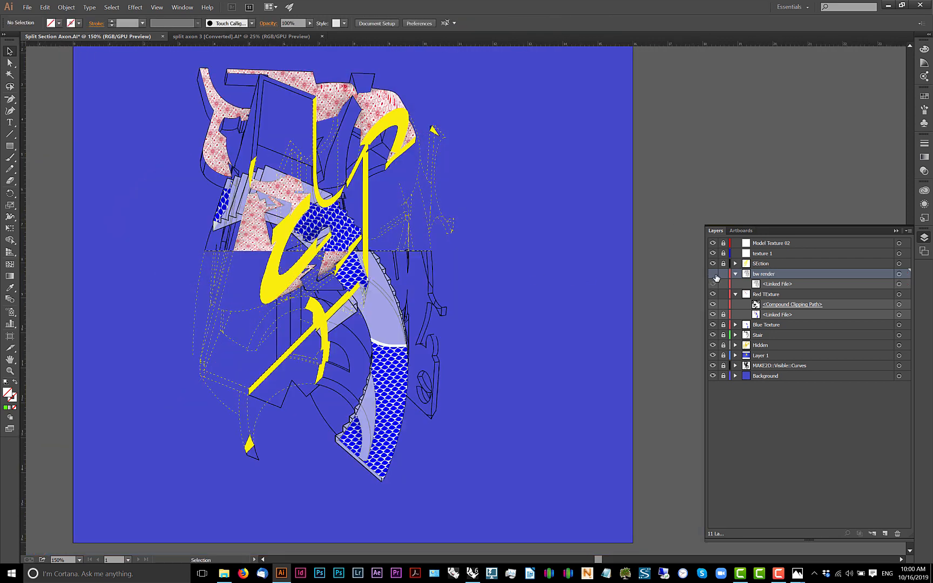
click(713, 275)
click(770, 284)
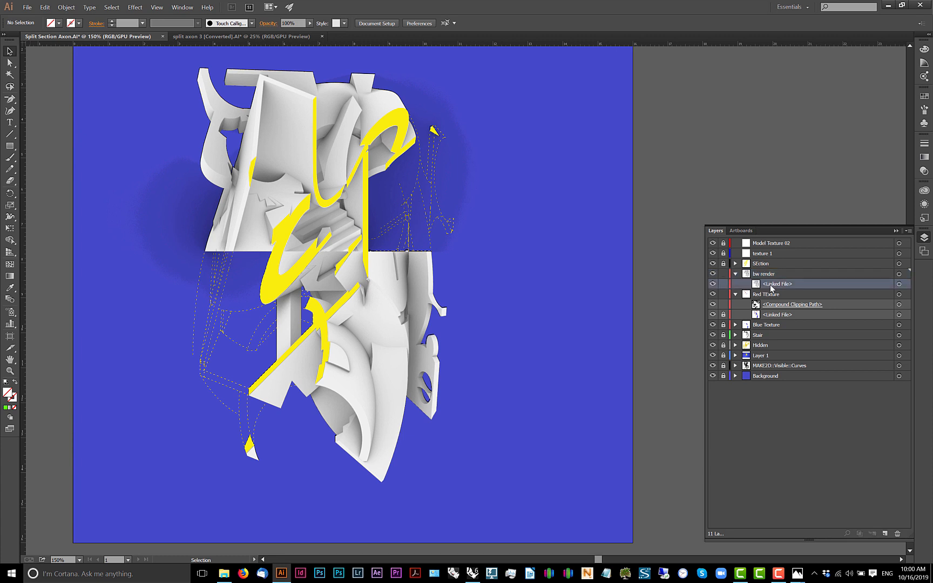
click(735, 294)
drag(764, 295, 774, 268)
- Move the bw render layer below the Blue Texture and Stair layers, and deselect the render
click(389, 296)
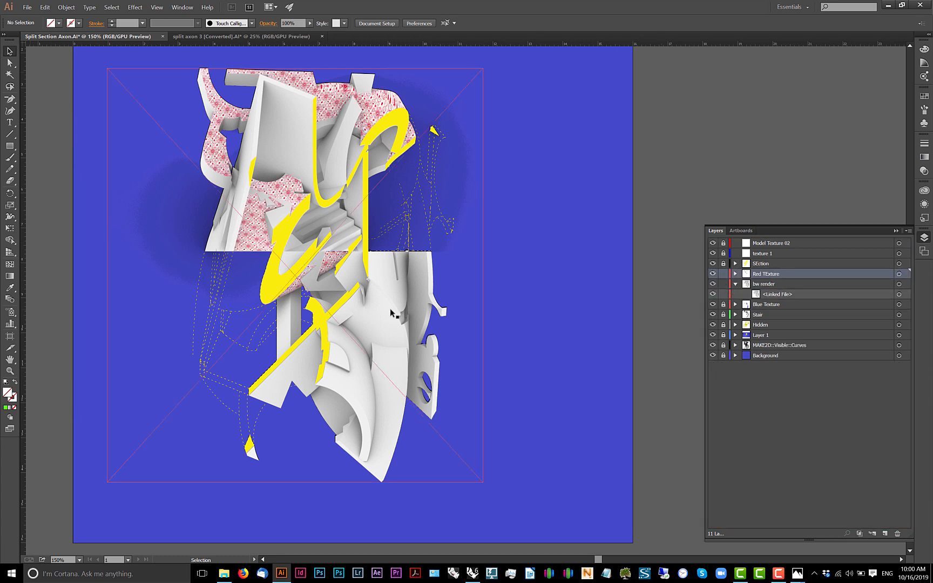
drag(771, 288, 769, 319)
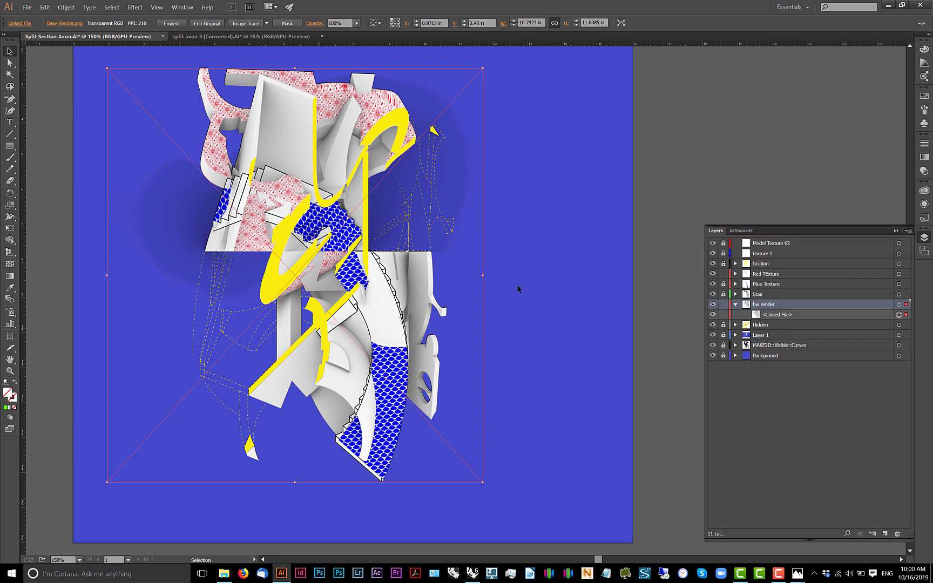
click(556, 224)
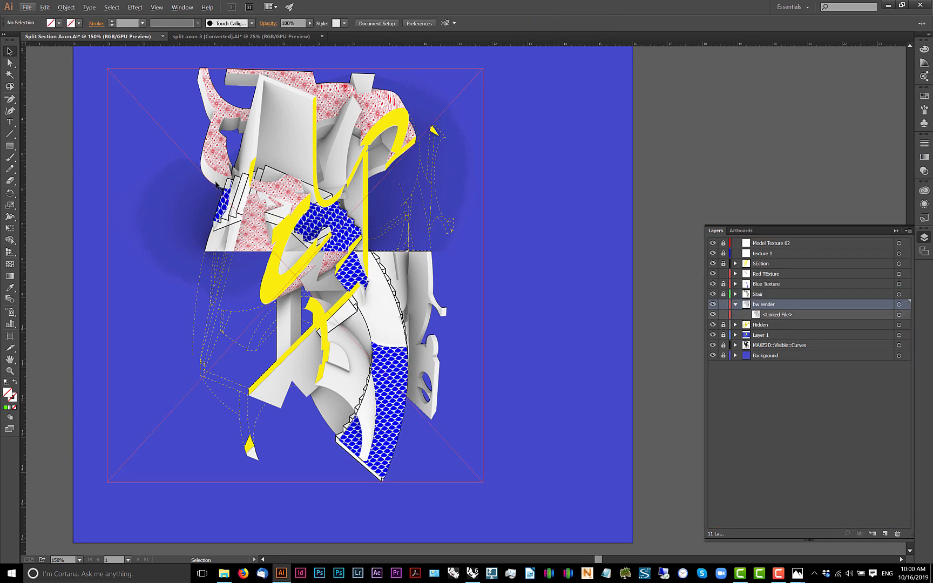
scroll(453, 247, down, 1)
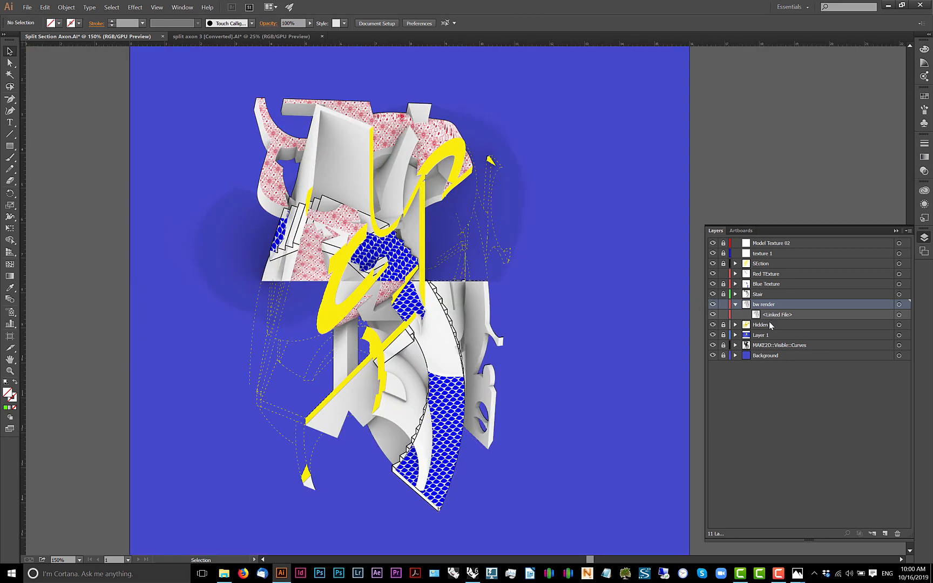
- Move the Hidden layer directly beneath SEction, and the MAKE2D::Visible::Curves layer between Stair and bw render
click(769, 324)
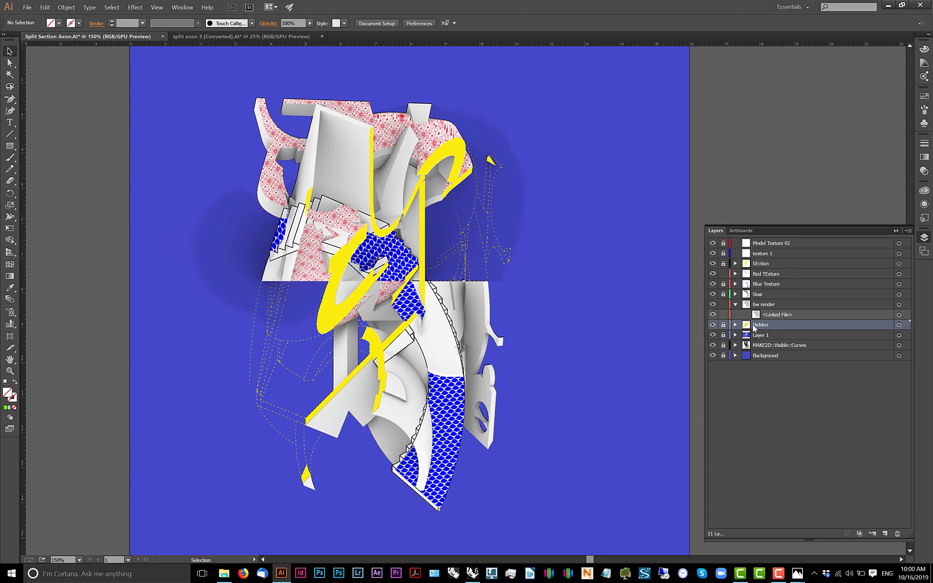
drag(772, 325, 774, 268)
drag(614, 269, 595, 254)
click(793, 346)
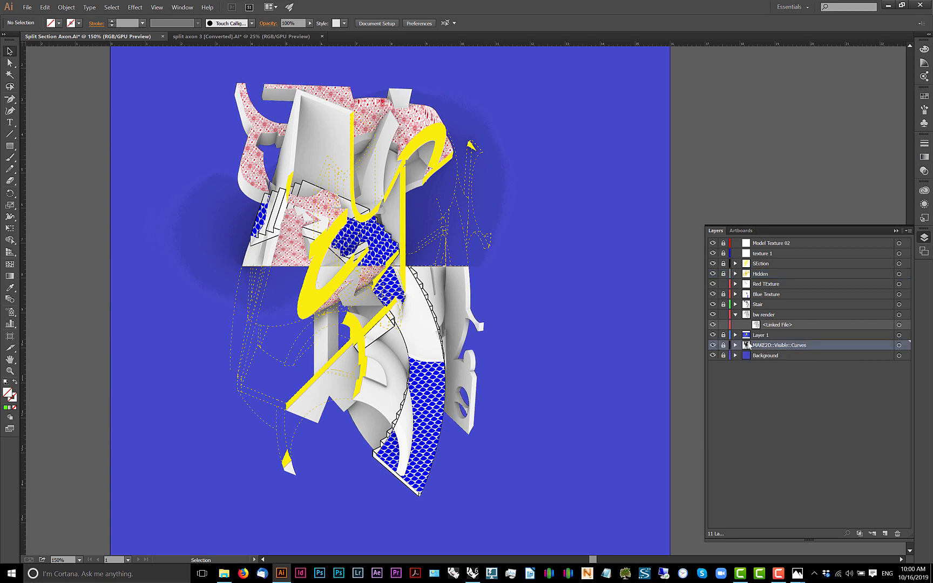
drag(748, 345, 776, 312)
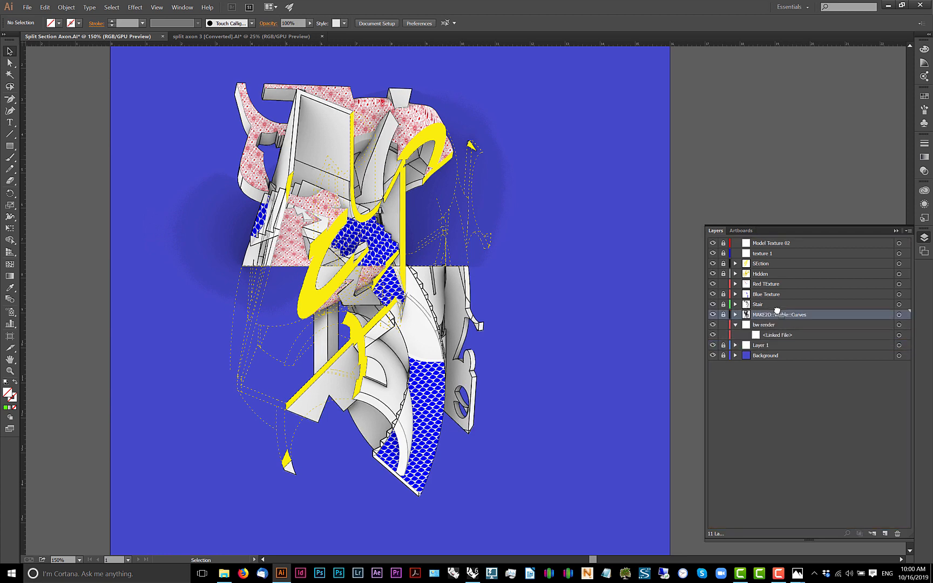
- Examine how the linework, textures and base render overlap across the whole axon drawing
key(ctrl+1)
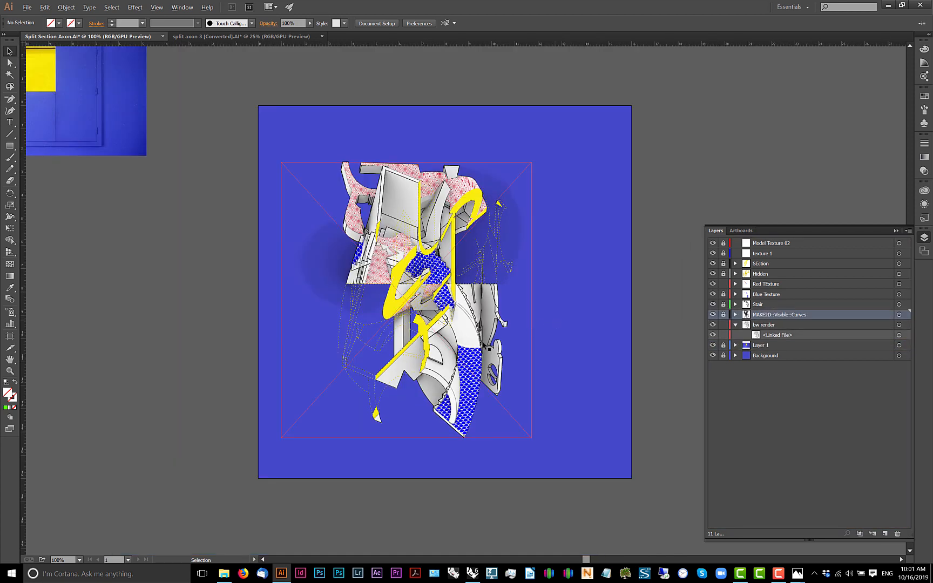
key(ctrl+1)
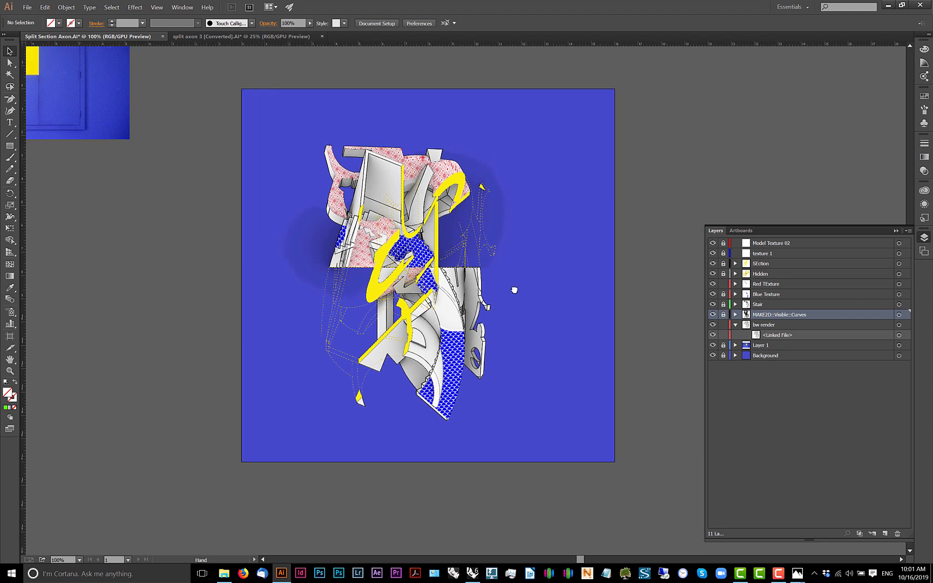
scroll(519, 345, up, 1)
drag(476, 284, 463, 331)
scroll(354, 329, up, 1)
scroll(356, 328, up, 1)
scroll(368, 333, down, 2)
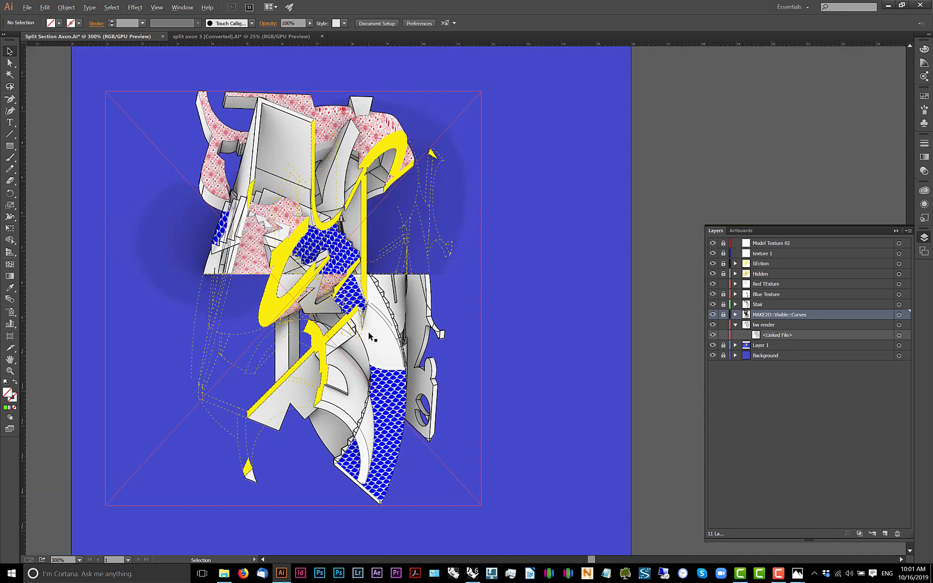
drag(542, 307, 508, 302)
scroll(514, 306, down, 1)
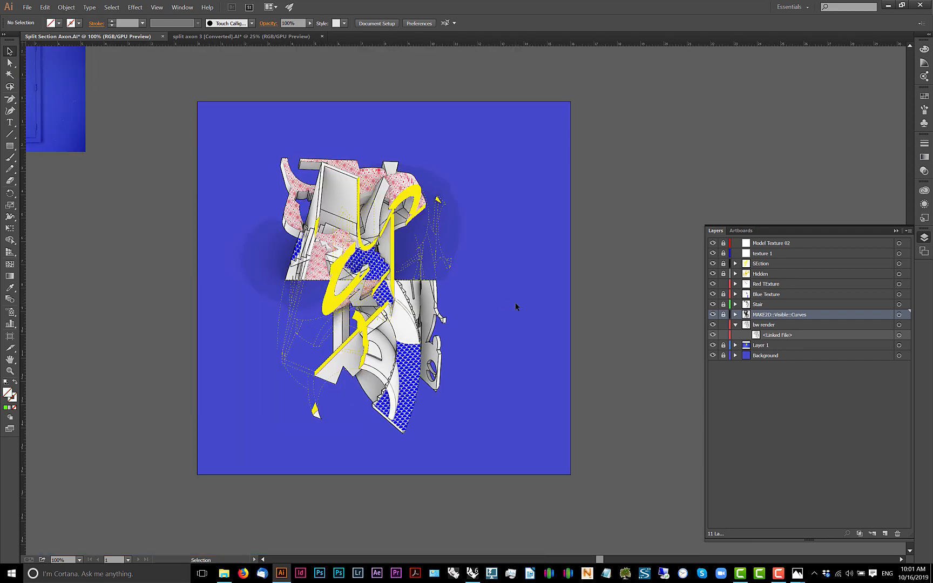
scroll(510, 304, up, 1)
- Save the axon document and switch to the Rhino Render window
key(a)
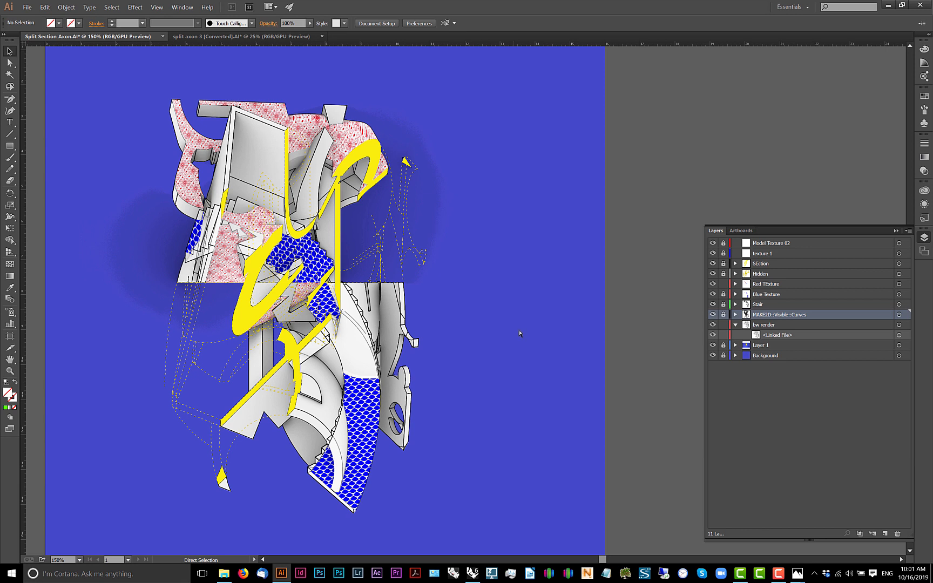
key(ctrl+s)
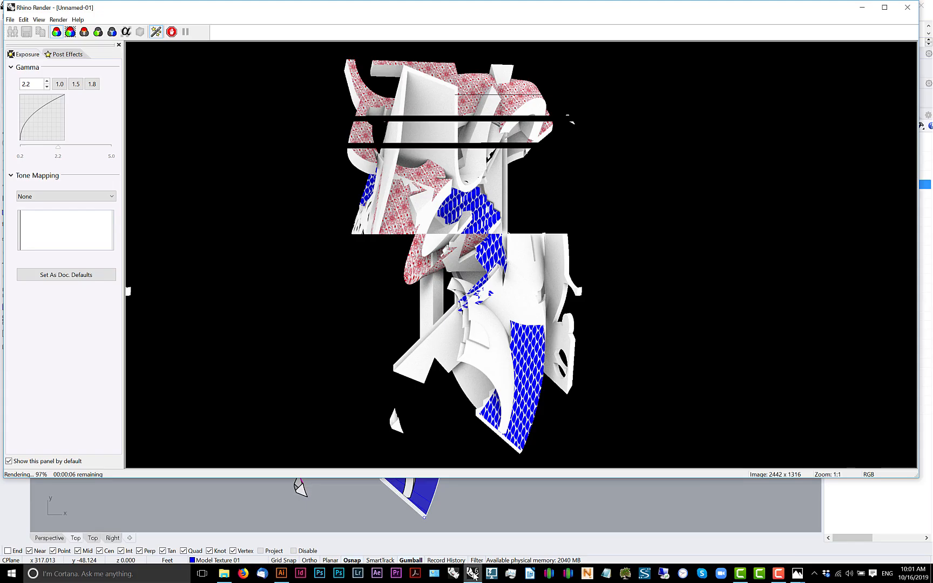
click(472, 573)
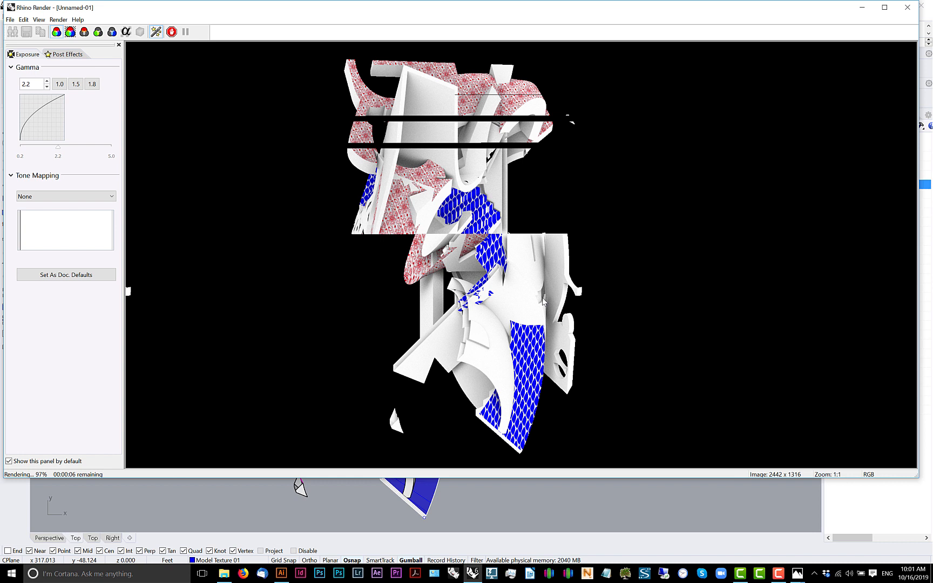
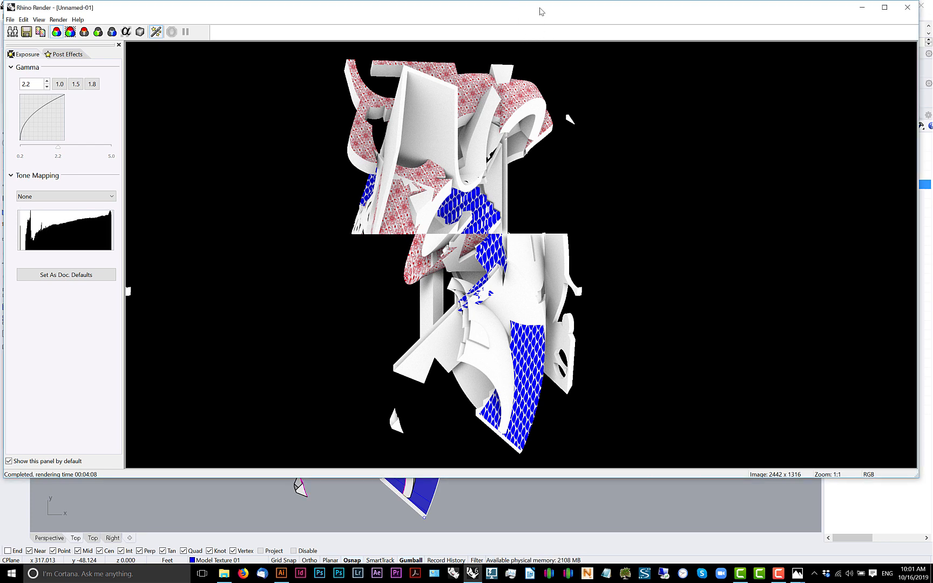
- Maximize the render window and save the finished render as a PNG named ShadowPass in the Workshop 05.5 - Split Axon folder
drag(542, 11, 540, 0)
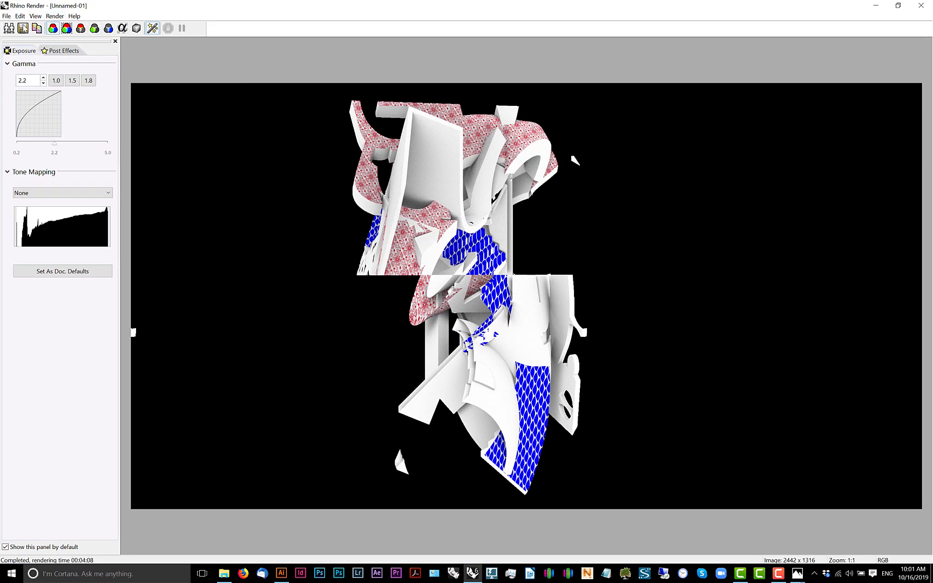
click(22, 28)
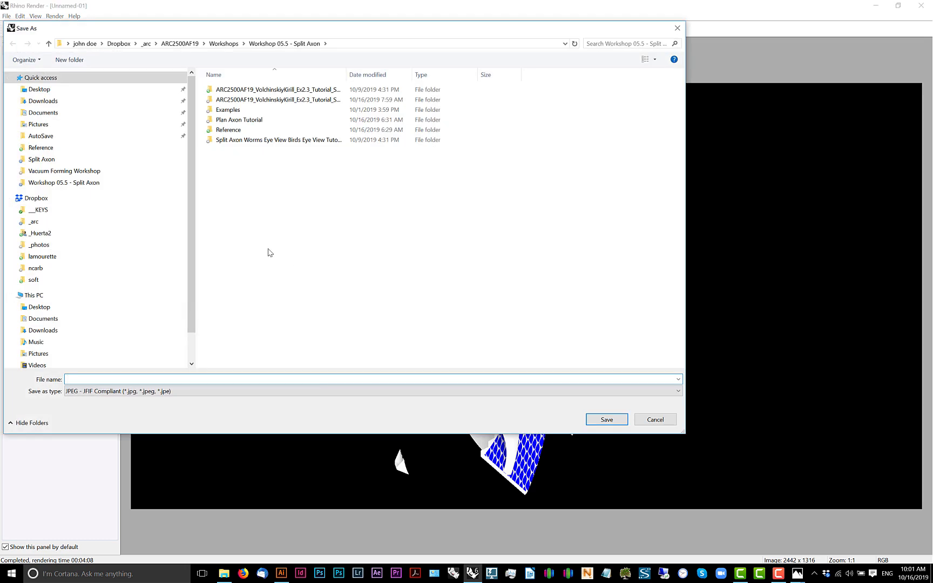
click(159, 391)
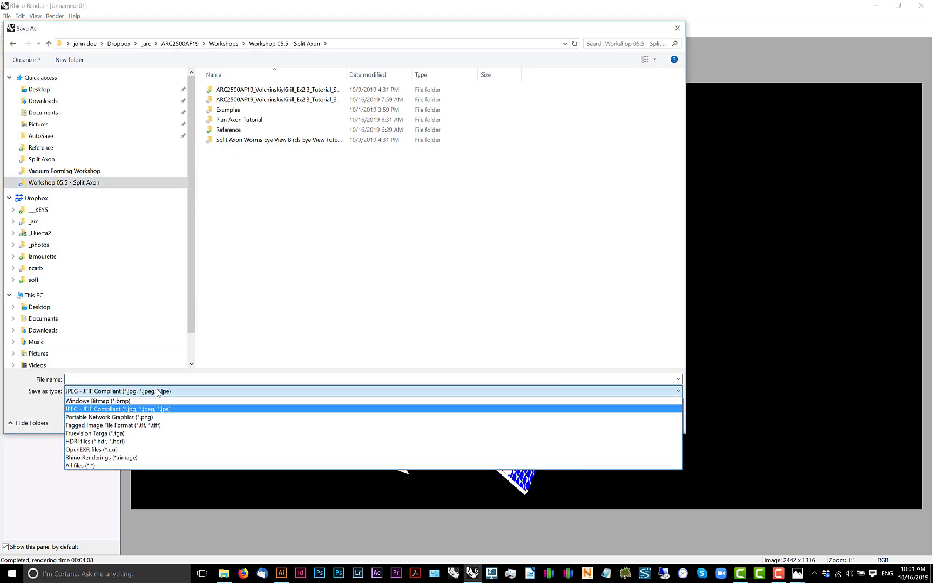
click(136, 416)
click(219, 377)
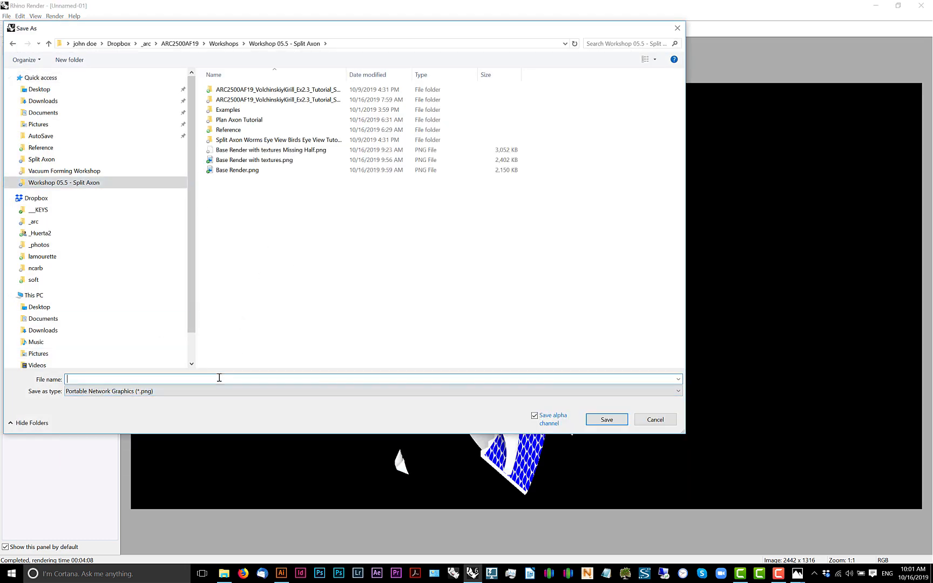
text(ShadowPass)
key(Return)
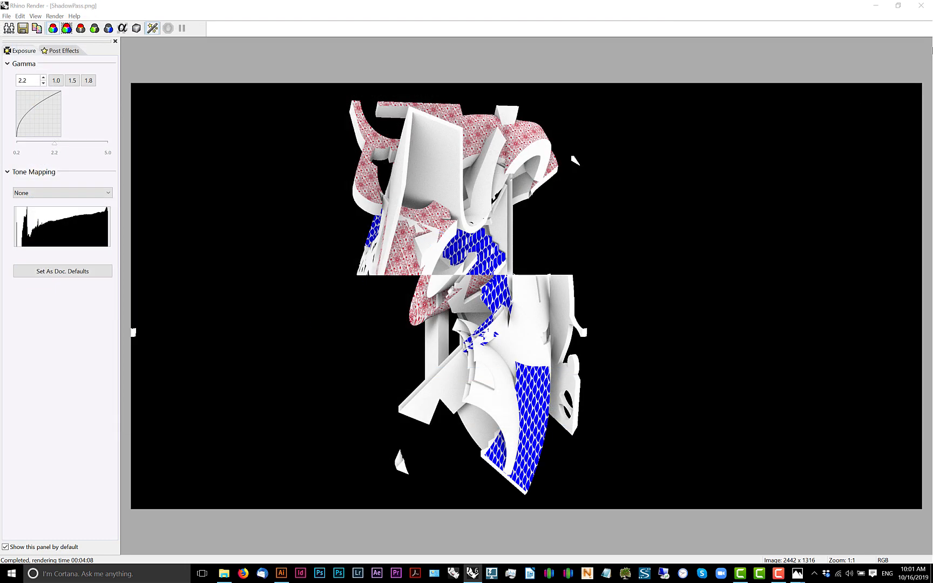
- Minimize the render window and open ShadowPass.png from the Workshop 05.5 - Split Axon folder with a chosen program
click(876, 5)
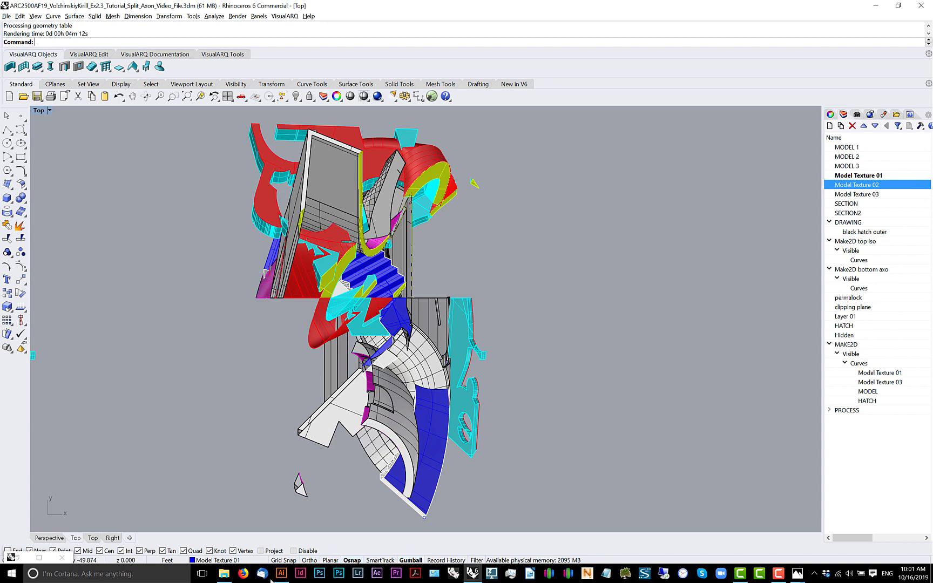
click(223, 573)
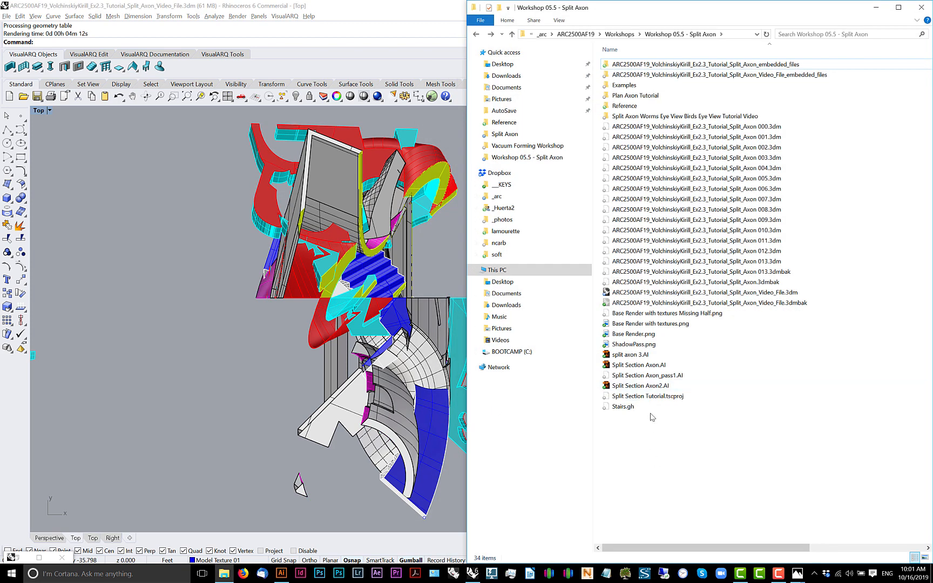
right_click(651, 344)
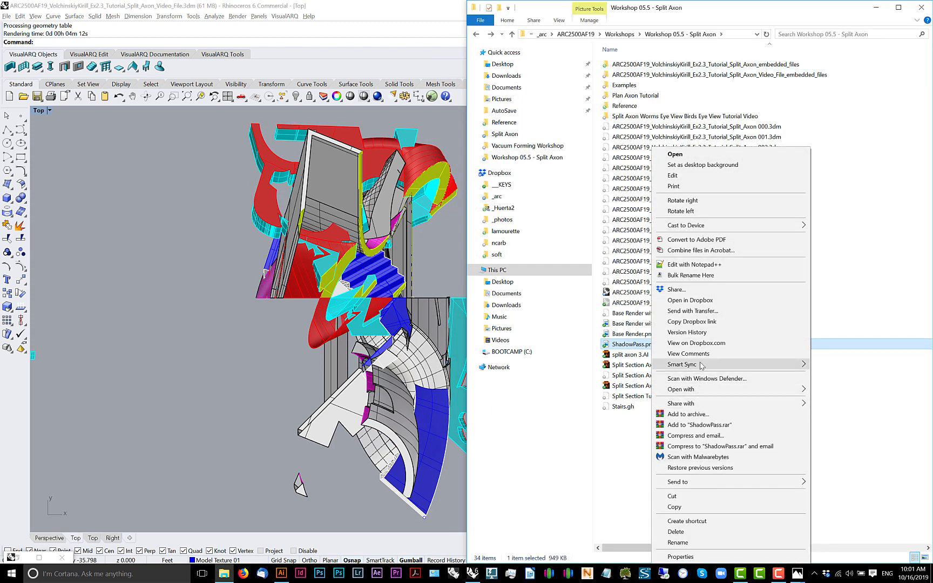
mouse_move(685, 390)
click(581, 412)
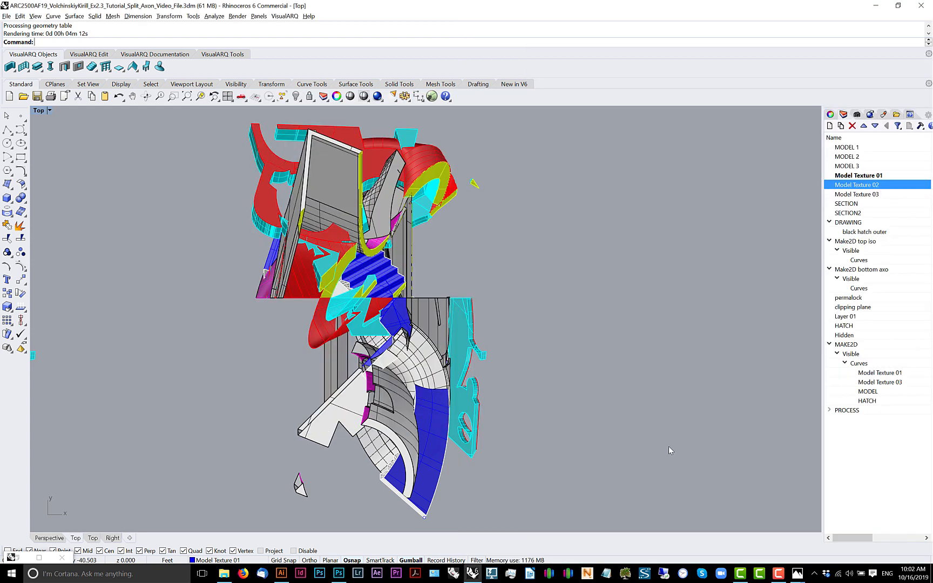
- Switch to the Split Section Axon document in Illustrator, expand the Background layer and unlock it
key(alt+Tab)
key(alt+Tab)
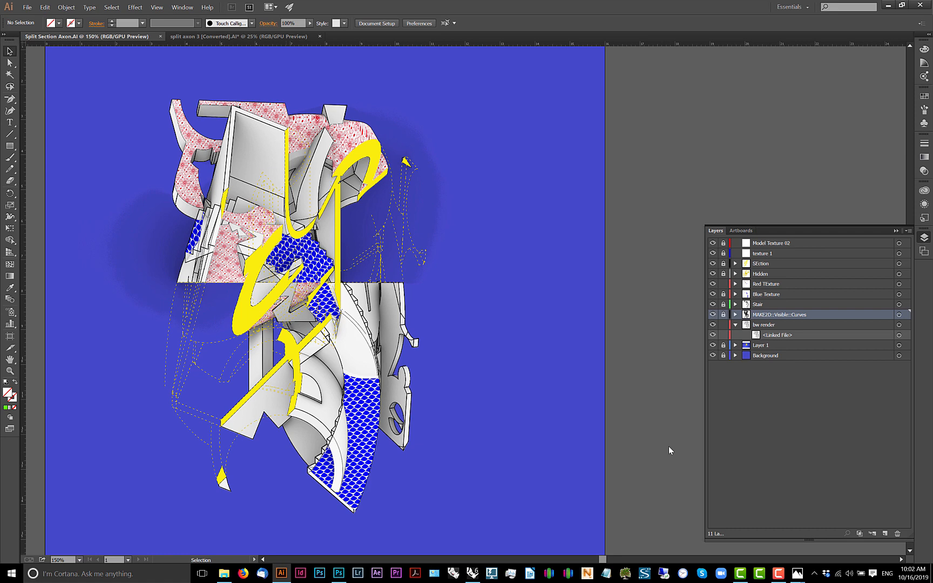
scroll(666, 356, down, 2)
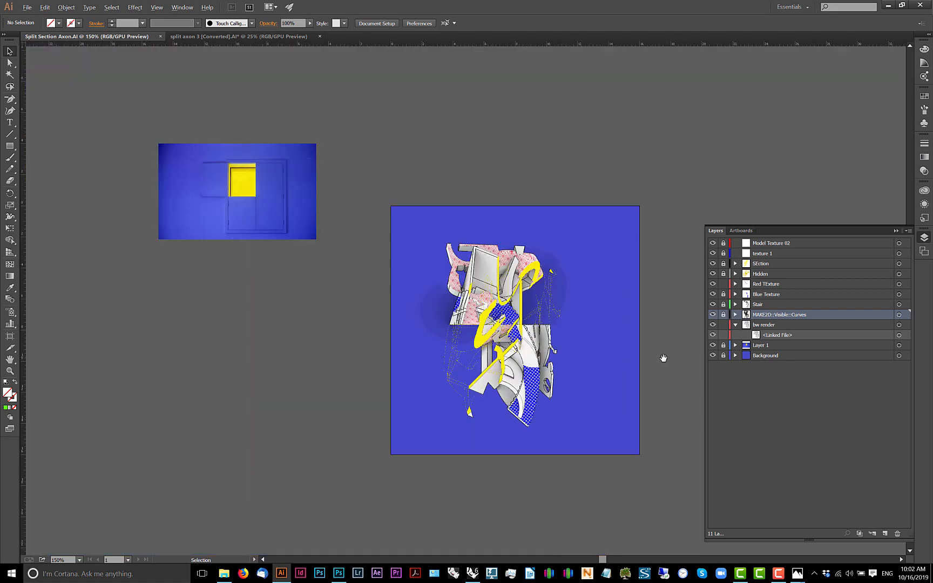
key(alt+Tab)
key(alt)
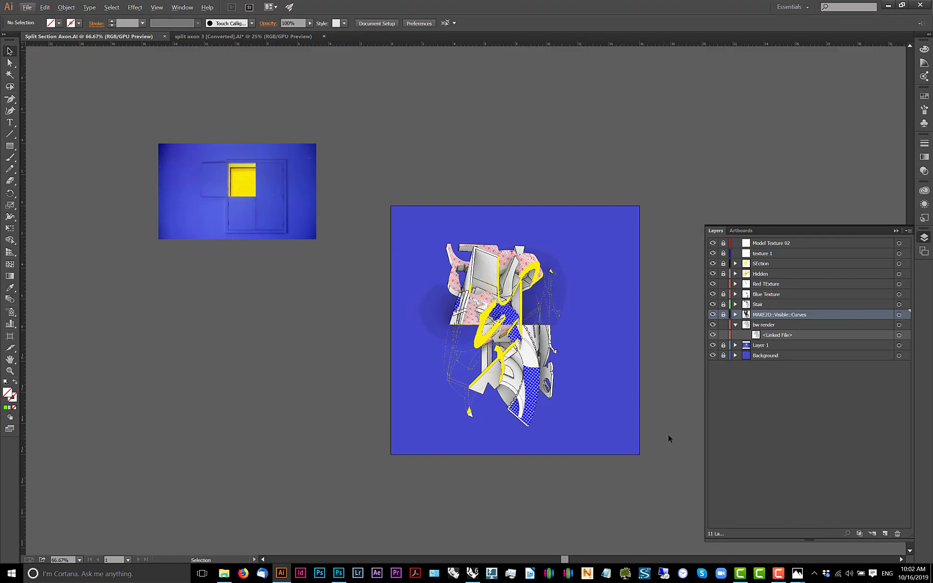
click(746, 351)
click(735, 355)
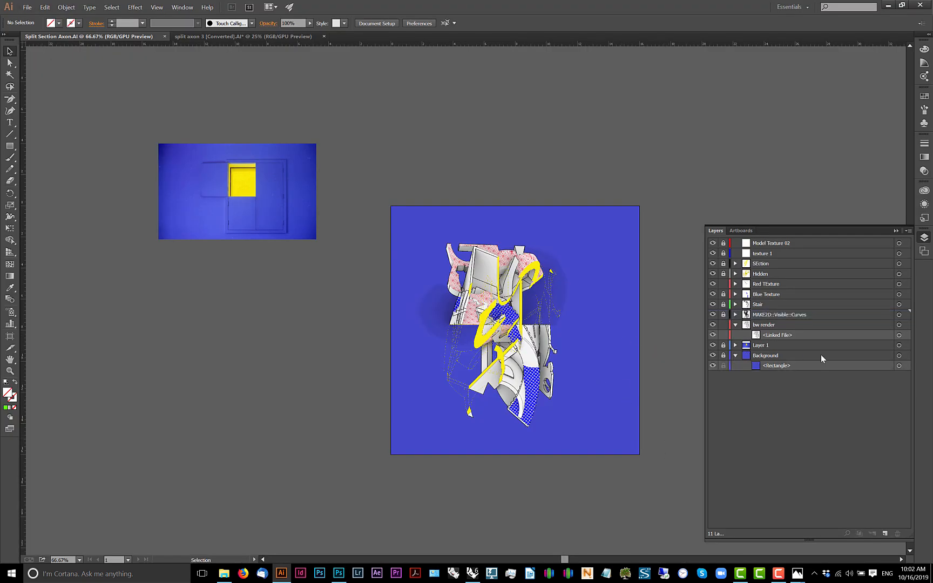
click(723, 356)
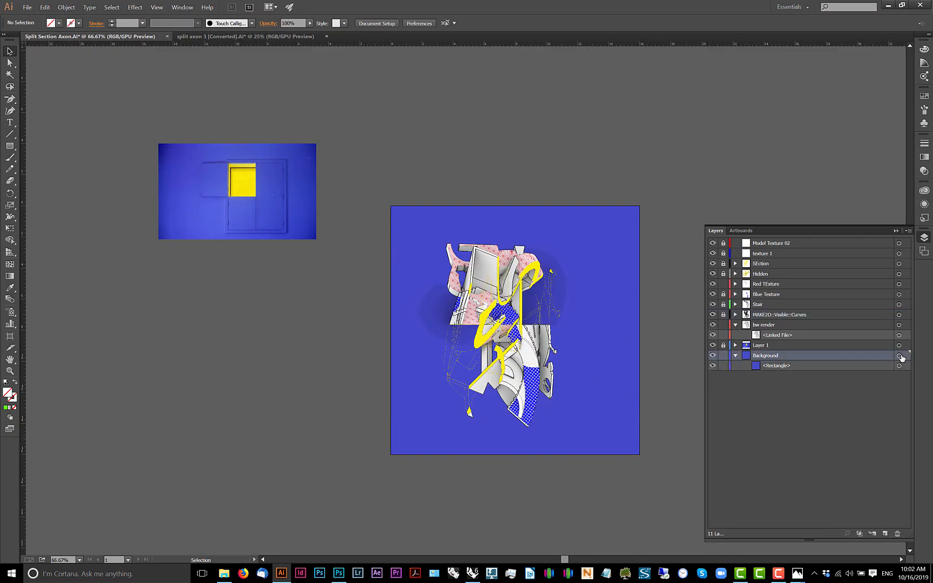
- Recolour the background rectangle with the deeper blue sampled from the blue-and-yellow reference photo, and deselect it
click(604, 346)
click(9, 289)
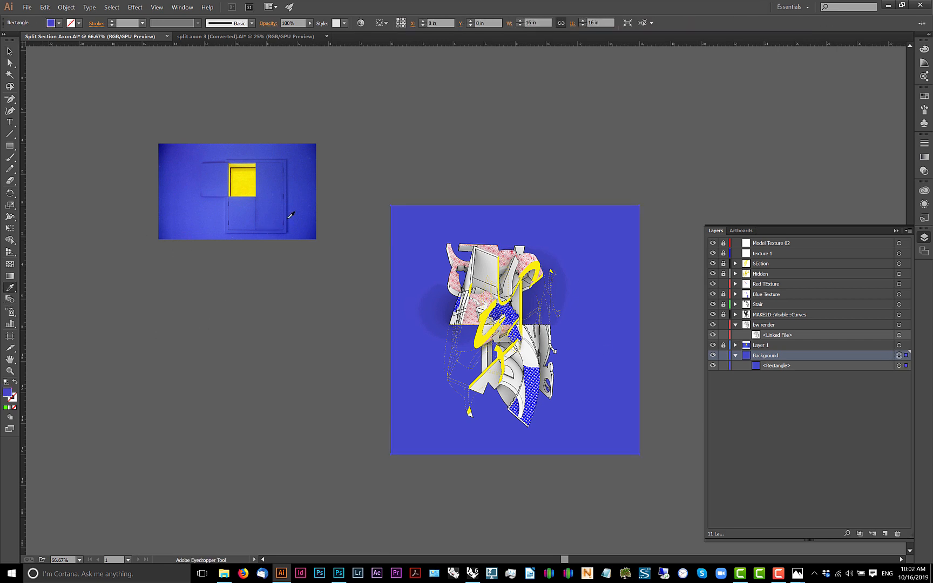
click(308, 196)
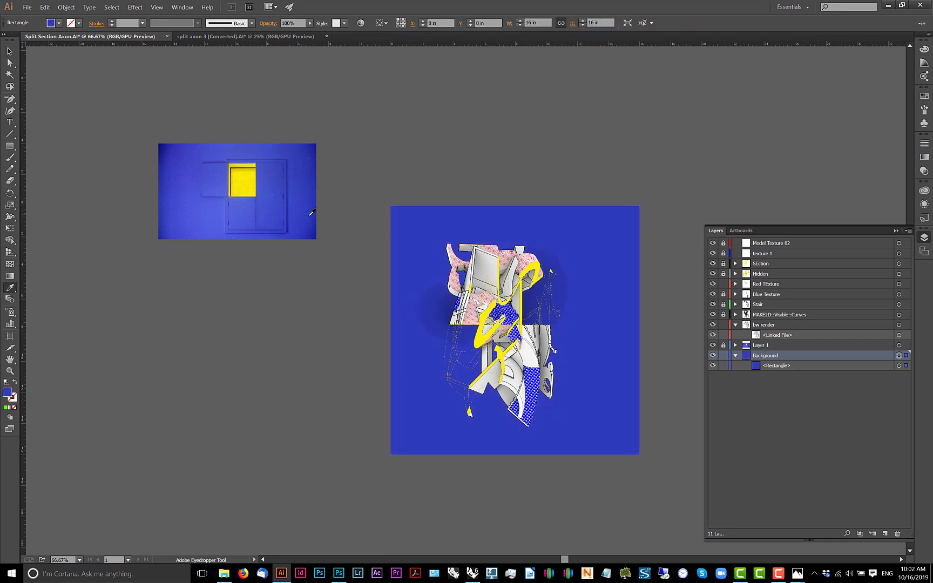
click(316, 217)
click(10, 51)
click(356, 177)
scroll(416, 264, up, 2)
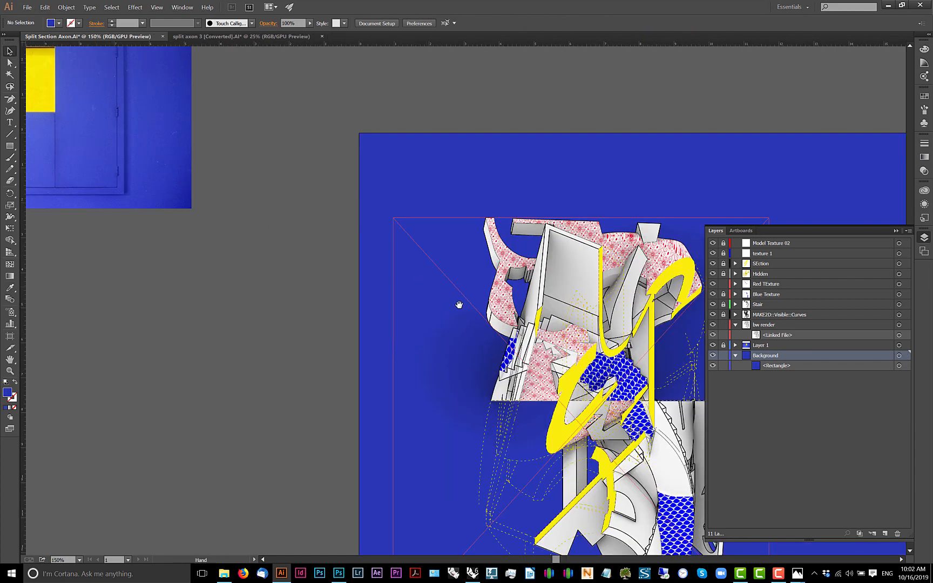
drag(459, 305, 298, 211)
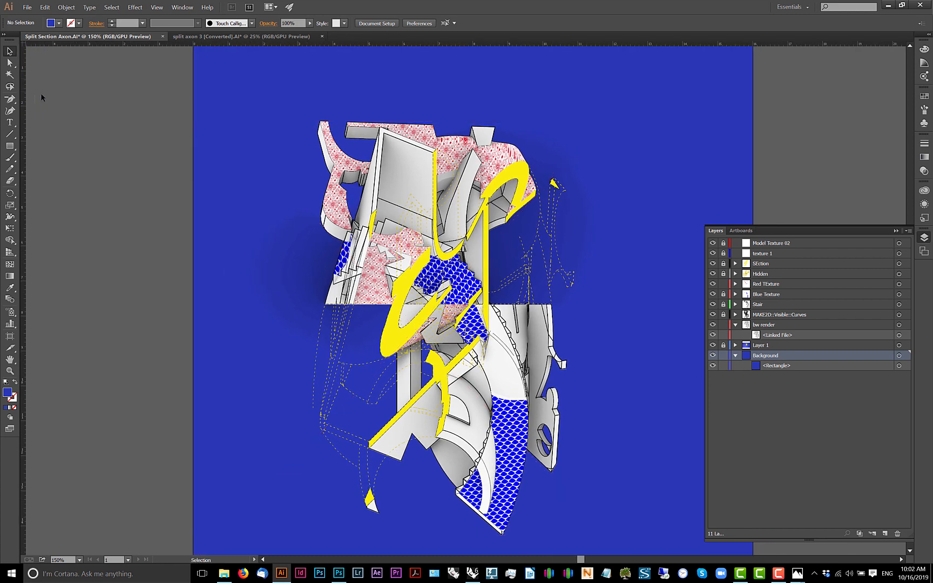
click(66, 7)
mouse_move(45, 7)
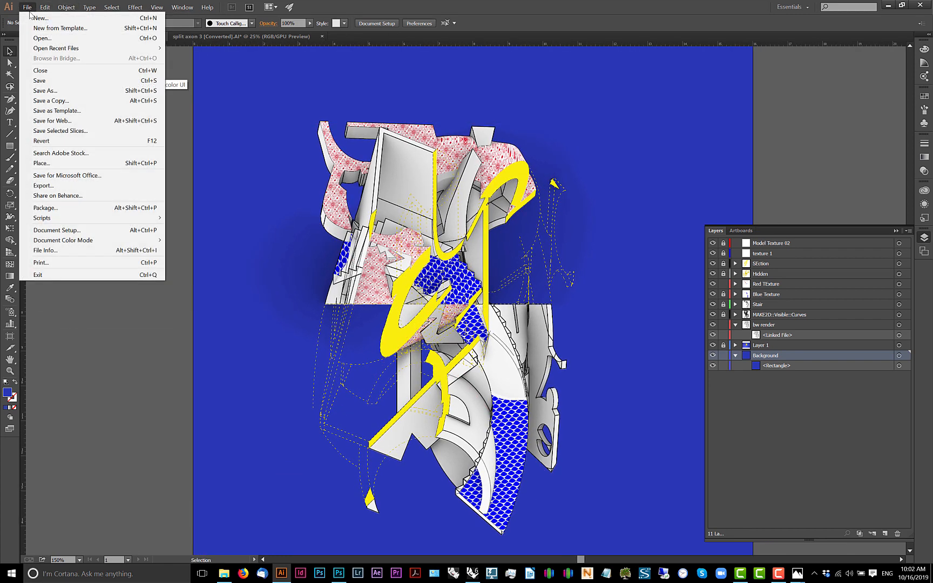
click(128, 386)
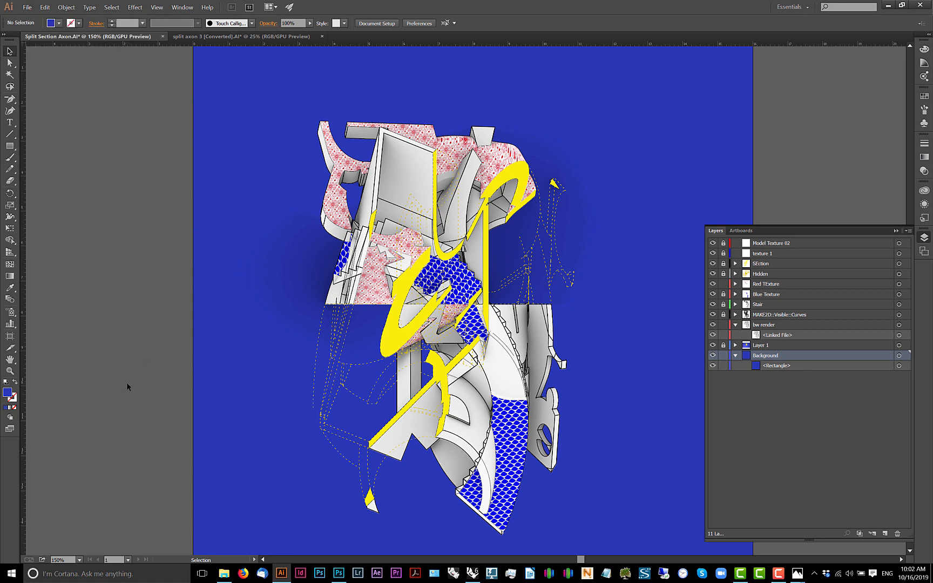
scroll(127, 383, down, 2)
drag(120, 369, 183, 363)
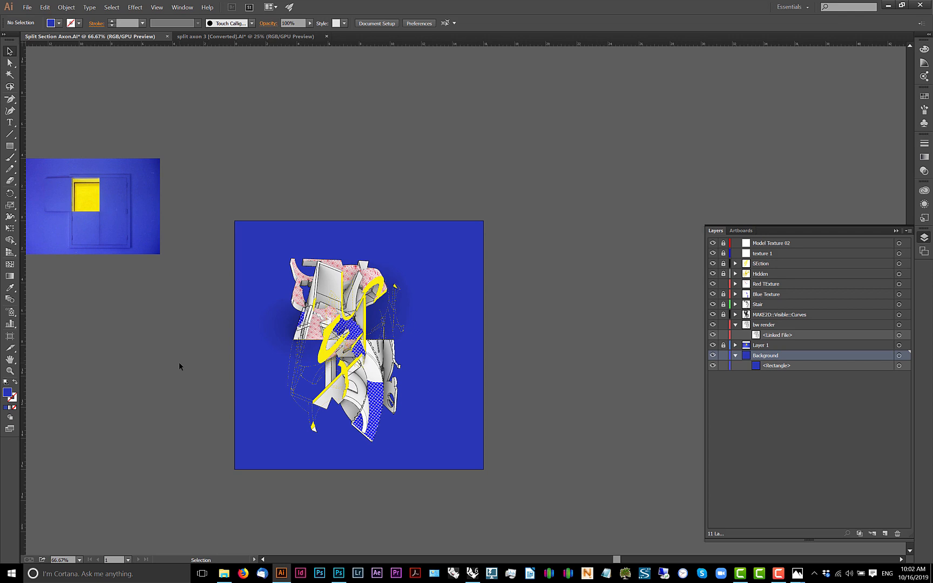
key(alt+Tab)
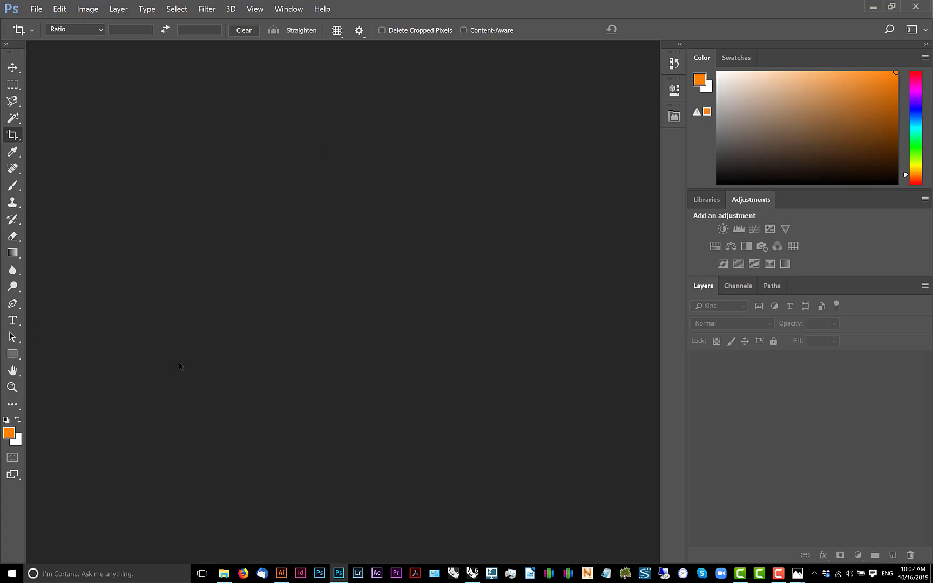
key(alt+Tab)
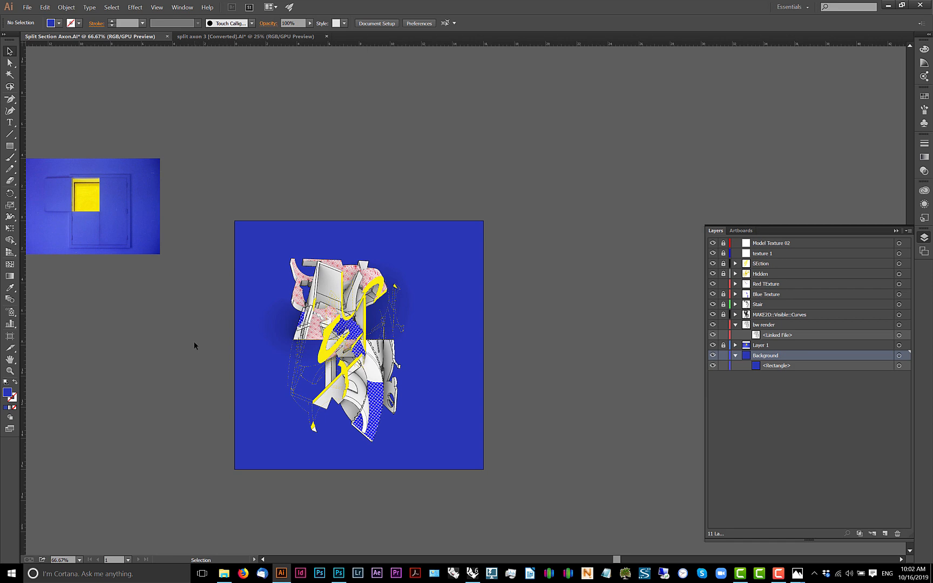
- Open ShadowPass.png from the Workshop 05.5 - Split Axon folder in Photoshop and bring its window forward
key(alt+Tab)
key(alt+Tab)
key(alt+Tab)
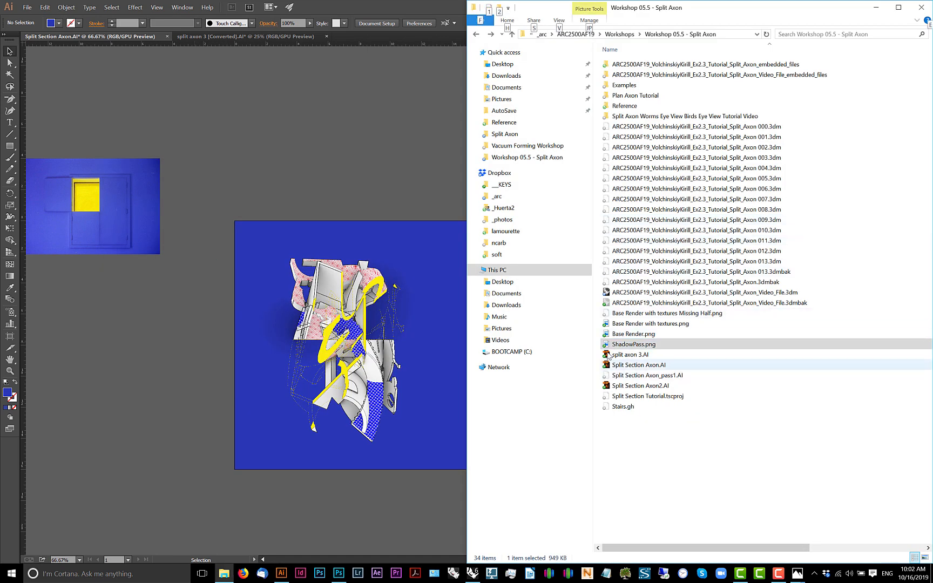
right_click(617, 346)
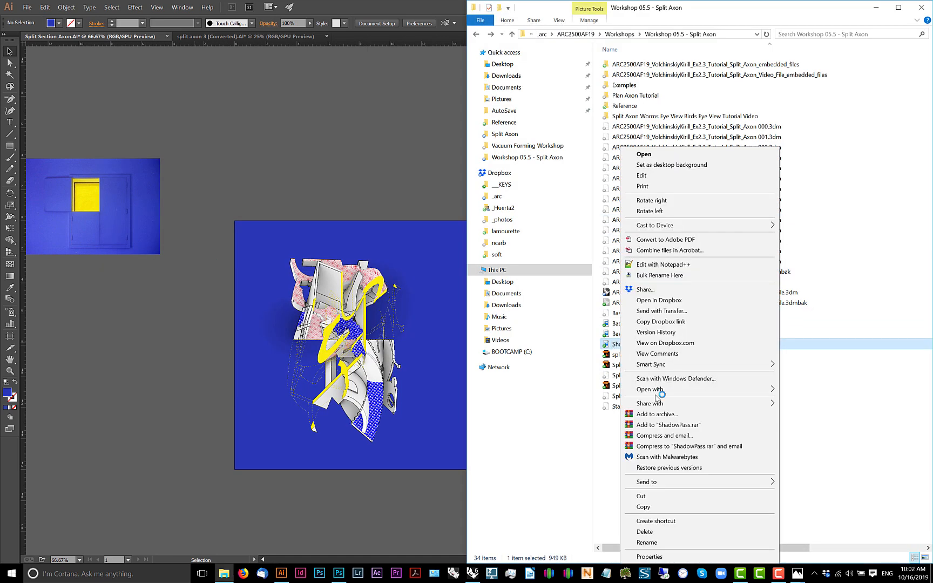
click(281, 573)
click(281, 574)
click(281, 574)
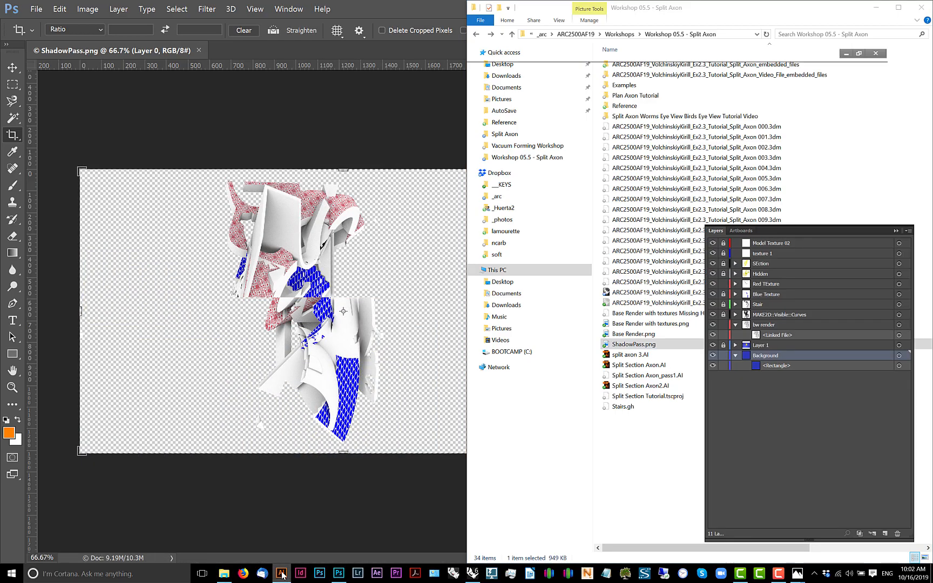
click(281, 574)
click(341, 11)
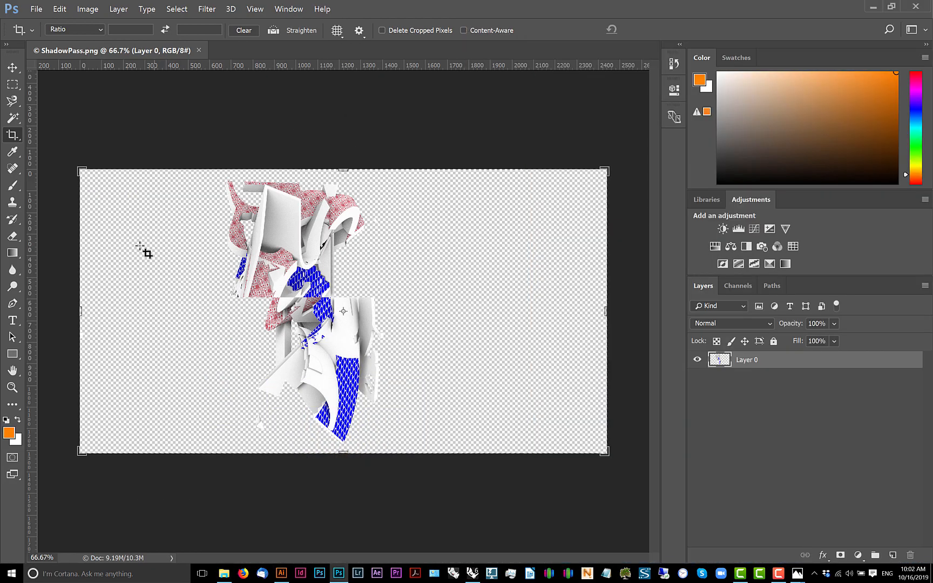
- Crop the empty areas on both sides of the axon so the shadow-pass image is about 1131 px wide
drag(83, 312, 129, 310)
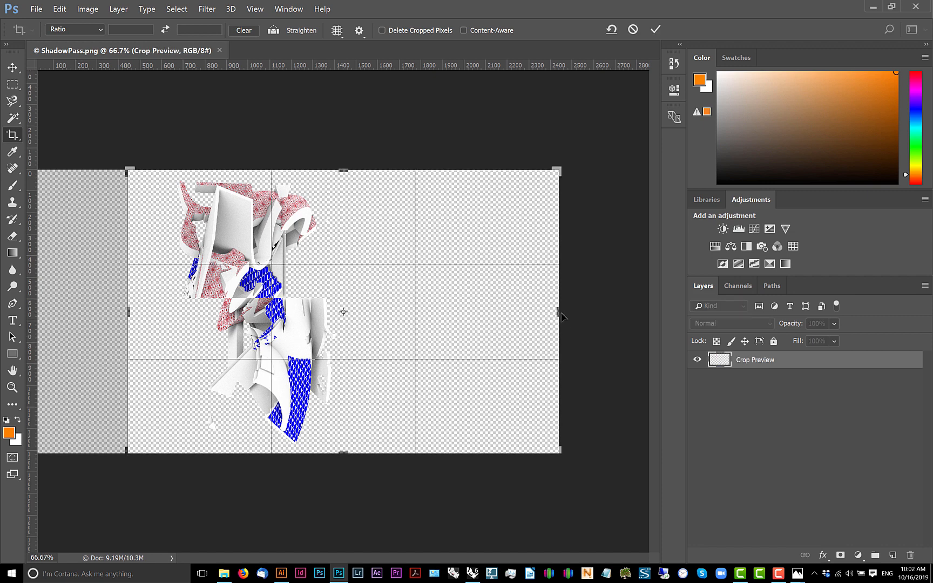
drag(558, 311, 462, 313)
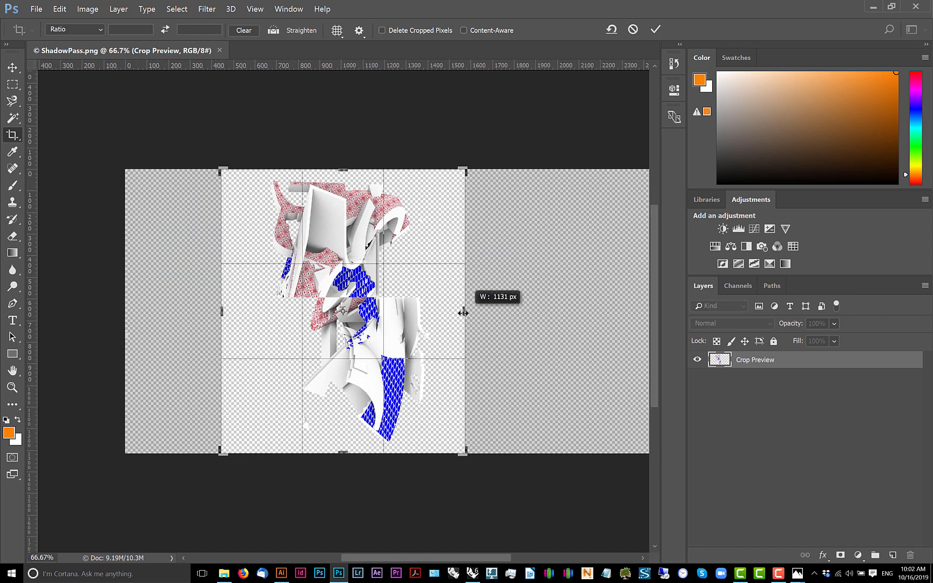
key(Return)
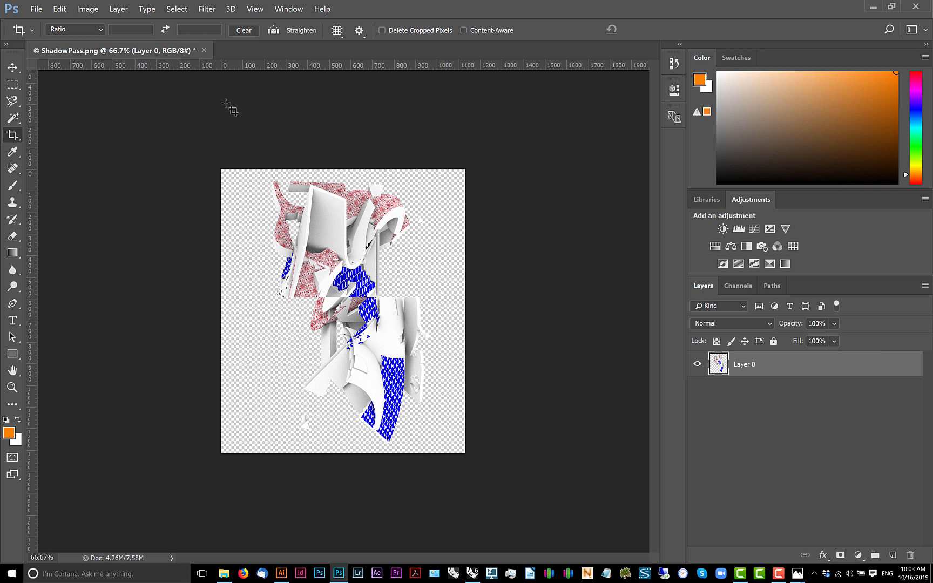
- Trim all four sides of the image based on the top left pixel color, and close Photoshop with the changes saved
click(90, 9)
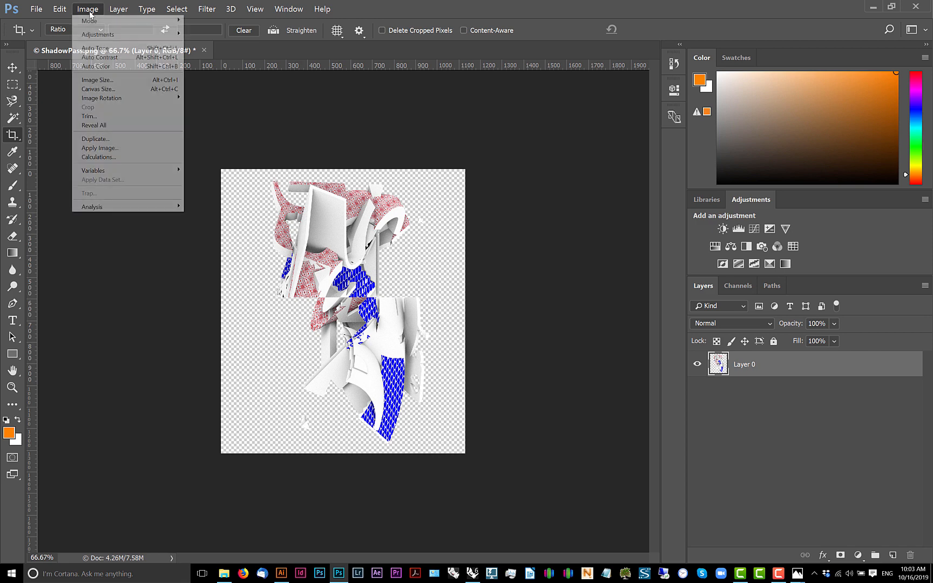
click(108, 114)
key(c)
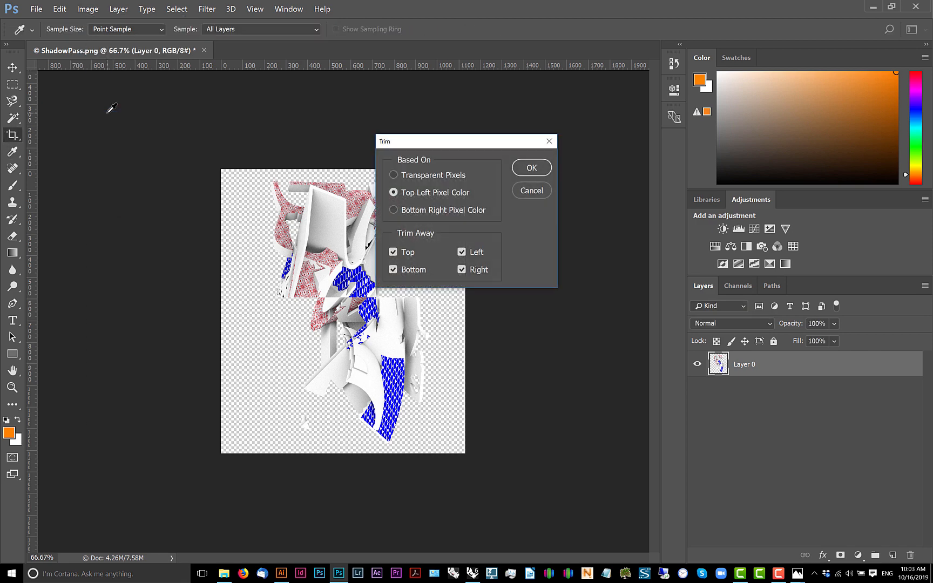
key(Return)
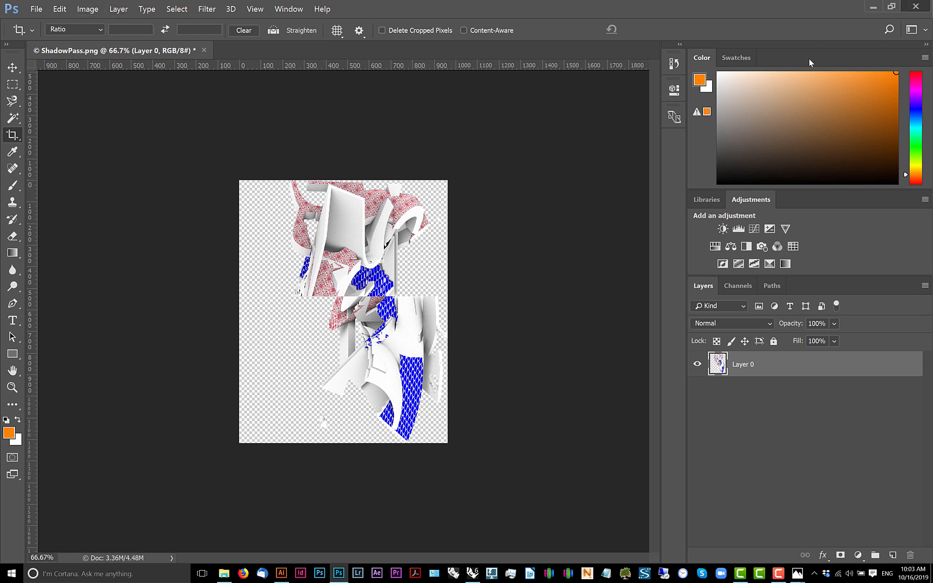
click(413, 221)
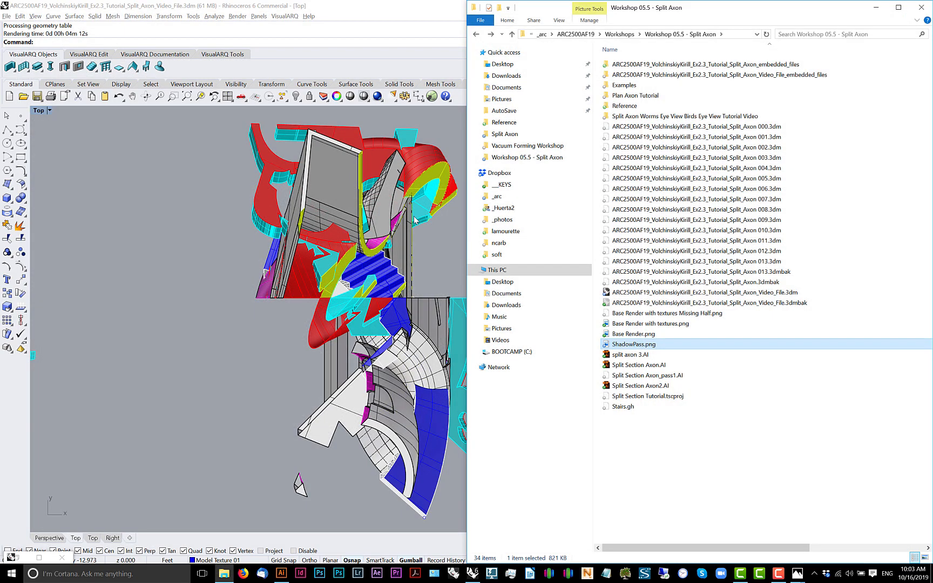
- Return to the Workshop 05.5 - Split Axon folder window and select ShadowPass.png
click(222, 325)
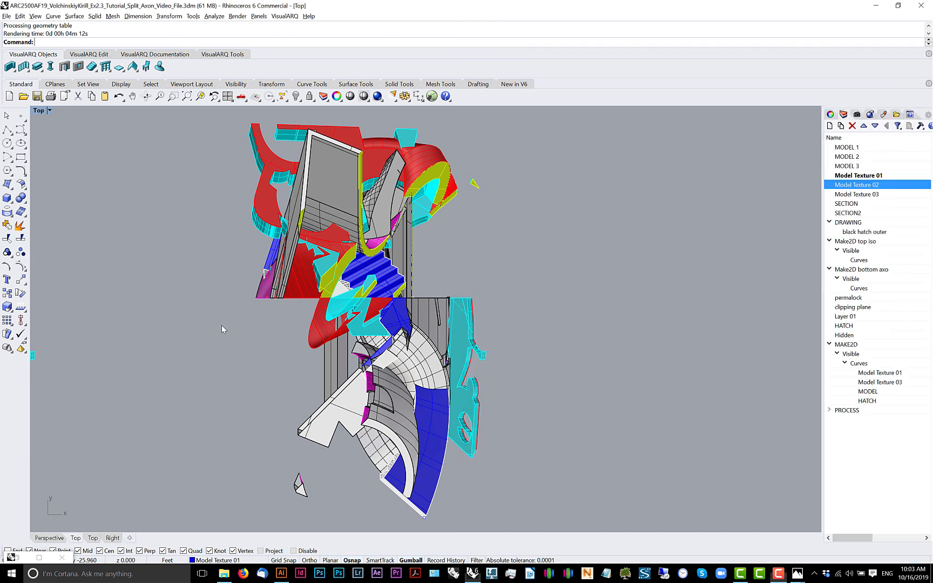
click(280, 571)
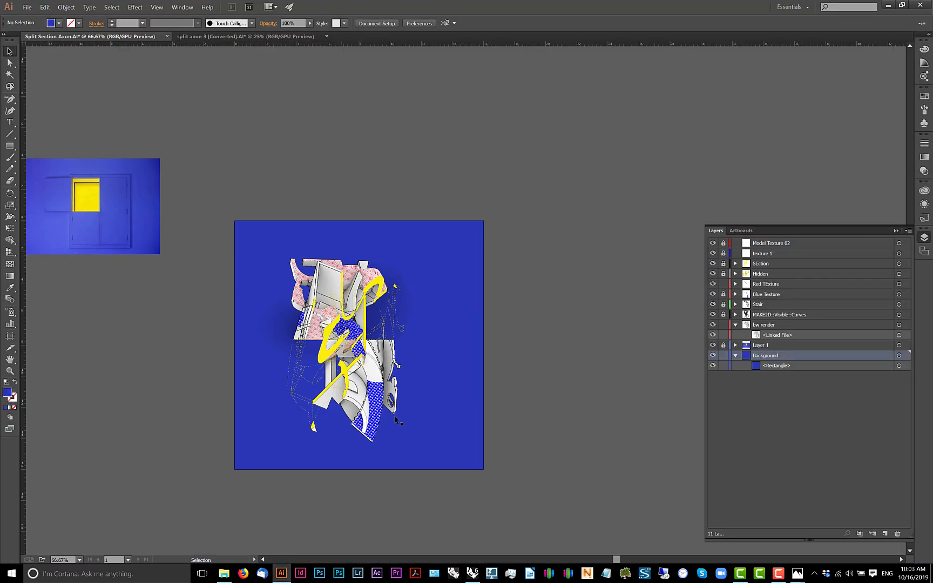
key(alt+Tab)
key(alt+Tab)
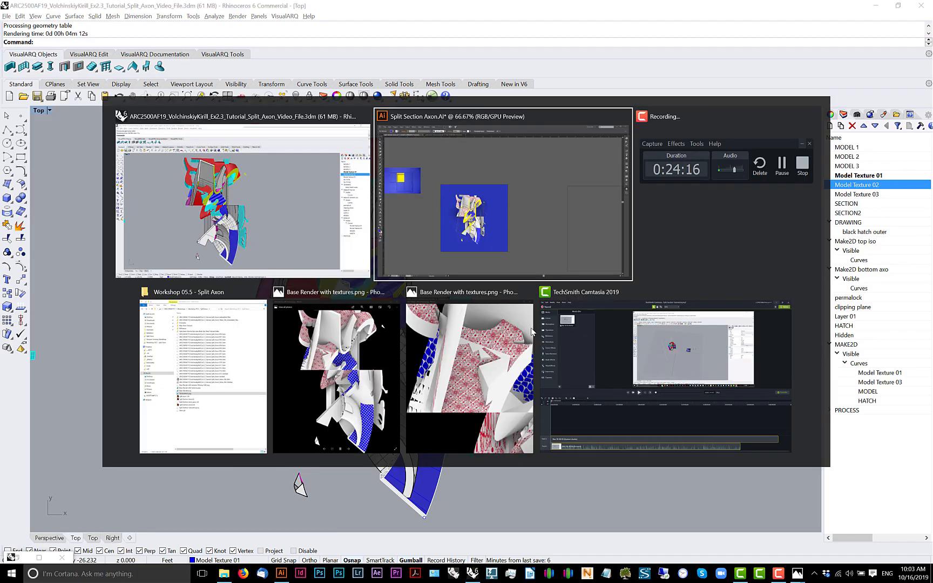
click(203, 376)
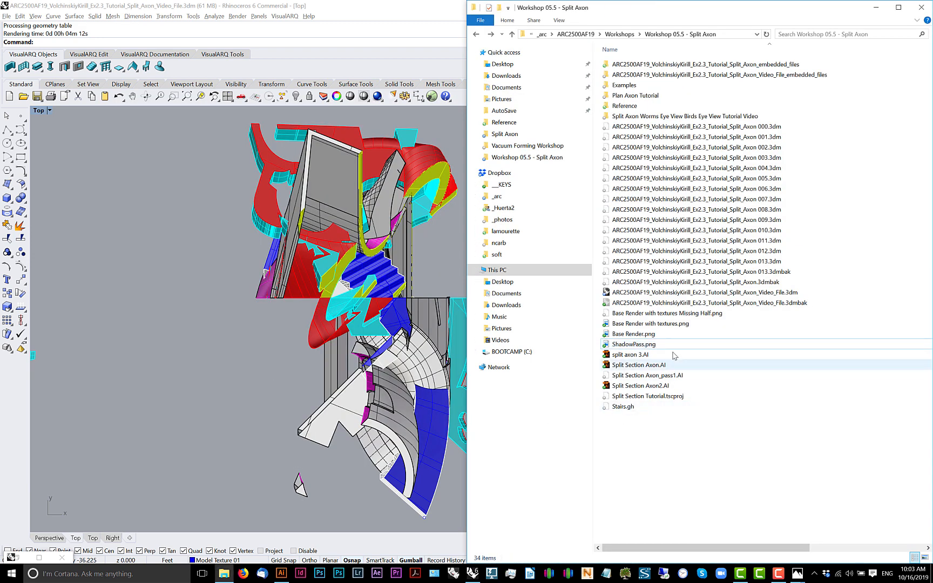
click(650, 336)
click(648, 343)
right_click(645, 345)
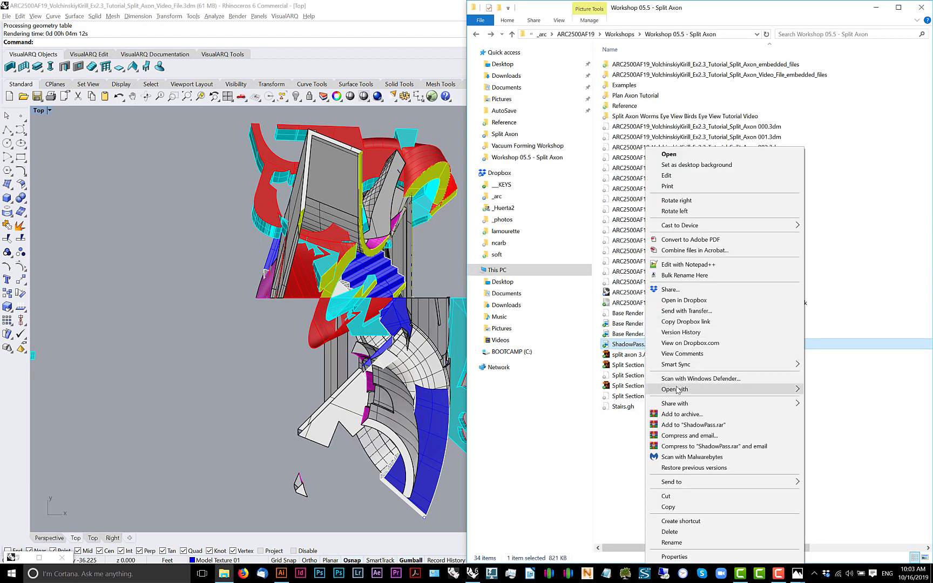
mouse_move(729, 389)
click(839, 422)
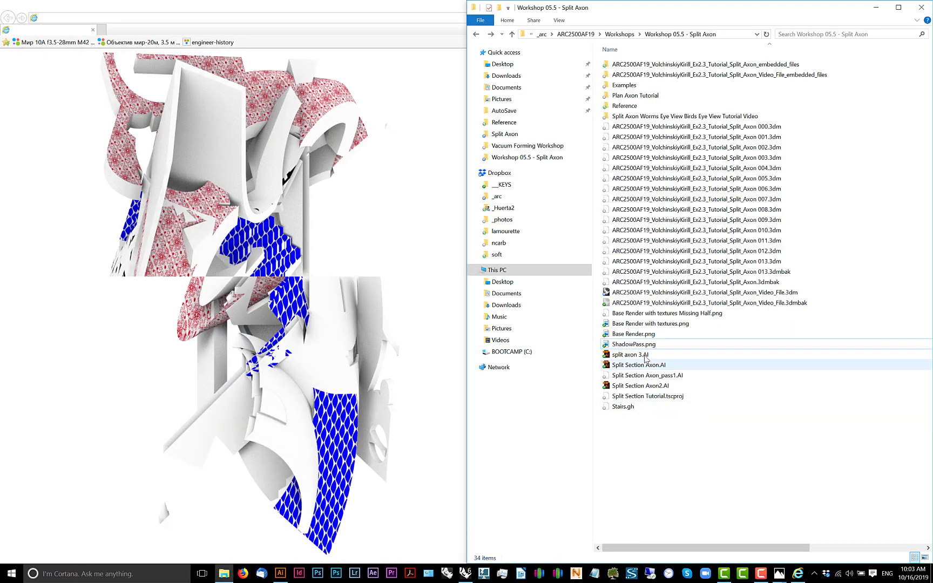
- Open ShadowPass.png with Adobe Photoshop CC 2017 and minimize the folder window
right_click(640, 347)
mouse_move(729, 389)
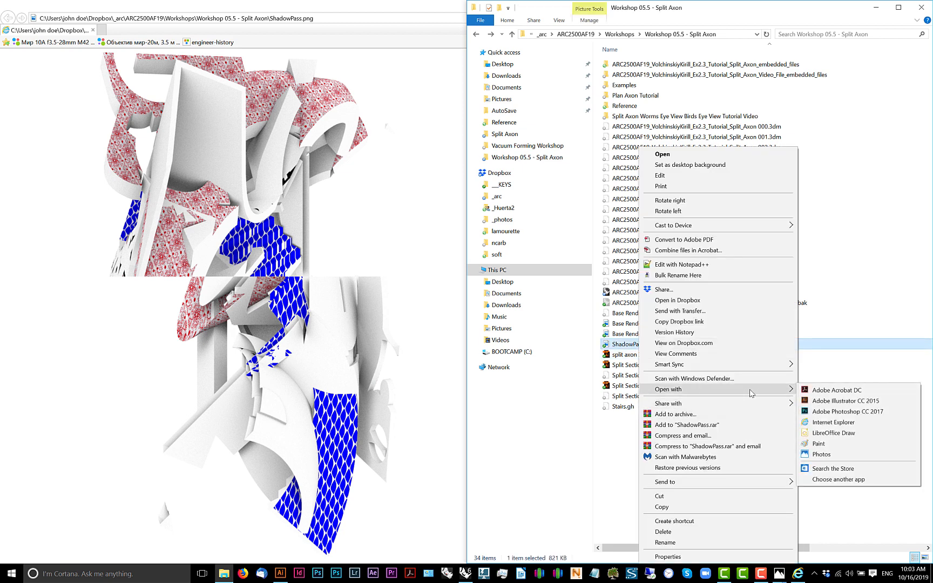
click(832, 412)
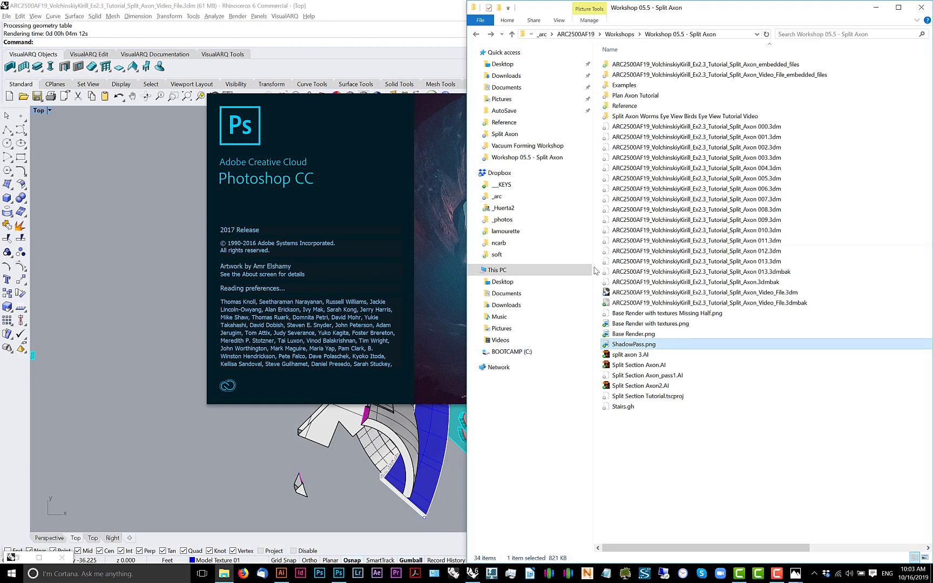
click(733, 416)
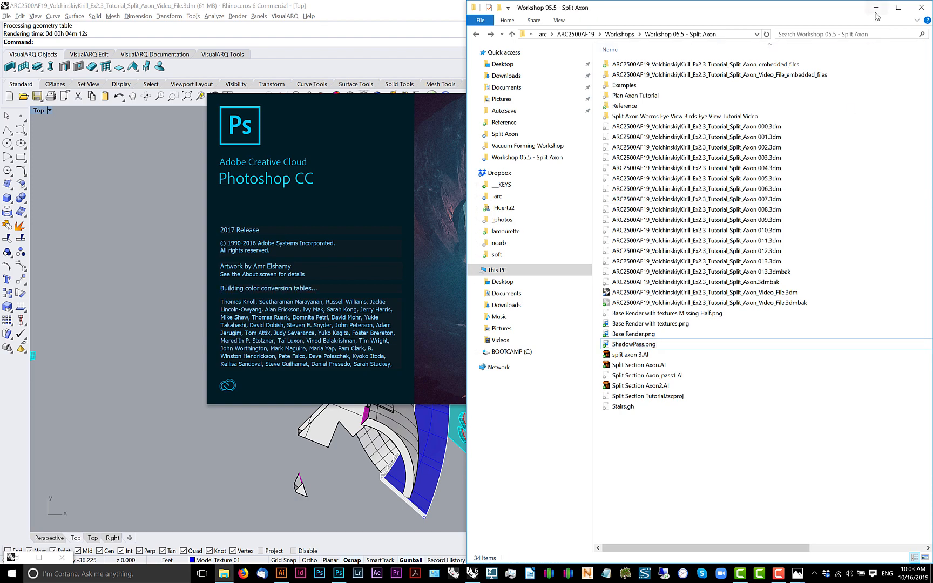
click(876, 7)
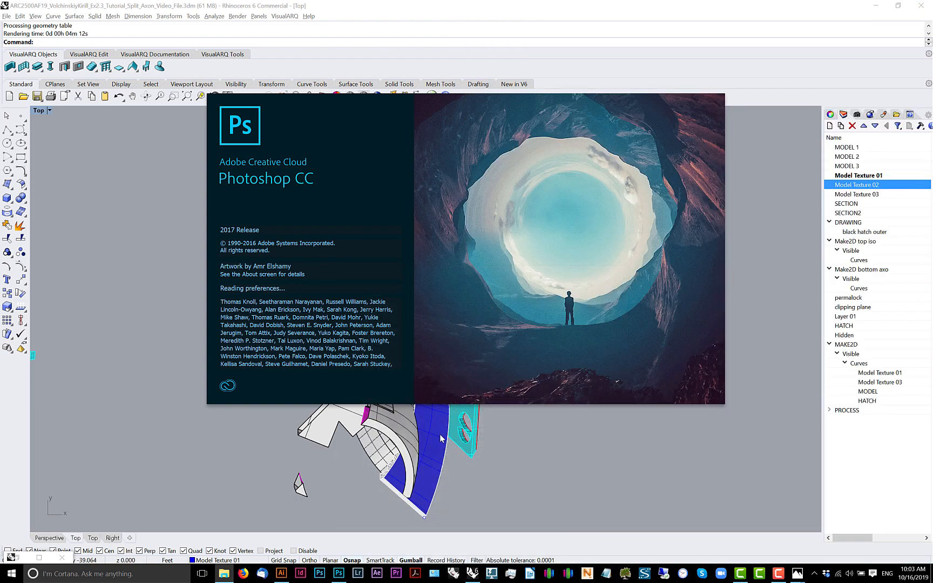
- Switch to the Split Section Axon.AI drawing in Illustrator
click(281, 573)
scroll(326, 356, up, 2)
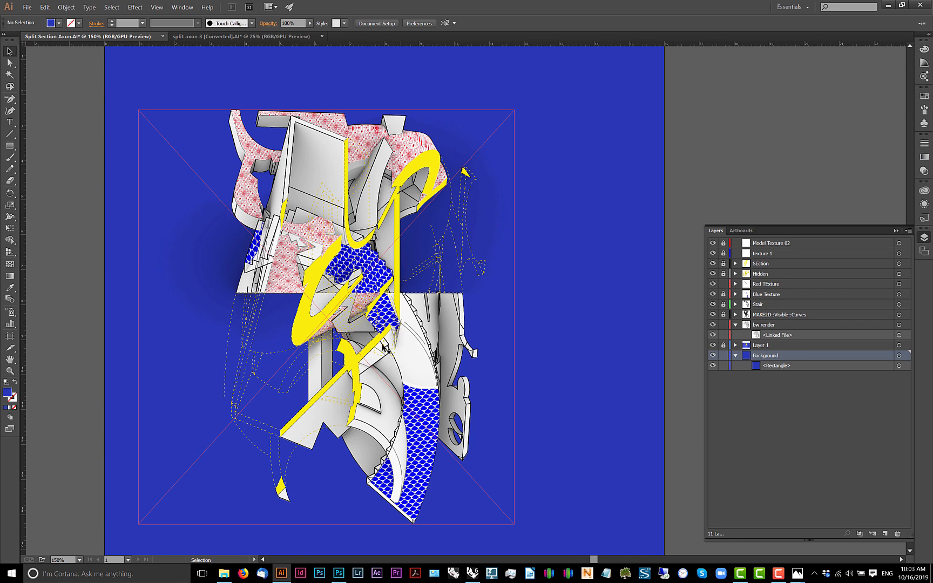
key(alt+Tab)
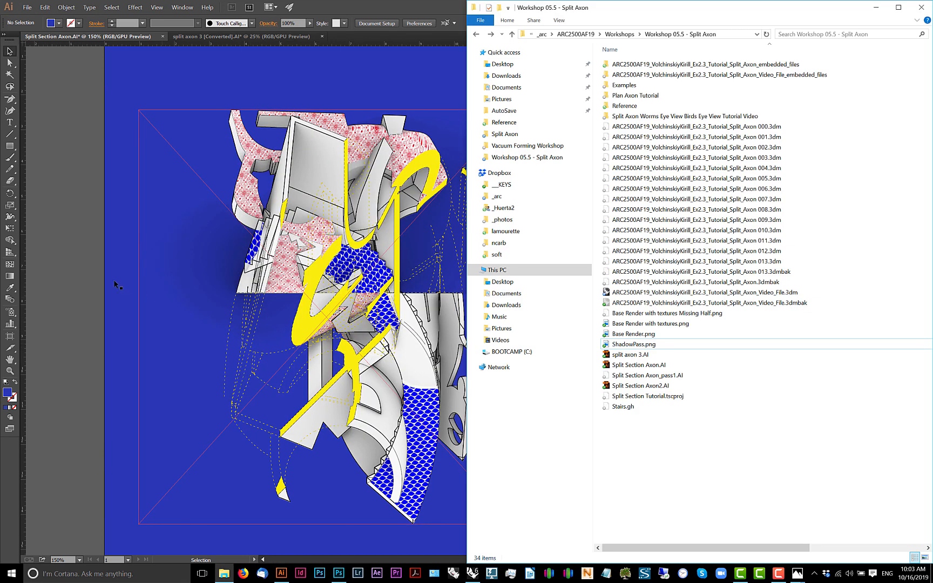
key(alt+Tab)
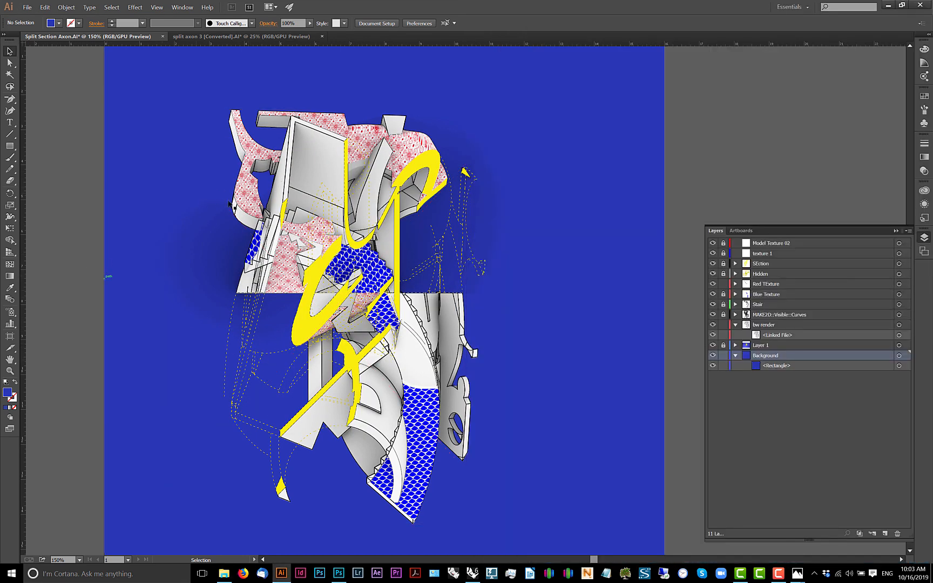
scroll(247, 205, up, 2)
scroll(247, 205, down, 1)
- Set the opacity of the bw render layer to 62% and deselect everything
click(770, 396)
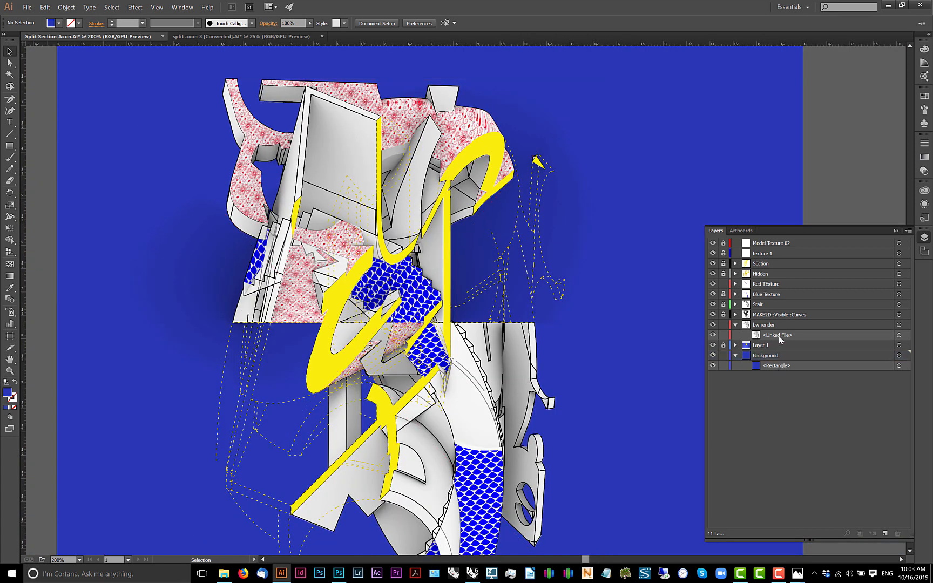
click(779, 336)
click(898, 325)
key(alt+Tab)
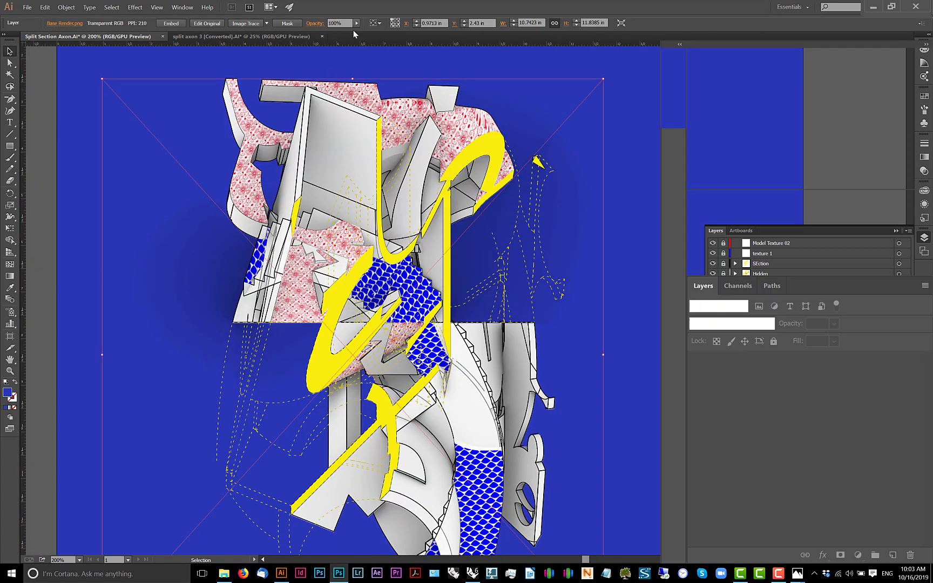
key(alt+Tab)
click(356, 22)
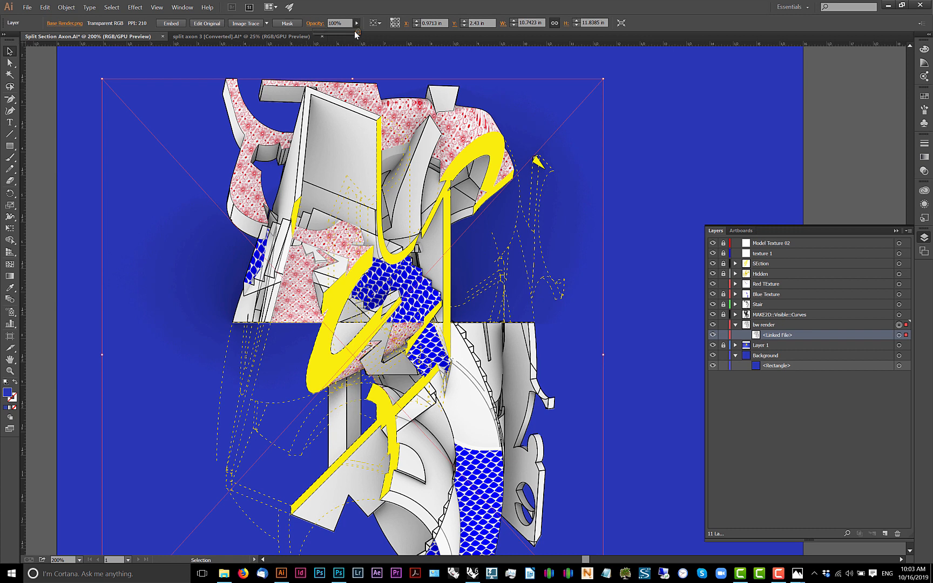
drag(359, 32, 341, 31)
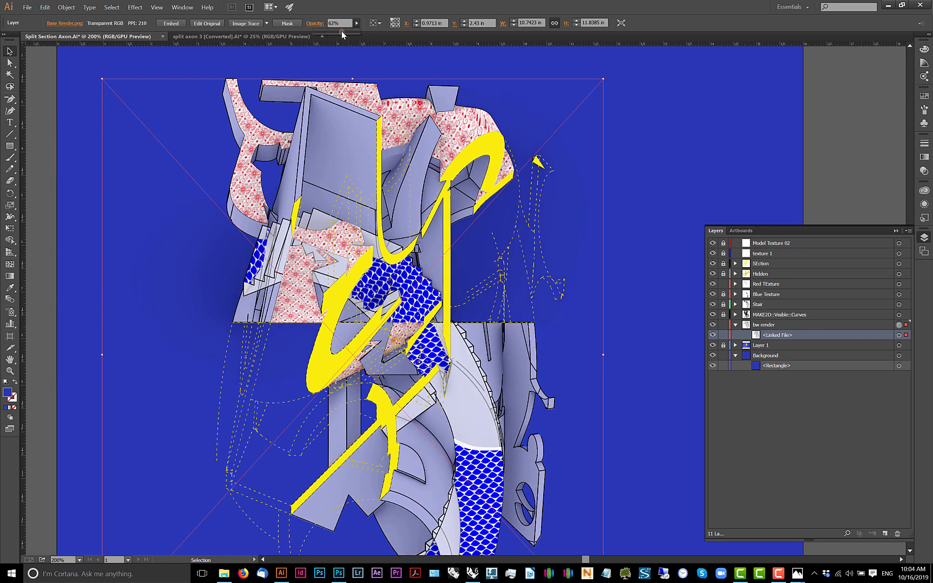
click(321, 271)
scroll(319, 274, down, 2)
key(alt+space)
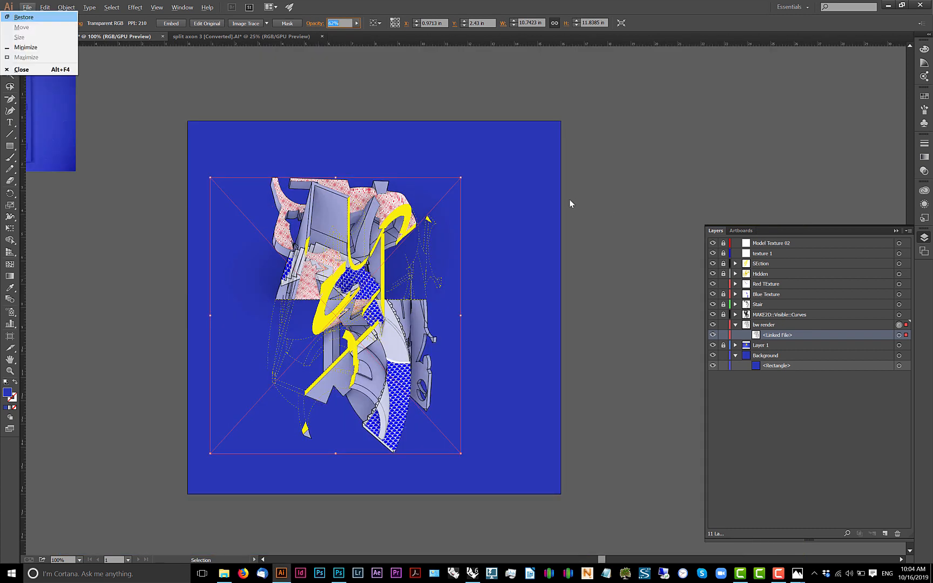
click(612, 186)
- Check the faded render against the blue background and switch to ShadowPass.png in Photoshop
scroll(324, 286, up, 1)
scroll(324, 287, down, 1)
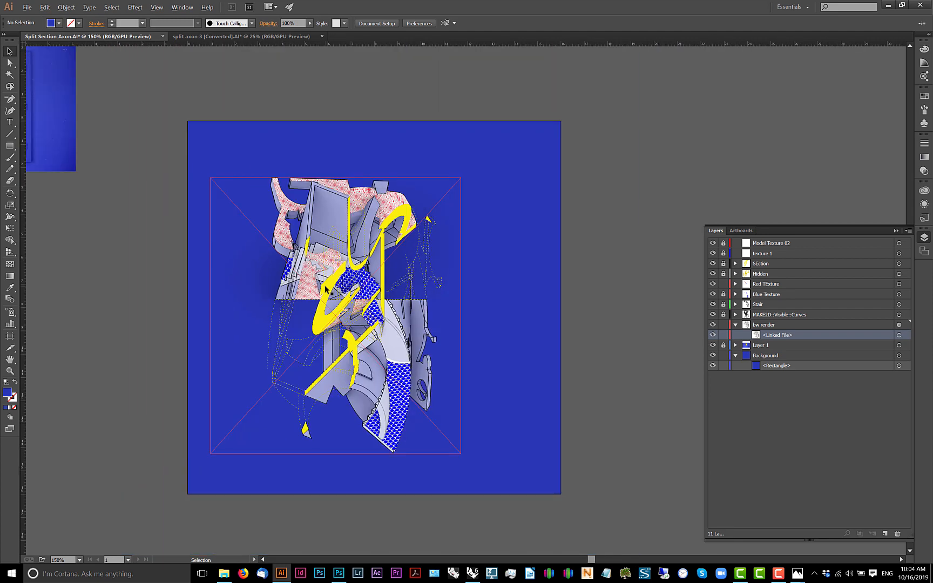
scroll(324, 290, up, 1)
drag(333, 304, 329, 263)
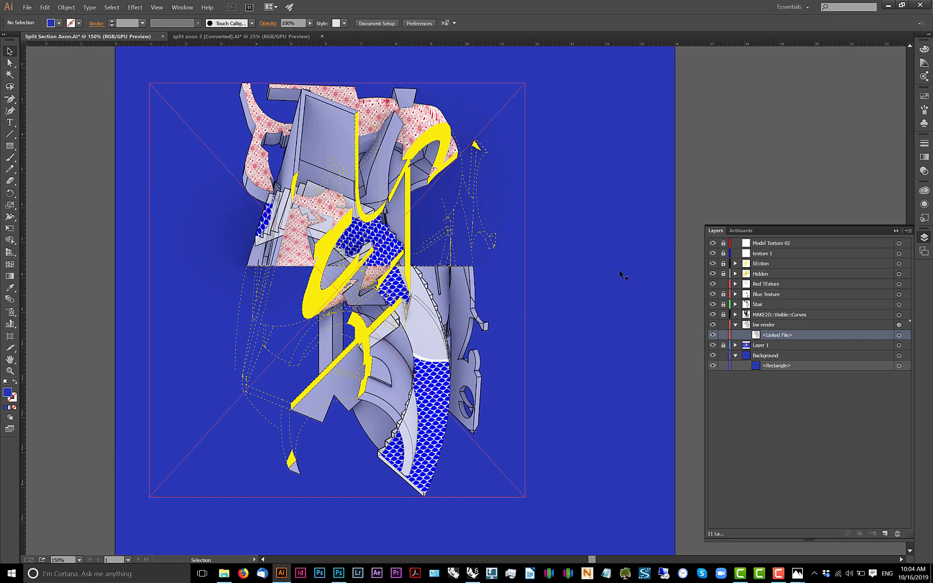
click(664, 179)
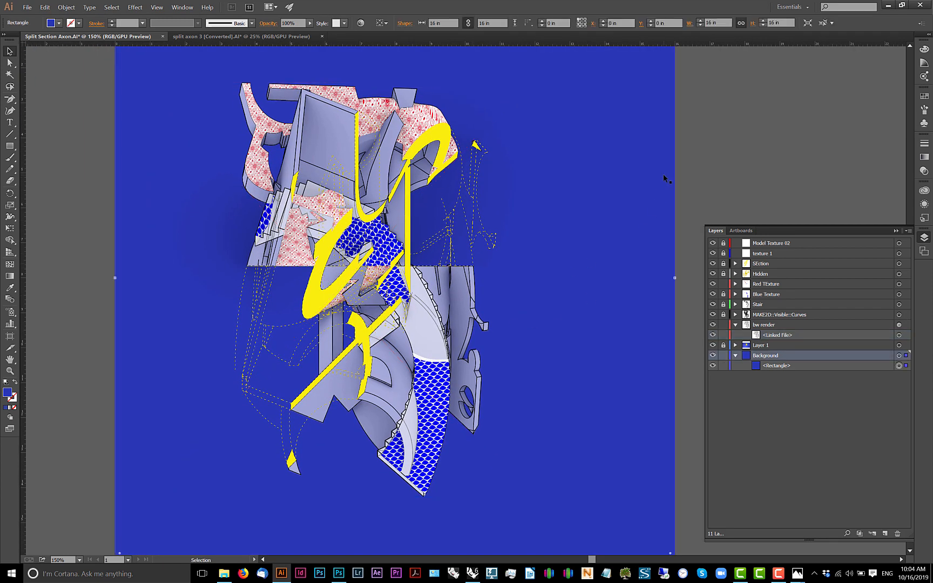
key(alt+Tab)
key(alt+Tab)
key(alt+Tab)
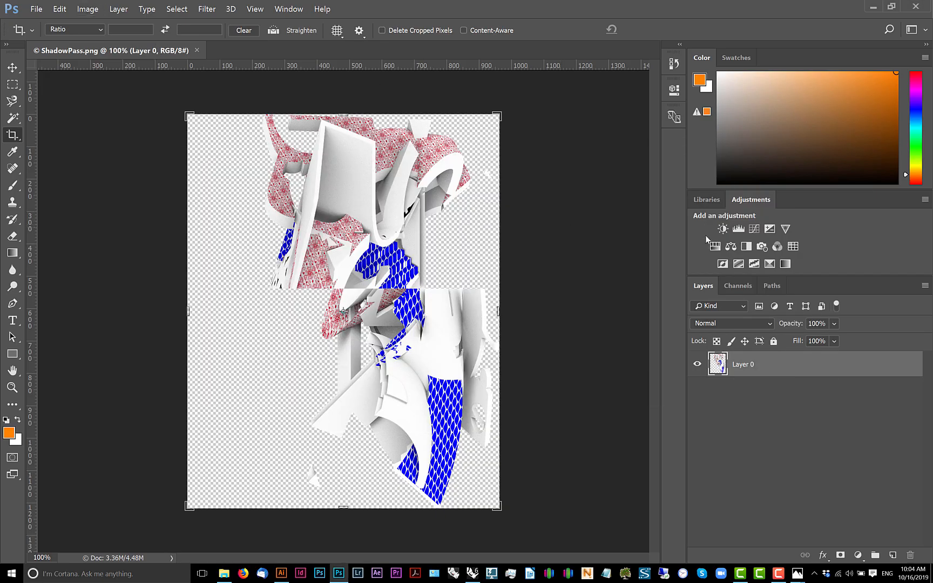
- Add a Levels adjustment layer above Layer 0 with input levels of 210, 3.62 and 212
click(739, 230)
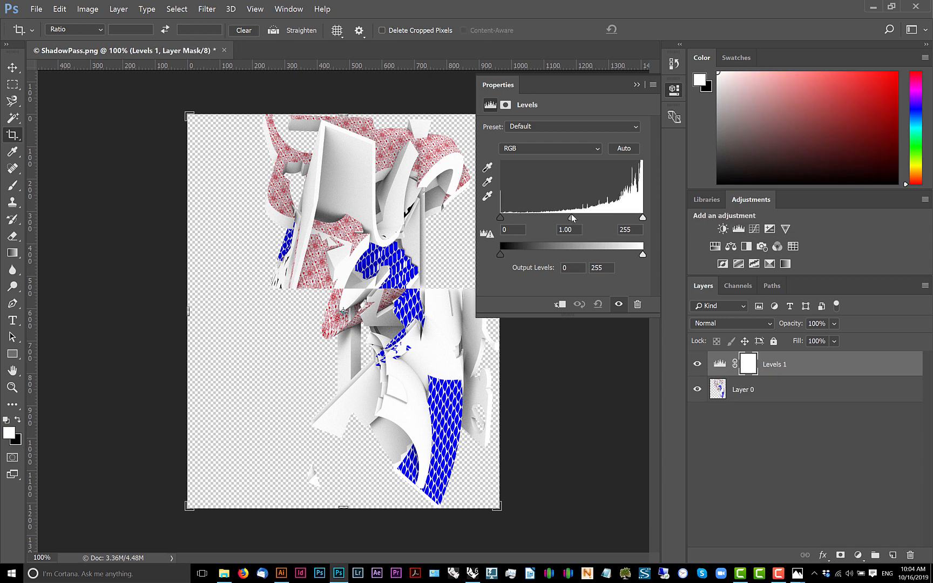
drag(571, 216, 616, 218)
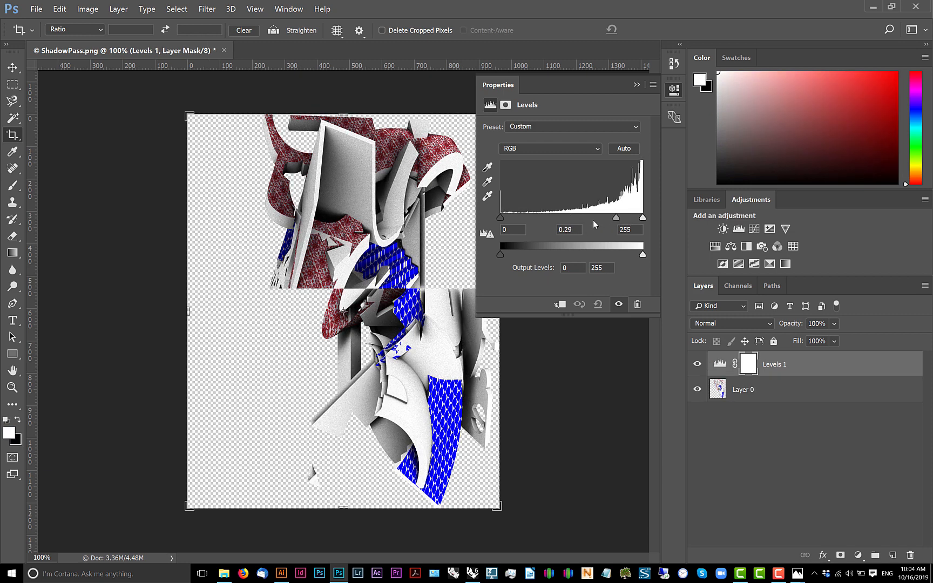
drag(502, 218, 616, 218)
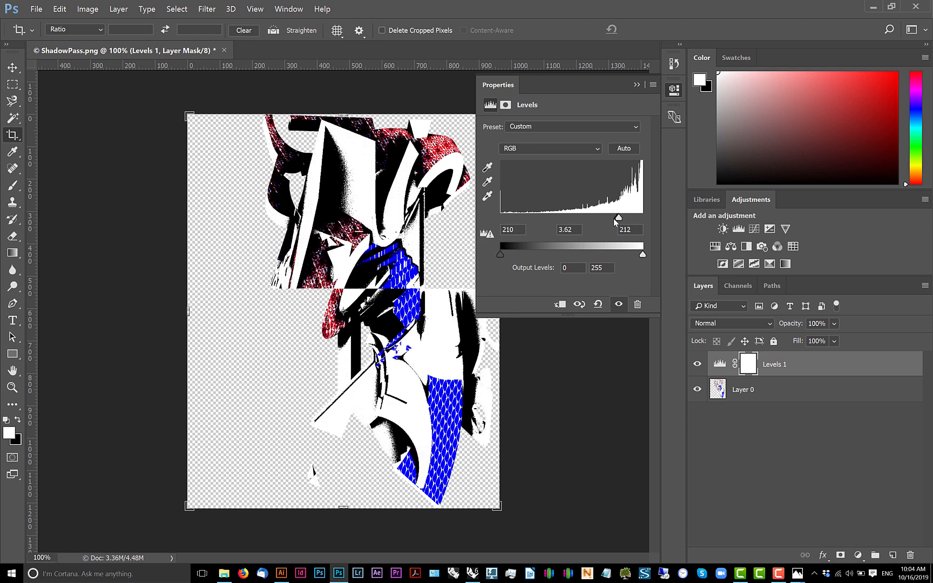
click(634, 85)
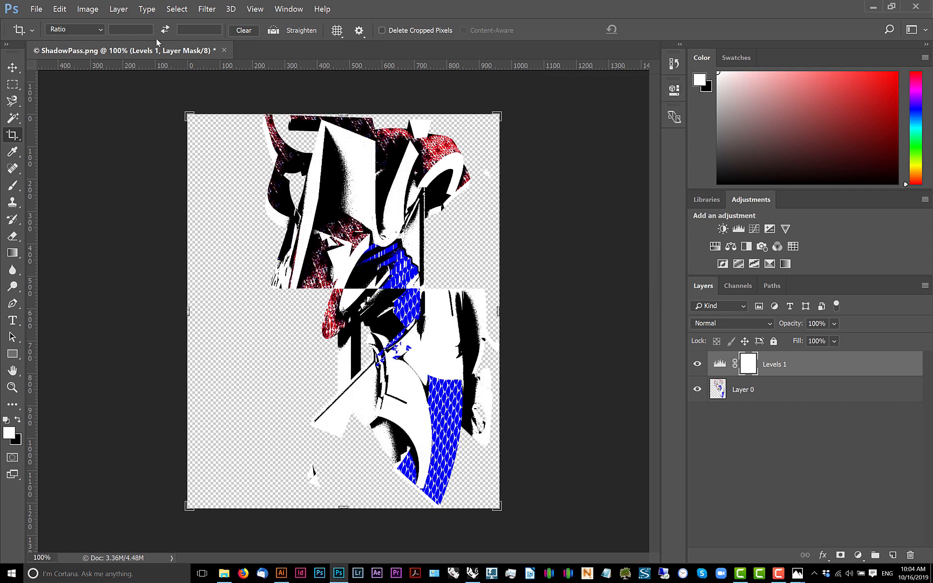
- Desaturate Layer 0 so the textured shadow pass becomes pure black and white
click(88, 8)
mouse_move(130, 39)
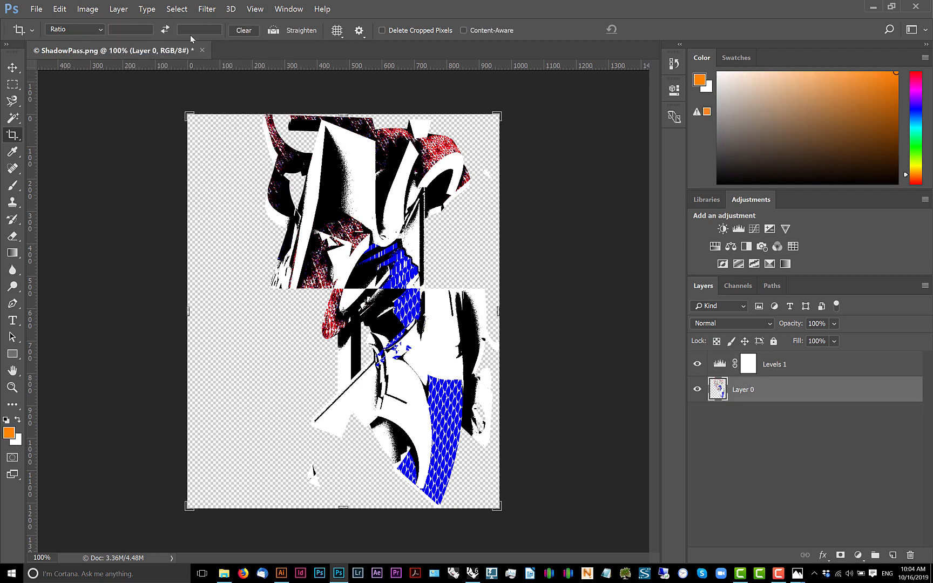
click(88, 9)
mouse_move(106, 35)
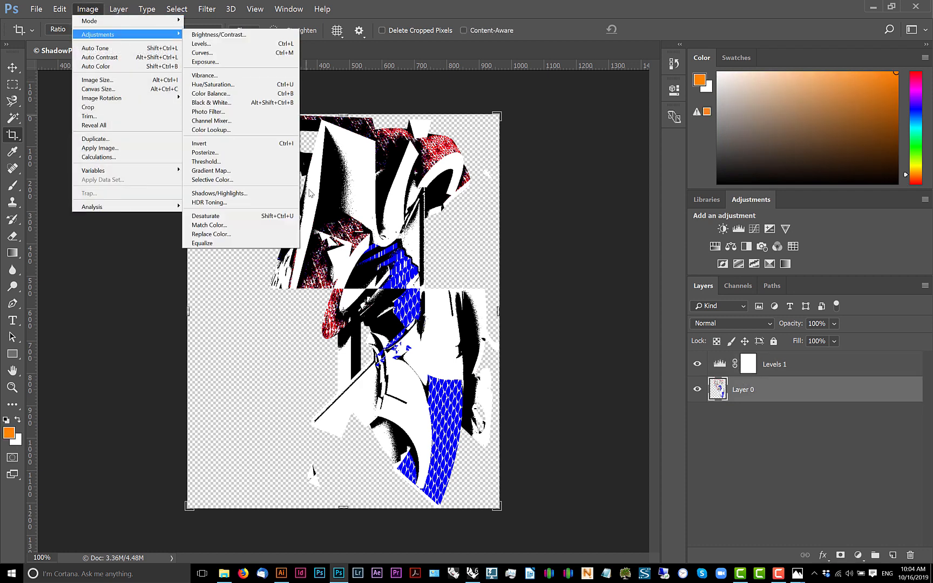
click(258, 217)
click(755, 363)
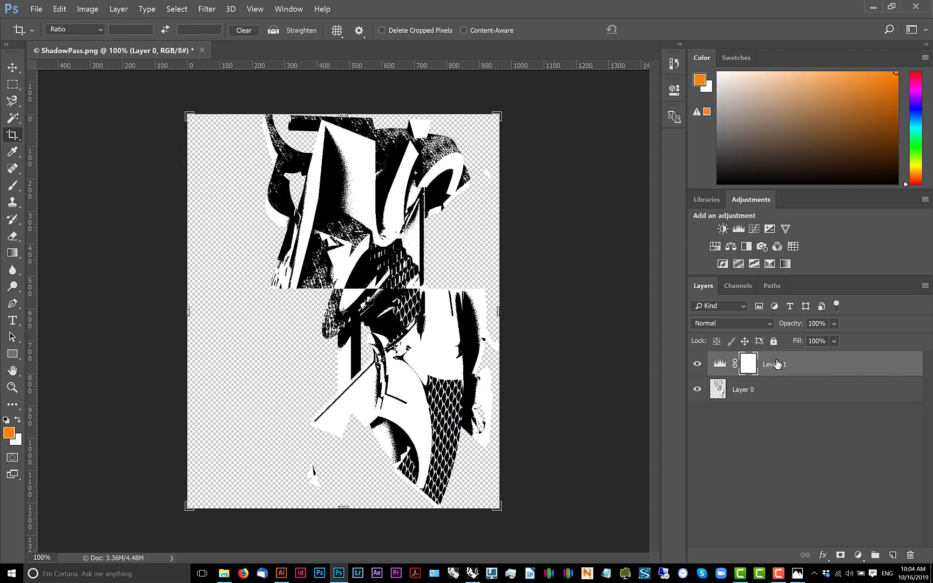
key(d)
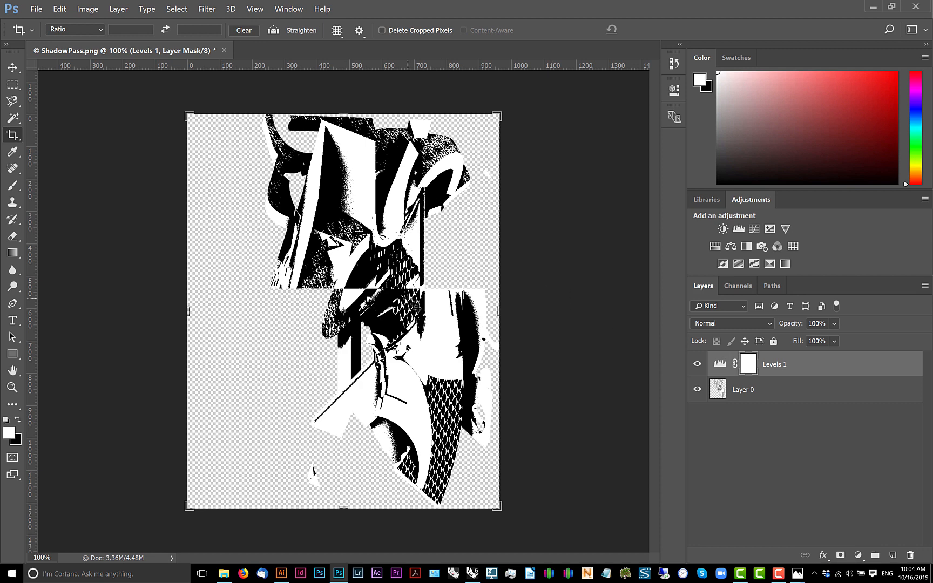
scroll(412, 304, up, 3)
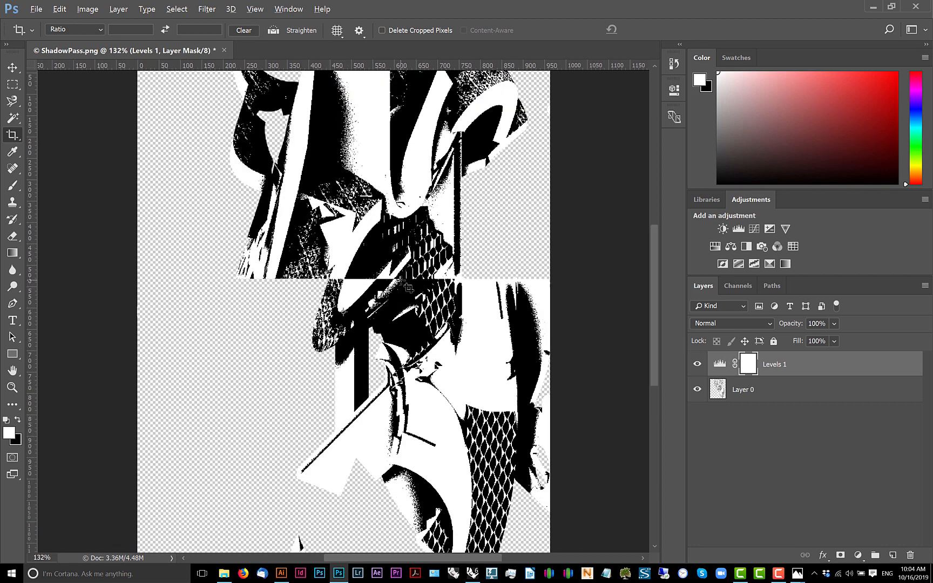
scroll(409, 288, down, 2)
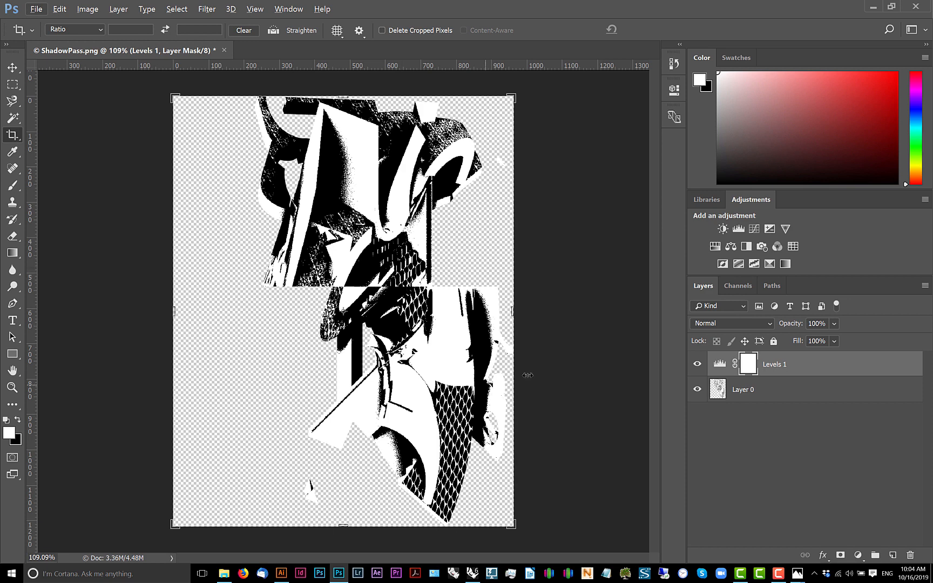
click(780, 383)
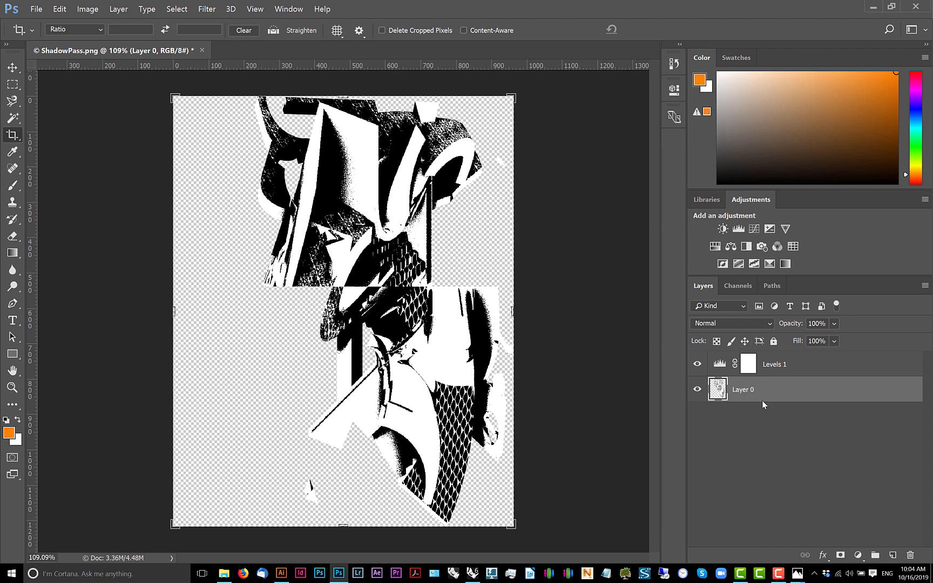
click(36, 8)
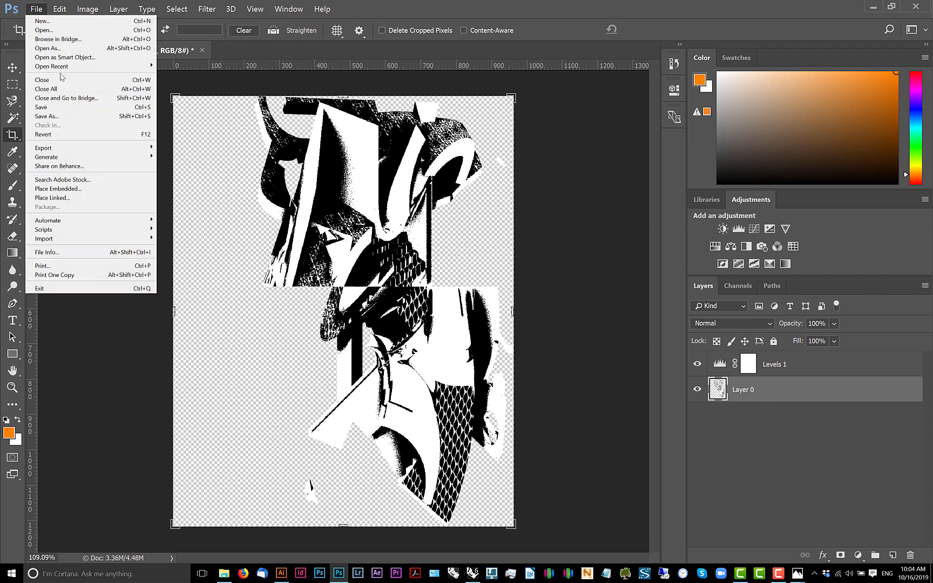
click(113, 108)
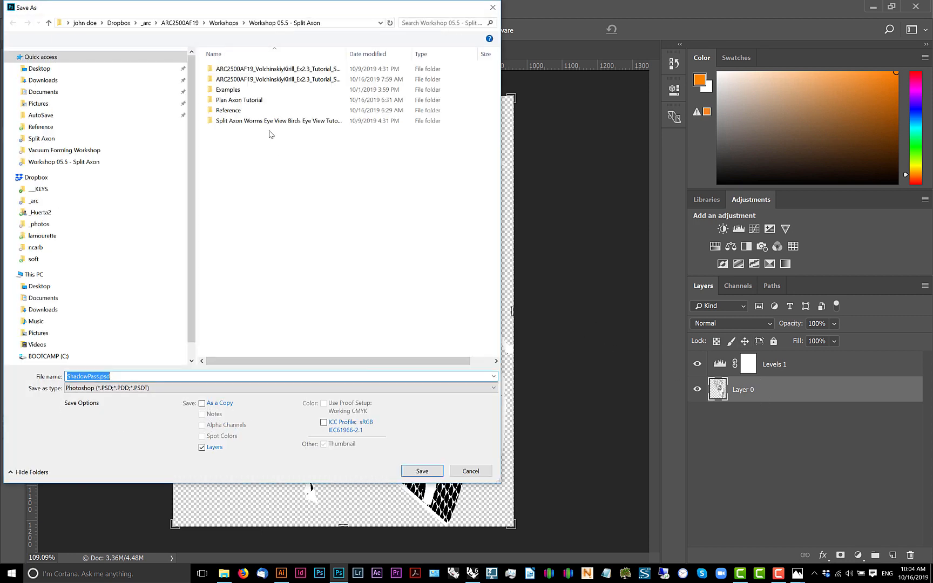
key(Return)
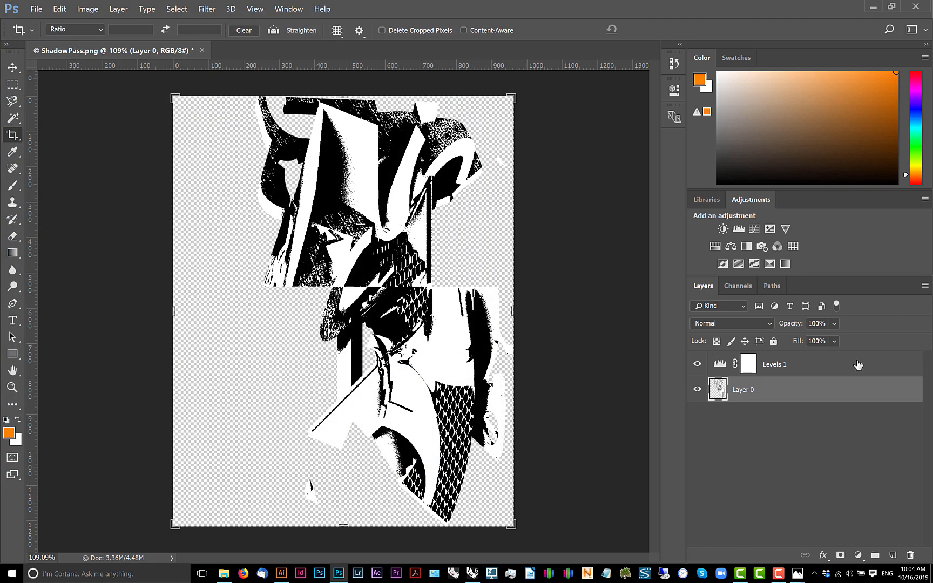
- Flatten the shadow-pass image into a single background layer and save ShadowPass.png
click(924, 286)
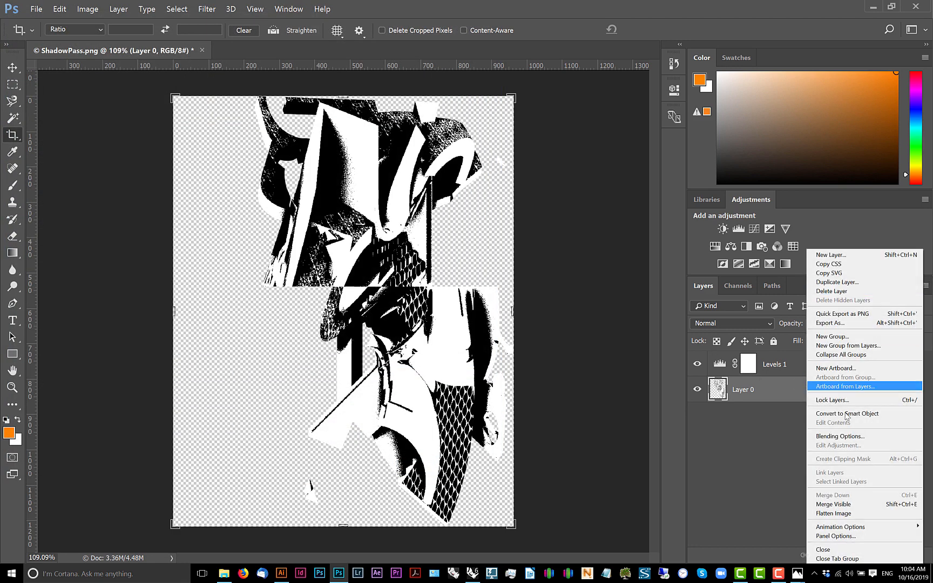
click(831, 514)
click(915, 5)
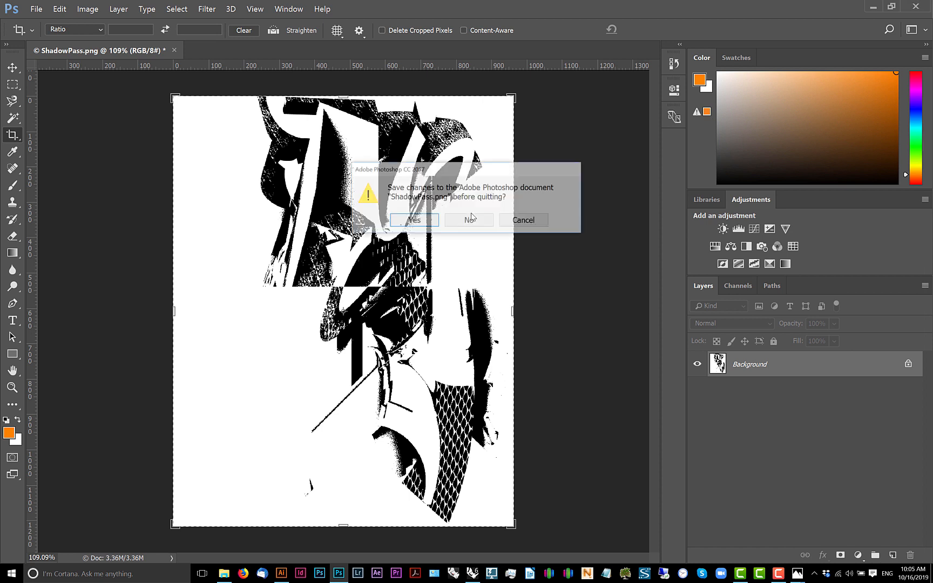
click(493, 222)
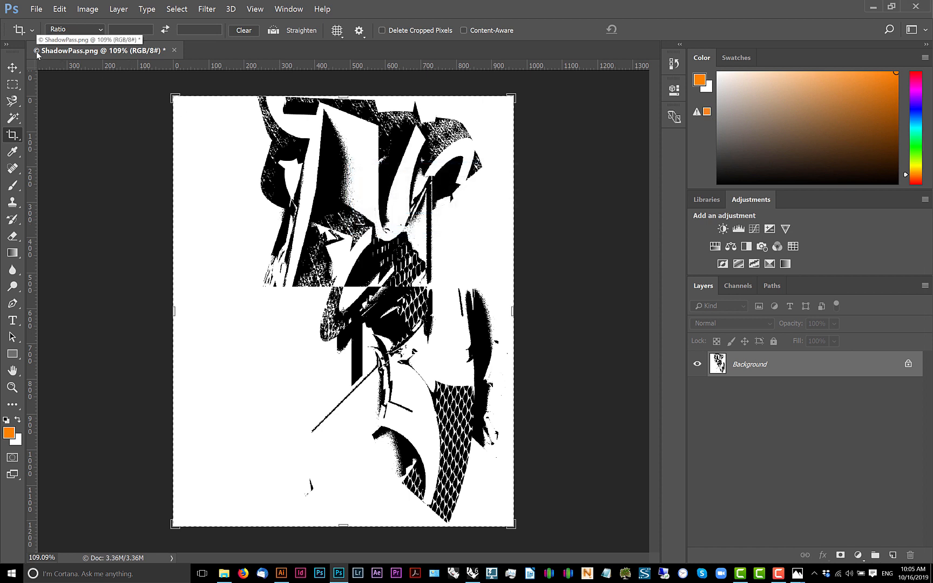
click(36, 8)
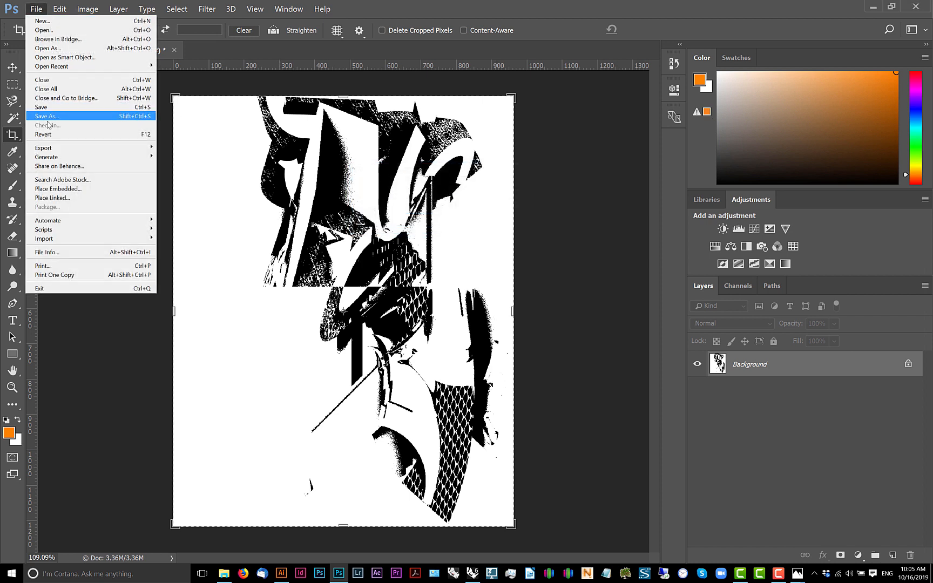
click(48, 107)
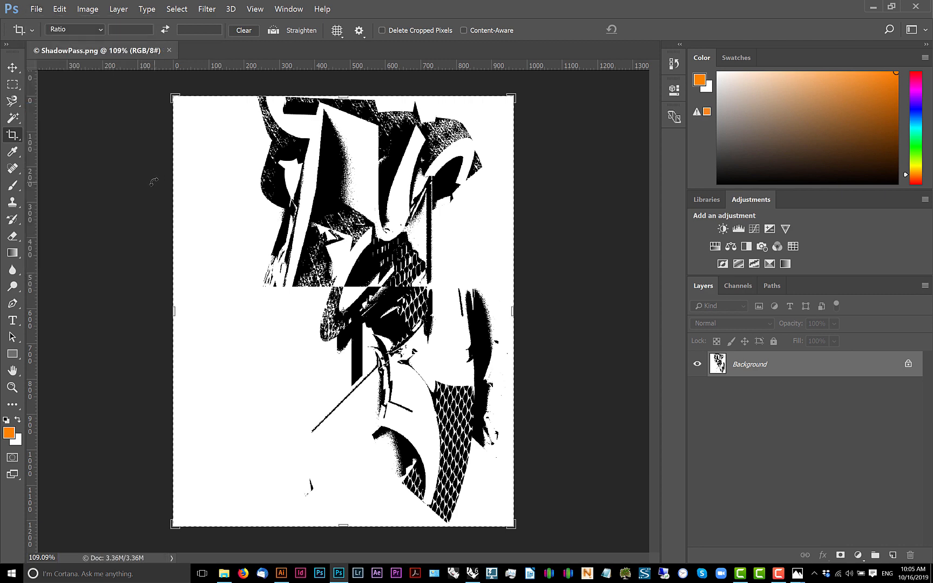
- Return to the Split Section Axon drawing in Illustrator and duplicate the bw render layer
key(alt+Tab)
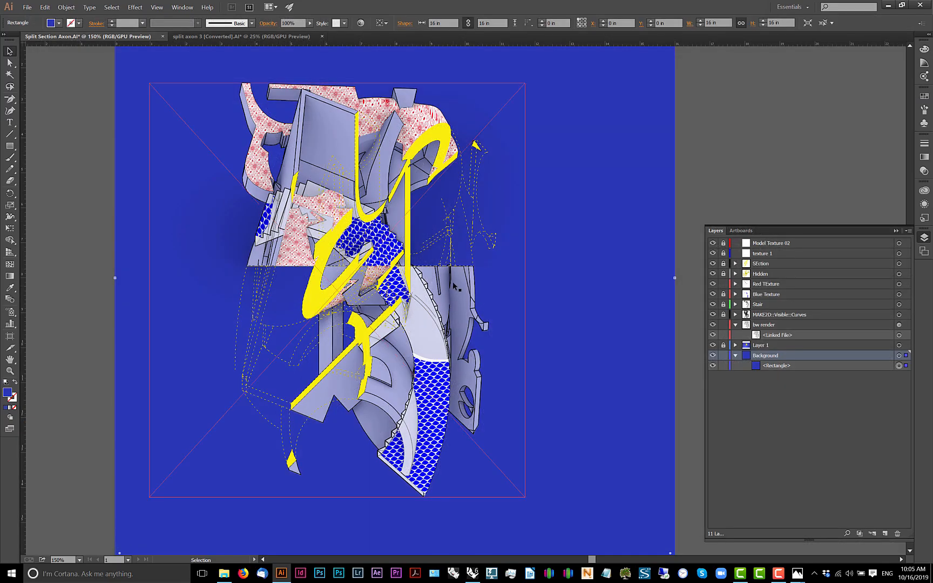
click(78, 208)
key(space)
drag(110, 215, 136, 210)
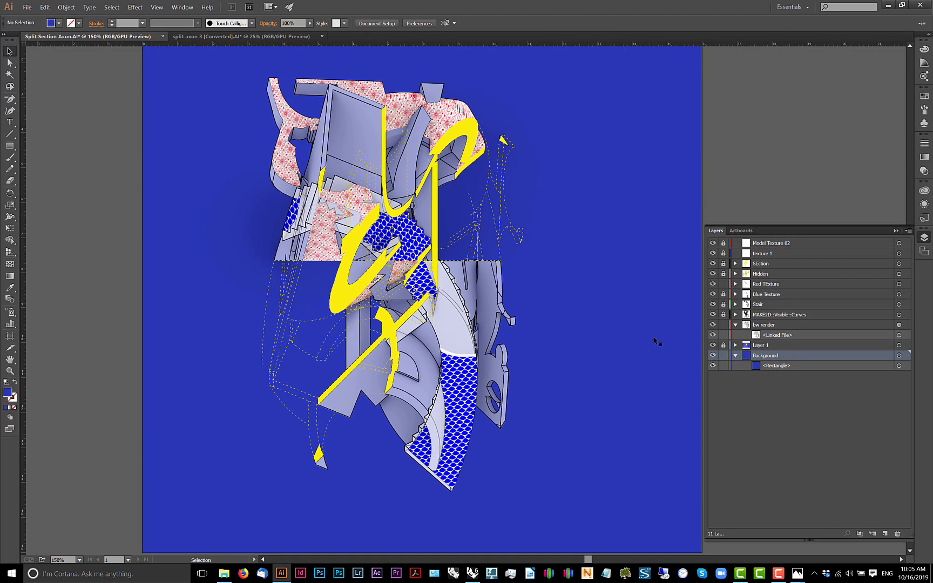
click(814, 325)
click(909, 230)
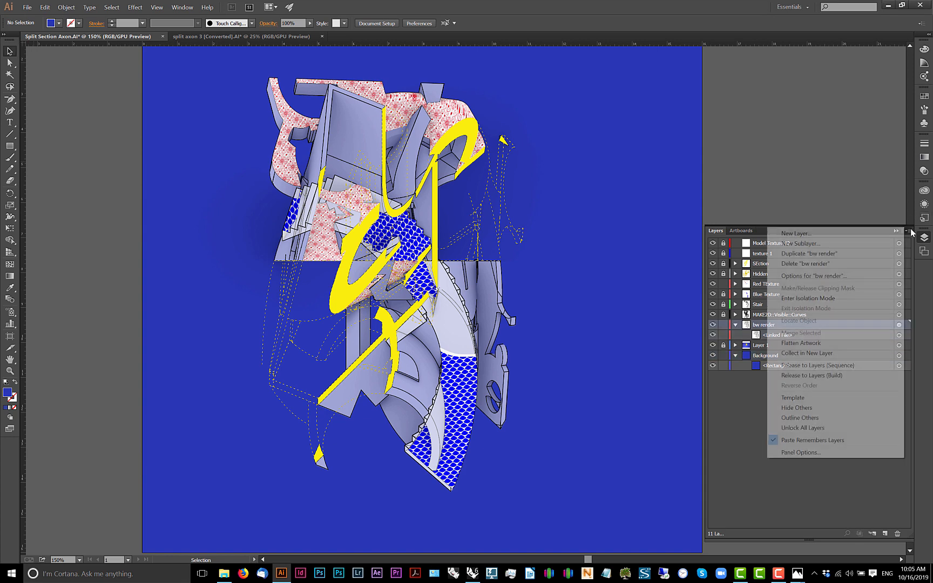
click(875, 255)
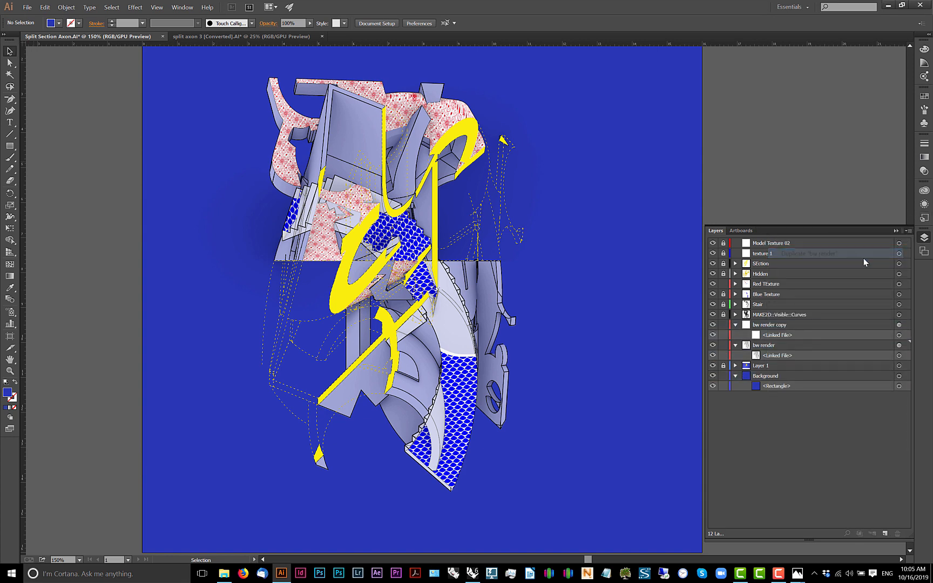
- Relink the placed image in the bw render copy layer to ShadowPass.png
click(898, 335)
click(66, 23)
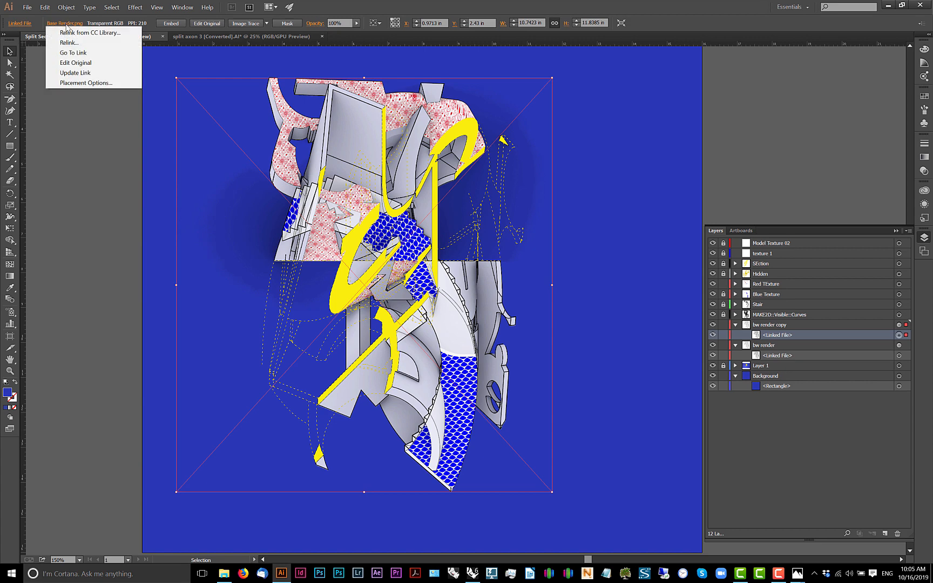
click(72, 45)
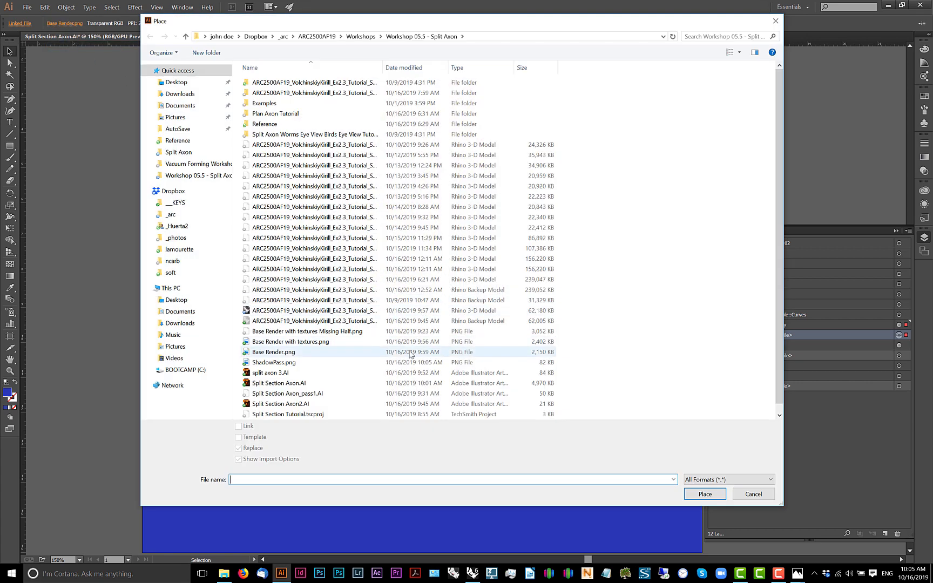
double_click(308, 365)
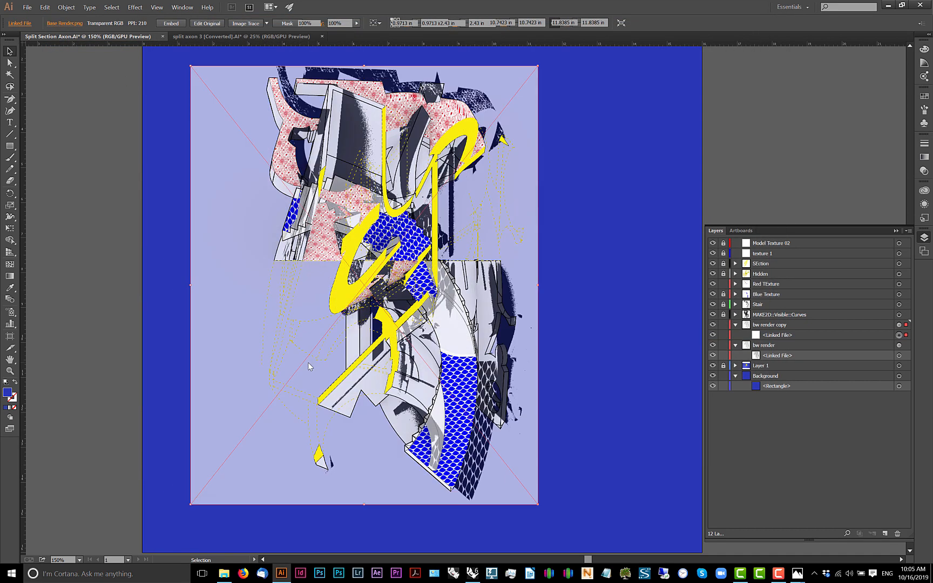
- Move the shadow-pass image so its shadows sit over the upper part of the axon drawing
scroll(285, 96, up, 2)
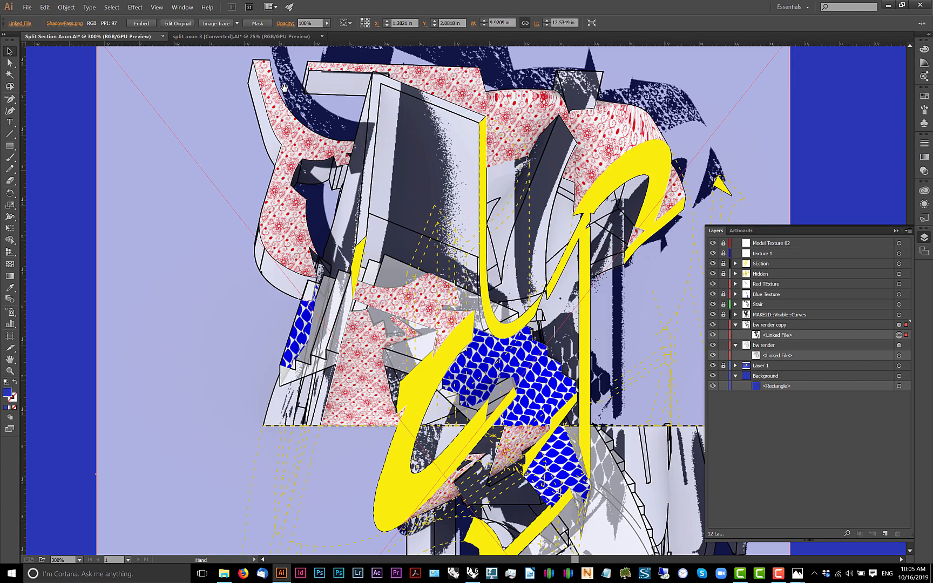
drag(285, 97, 324, 185)
click(802, 326)
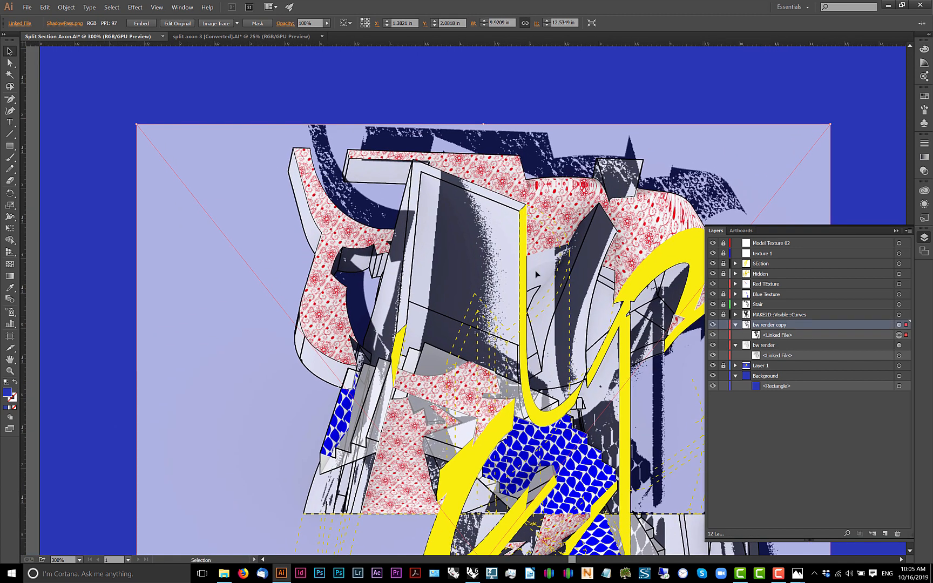
scroll(337, 218, up, 1)
drag(310, 123, 309, 171)
scroll(310, 171, down, 3)
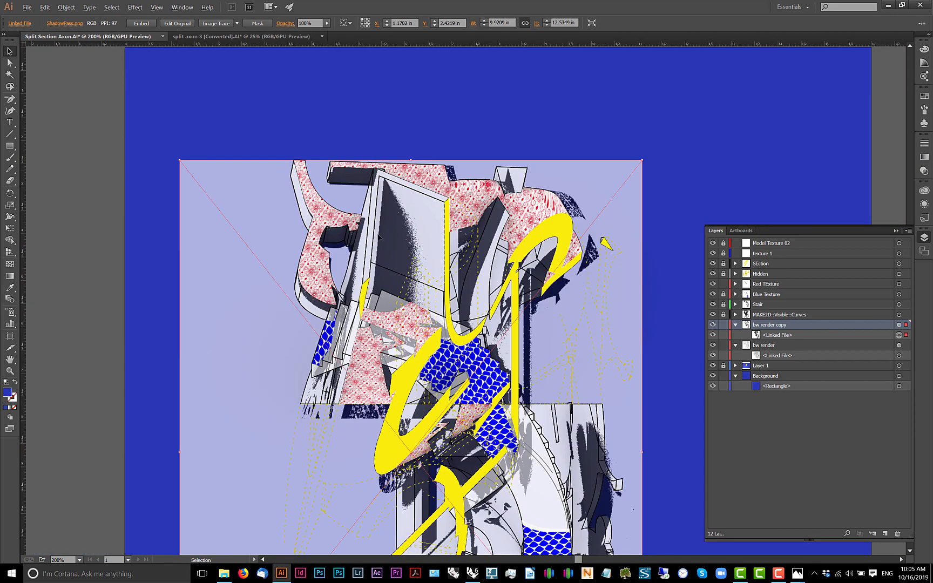
- Set the opacity of the bw render copy layer to 100%
drag(441, 272, 375, 27)
scroll(478, 277, down, 1)
drag(479, 279, 471, 187)
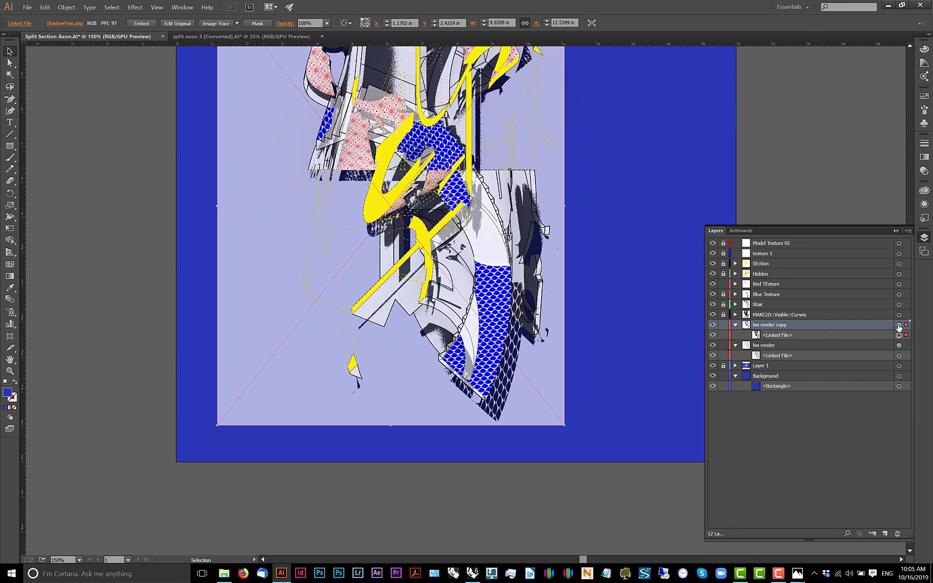
text(100)
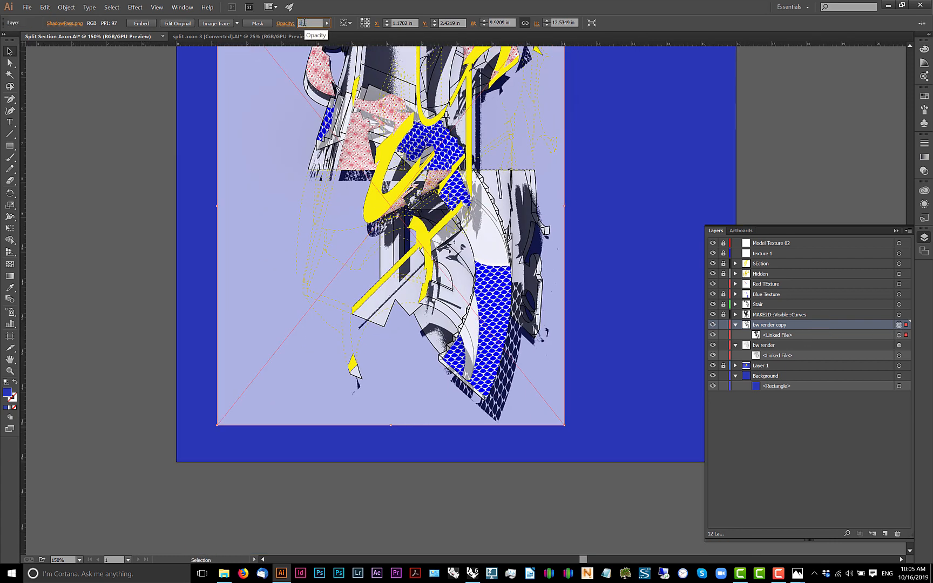
key(Return)
- Scale the shadow-pass image down to about 9.37 by 11.84 in to match the linework at its lower tip
scroll(410, 322, up, 1)
drag(410, 322, 391, 289)
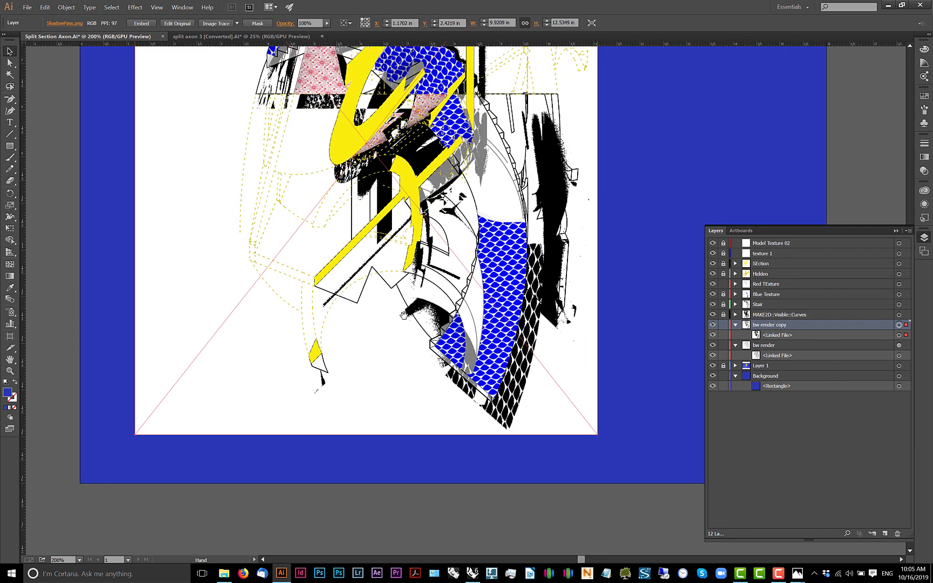
click(782, 575)
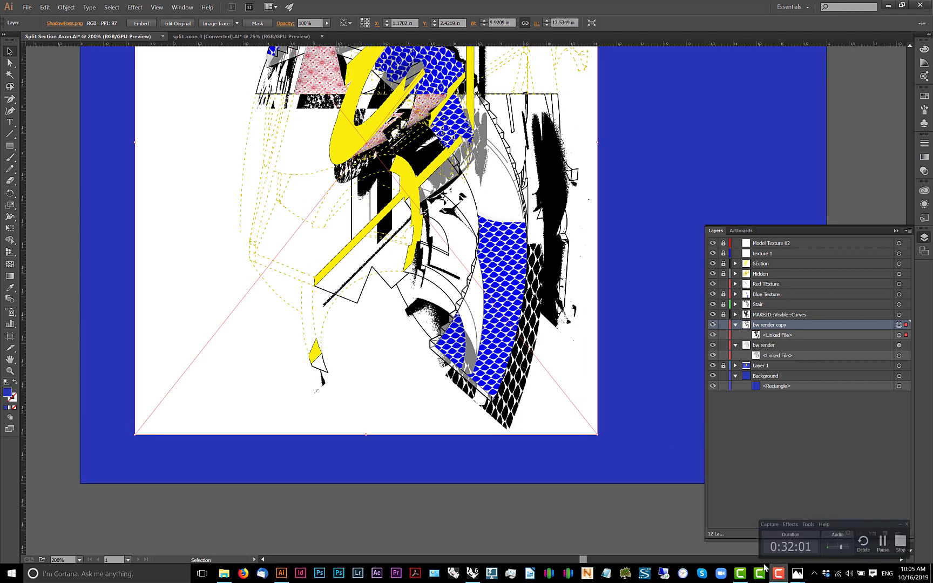
drag(367, 435, 368, 404)
scroll(533, 403, up, 2)
scroll(463, 383, up, 2)
drag(503, 382, 479, 383)
scroll(489, 382, down, 1)
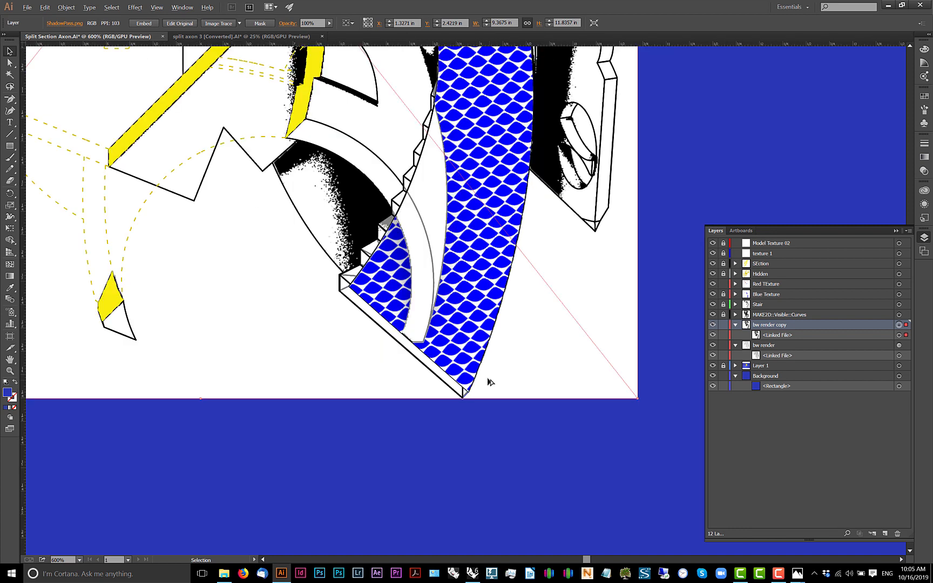
- Nudge the shadow-pass image slightly sideways so its shadow edges line up with the linework of the tall upper volume
scroll(490, 382, down, 3)
drag(477, 148, 467, 357)
scroll(459, 316, down, 1)
drag(450, 306, 427, 301)
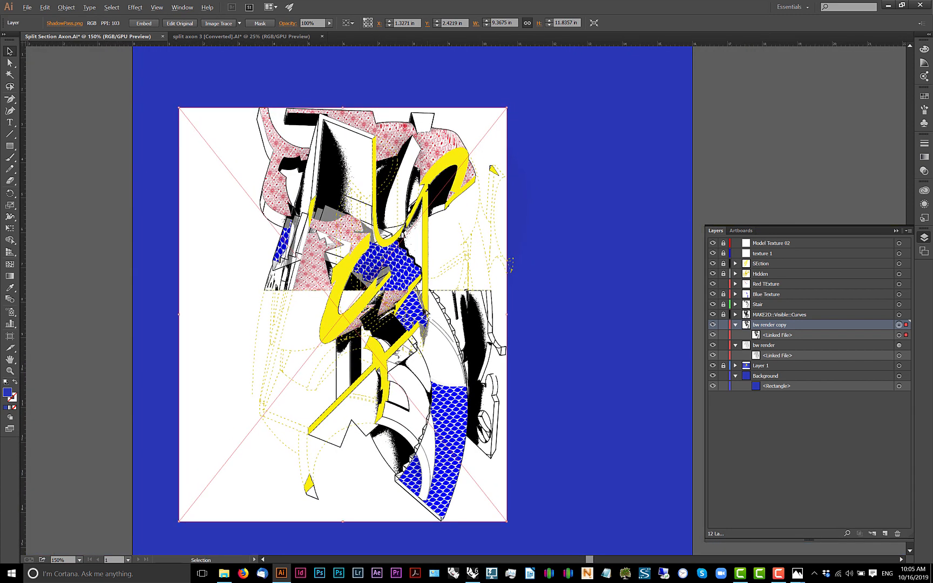
scroll(348, 228, up, 2)
drag(361, 163, 390, 268)
scroll(319, 152, up, 2)
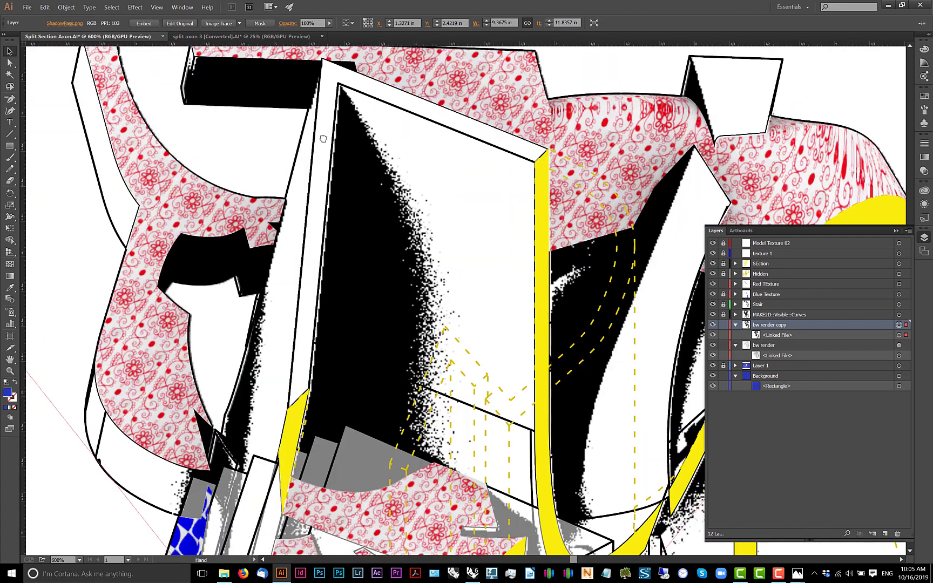
drag(354, 192, 379, 209)
scroll(410, 186, up, 2)
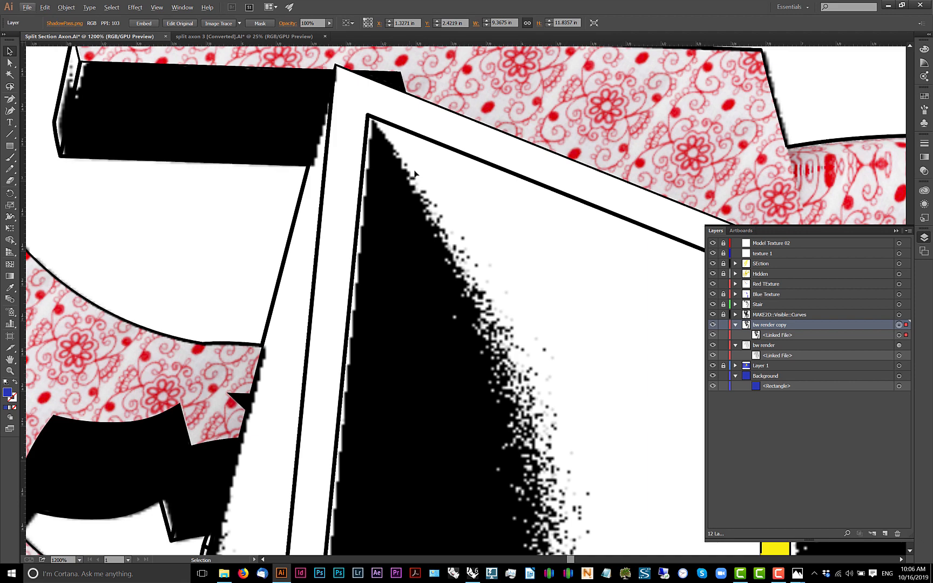
drag(418, 175, 416, 175)
- Image-trace the shadow pass in black and white with Ignore White enabled and the preview on
scroll(416, 174, down, 5)
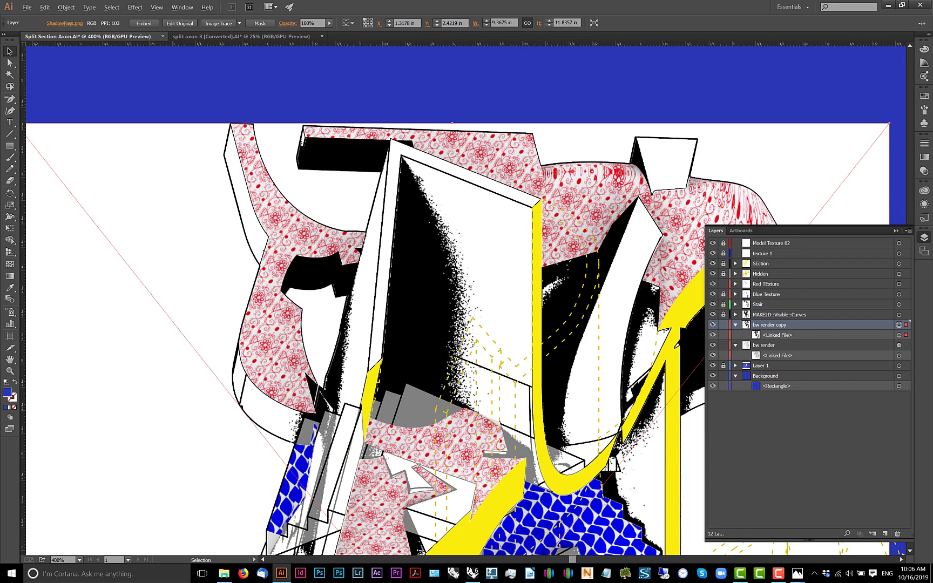
drag(442, 230, 377, 107)
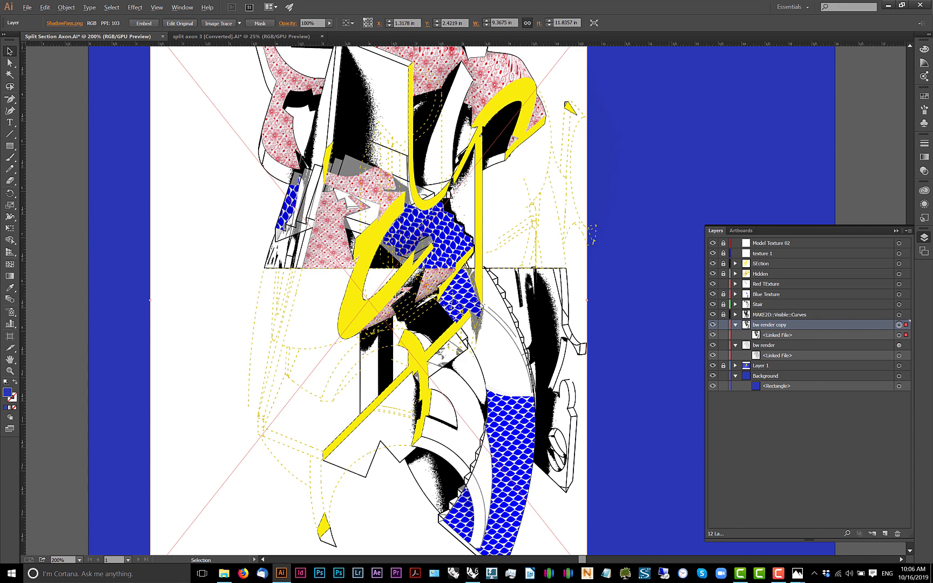
scroll(428, 259, down, 2)
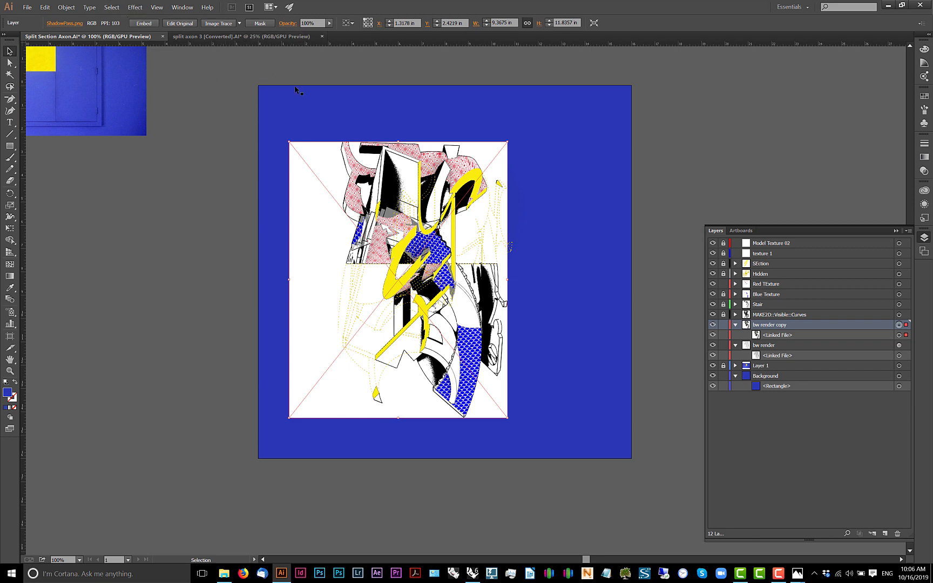
click(182, 7)
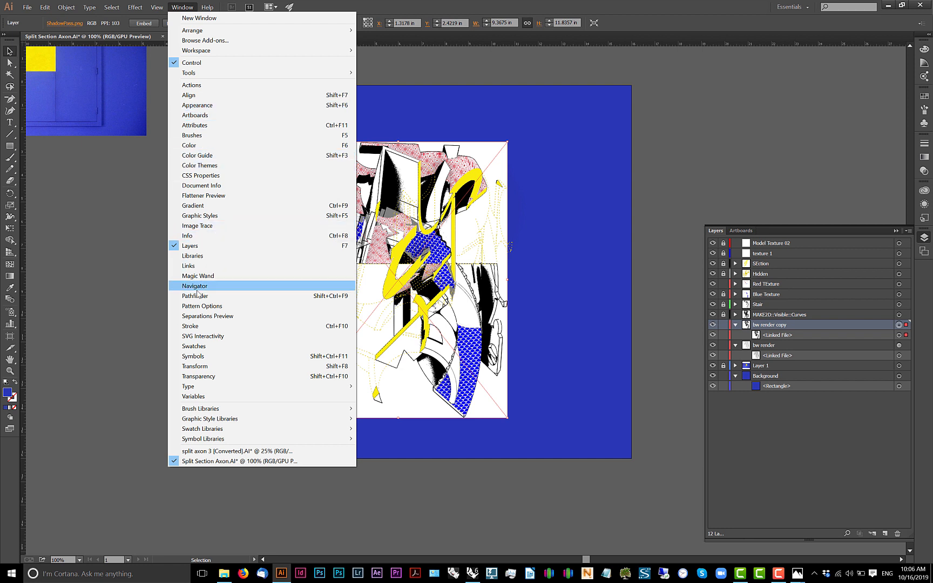
click(810, 327)
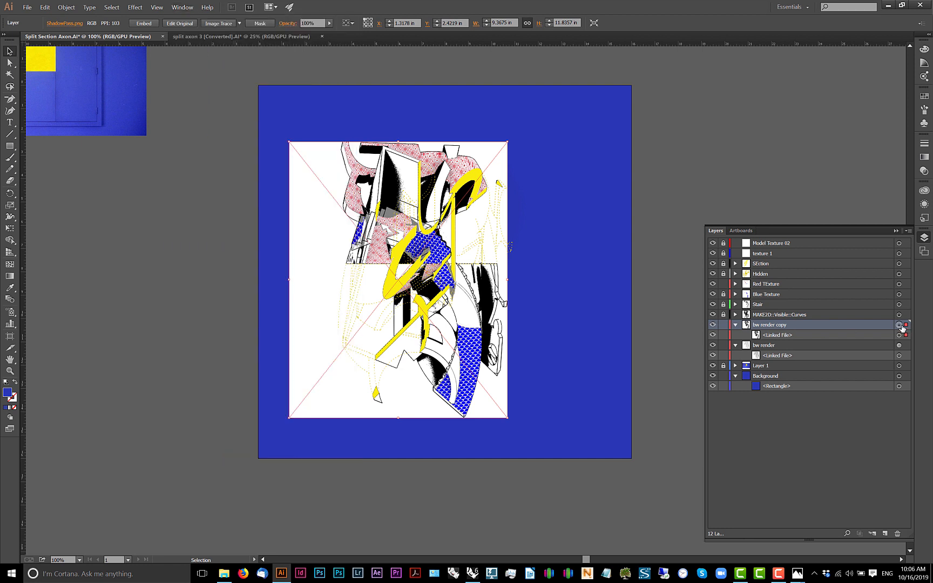
click(193, 7)
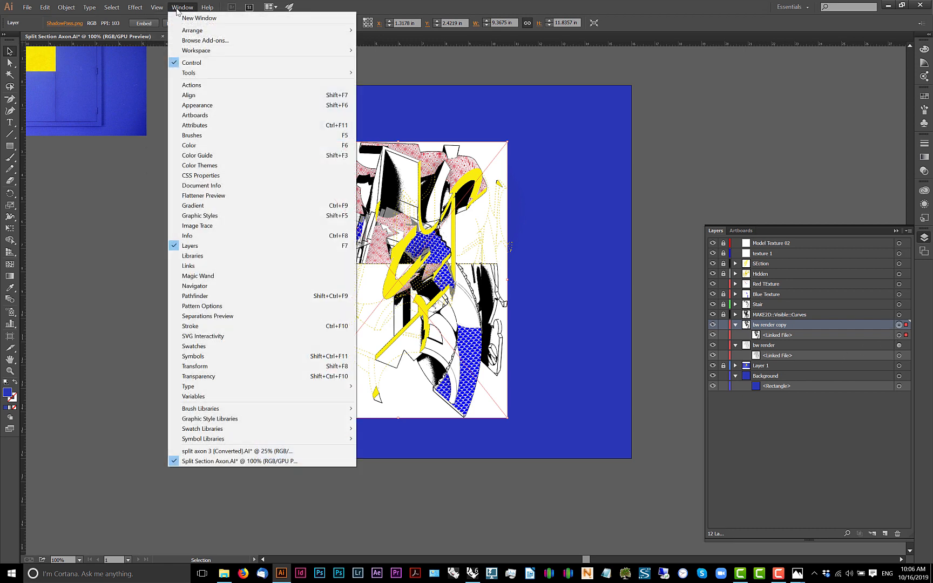
click(210, 226)
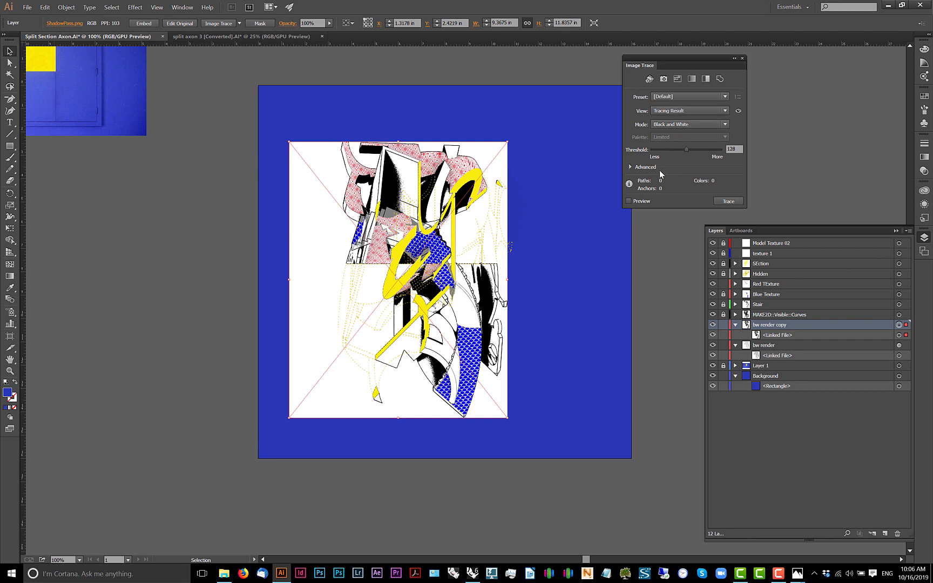
click(630, 167)
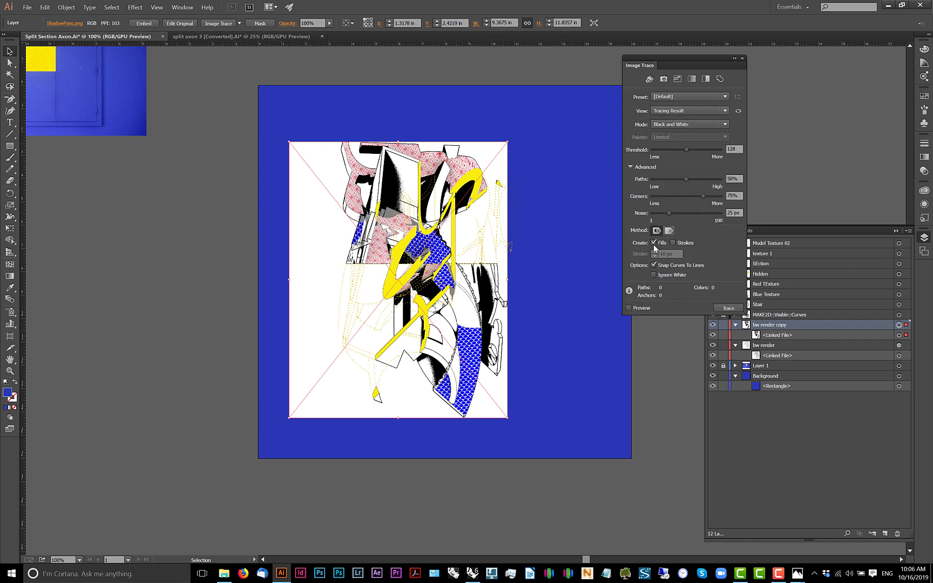
click(653, 275)
click(628, 308)
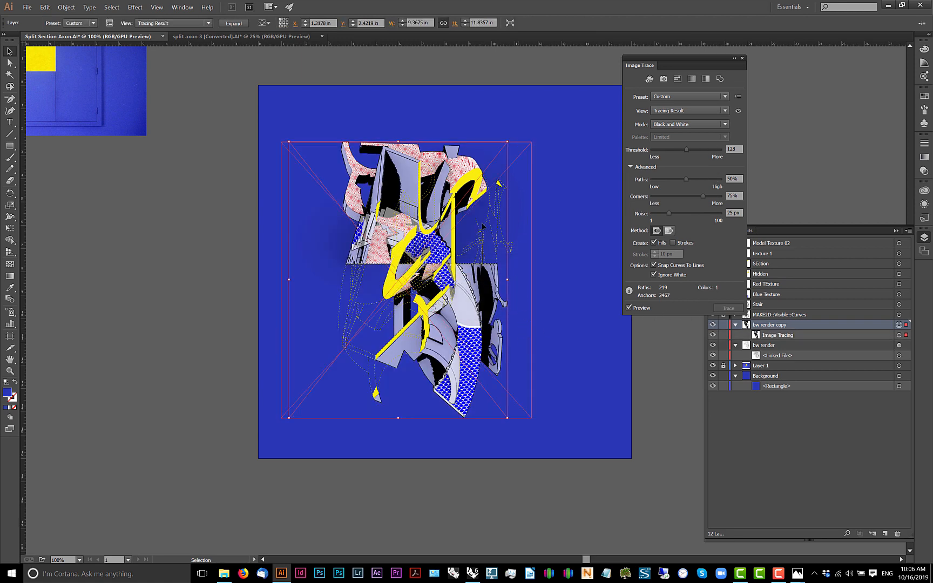
- Simplify the traced shadows by setting Paths to 9%, Corners to 43% and Noise to 83 px
scroll(416, 170, up, 2)
scroll(384, 169, up, 3)
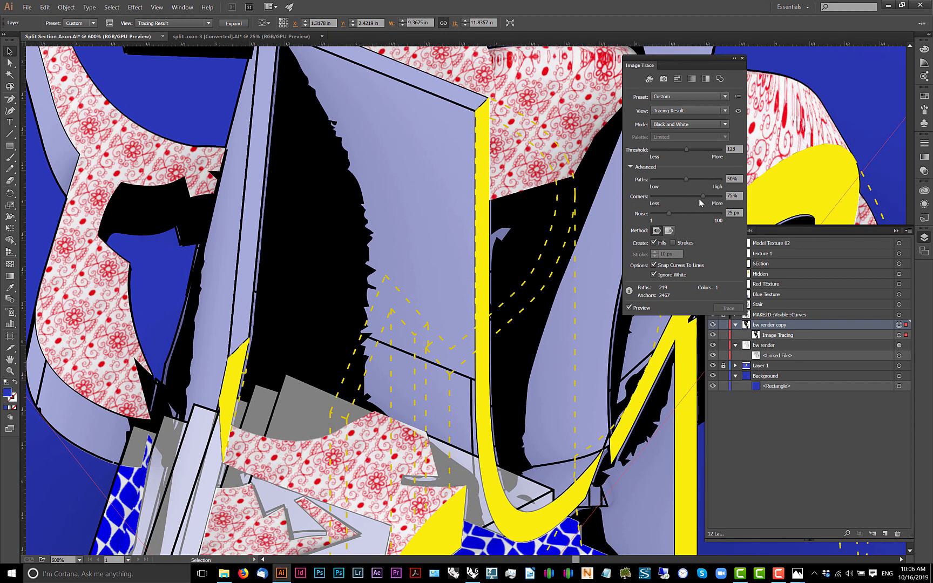
drag(685, 184, 667, 185)
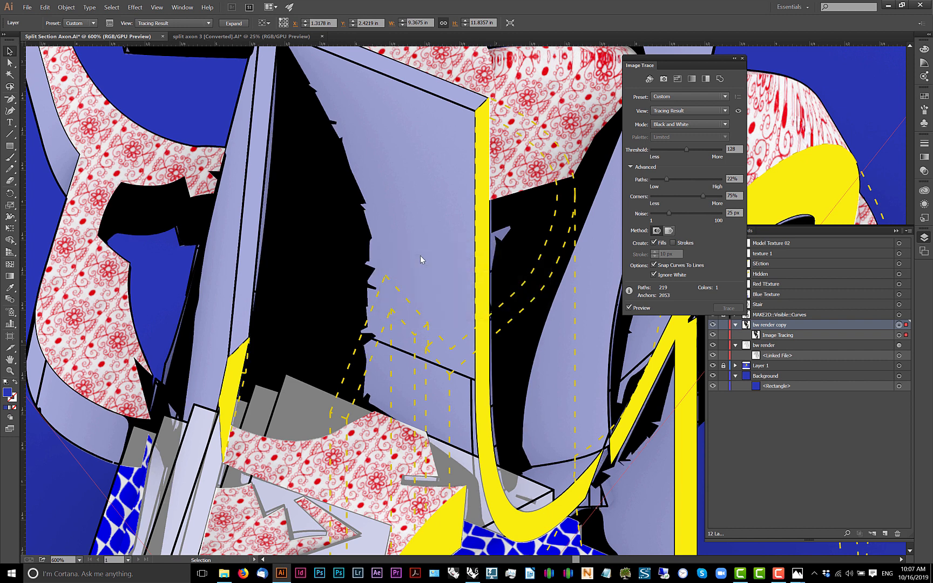
drag(666, 180, 657, 180)
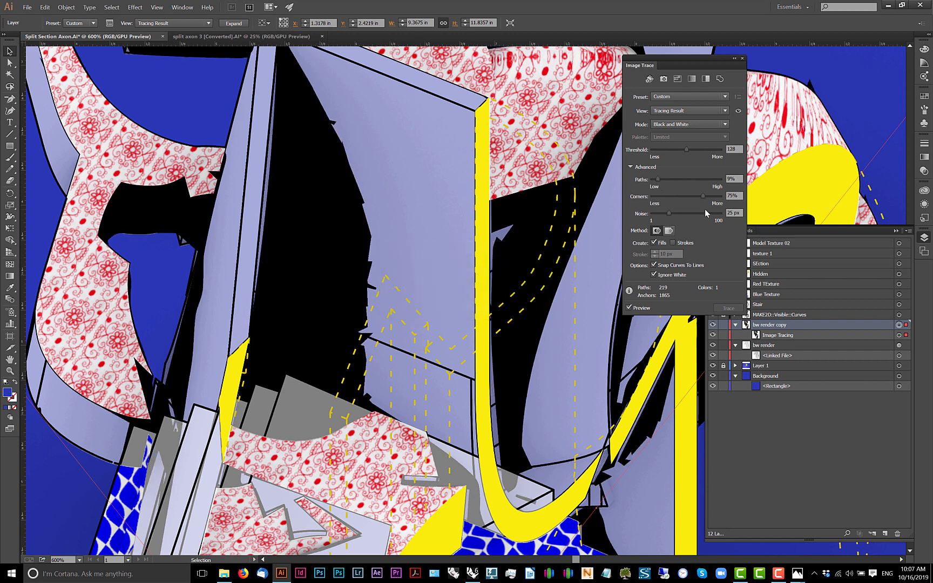
click(682, 196)
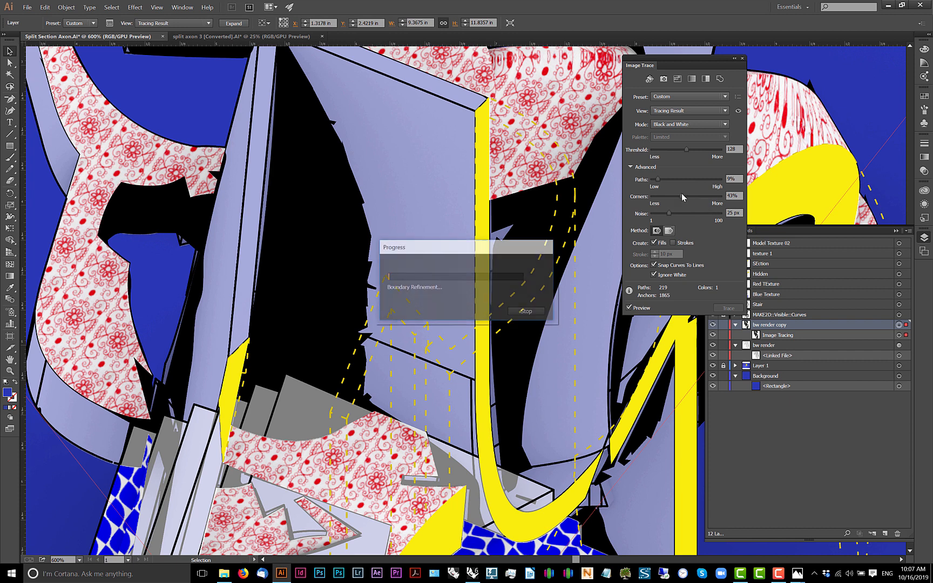
drag(670, 213, 709, 213)
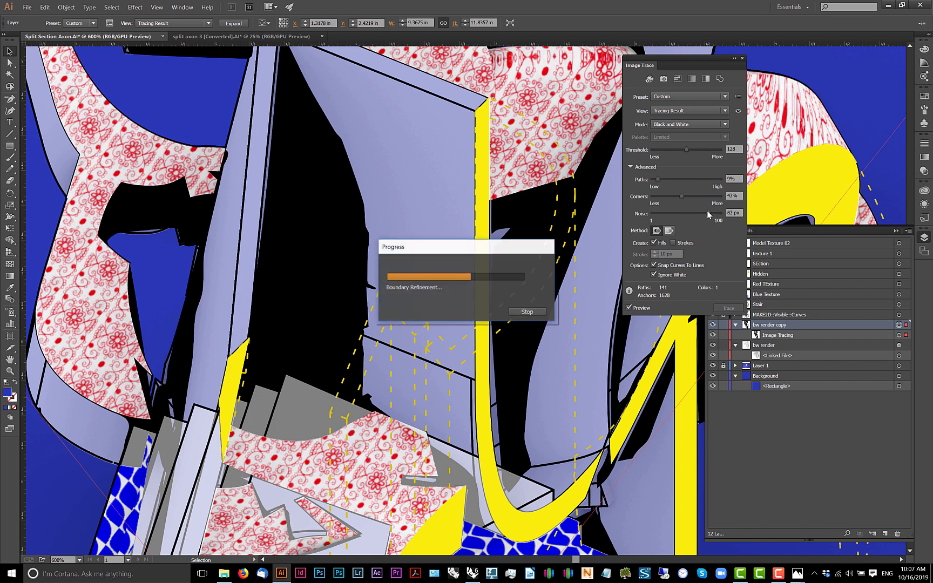
- Examine the simplified shadow shapes across the whole drawing and along the edges of the tall upper volume
scroll(333, 231, down, 3)
key(space)
drag(362, 181, 313, 94)
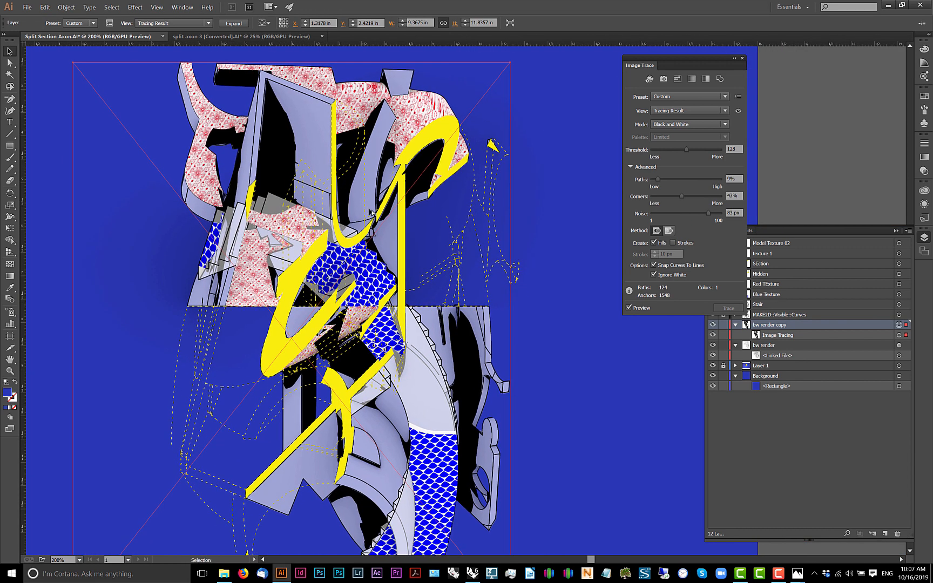
scroll(373, 215, down, 1)
scroll(347, 162, up, 3)
scroll(250, 178, up, 1)
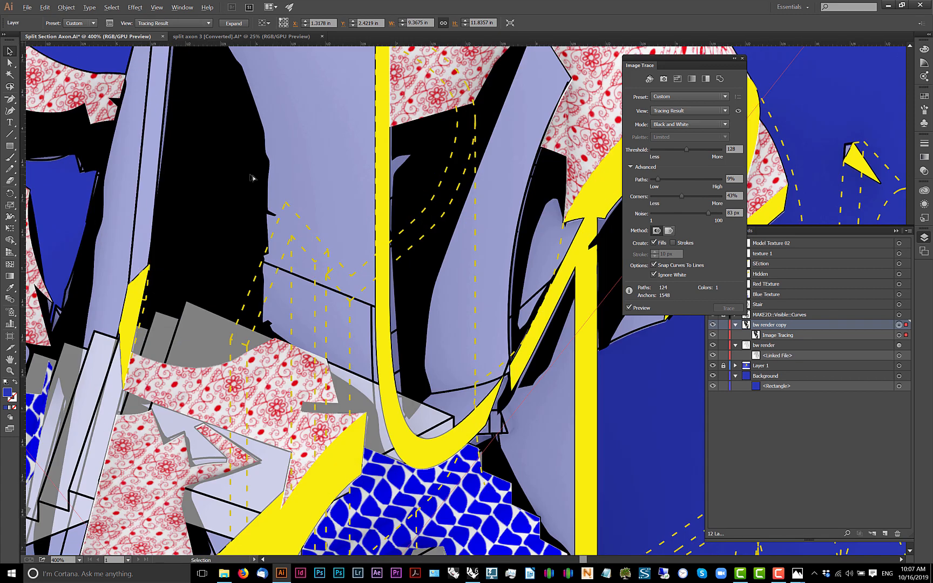
drag(327, 227, 376, 348)
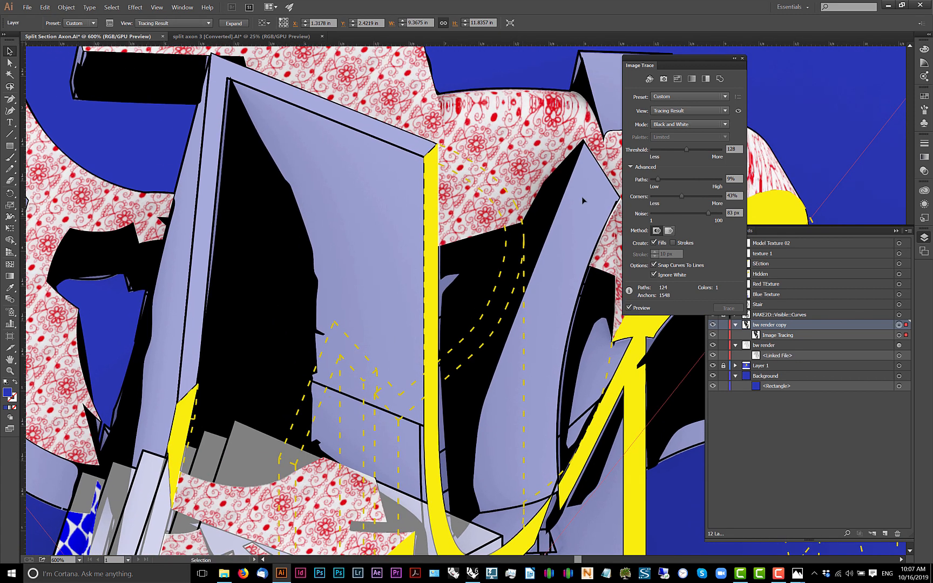
- Lower the trace's Corners setting to 24%, close the tracing settings and view the whole drawing
mouse_move(670, 196)
mouse_down()
mouse_move(680, 196)
mouse_move(657, 180)
mouse_up()
click(673, 196)
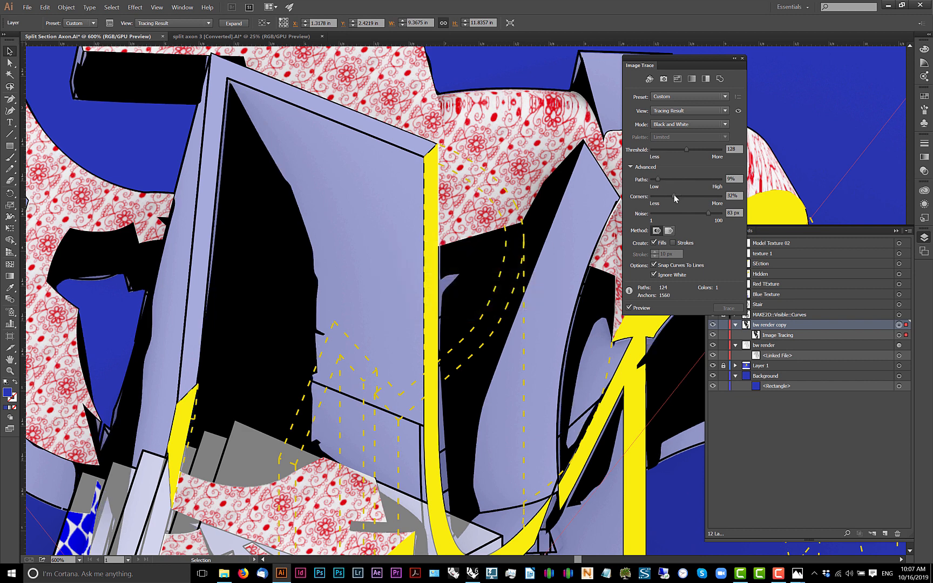
mouse_move(666, 197)
mouse_down()
mouse_move(649, 196)
mouse_move(671, 198)
mouse_up()
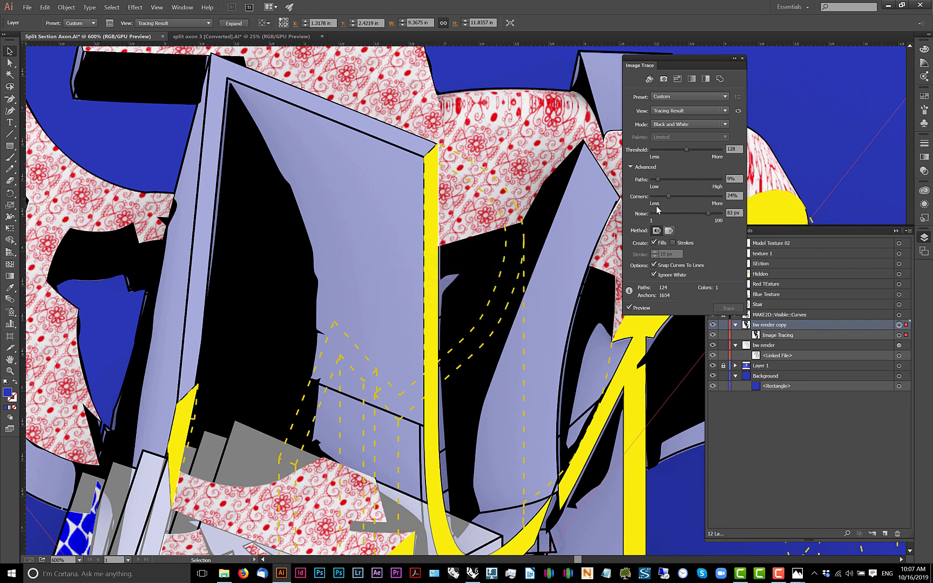
click(742, 58)
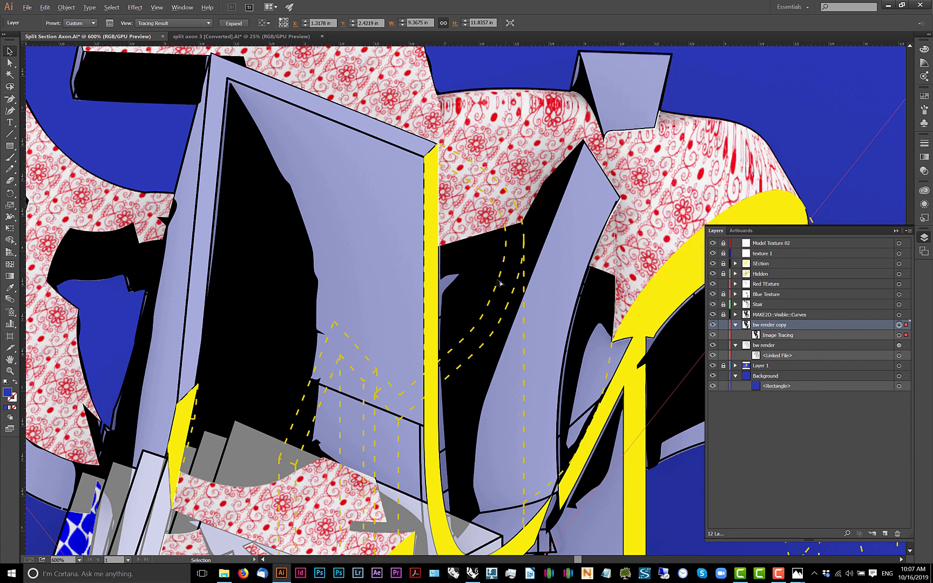
key(ctrl+minus)
key(ctrl+minus)
key(ctrl+minus)
key(ctrl+minus)
drag(463, 213, 365, 101)
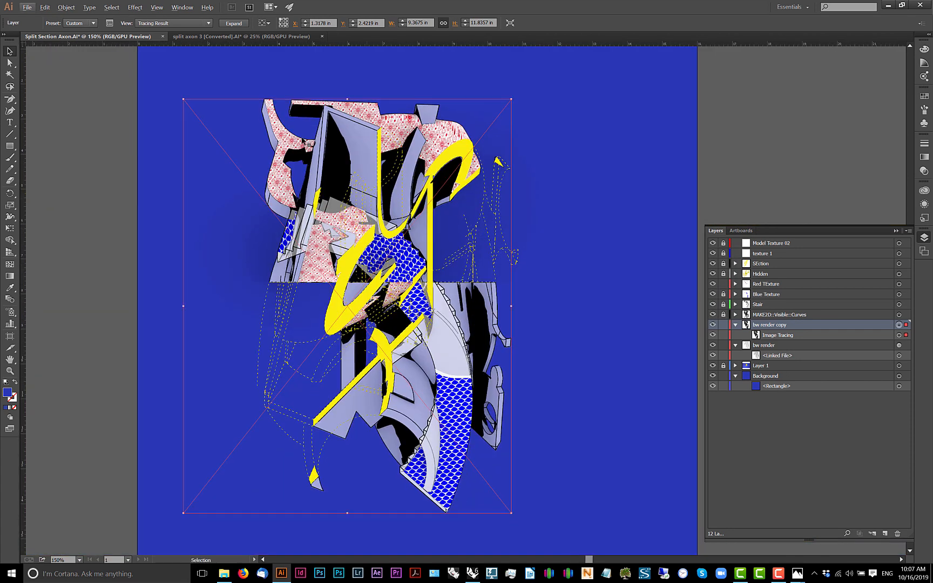
- Expand the traced shadows into vector shapes and rename their layer "Shadow pass"
click(241, 23)
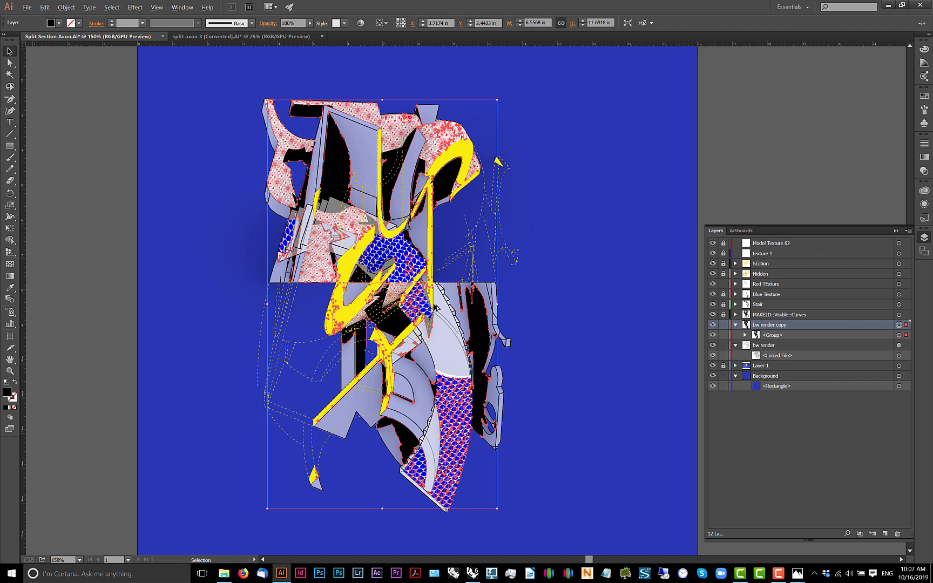
key(ctrl+minus)
key(ctrl+minus)
key(ctrl+plus)
key(ctrl+plus)
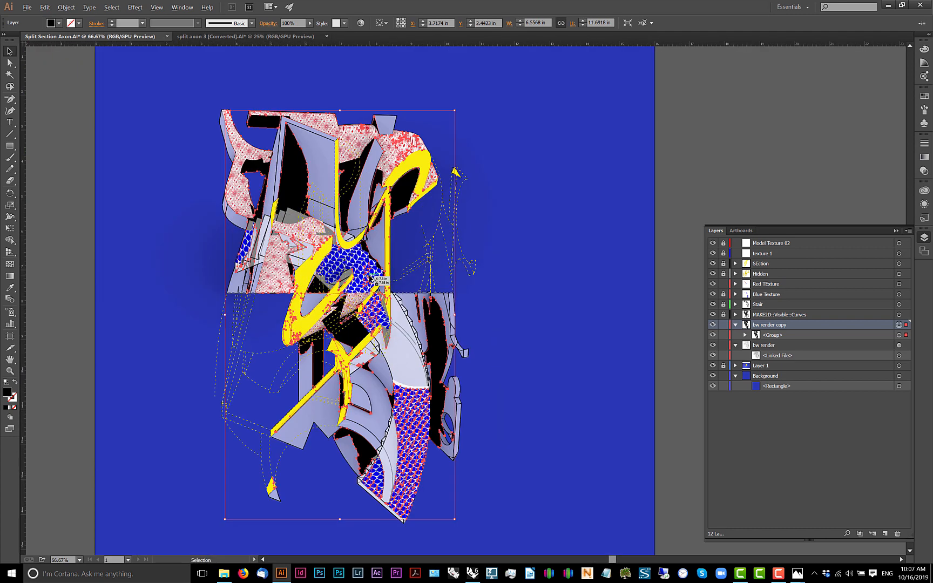
double_click(776, 326)
text(Shadow pass)
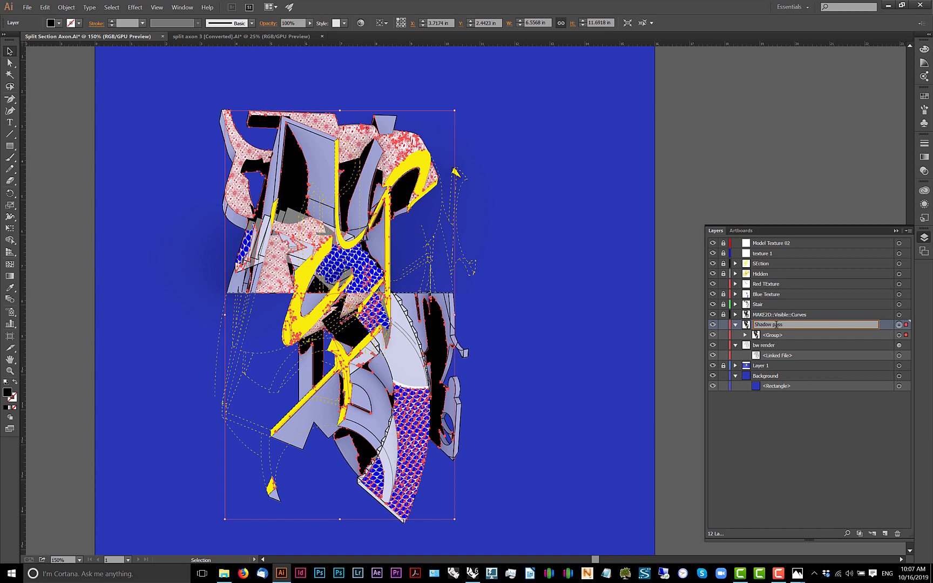
key(Return)
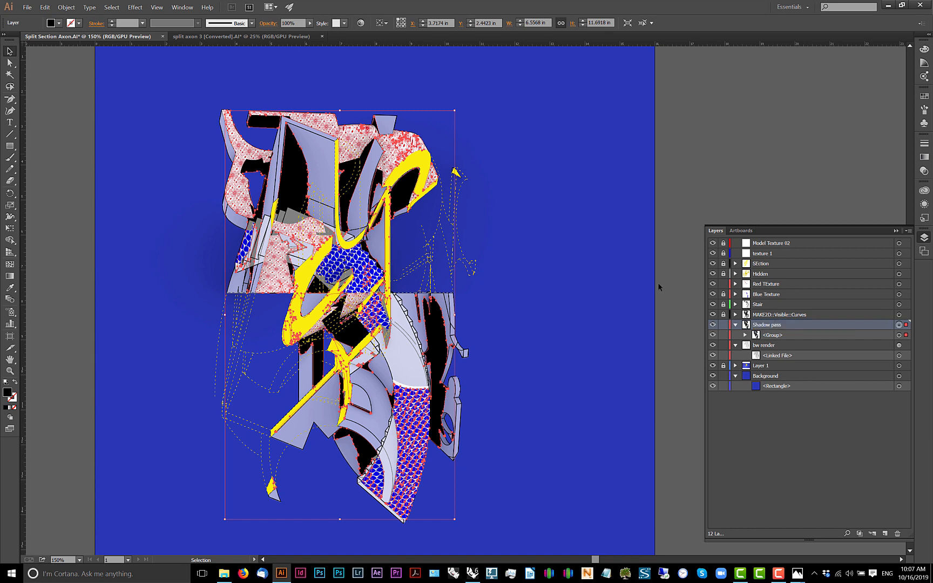
- Fill the expanded shadows with the 10 lpi 50% pattern from the Basic Graphics_Lines swatch library, close the library and deselect
click(179, 6)
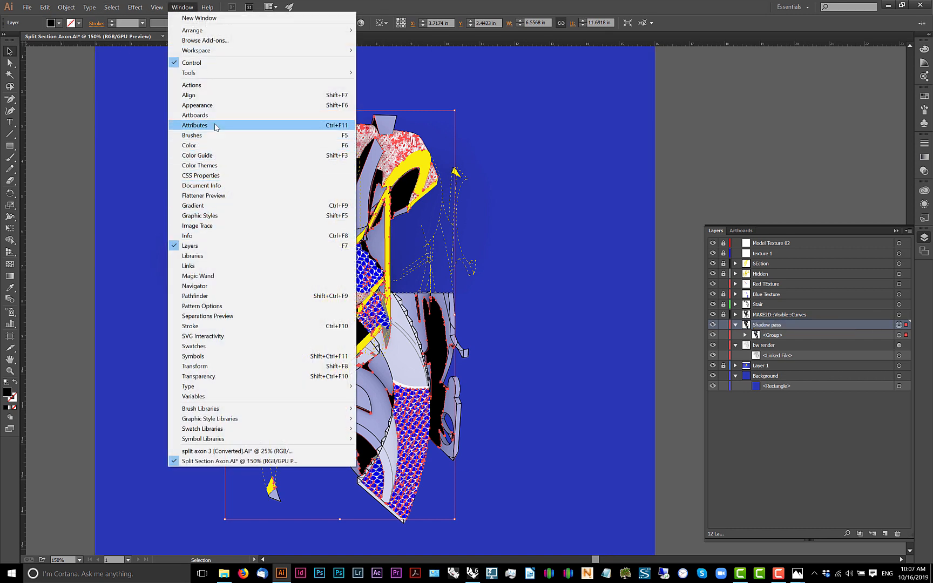
click(212, 345)
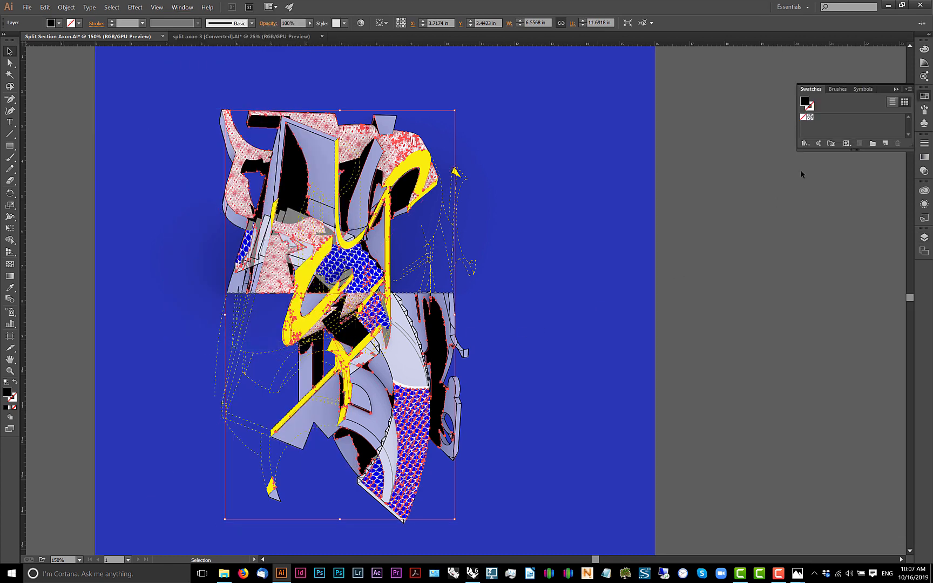
click(806, 143)
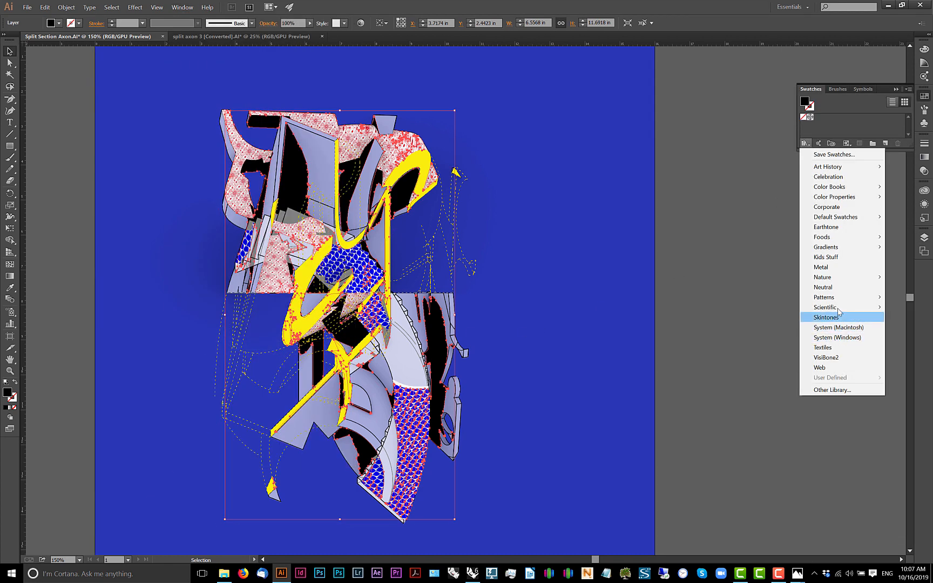
mouse_move(837, 301)
mouse_move(766, 297)
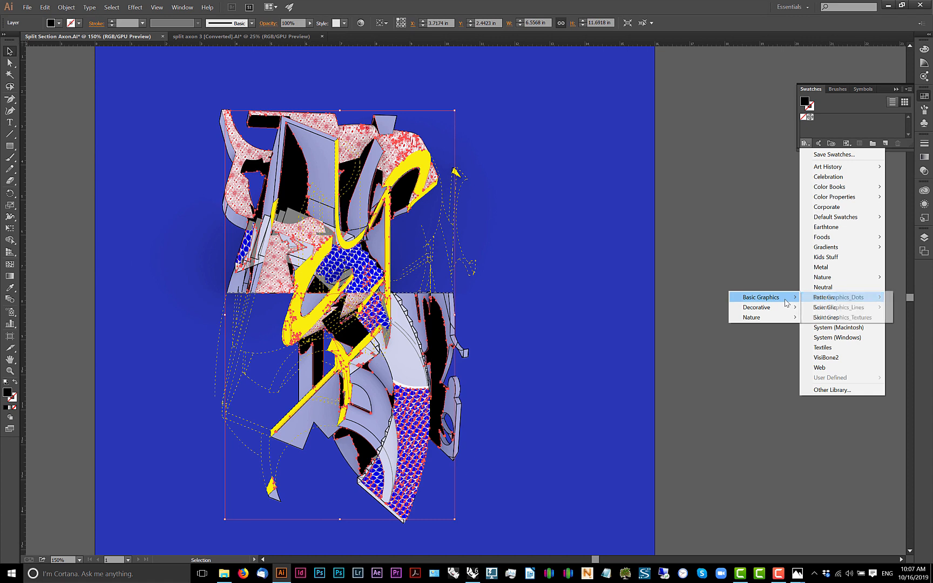
click(844, 308)
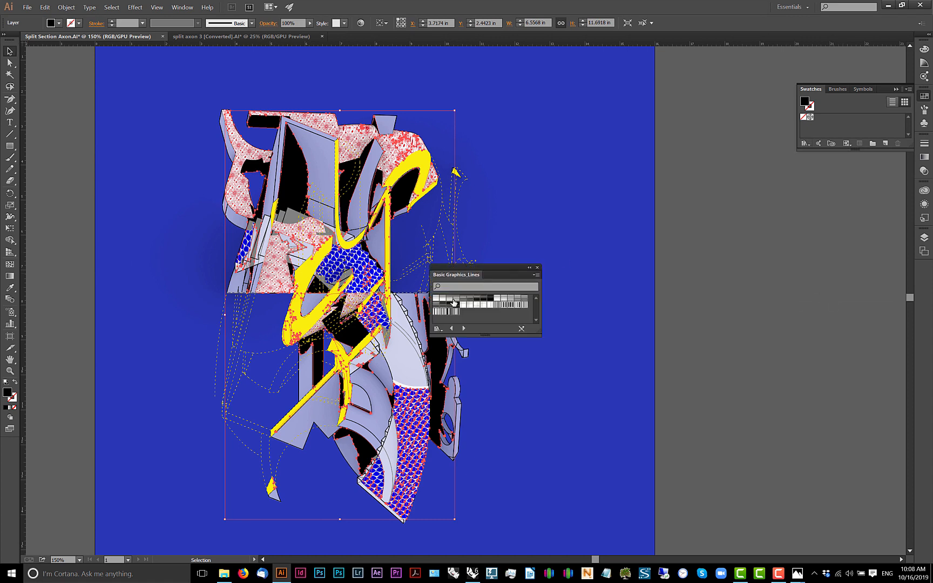
click(458, 302)
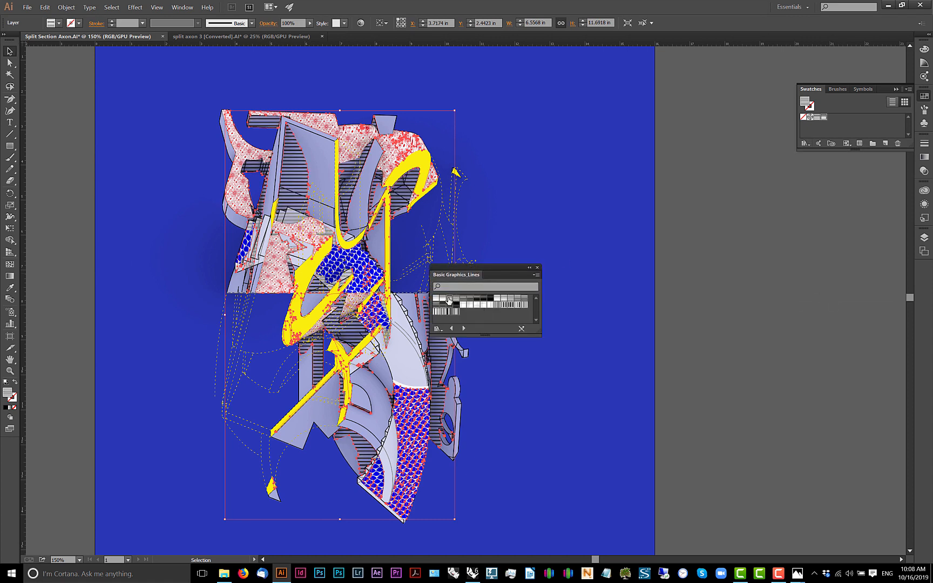
click(459, 299)
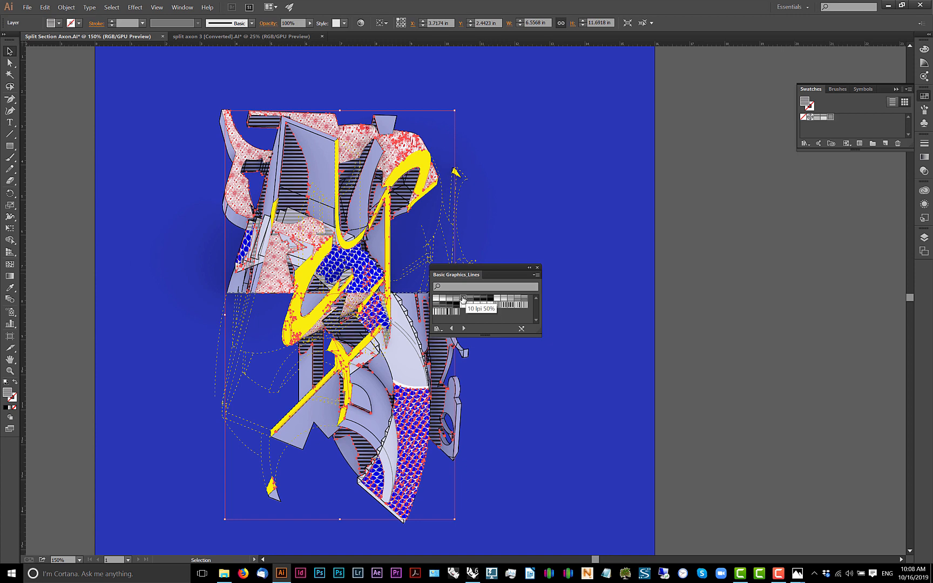
click(751, 290)
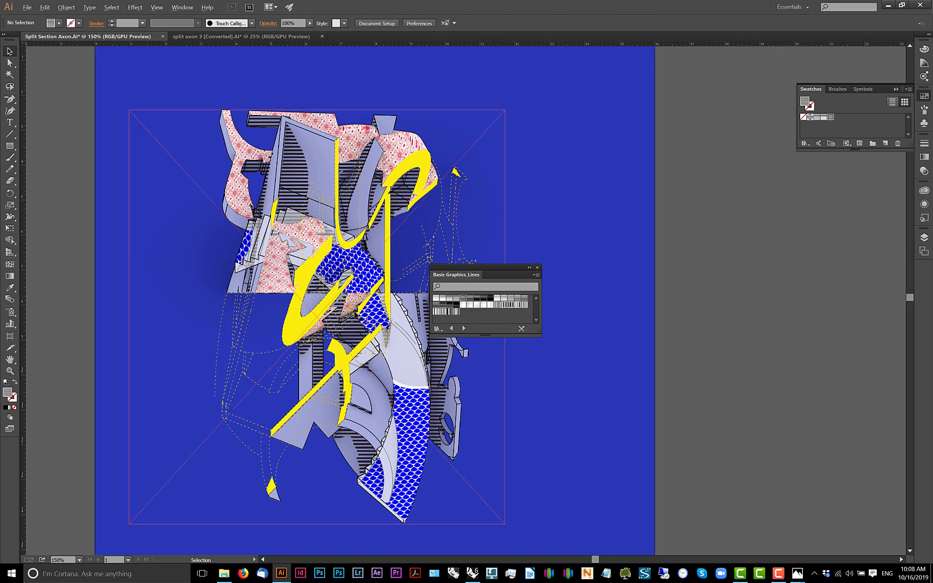
click(537, 267)
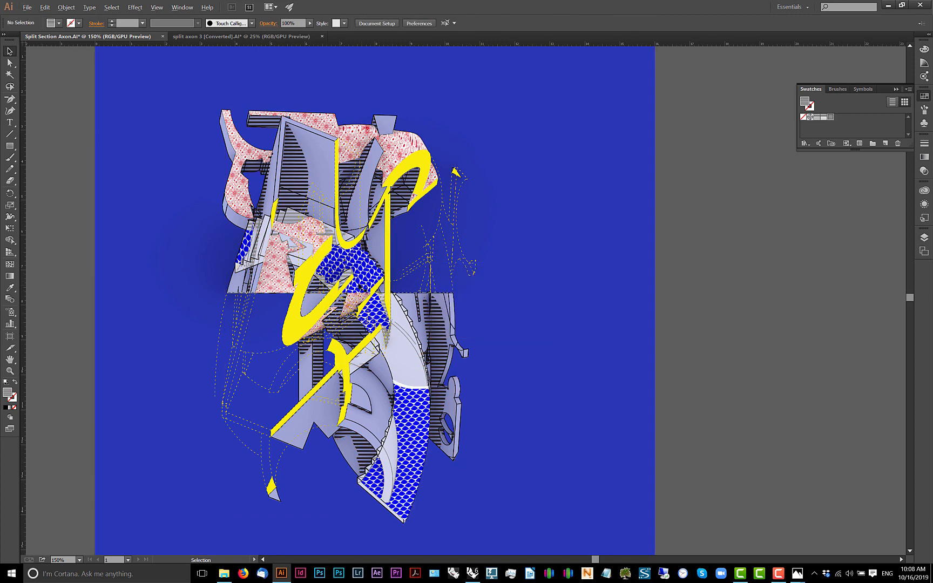
- Examine the line-hatched shadows up close across the drawing and within the whole artboard
scroll(363, 287, up, 2)
scroll(390, 252, down, 2)
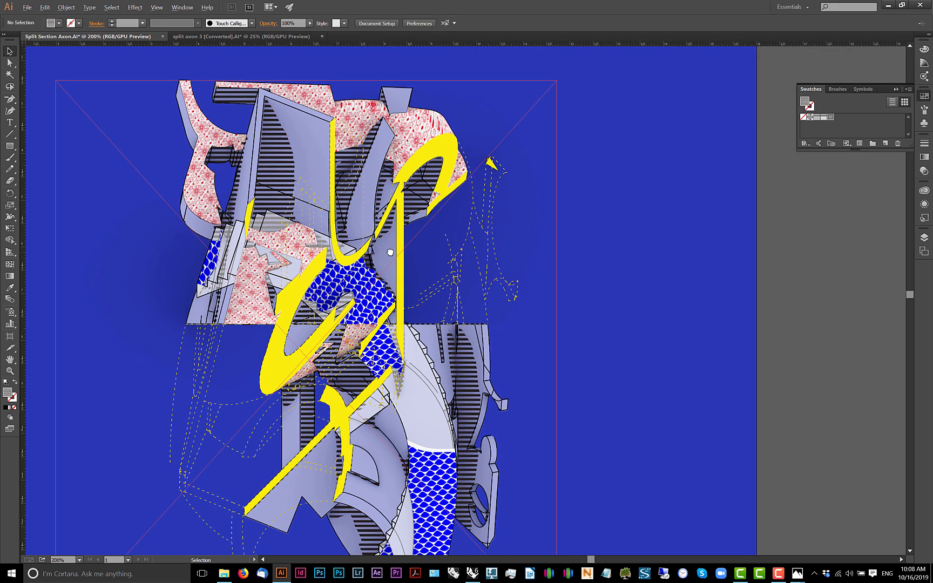
scroll(404, 357, up, 1)
scroll(404, 358, down, 1)
drag(399, 346, 380, 297)
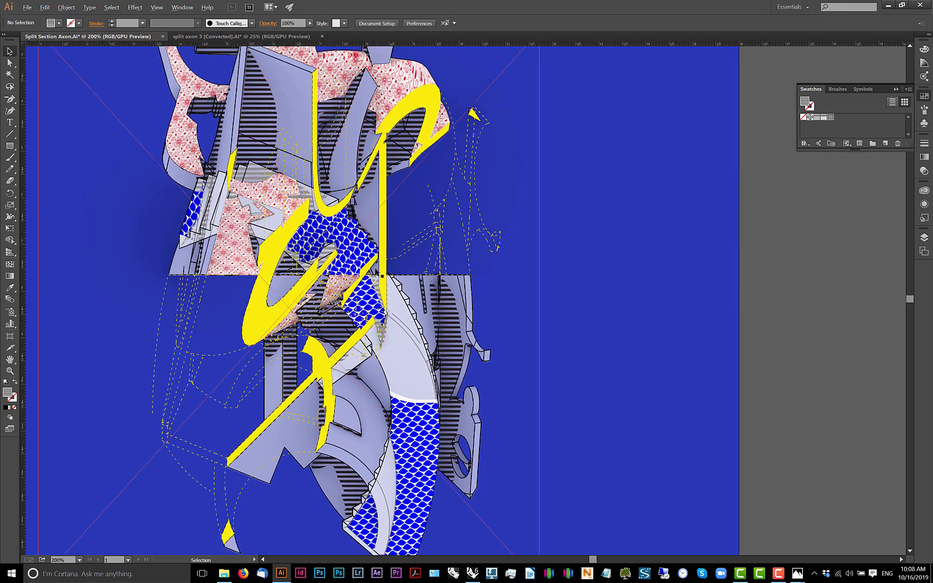
scroll(377, 271, down, 1)
scroll(319, 181, up, 2)
scroll(319, 181, down, 1)
drag(438, 250, 418, 189)
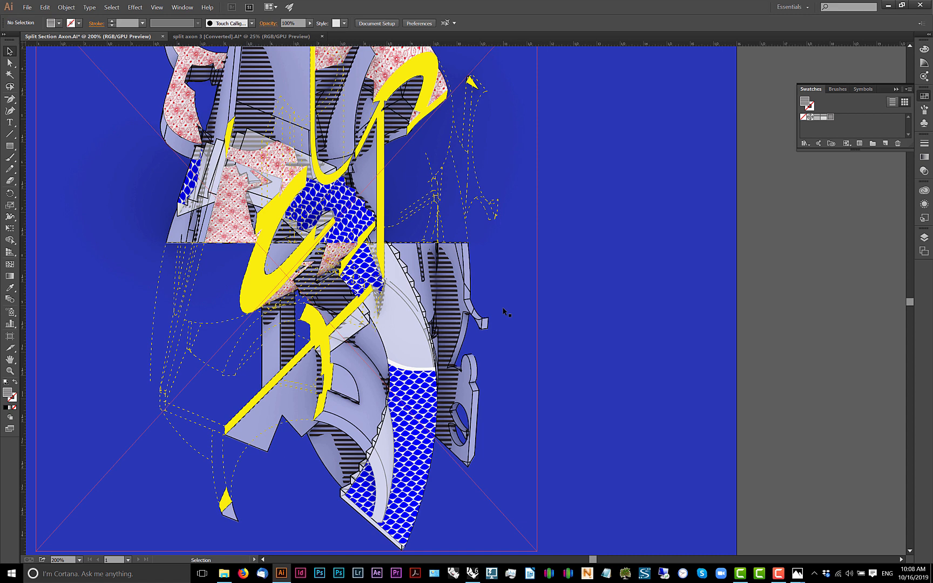
key(ctrl+1)
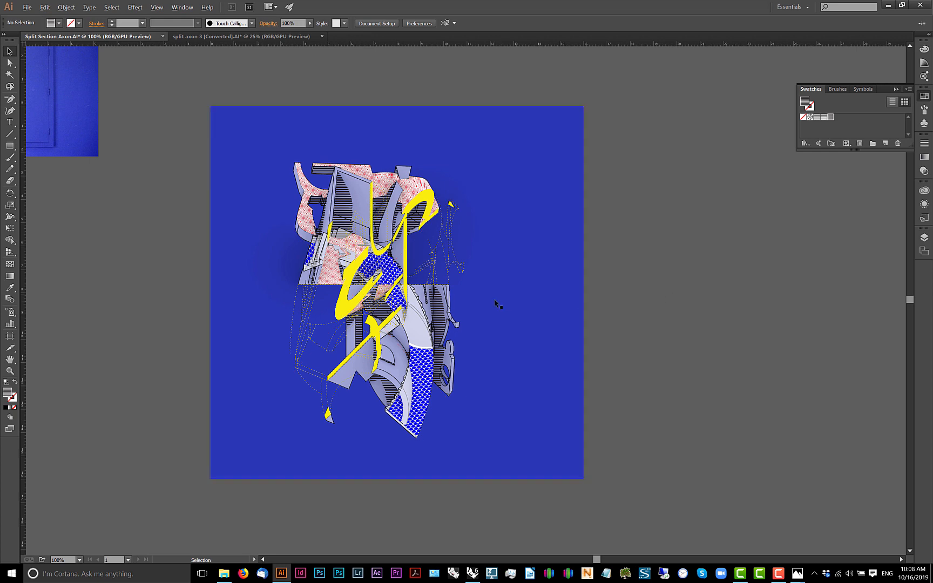
scroll(495, 301, up, 1)
scroll(507, 305, down, 1)
drag(541, 304, 528, 302)
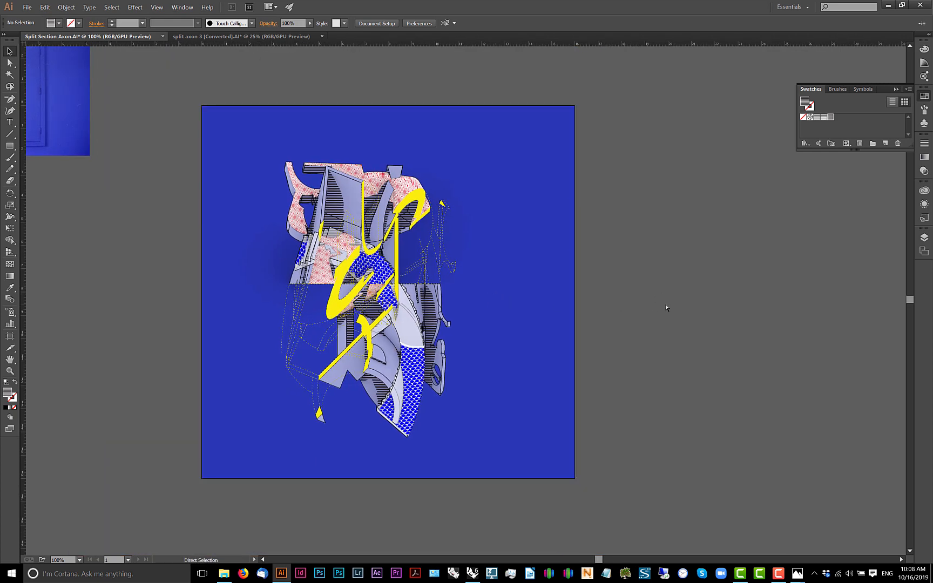
- Switch to Rhino and locate the flattened Make2D linework with its solid hatches in the Top view
key(alt+Tab)
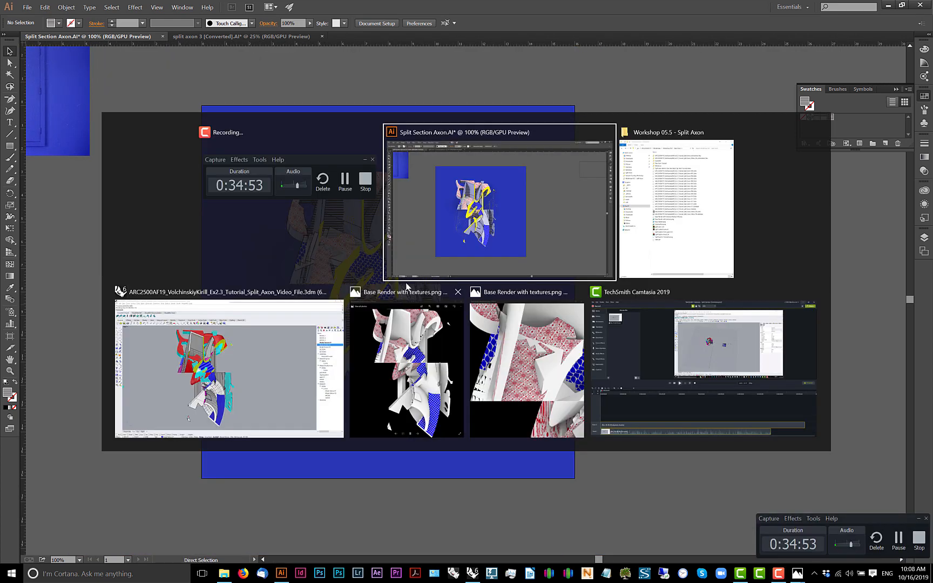
click(277, 356)
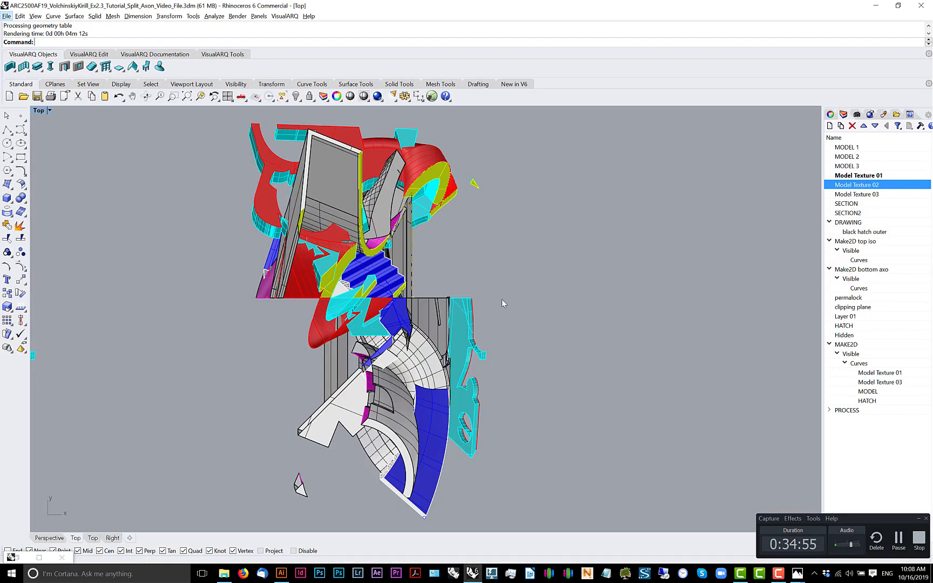
drag(269, 322, 587, 341)
scroll(321, 321, down, 6)
scroll(317, 314, down, 3)
scroll(563, 336, down, 1)
mouse_move(591, 408)
mouse_down()
mouse_move(627, 414)
mouse_move(664, 529)
mouse_up()
drag(468, 412, 431, 298)
drag(324, 297, 344, 354)
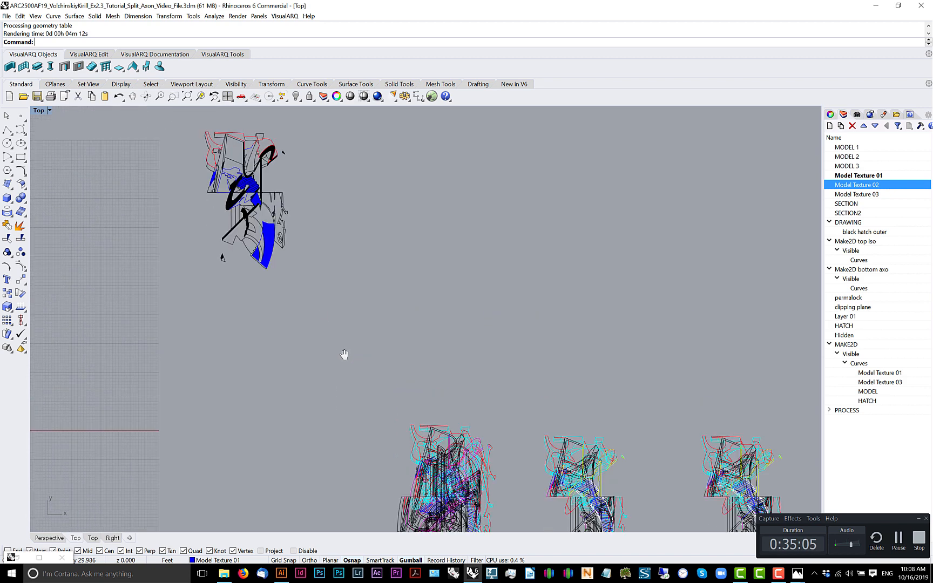
scroll(225, 143, up, 6)
drag(254, 190, 284, 225)
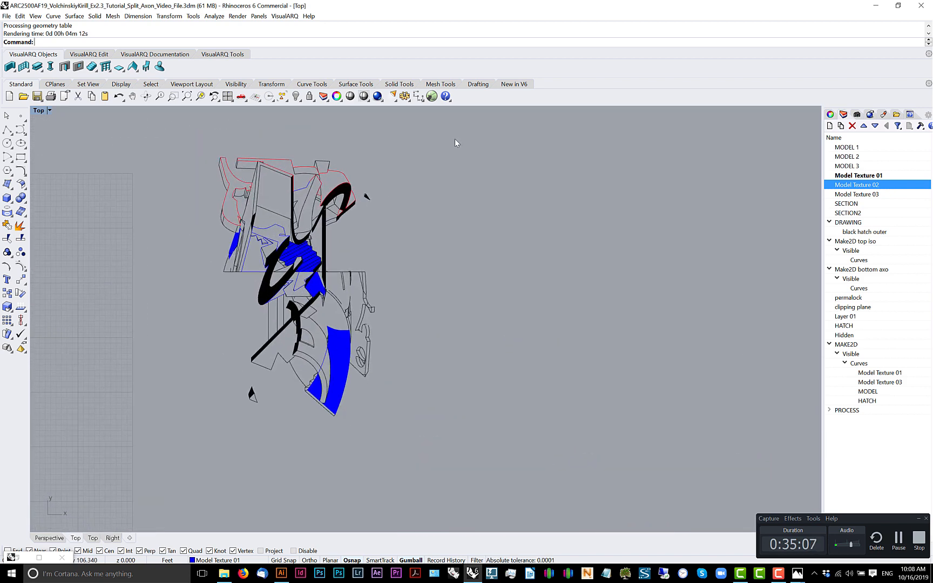
- Try to extract the outer outline of all the linework and hatches with CurveBoolean
mouse_move(456, 132)
mouse_down()
mouse_move(330, 261)
mouse_move(183, 436)
mouse_up()
text(C)
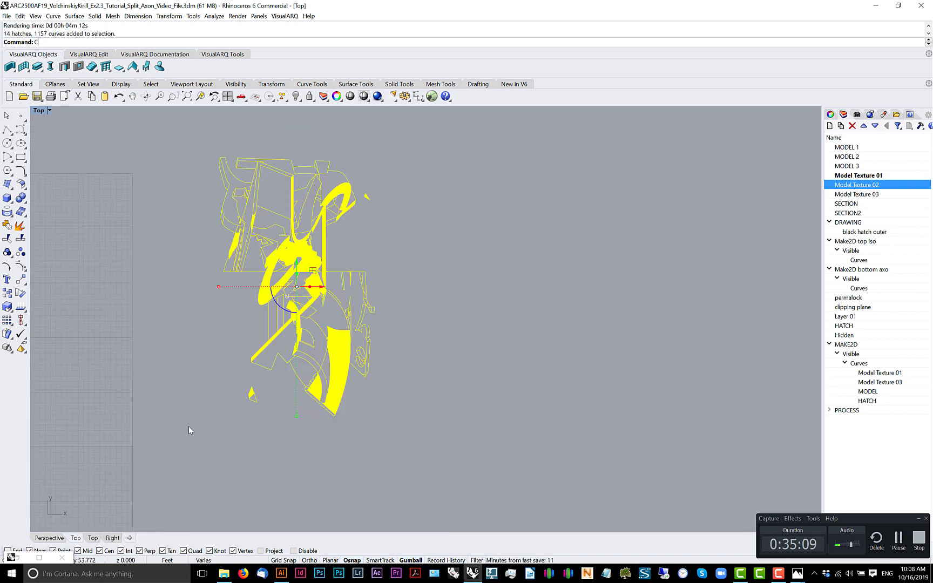
text(urveBoolean)
key(Return)
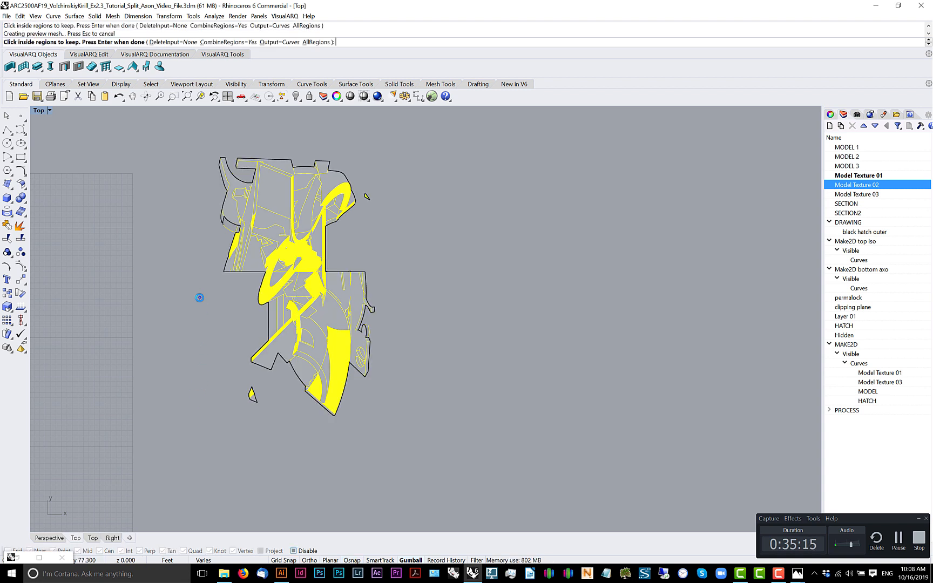
scroll(330, 321, up, 6)
key(Return)
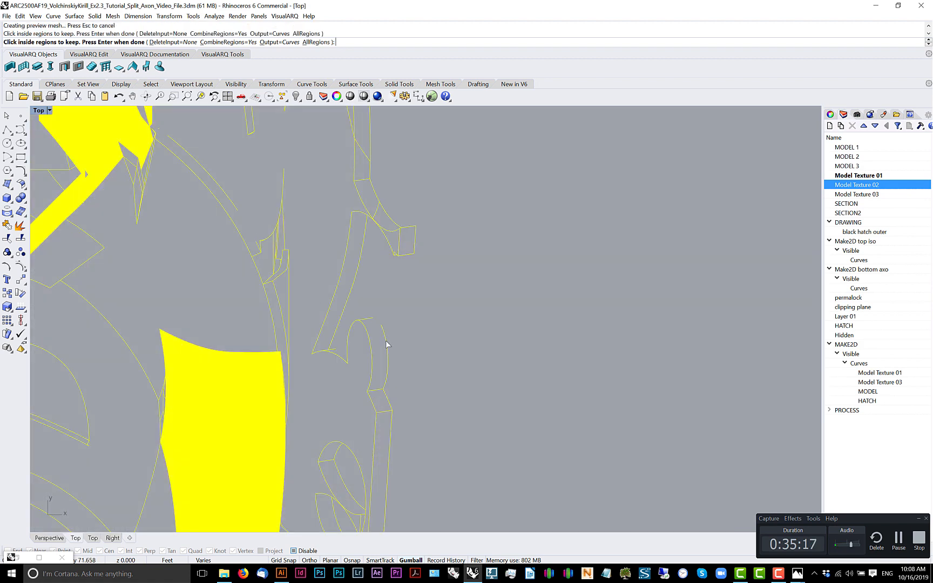
- Close the gap between the two open curve ends on the outer edge beside the long blue hatch using Fillet with radius 0
scroll(376, 319, up, 5)
click(349, 287)
click(396, 269)
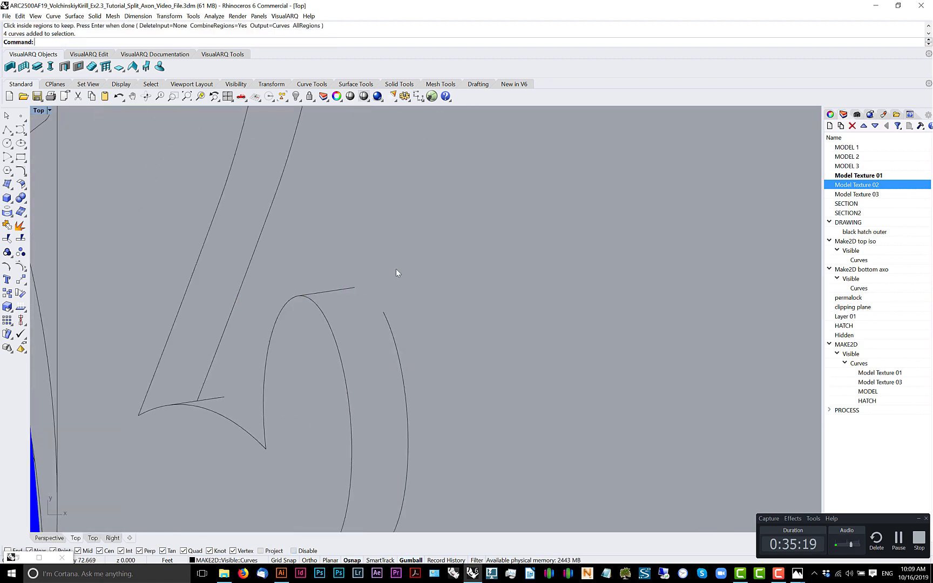
text(Fillet)
key(Return)
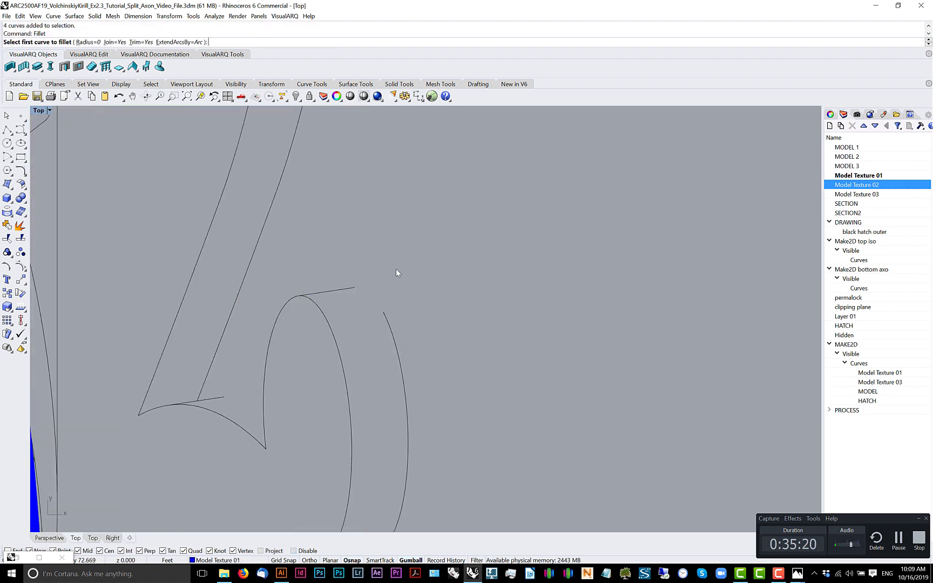
click(351, 289)
click(385, 316)
scroll(389, 293, down, 3)
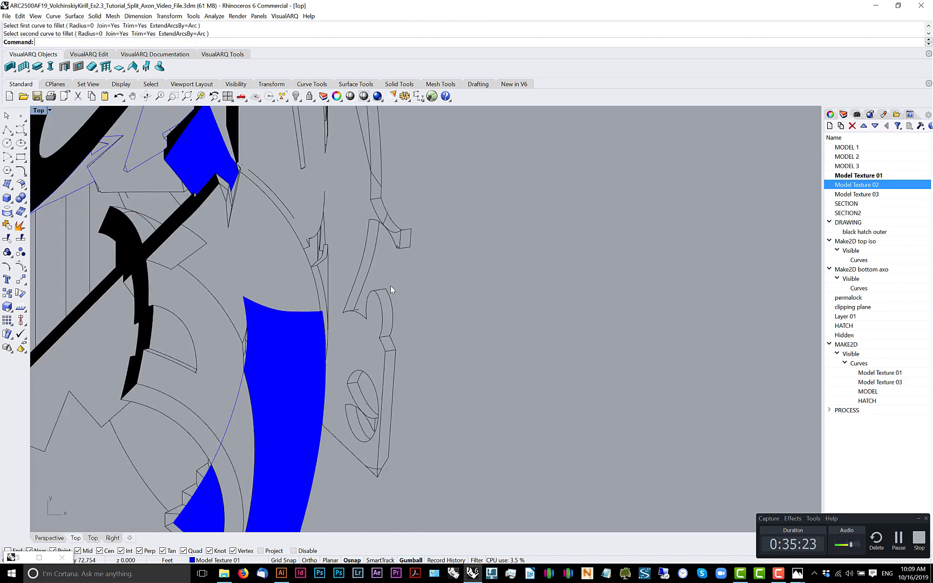
- Try CurveBoolean again on the entire linework by picking the region outside it, and inspect the outline around the upper volume
scroll(390, 286, down, 5)
drag(447, 139, 208, 440)
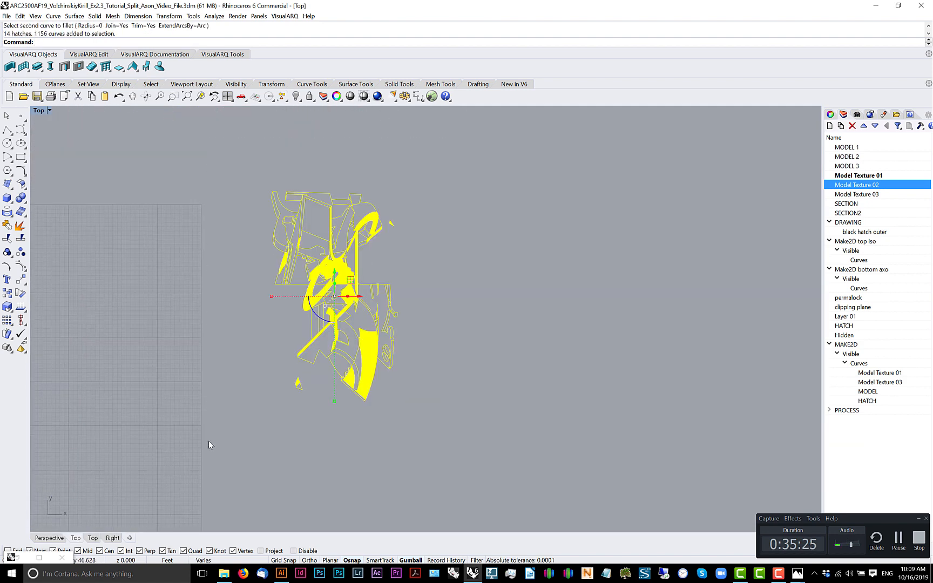
text(CurveBoolean)
key(Return)
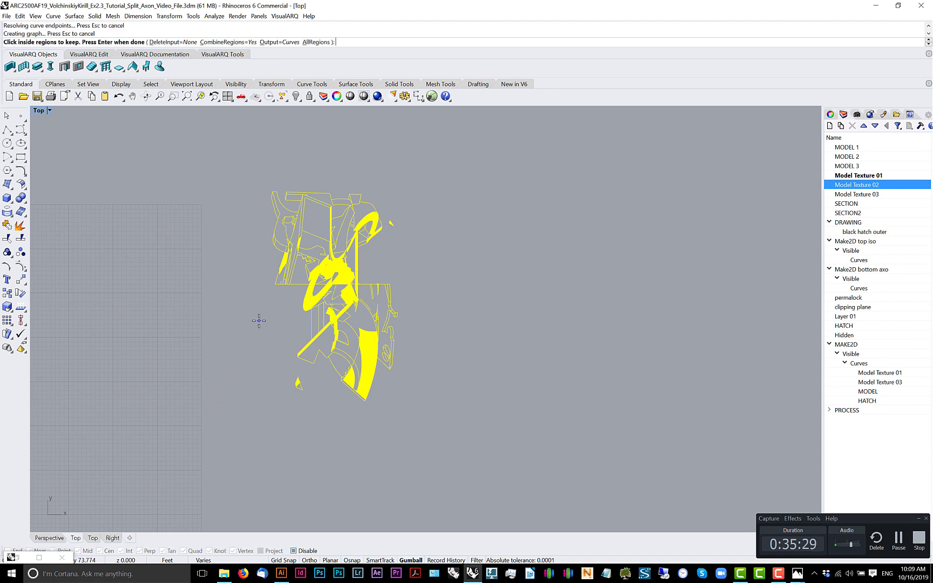
click(252, 324)
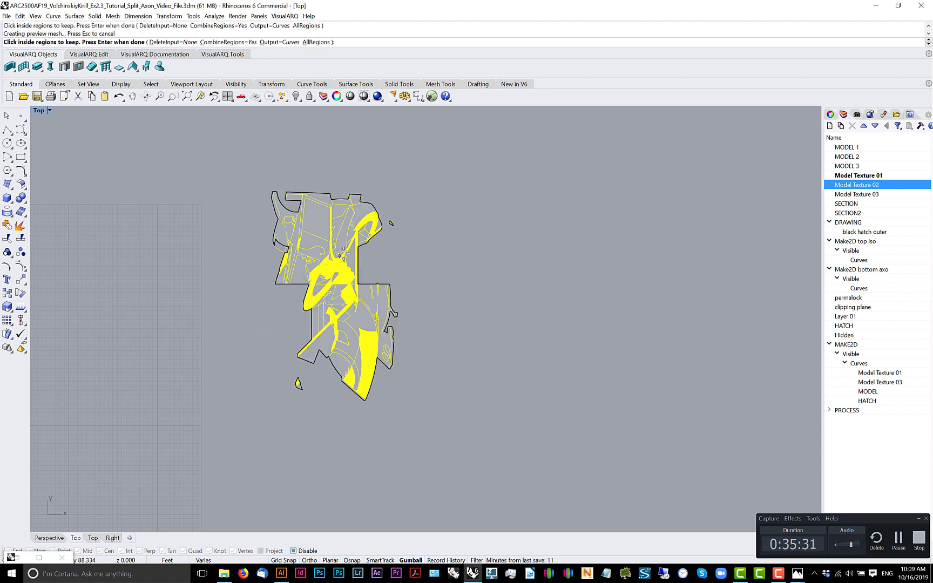
scroll(292, 213, up, 4)
scroll(191, 330, up, 10)
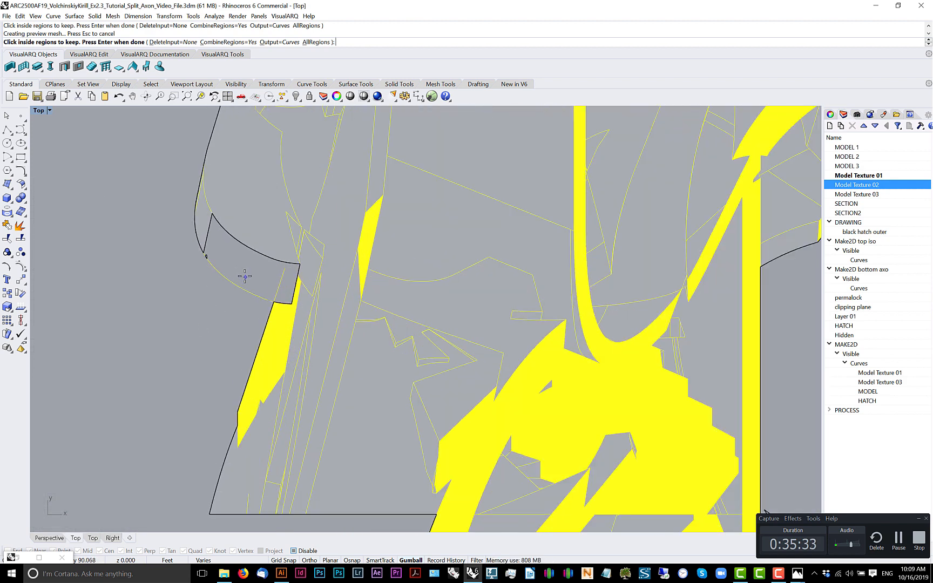
key(Return)
- Extend the open end of the long outer arc to the corner of the blue hatch, closing the outline gap
click(430, 390)
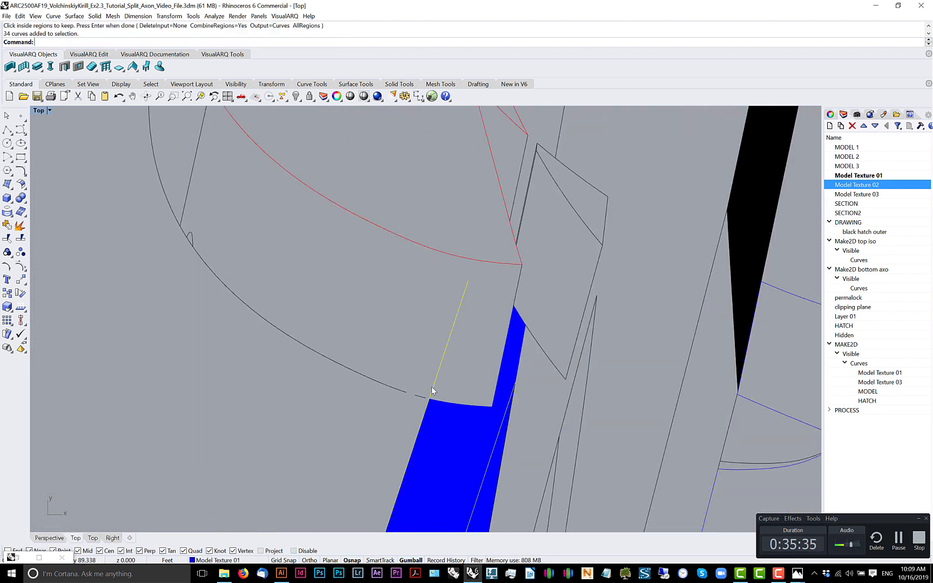
text(extend)
key(Return)
click(404, 389)
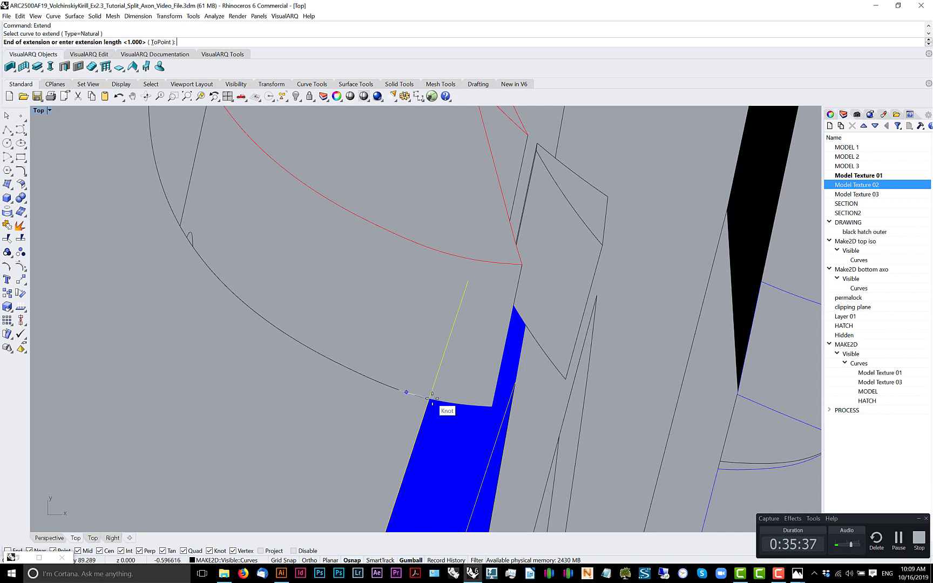
click(432, 400)
click(436, 389)
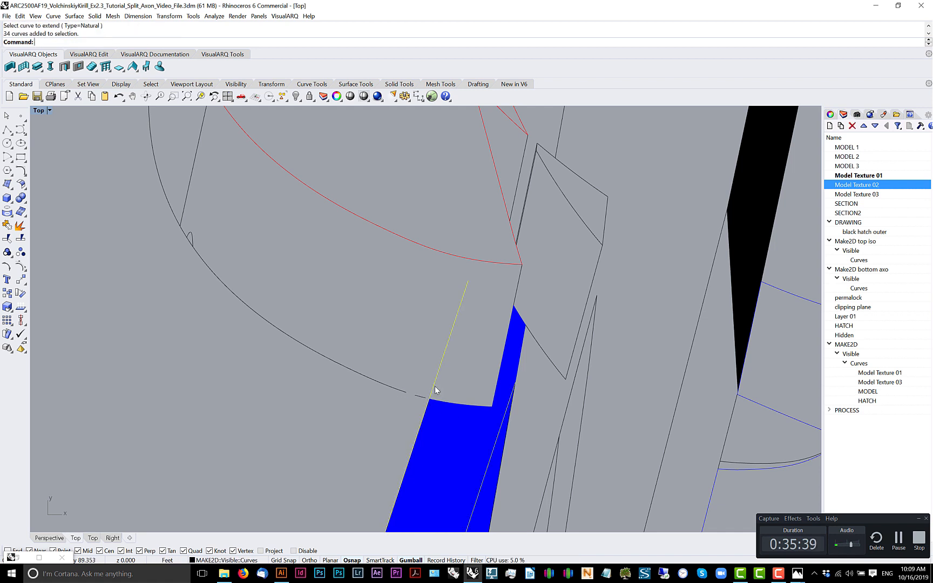
key(Return)
click(406, 398)
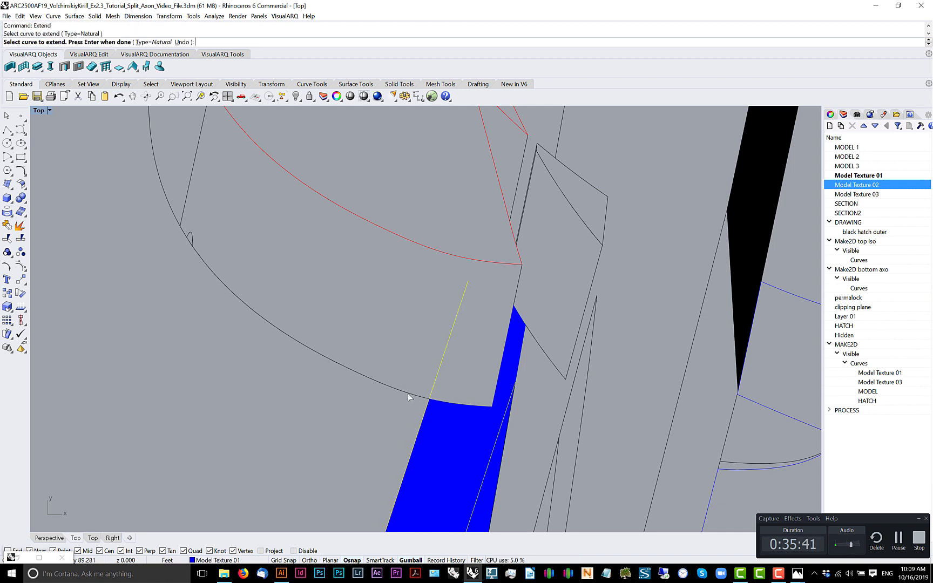
key(Return)
- Extract the outer outline of all the linework and hatches with CurveBoolean, with regions combined and the input curves kept
scroll(293, 345, down, 10)
drag(523, 216, 215, 523)
text(CurveBoolean)
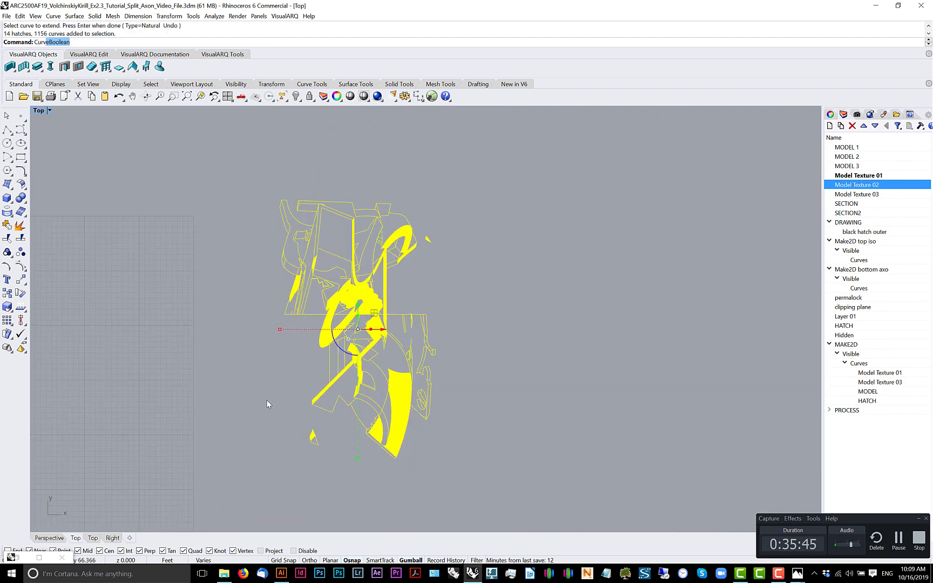
key(Return)
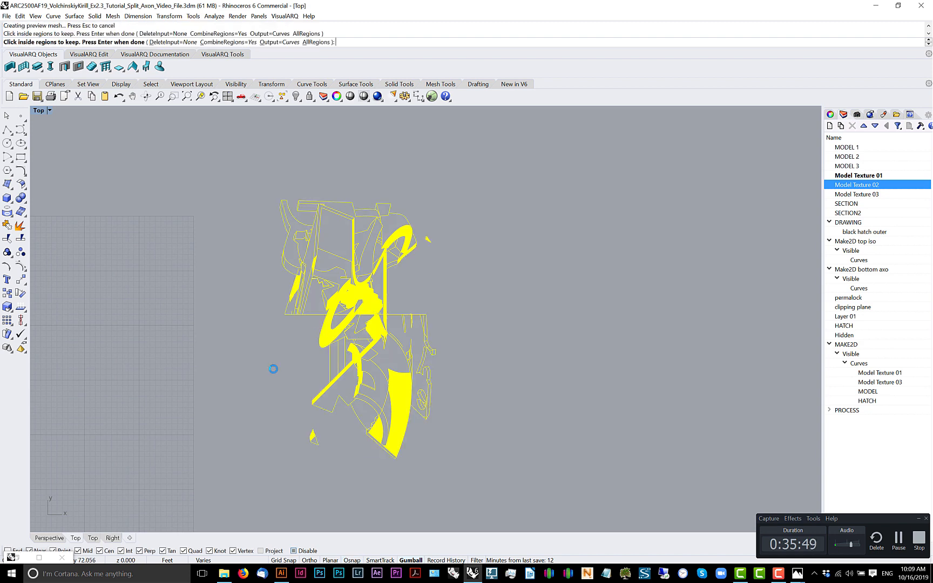
key(Return)
- Fill the extracted outline curves with a hatch, and group the resulting hatches
text(Hatch)
key(Return)
key(Return)
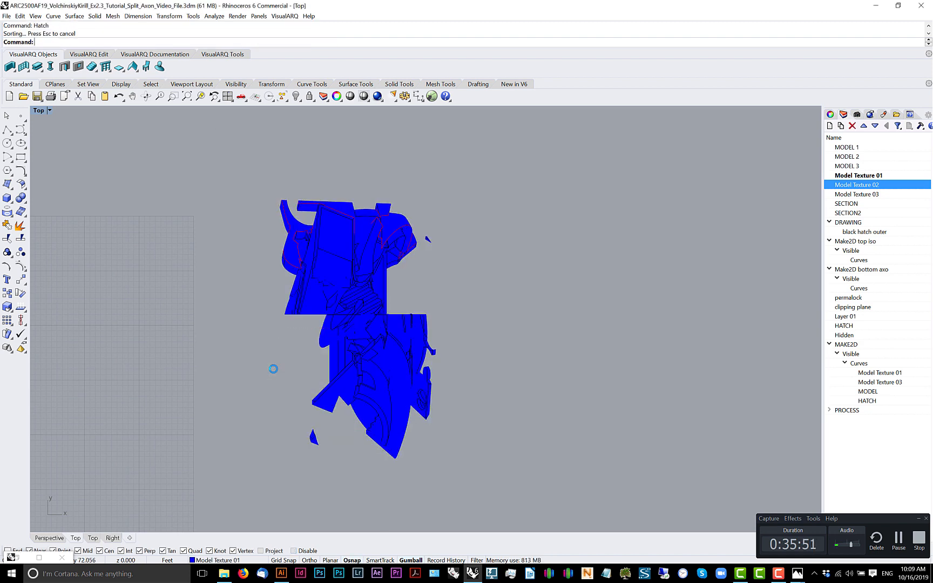
text(SelLast)
key(Return)
text(Grou)
key(Return)
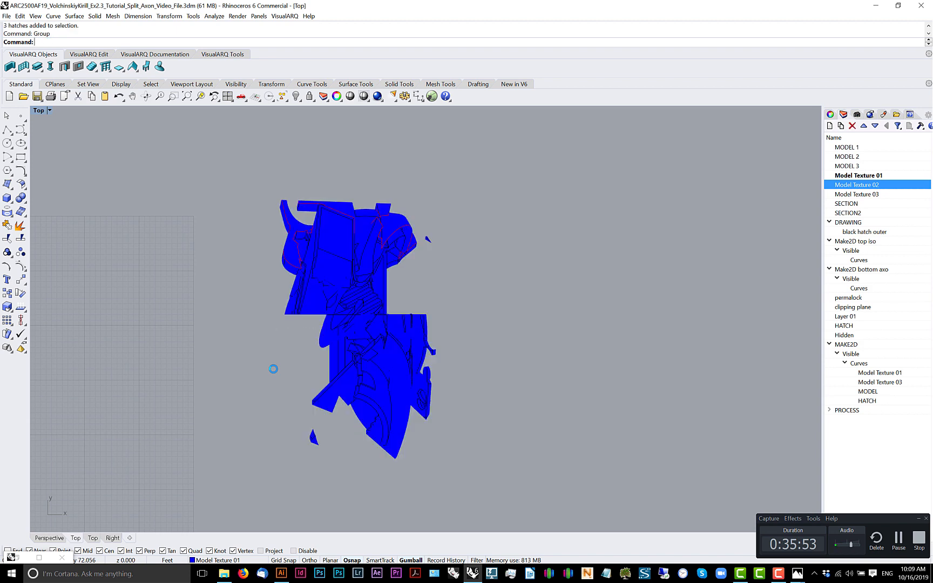
scroll(397, 307, up, 3)
scroll(371, 270, down, 2)
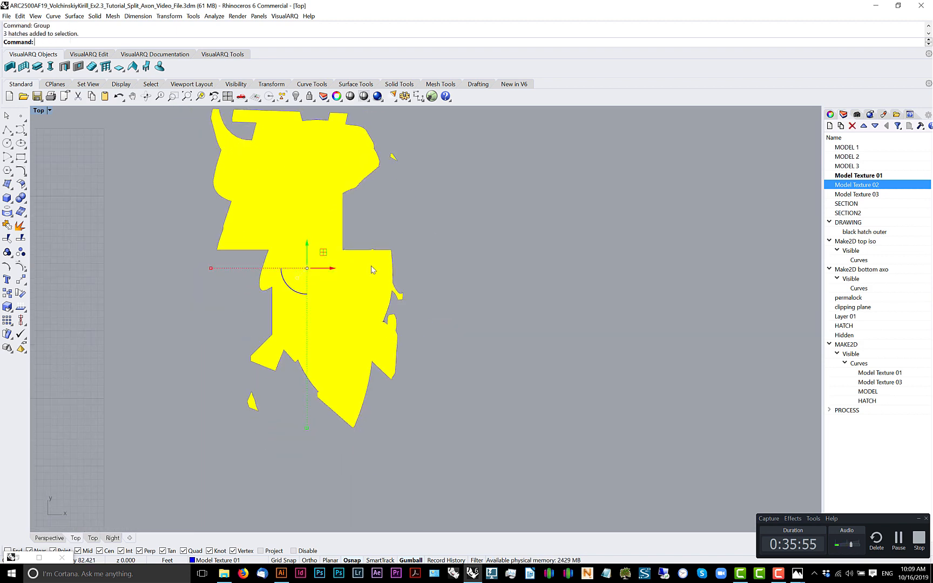
- Export the selected silhouette hatches in Adobe Illustrator format as split axon 4.AI in the Workshop 05.5 - Split Axon folder
click(7, 16)
click(66, 151)
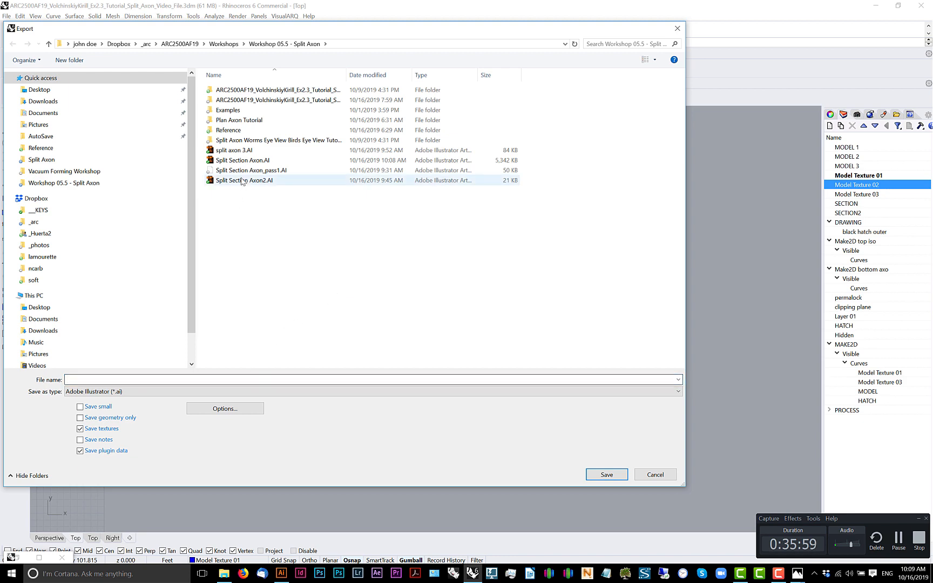
click(234, 151)
click(96, 380)
key(Return)
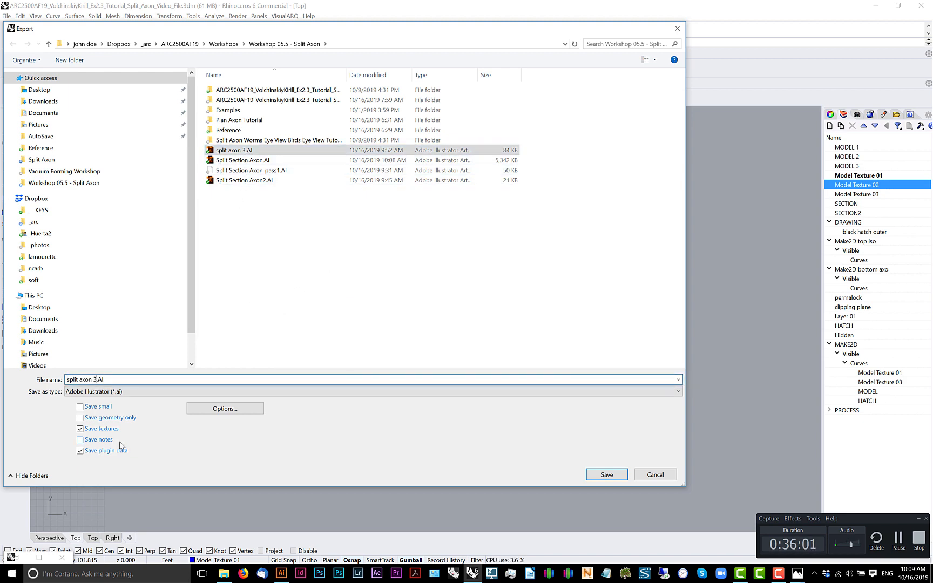
key(Return)
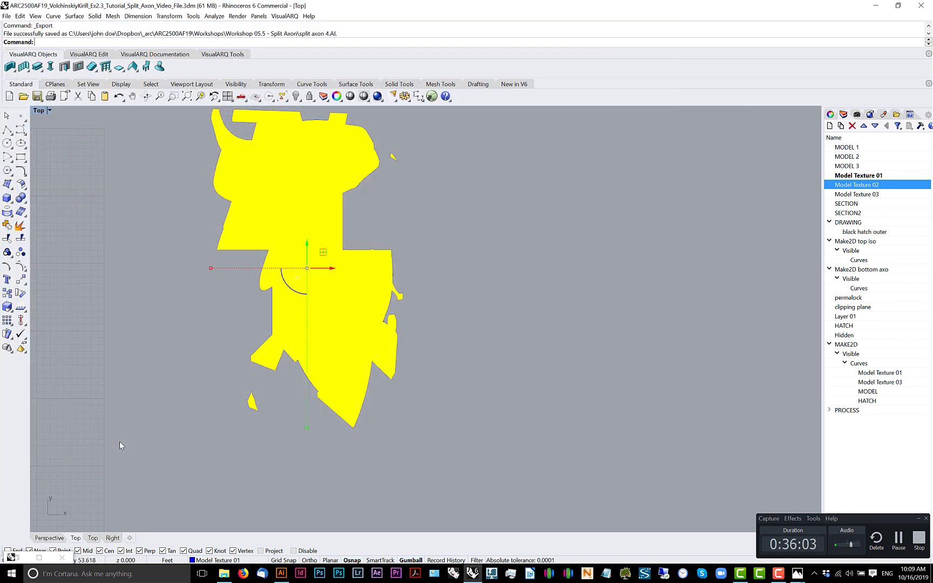
- Switch to Illustrator and open the exported split axon 4.AI from the workshop folder
key(alt+Tab)
click(591, 216)
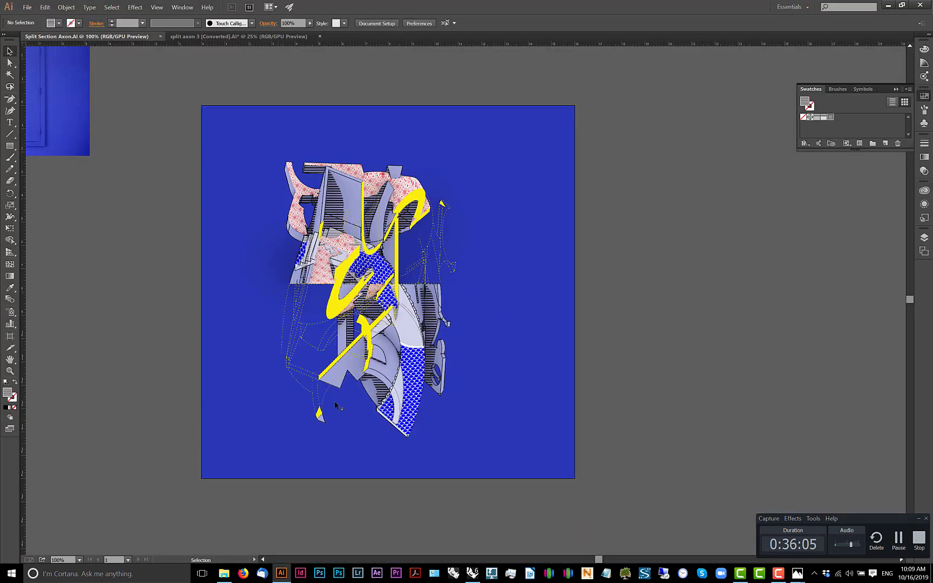
click(223, 573)
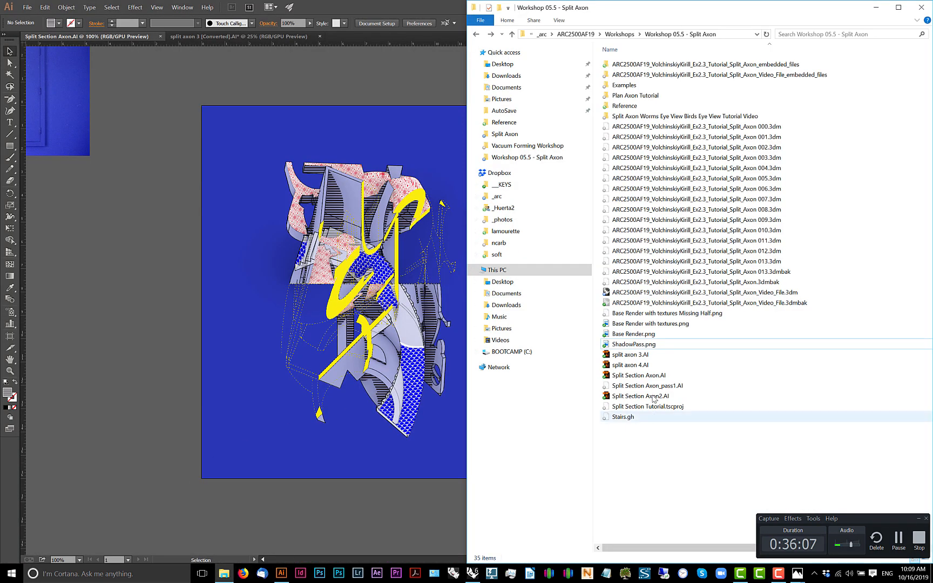
double_click(652, 365)
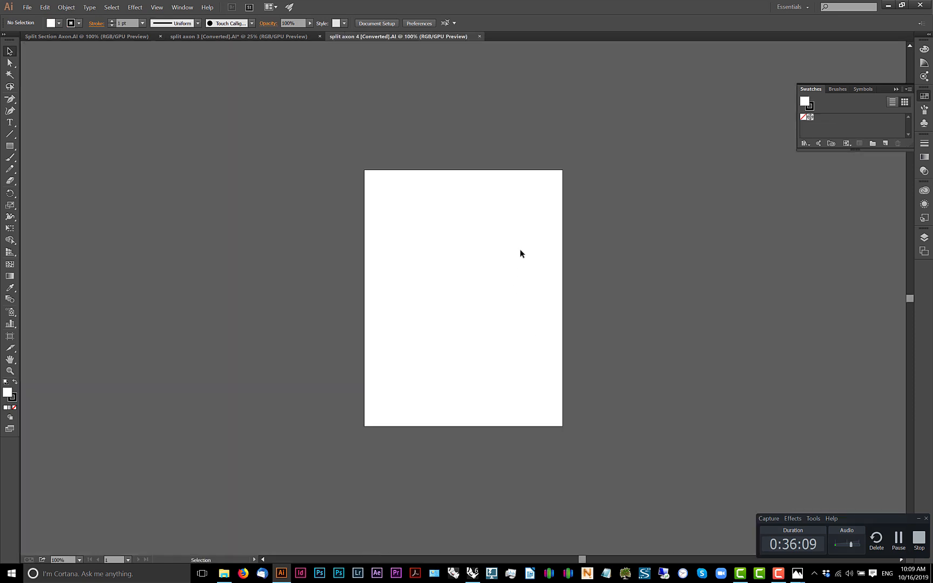
- Cut the blue silhouette shapes from the split axon 4 document and paste them into Split Section Axon.AI
scroll(529, 241, down, 3)
drag(642, 179, 468, 322)
drag(657, 219, 458, 395)
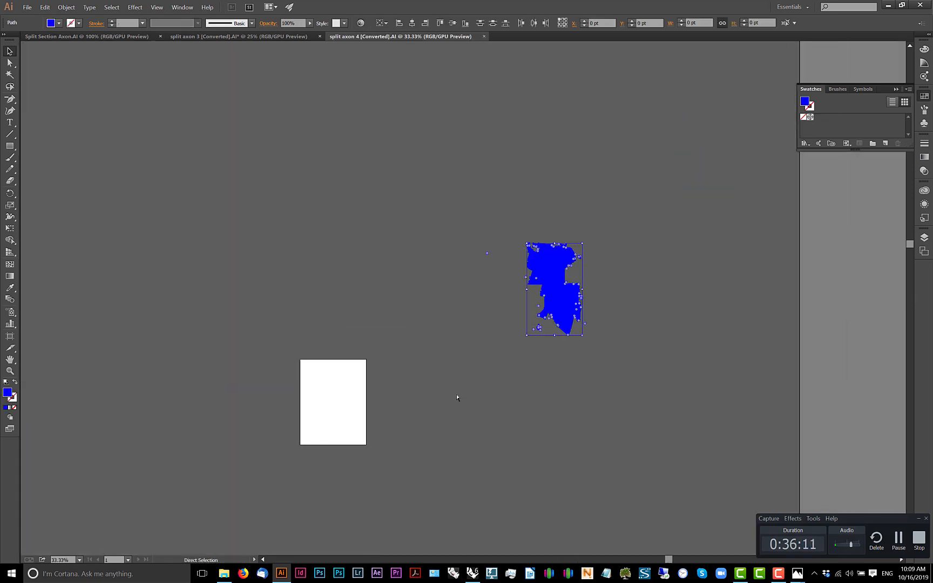
key(ctrl+x)
click(243, 36)
click(125, 36)
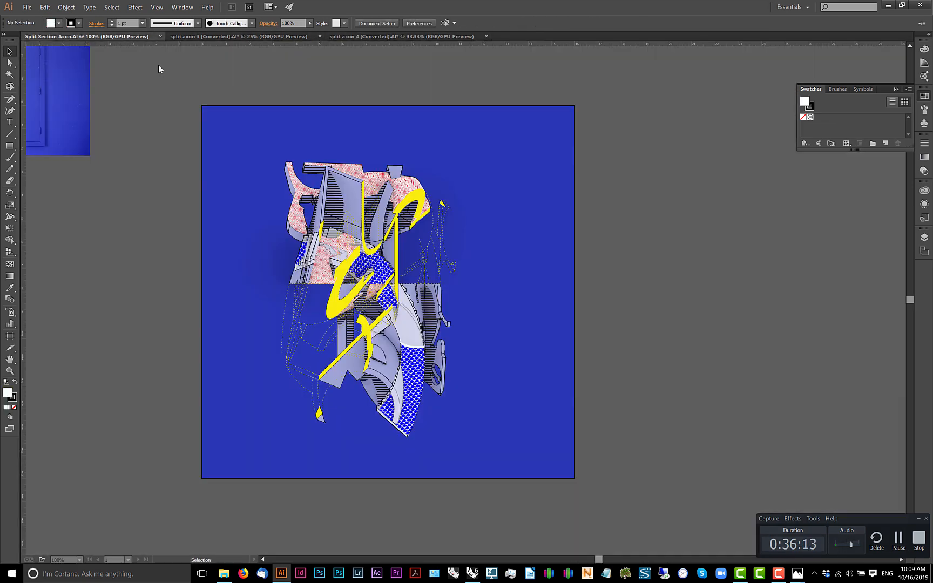
key(ctrl+v)
- Try laying the pasted blue silhouette over the axon drawing to compare their edges, and delete it
key(ctrl+equal)
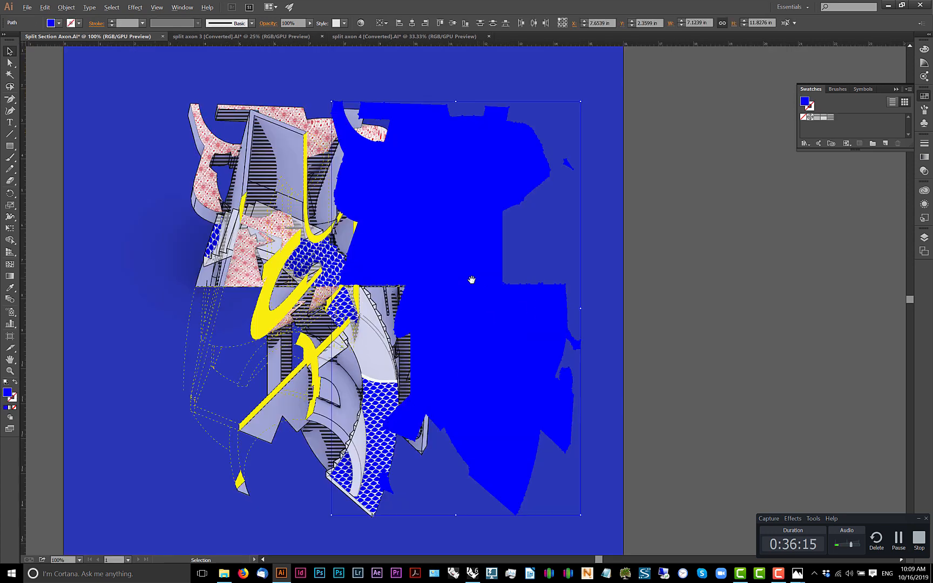
drag(473, 279, 561, 258)
drag(569, 316, 425, 325)
scroll(288, 117, up, 3)
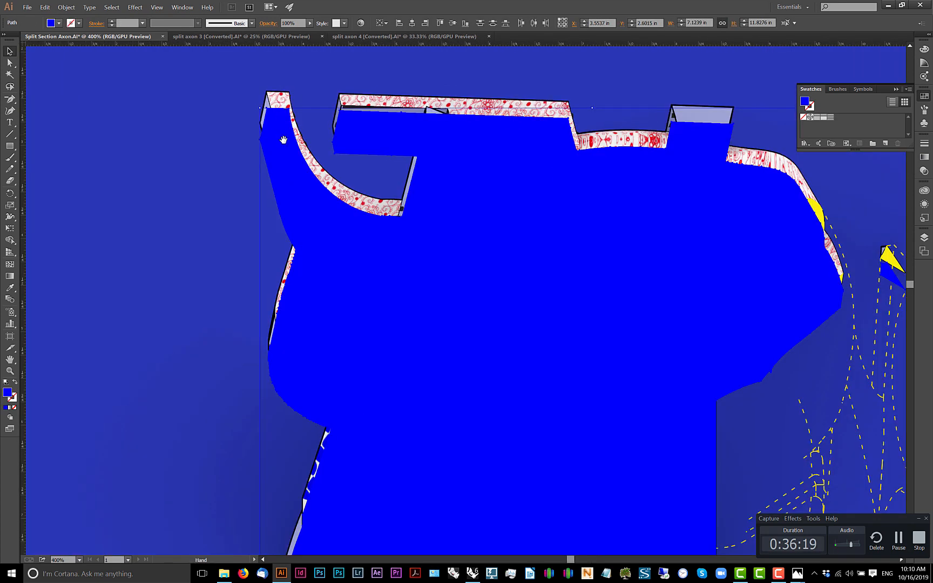
drag(284, 139, 319, 115)
scroll(320, 117, down, 3)
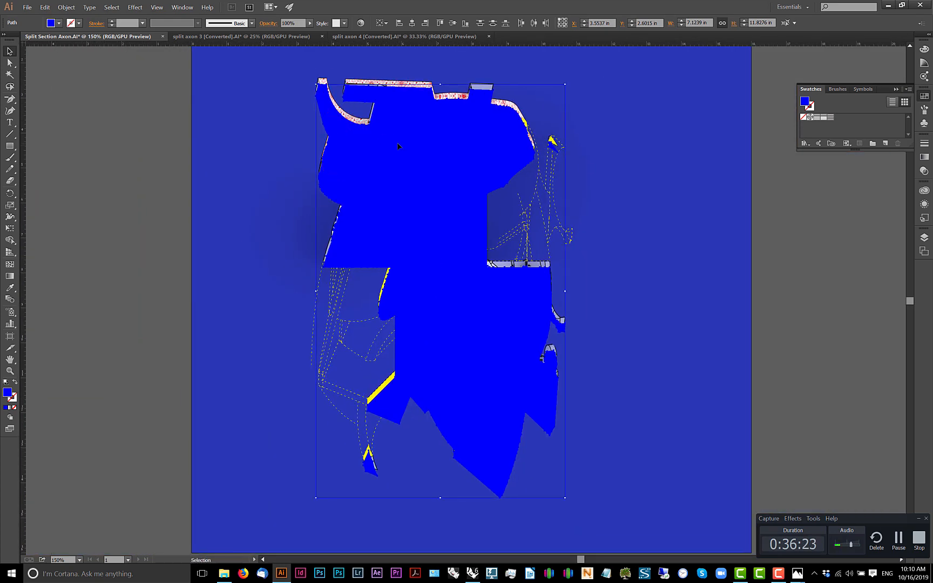
key(Delete)
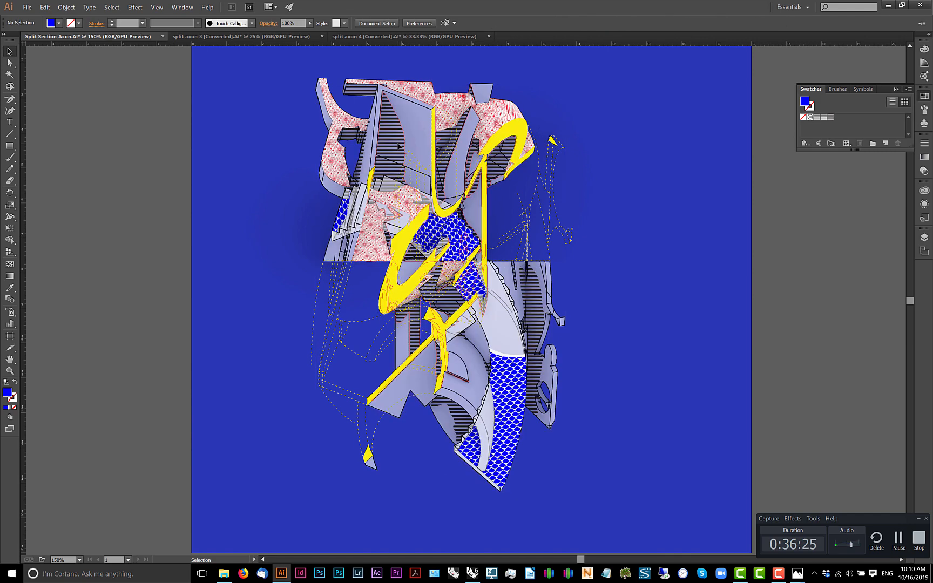
- Switch to Rhino and locate the three colored 3D split models in the Top view
key(alt+Tab)
key(alt+Tab)
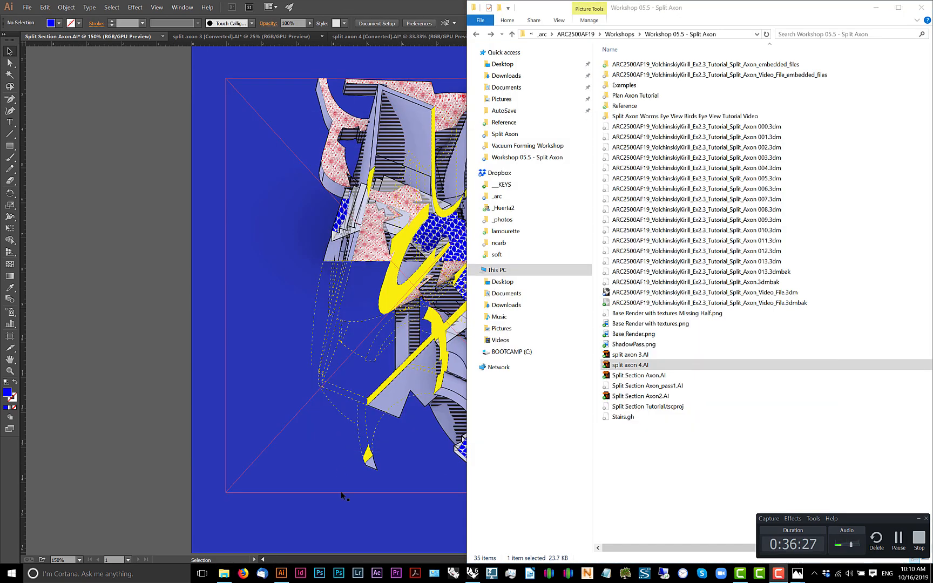
click(473, 573)
drag(374, 347, 391, 316)
scroll(392, 315, down, 8)
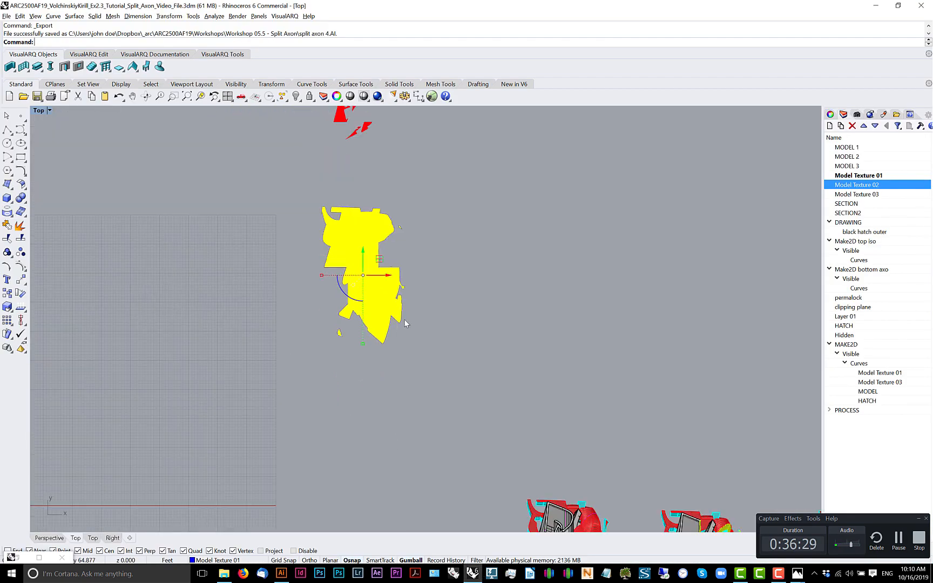
scroll(405, 320, down, 2)
click(425, 253)
scroll(425, 252, down, 4)
drag(425, 252, 326, 153)
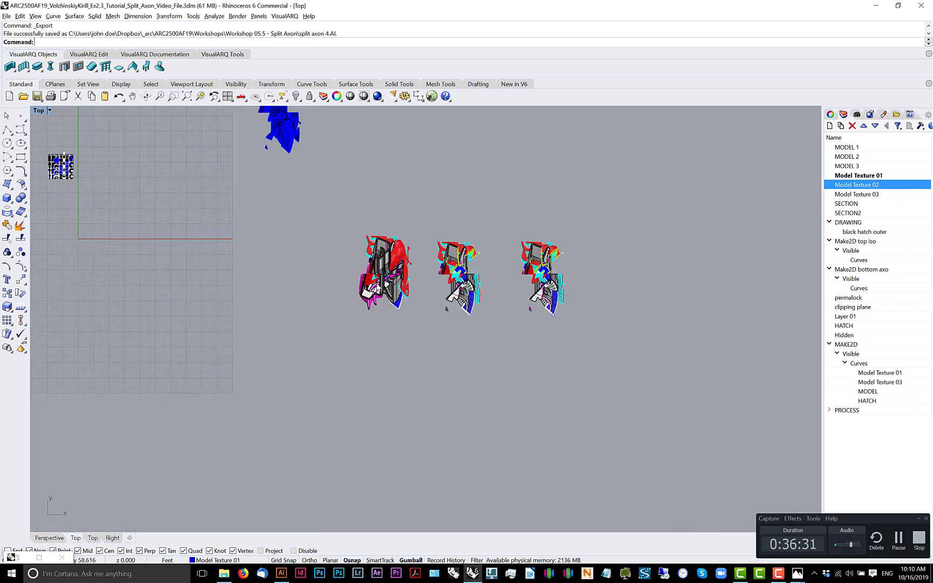
scroll(384, 285, up, 5)
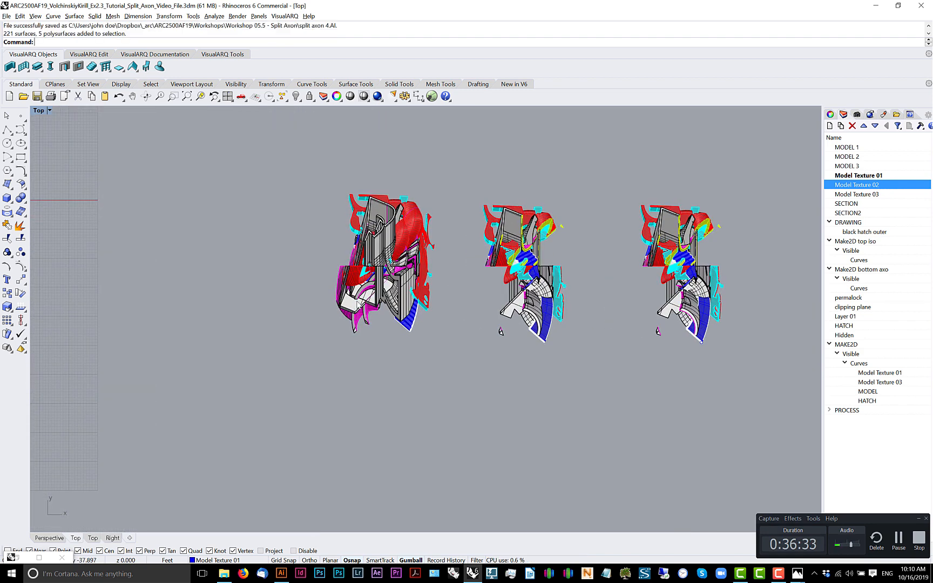
scroll(413, 217, up, 4)
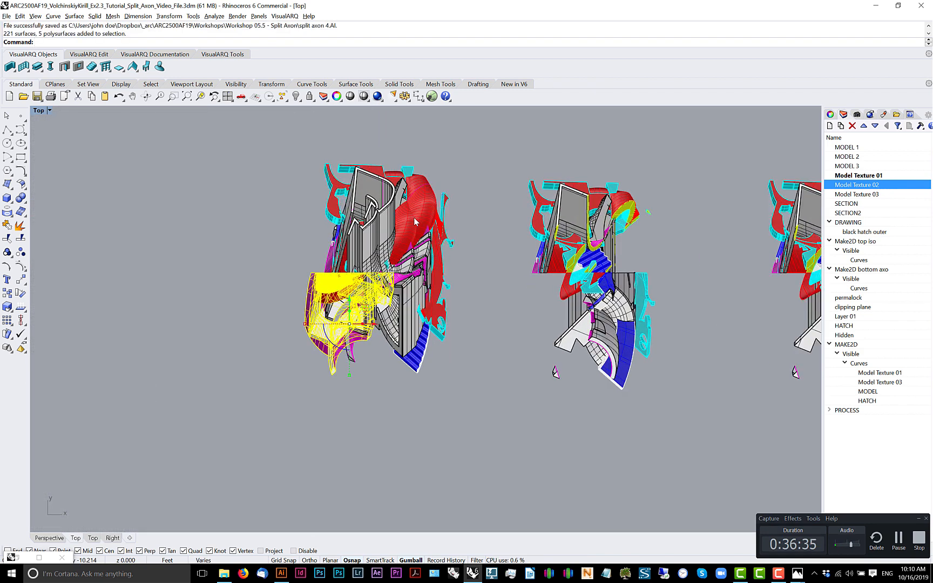
- Select the central walls and stair group in the upper half of the first model to examine its extent
click(413, 217)
click(435, 250)
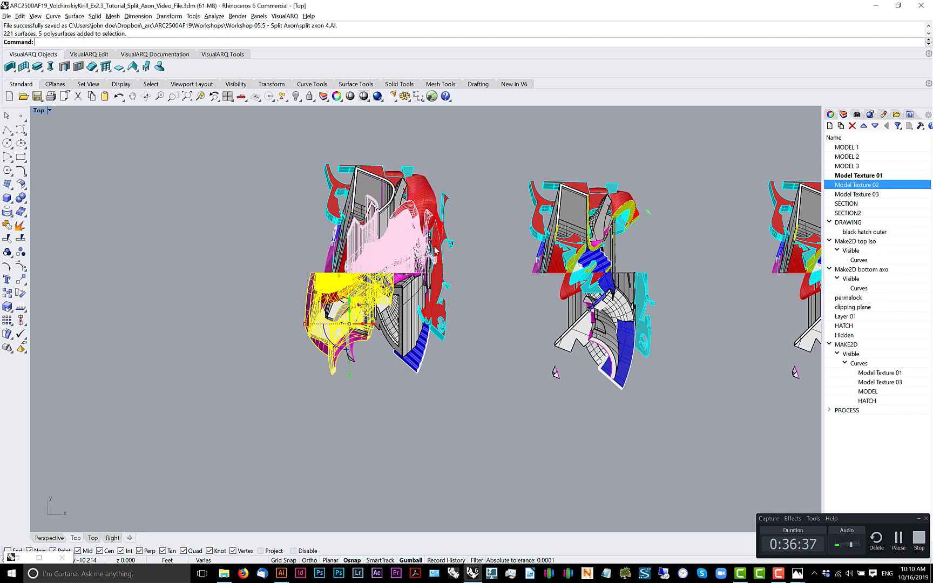
key(Escape)
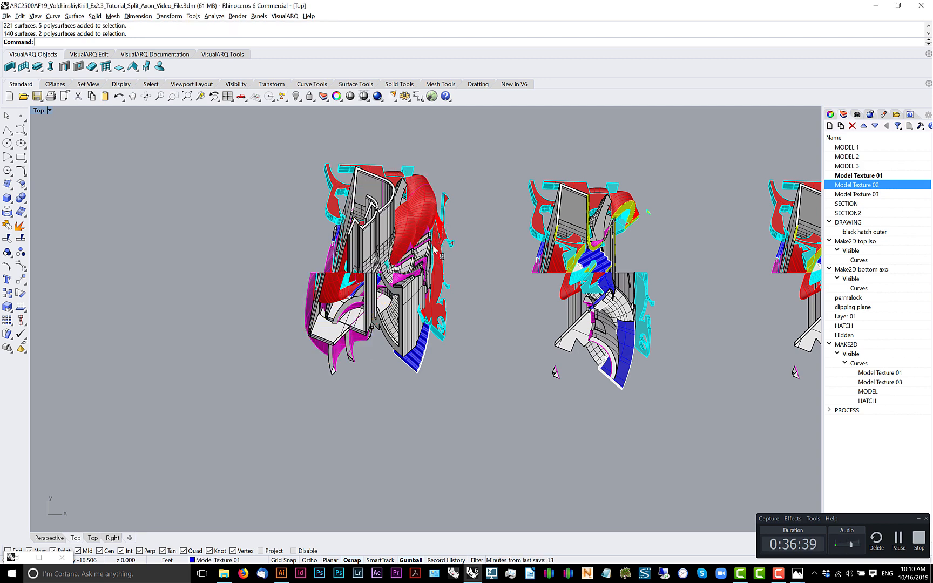
scroll(375, 229, up, 2)
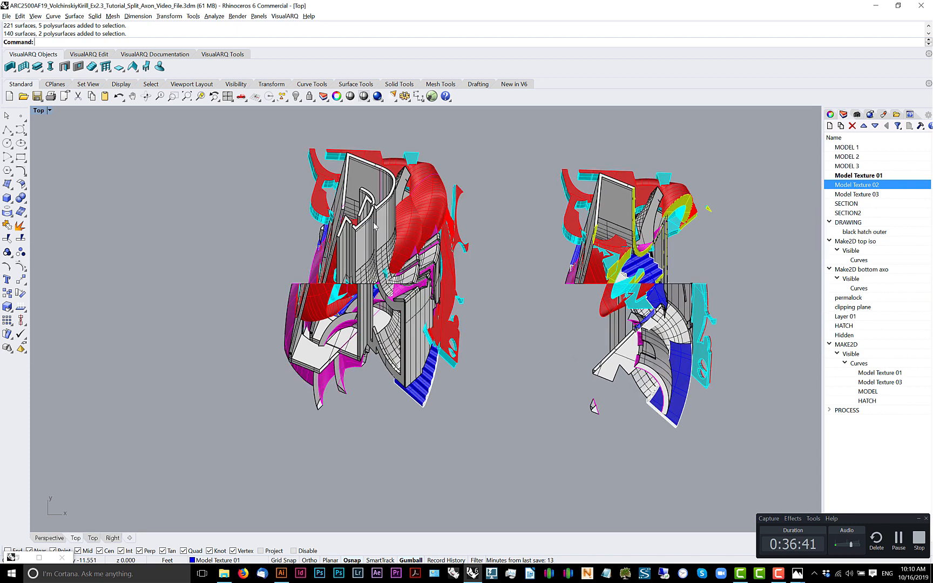
click(366, 224)
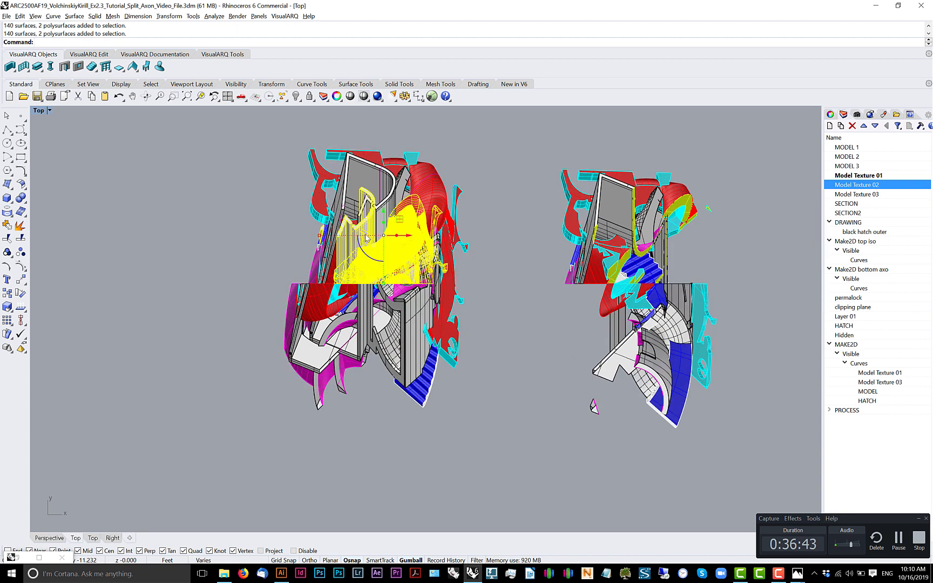
scroll(347, 300, up, 2)
- Show the models in Perspective view and compare the first model's parts with the Illustrator drawing
middle_click(361, 301)
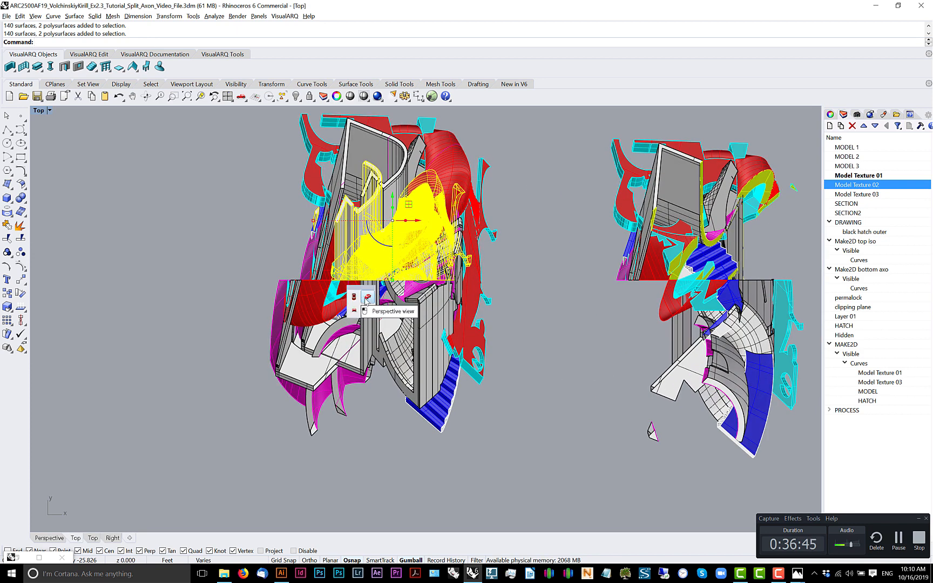
click(365, 298)
drag(379, 301, 467, 350)
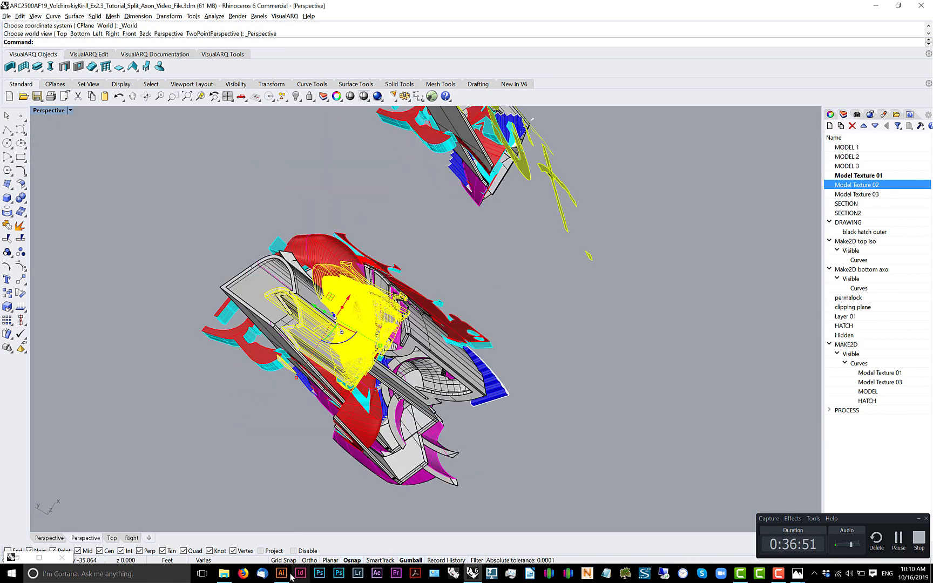
click(283, 575)
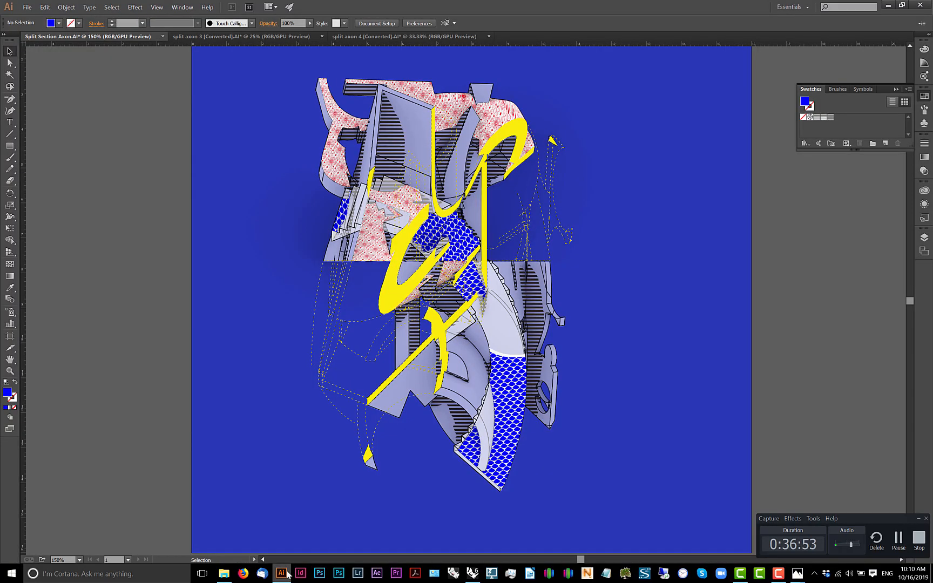
click(287, 573)
drag(540, 389, 506, 387)
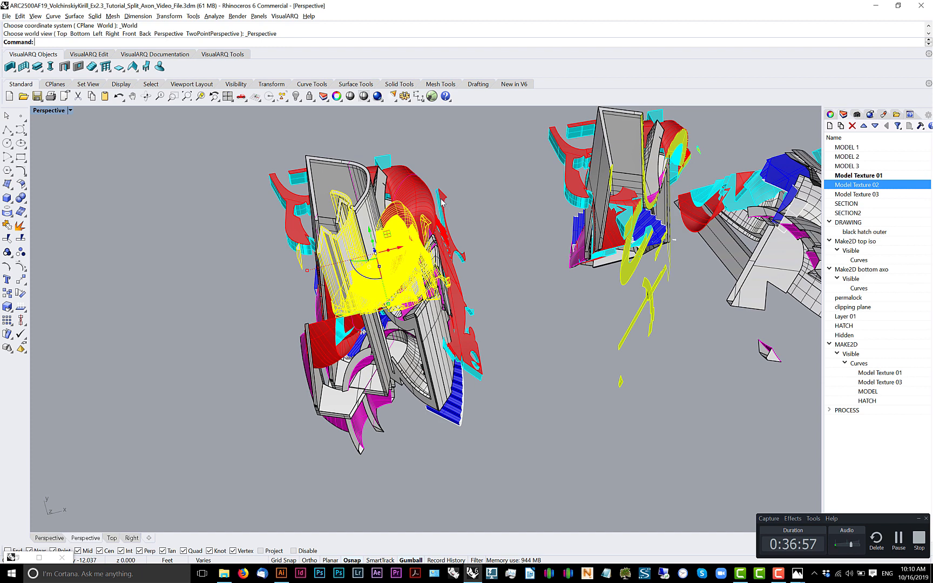
click(441, 200)
click(472, 230)
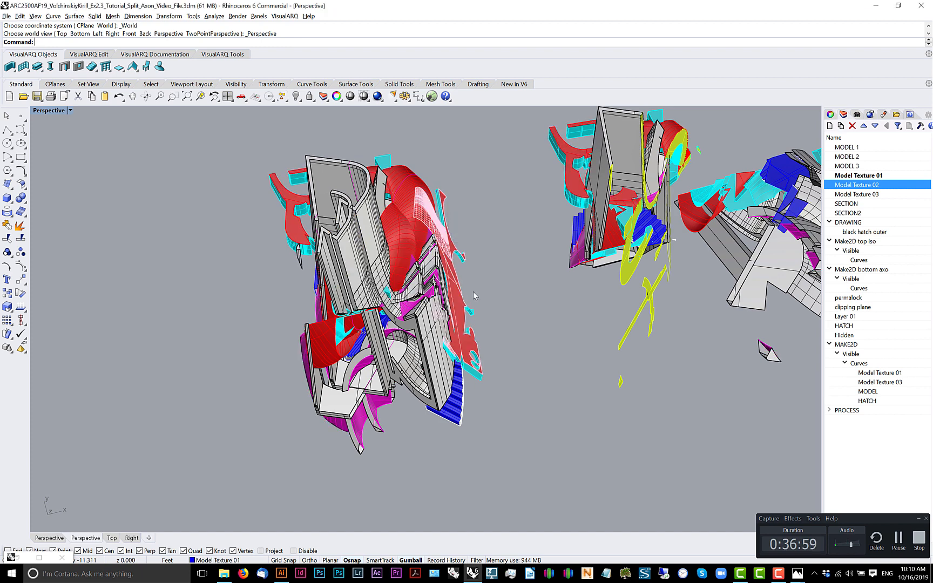
- Select the red surface, the inner walls and the lower half of the first model in Perspective view to examine their extents
mouse_move(408, 340)
mouse_down()
mouse_move(391, 333)
mouse_move(500, 404)
mouse_move(471, 381)
mouse_up()
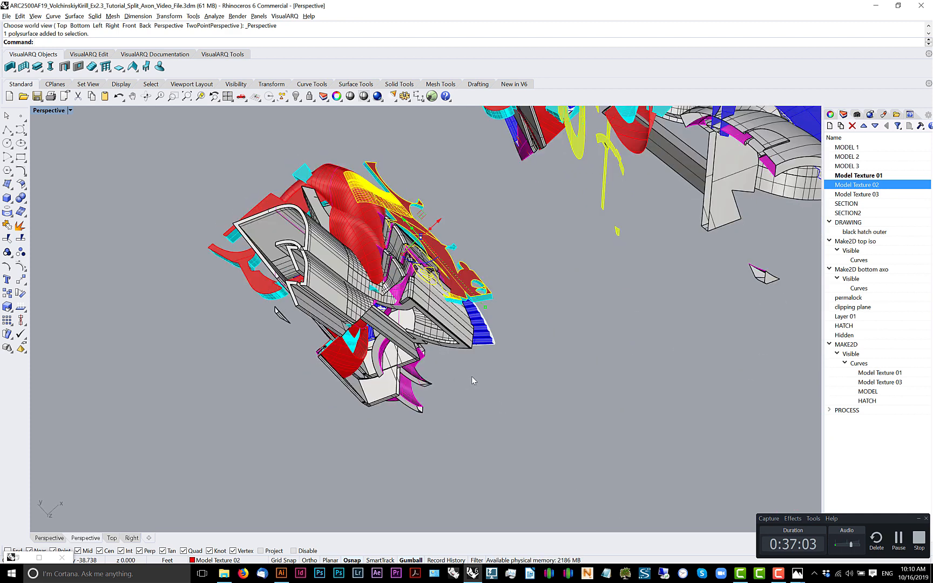
click(460, 354)
click(438, 349)
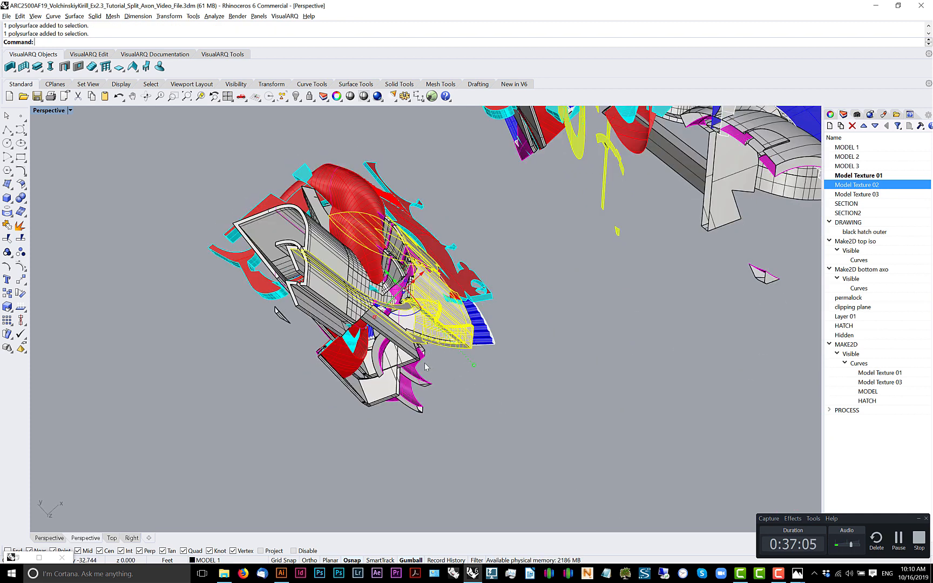
click(400, 377)
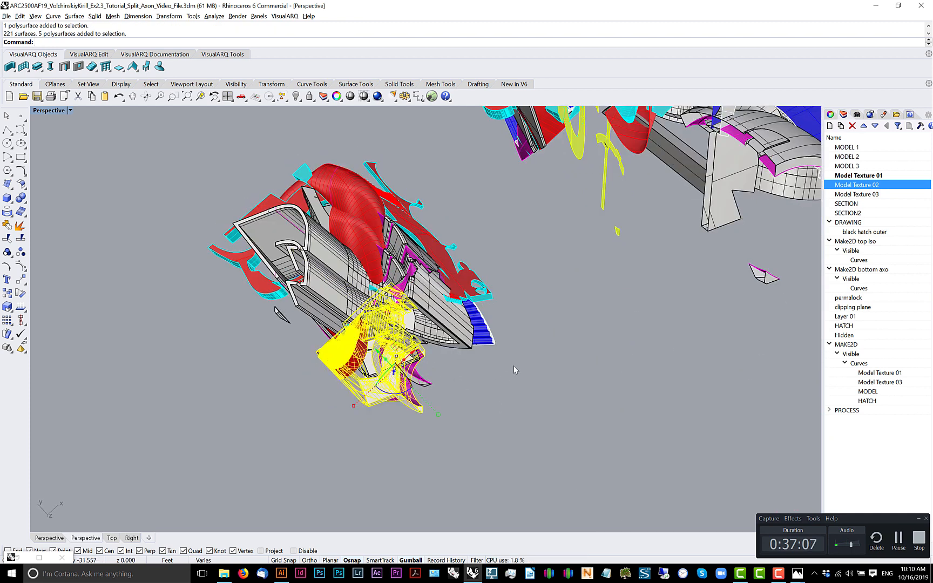
drag(516, 355, 303, 319)
click(515, 349)
scroll(303, 319, down, 2)
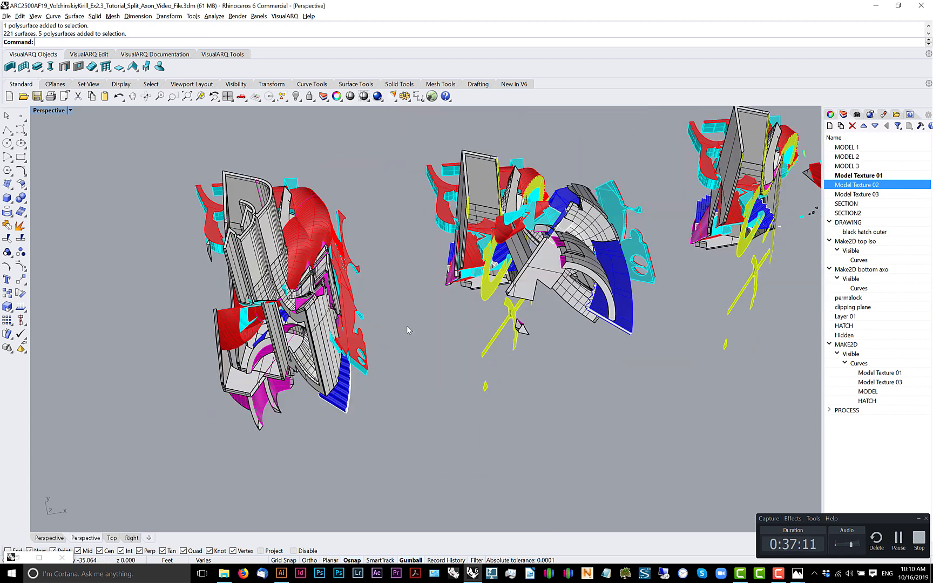
- Return to Top view and select the upper half of the first split model to examine which parts it includes
click(483, 343)
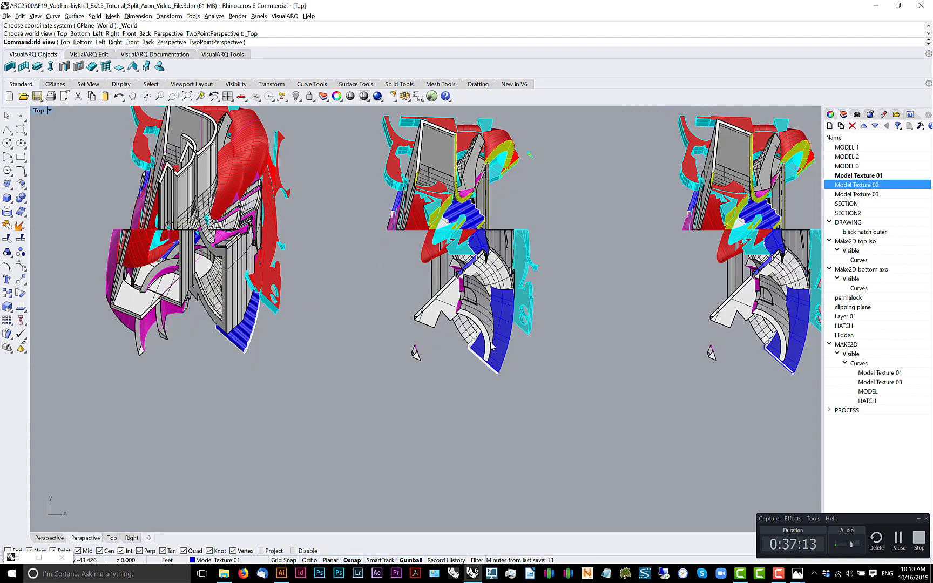
drag(504, 351, 378, 375)
drag(73, 269, 187, 268)
scroll(187, 269, up, 4)
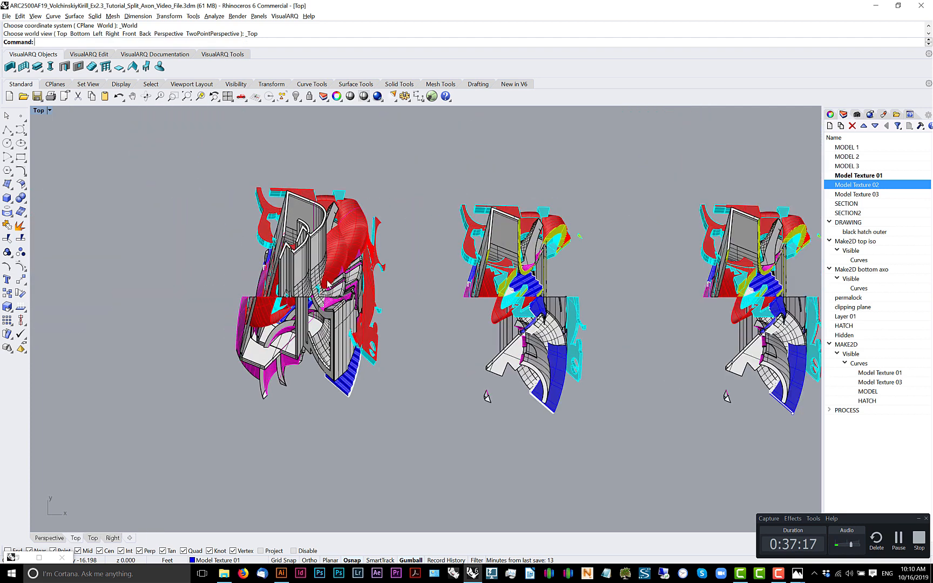
scroll(329, 280, up, 2)
drag(425, 231, 420, 261)
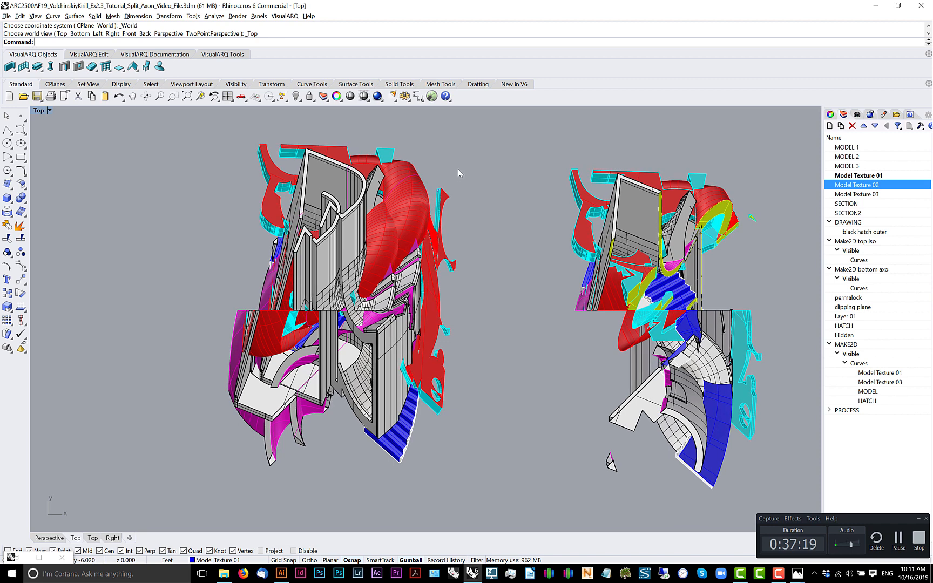
drag(516, 127, 146, 336)
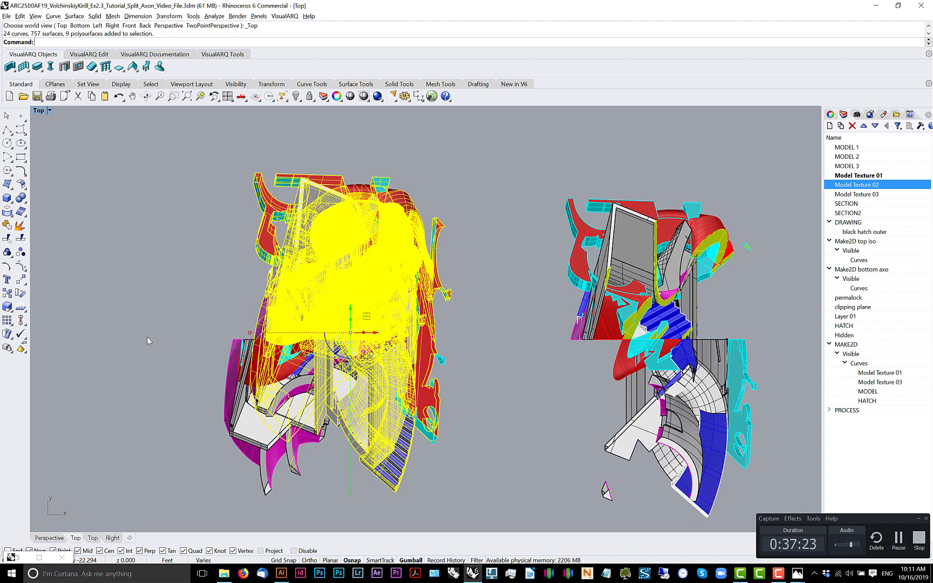
key(Escape)
drag(492, 122, 483, 215)
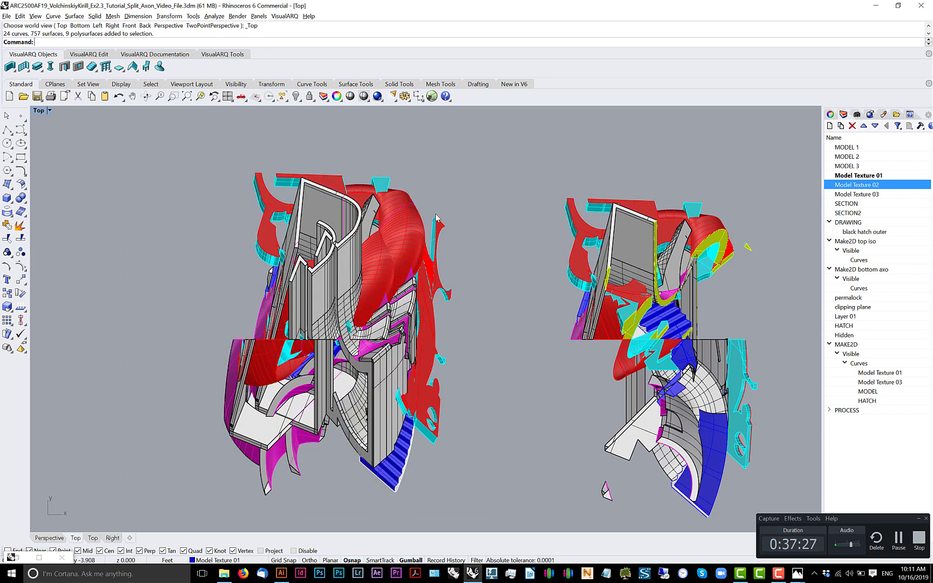
- Go to the blue-filled 2D axon drawing, run Unlock, and show all hidden objects
scroll(476, 213, down, 6)
mouse_move(253, 184)
mouse_down()
mouse_move(639, 456)
mouse_move(776, 496)
mouse_up()
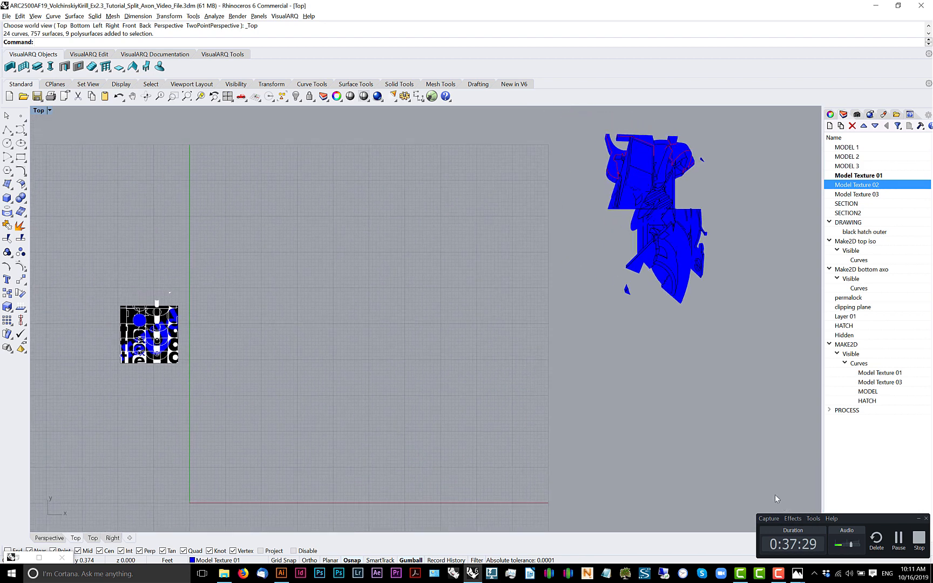
drag(546, 289, 417, 341)
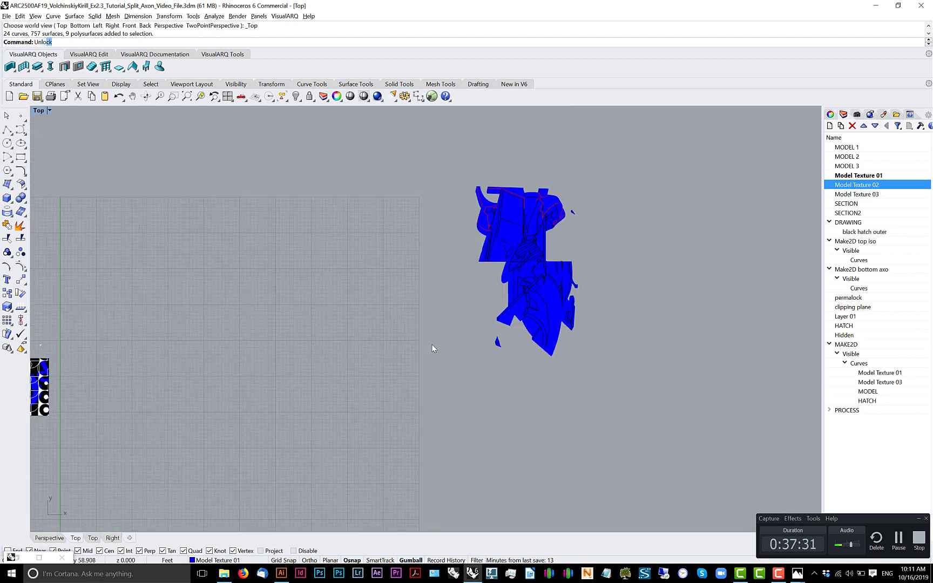
text(Un)
key(Return)
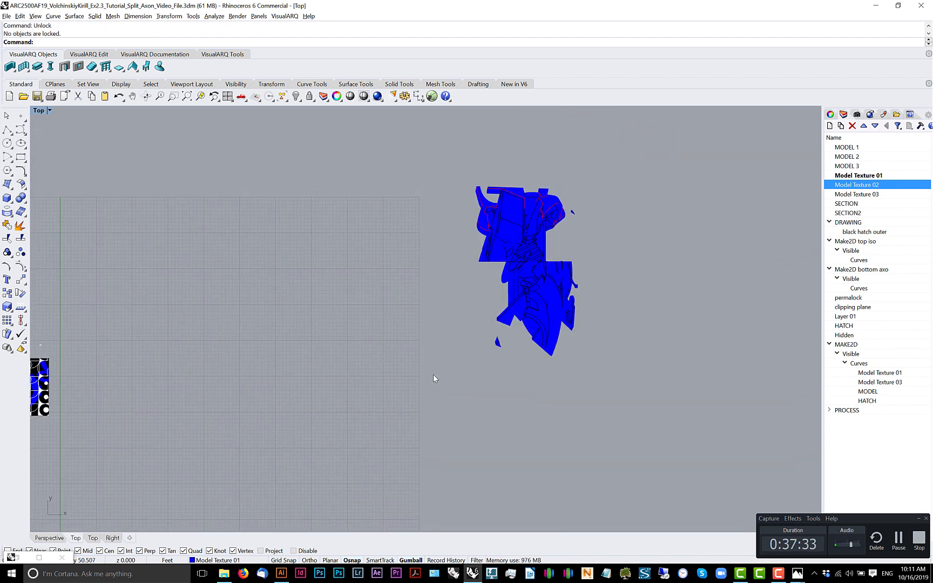
text(Show)
key(Return)
scroll(496, 195, up, 3)
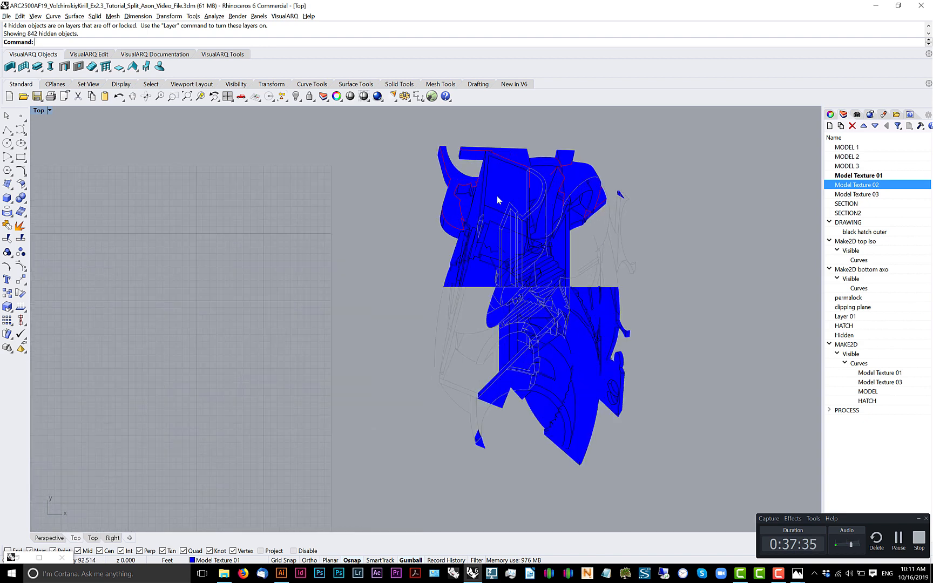
- Delete the solid blue silhouette hatches covering the 2D axon drawing
click(495, 183)
key(Delete)
scroll(410, 383, down, 2)
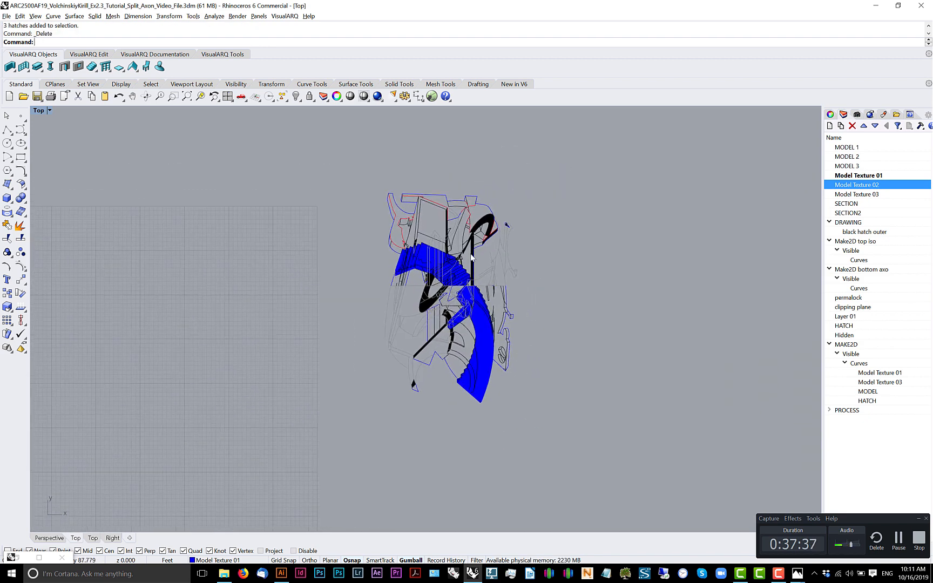
- Try to extract the outer outline by running CurveBoolean on all of the axon drawing's linework
key(ctrl+a)
text(CurveBoolean)
key(Return)
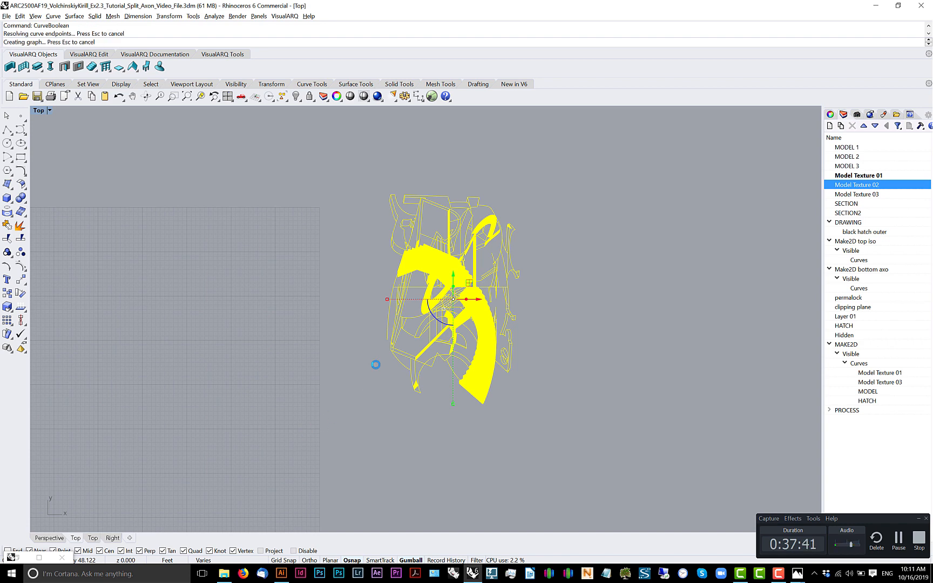
key(Return)
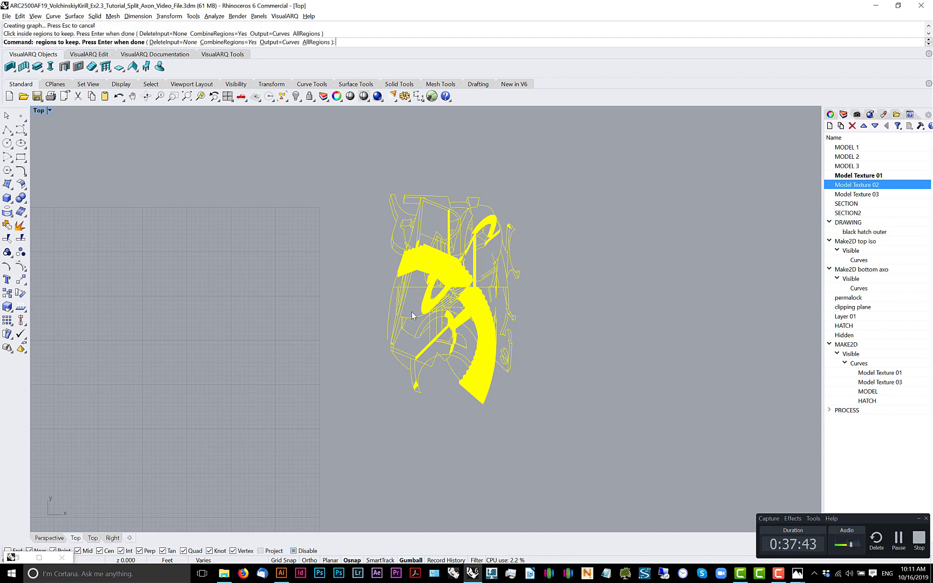
scroll(372, 381, up, 8)
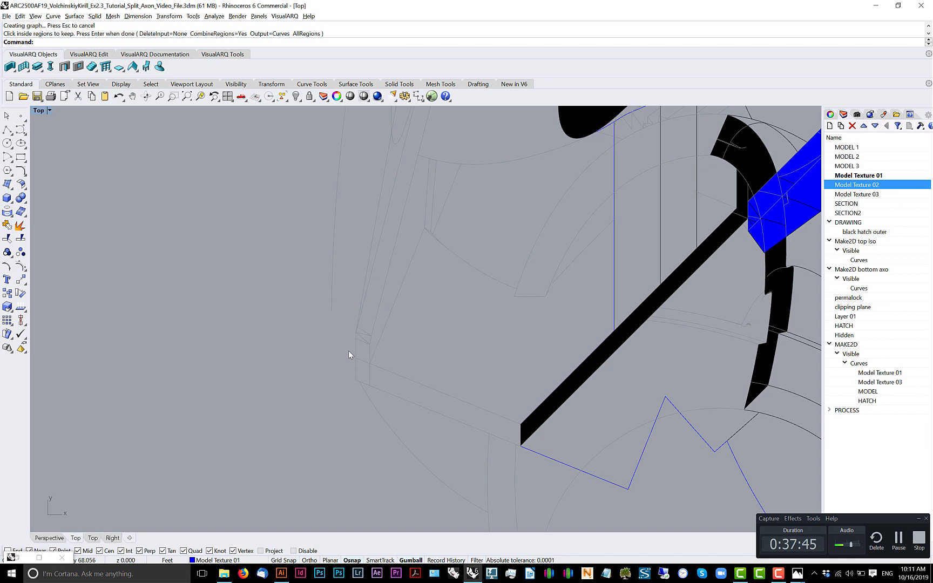
- Close the gap at the lower-left edge of the axon drawing's outer contour by filleting the two curves with radius 0
click(371, 400)
text(Explode)
key(Escape)
text(Fillet)
key(Return)
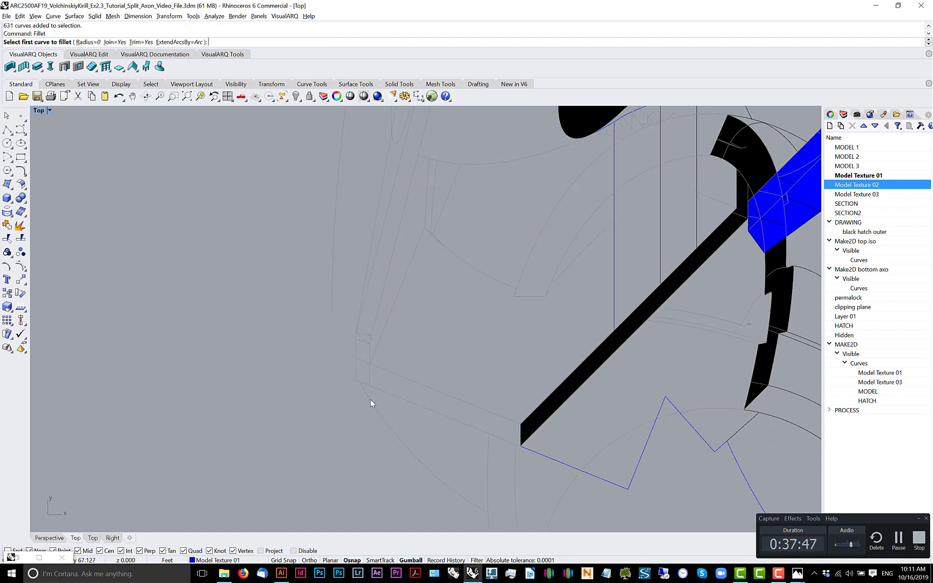
click(333, 304)
key(Escape)
scroll(354, 335, down, 8)
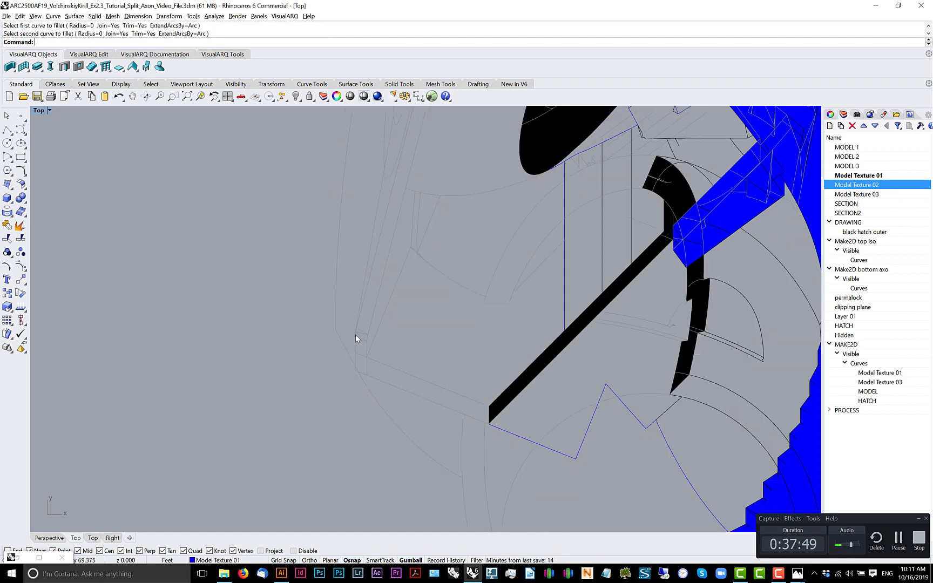
- Select the whole axon drawing and create its closed outer outline with CurveBoolean, keeping the input curves
drag(483, 229, 291, 414)
text(C)
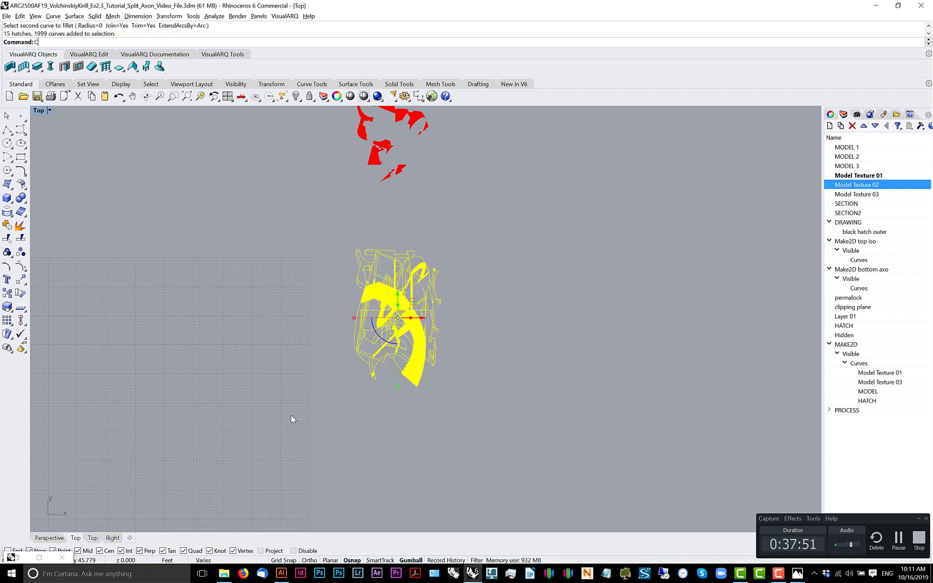
text(uveb)
key(Return)
text(CurveBoolean)
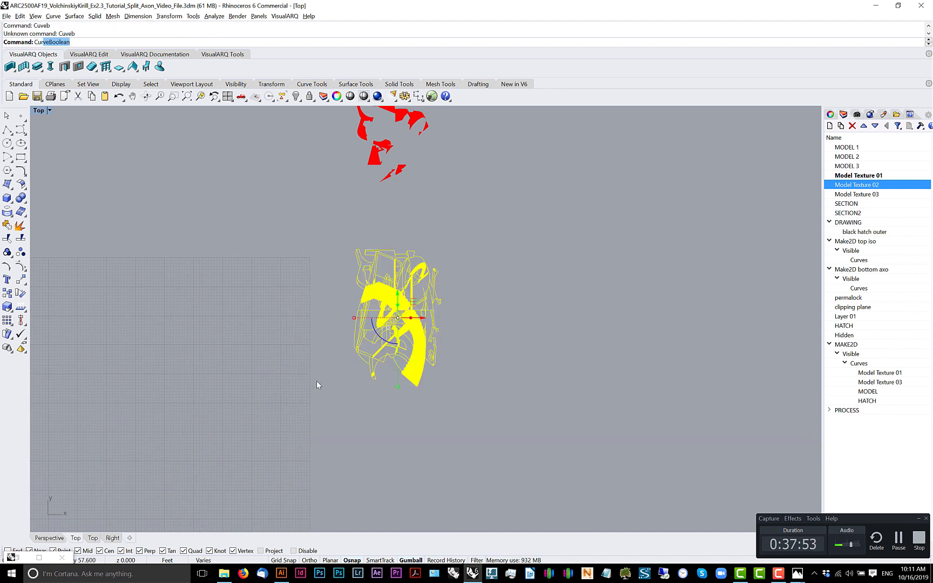
key(Return)
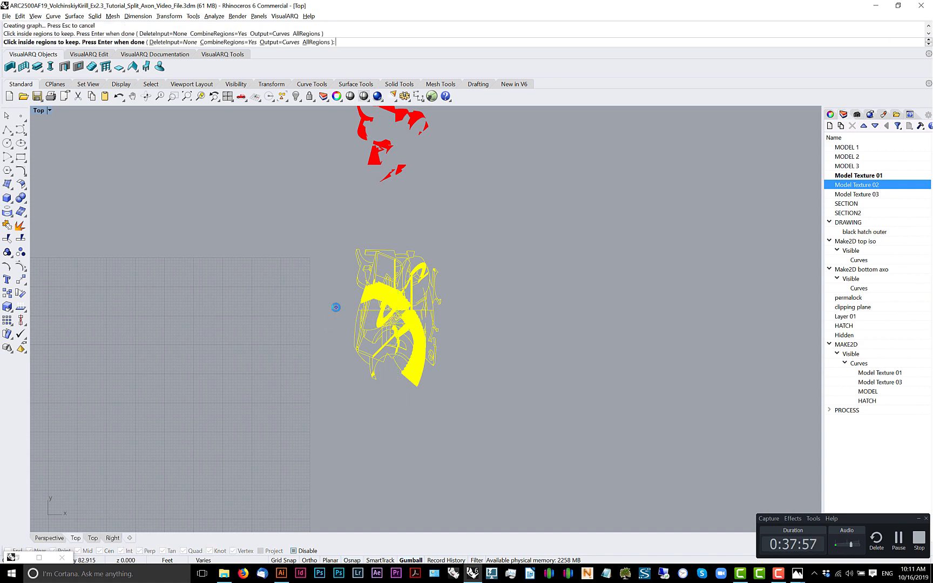
scroll(406, 318, up, 2)
scroll(405, 318, up, 4)
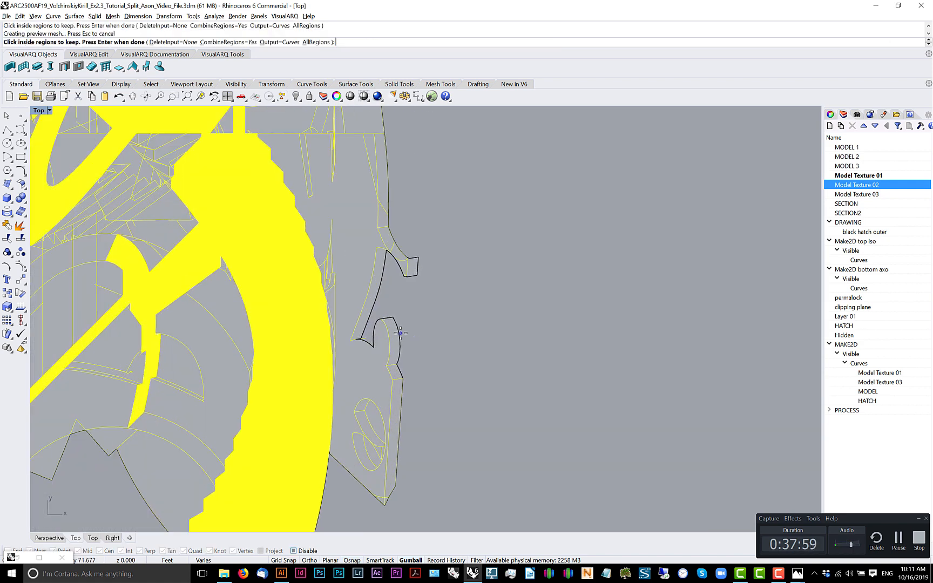
scroll(400, 332, down, 3)
key(Return)
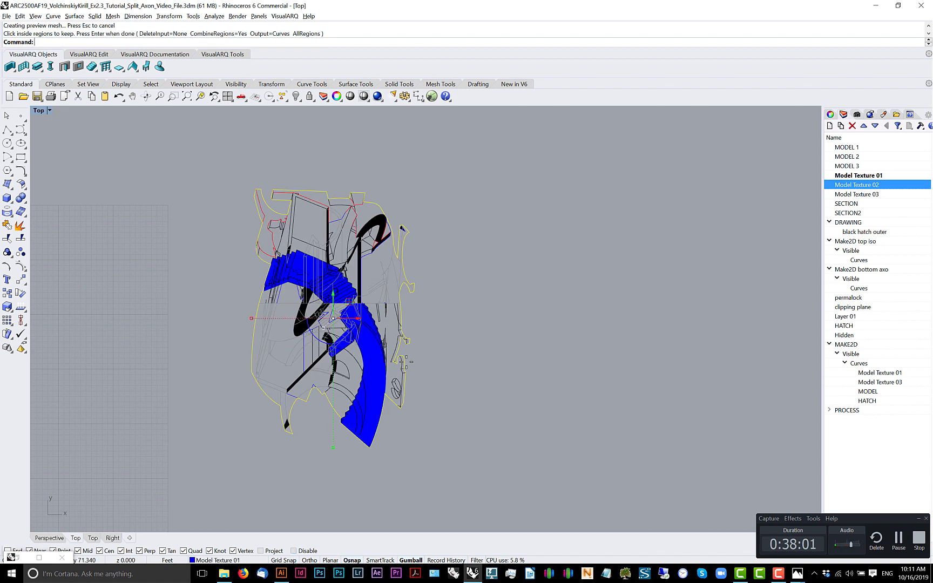
- Try to hatch the extracted outer outline
key(Return)
key(Return)
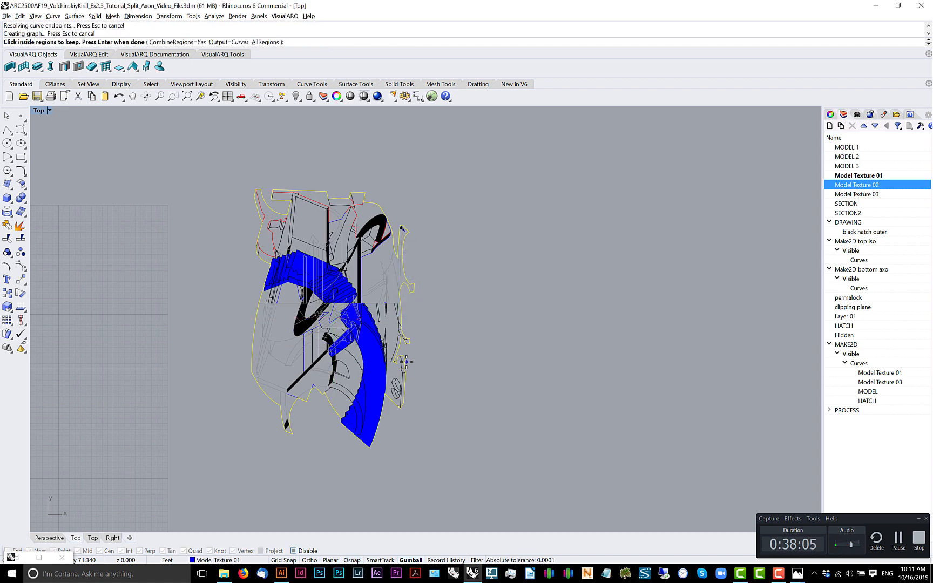
key(Return)
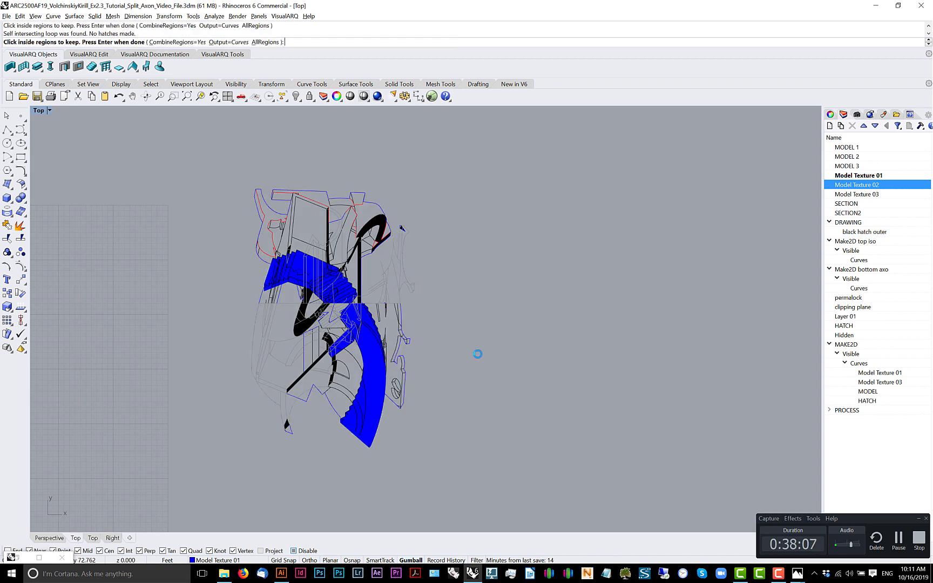
- Reselect the extracted outline with SelLast and move it 100 units up, above the red hatches
text(SelLast)
key(Return)
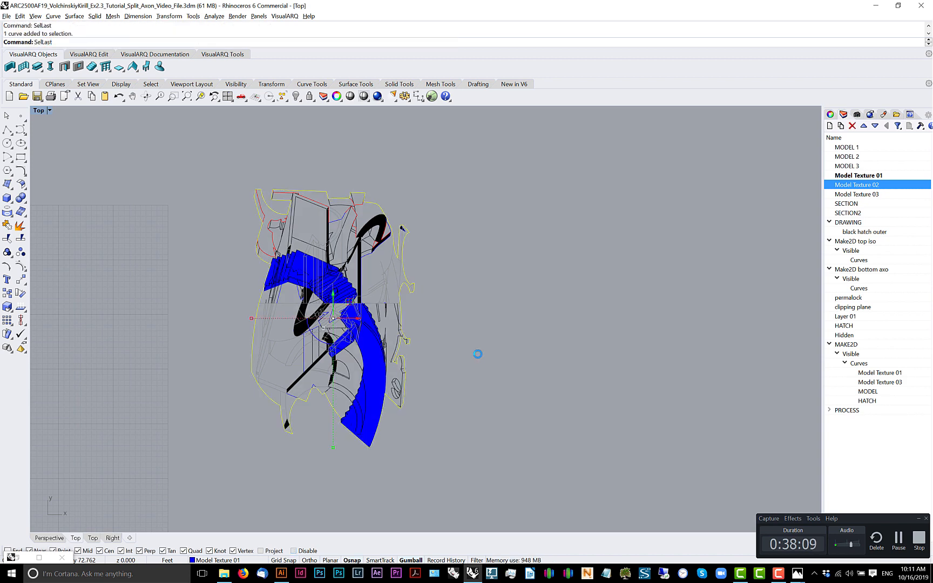
scroll(480, 348, down, 5)
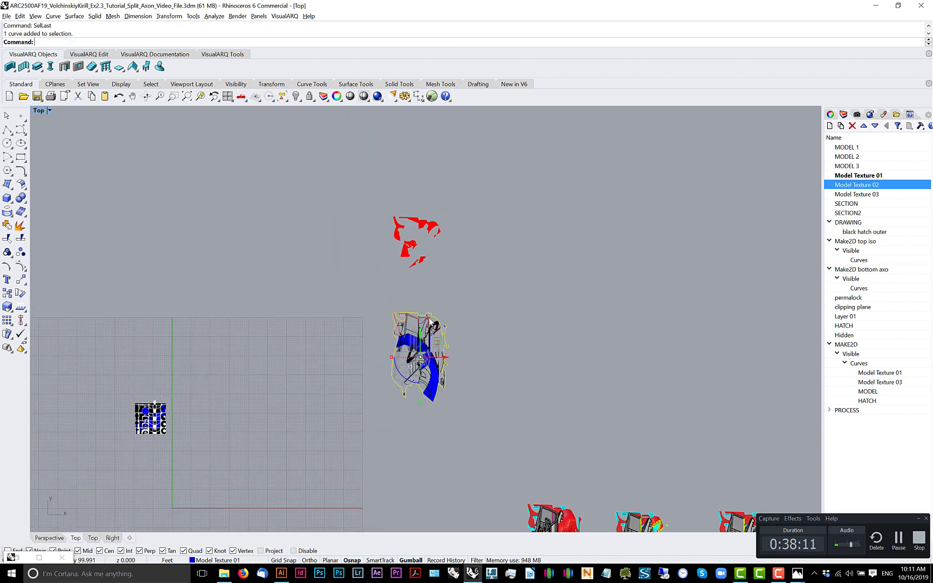
click(420, 336)
text(100)
key(Return)
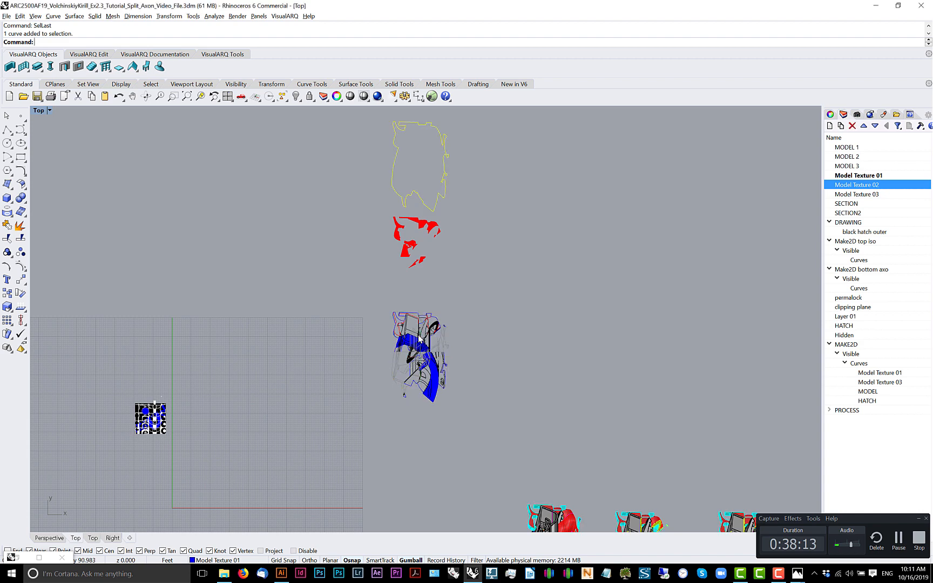
- Show the moved outline's control points and flatten the curve with Make2D from the Top view
text(zs)
key(Return)
click(482, 289)
click(522, 290)
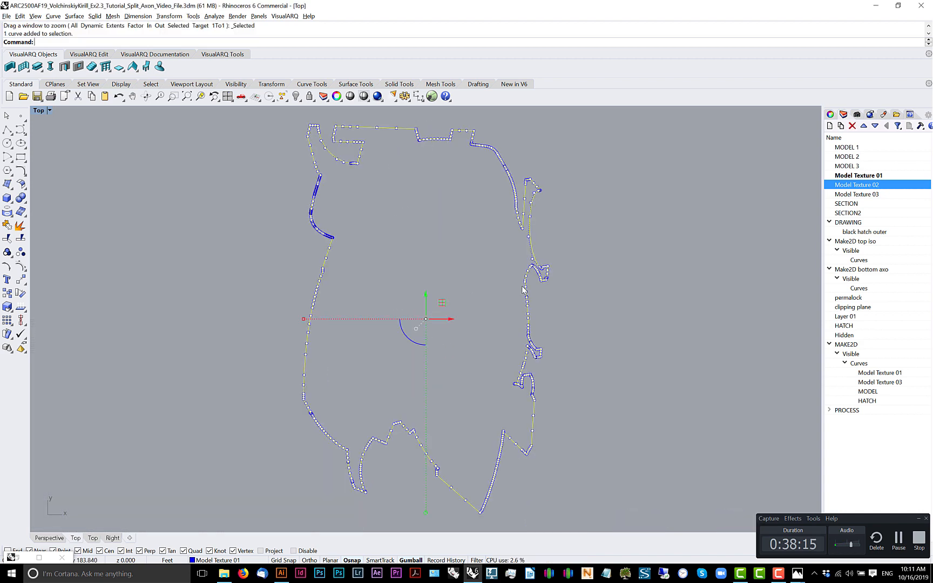
text(Make2D)
key(Return)
key(Return)
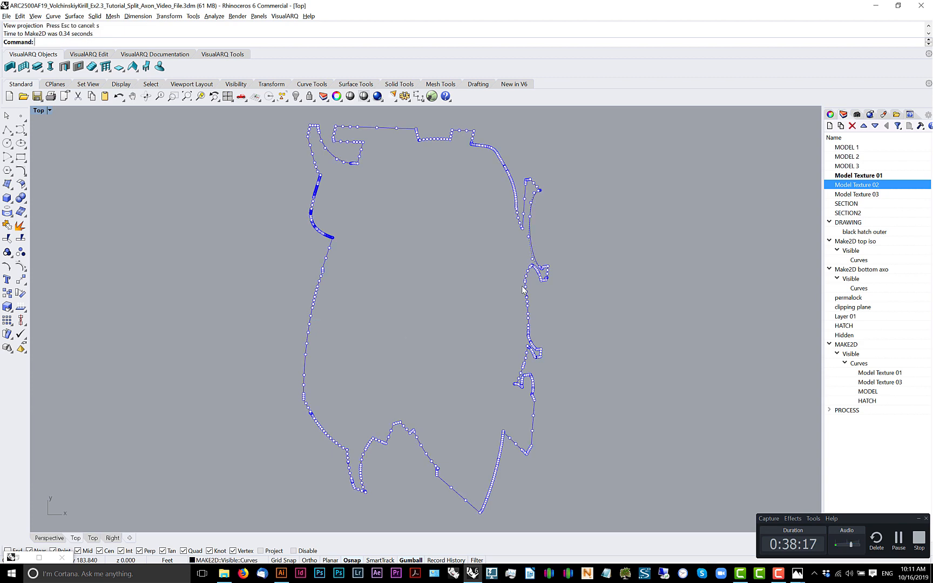
- Try a Solid hatch with rotation 0 and scale 1 on the flattened outline, and delete it
text(Zs)
key(Return)
click(522, 290)
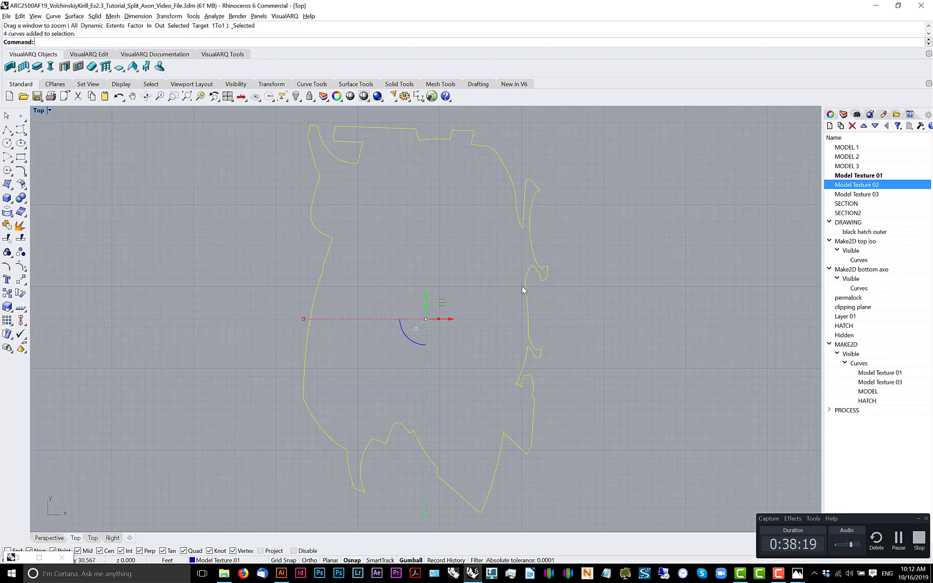
text(Hatch)
key(Return)
click(522, 286)
key(Return)
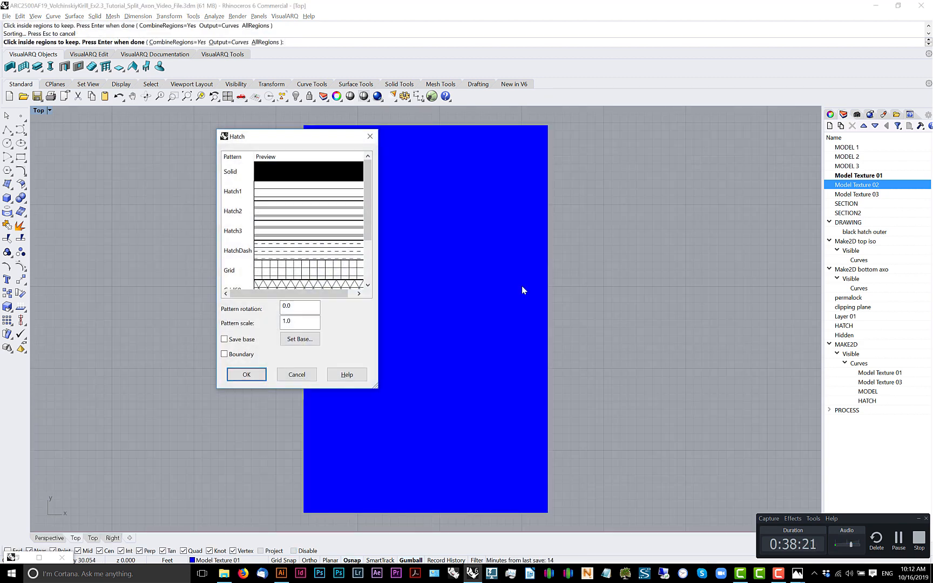
key(Return)
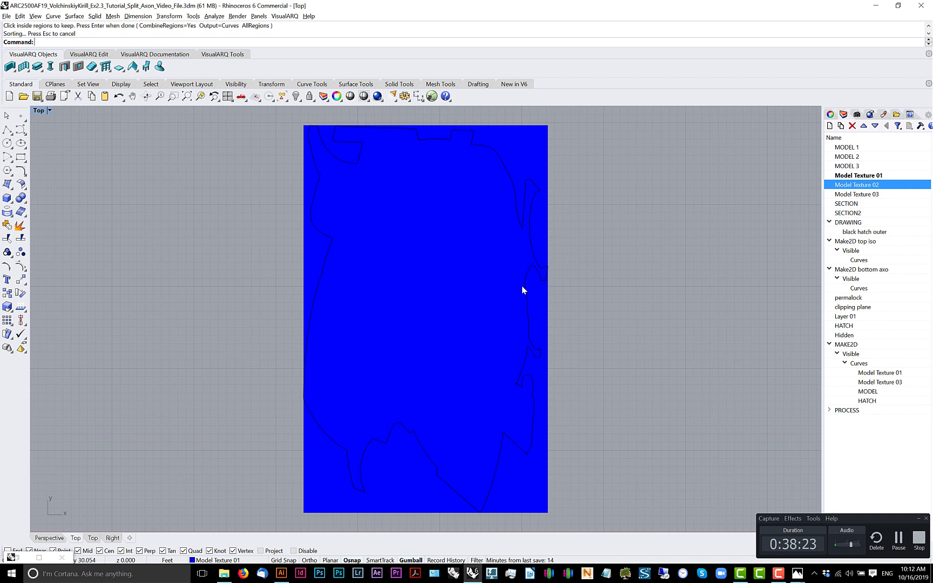
click(542, 245)
key(Delete)
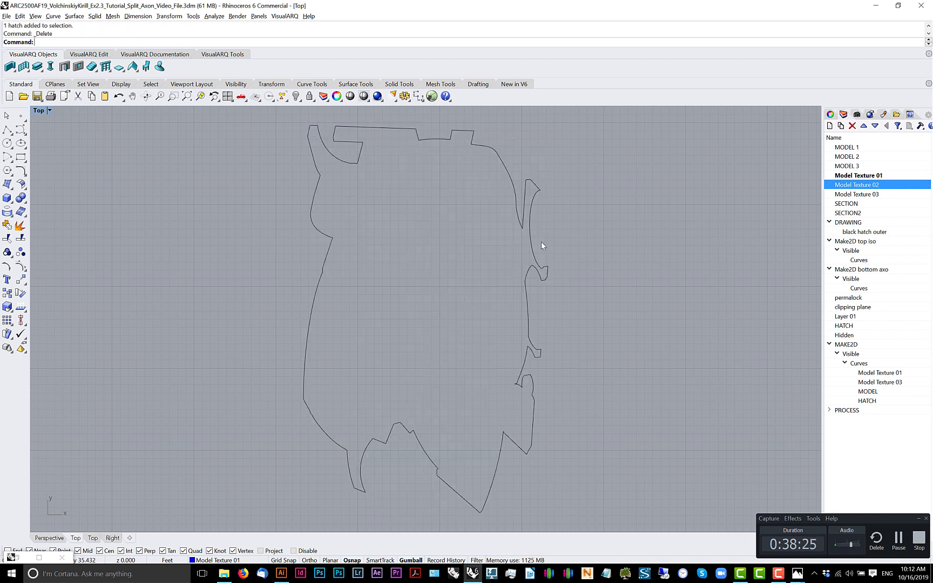
- Display the control points of the flattened outline curves to inspect their density
click(532, 241)
scroll(534, 244, down, 3)
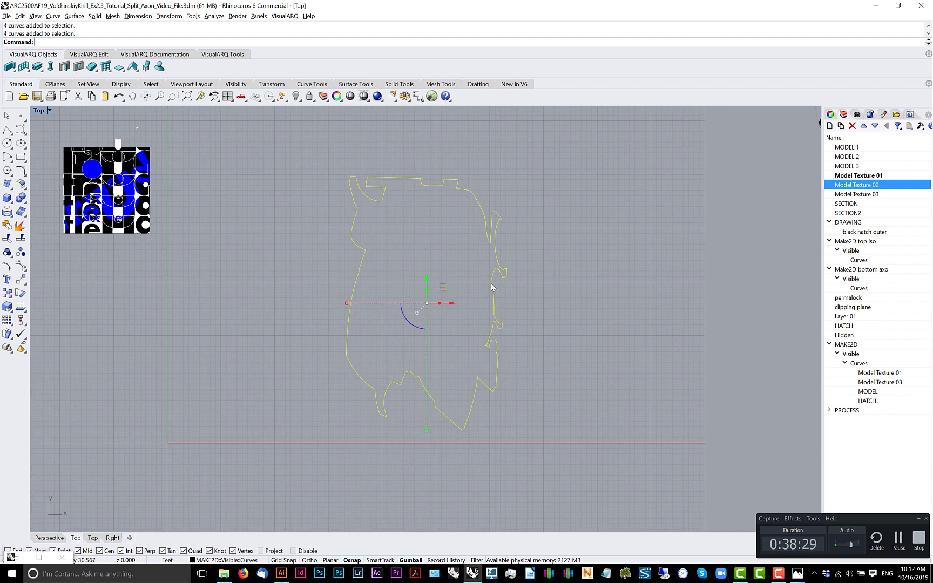
text(p)
key(Return)
key(Escape)
- Try scaling the flattened outline curves down uniformly, and undo the scaling
click(490, 283)
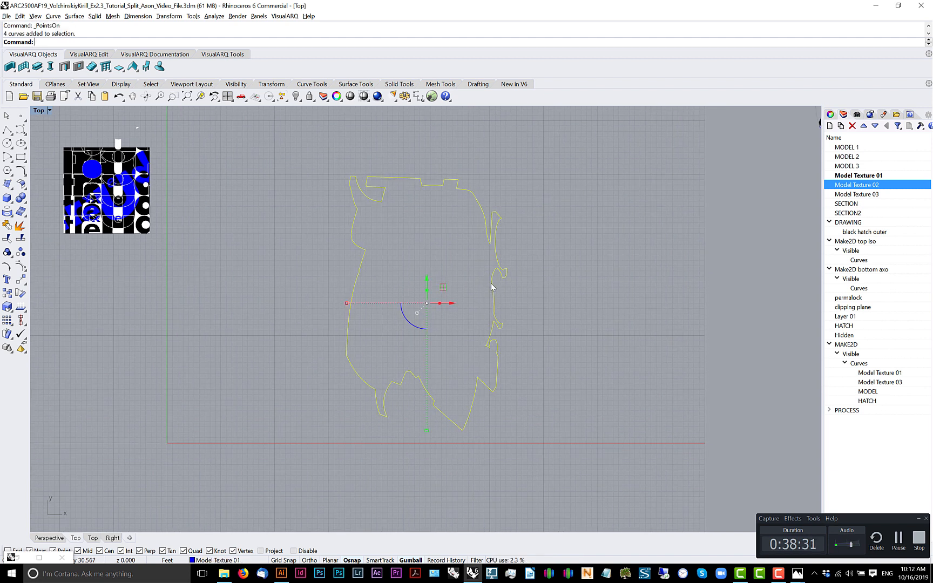
drag(347, 302, 432, 307)
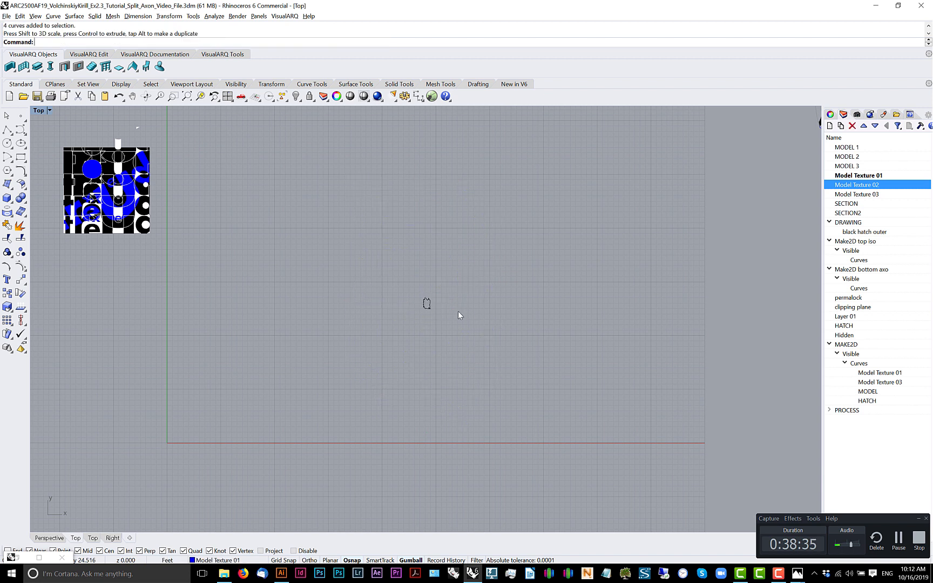
key(ctrl+z)
key(Escape)
- Rebuild the flattened outline curves with a point count of 4000 and degree 5, deleting the input curves
click(492, 306)
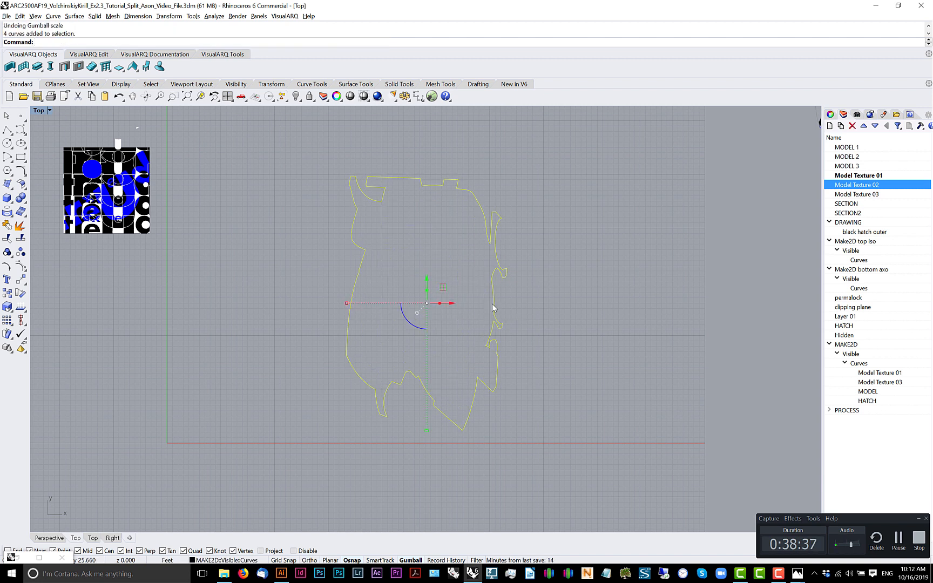
key(Return)
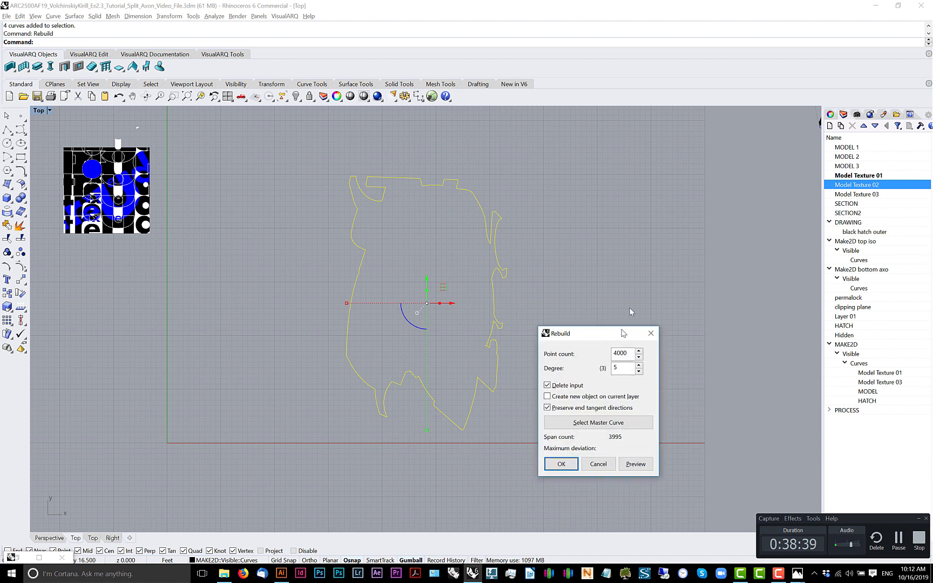
double_click(637, 312)
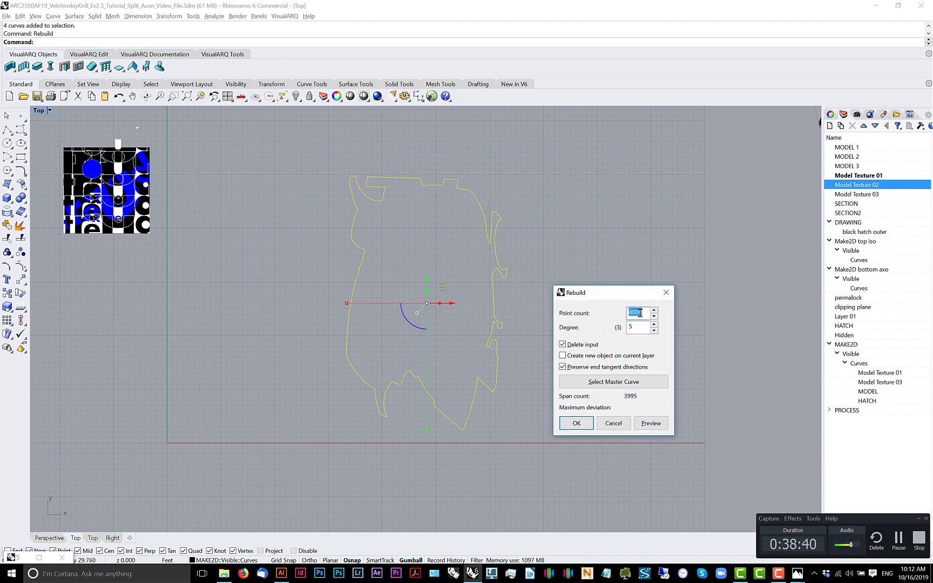
click(578, 426)
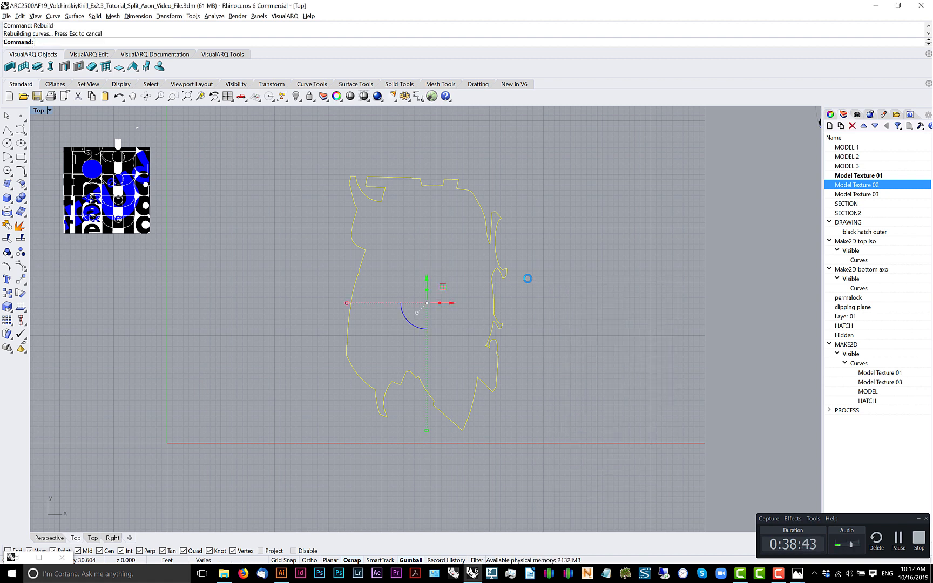
- Show the rebuilt outline's control points and inspect them along its right-hand edge
text(p)
key(Return)
scroll(476, 233, up, 10)
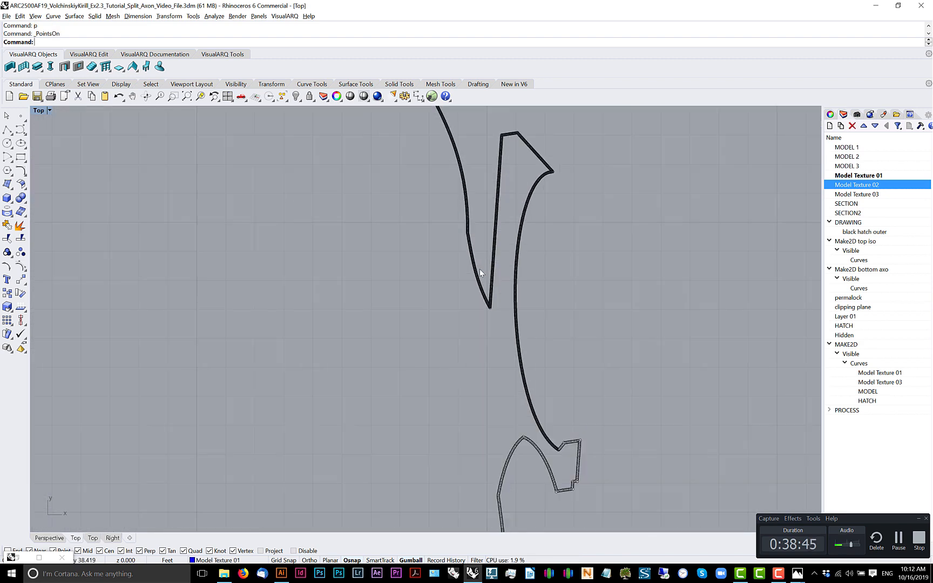
scroll(512, 283, down, 12)
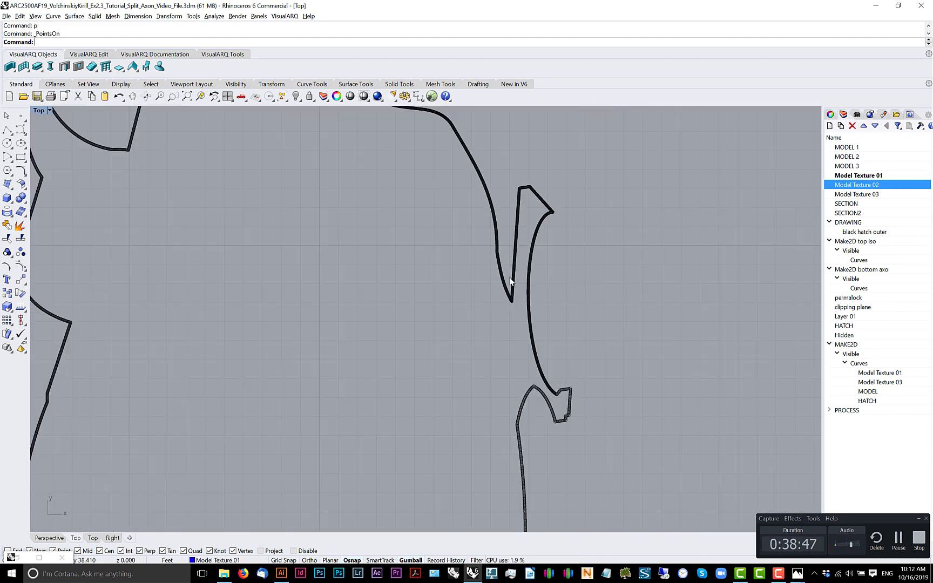
drag(481, 277, 450, 269)
key(Escape)
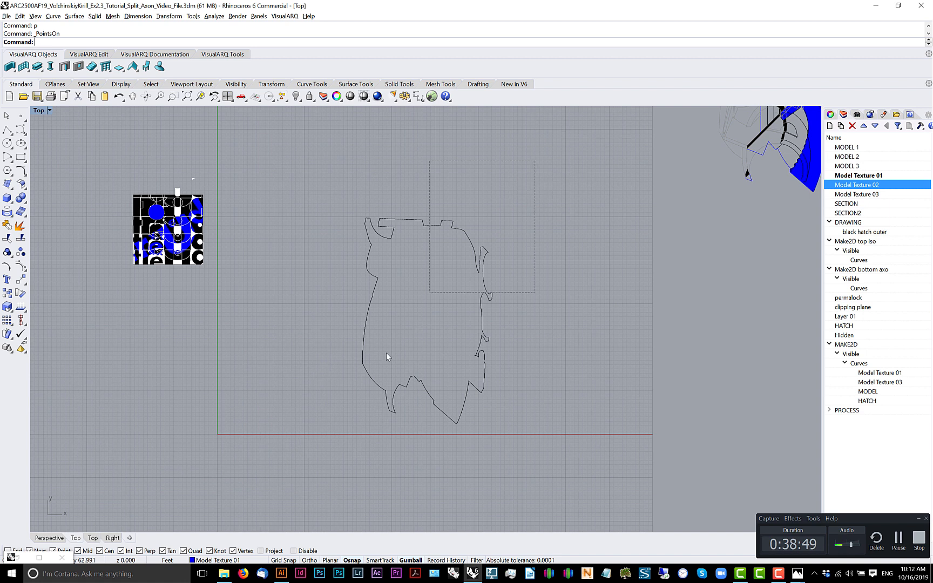
- Try to hatch the rebuilt outline curves
drag(312, 458, 316, 443)
text(h)
key(Return)
key(Escape)
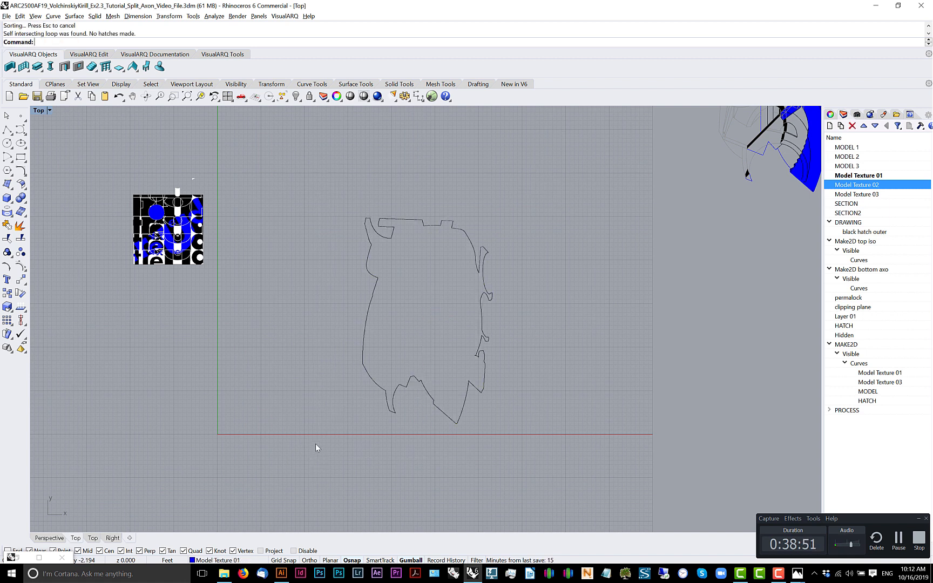
- Check the outline for open curves with SelOpenCrv, and clear the selection
click(394, 388)
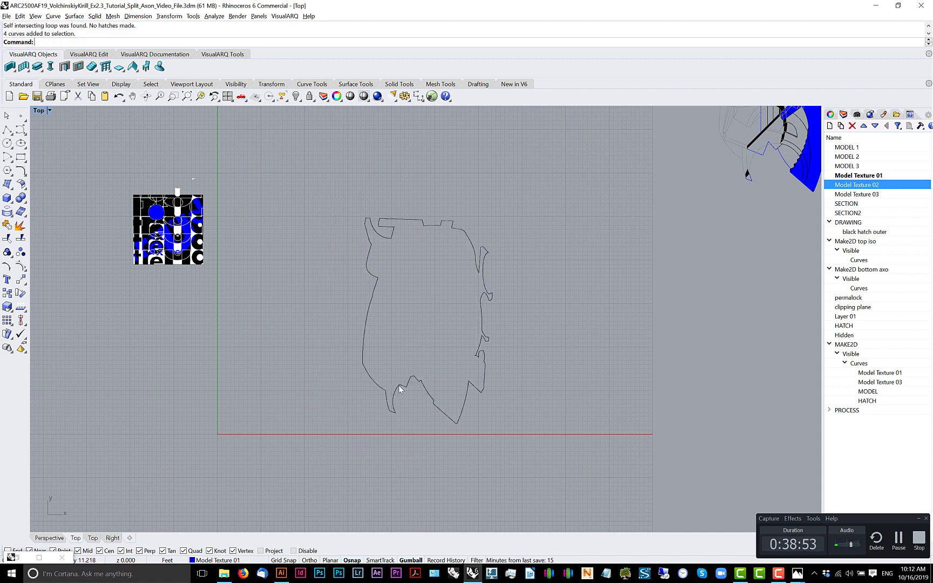
scroll(404, 239, up, 2)
key(Escape)
drag(400, 248, 359, 227)
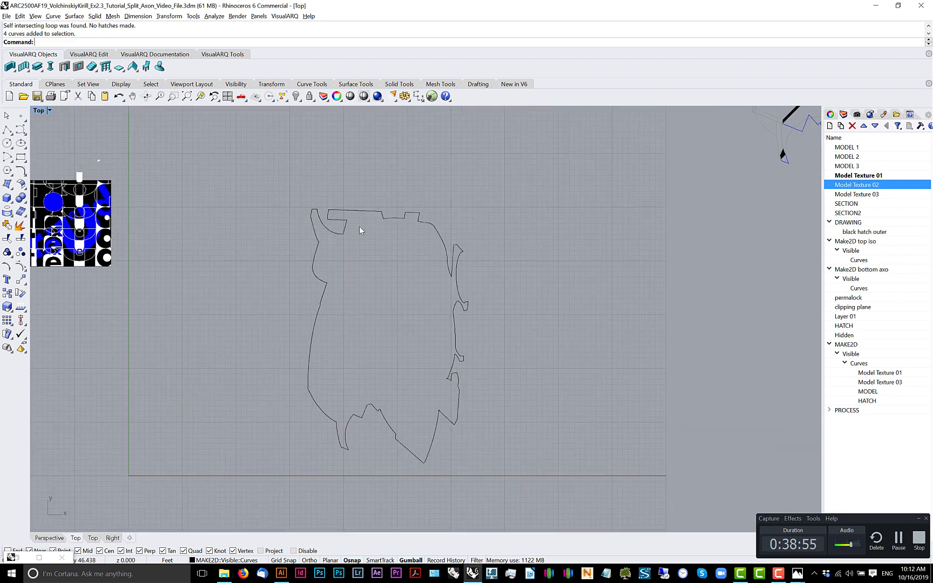
text(SelOpenCrv)
key(Return)
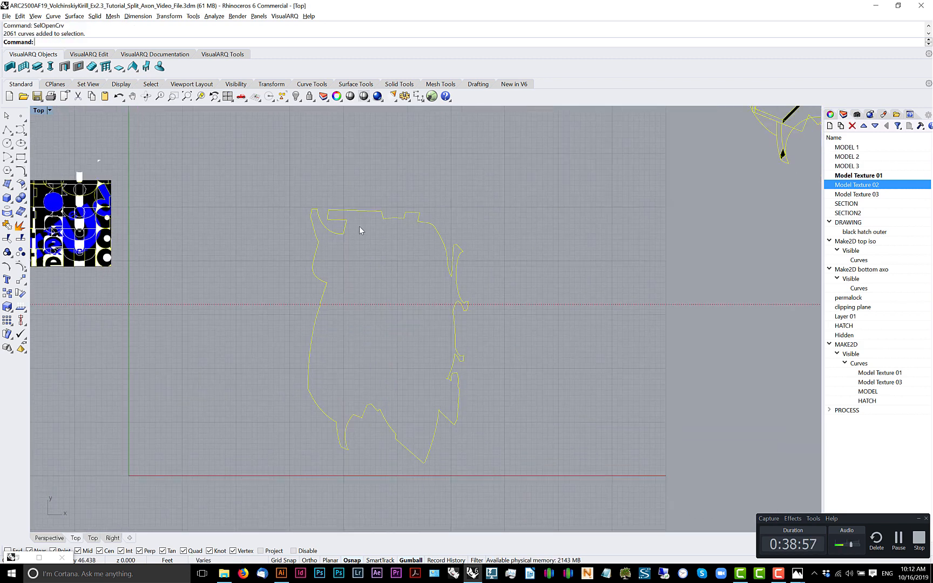
key(Escape)
- Try closing the rebuilt outline curves with CloseCrv, and undo both the closing and the rebuild
click(383, 214)
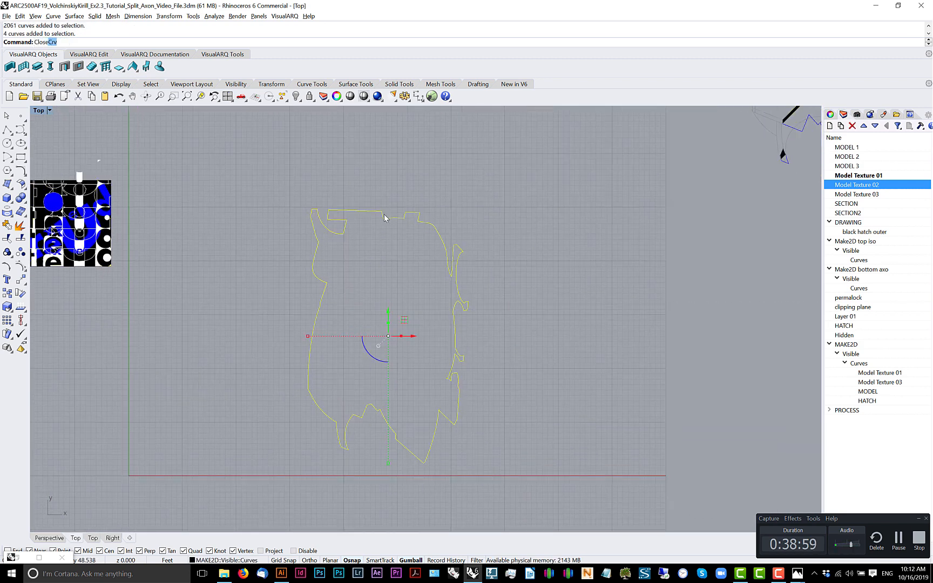
text(Close)
key(Return)
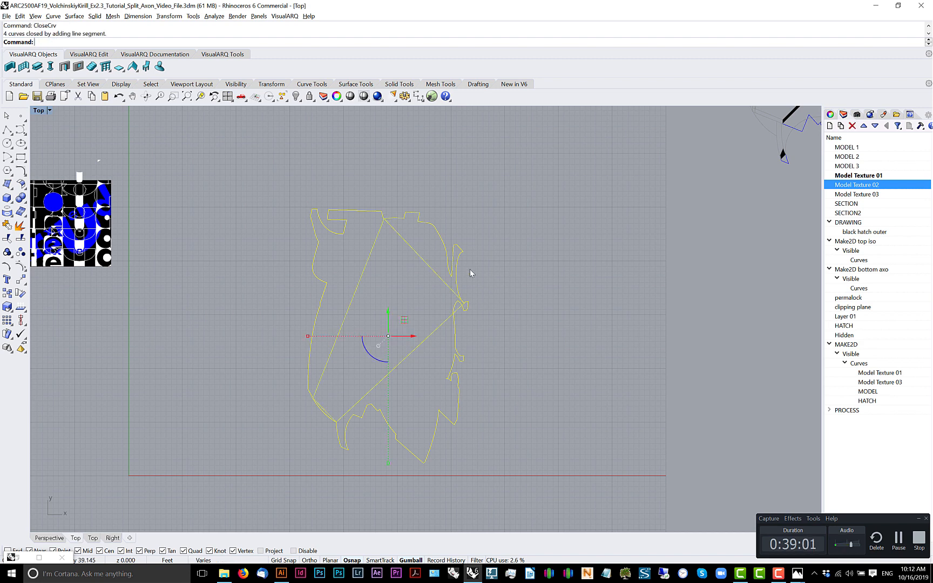
scroll(470, 273, up, 10)
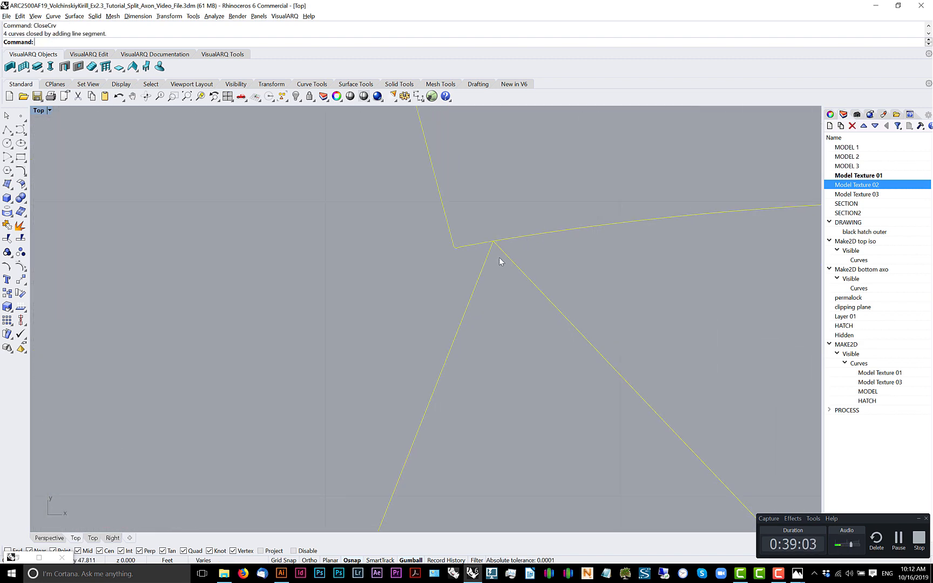
scroll(499, 262, down, 5)
key(ctrl+z)
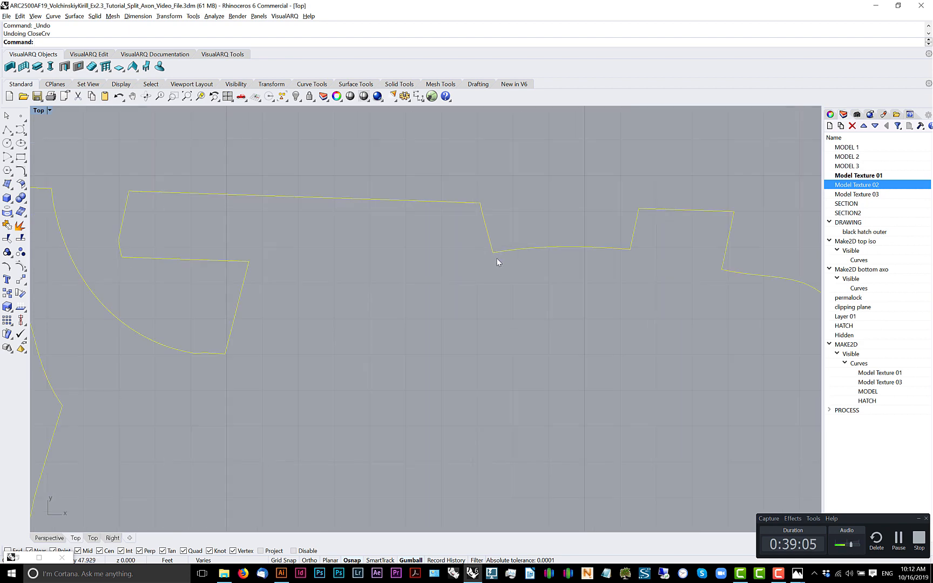
scroll(498, 262, down, 6)
key(ctrl+z)
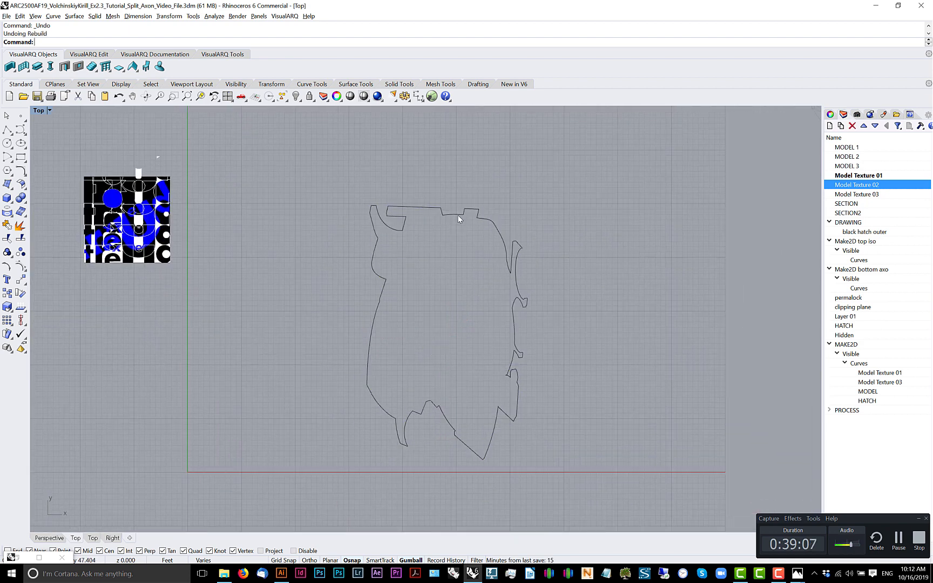
- Close the original flattened outline curves with CloseCrv to expose where the segments meet
click(458, 216)
key(F10)
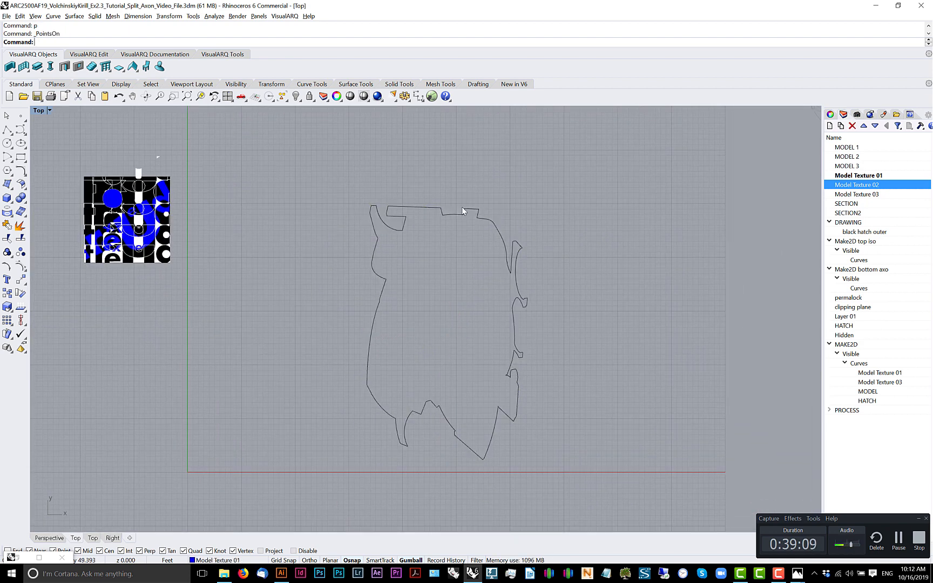
text(CloseCrv)
key(Return)
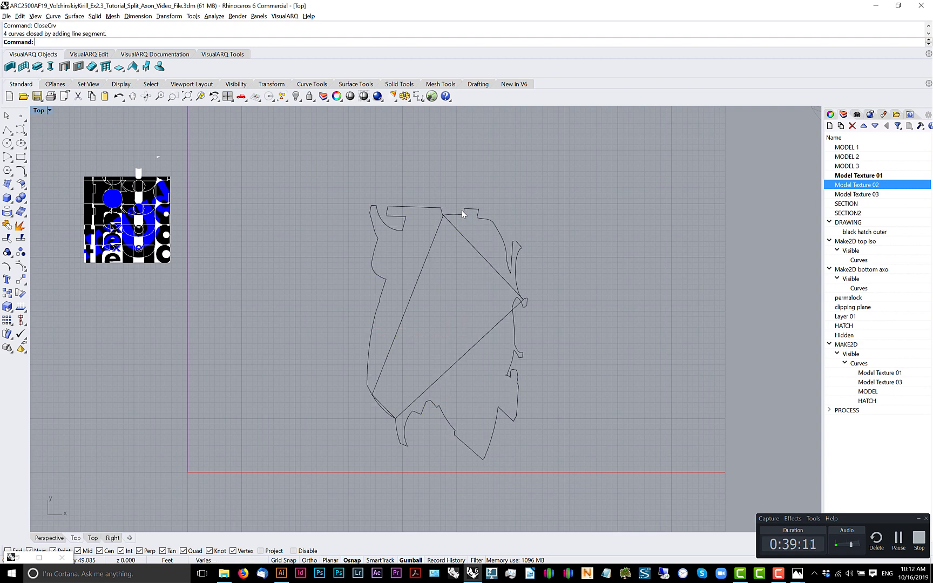
scroll(502, 301, up, 10)
scroll(549, 299, up, 2)
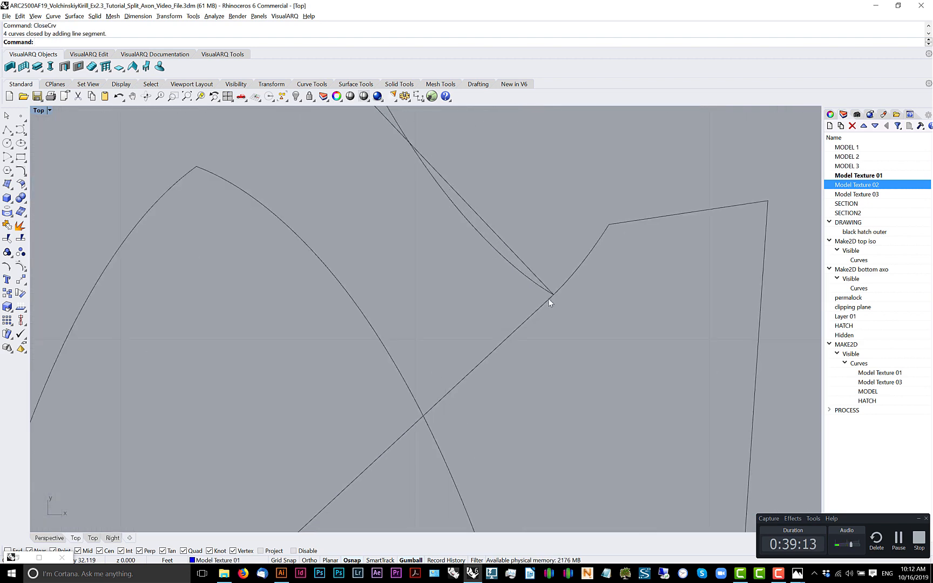
- Draw a small rectangle around the segment junction on the outline's right edge and trim the curves inside it
click(546, 309)
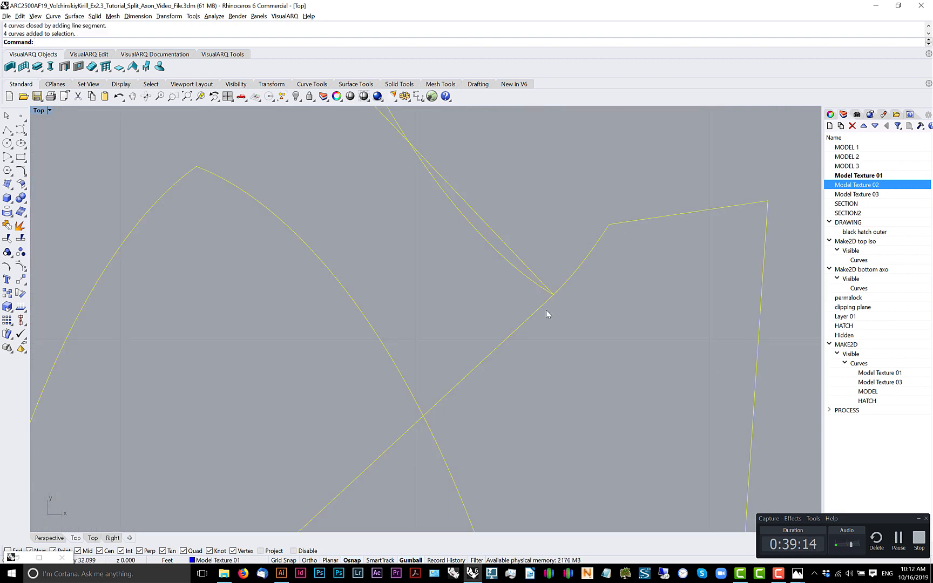
click(22, 157)
click(537, 264)
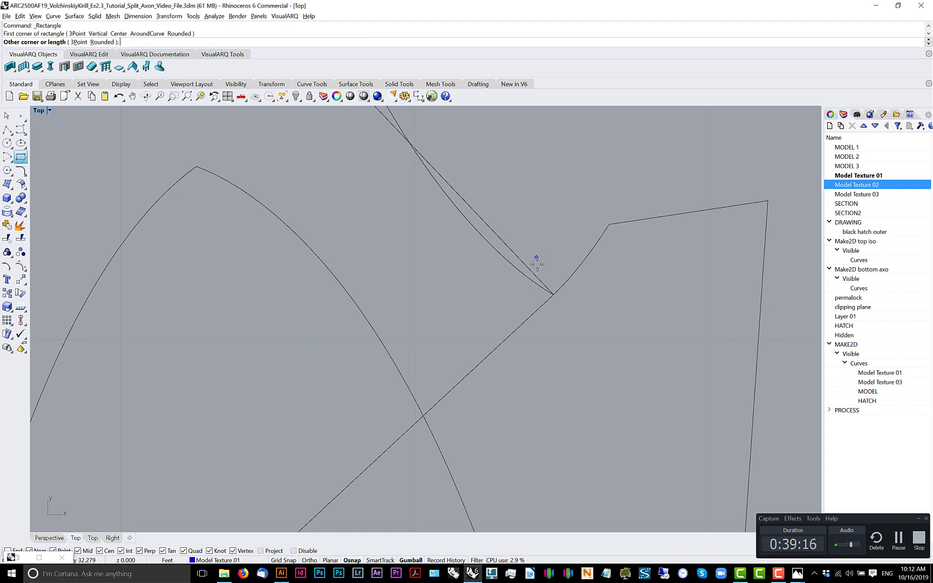
click(561, 311)
text(trim)
key(Return)
scroll(562, 310, up, 2)
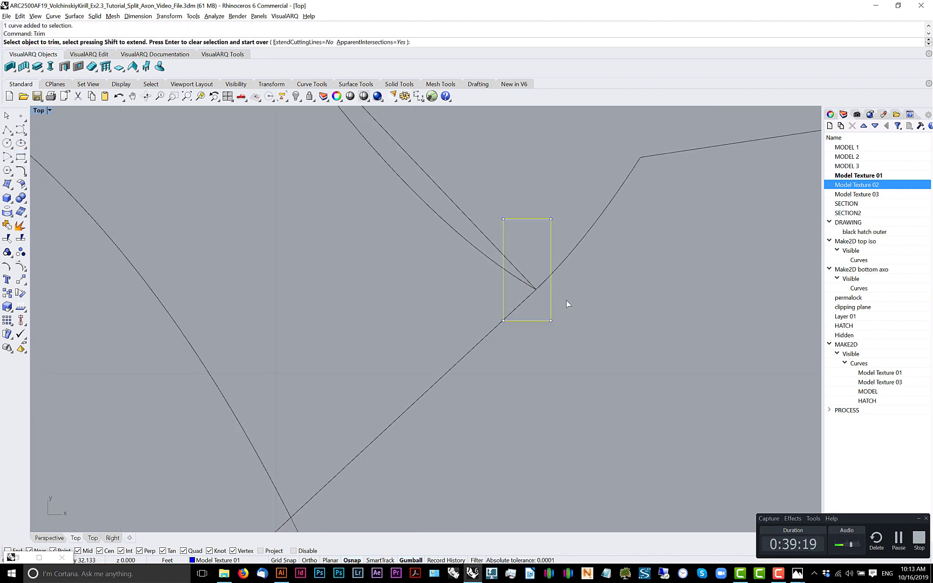
click(533, 292)
key(Return)
scroll(528, 273, down, 4)
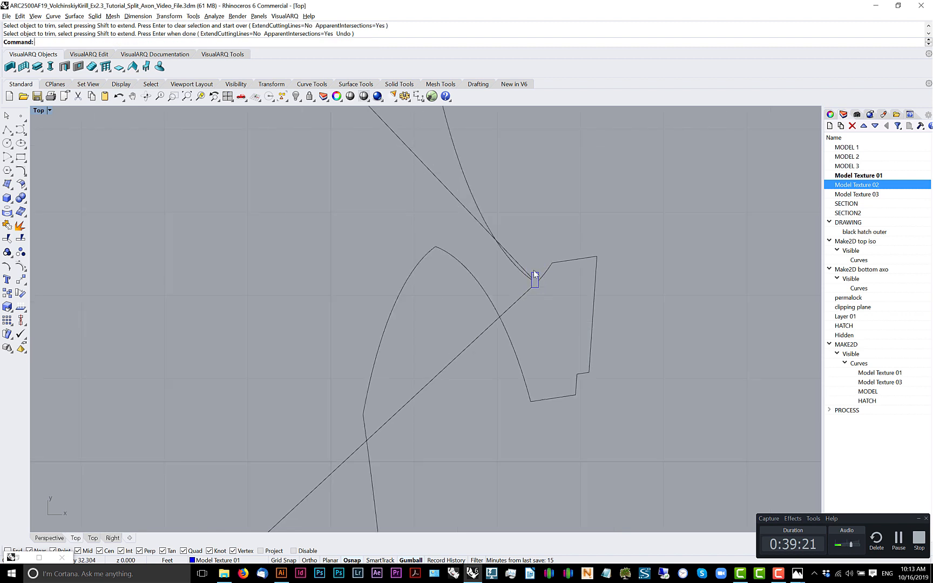
- Draw a small rectangle around the junction at the outline's upper notch and trim the curves inside it
scroll(605, 412, up, 6)
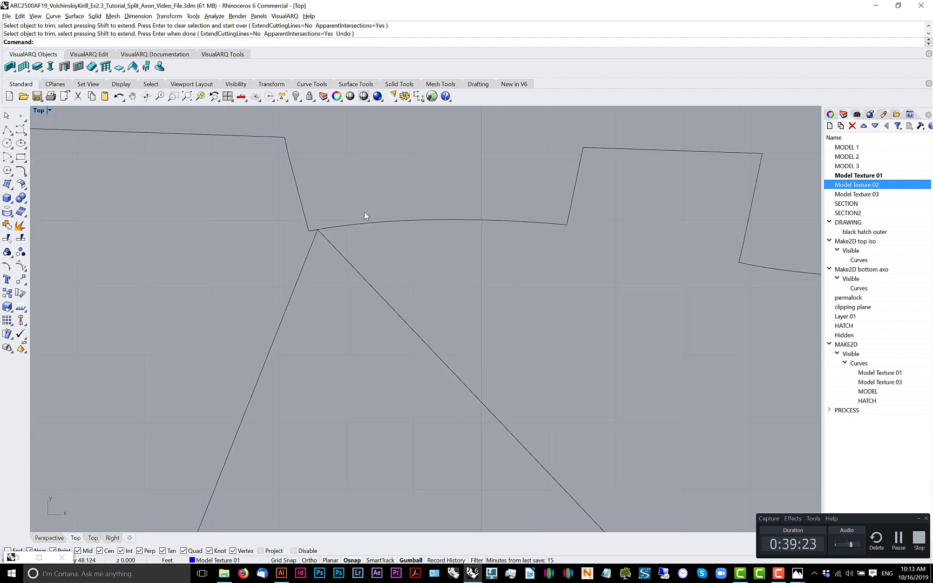
scroll(364, 216, up, 4)
click(20, 157)
scroll(304, 252, up, 4)
click(304, 226)
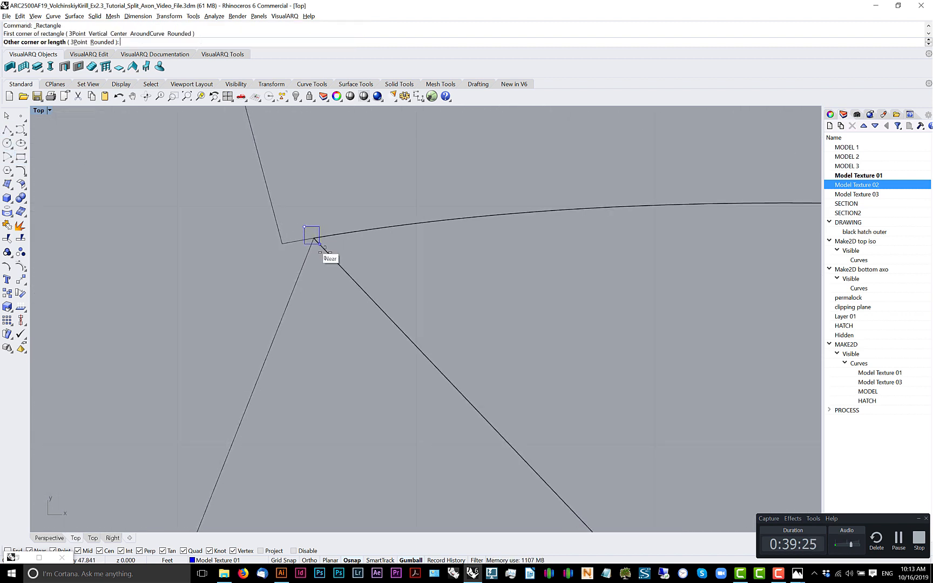
click(327, 252)
click(317, 252)
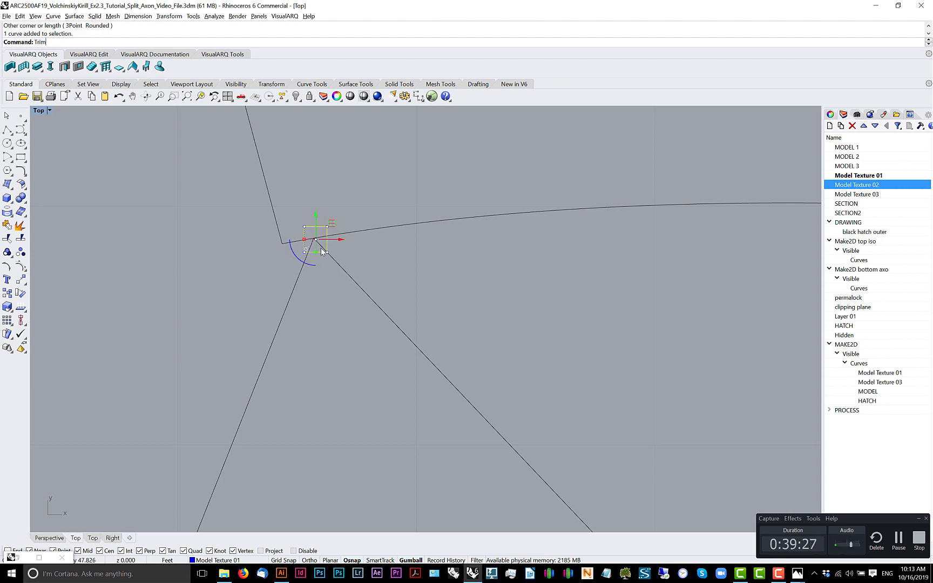
key(Return)
scroll(318, 267, up, 4)
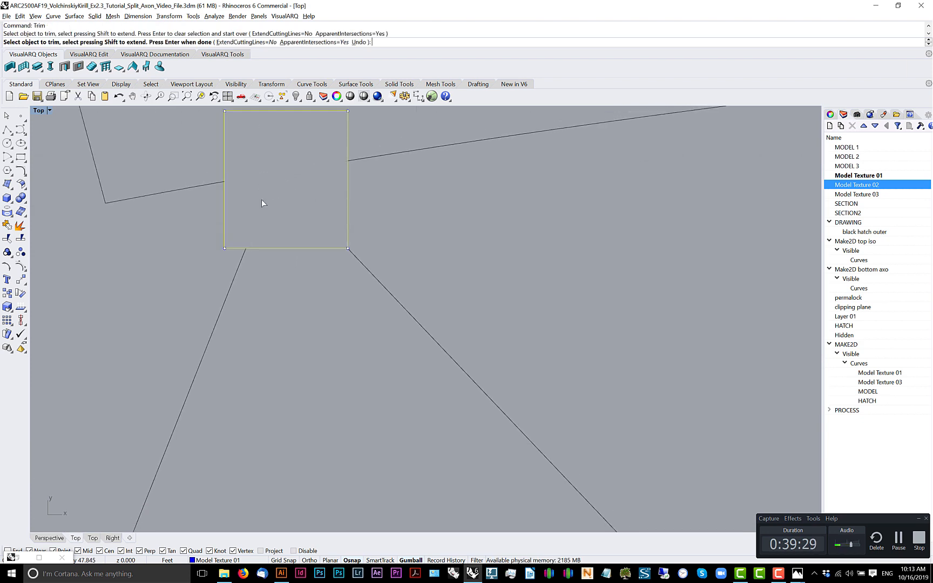
key(Return)
scroll(279, 210, down, 10)
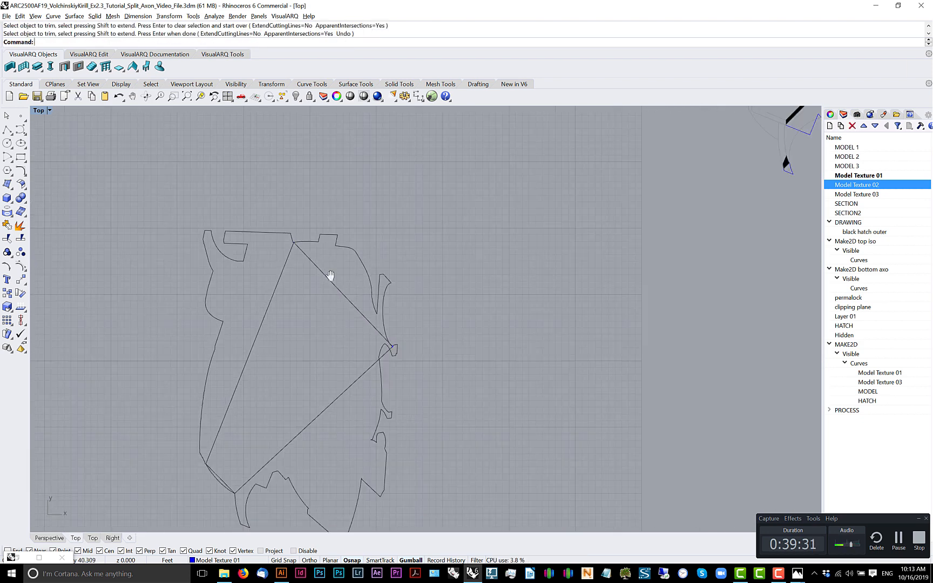
- Draw a small rectangle around the junction on the outline's lower-left edge, trim the curves inside it, and select the rectangle
scroll(306, 290, up, 10)
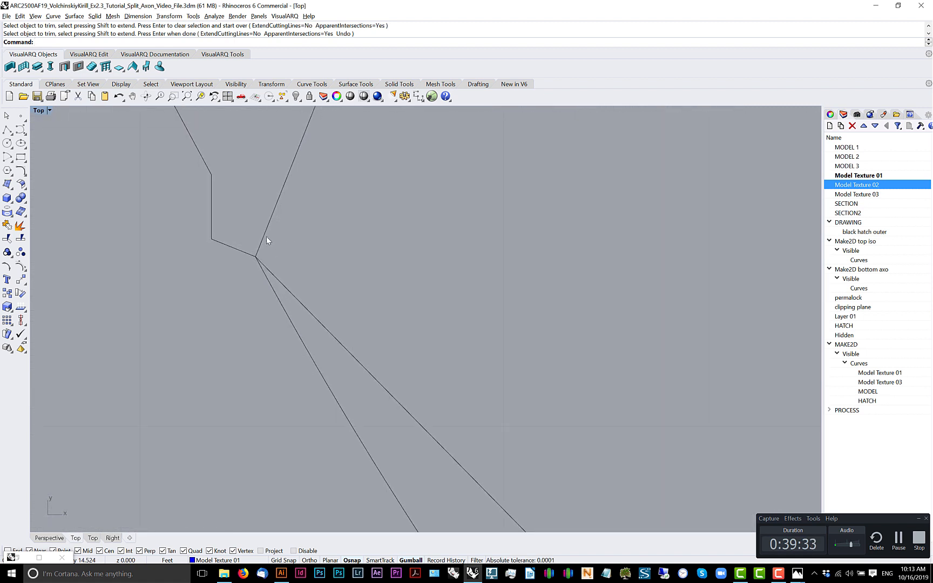
click(20, 157)
scroll(238, 232, up, 3)
click(241, 222)
click(315, 310)
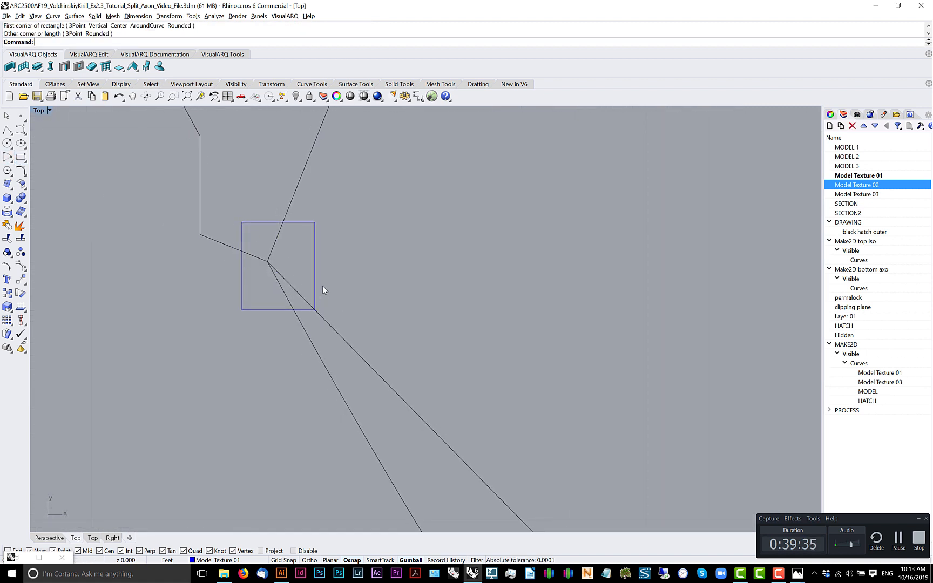
text(trim)
key(Return)
scroll(337, 296, up, 2)
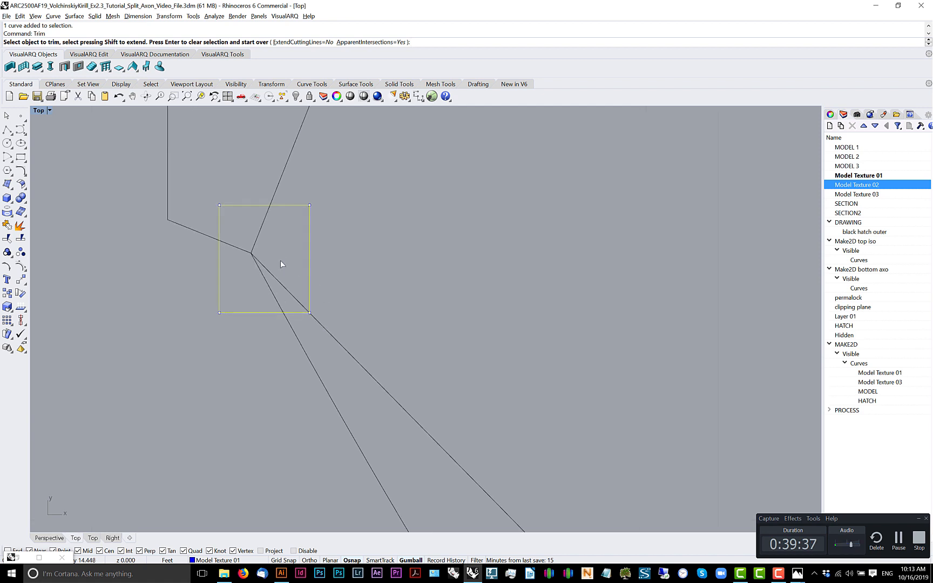
drag(279, 259, 236, 273)
scroll(241, 289, down, 10)
key(Return)
key(Escape)
click(259, 285)
scroll(264, 294, down, 11)
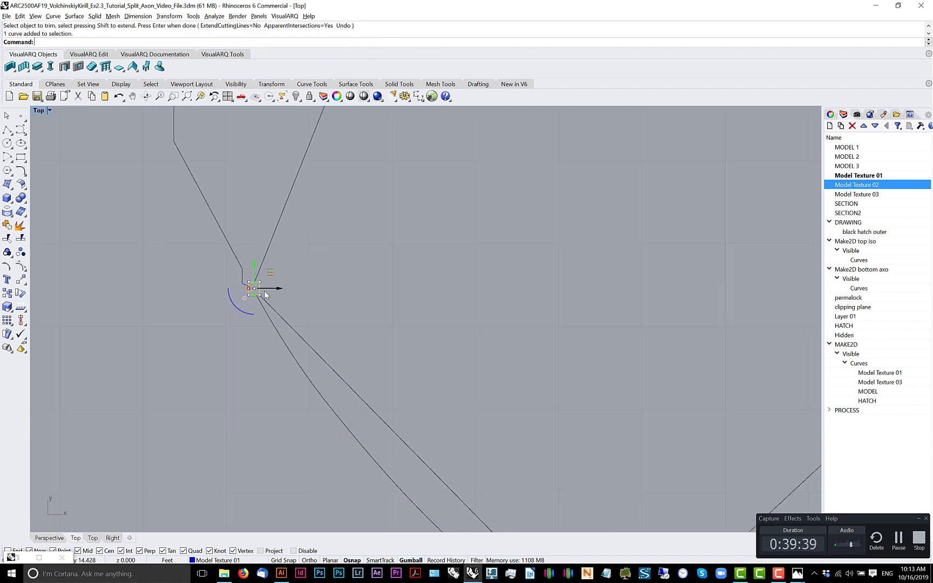
- Draw a small rectangle around the junction at the outline's bottom-left corner and trim the curves inside it
scroll(346, 386, up, 5)
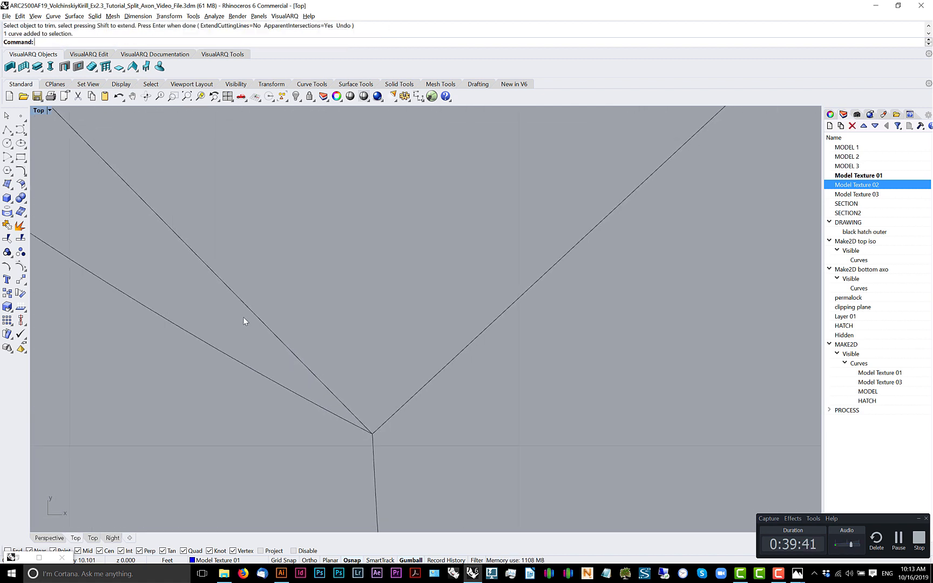
click(21, 157)
click(413, 458)
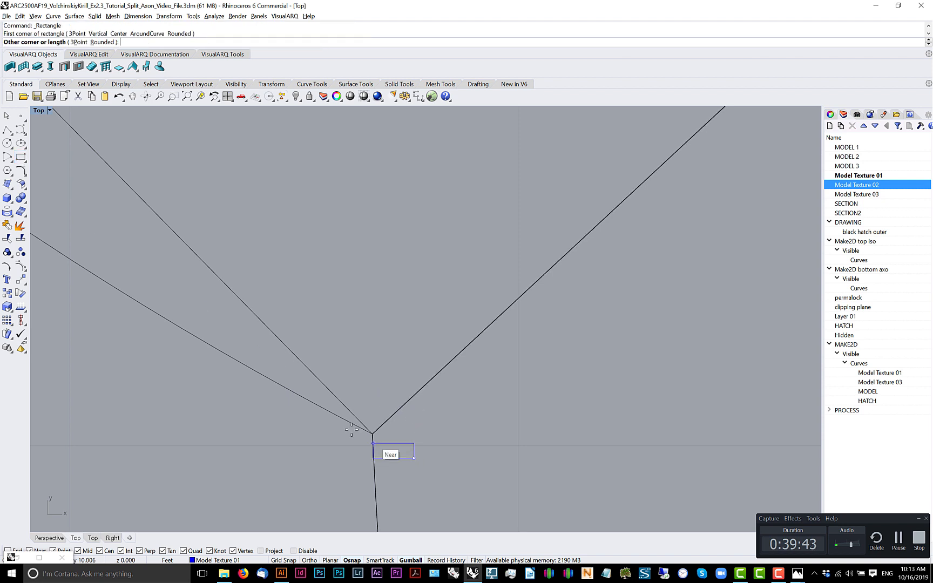
click(351, 423)
click(371, 424)
text(trim)
key(Return)
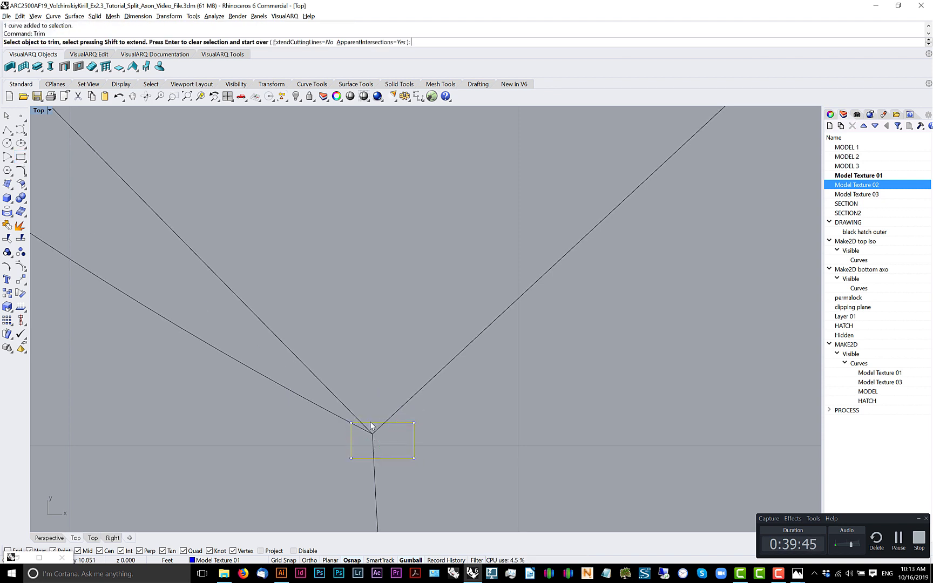
scroll(397, 424, up, 6)
drag(389, 460, 340, 437)
scroll(341, 437, down, 20)
key(Return)
key(Escape)
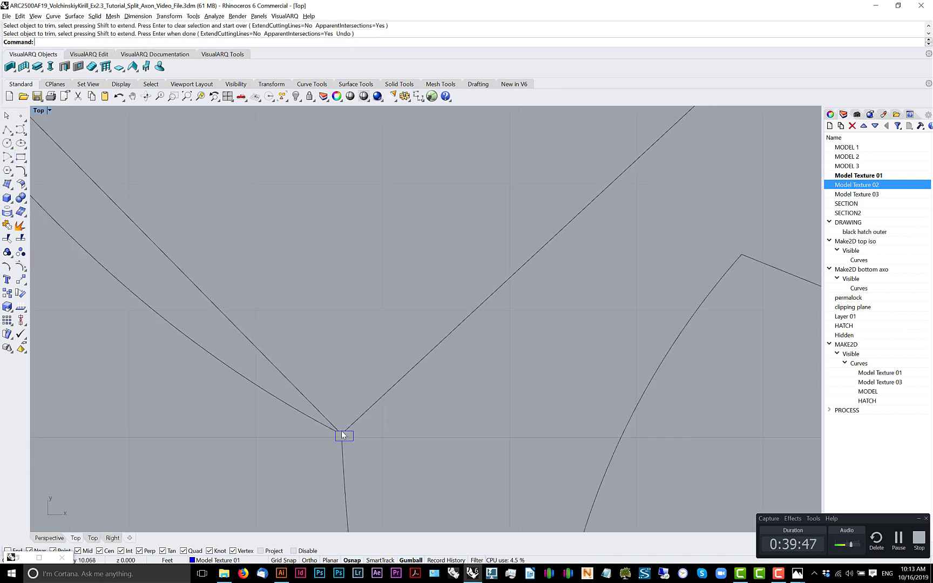
- Select the outline pieces and trim rectangles, invert the selection, and lock all the other objects
scroll(352, 439, down, 10)
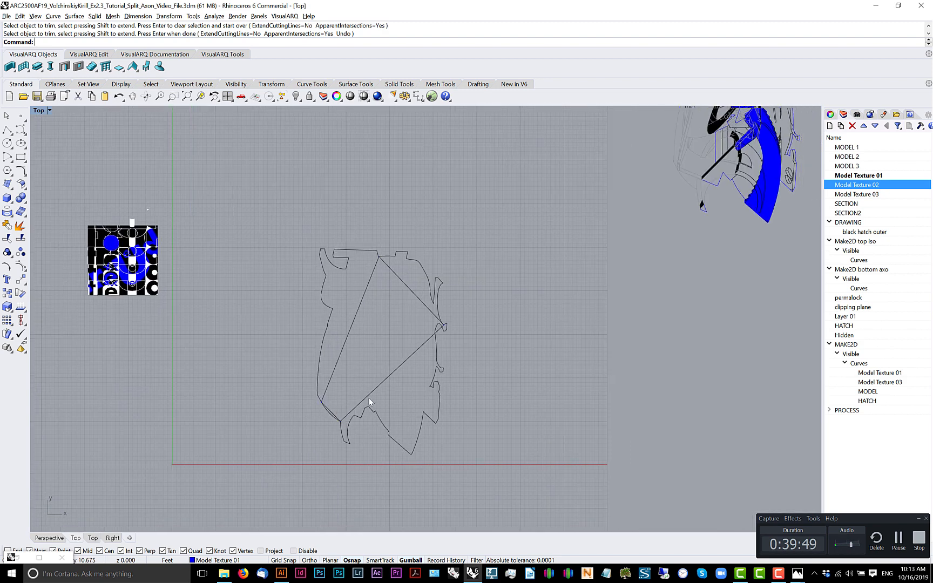
key(ctrl+a)
key(Return)
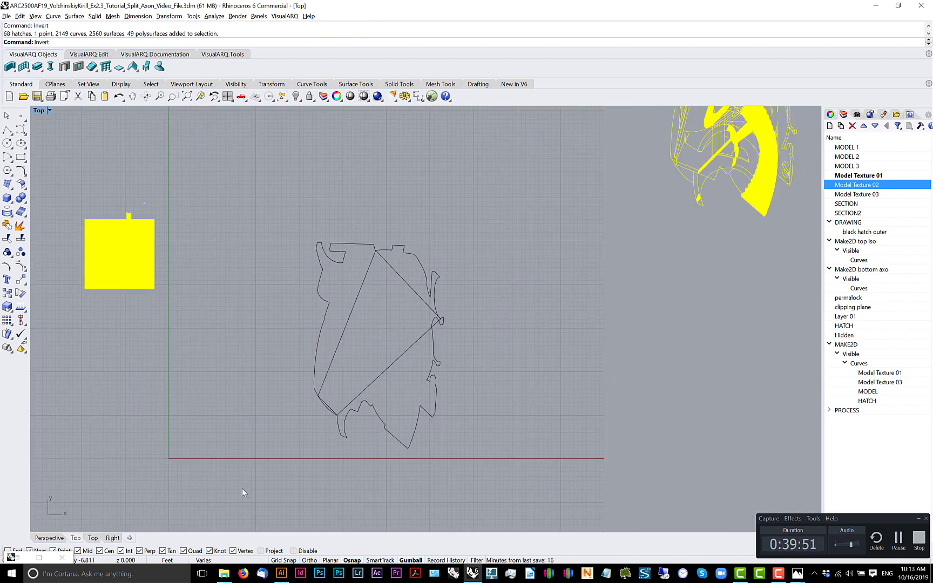
key(ctrl+l)
- Select the blue trim rectangles by color with SelColor and delete them
scroll(335, 419, up, 6)
scroll(326, 421, up, 3)
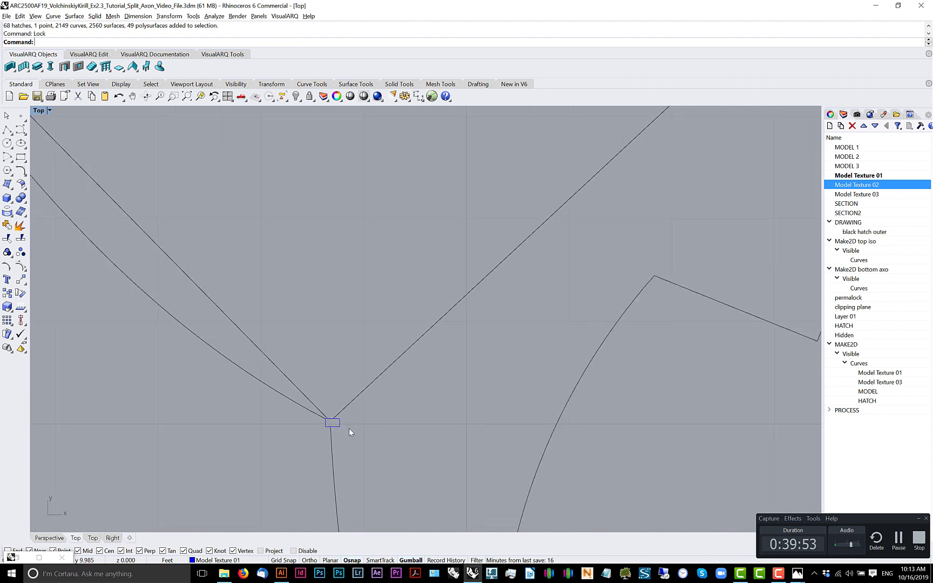
click(340, 427)
text(SelColor)
key(Return)
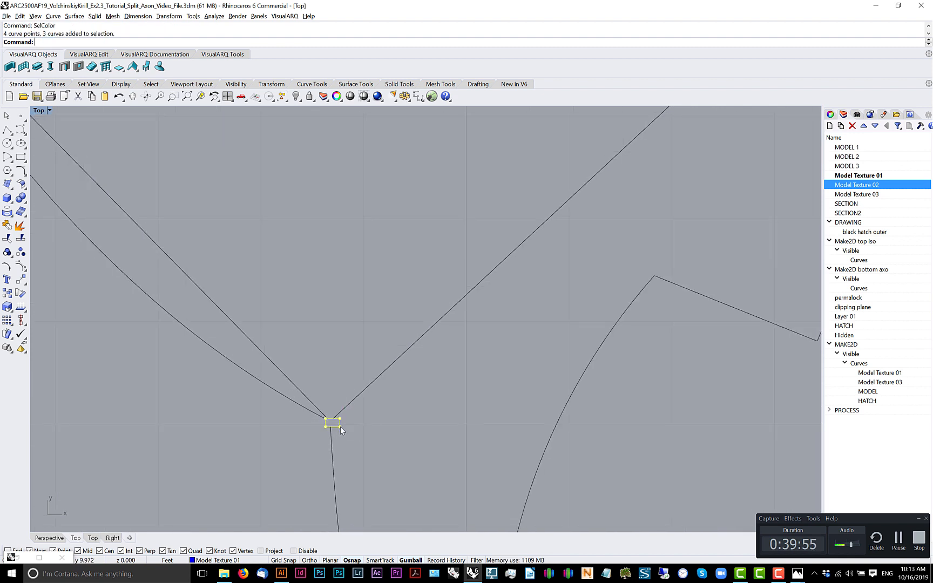
text(Delete)
key(Return)
scroll(320, 406, down, 8)
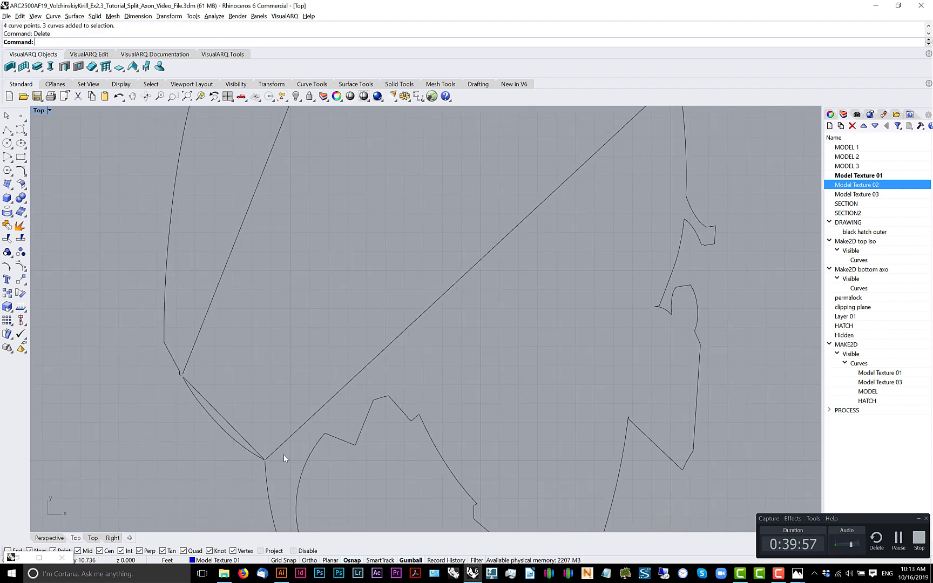
- Ungroup the outline curves and delete the straight closing segments that cut across the silhouette
scroll(394, 421, down, 5)
drag(432, 400, 329, 278)
text(Ungroup)
key(Return)
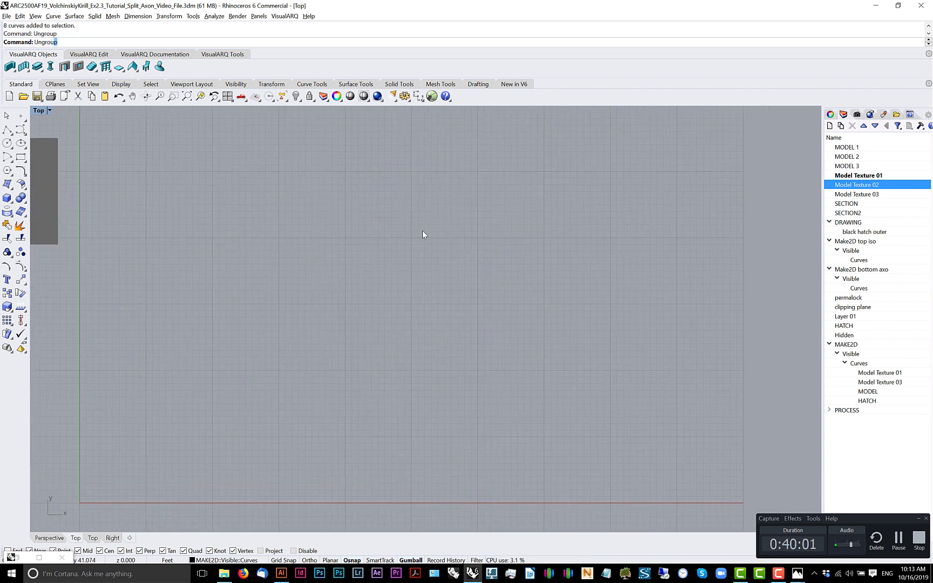
drag(341, 317, 341, 309)
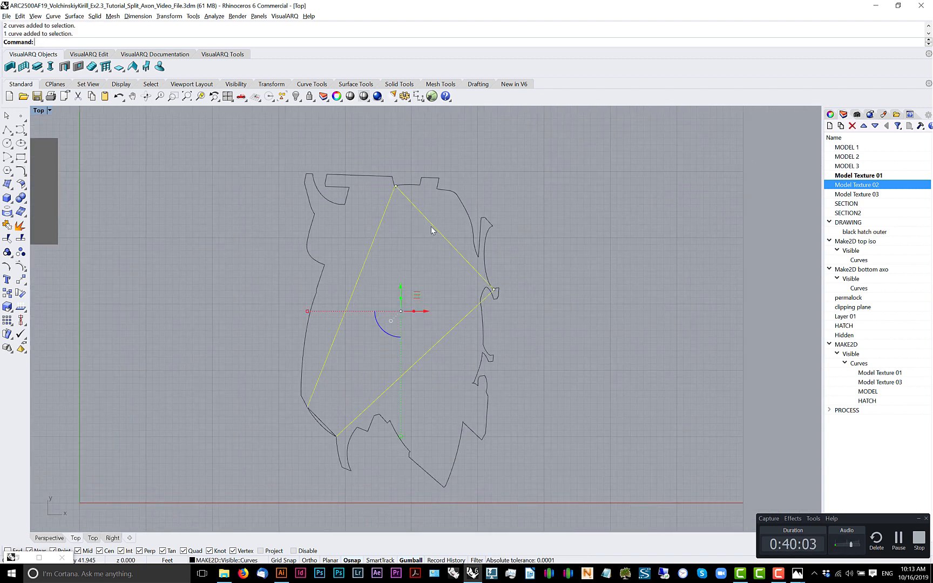
text(Delete)
key(Return)
- Close the gaps at the outline's two lower-left junctions using Fillet with radius 0 and Join on
scroll(359, 381, up, 3)
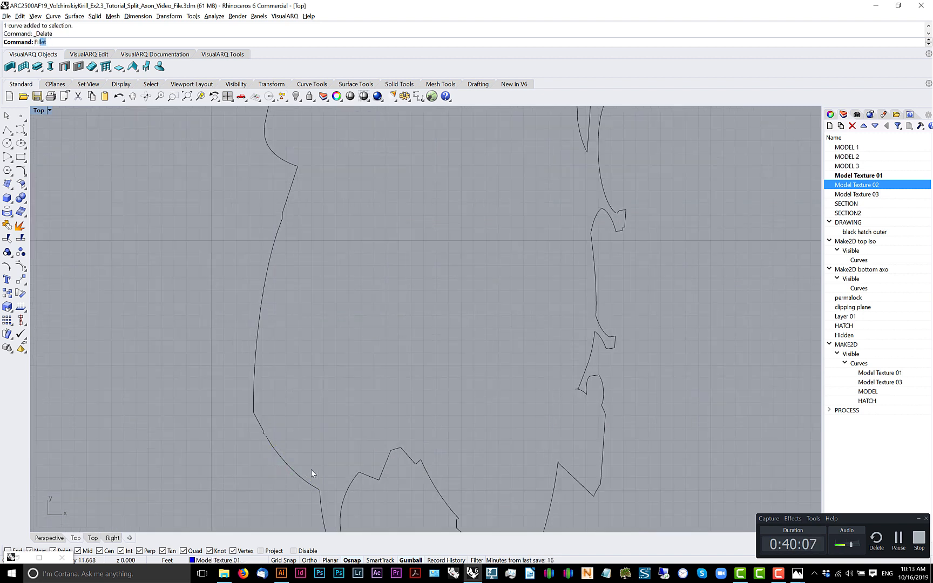
text(F)
key(Return)
scroll(303, 481, up, 4)
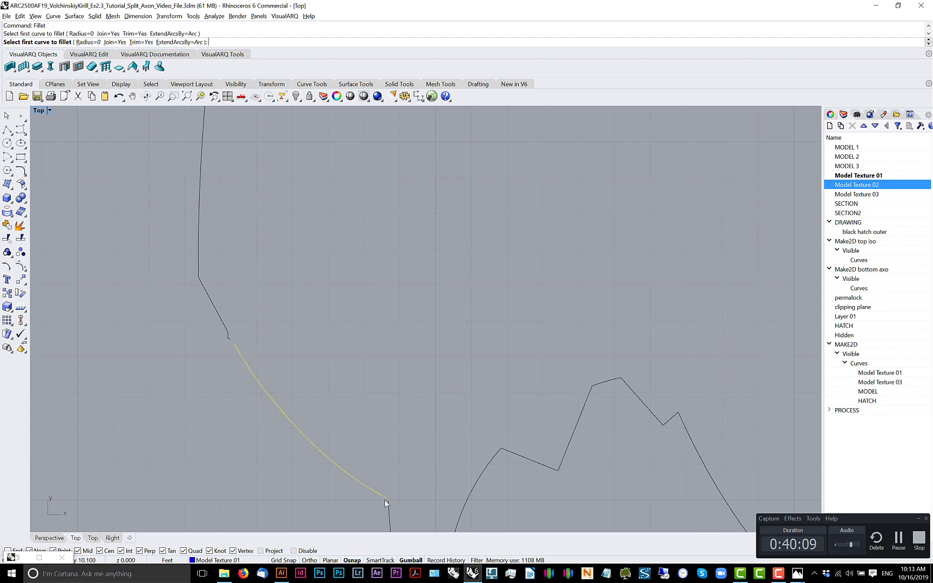
click(385, 503)
scroll(231, 341, up, 3)
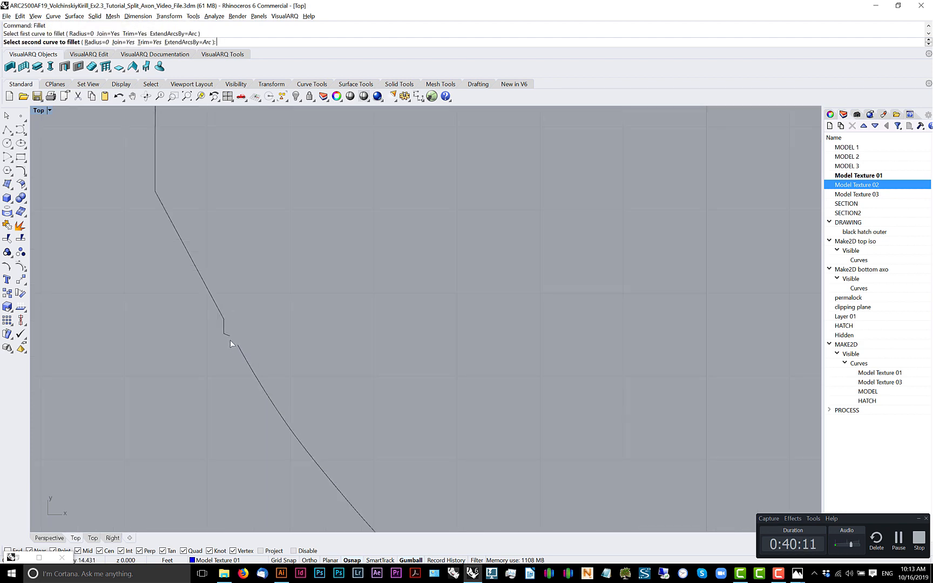
click(231, 336)
scroll(230, 336, down, 6)
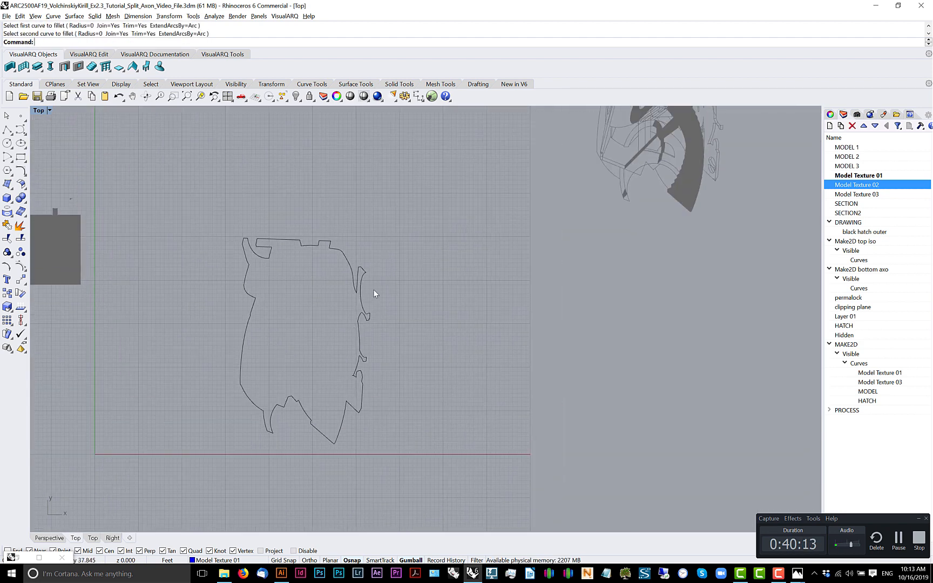
- Close the gap on the outline's right edge beside the small hooked end with a radius 0 fillet
scroll(357, 345, up, 3)
click(345, 400)
scroll(345, 372, up, 5)
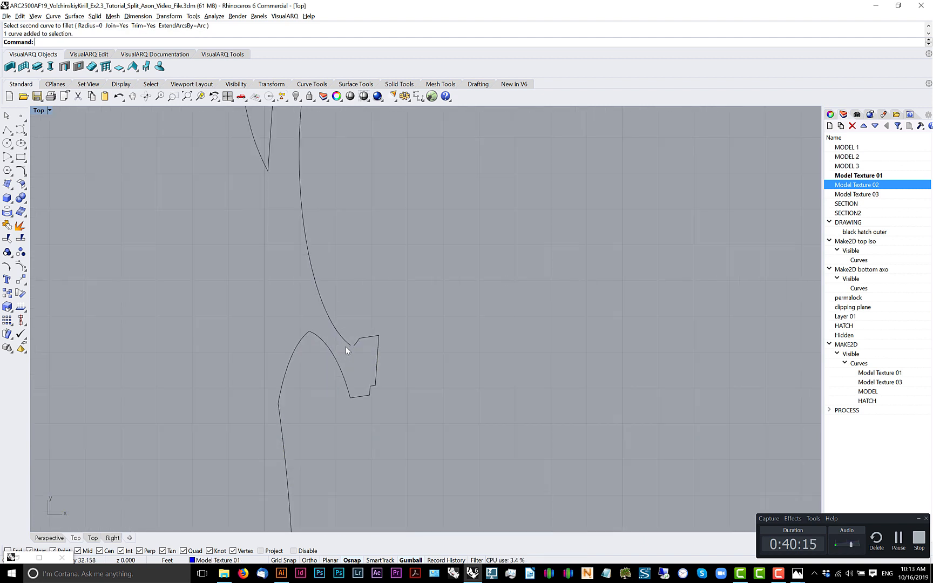
scroll(345, 347, up, 8)
right_click(346, 346)
click(352, 341)
click(368, 345)
scroll(367, 345, down, 6)
drag(369, 379, 393, 502)
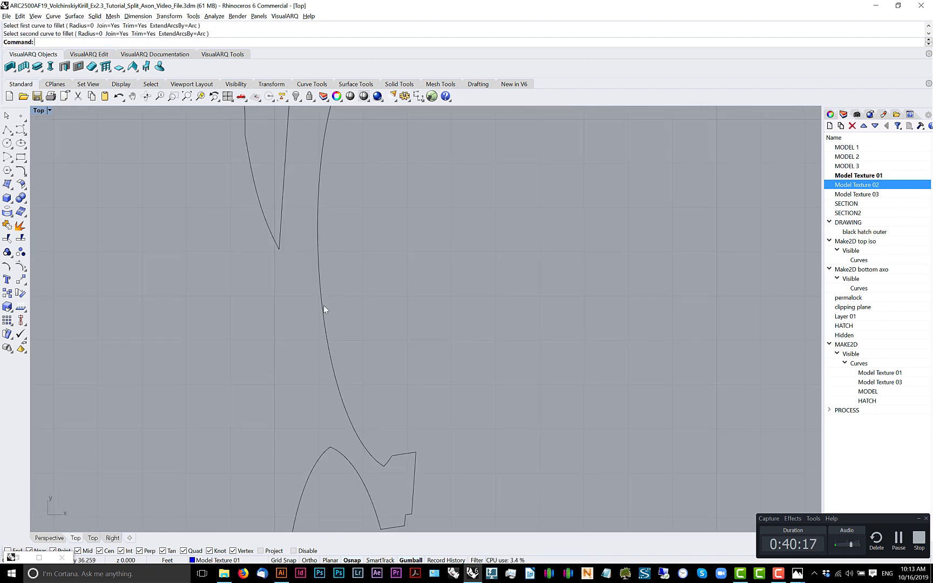
- Select the outline curve and examine its right and upper edges for remaining gaps
scroll(323, 305, down, 6)
drag(324, 207, 347, 296)
click(347, 295)
scroll(346, 294, down, 4)
drag(311, 260, 360, 341)
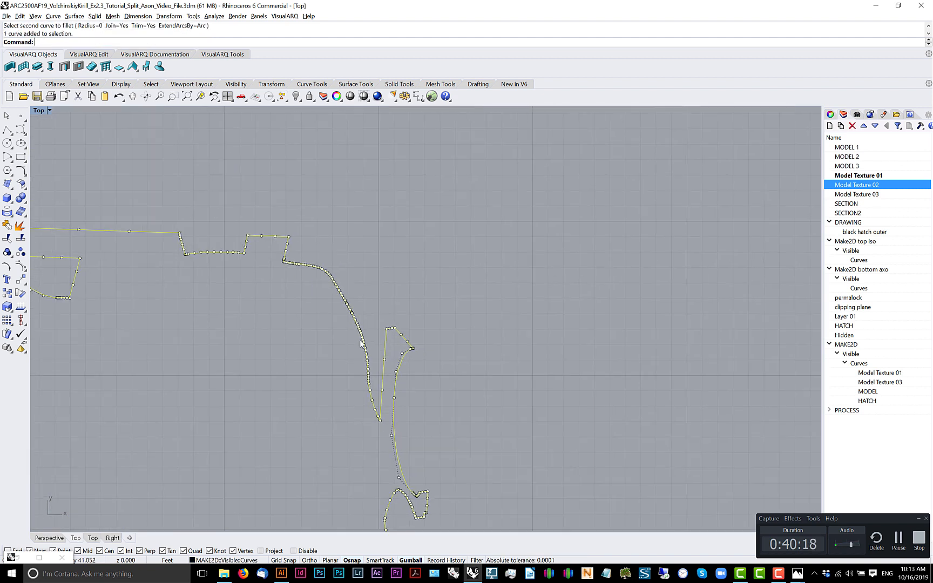
click(248, 280)
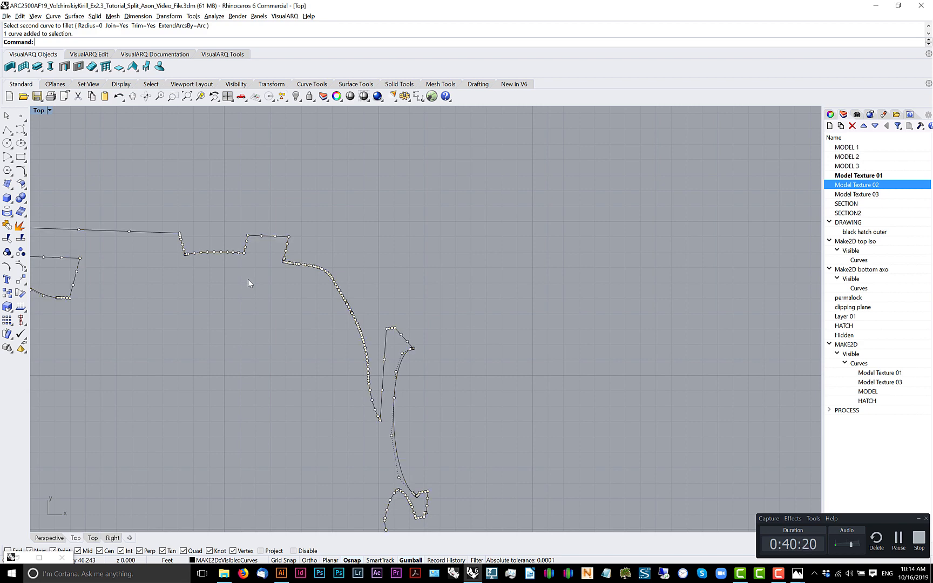
click(352, 315)
scroll(353, 317, down, 6)
scroll(181, 314, up, 2)
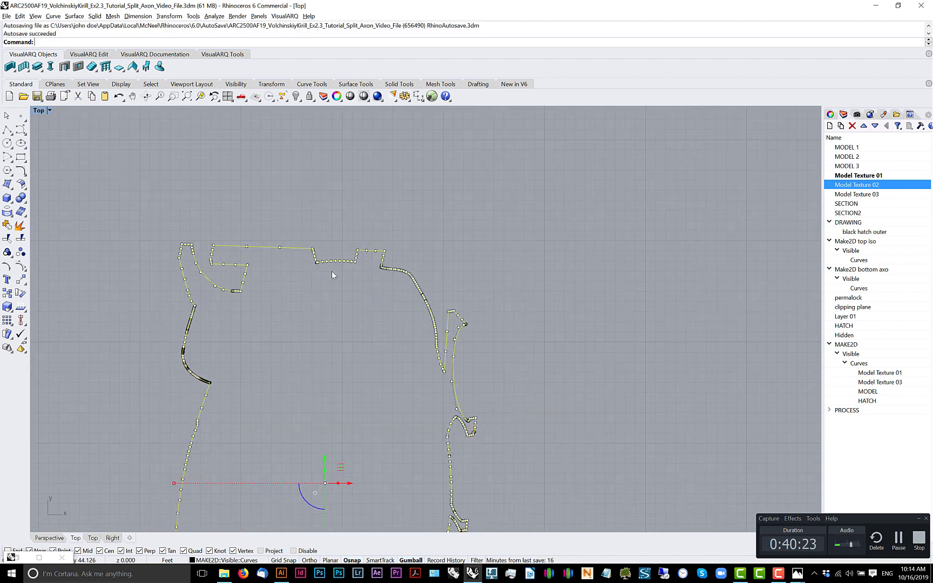
- Close the gap at the base of the outline's upper notch with a radius 0 fillet
scroll(331, 271, up, 10)
scroll(275, 275, up, 5)
click(251, 279)
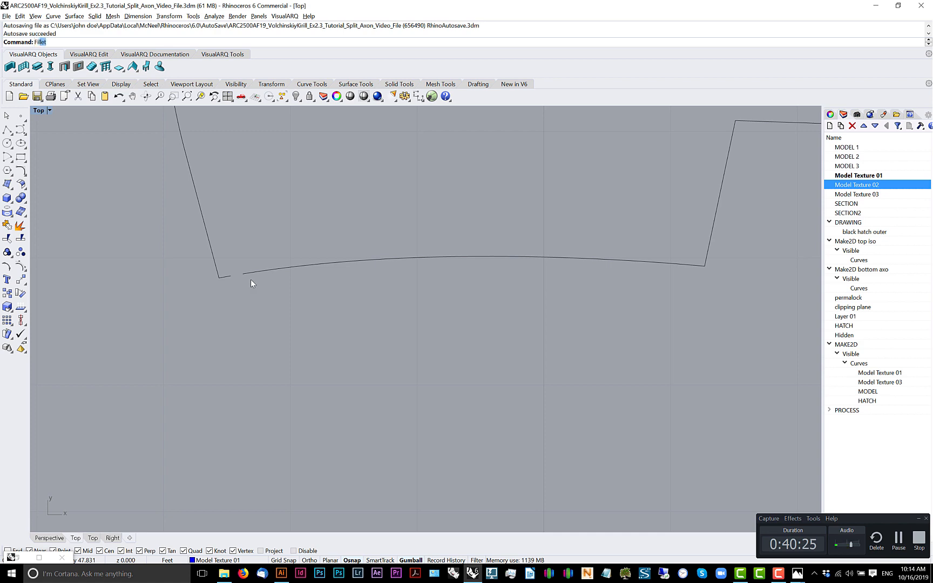
text(Fil)
key(Return)
click(231, 275)
click(245, 271)
scroll(247, 279, down, 6)
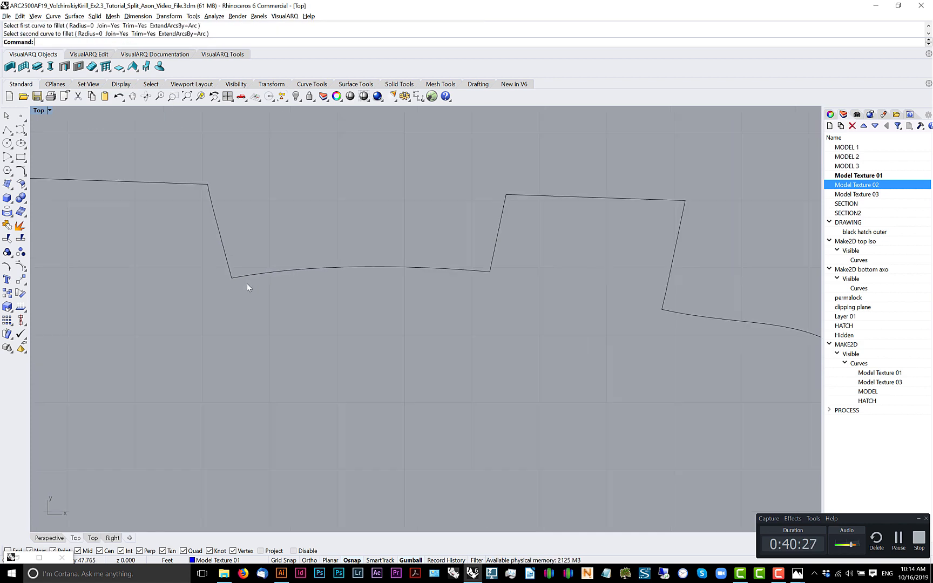
- Select the repaired closed outline and fill it with a hatch
scroll(250, 278, down, 3)
click(256, 279)
scroll(265, 278, down, 4)
text(Hatch)
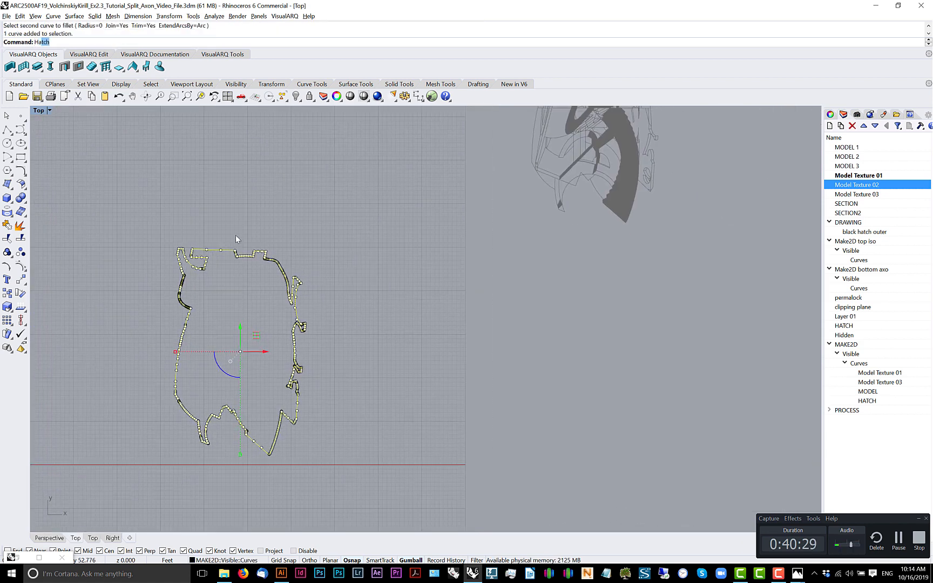
key(Return)
key(Return)
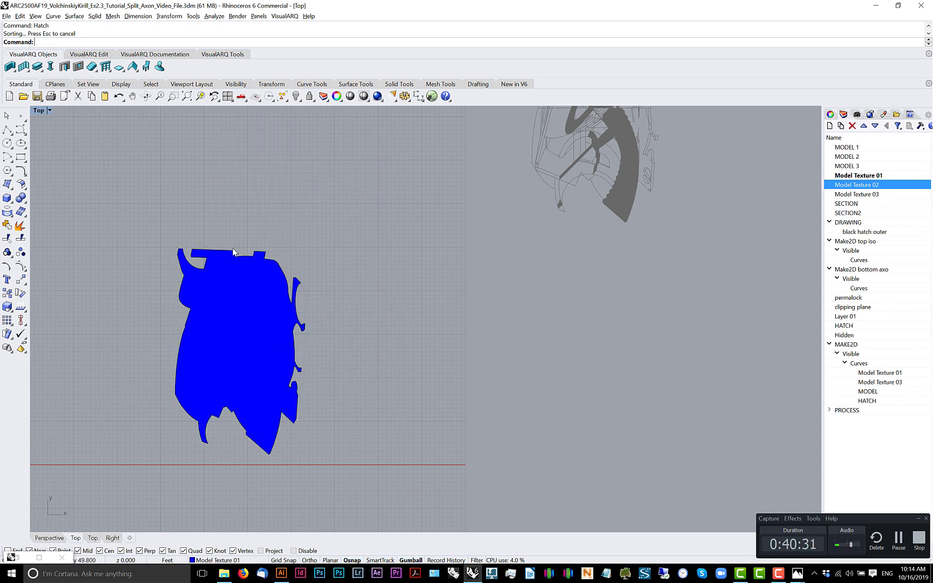
- Export the silhouette hatch as the Adobe Illustrator file split axon 5.AI in the Workshop 05.5 - Split Axon folder
scroll(248, 312, down, 3)
click(229, 316)
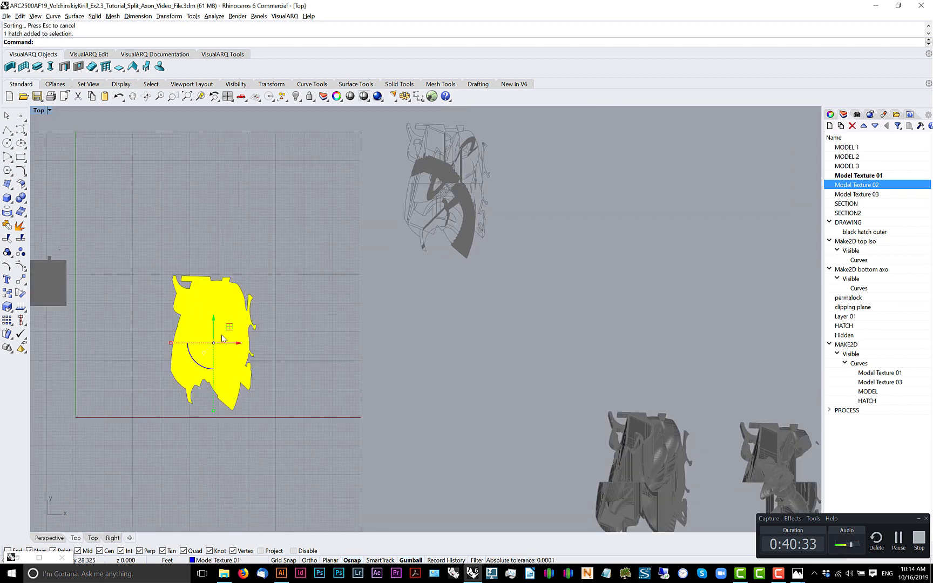
click(6, 15)
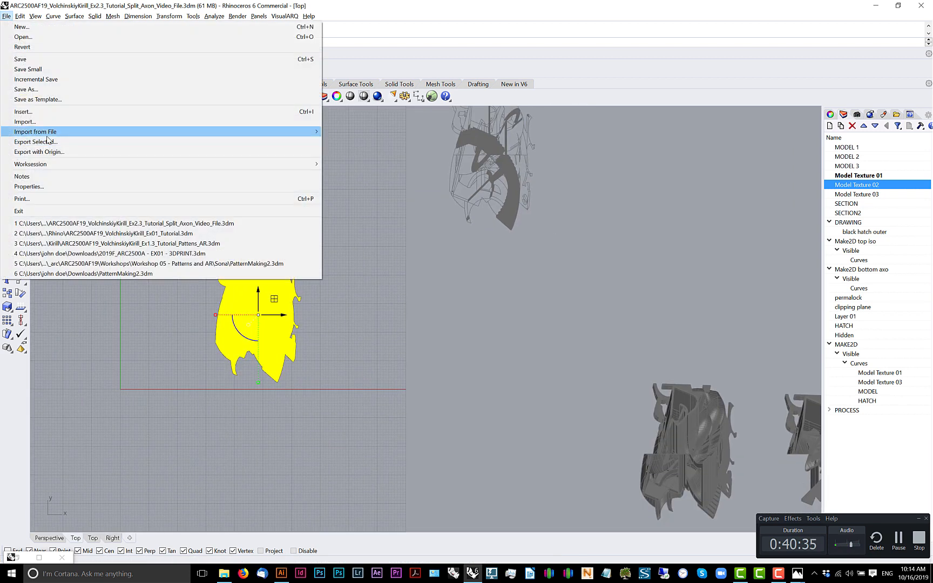
click(48, 142)
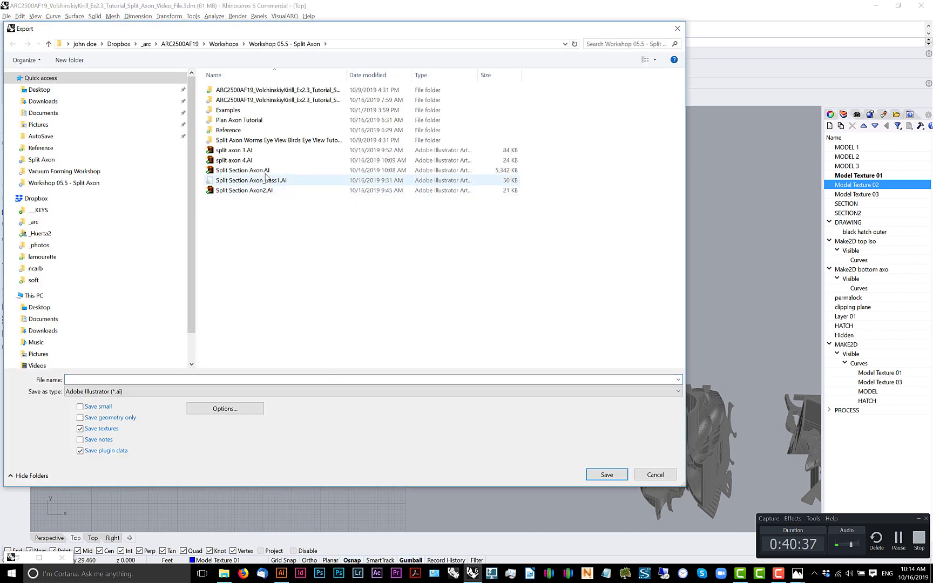
click(324, 160)
click(96, 380)
click(96, 379)
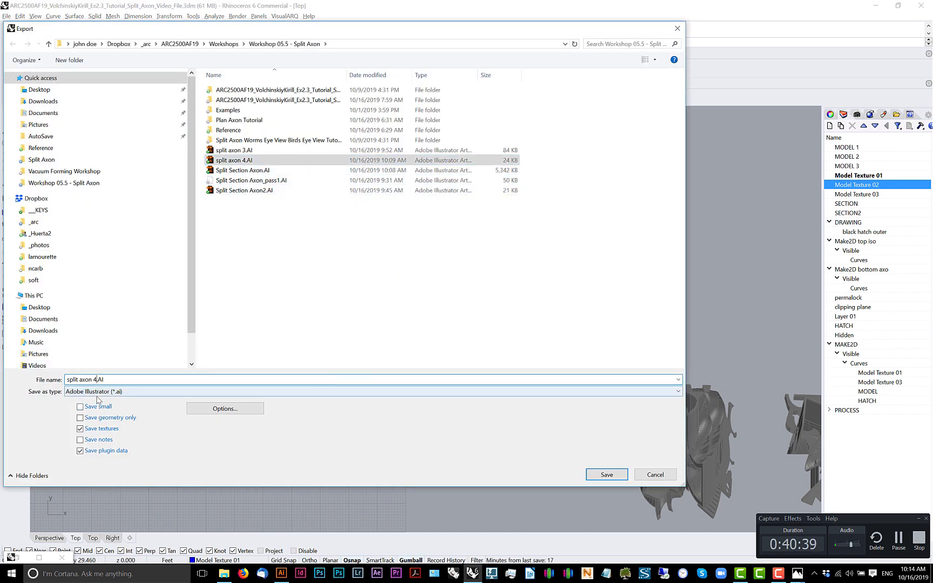
key(BackSpace)
text(5)
key(Return)
key(Return)
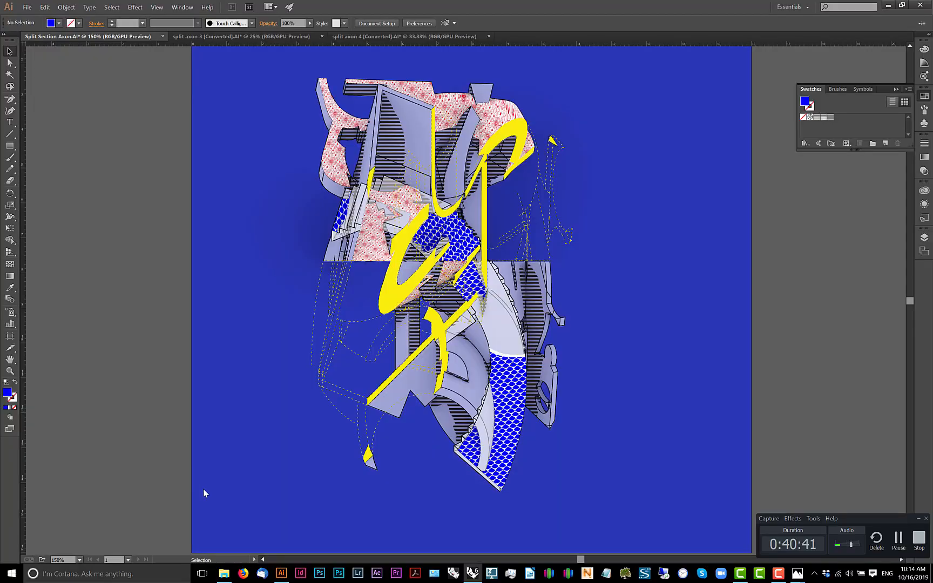
- Switch to Illustrator, open split axon 5.AI from the workshop folder, and remove the blue silhouette from its canvas
key(alt+Tab)
click(223, 574)
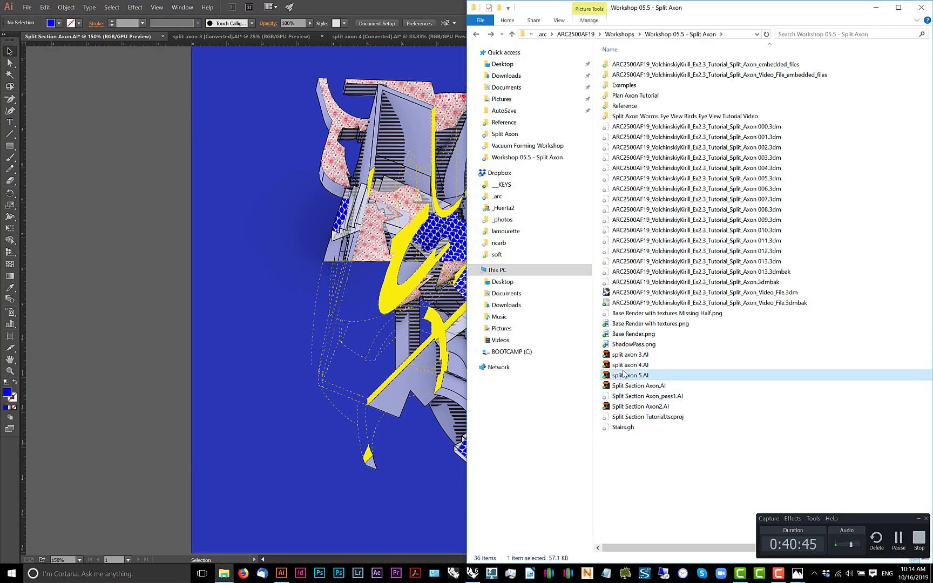
click(628, 346)
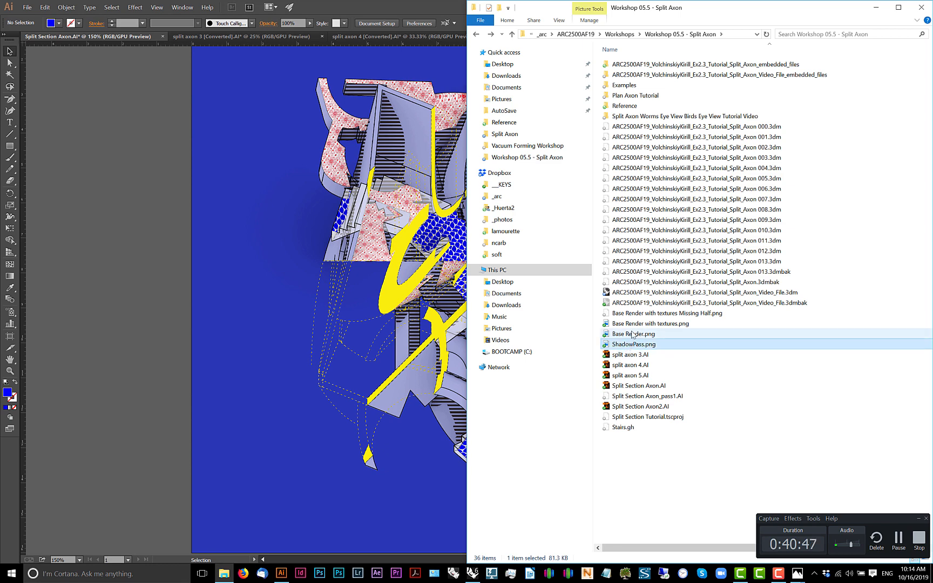
click(627, 334)
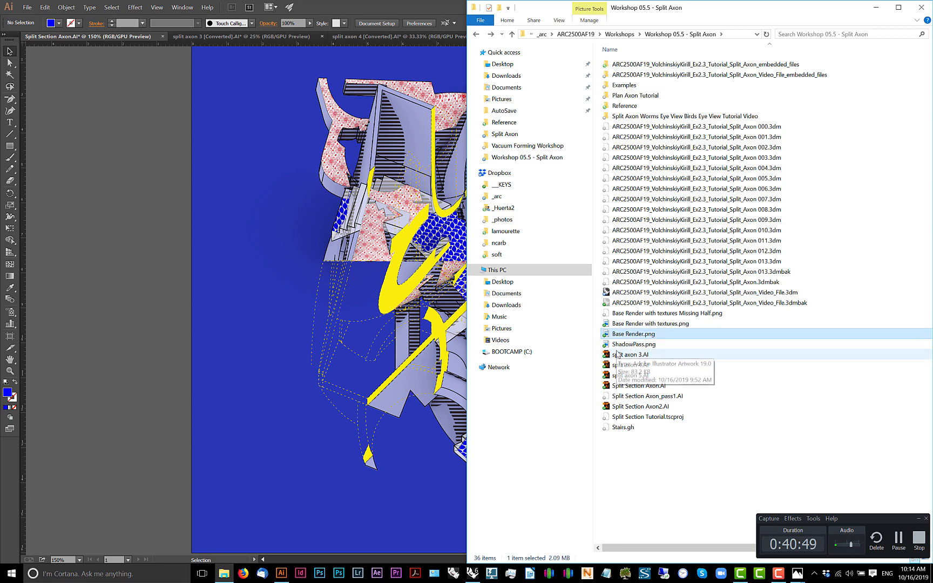
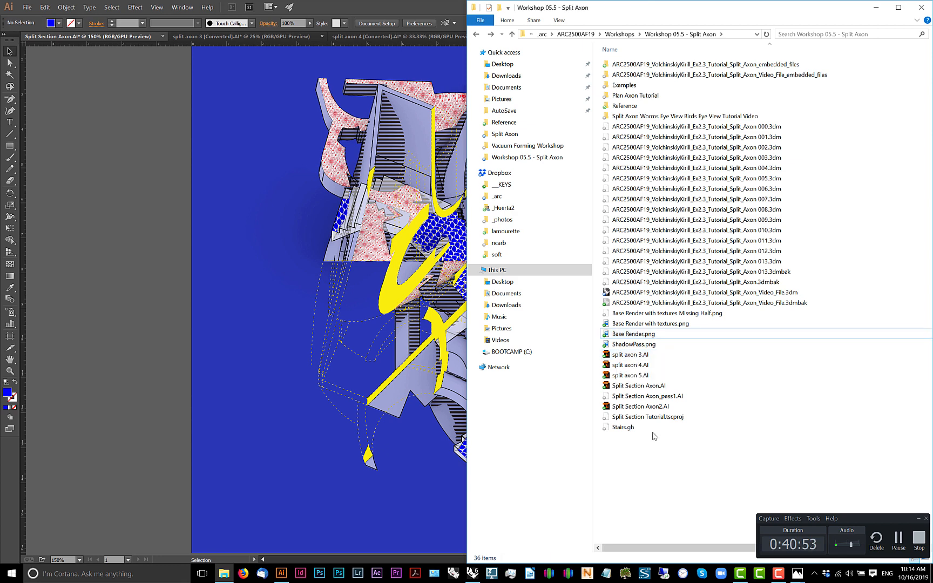
double_click(653, 374)
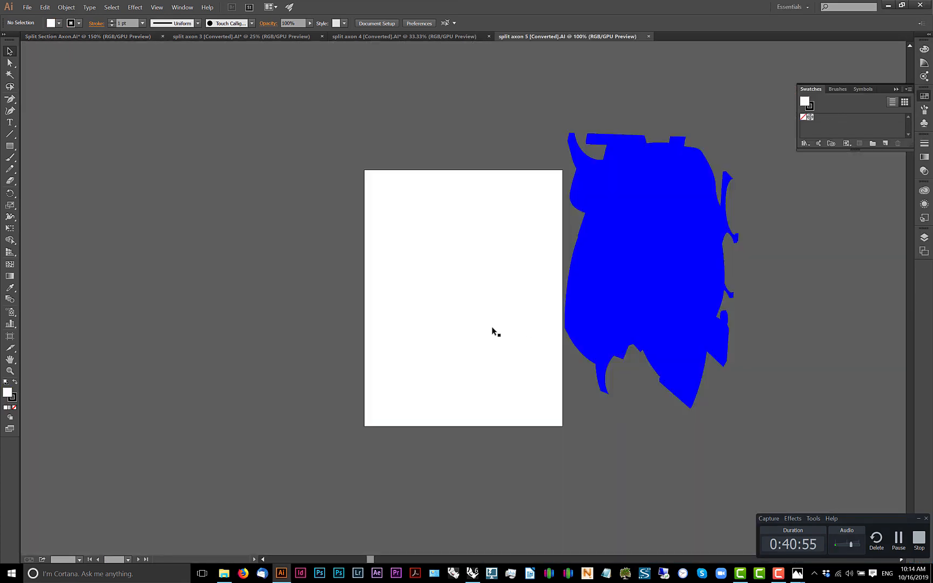
click(626, 272)
key(Delete)
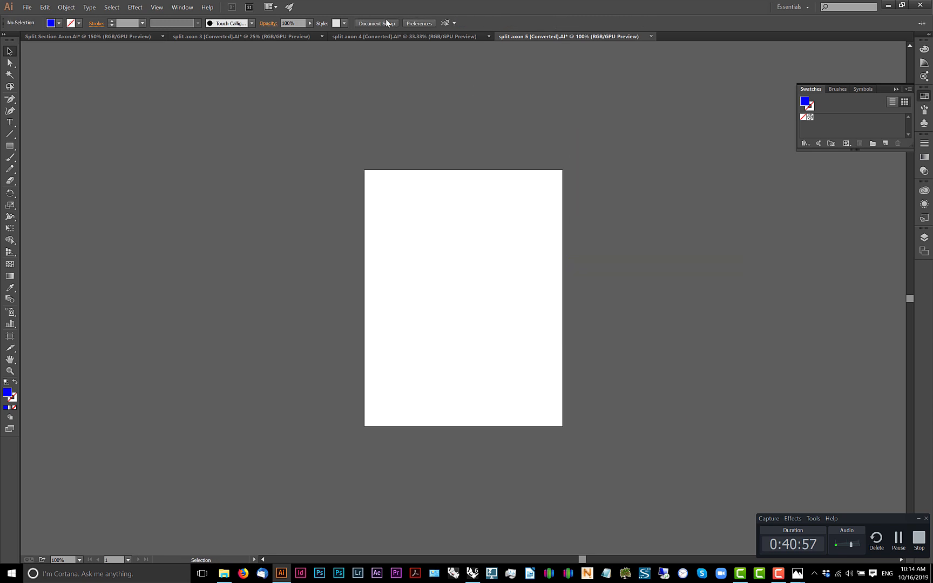
- Paste the blue silhouette into the Split Section Axon document
click(115, 36)
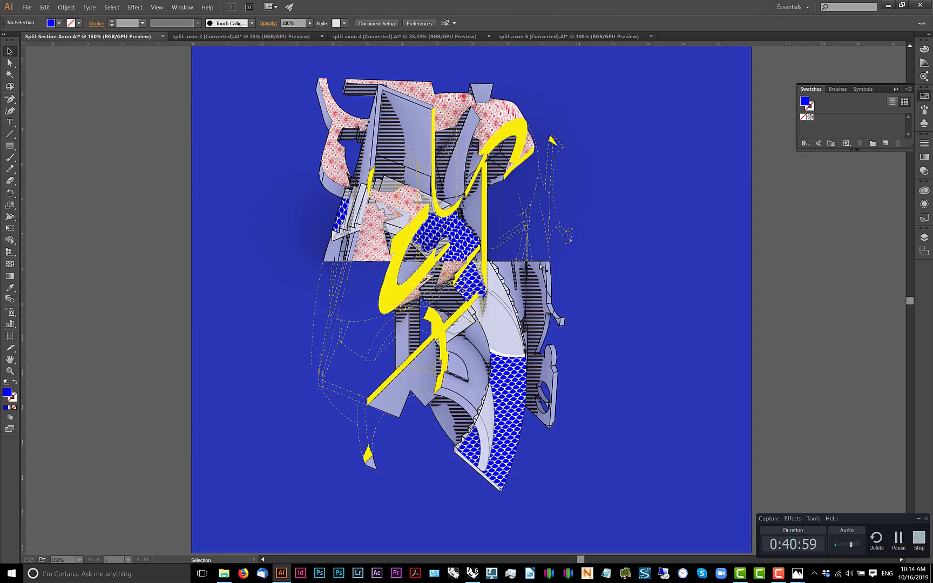
key(ctrl+v)
scroll(571, 250, down, 2)
scroll(509, 228, up, 4)
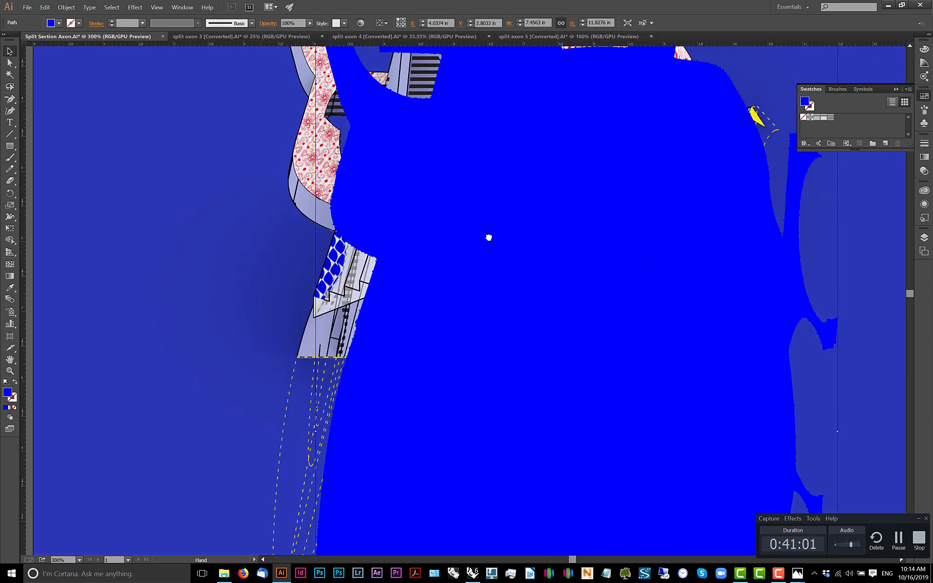
drag(488, 236, 493, 298)
scroll(493, 298, down, 5)
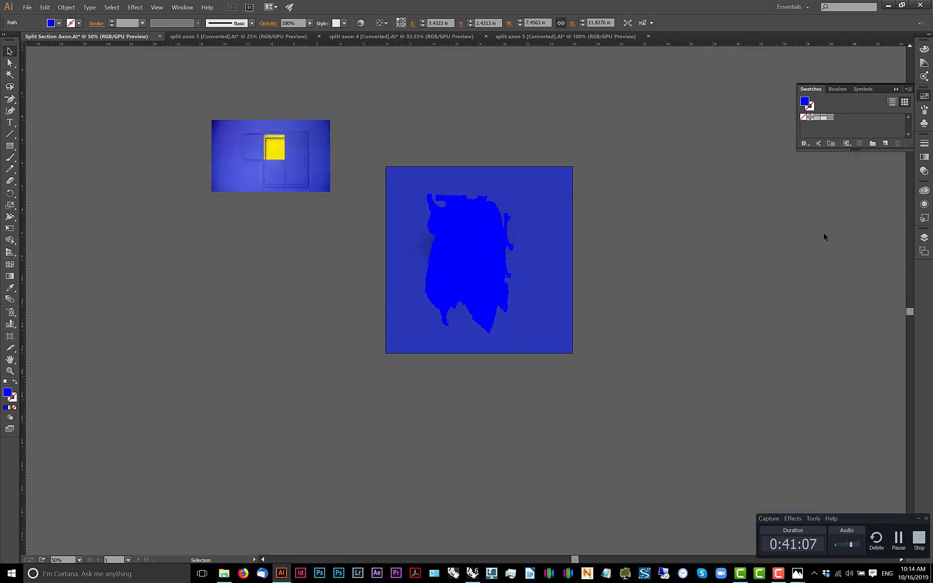
- Move the Model Texture 01 layer with the silhouette beneath Layer 1, directly above the Background layer
click(925, 239)
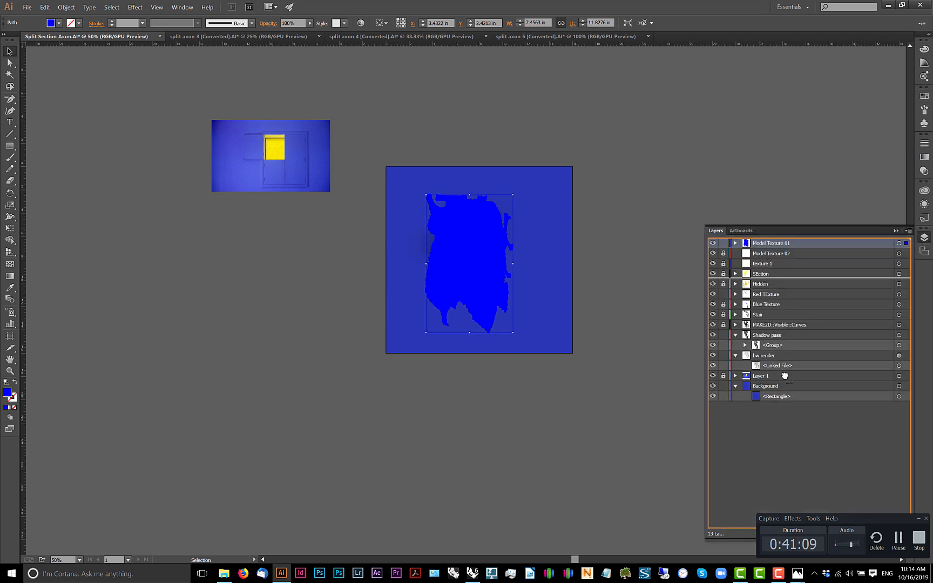
drag(785, 384, 785, 382)
scroll(444, 257, up, 2)
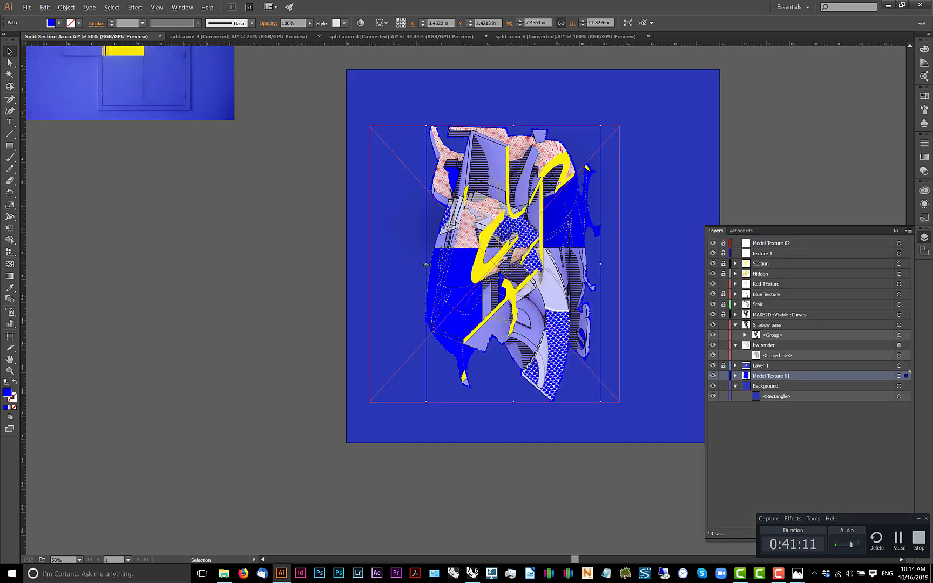
- Examine how the blue silhouette reads behind the axon linework, textures and render
click(236, 336)
scroll(241, 328, down, 1)
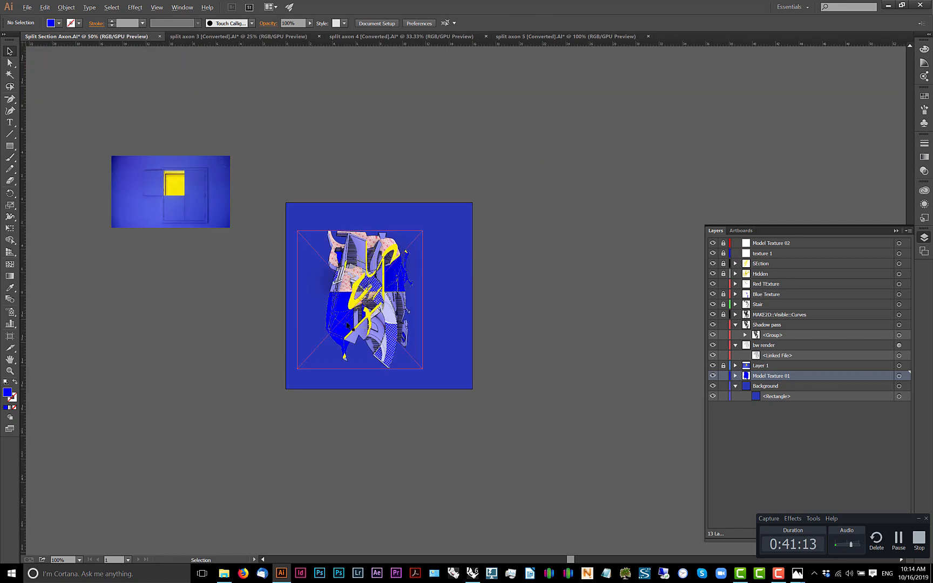
scroll(363, 242, up, 3)
click(363, 241)
scroll(191, 297, down, 3)
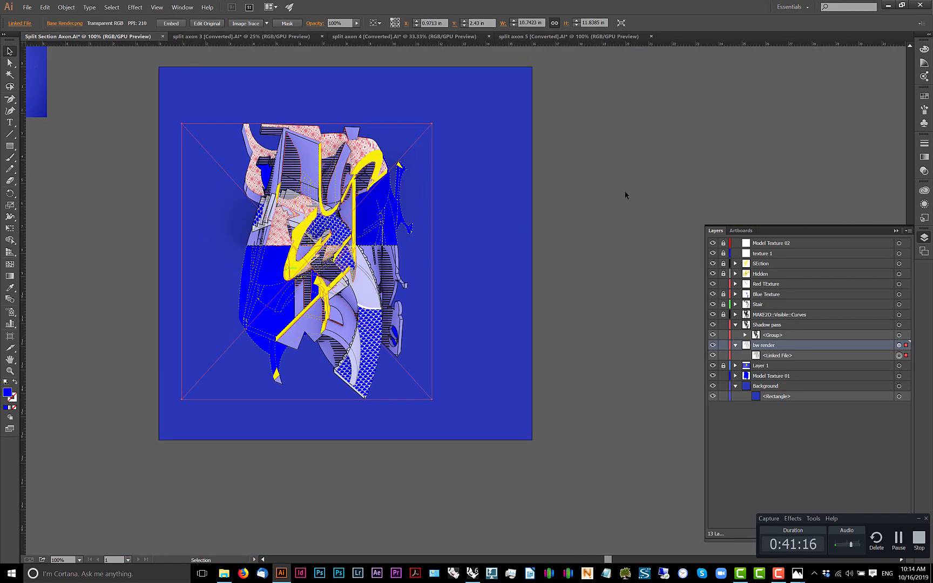
click(625, 195)
scroll(483, 225, up, 3)
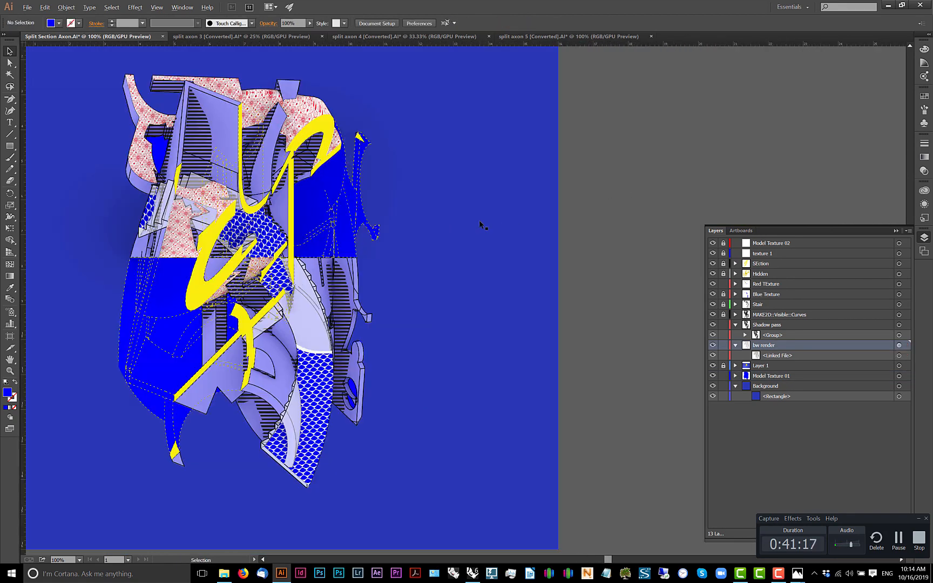
scroll(536, 224, down, 1)
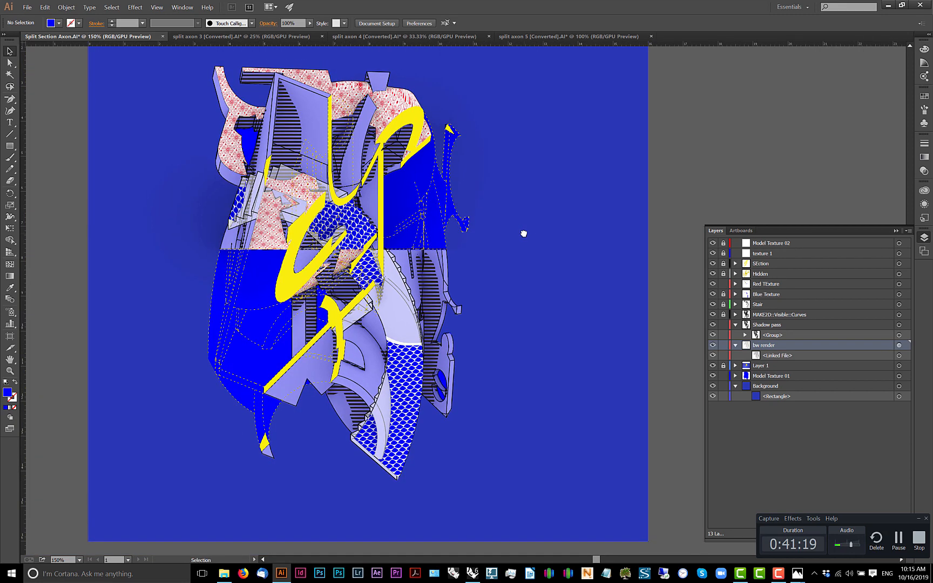
scroll(524, 233, up, 2)
scroll(526, 221, down, 3)
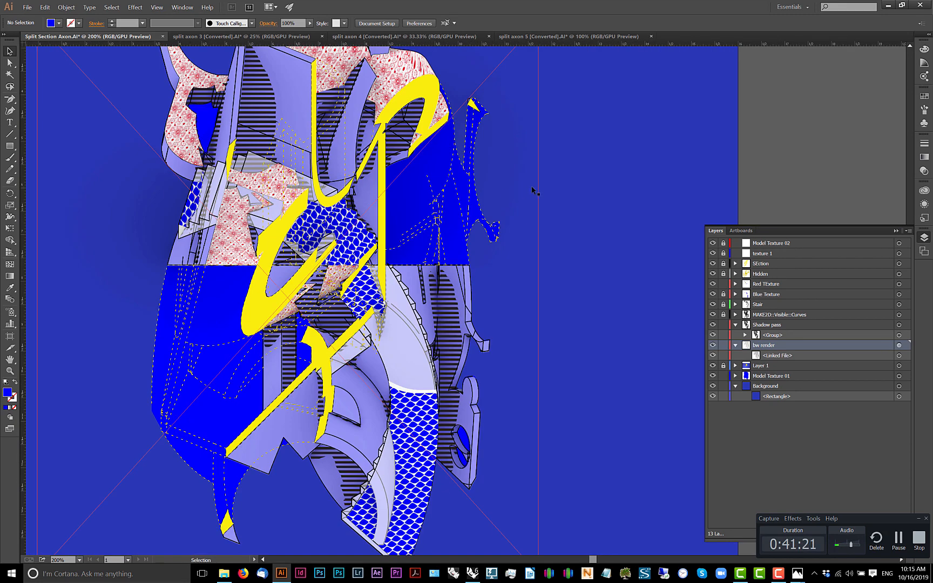
drag(744, 178, 636, 189)
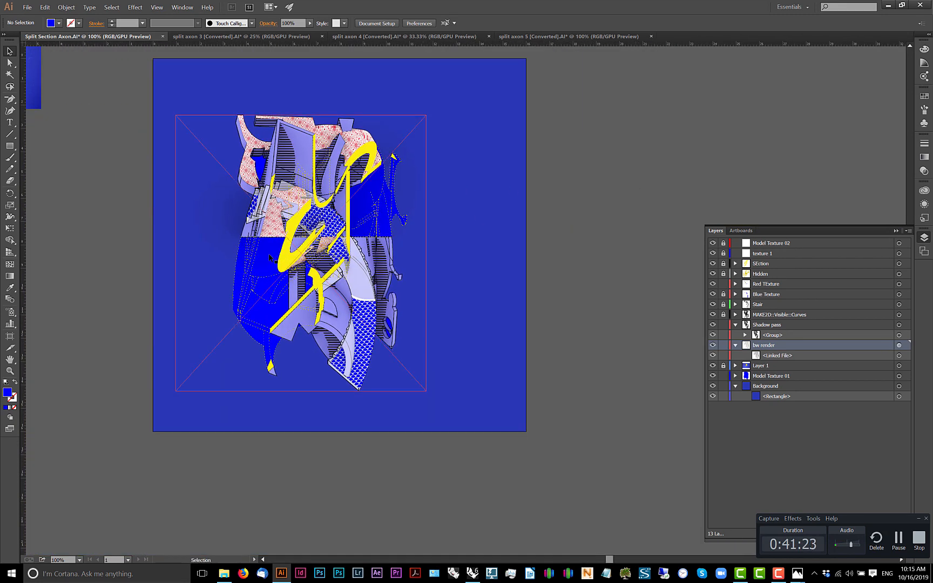
- Try a darker fill colour on the Model Texture 01 silhouette and undo it
click(359, 284)
click(801, 365)
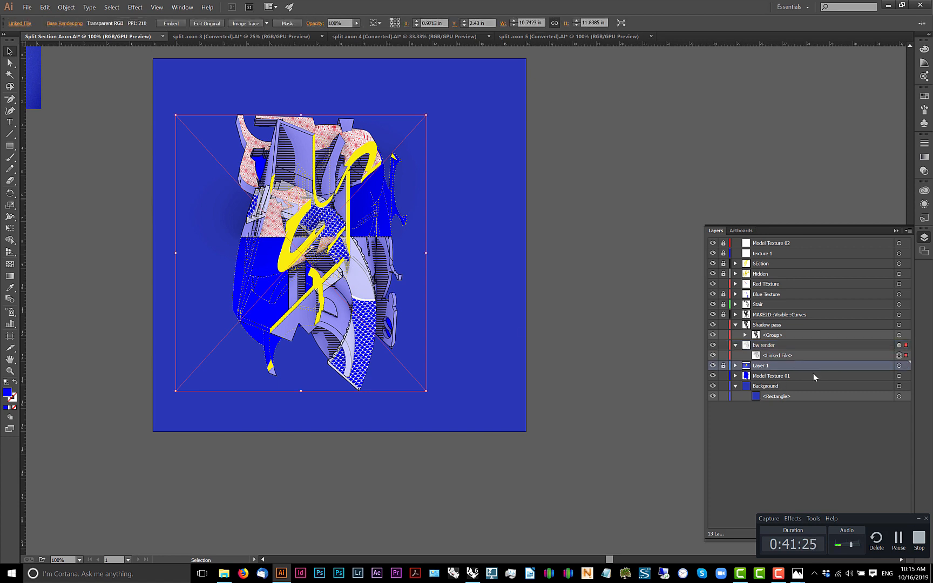
click(814, 376)
click(899, 376)
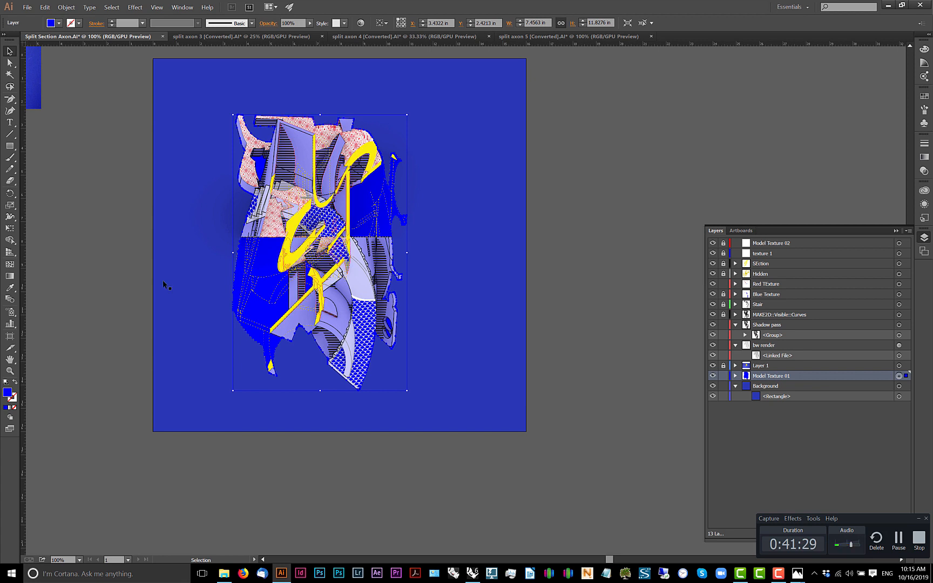
double_click(8, 396)
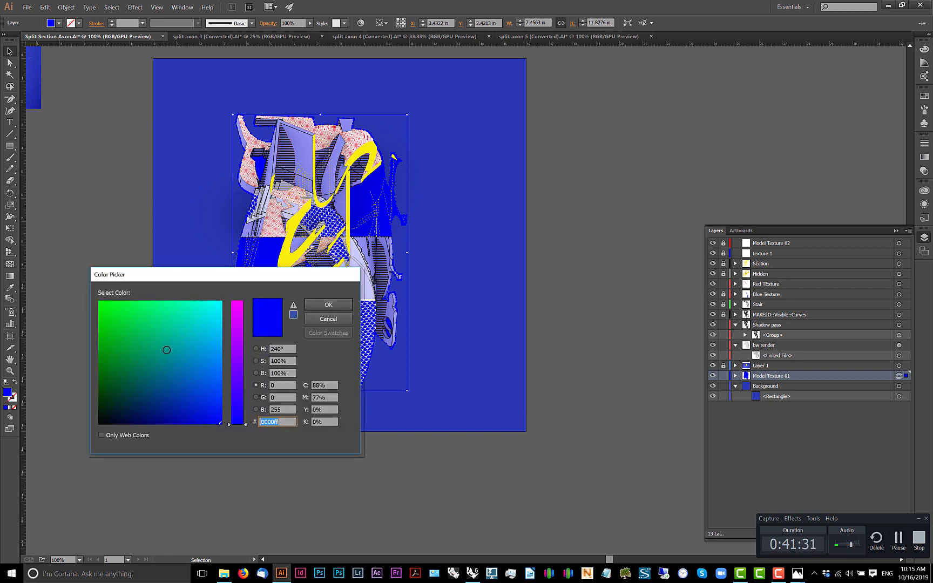
drag(178, 352, 83, 421)
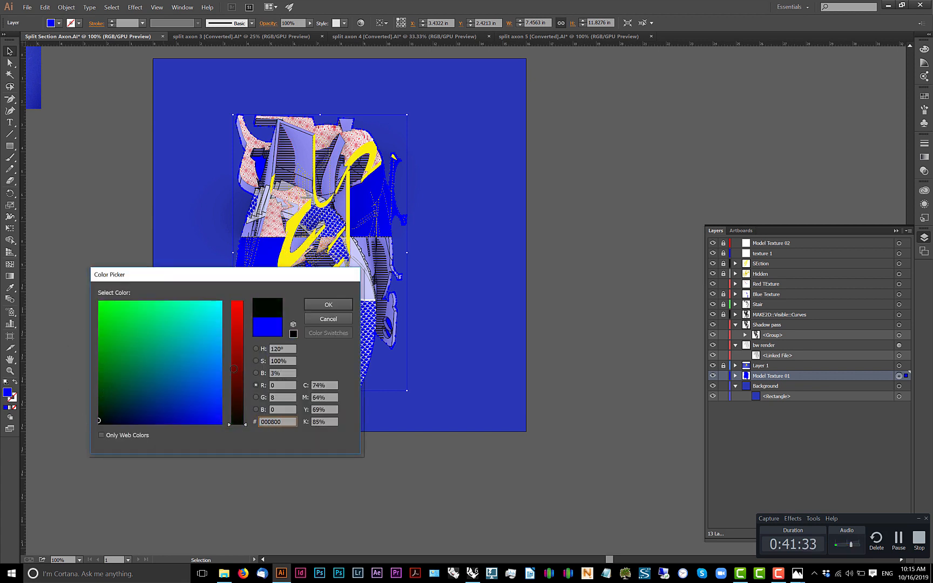
key(Escape)
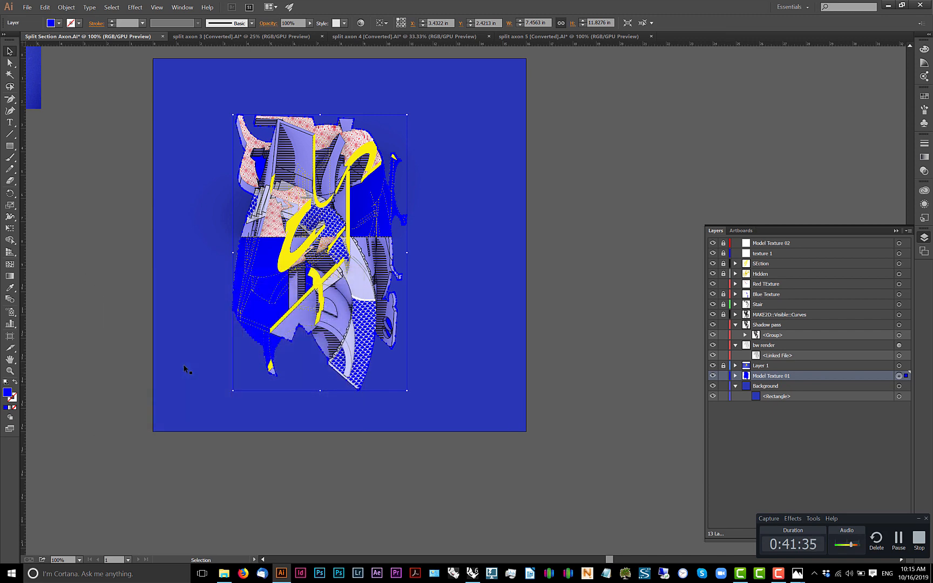
double_click(7, 396)
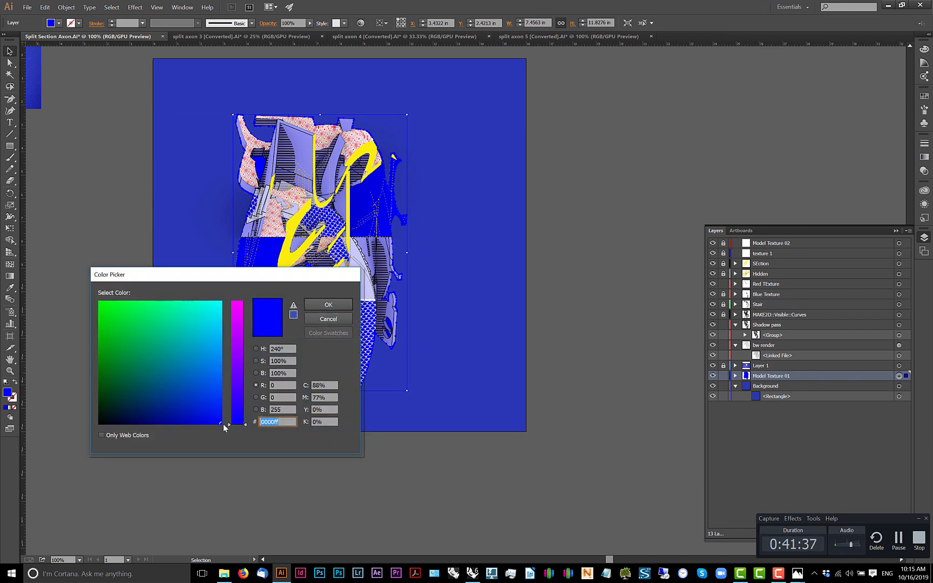
click(328, 305)
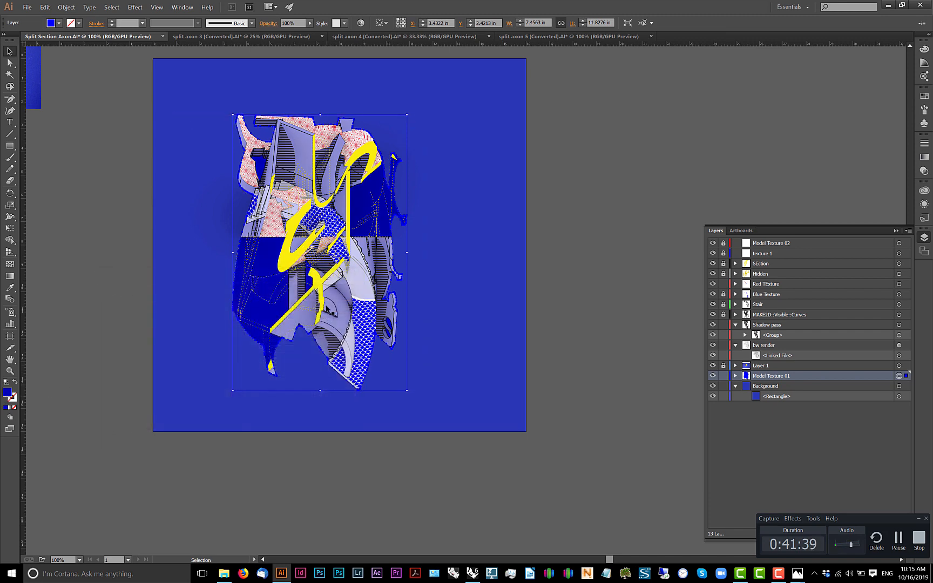
click(542, 226)
key(ctrl+z)
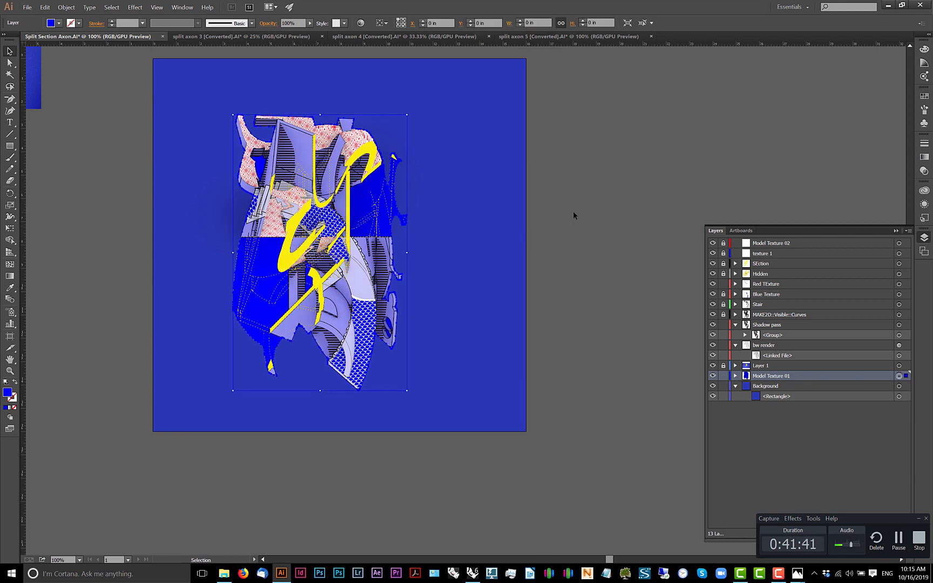
- Try a much lower opacity on the linked bw render, and undo back to before the Model Texture 01 layer was reordered
click(574, 215)
scroll(221, 313, up, 2)
click(317, 215)
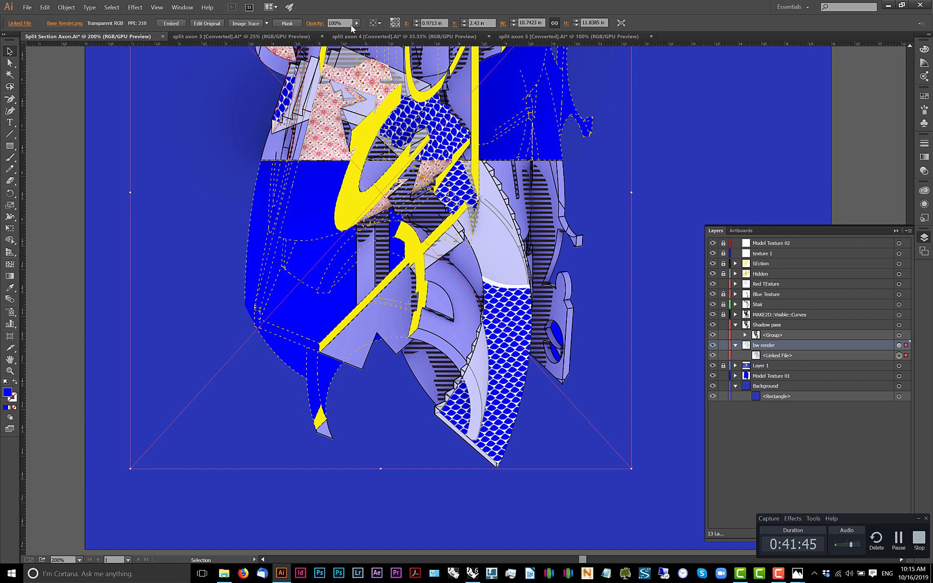
drag(346, 31, 336, 30)
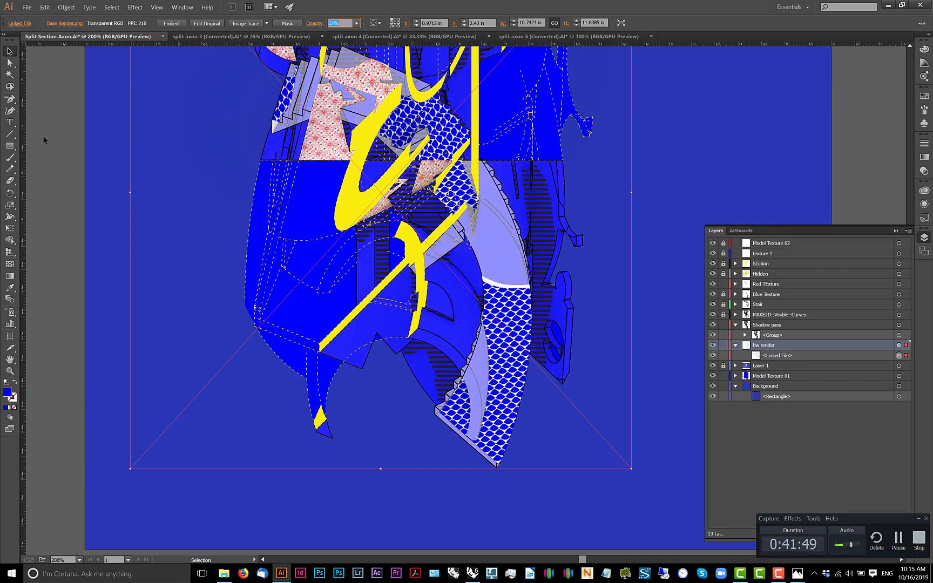
key(ctrl+z)
key(ctrl+z)
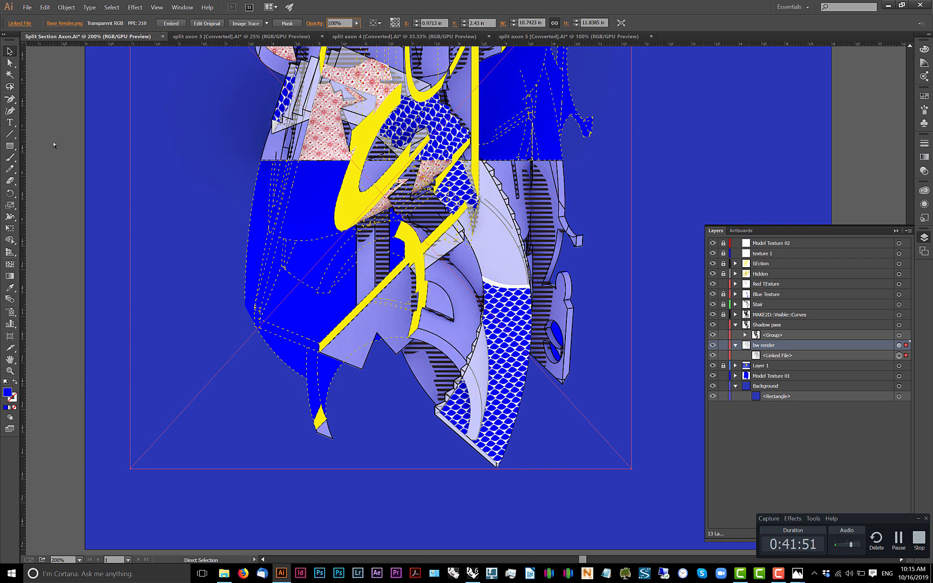
key(ctrl+z)
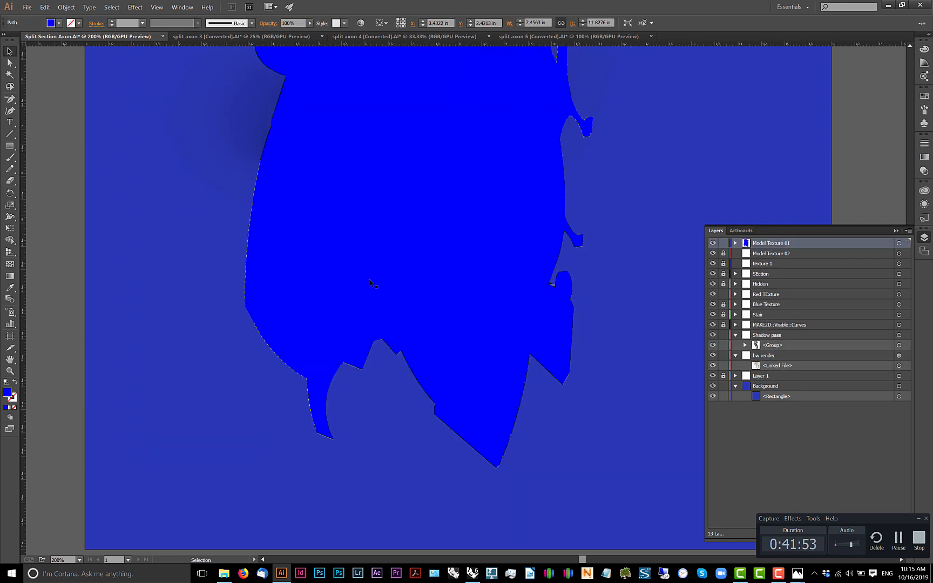
- Align the blue silhouette precisely with the dashed and solid outer outline of the axon
click(371, 283)
scroll(274, 366, up, 5)
drag(513, 403, 369, 285)
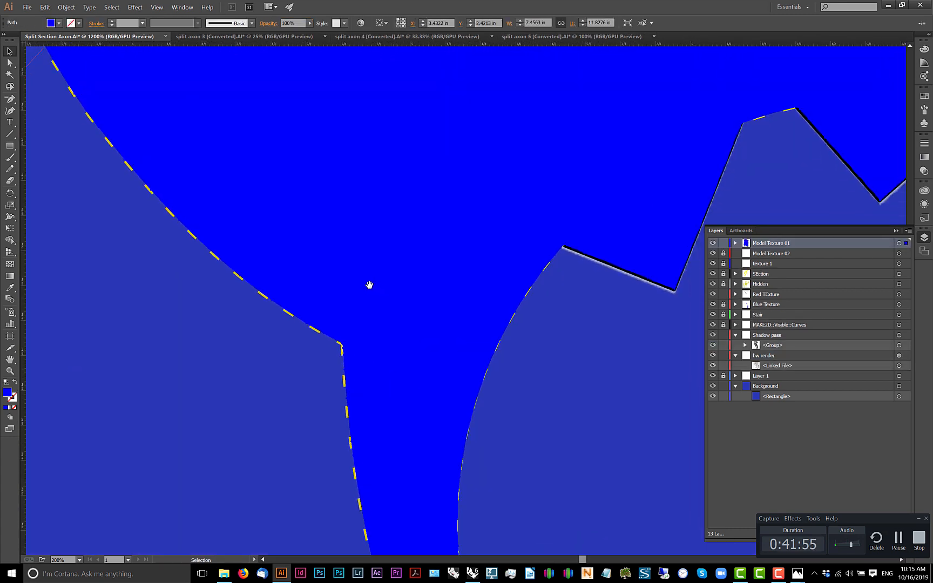
drag(629, 252, 629, 254)
scroll(628, 256, down, 3)
drag(469, 268, 263, 274)
- Place the Model Texture 01 layer between Layer 1 and Background, and lock all the other layers
drag(778, 247, 786, 381)
click(734, 325)
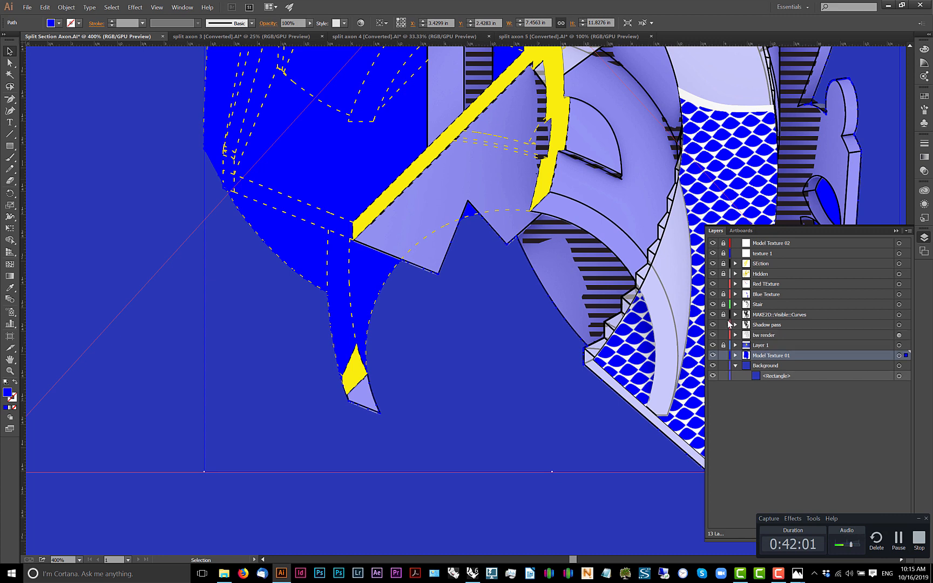
click(724, 325)
click(723, 284)
click(735, 365)
click(723, 366)
- Recolour the silhouette's fill to a bright sky blue
key(ctrl+minus)
key(ctrl+minus)
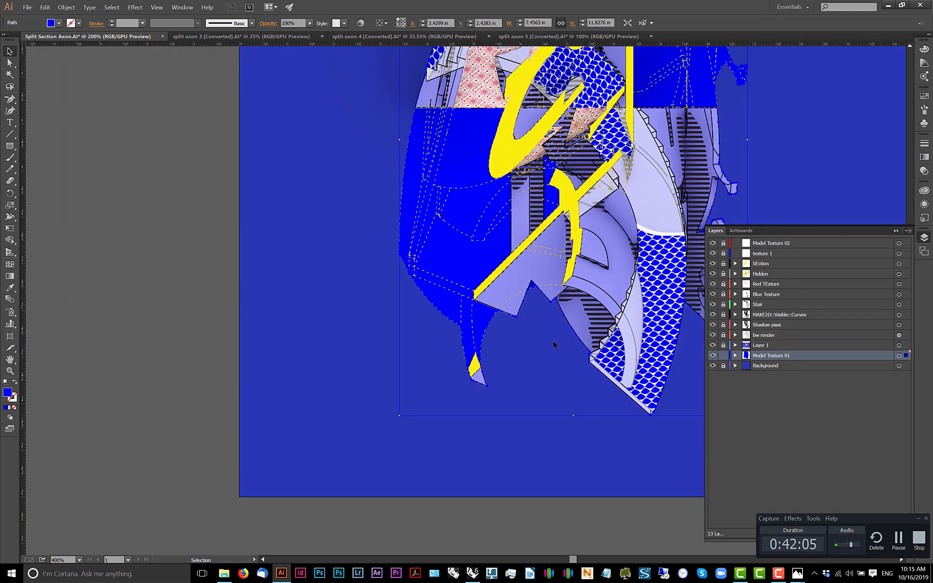
drag(572, 336, 502, 394)
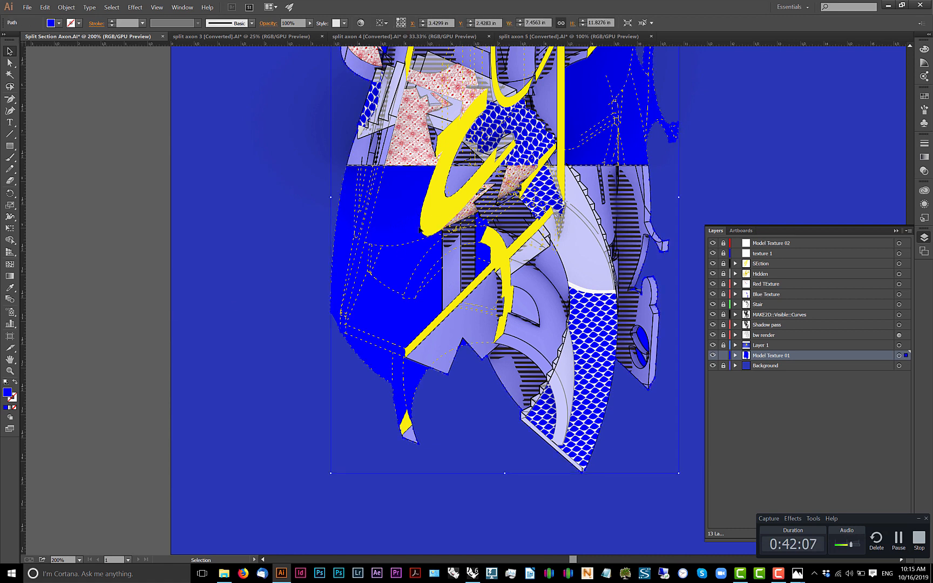
double_click(6, 392)
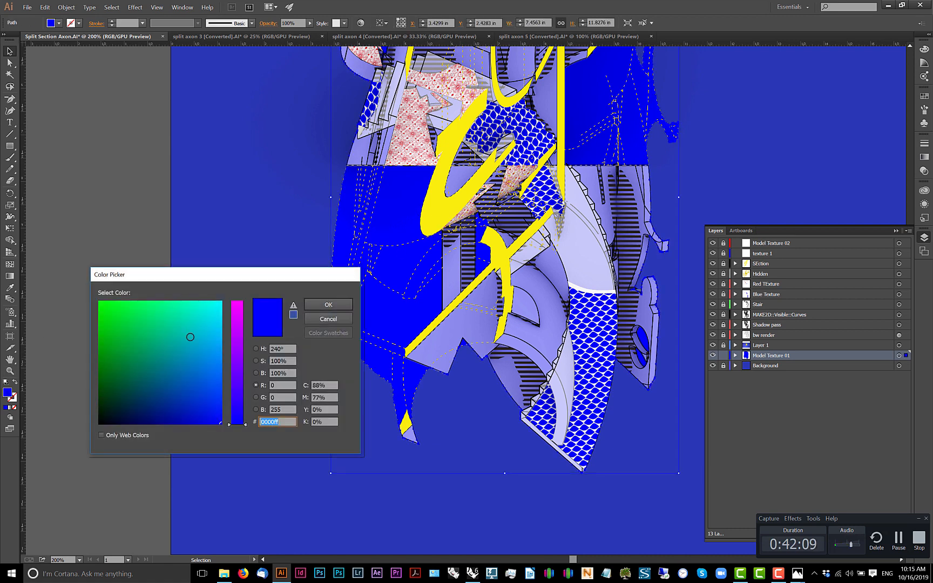
text(0064ff)
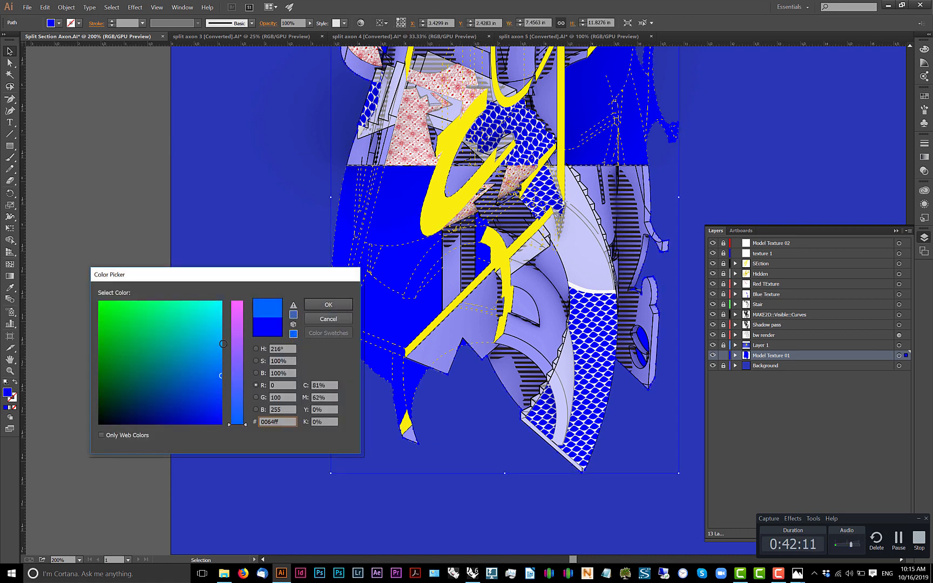
drag(223, 343, 235, 337)
click(327, 306)
click(256, 239)
scroll(256, 238, down, 1)
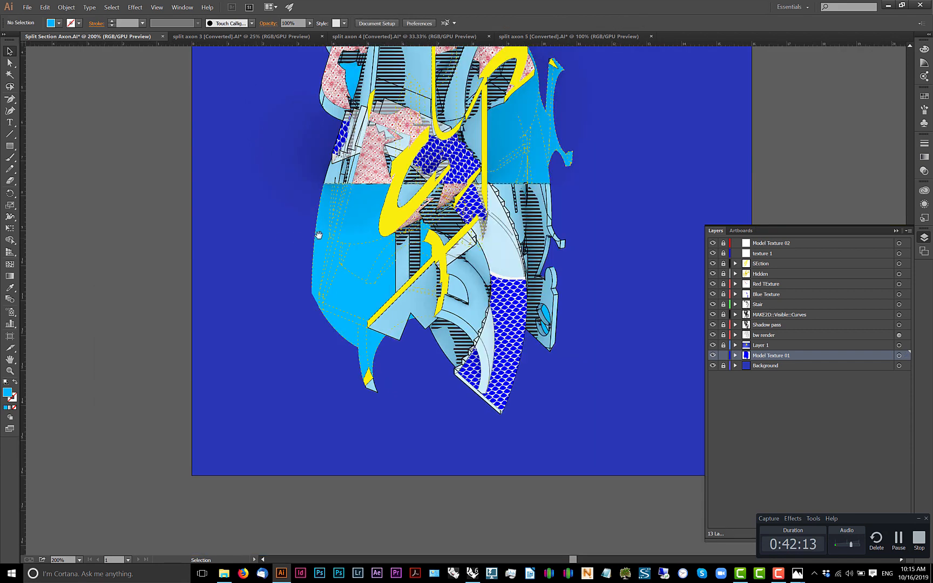
scroll(319, 234, down, 2)
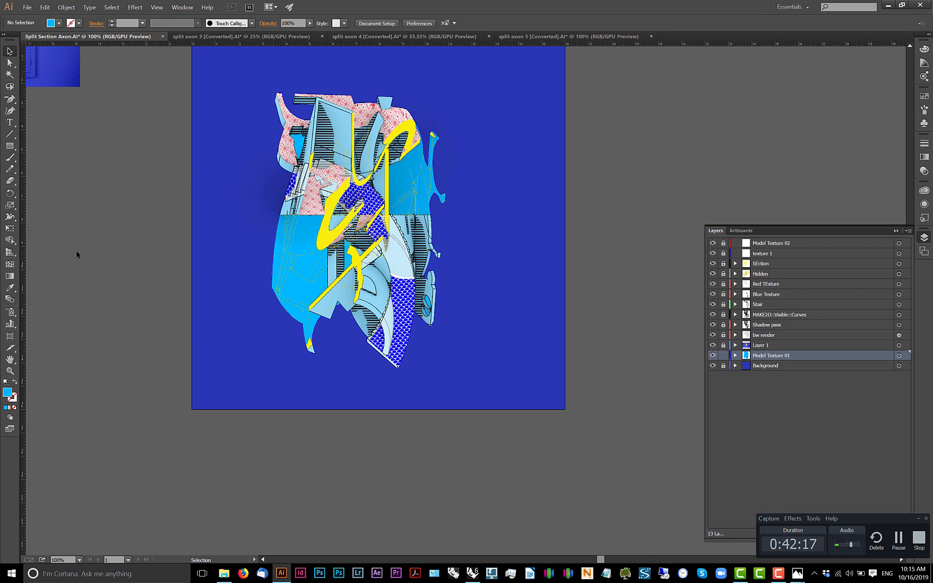
- Set the silhouette's fill to the pale lavender bab6ff
click(305, 247)
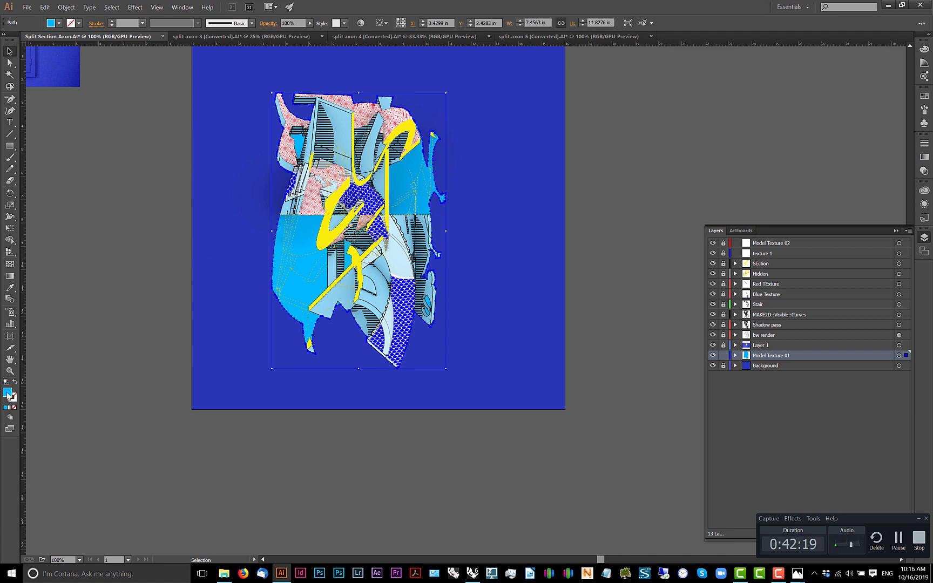
double_click(7, 393)
drag(231, 345, 233, 338)
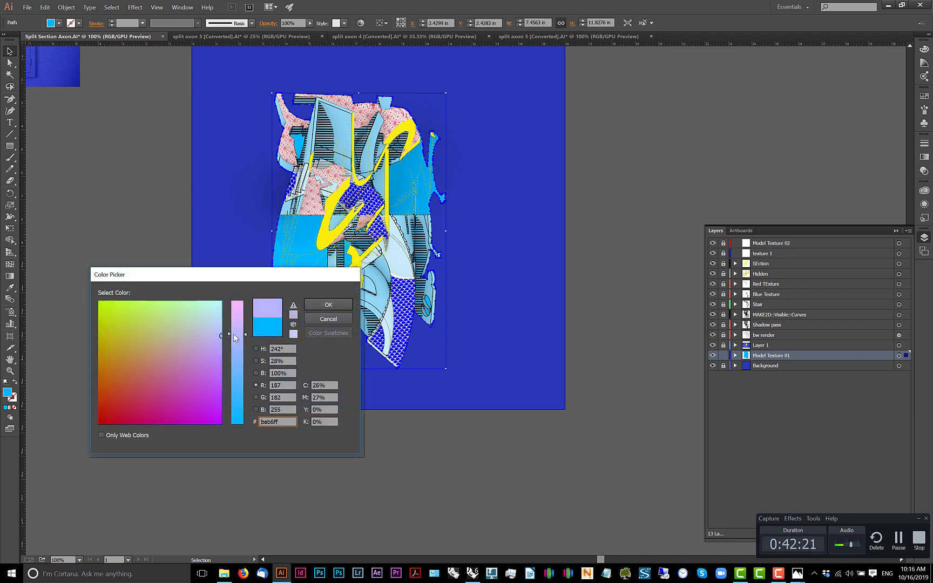
click(347, 307)
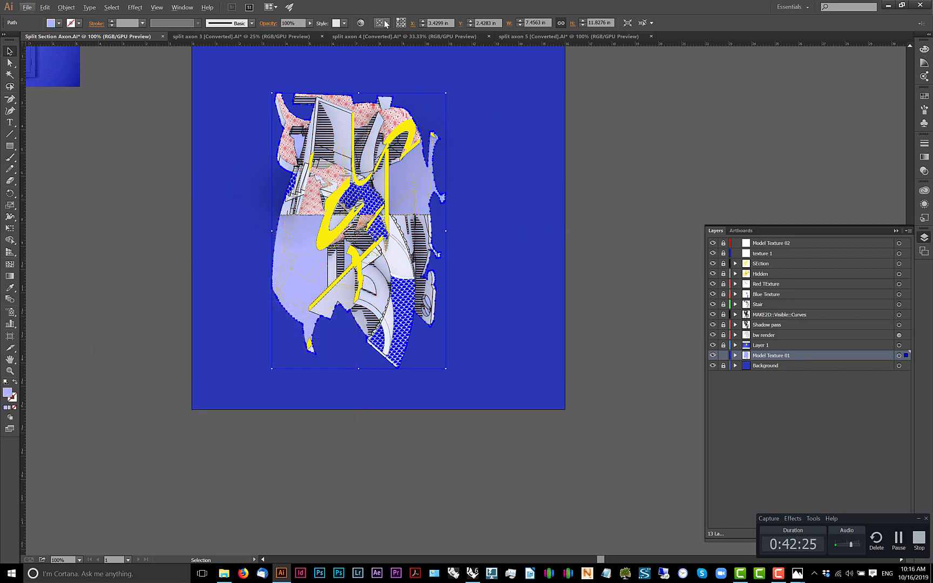
- Lower the silhouette's opacity to 29%
drag(306, 30, 280, 32)
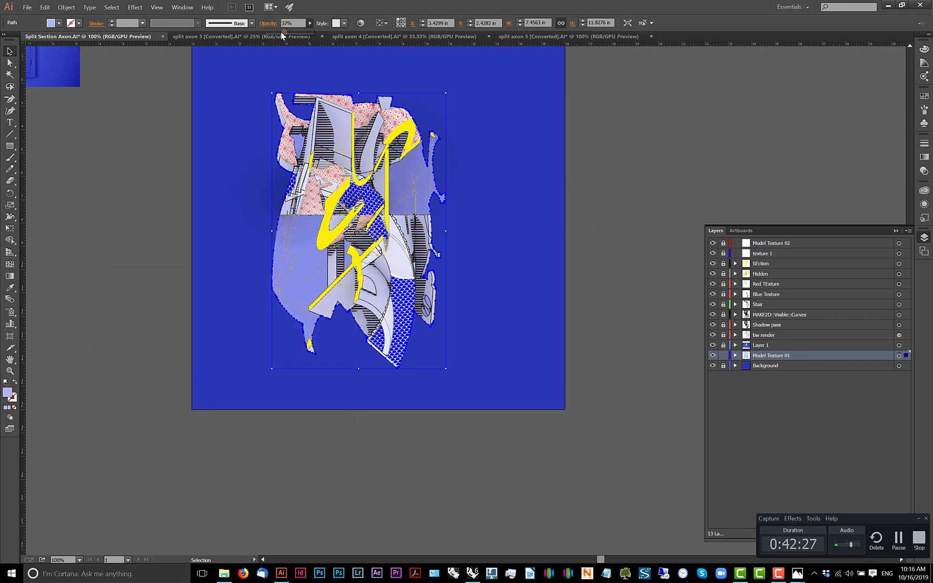
click(566, 150)
click(566, 150)
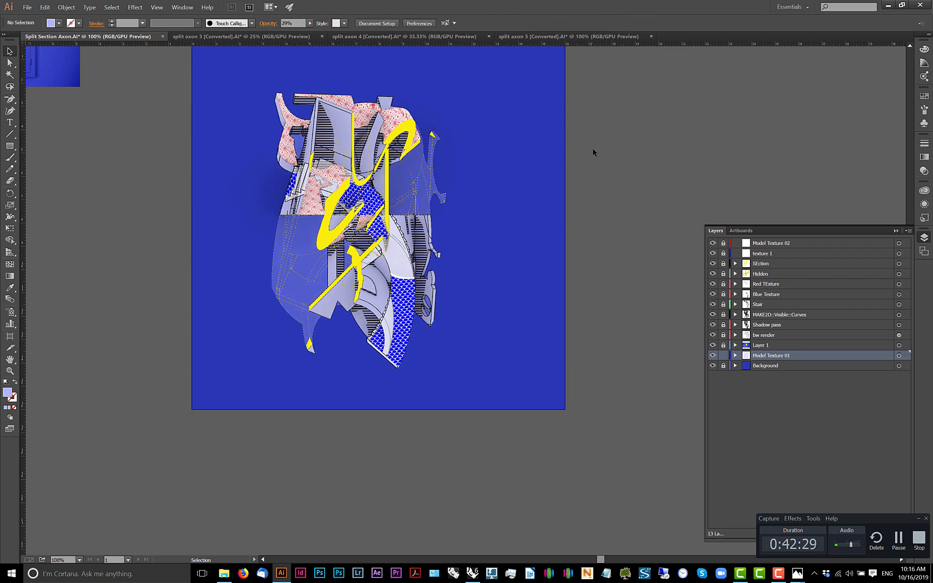
scroll(345, 241, up, 1)
scroll(346, 241, up, 1)
drag(346, 241, 334, 319)
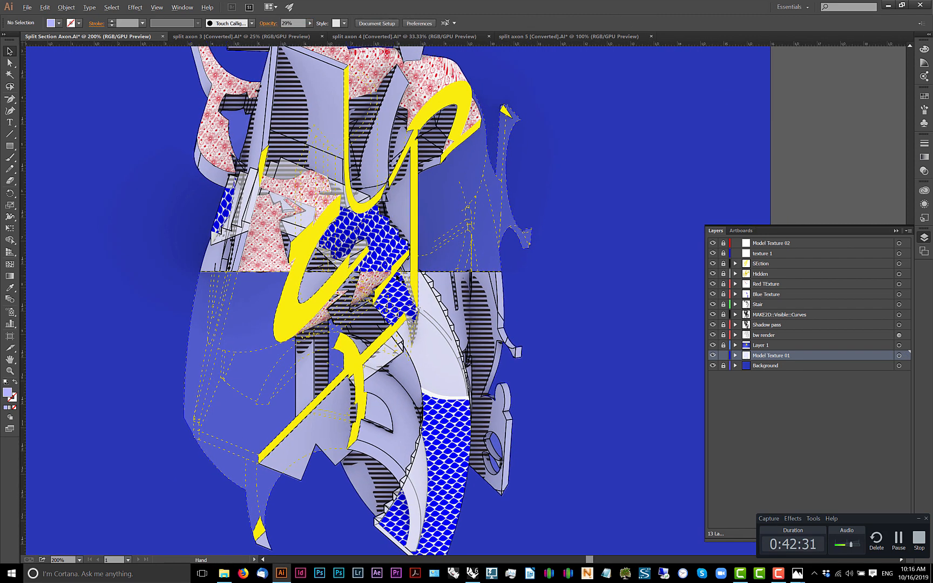
scroll(401, 246, down, 1)
drag(460, 251, 391, 248)
scroll(416, 252, down, 2)
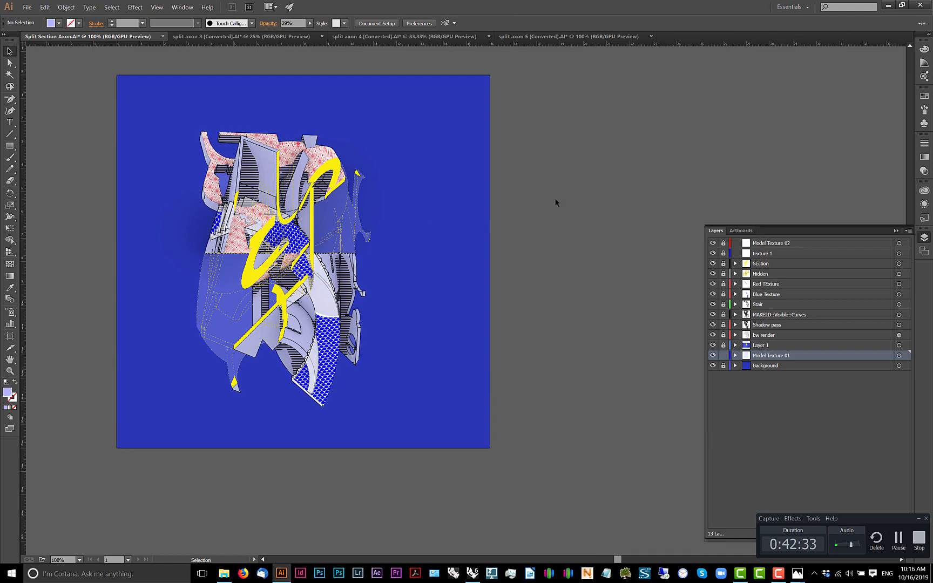